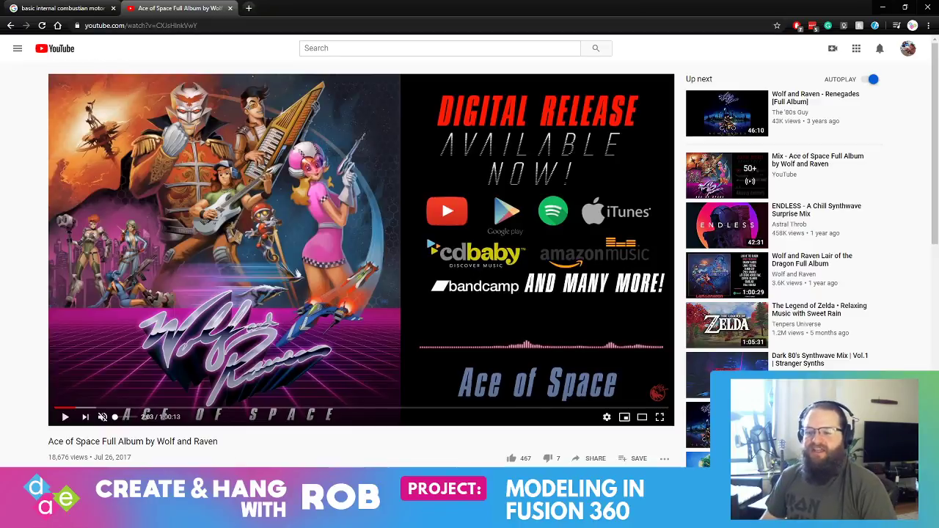
- Switch to Autodesk Fusion 360 and open the Lever V1 design from the project's saved files
mouse_move(207, 514)
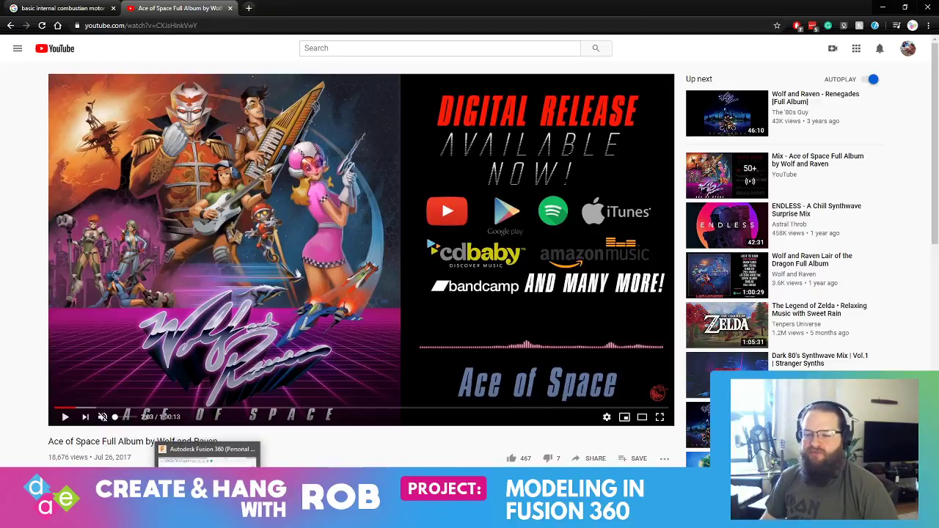
click(207, 456)
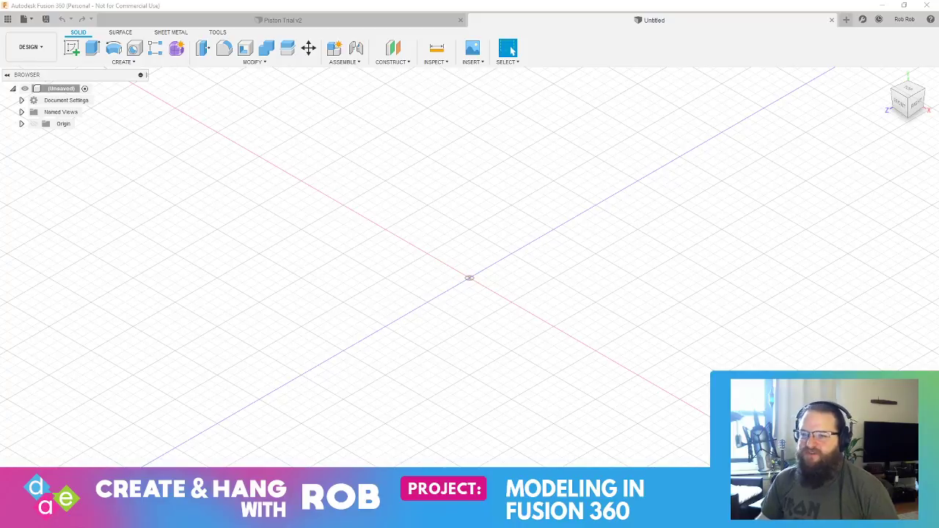
click(7, 19)
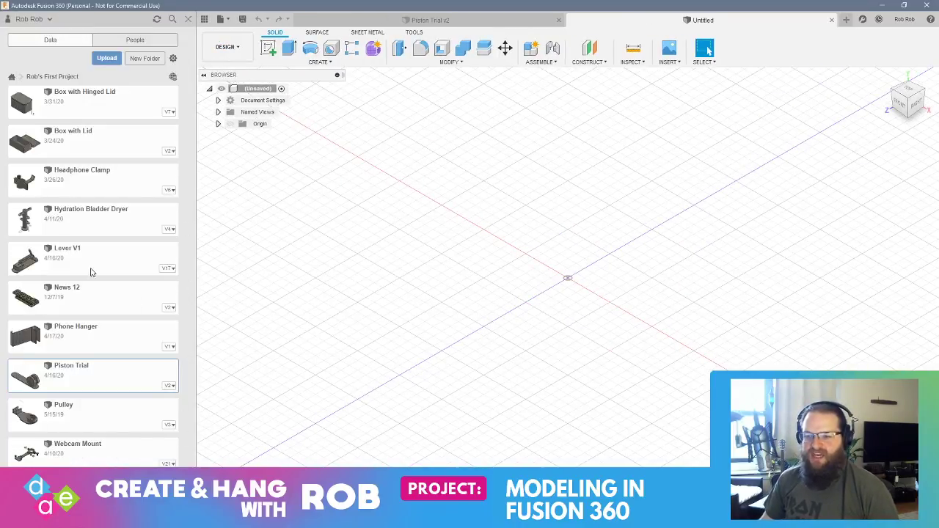
double_click(108, 263)
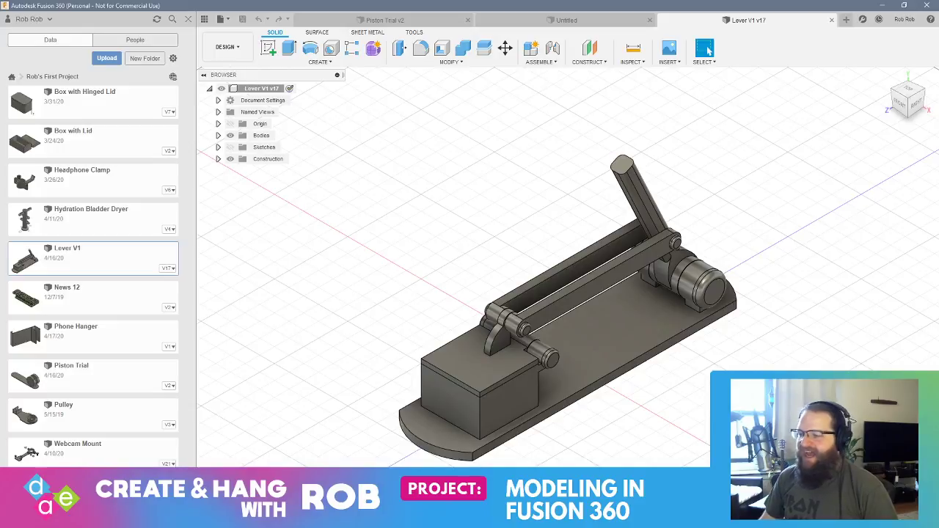
- Examine the Lever V1 model from the side and the back, including its base plate and pivot, and close the design
middle_drag(717, 387, 514, 354)
click(188, 19)
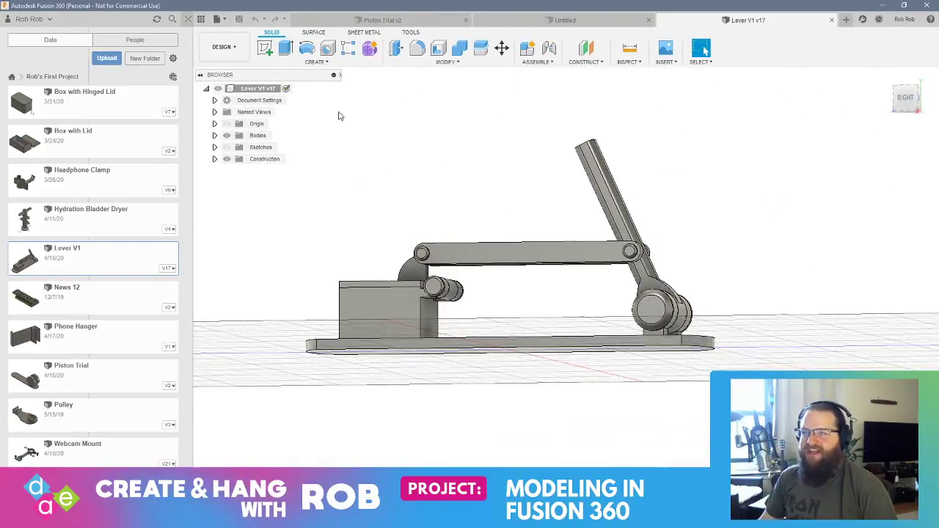
shift+middle_drag(458, 257, 535, 254)
shift+middle_drag(663, 330, 673, 334)
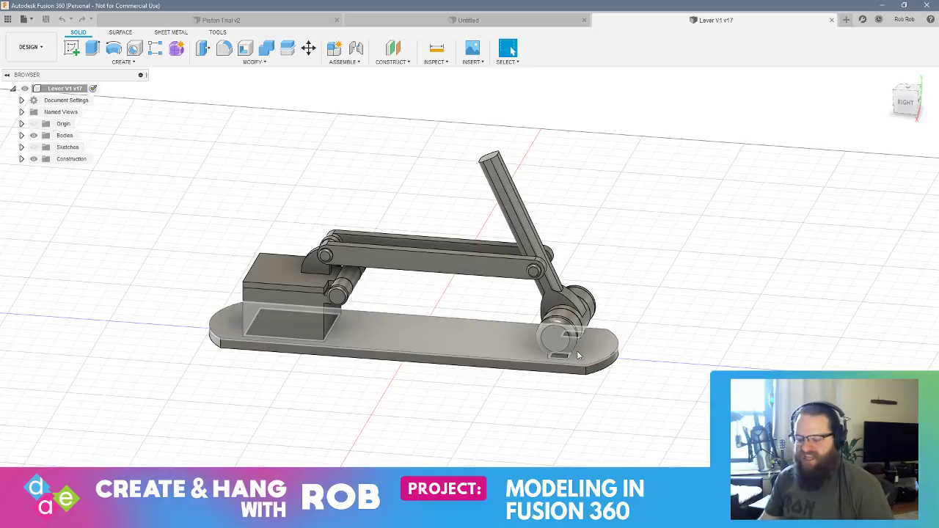
shift+middle_drag(580, 339, 607, 151)
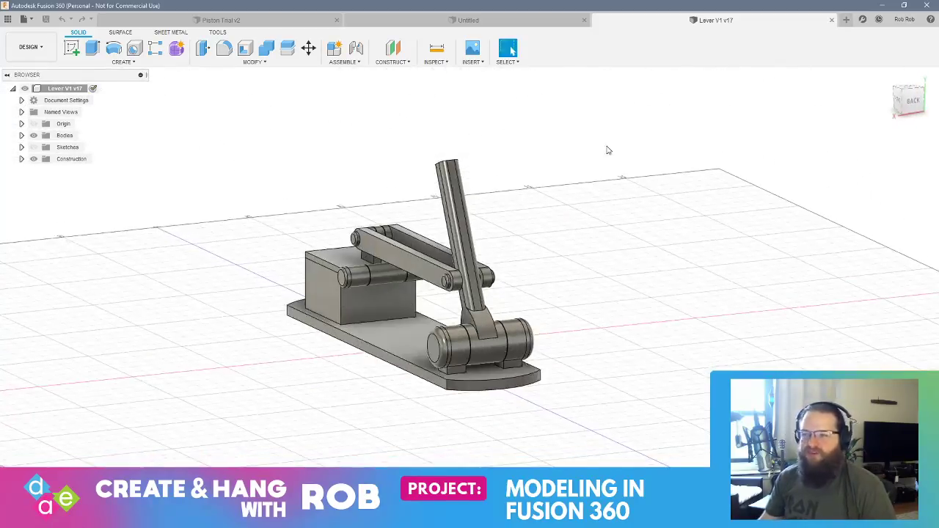
click(831, 20)
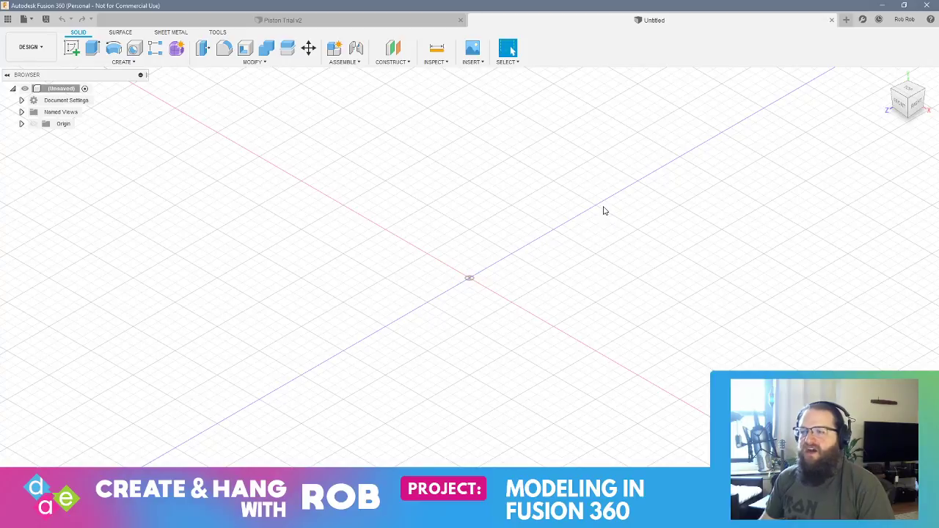
- Look over the open Piston Trial design and return to the empty untitled design
click(334, 23)
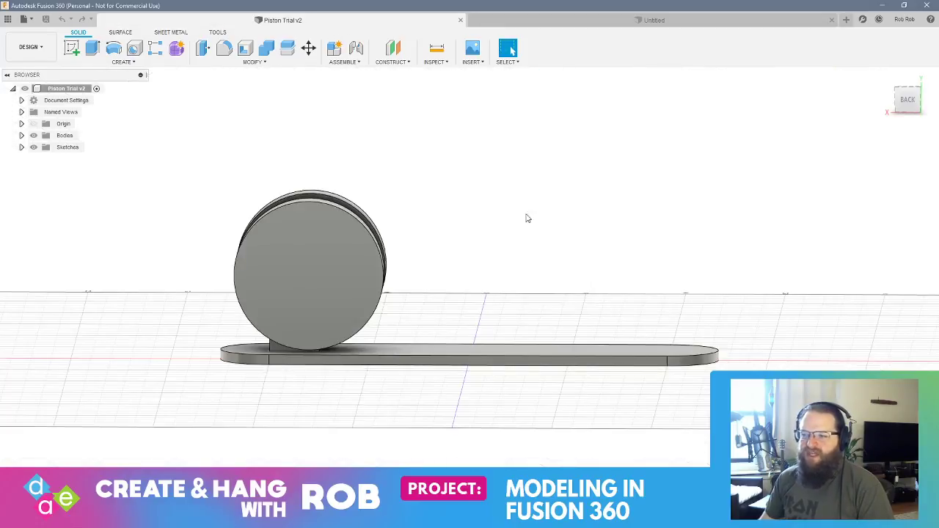
middle_drag(458, 320, 397, 299)
click(587, 22)
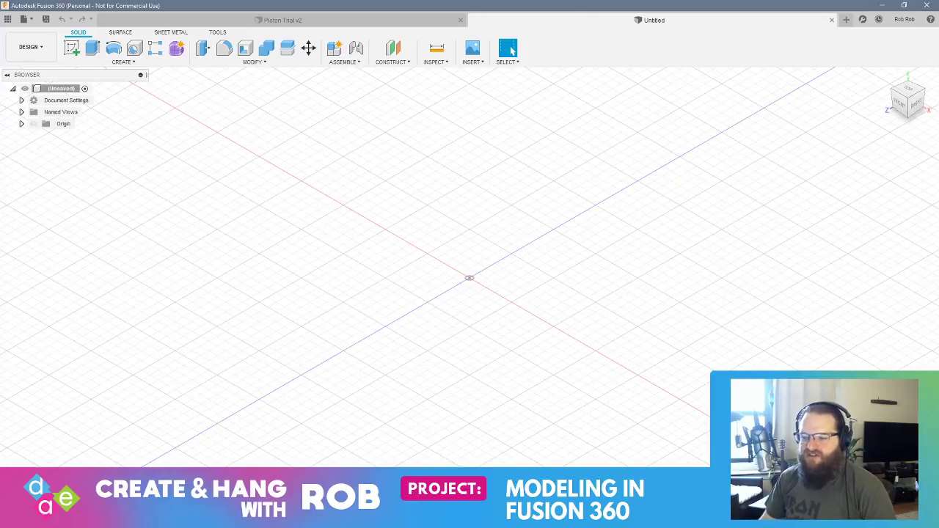
click(190, 513)
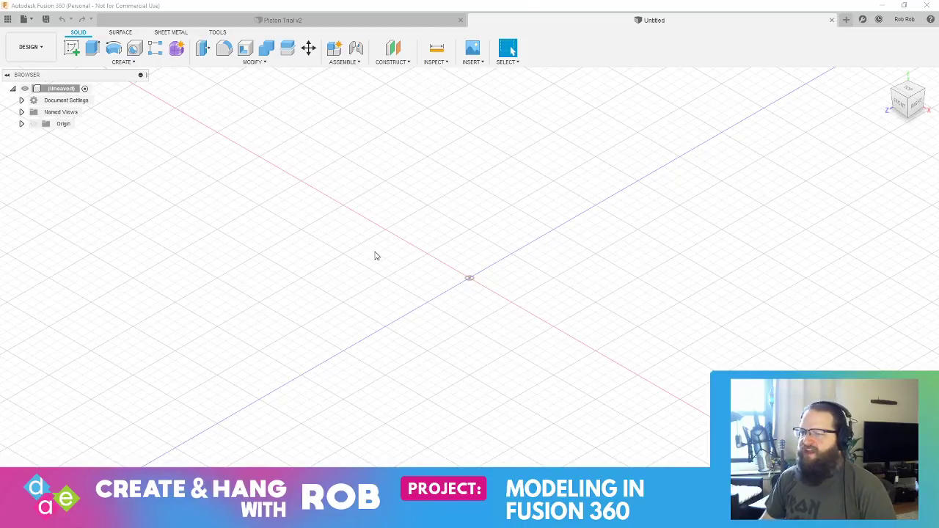
- Start a new sketch on the horizontal ground plane of the untitled design
mouse_move(434, 224)
shift+middle_down()
mouse_move(454, 213)
mouse_move(437, 209)
shift+middle_up()
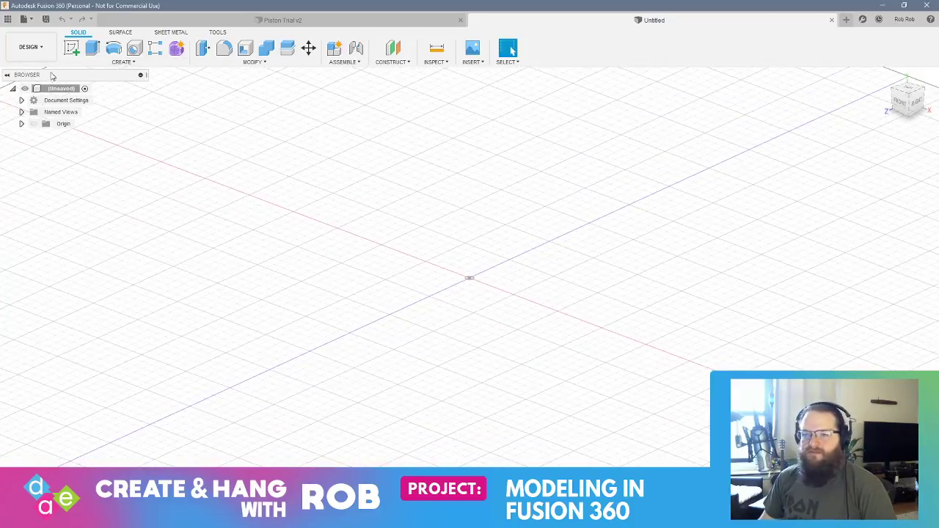
click(72, 48)
click(486, 298)
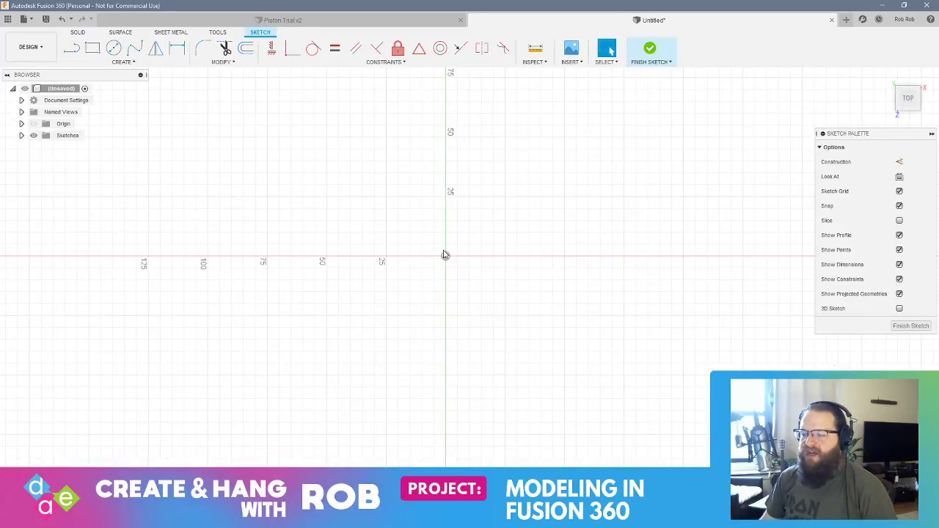
- Draw a center rectangle at the origin, 200 mm long and 50 mm wide
click(91, 48)
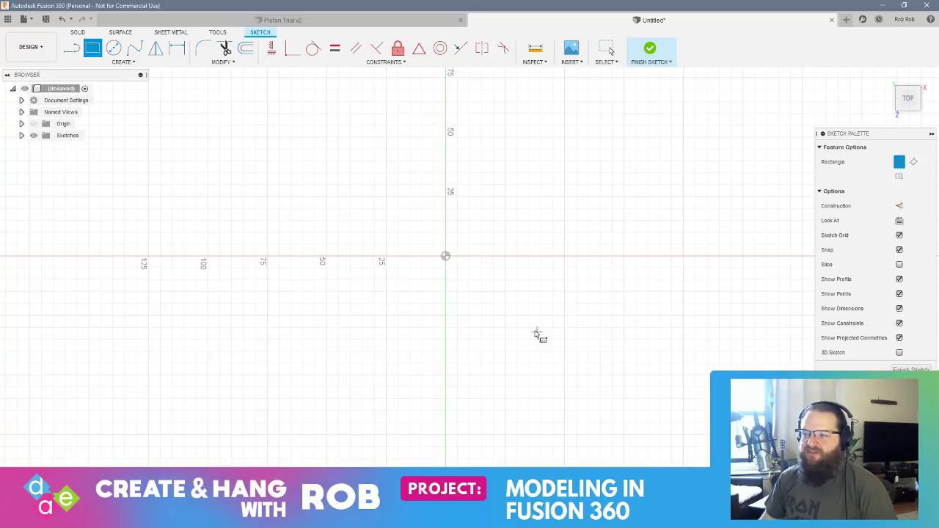
click(123, 62)
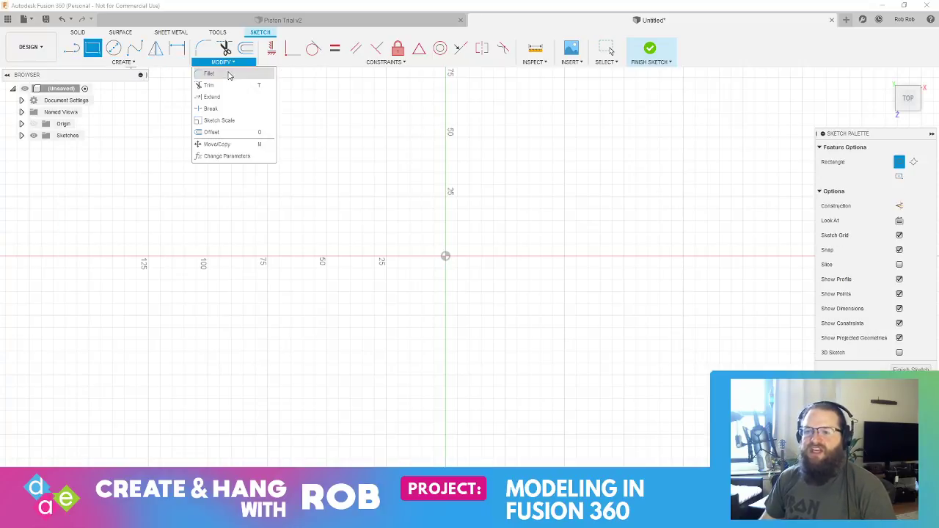
mouse_move(130, 106)
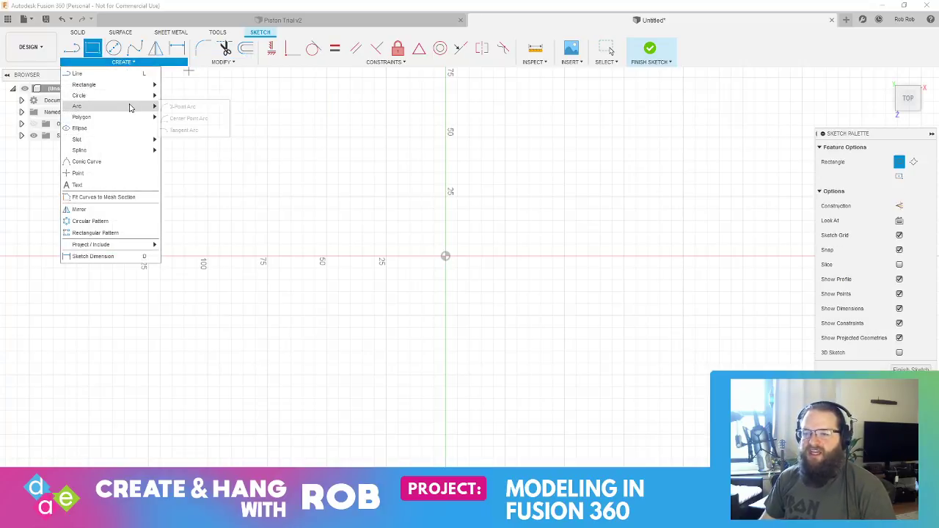
mouse_move(132, 85)
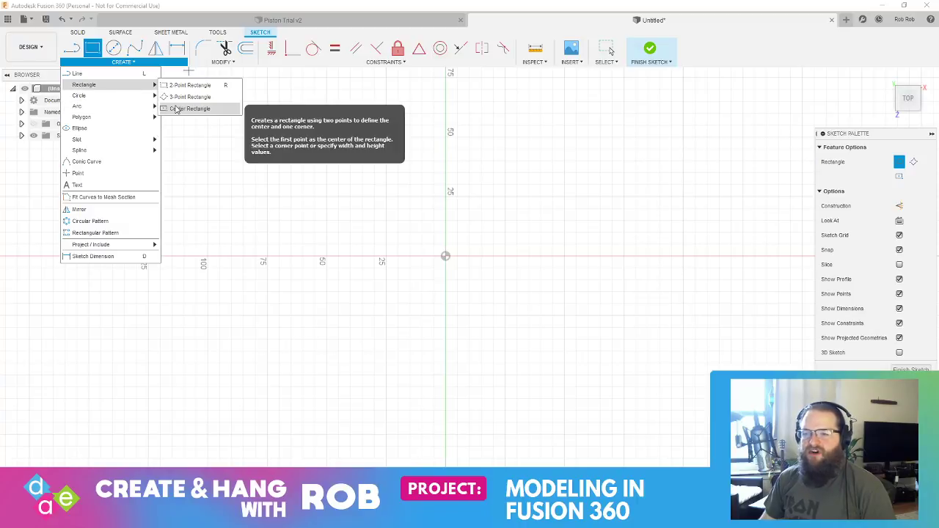
click(183, 108)
click(445, 256)
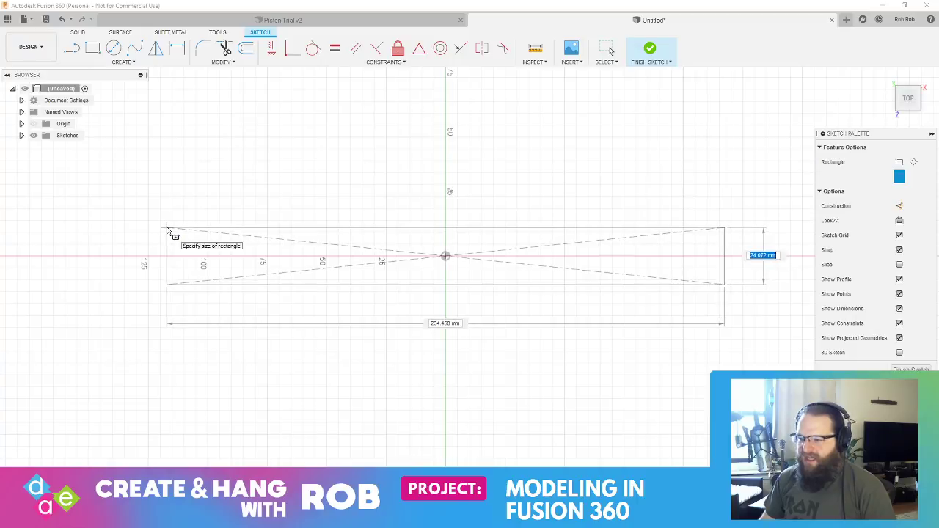
key(Tab)
text(200)
key(Tab)
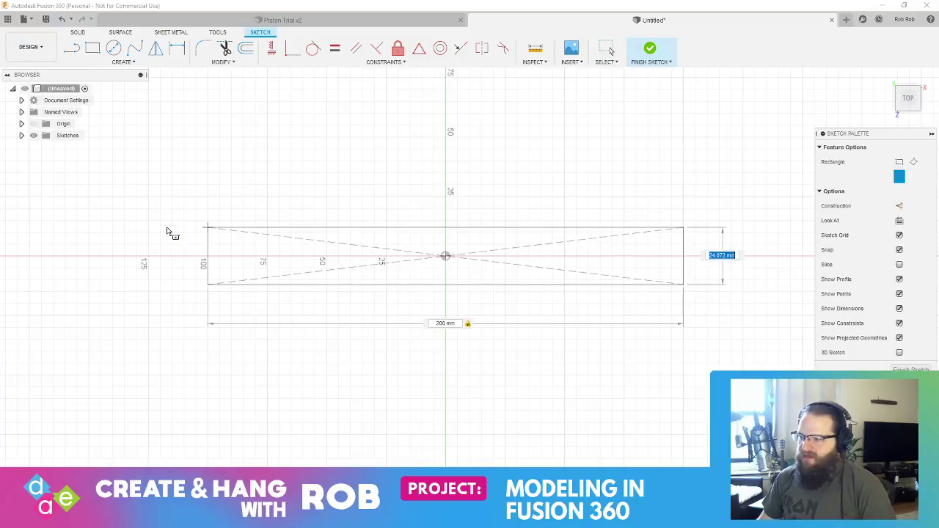
text(50)
key(Return)
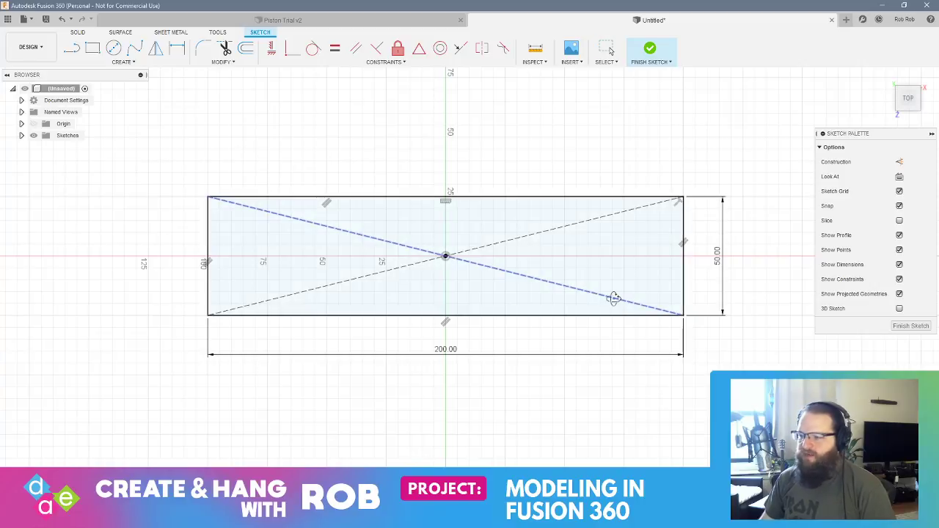
- Extrude the rectangle profile upward 5 mm as a new body
mouse_move(612, 298)
shift+middle_down()
mouse_move(609, 261)
mouse_move(592, 257)
mouse_move(612, 287)
shift+middle_up()
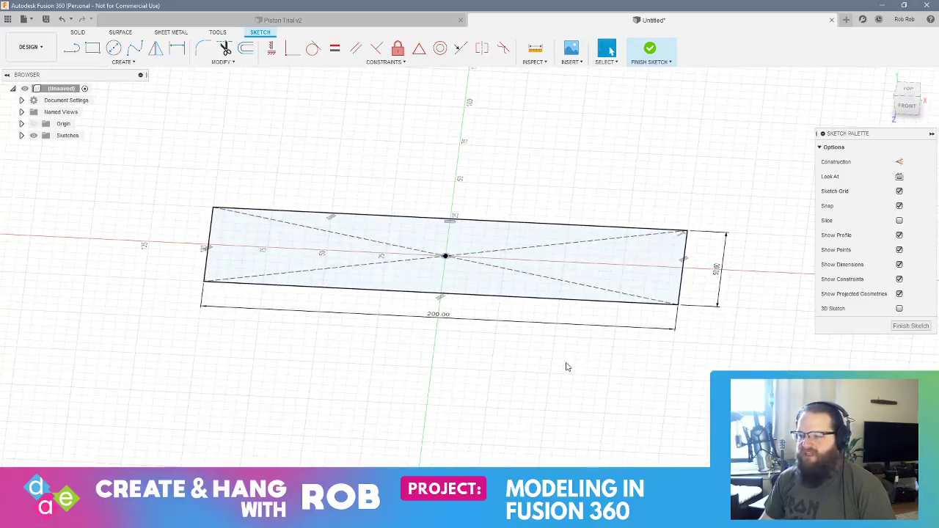
right_click(497, 287)
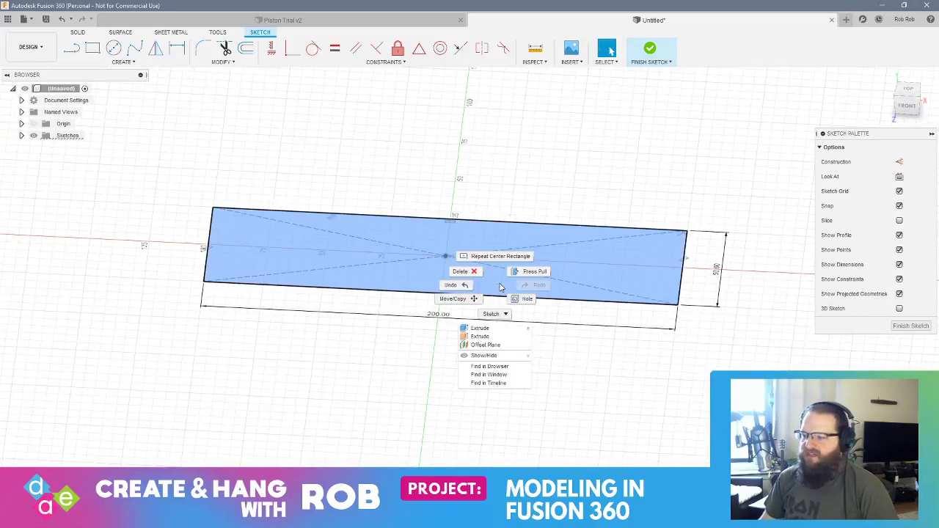
click(538, 280)
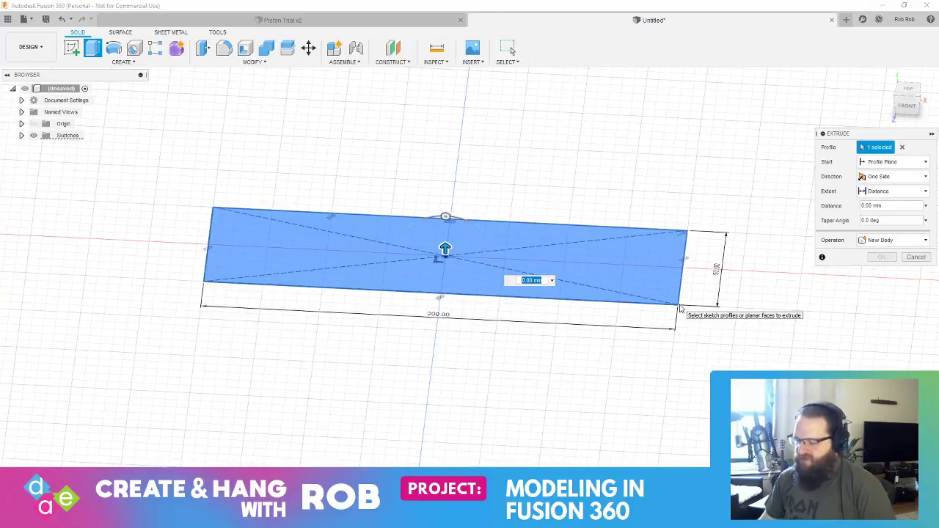
text(5)
key(Return)
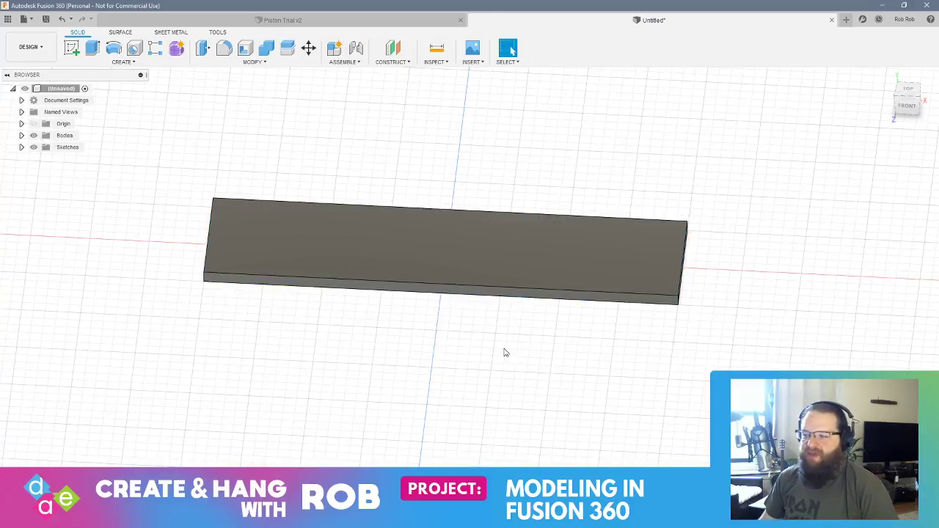
- Start a new sketch on the plate's large upper face
shift+middle_drag(504, 352, 400, 301)
mouse_move(349, 282)
shift+middle_down()
mouse_move(348, 294)
mouse_move(348, 281)
shift+middle_up()
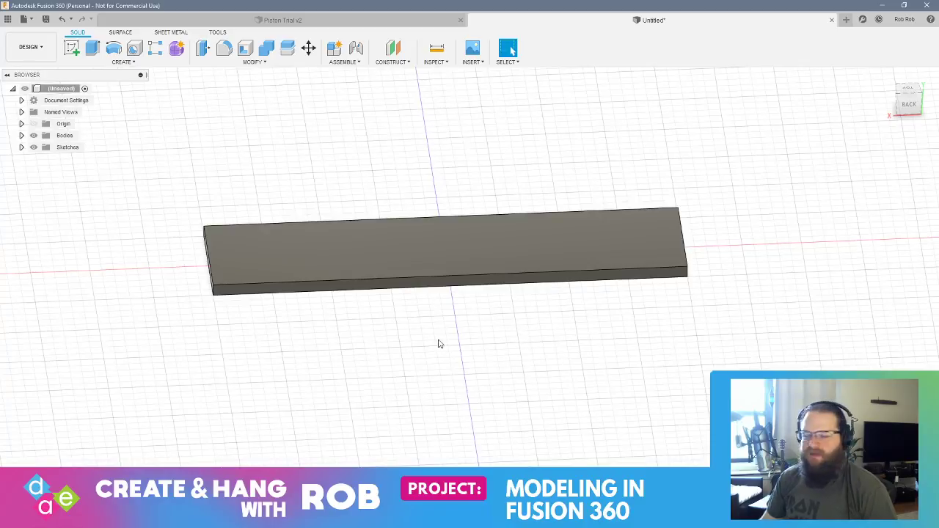
shift+middle_drag(455, 266, 467, 285)
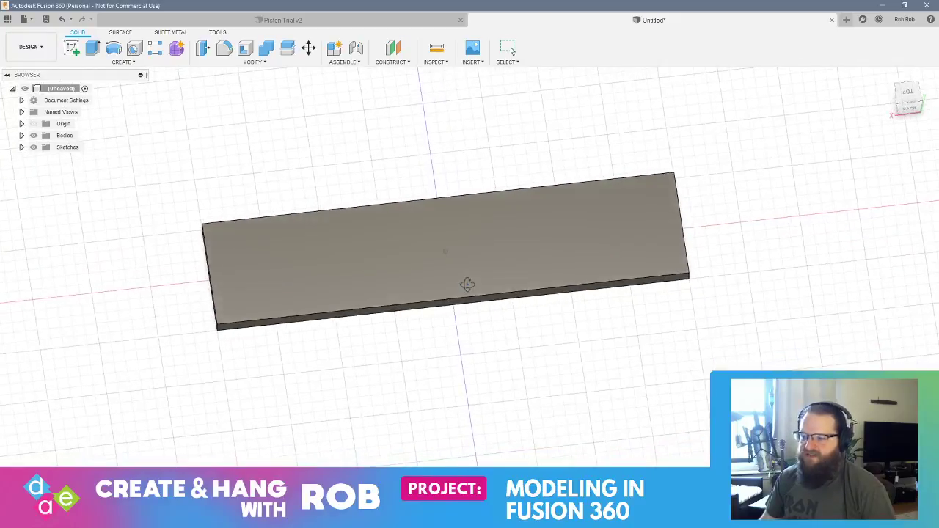
mouse_move(497, 254)
shift+middle_down()
mouse_move(421, 262)
mouse_move(425, 222)
mouse_move(428, 413)
shift+middle_up()
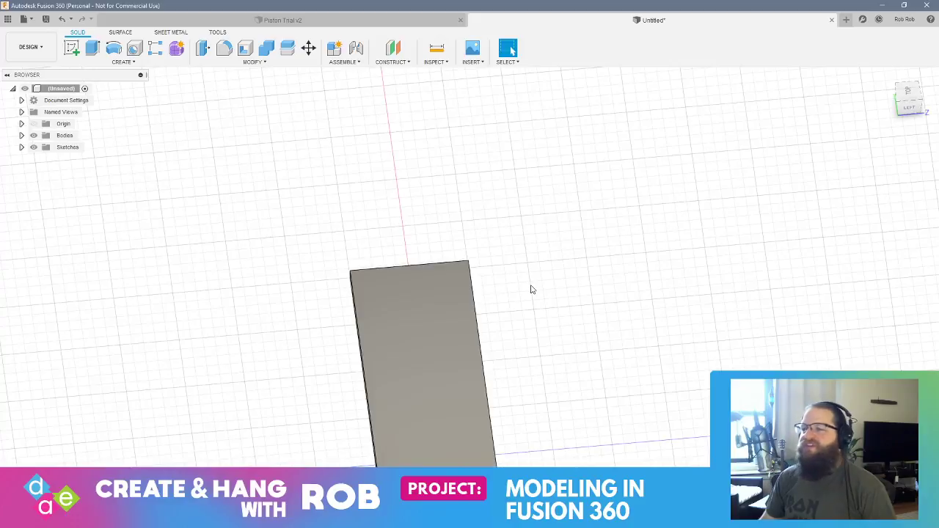
shift+middle_drag(507, 272, 432, 260)
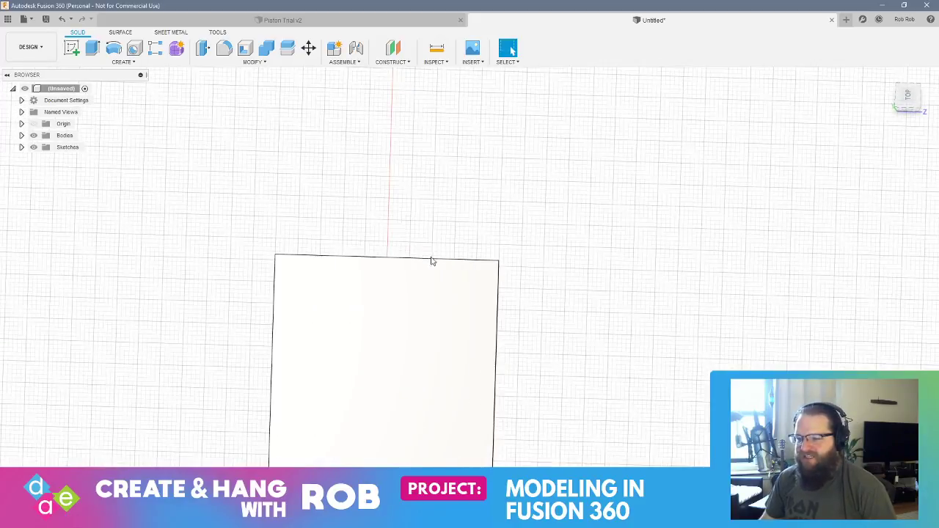
click(71, 48)
click(358, 304)
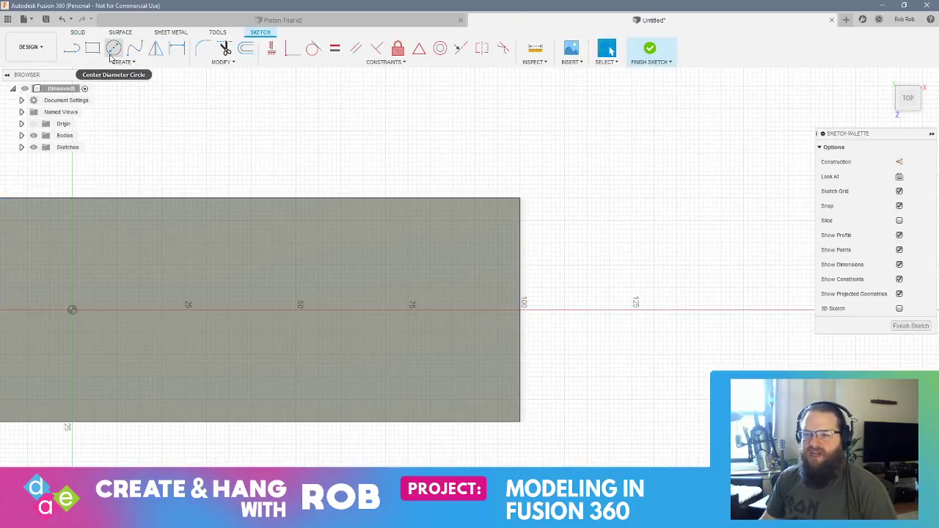
- Draw a 2-Point Circle spanning the two corners of the plate's short edge at the positive X end
click(118, 62)
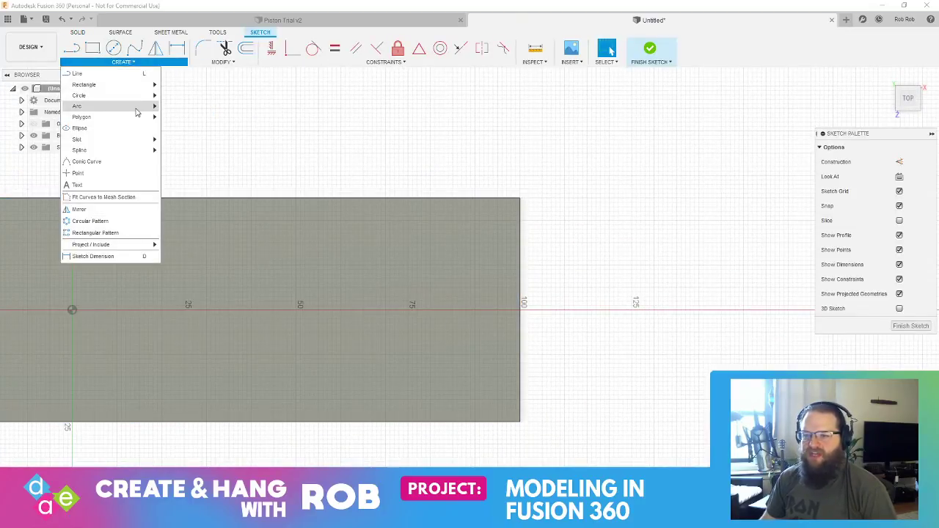
mouse_move(136, 95)
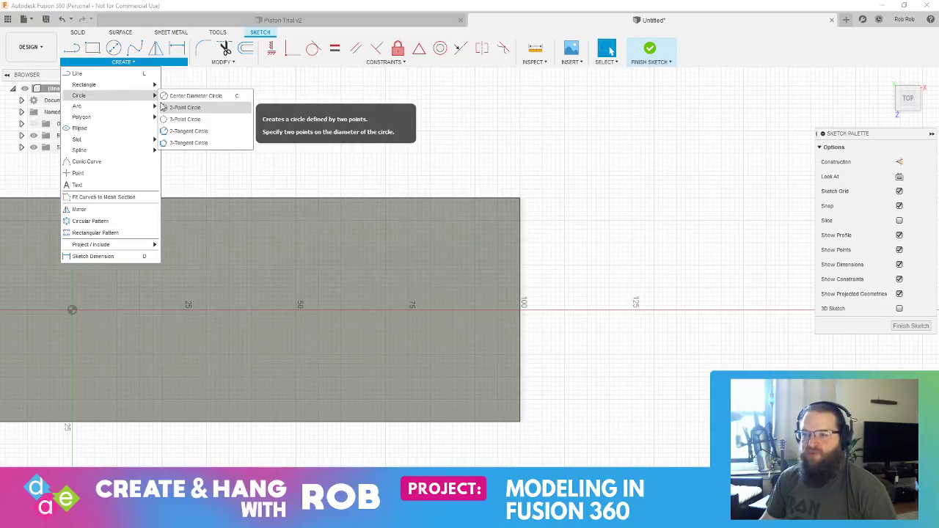
click(192, 108)
click(521, 199)
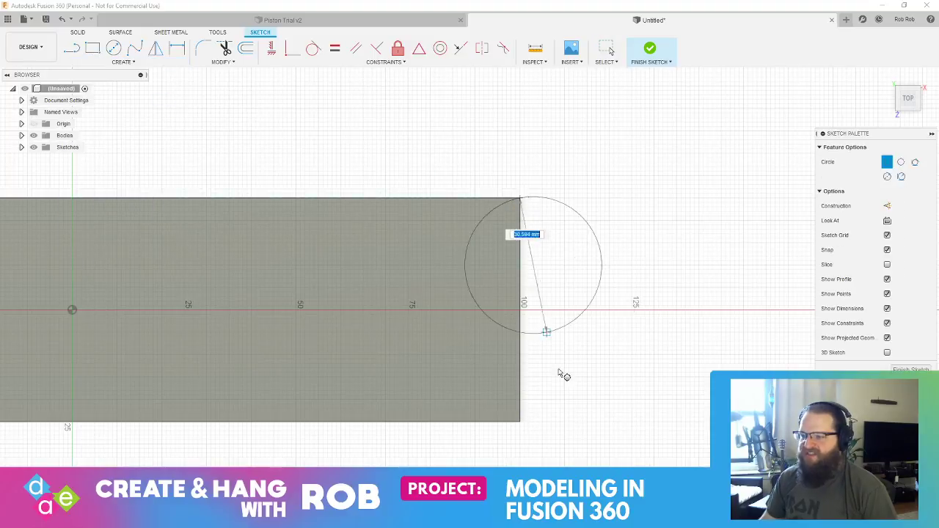
click(521, 422)
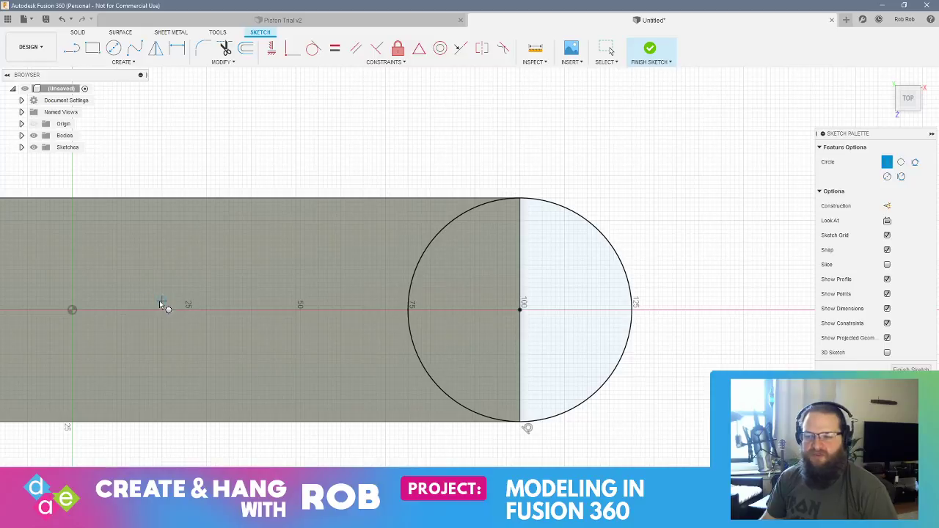
- Draw a matching 2-Point Circle spanning the two corners of the plate's opposite short edge
middle_drag(159, 300, 786, 294)
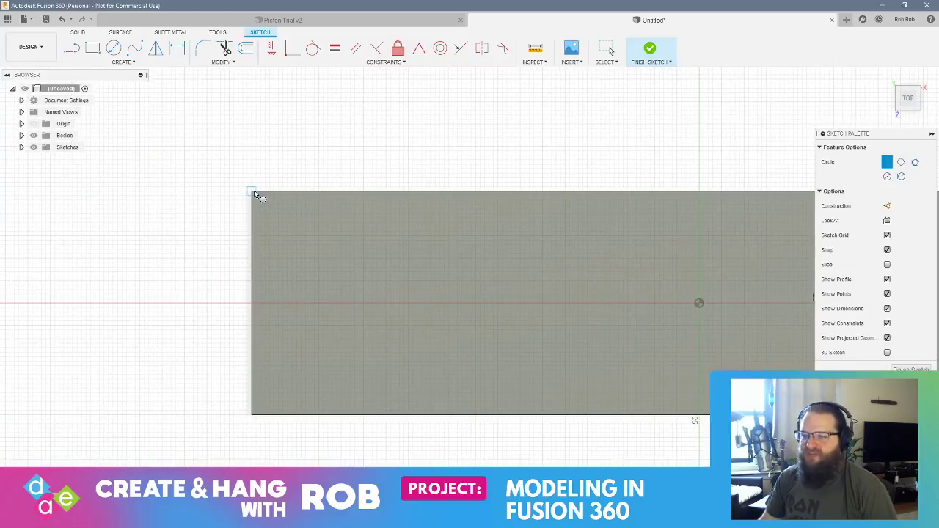
click(252, 302)
click(253, 414)
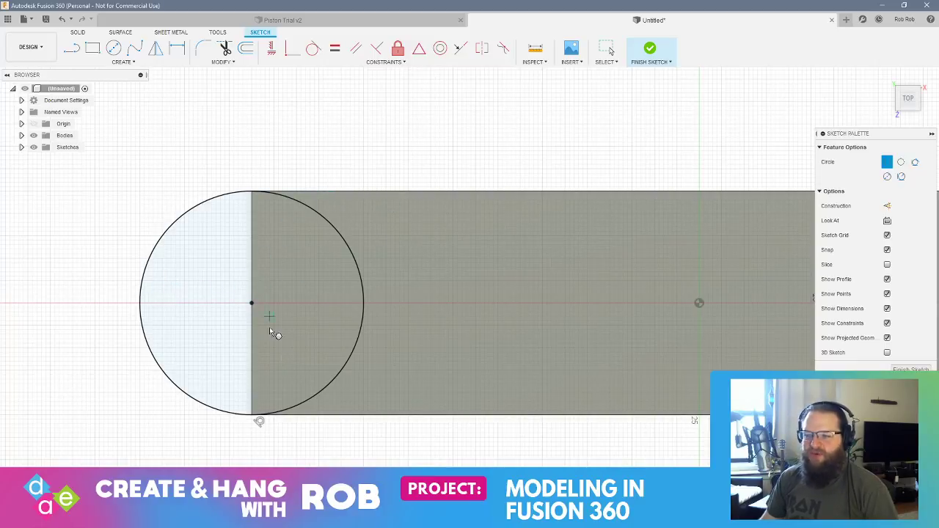
- Finish the sketch and extrude both outer half-circle profiles by -5 mm, joined to the plate, to round its ends
click(911, 369)
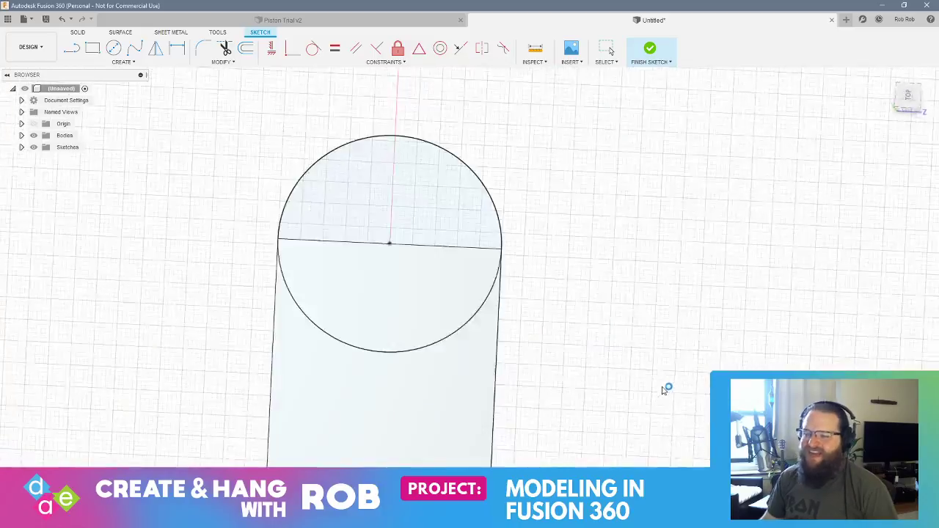
mouse_move(598, 355)
middle_down()
mouse_move(580, 336)
mouse_move(583, 357)
mouse_move(531, 279)
middle_up()
middle_drag(575, 389, 36, 386)
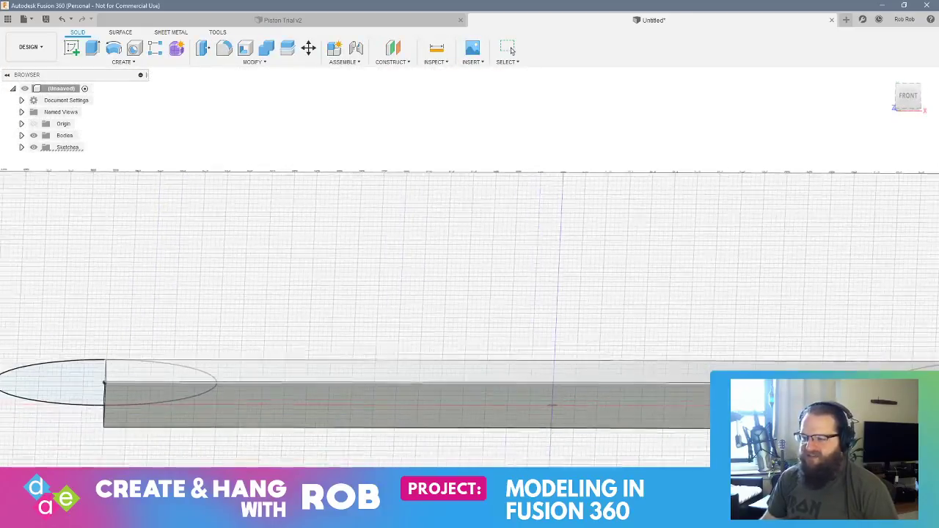
right_click(76, 382)
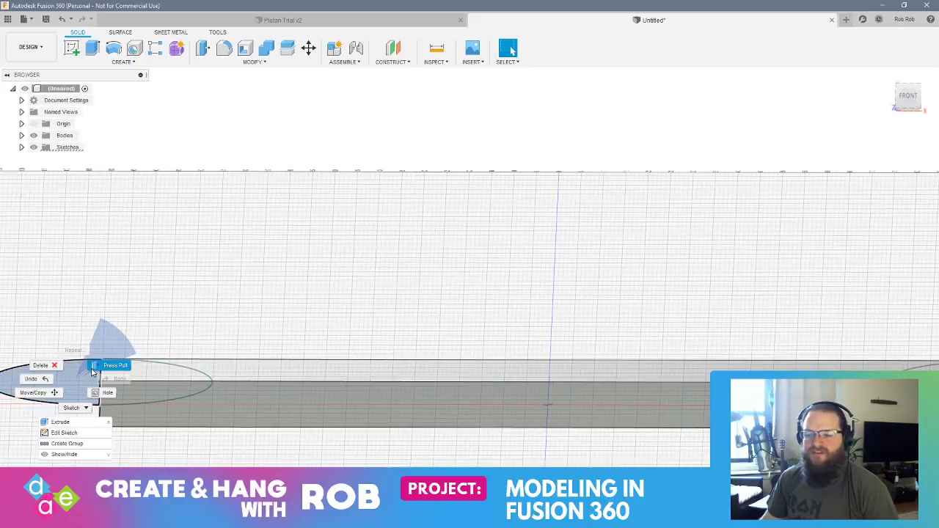
click(107, 336)
key(Escape)
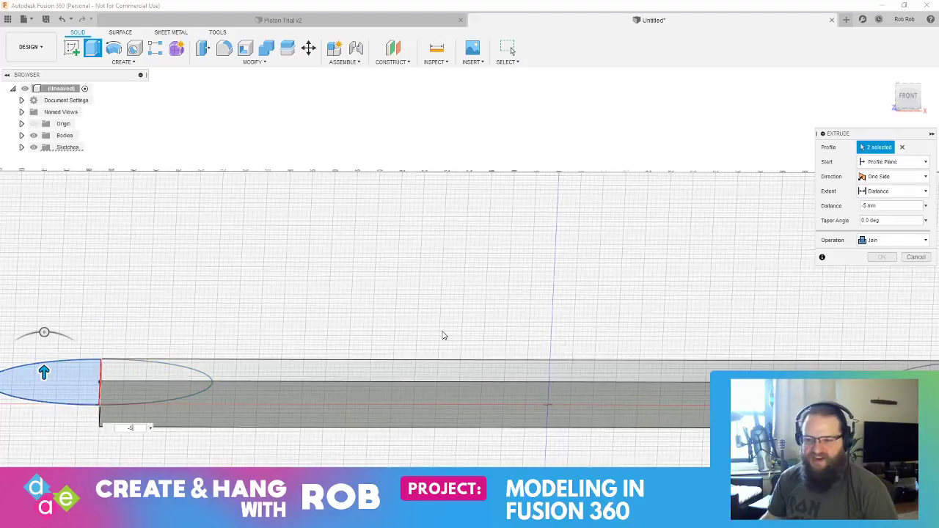
shift+middle_drag(428, 301, 475, 377)
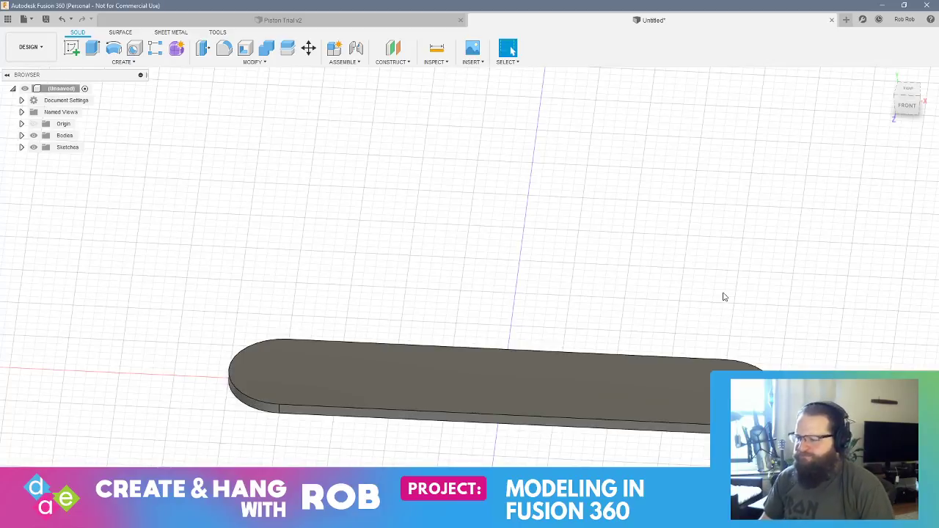
shift+middle_drag(764, 296, 651, 218)
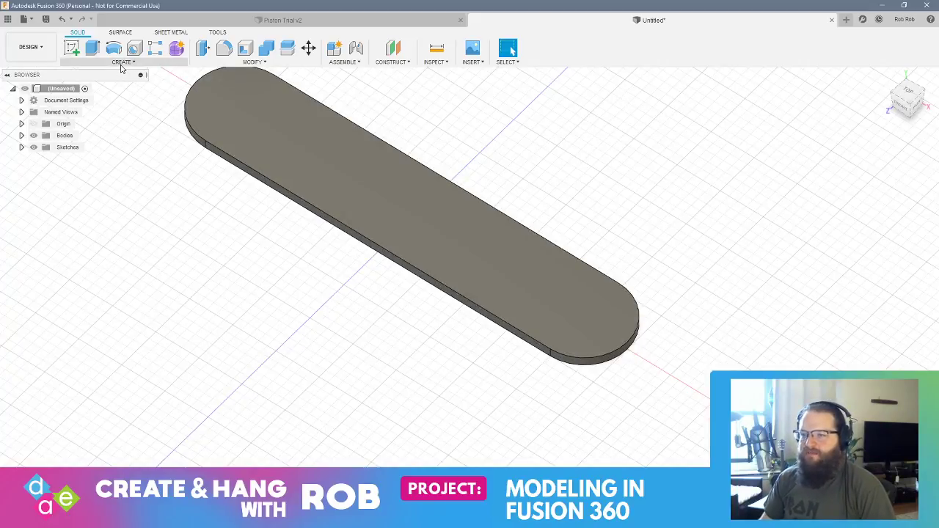
- Switch to the web browser and view the search results for a basic internal combustion motor as reference
key(alt+Tab)
key(alt+Tab)
key(alt+Tab)
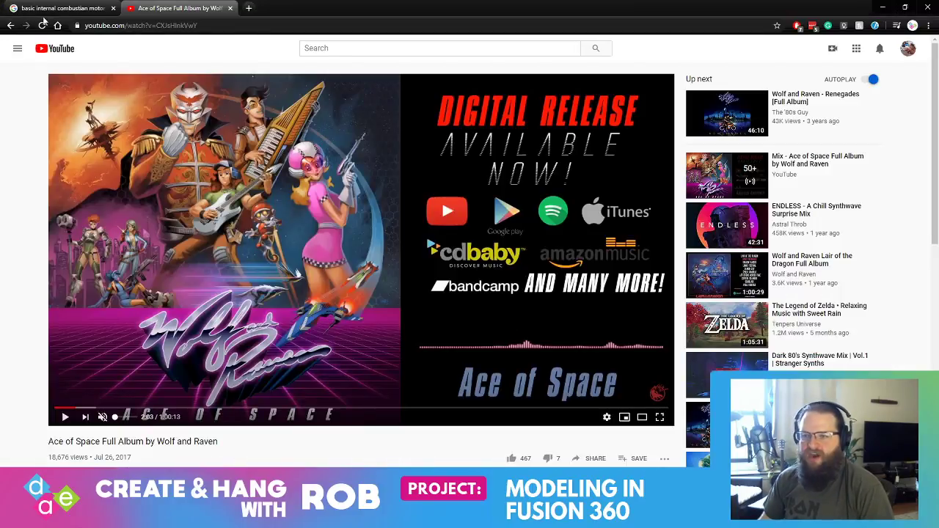
click(62, 8)
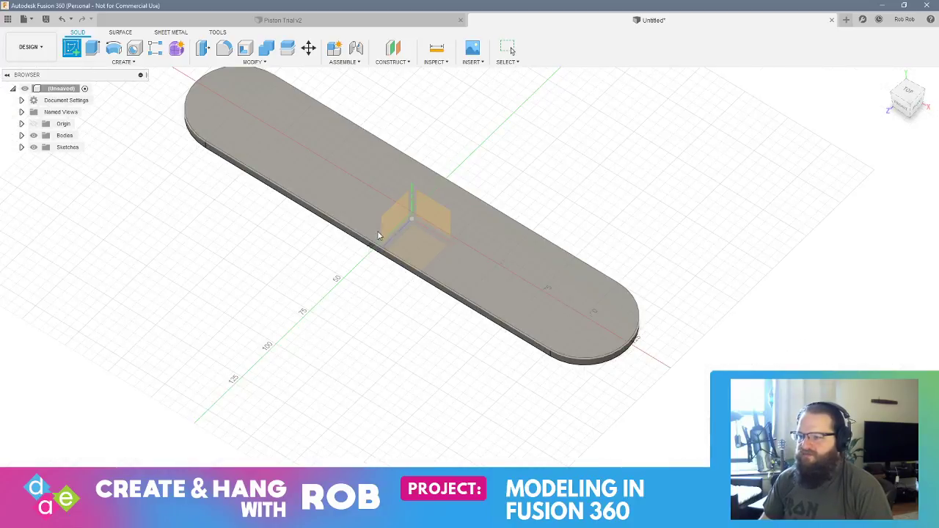
- Start a new sketch on the plate's large upper face
click(419, 255)
mouse_move(656, 324)
shift+middle_down()
mouse_move(612, 338)
mouse_move(585, 313)
mouse_move(436, 299)
mouse_move(423, 312)
mouse_move(442, 310)
mouse_move(495, 195)
shift+middle_up()
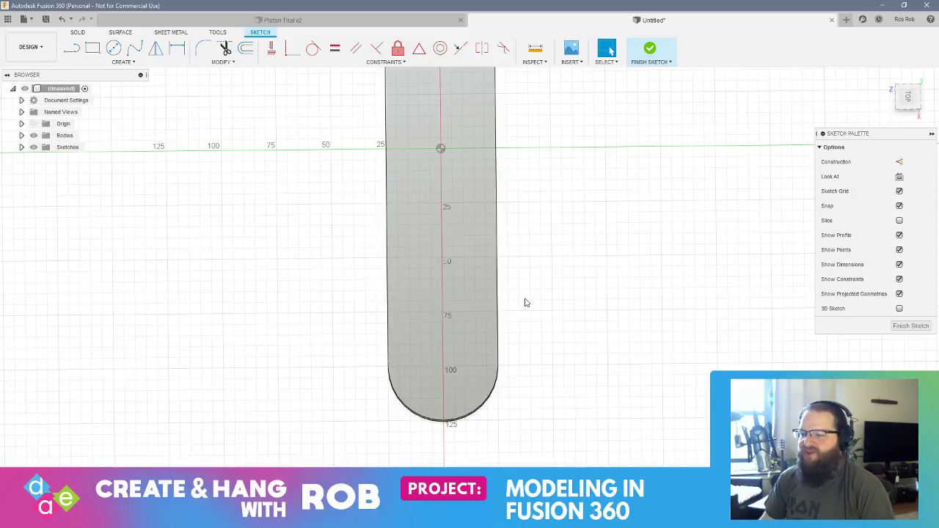
scroll(415, 311, up, 2)
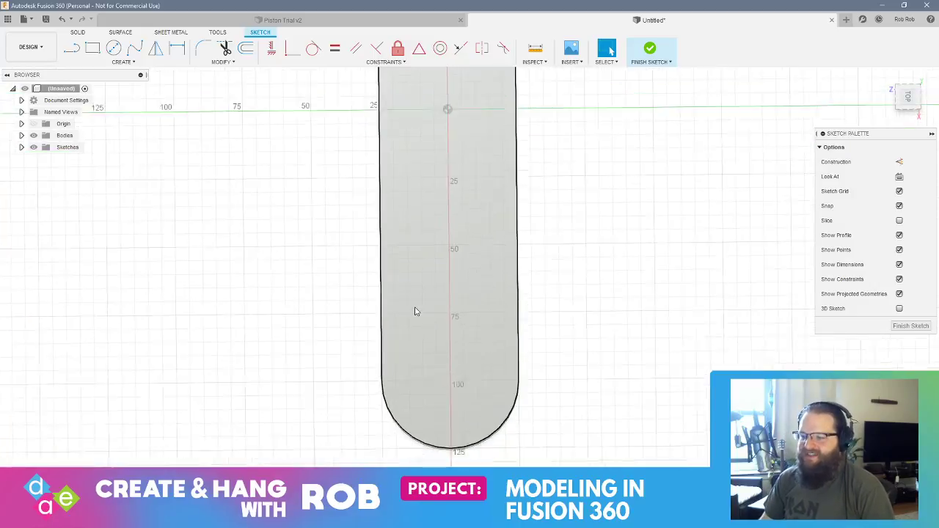
scroll(420, 309, down, 2)
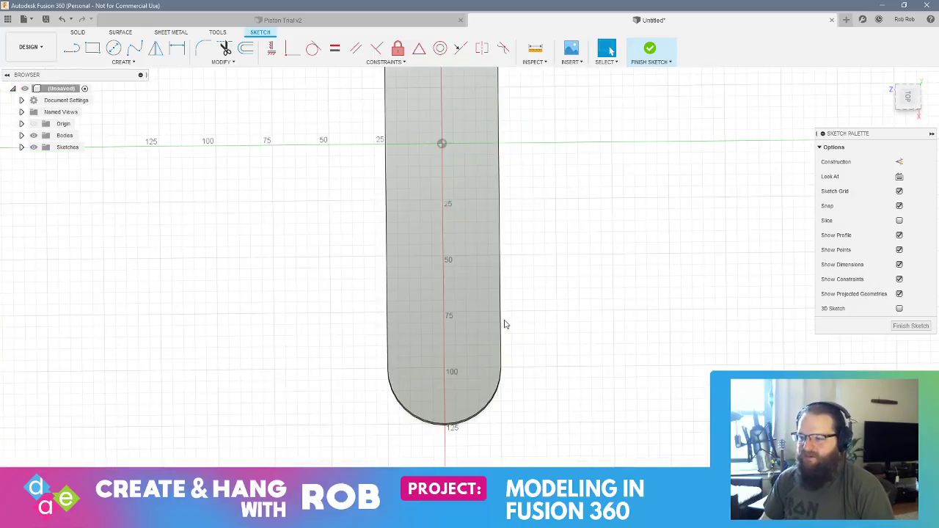
- Begin a Center Rectangle centred on the plate's long centreline, about 50 mm from the origin
click(120, 63)
mouse_move(145, 88)
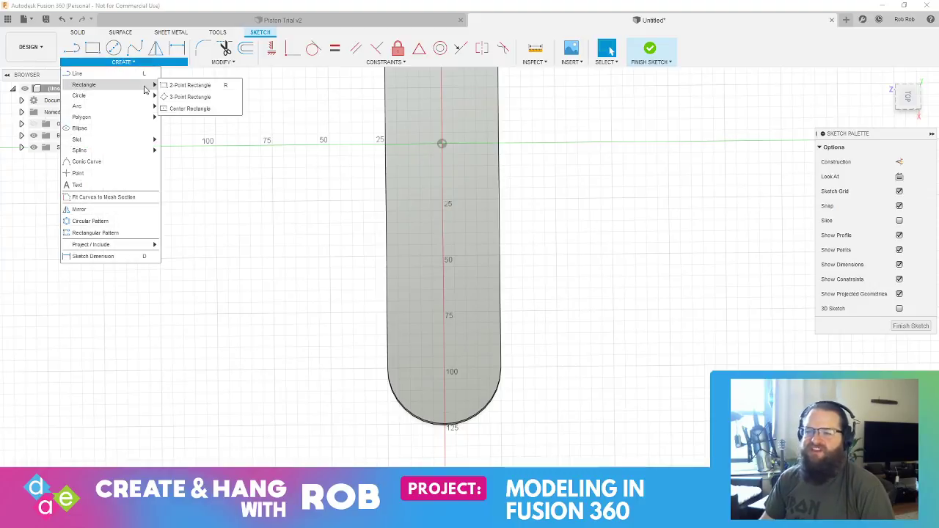
click(187, 108)
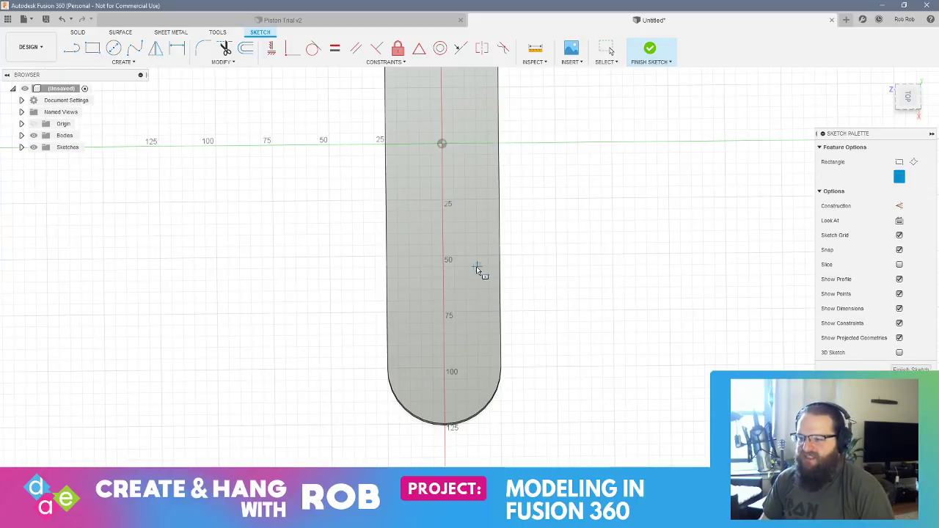
scroll(419, 293, up, 1)
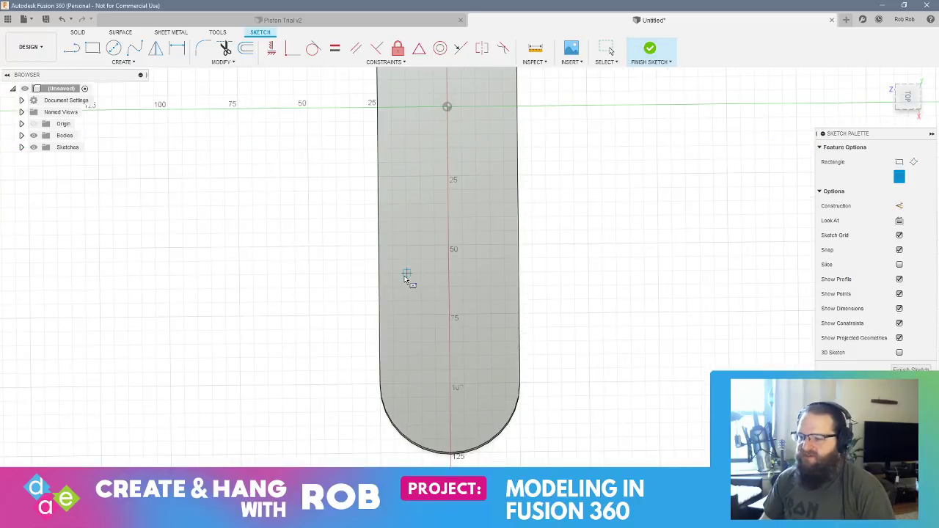
click(448, 245)
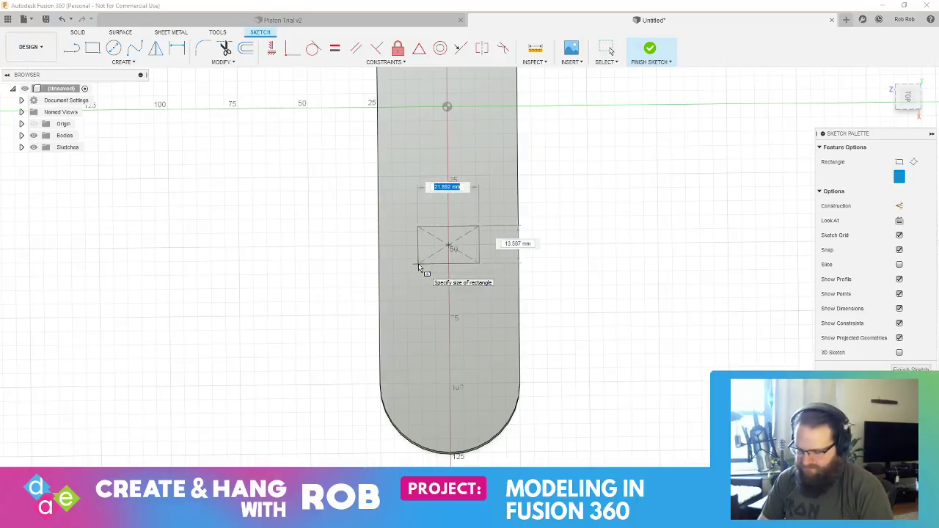
- Try the rectangle at 15 by 15 mm and at 20 by 20 mm
text(15)
key(Tab)
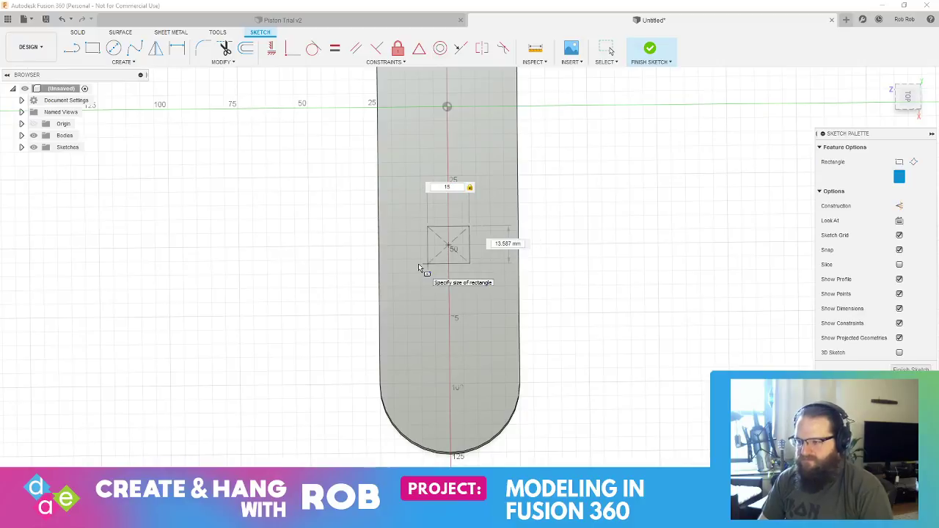
key(Tab)
text(15)
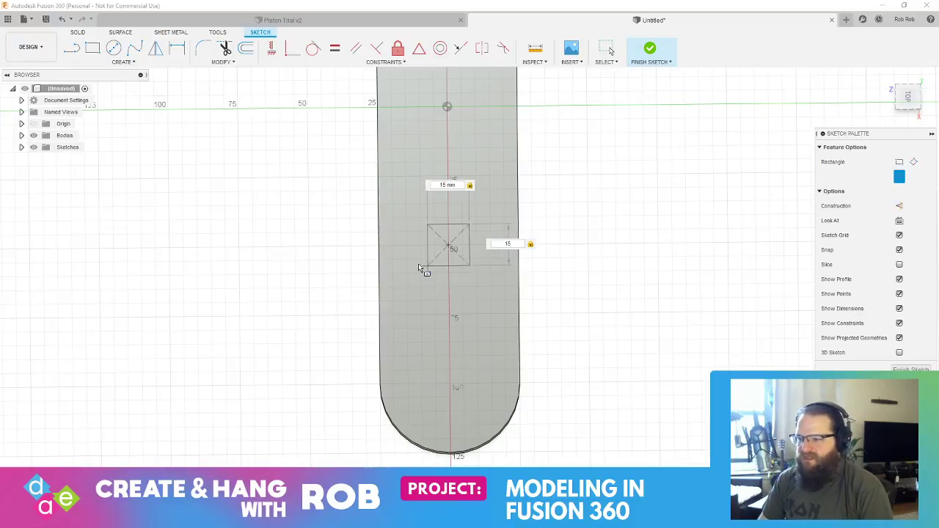
key(Tab)
text(20)
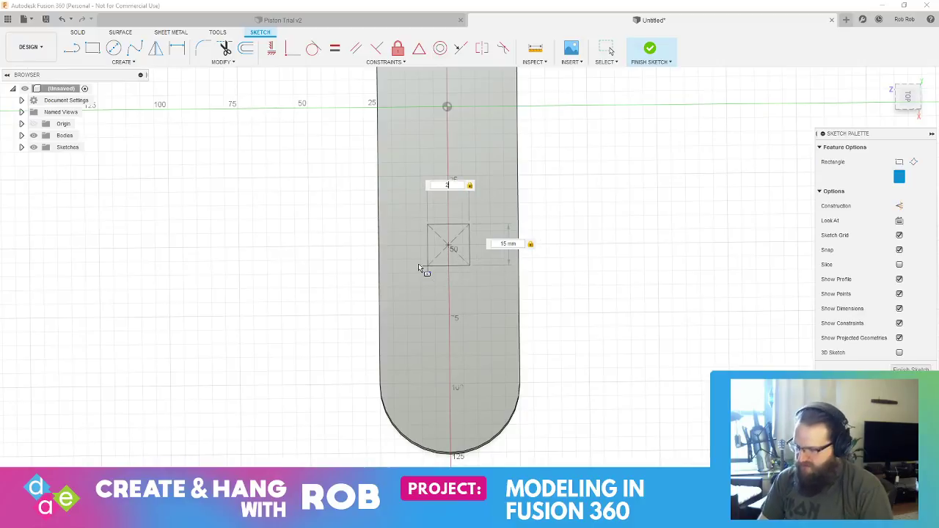
key(Tab)
text(20)
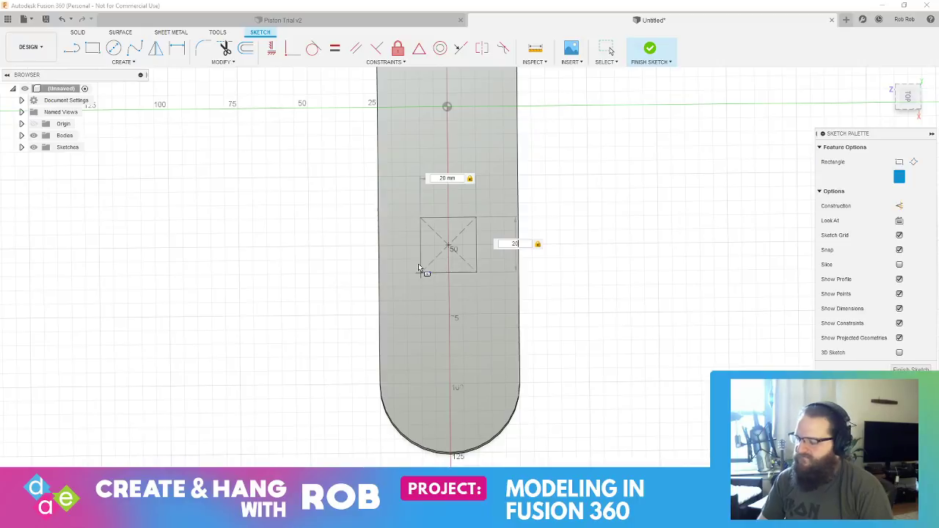
- Set the rectangle to 30 mm along the plate and 15 mm across it, and complete it
key(BackSpace)
key(BackSpace)
text(30)
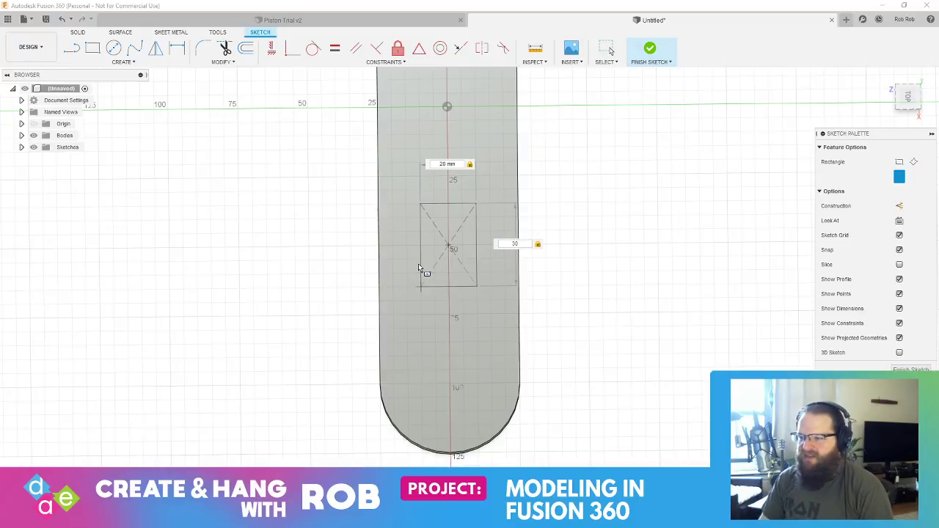
key(Tab)
text(15)
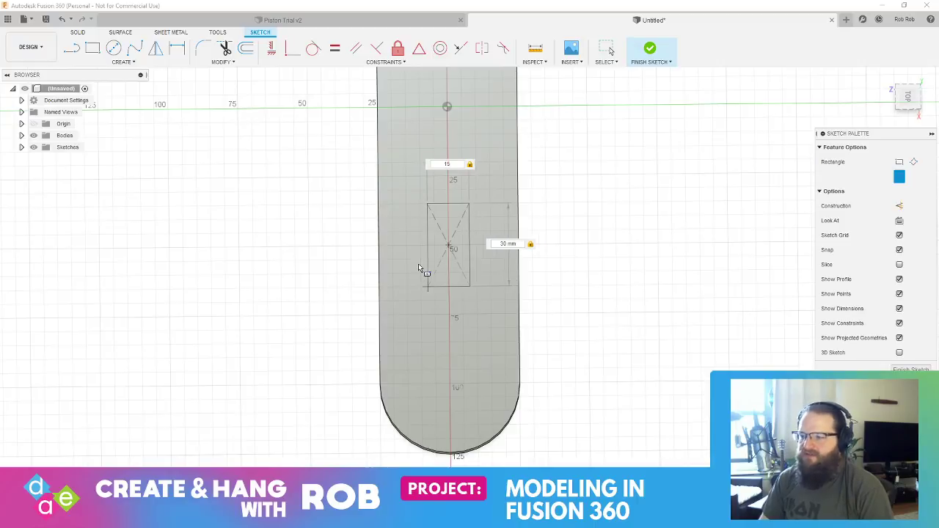
key(Return)
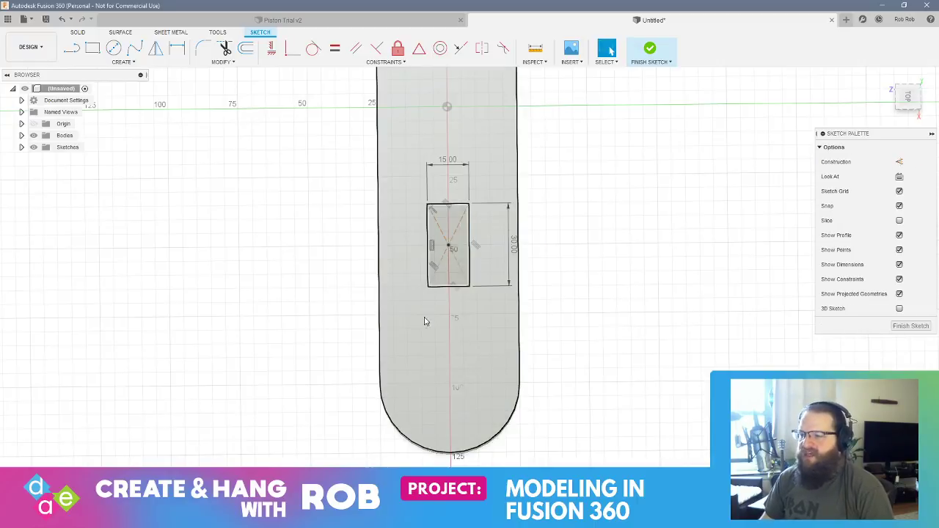
- Extrude the small rectangle profile upward 60 mm from the plate
mouse_move(425, 321)
shift+middle_down()
mouse_move(421, 286)
mouse_move(486, 294)
mouse_move(409, 267)
mouse_move(419, 252)
mouse_move(421, 288)
shift+middle_up()
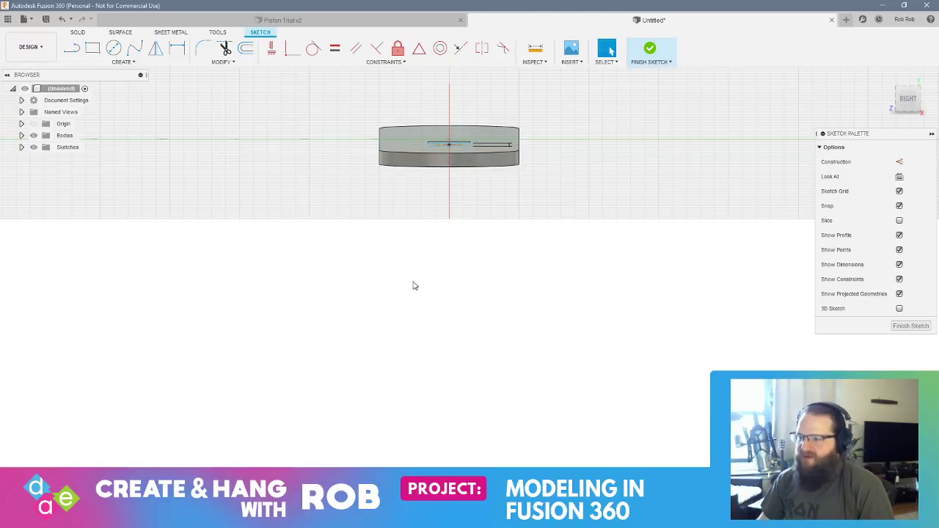
shift+middle_drag(466, 205, 461, 184)
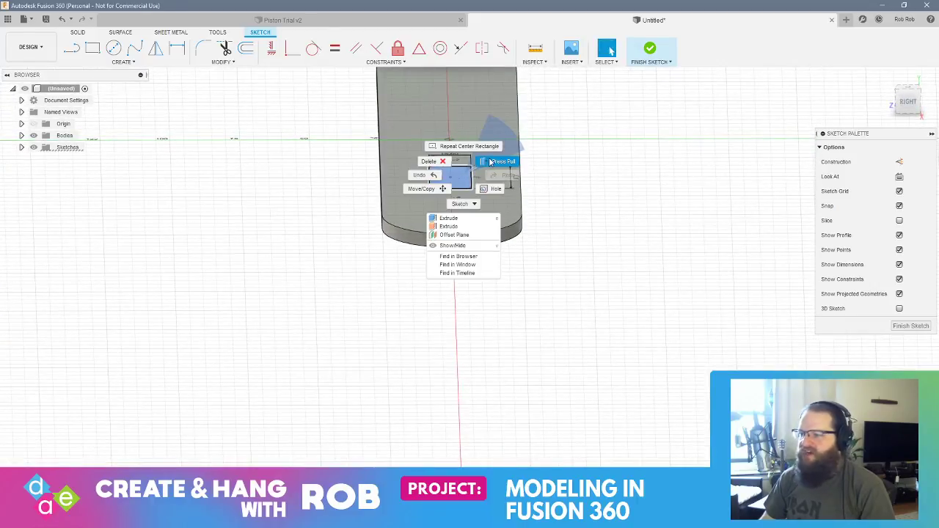
click(491, 163)
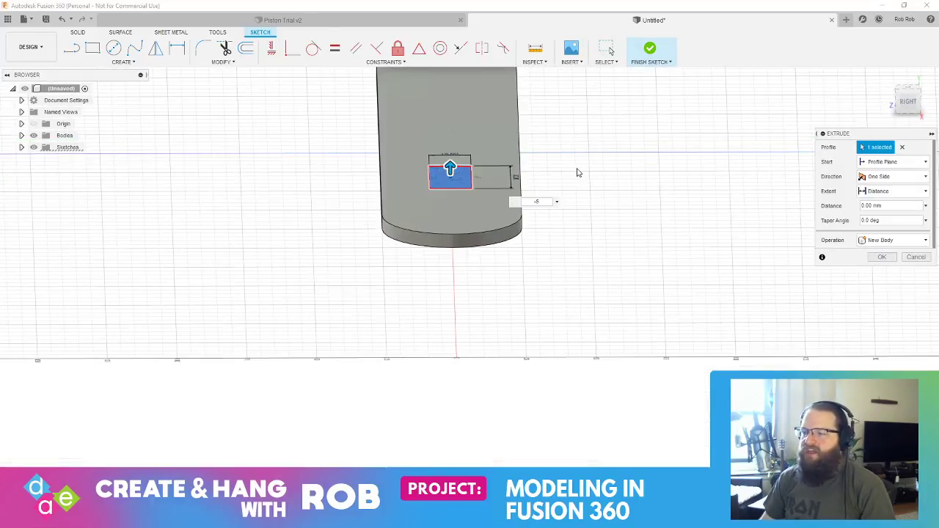
text(60)
key(Return)
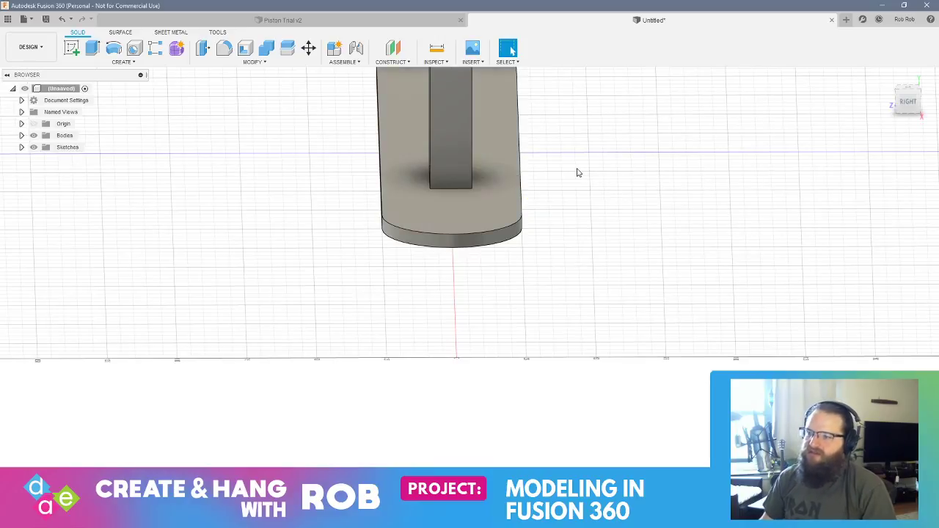
- Inspect the tall block from several sides and undo its 60 mm extrusion
shift+middle_drag(306, 336, 331, 390)
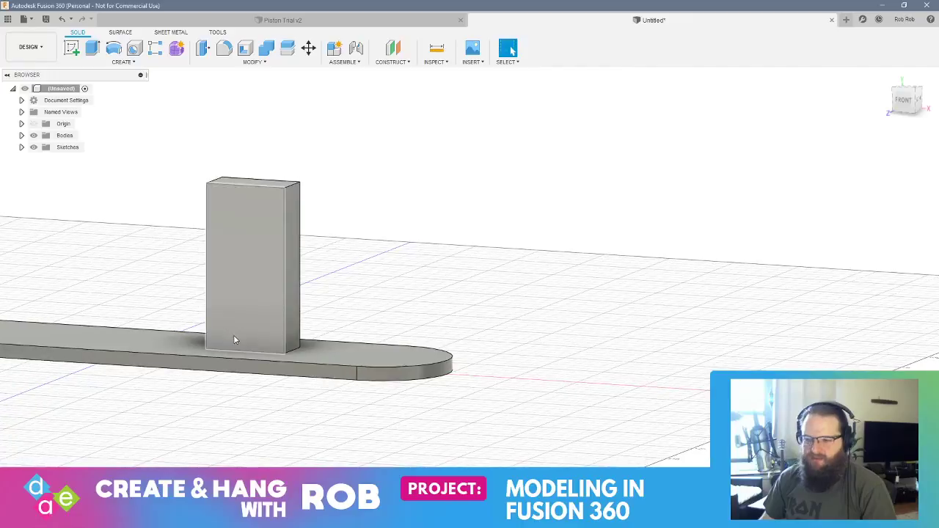
shift+middle_drag(398, 287, 335, 312)
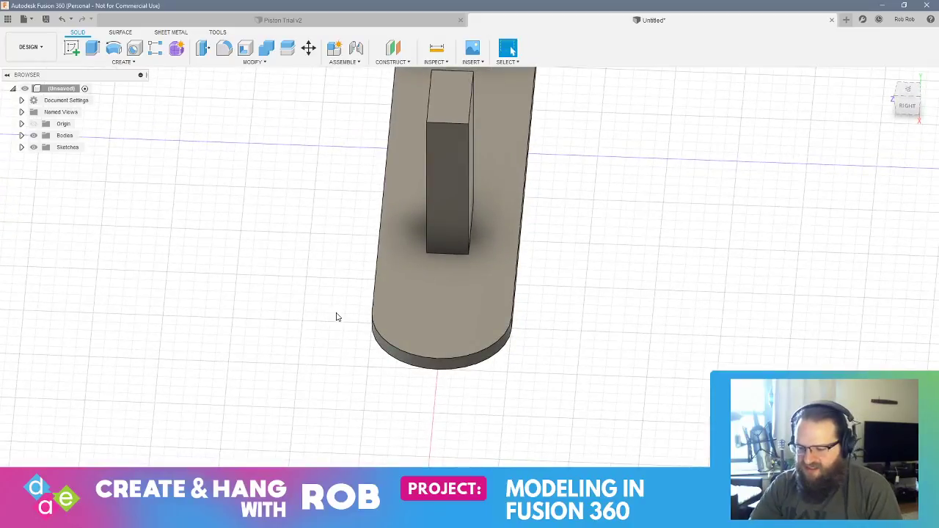
shift+middle_drag(204, 315, 246, 390)
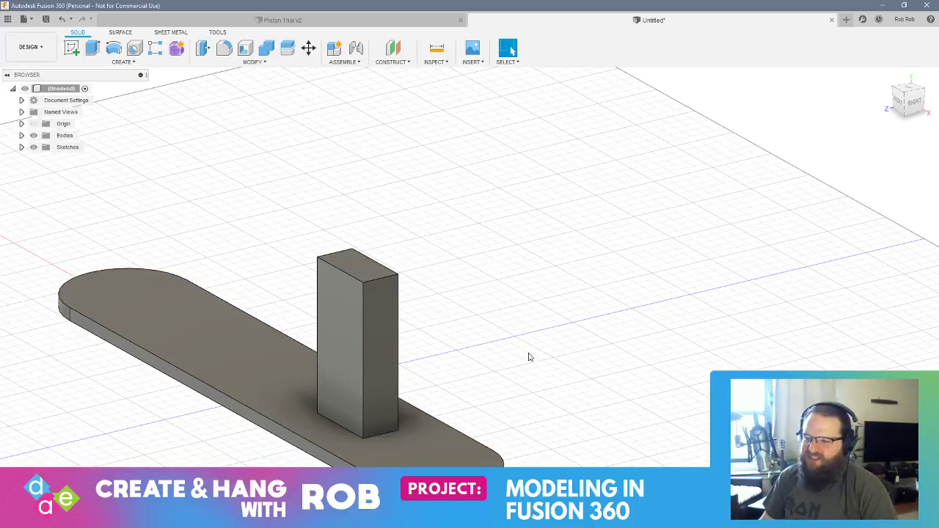
shift+middle_drag(529, 357, 474, 231)
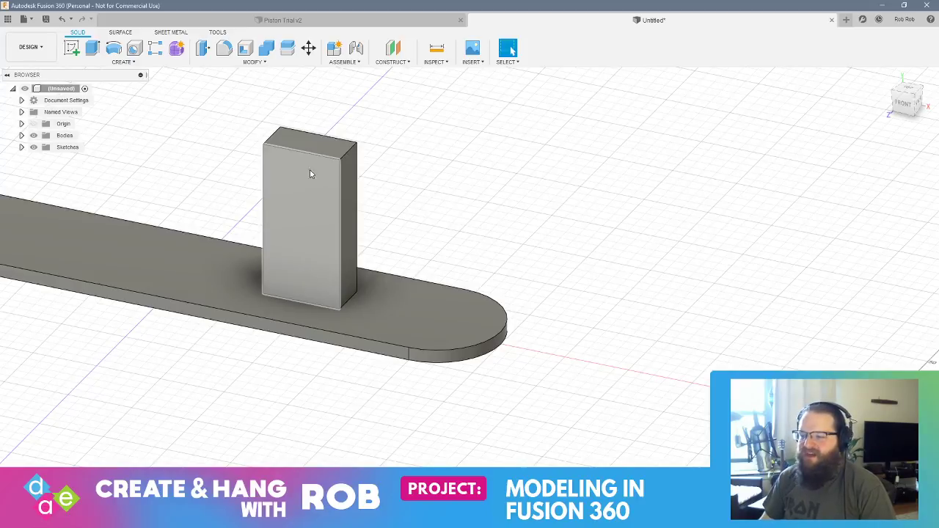
key(ctrl+z)
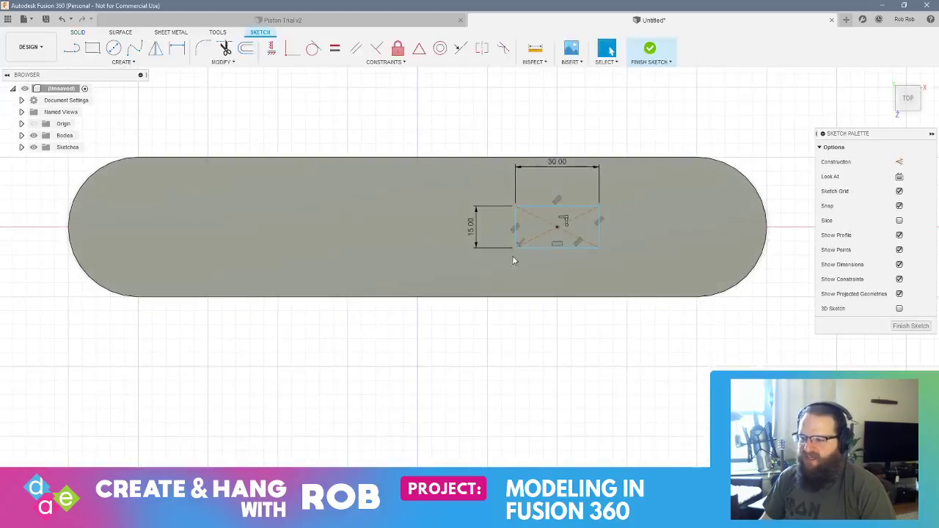
- Extrude the 30 by 15 mm rectangle profile upward 30 mm from the plate
right_click(526, 234)
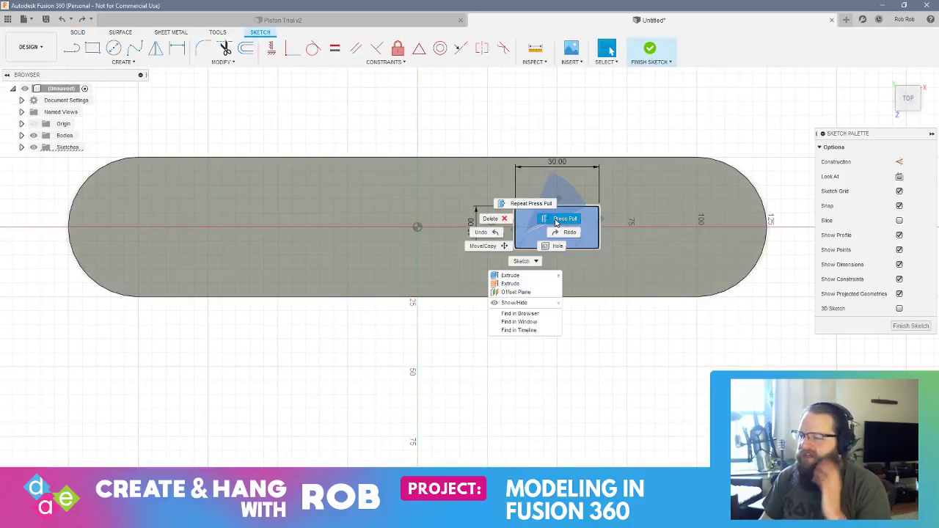
click(556, 221)
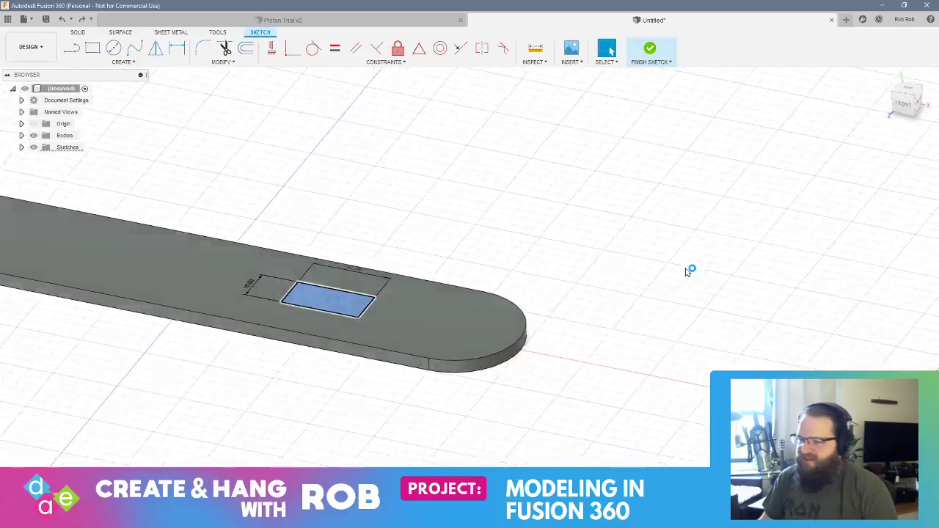
text(30)
key(Return)
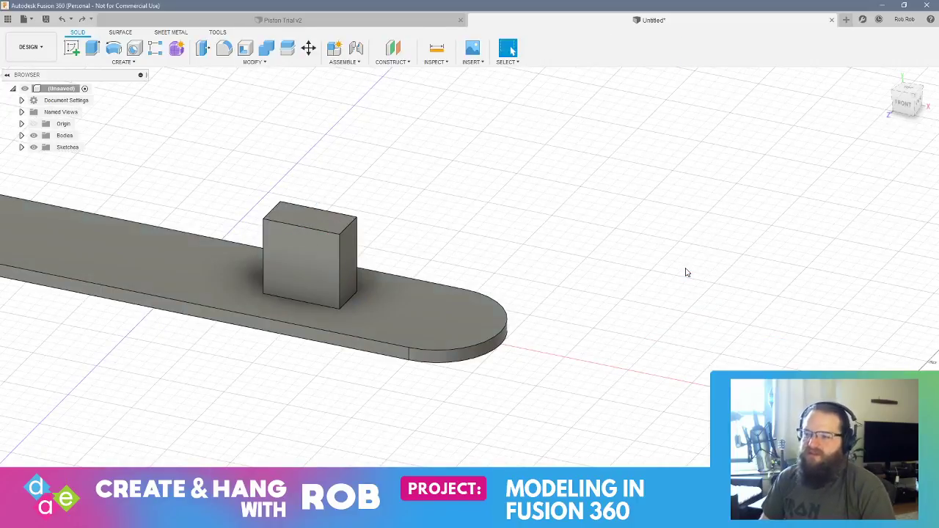
- Raise the block's top face to make the block taller using Press Pull
shift+middle_drag(505, 199, 315, 237)
right_click(314, 237)
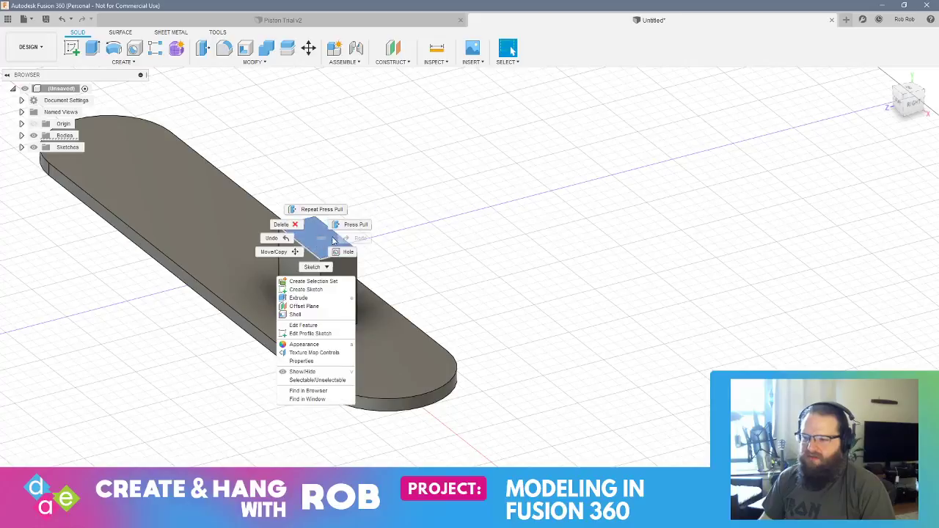
click(358, 225)
key(Return)
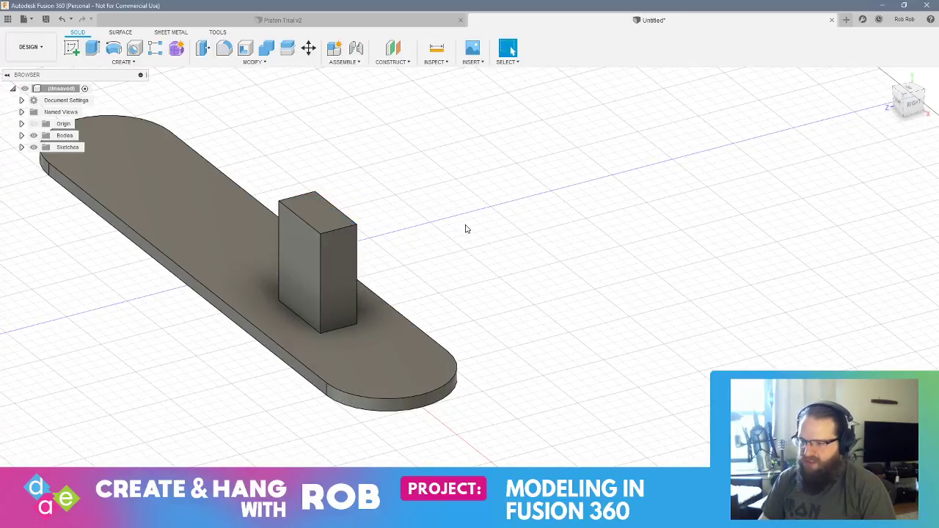
- Sketch a 50 mm diameter circle on the horizontal ground plane beside the plate's long edge, centred on the axis line crossing the plate
shift+middle_drag(222, 239, 235, 251)
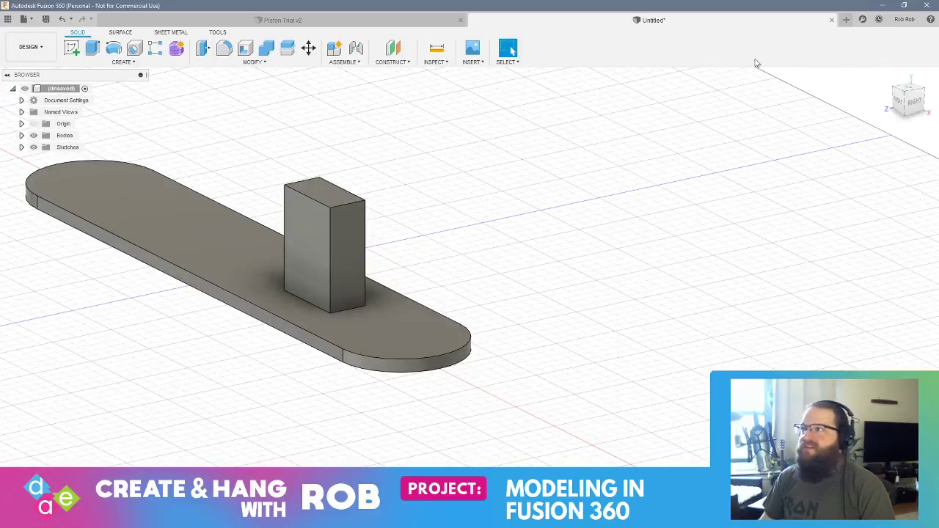
shift+middle_drag(659, 340, 483, 289)
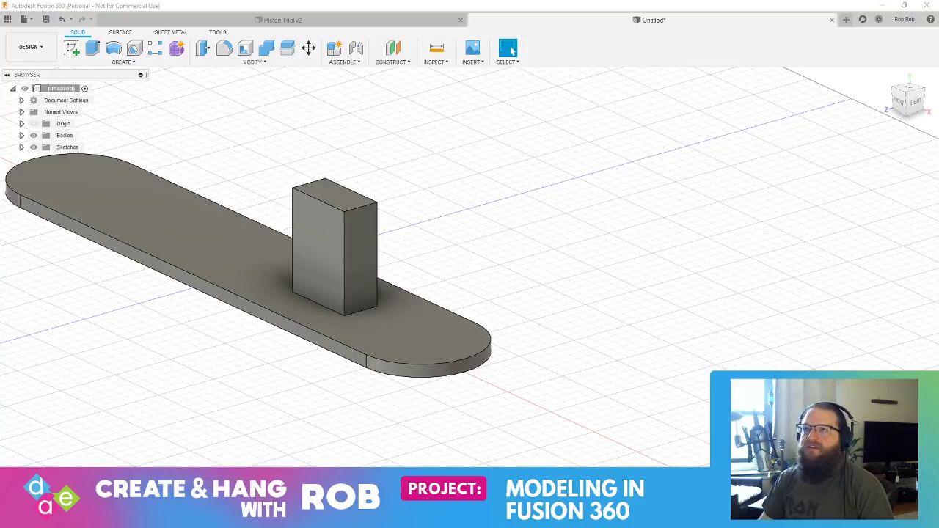
shift+middle_drag(514, 311, 451, 296)
click(72, 48)
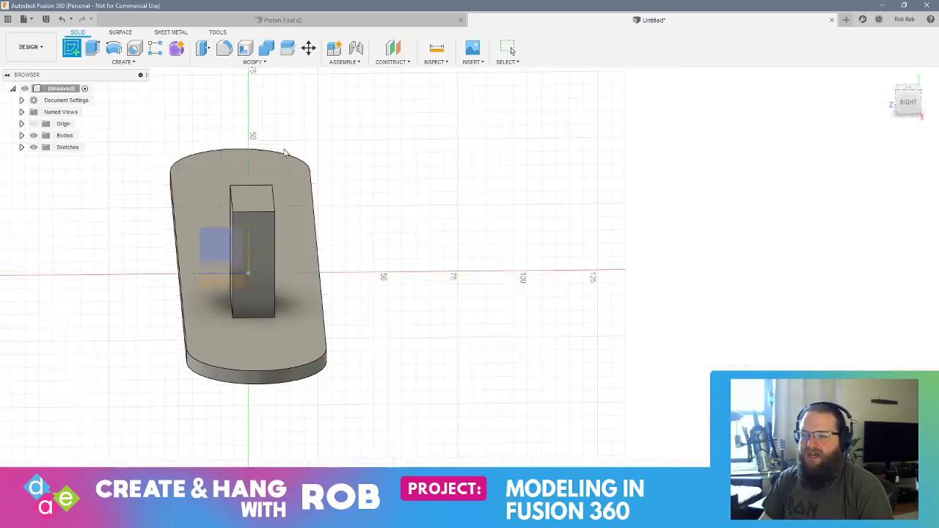
mouse_move(394, 315)
shift+middle_down()
mouse_move(465, 296)
mouse_move(245, 312)
mouse_move(235, 358)
shift+middle_up()
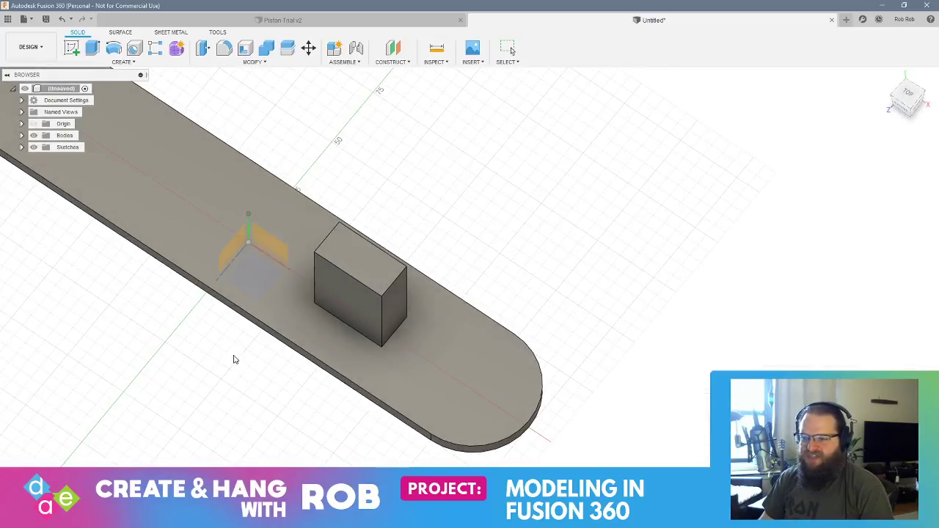
click(250, 388)
middle_drag(426, 421, 355, 192)
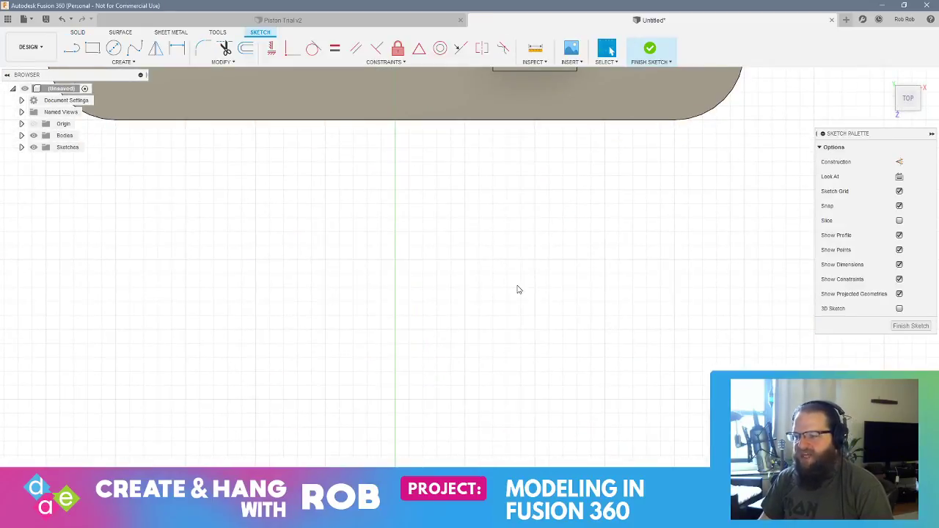
click(113, 47)
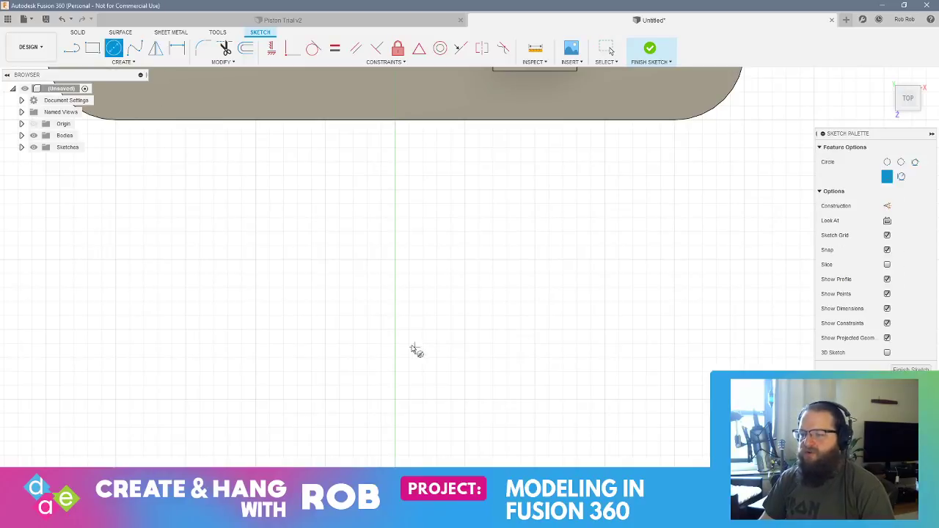
click(395, 330)
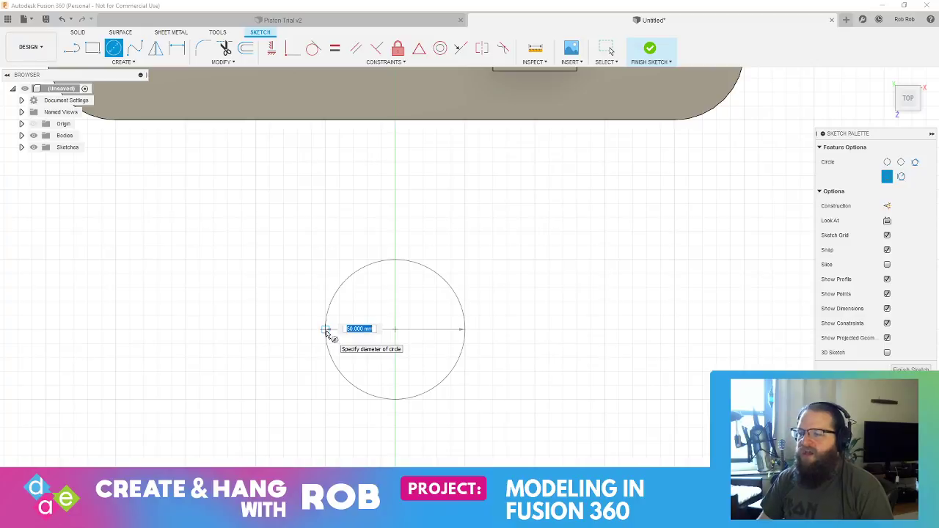
key(Return)
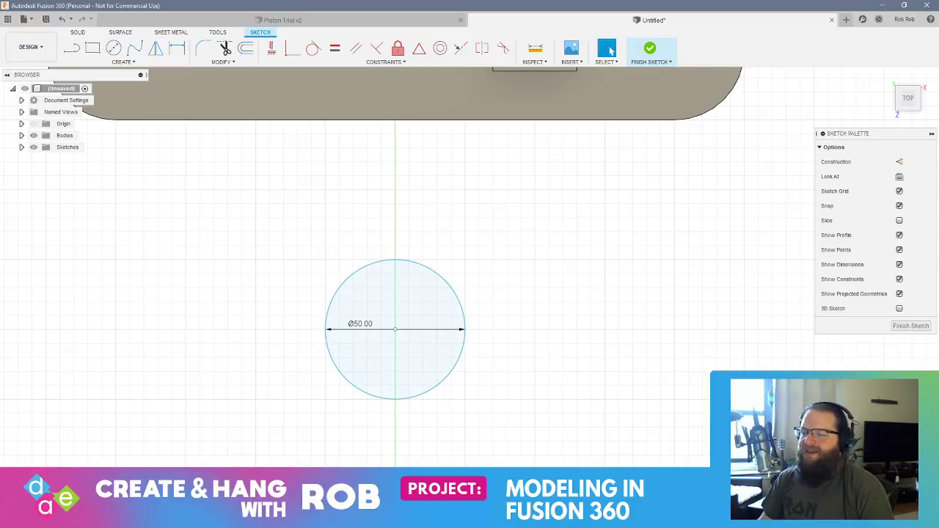
- Extrude the circle beside the plate upward 50 mm as a new body
shift+middle_drag(653, 344, 495, 315)
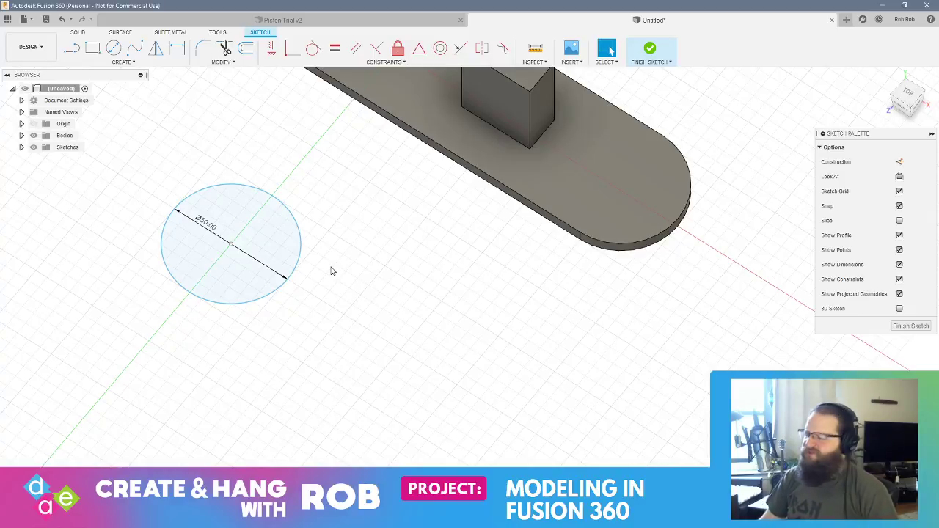
click(259, 243)
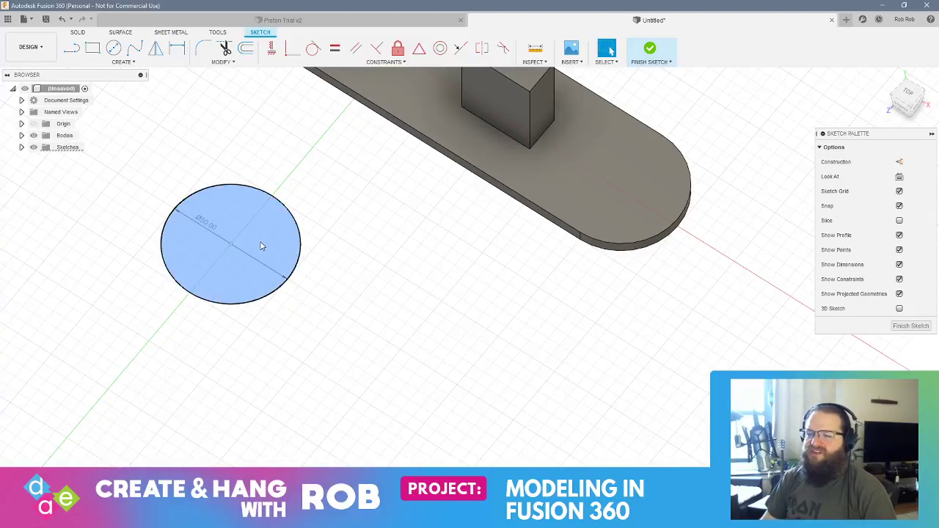
right_click(261, 245)
click(281, 233)
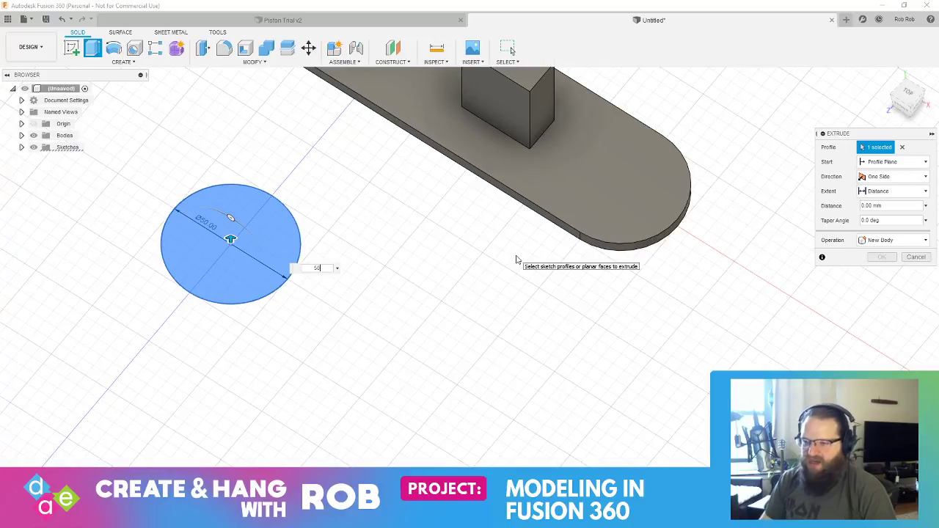
key(Return)
- Set the cylinder's height to 40 mm by offsetting its top face with Press Pull
shift+middle_drag(514, 260, 257, 119)
right_click(249, 110)
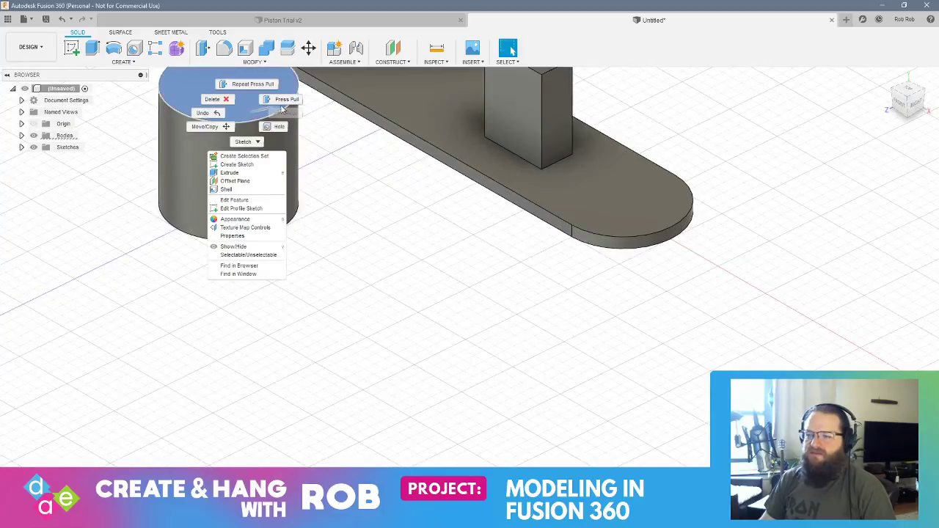
click(256, 84)
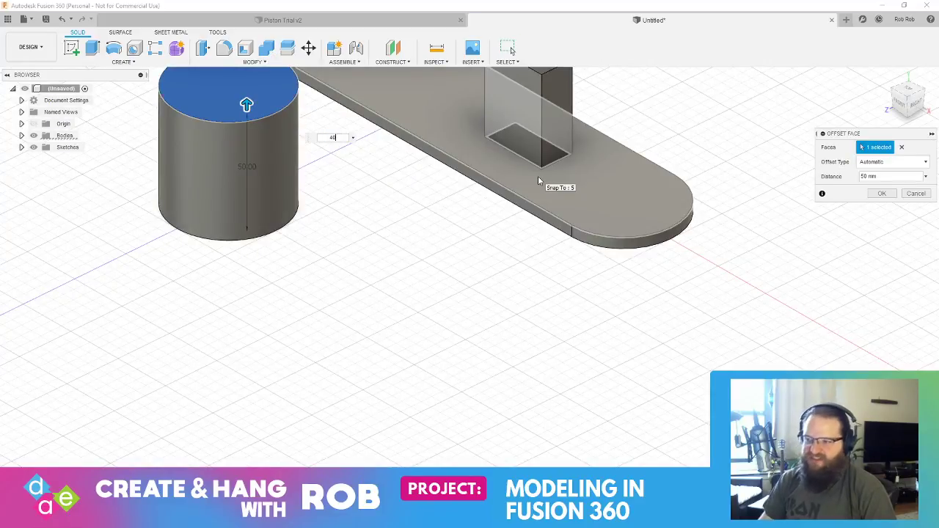
text(40)
key(Return)
- Examine the cylinder and the base plate with its block from several sides, comparing their heights and positions
shift+middle_drag(470, 260, 478, 329)
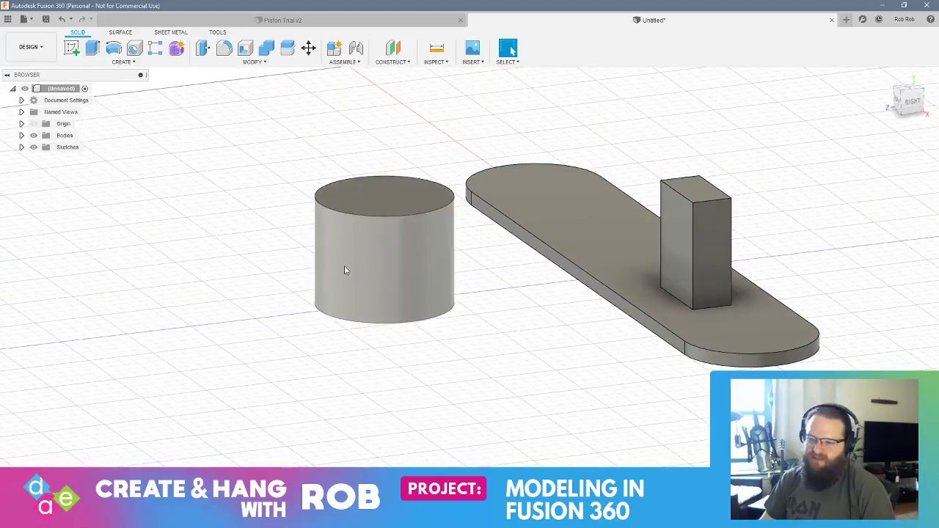
shift+middle_drag(344, 270, 365, 248)
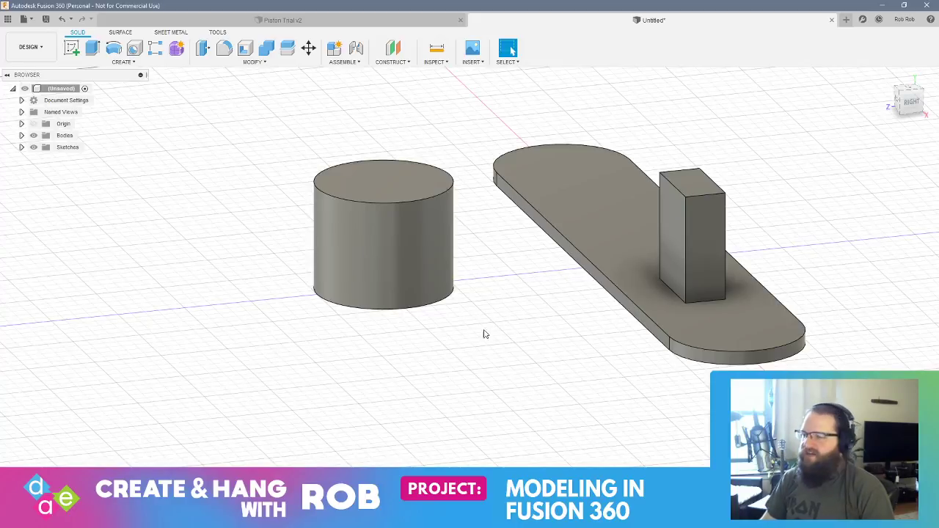
shift+middle_drag(470, 336, 456, 355)
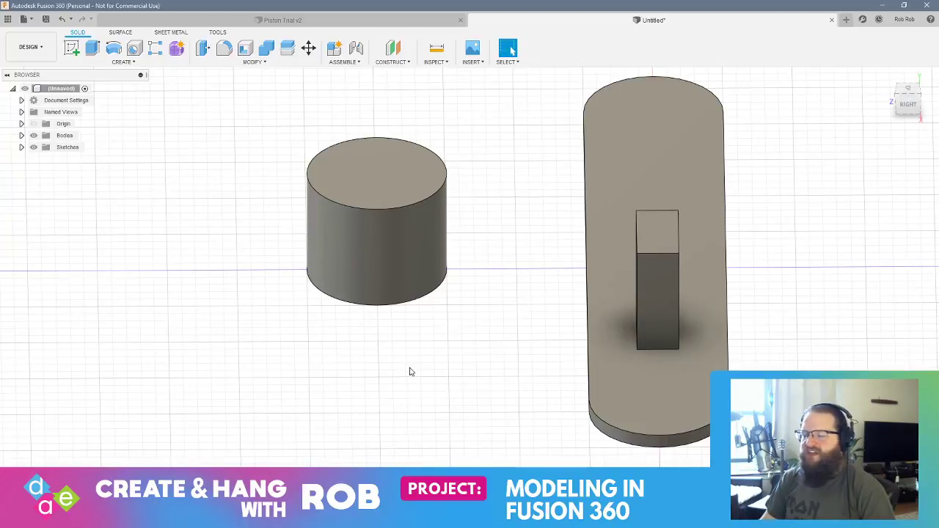
shift+middle_drag(454, 289, 483, 282)
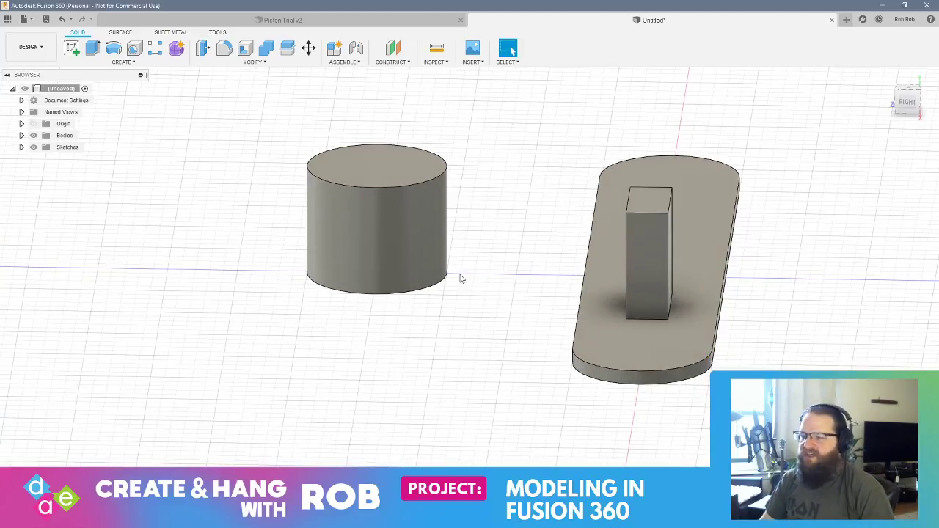
shift+middle_drag(460, 276, 442, 274)
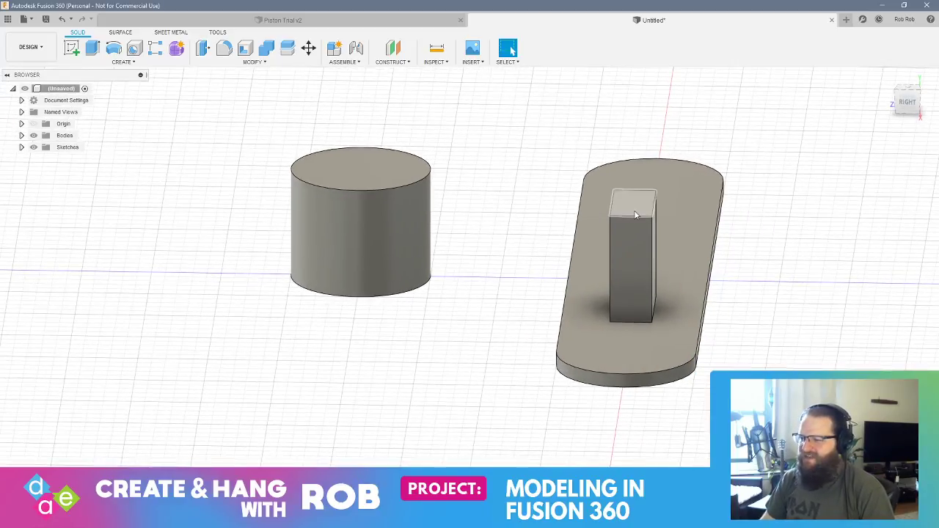
shift+middle_drag(635, 214, 501, 216)
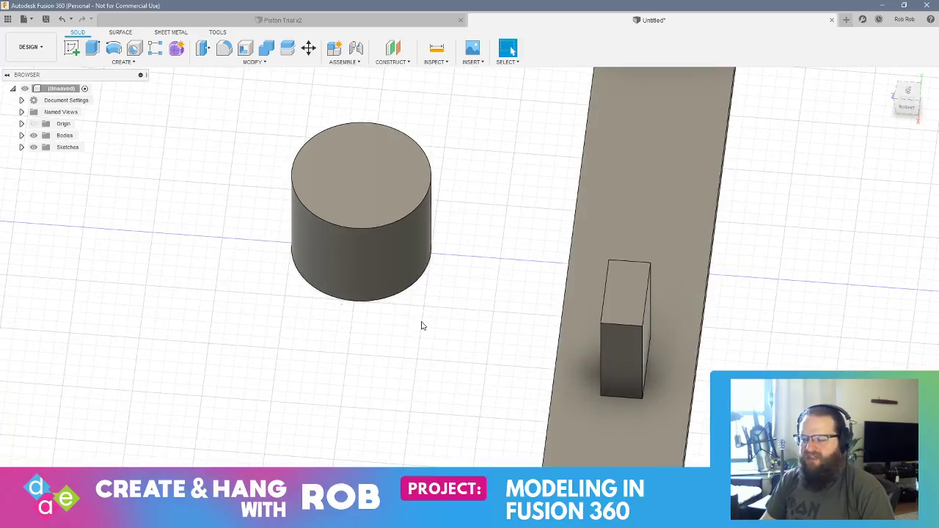
middle_drag(422, 326, 355, 192)
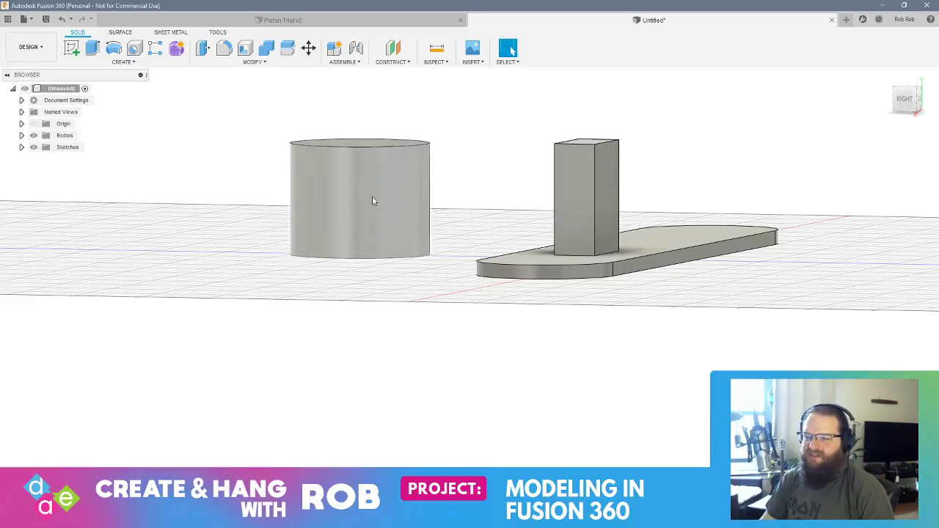
shift+middle_drag(378, 273, 390, 298)
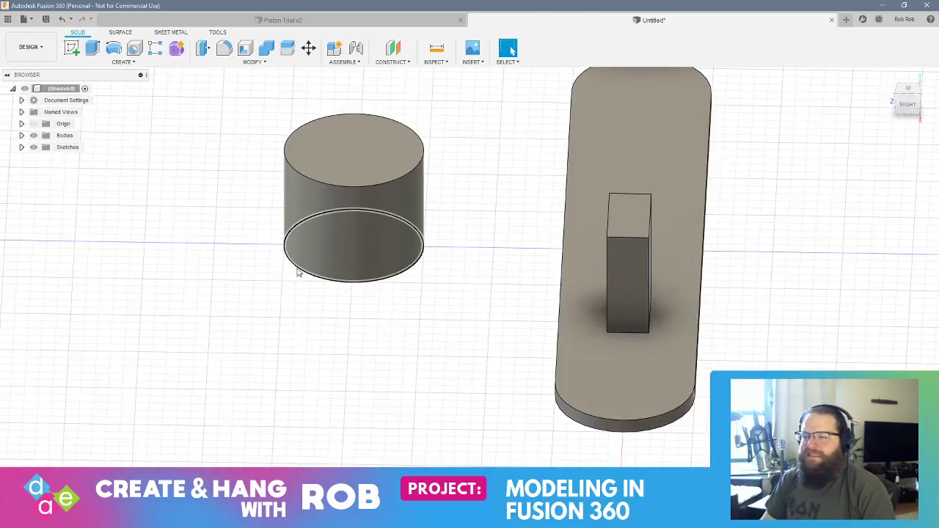
shift+middle_drag(205, 295, 449, 227)
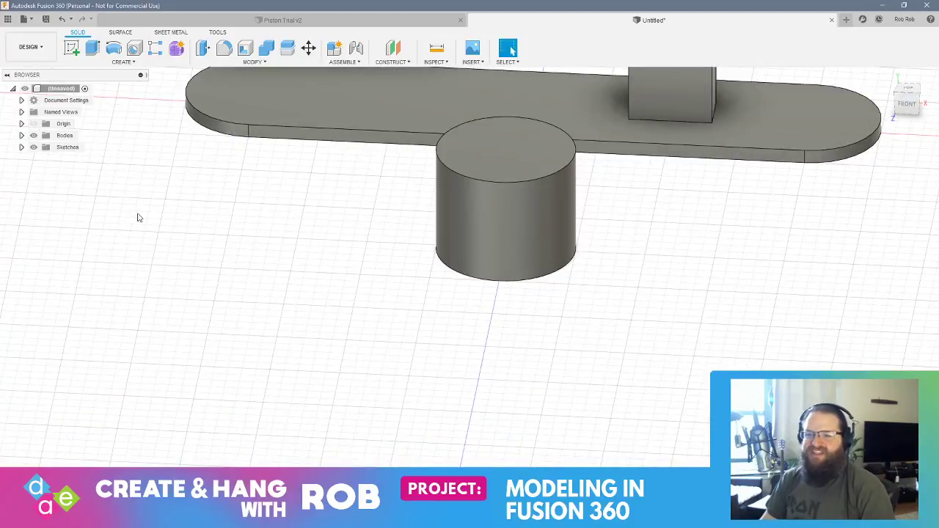
- Sketch another 50 mm diameter circle on the ground plane, centred on the same axis line on the cylinder's far side from the plate
click(71, 47)
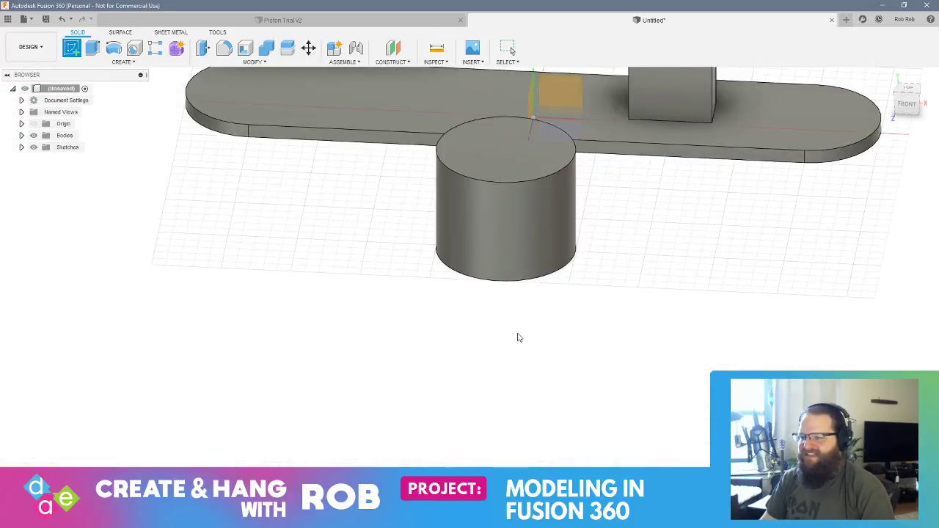
mouse_move(674, 280)
shift+middle_down()
mouse_move(606, 277)
mouse_move(612, 269)
shift+middle_up()
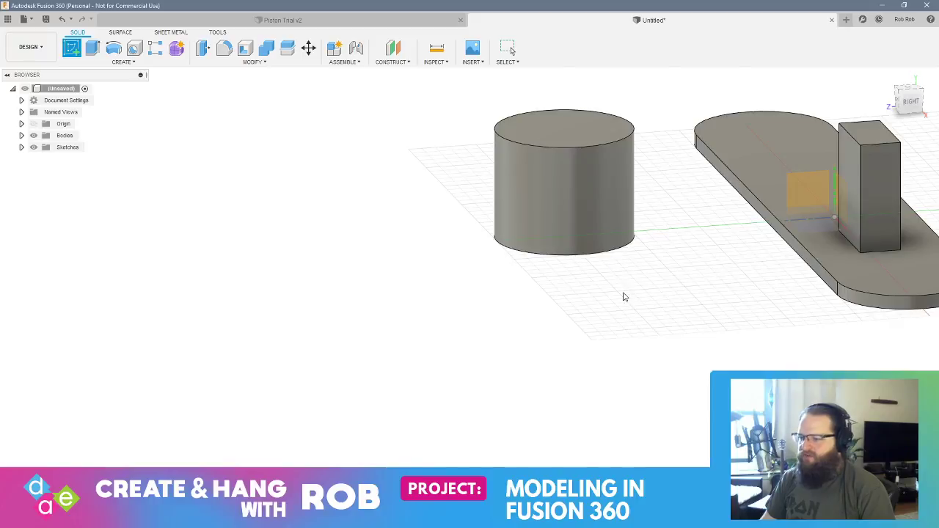
click(623, 293)
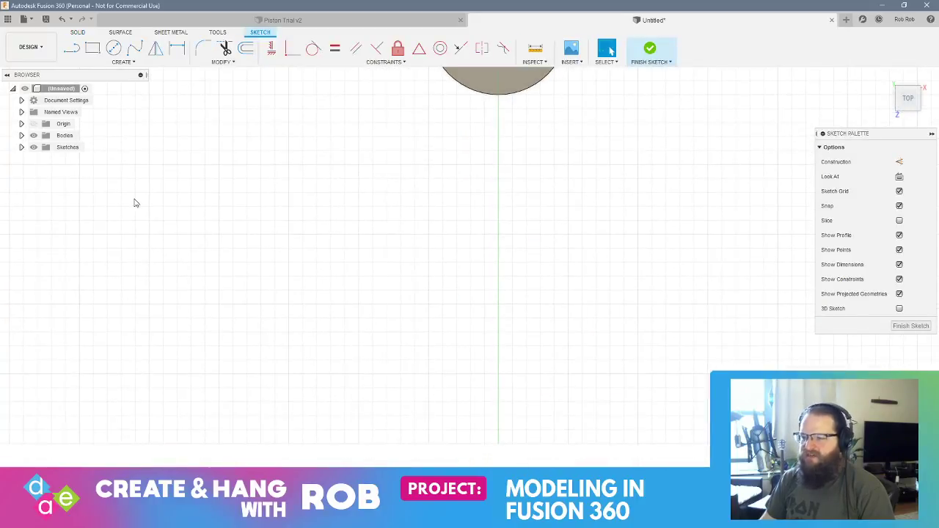
click(114, 50)
click(498, 234)
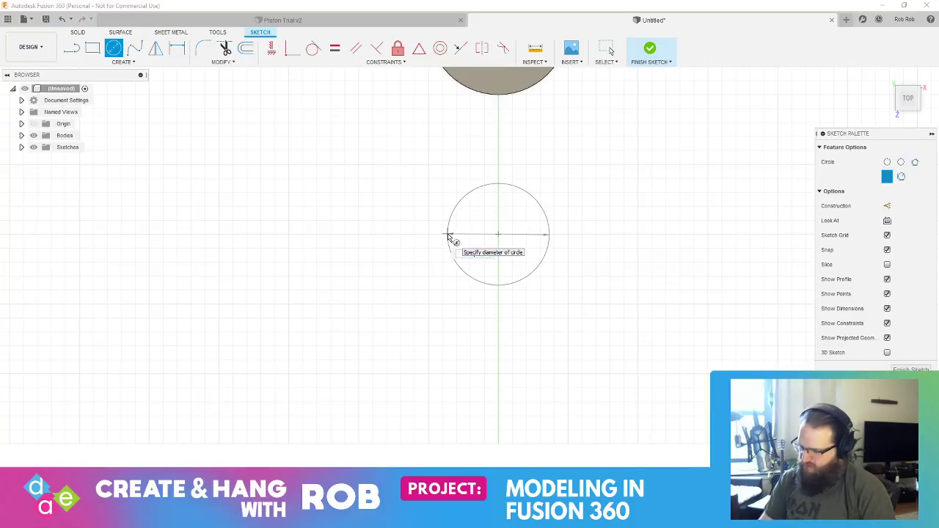
text(20)
key(BackSpace)
key(BackSpace)
text(50)
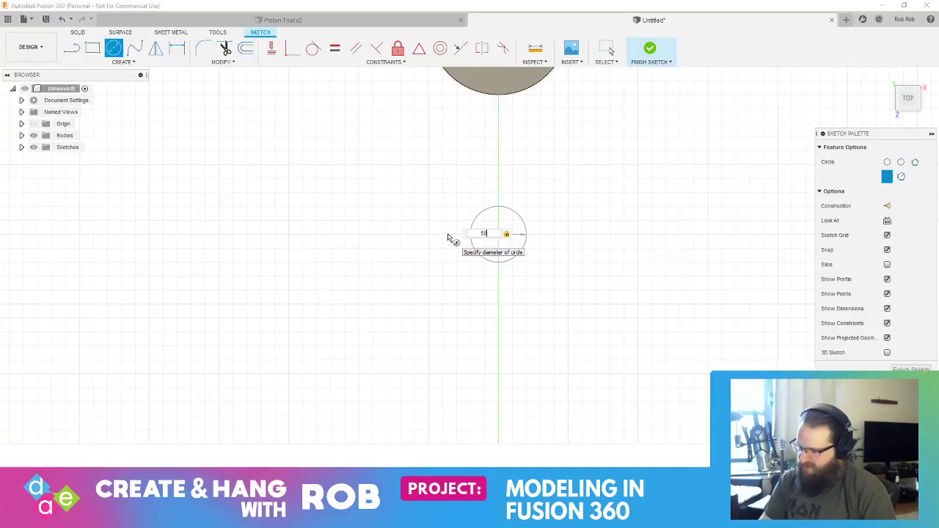
key(Return)
key(Escape)
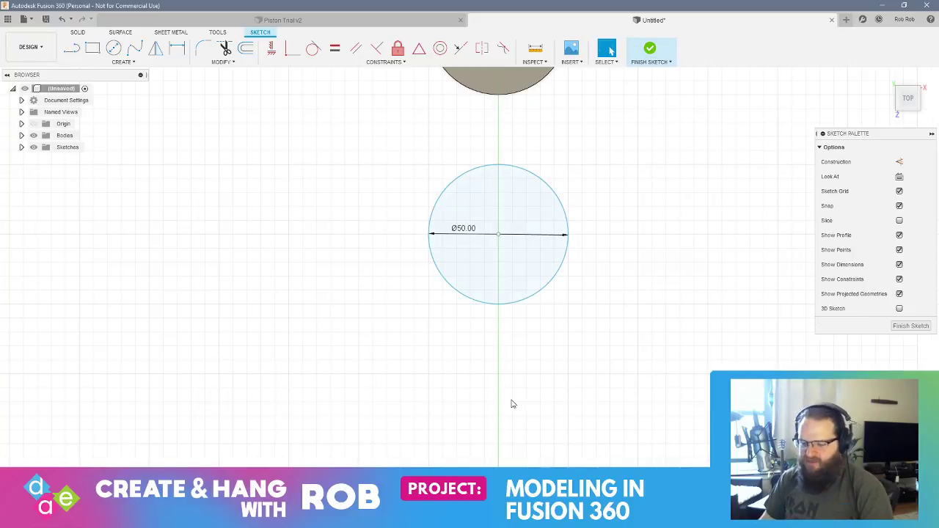
- Check which parts Body1 contains by listing the bodies, hiding and reshowing Body1, and selecting it briefly
middle_drag(512, 365, 612, 157)
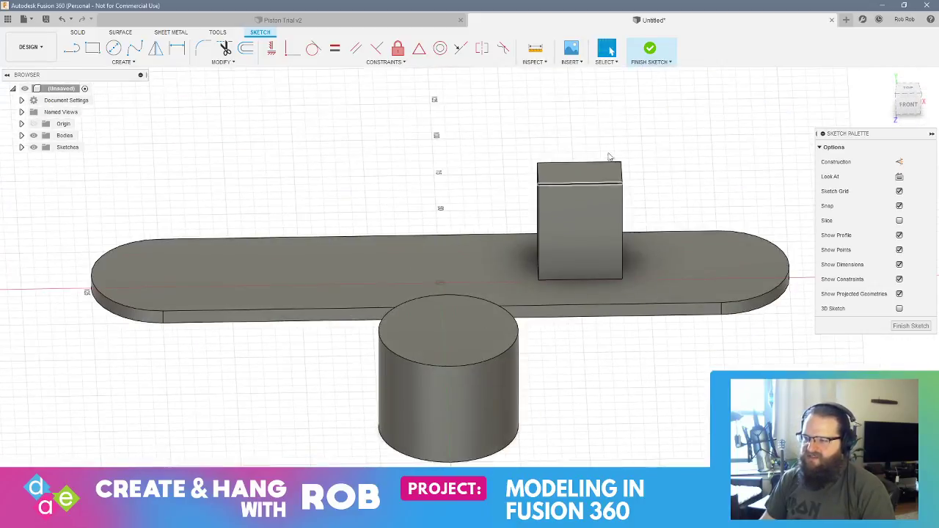
shift+middle_drag(695, 342, 644, 355)
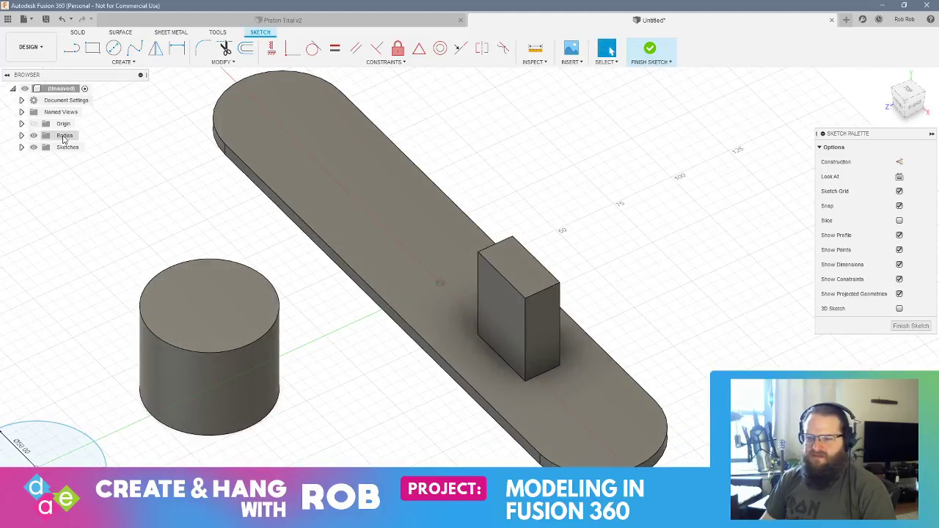
click(21, 135)
click(42, 147)
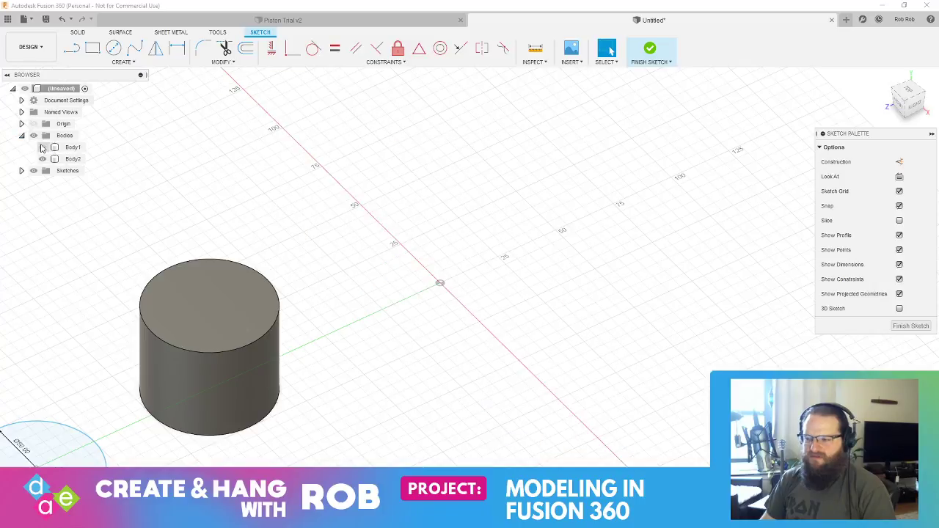
click(42, 147)
click(73, 147)
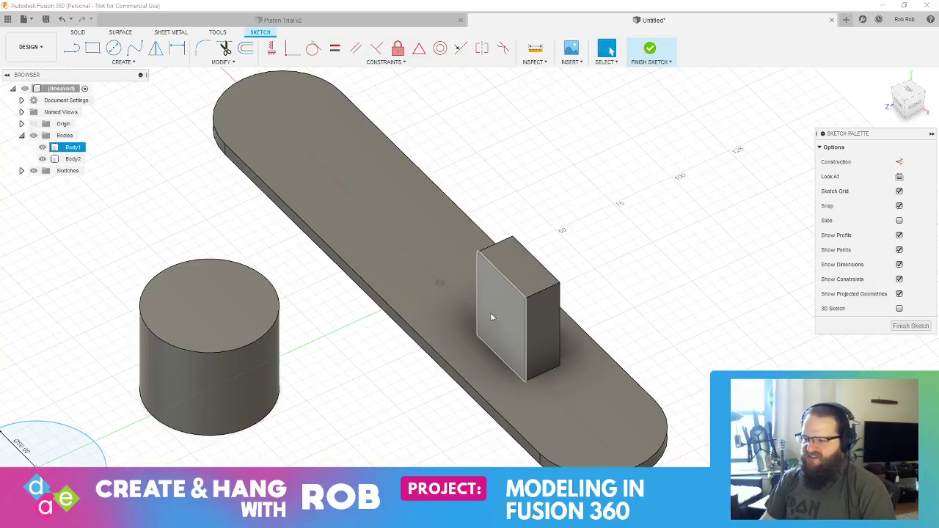
click(81, 185)
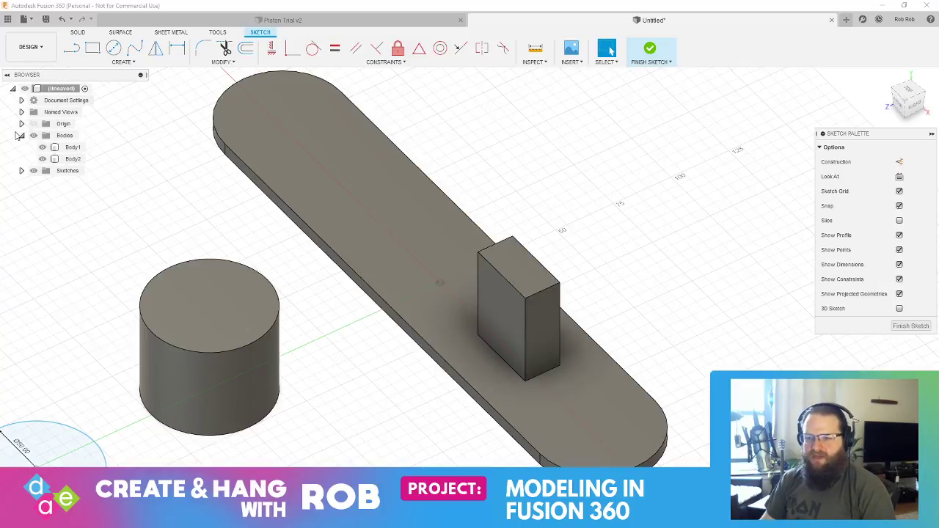
- Show the support block's rectangle sketch, Sketch3, and open it for editing
click(21, 135)
click(21, 148)
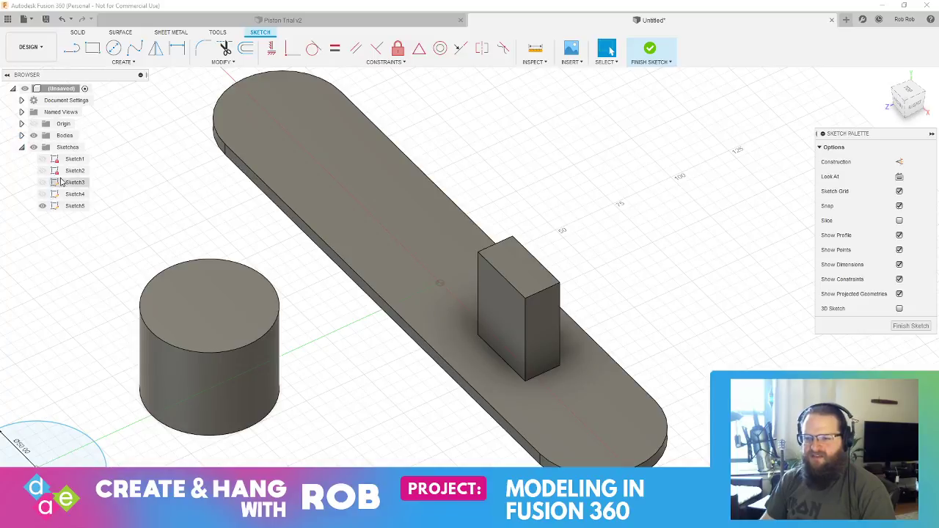
click(43, 182)
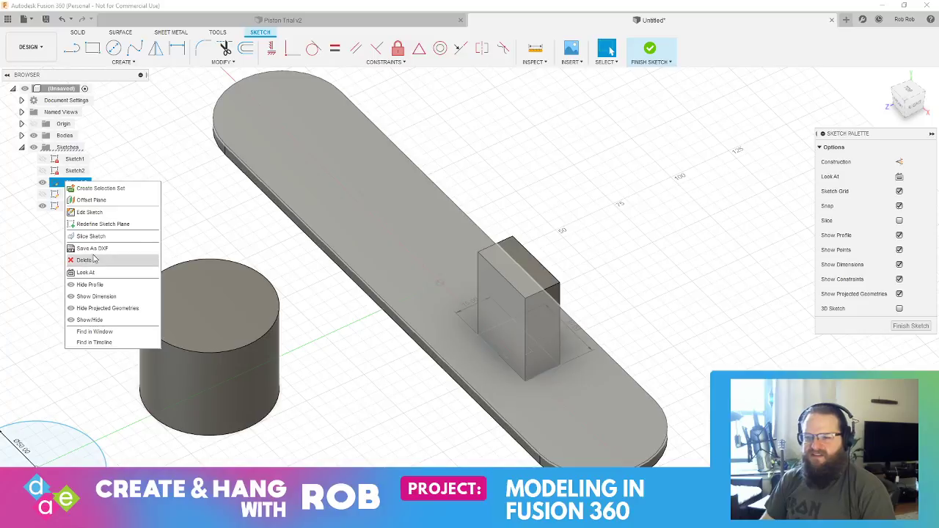
click(89, 212)
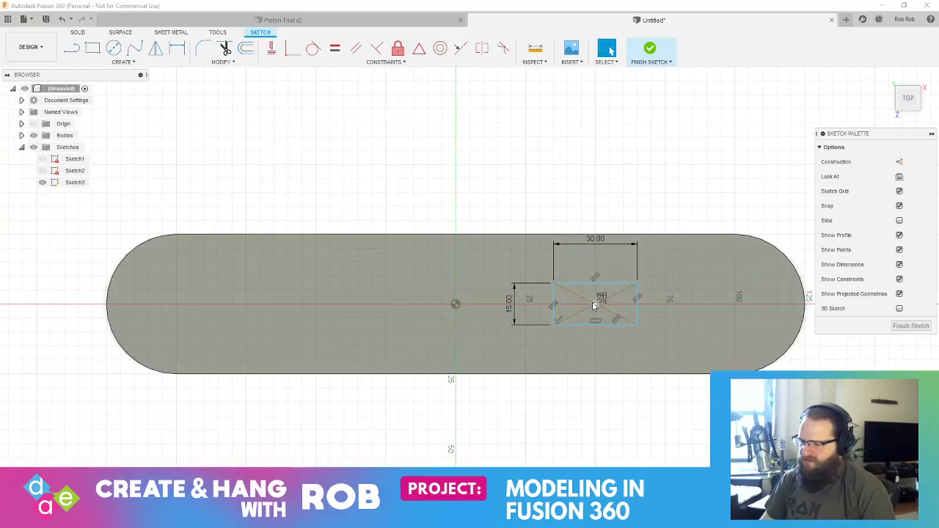
- Move the block's sketch rectangle 35 mm along the plate towards the nearer rounded end with Move/Copy, and finish the sketch
drag(595, 306, 667, 305)
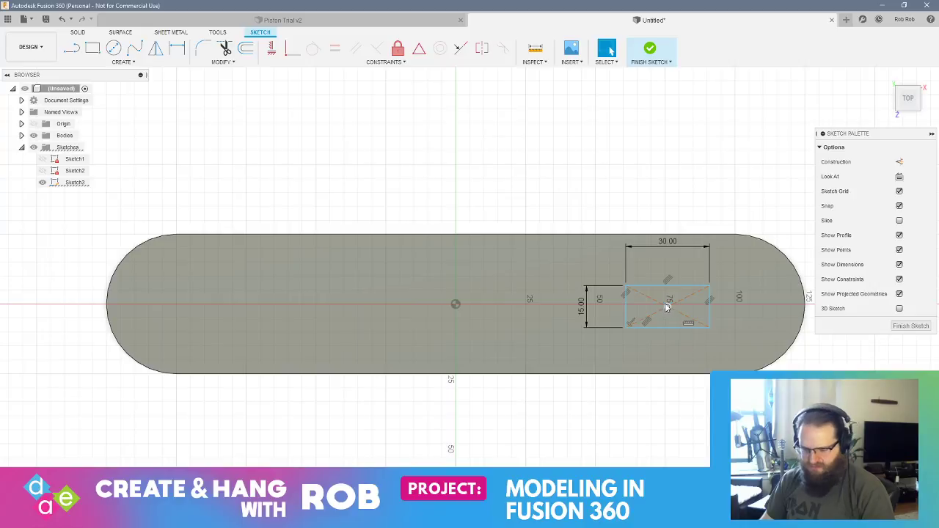
key(ctrl+z)
click(602, 321)
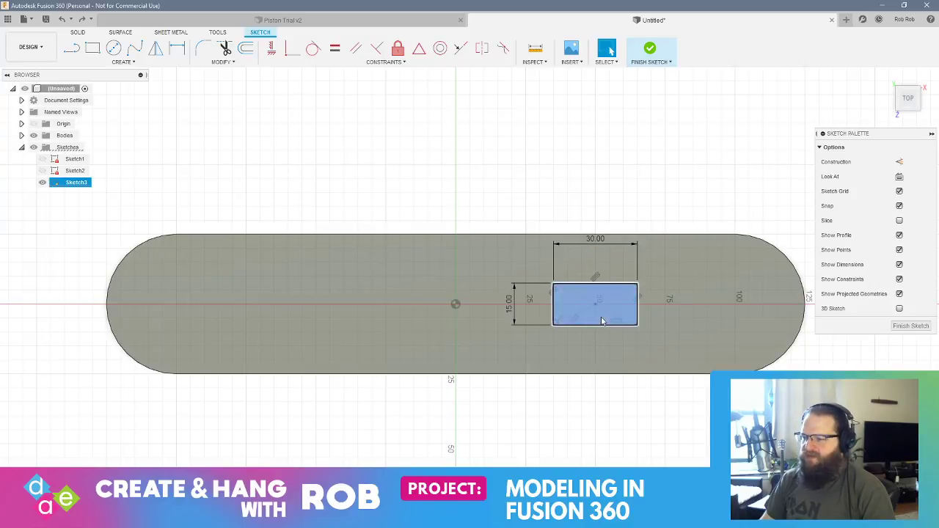
right_click(615, 303)
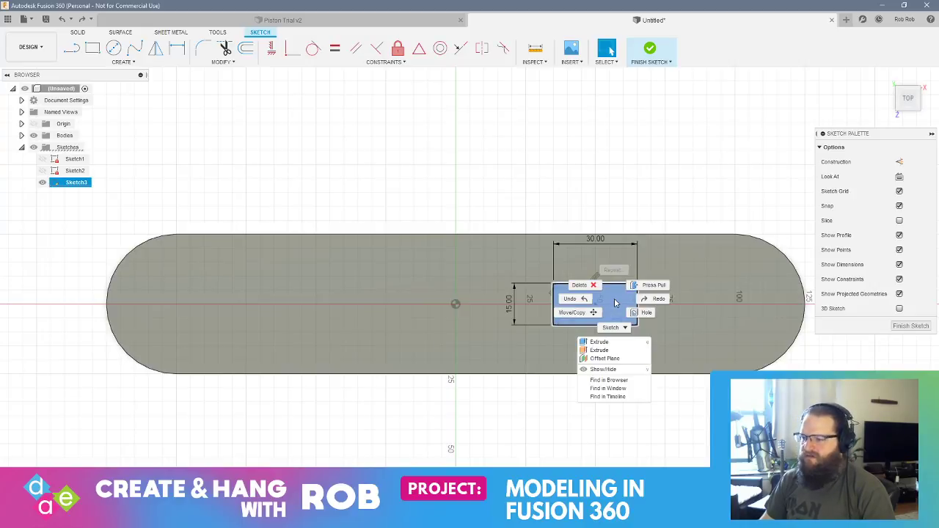
click(574, 312)
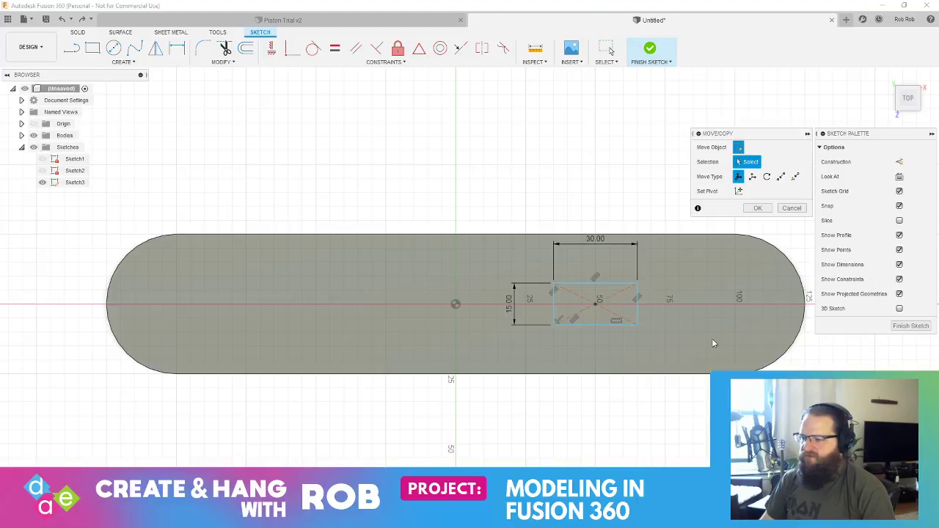
click(637, 325)
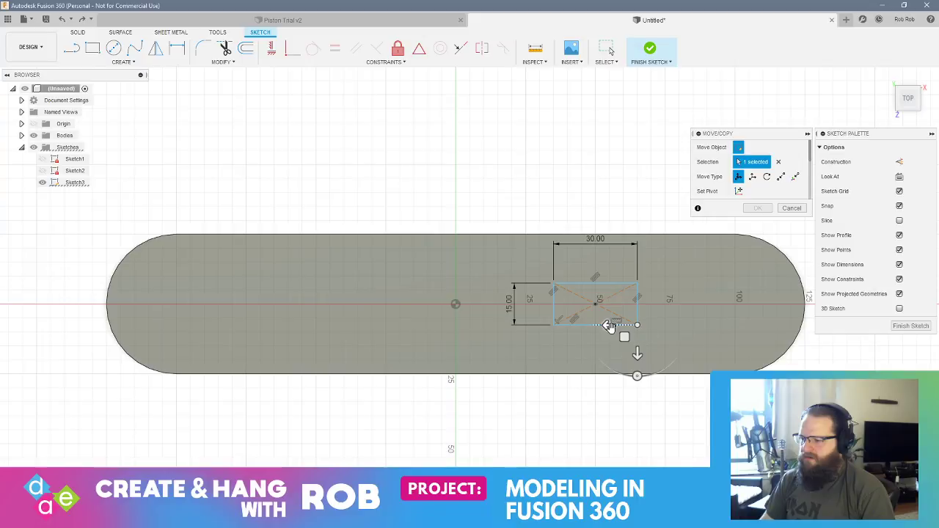
drag(608, 325, 706, 326)
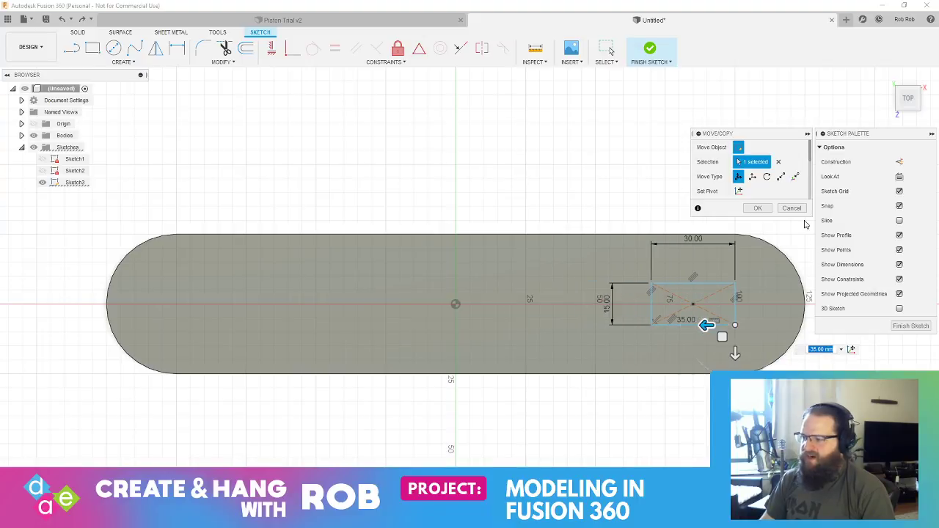
click(758, 208)
click(910, 325)
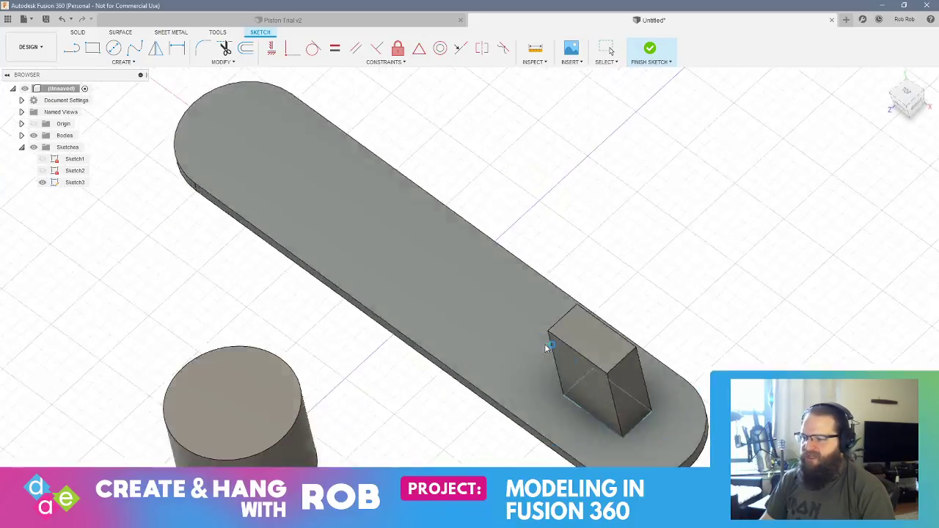
- Extrude the separate 50 mm circle 15 mm upward as a new body with Press Pull
mouse_move(378, 396)
shift+middle_down()
mouse_move(382, 379)
mouse_move(364, 362)
mouse_move(384, 271)
shift+middle_up()
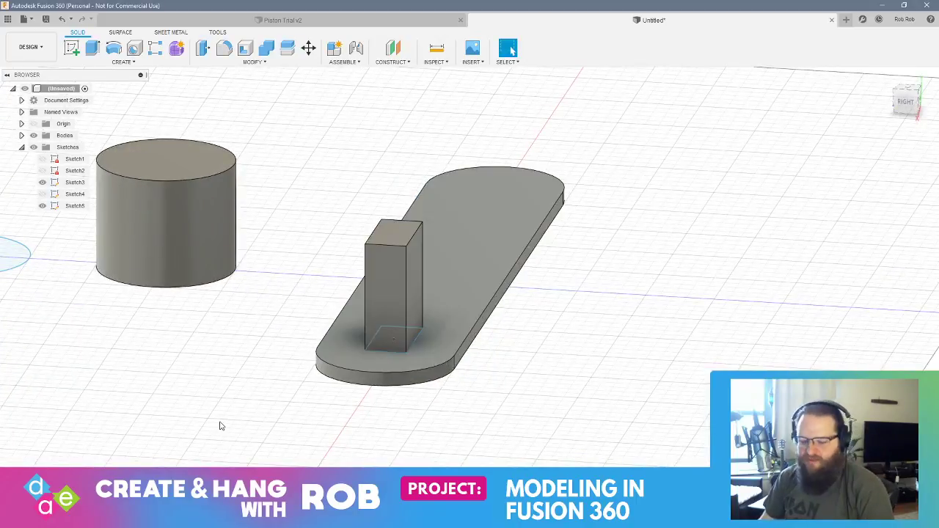
mouse_move(232, 434)
shift+middle_down()
mouse_move(252, 377)
mouse_move(294, 341)
mouse_move(321, 379)
mouse_move(270, 370)
shift+middle_up()
middle_drag(146, 457, 289, 388)
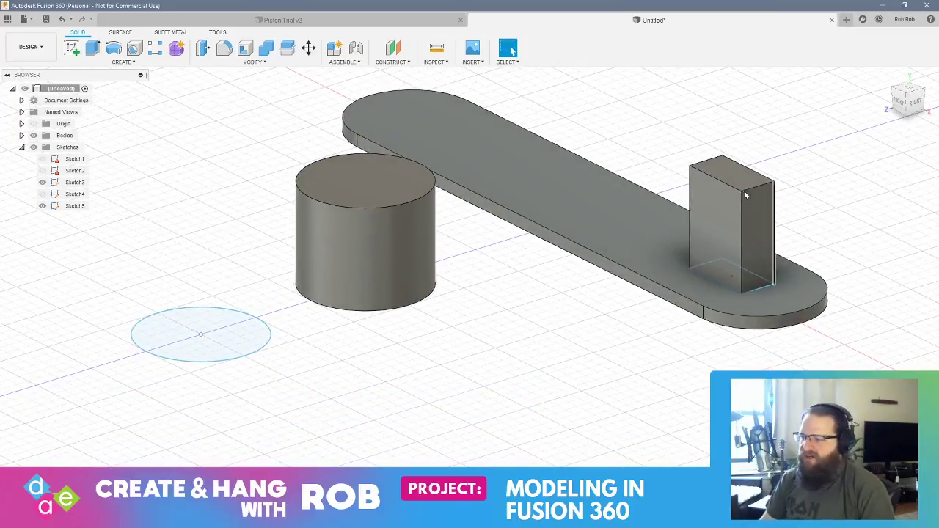
right_click(230, 345)
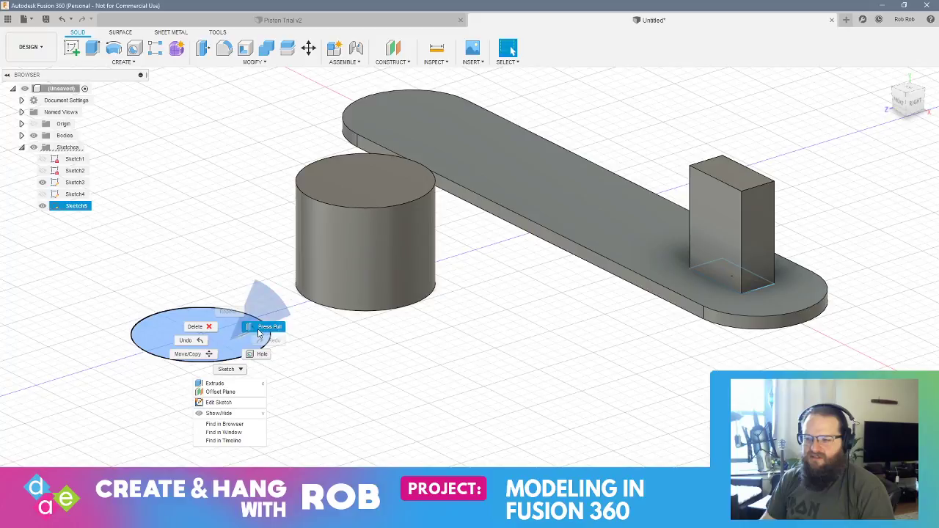
click(257, 328)
text(15)
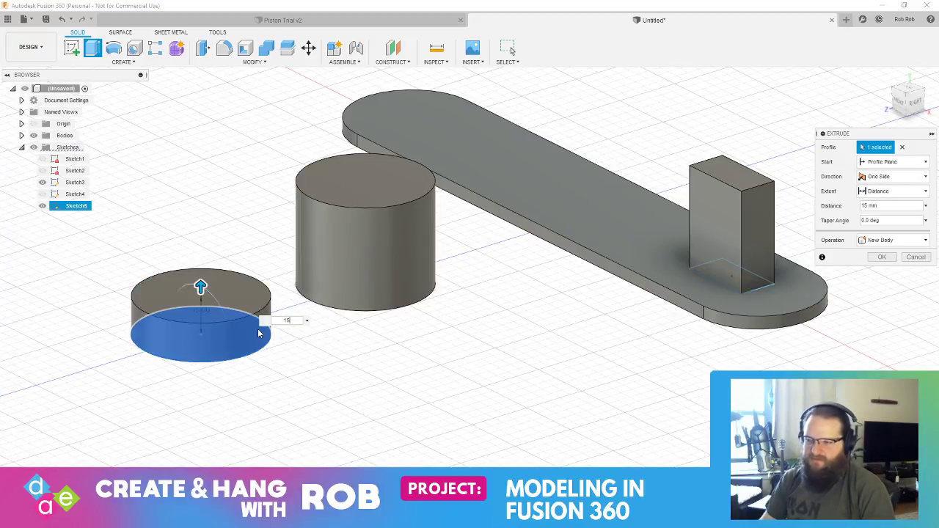
key(Return)
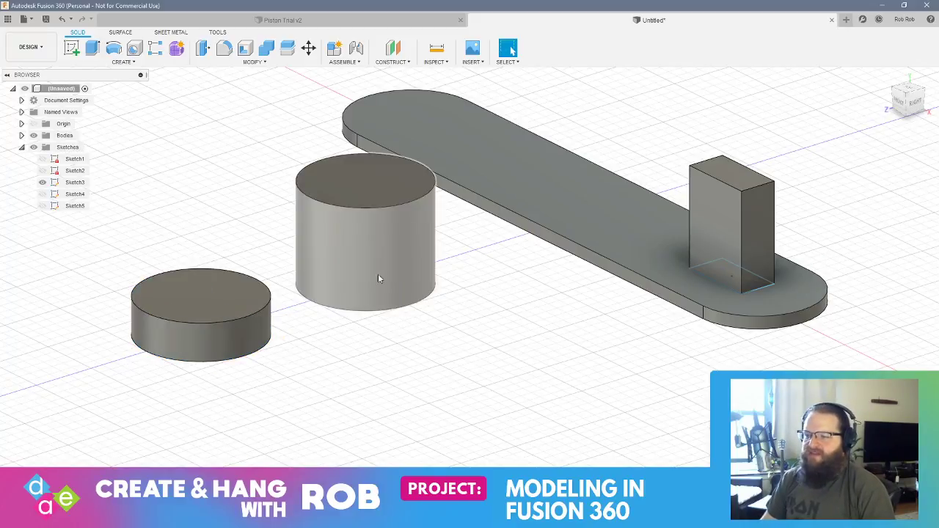
click(386, 192)
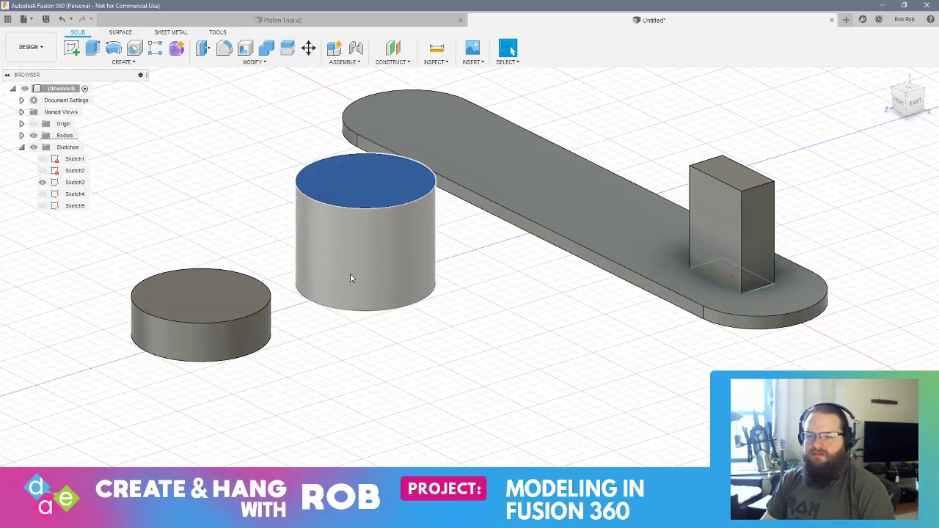
click(353, 255)
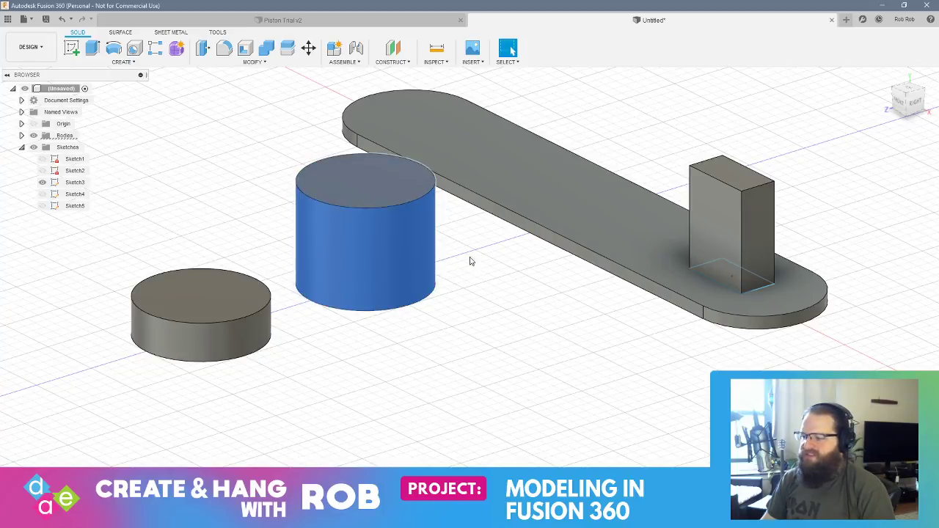
click(360, 194)
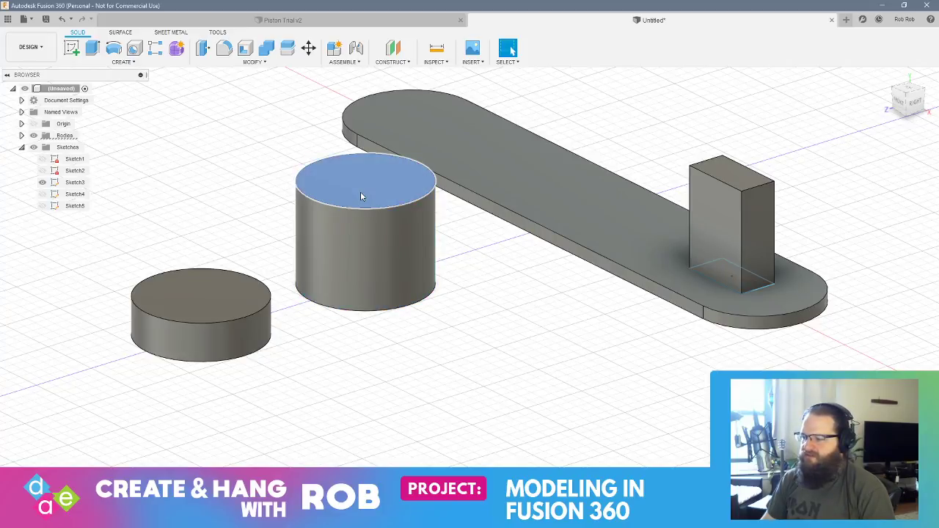
click(373, 254)
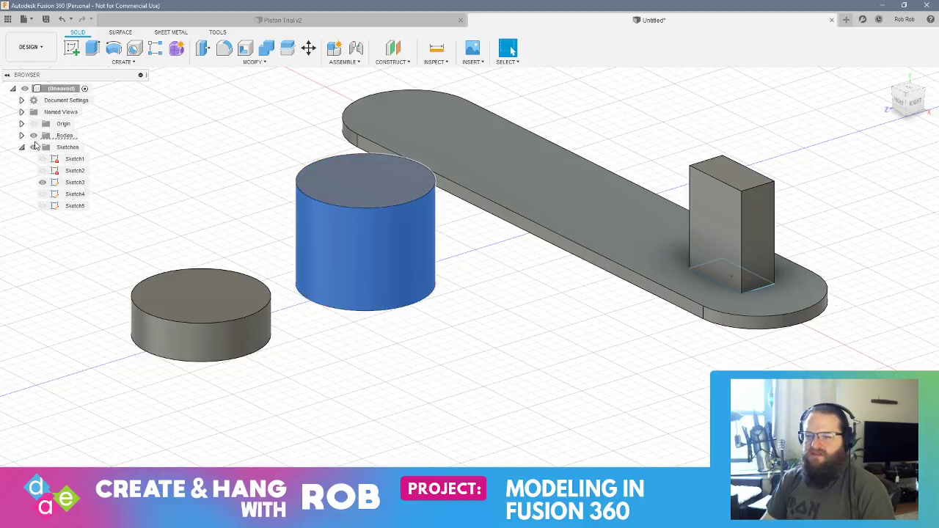
- Hide the support block's sketch and list the bodies in place of the sketches
click(42, 182)
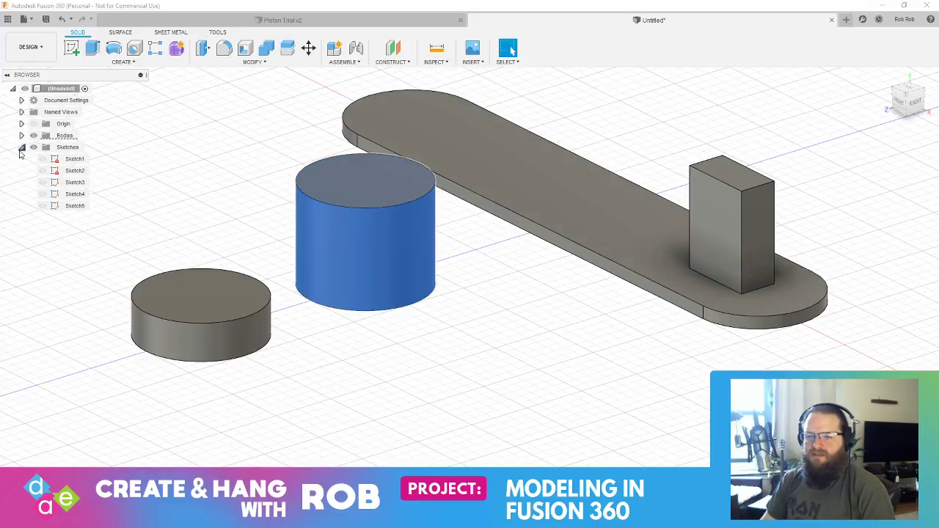
click(21, 146)
click(21, 135)
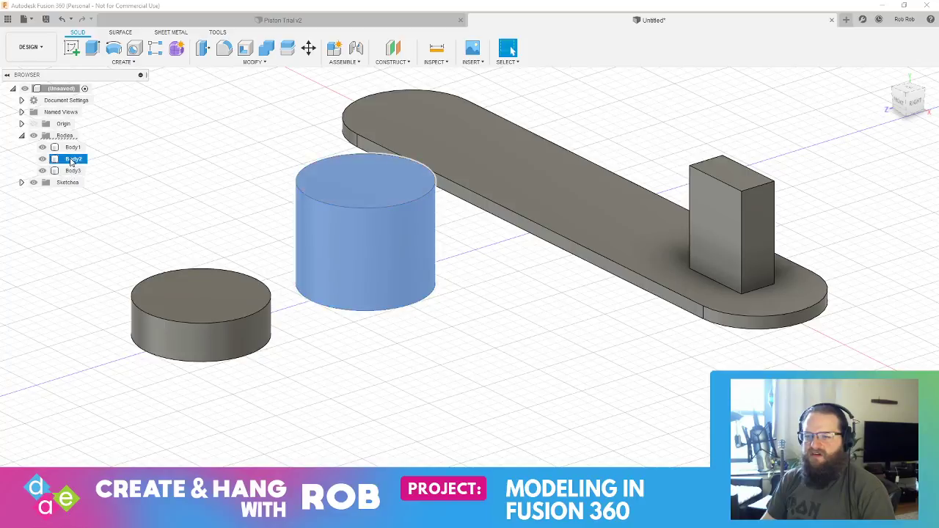
- Measure the tall cylinder's side and top faces, and check its height with Press Pull without changing it
click(72, 159)
click(437, 48)
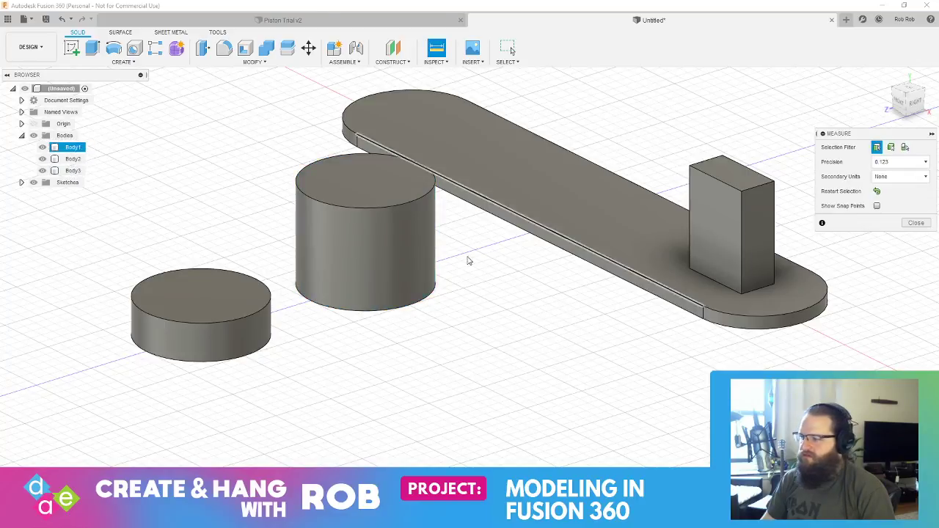
click(380, 261)
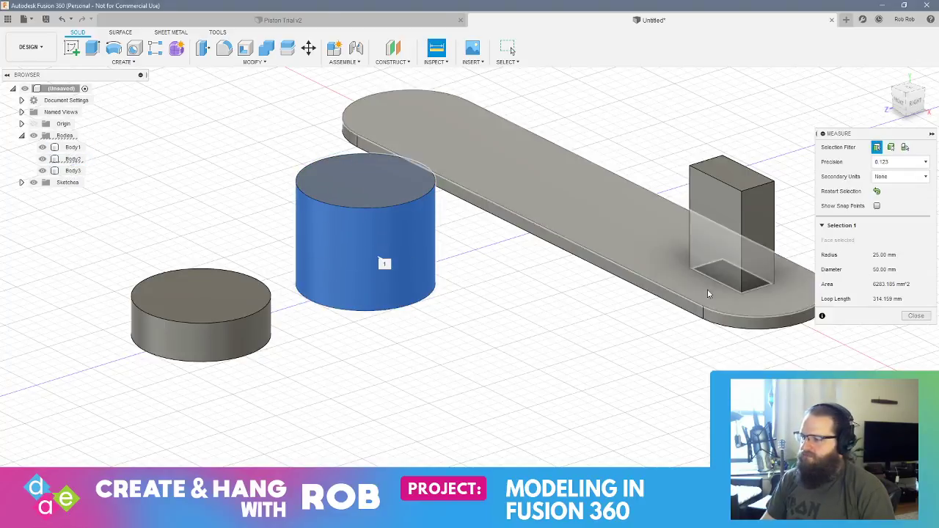
click(342, 194)
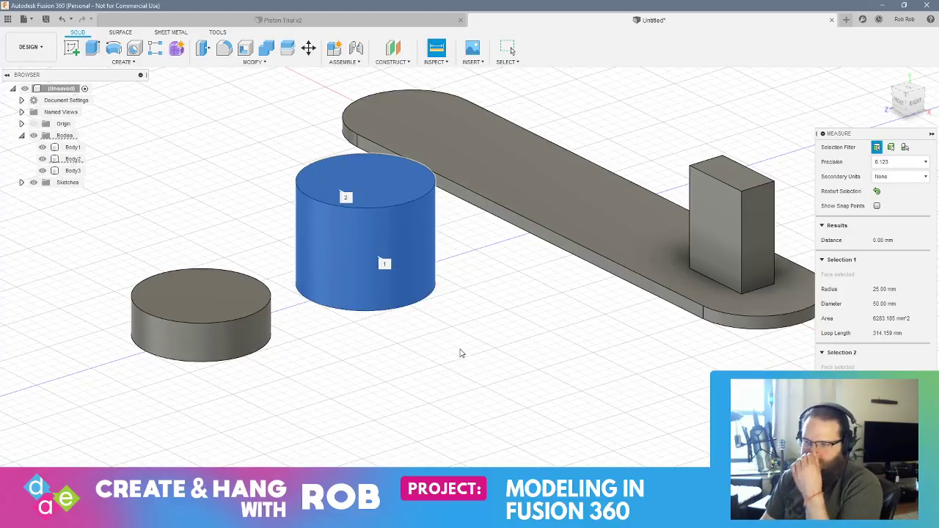
click(508, 47)
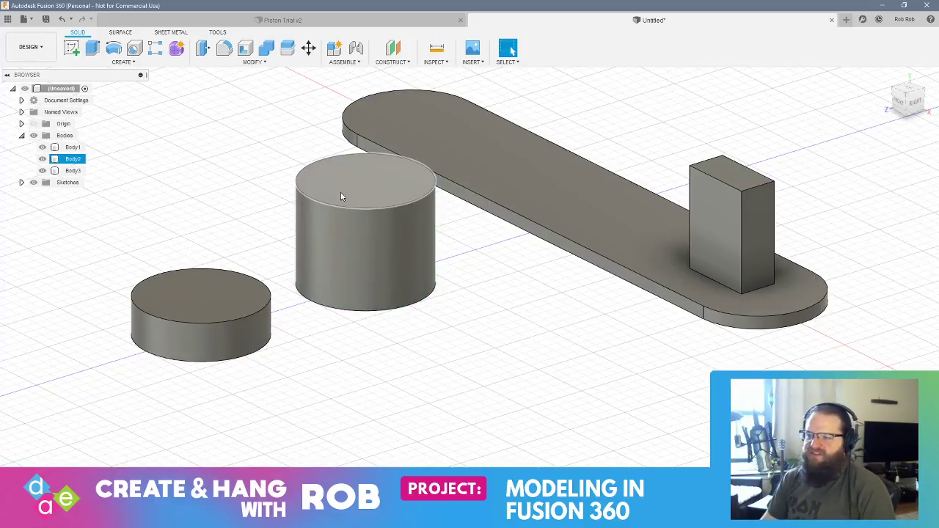
right_click(355, 196)
click(389, 178)
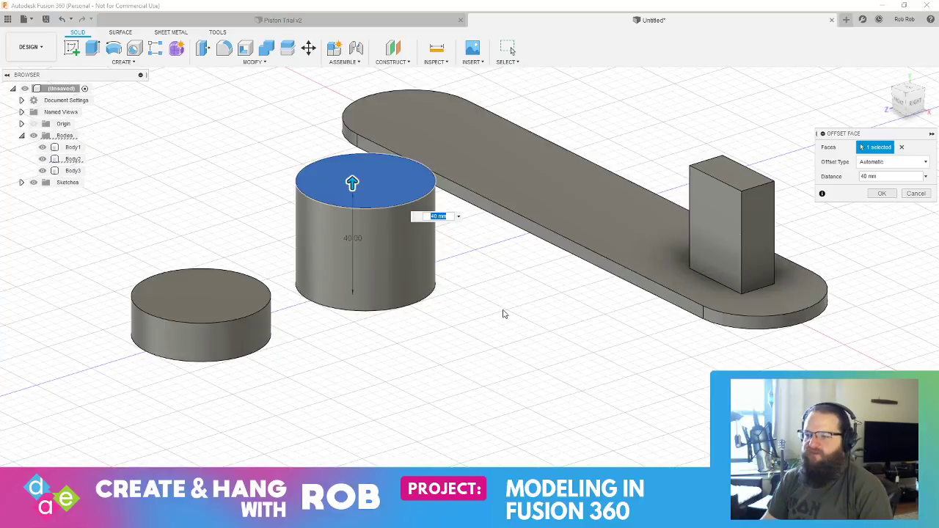
key(Escape)
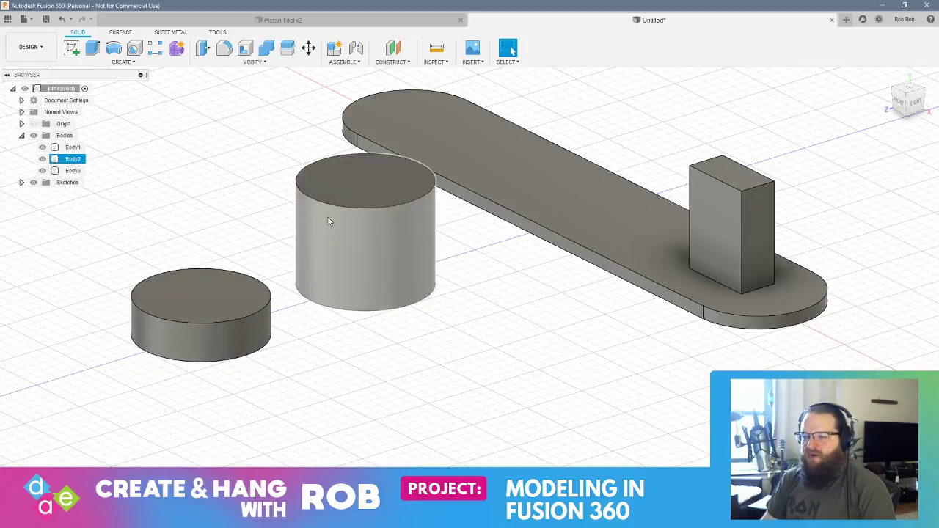
click(308, 48)
click(213, 368)
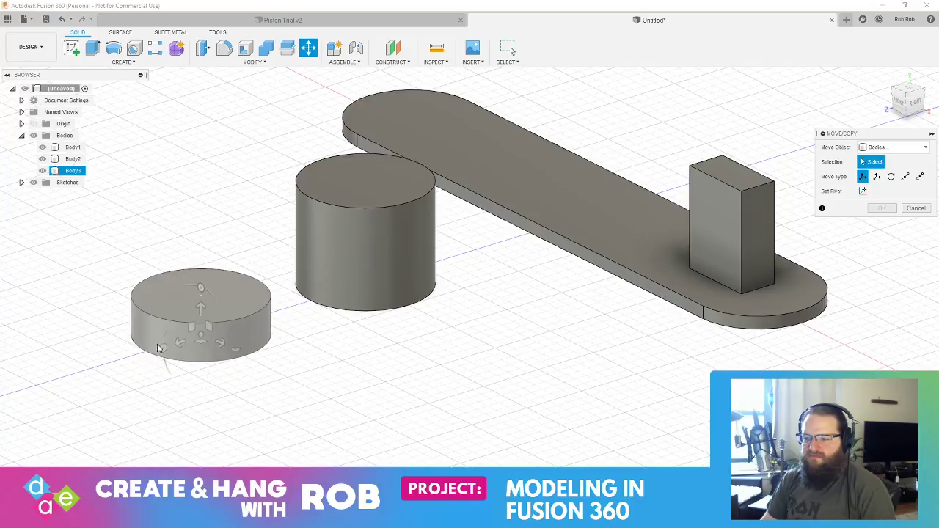
key(Escape)
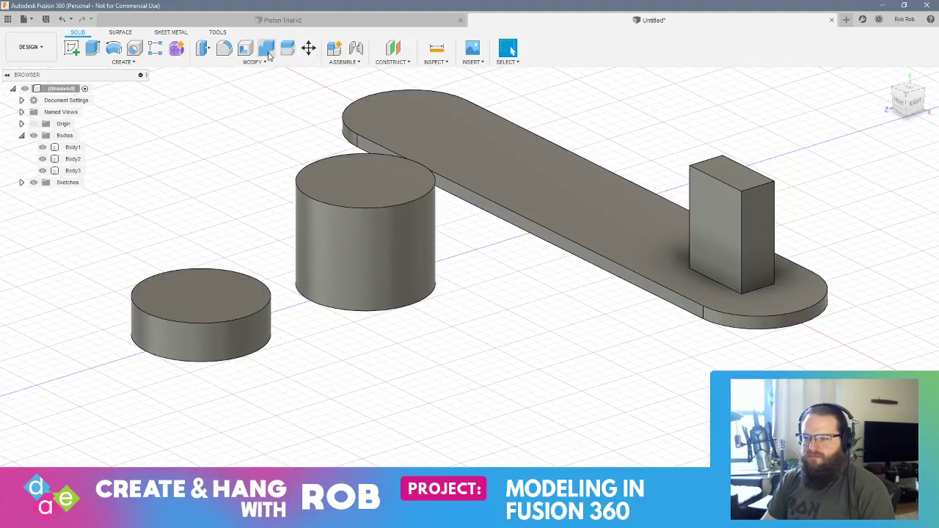
- Align the short disc's bottom edge with the tall cylinder's top edge so the disc sits centred on the cylinder
drag(119, 214, 269, 420)
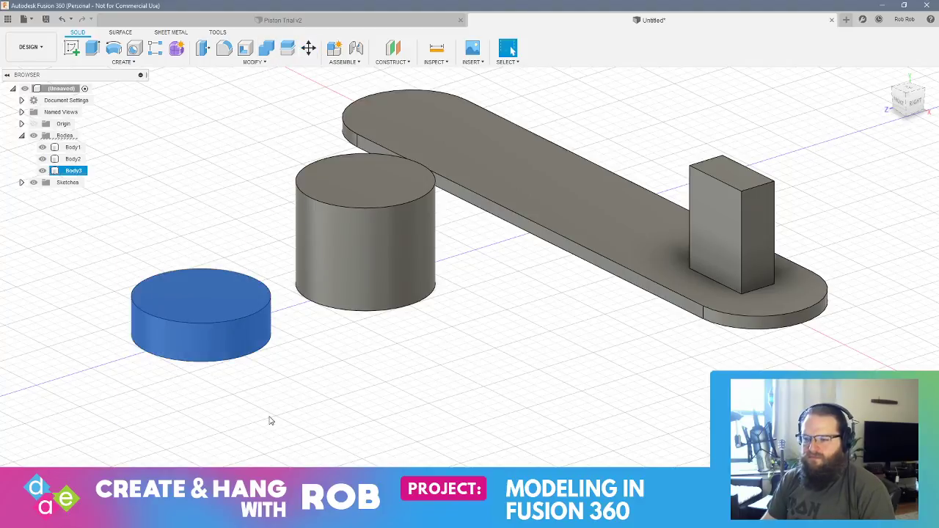
click(253, 61)
click(246, 227)
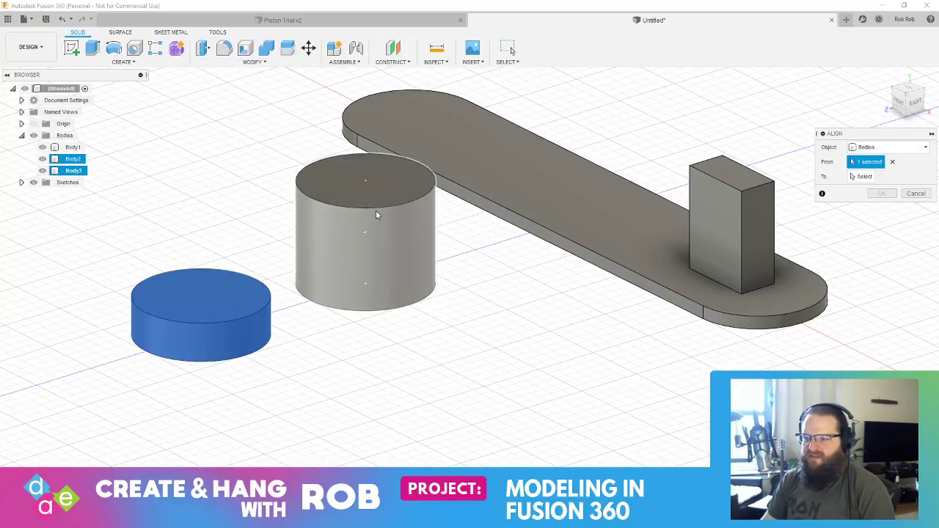
click(376, 208)
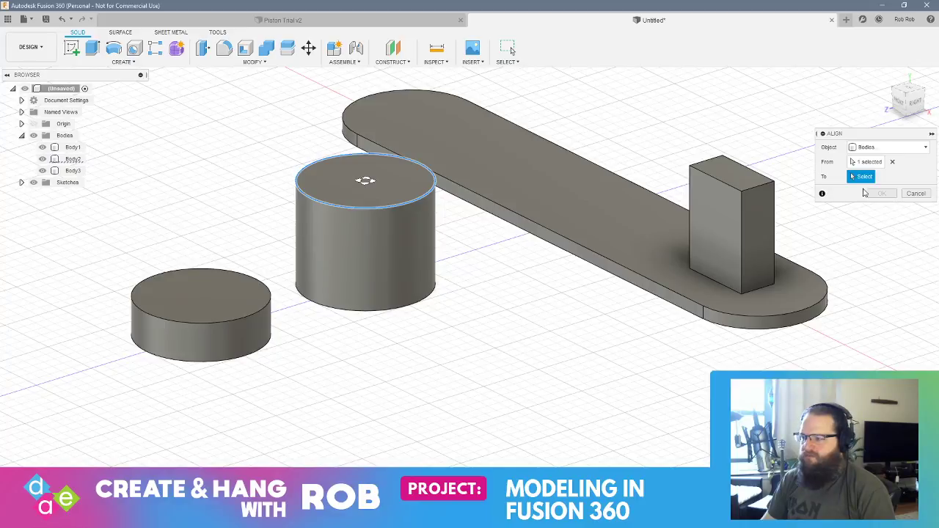
click(892, 163)
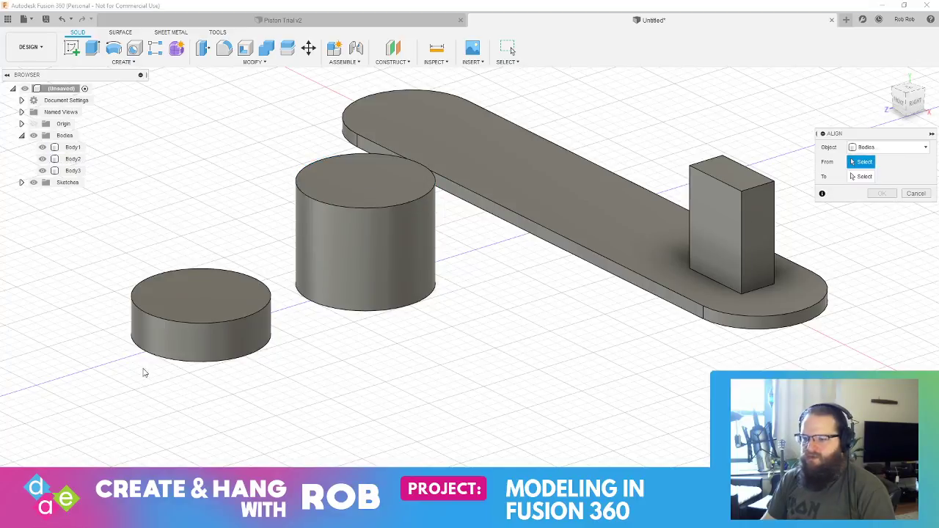
click(227, 363)
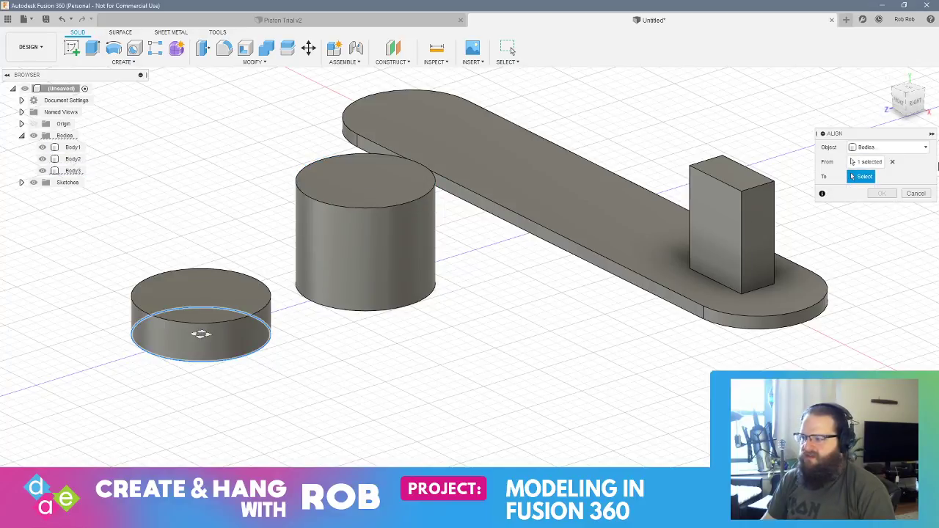
click(412, 203)
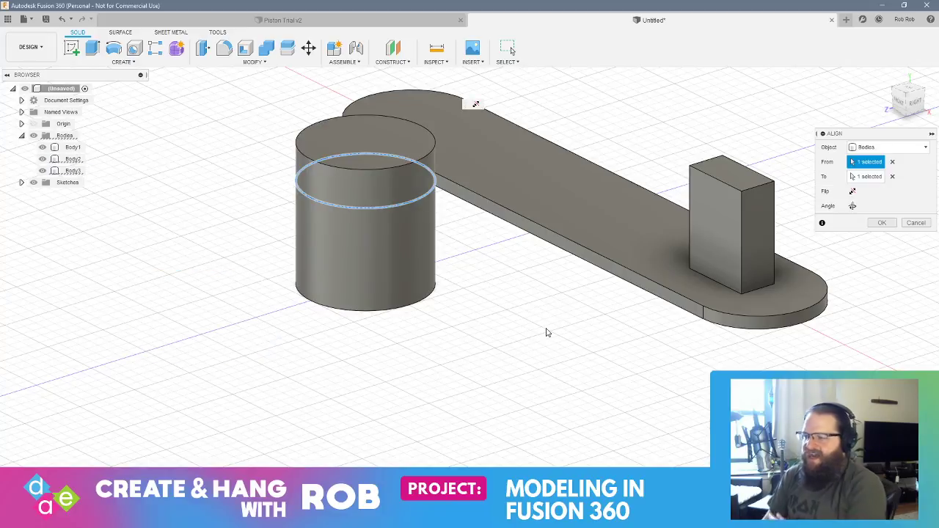
click(882, 223)
click(73, 170)
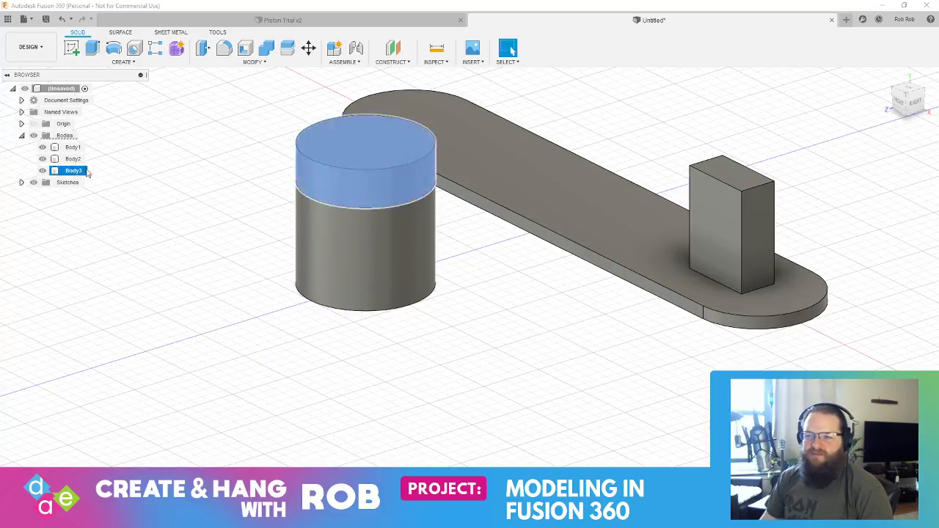
ctrl+click(384, 264)
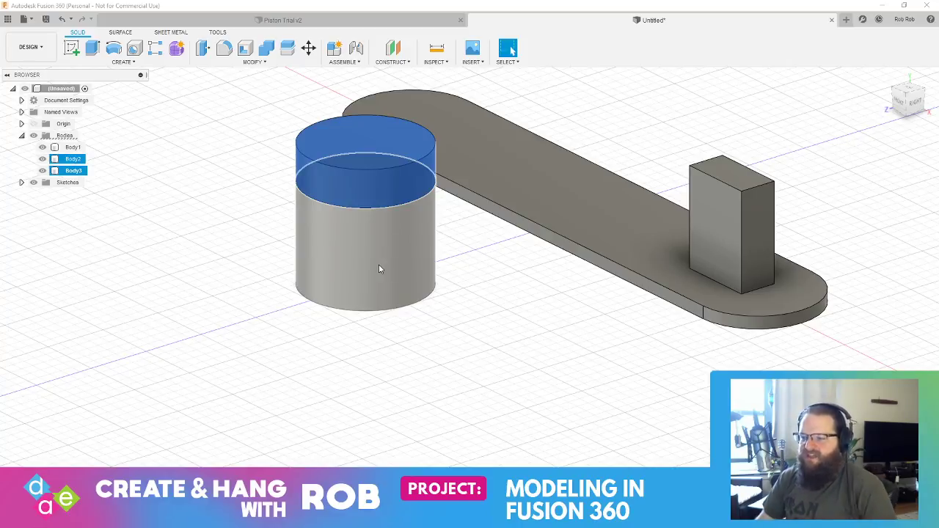
ctrl+click(379, 268)
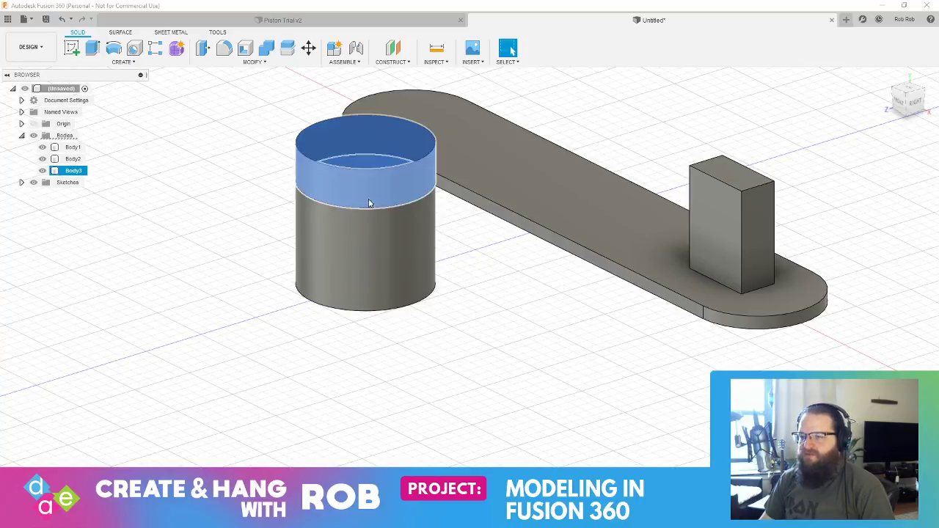
click(308, 48)
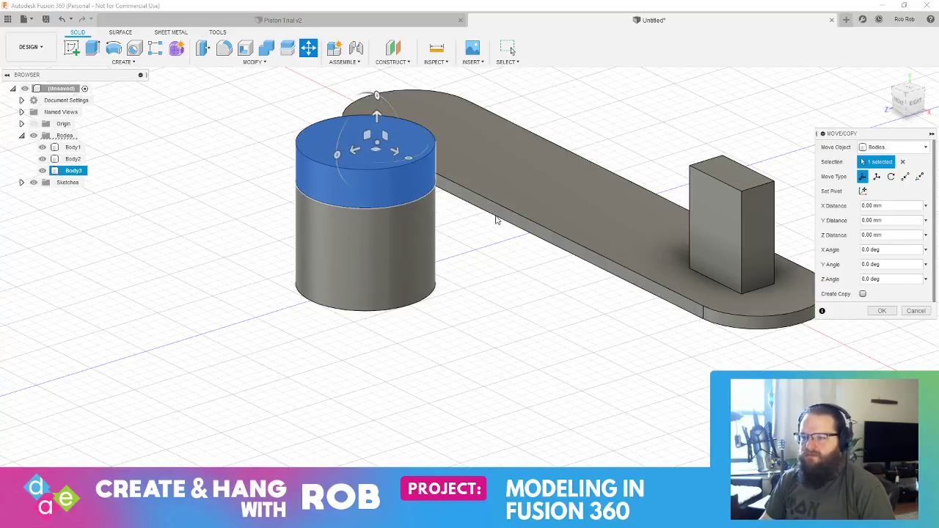
drag(376, 121, 377, 194)
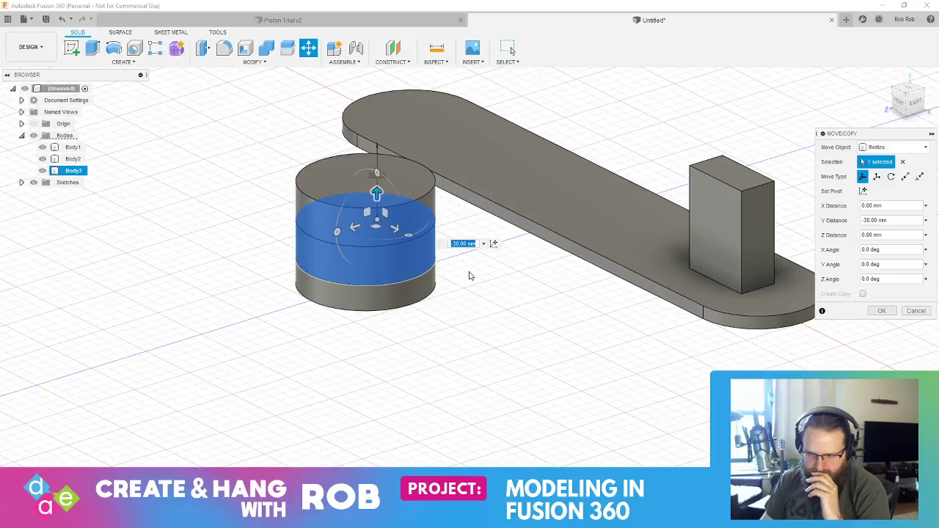
text(30)
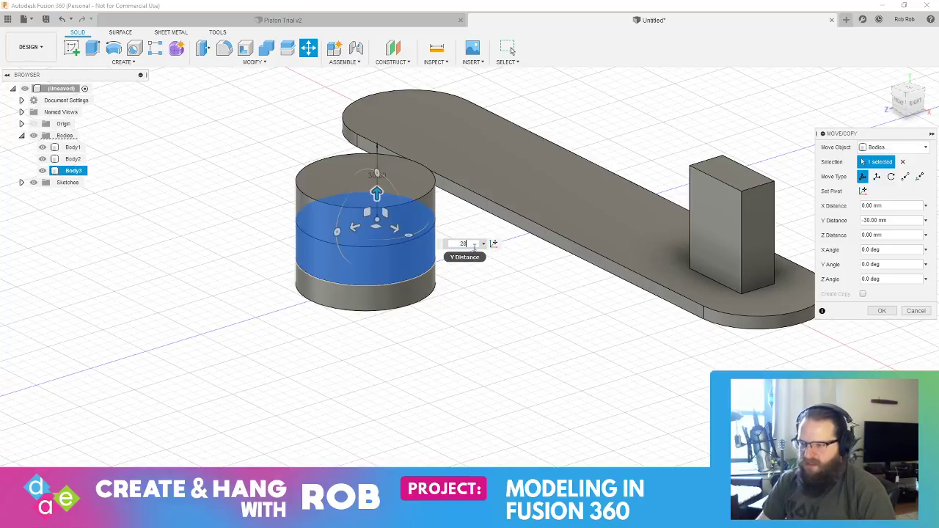
key(Return)
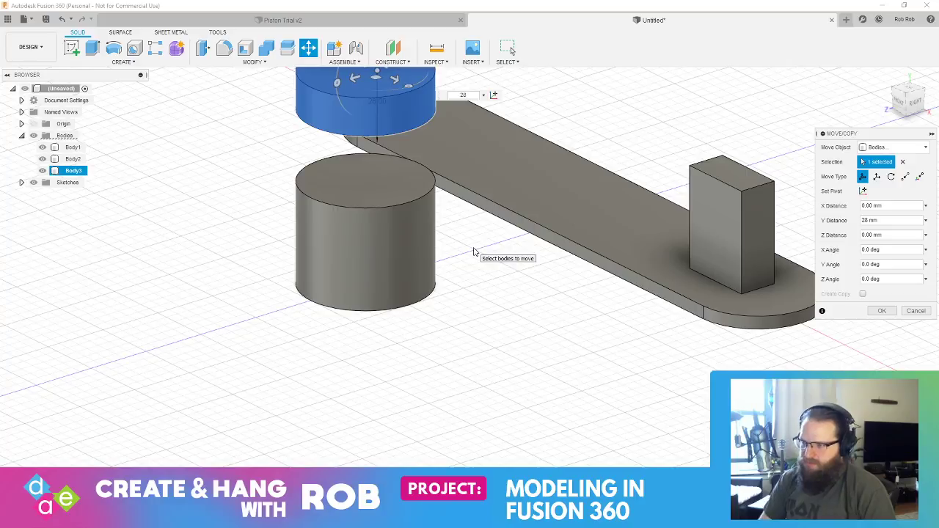
text(-28)
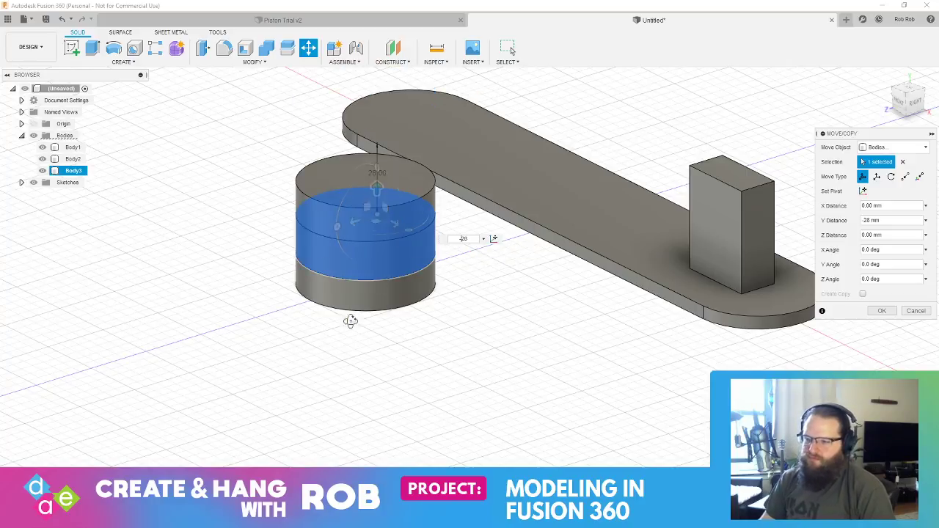
shift+middle_drag(350, 321, 142, 310)
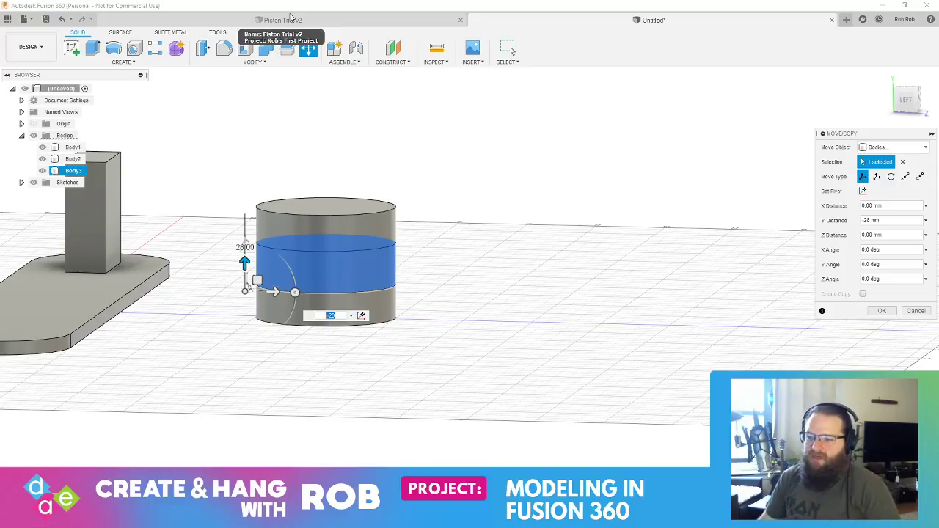
key(Return)
- Set the short disc's height to 16 mm by using Press Pull on its top face
right_click(329, 166)
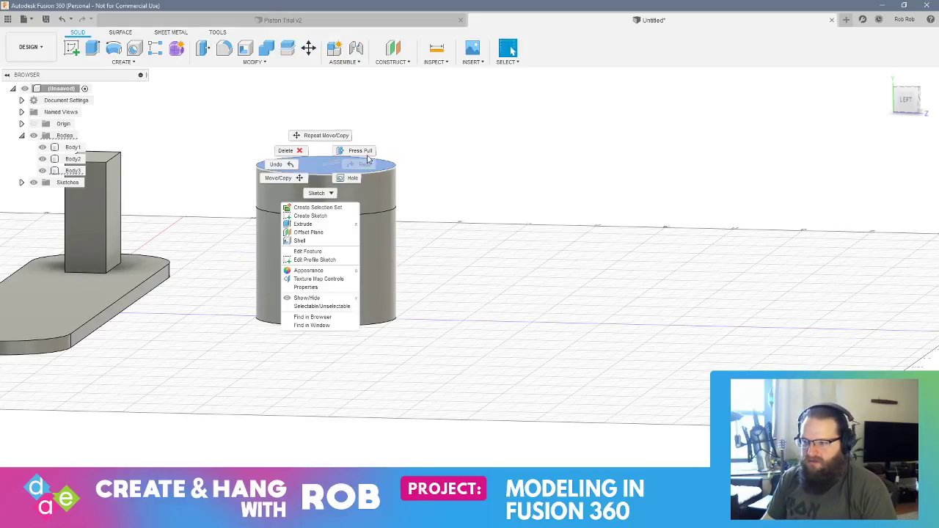
click(371, 148)
text(16)
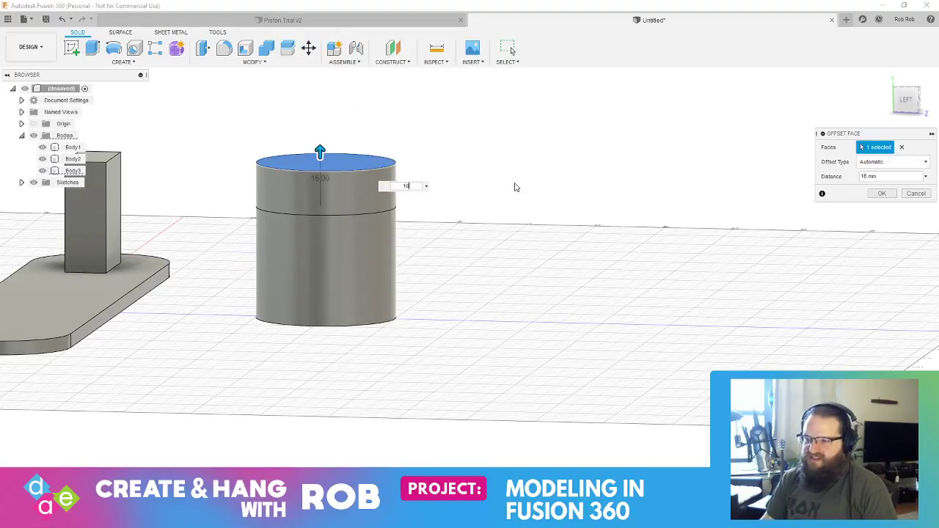
key(Return)
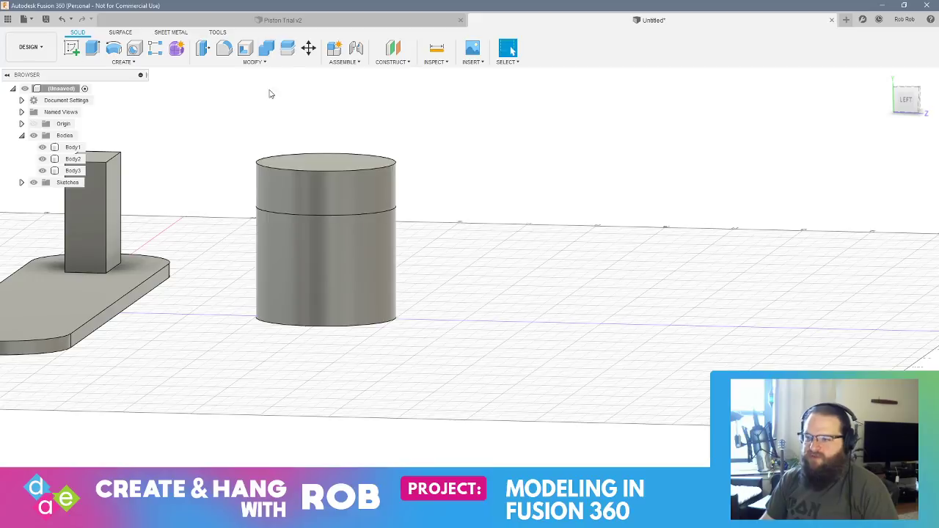
click(73, 171)
click(308, 48)
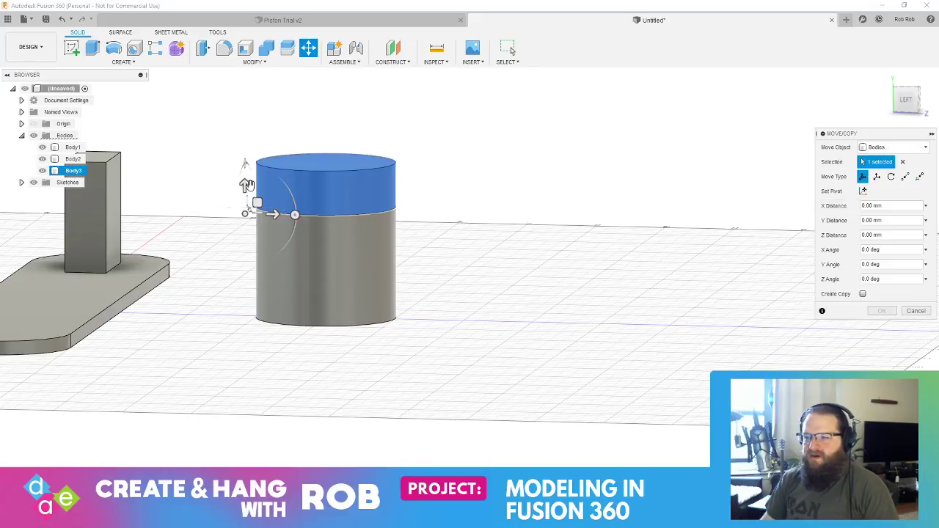
drag(247, 184, 244, 272)
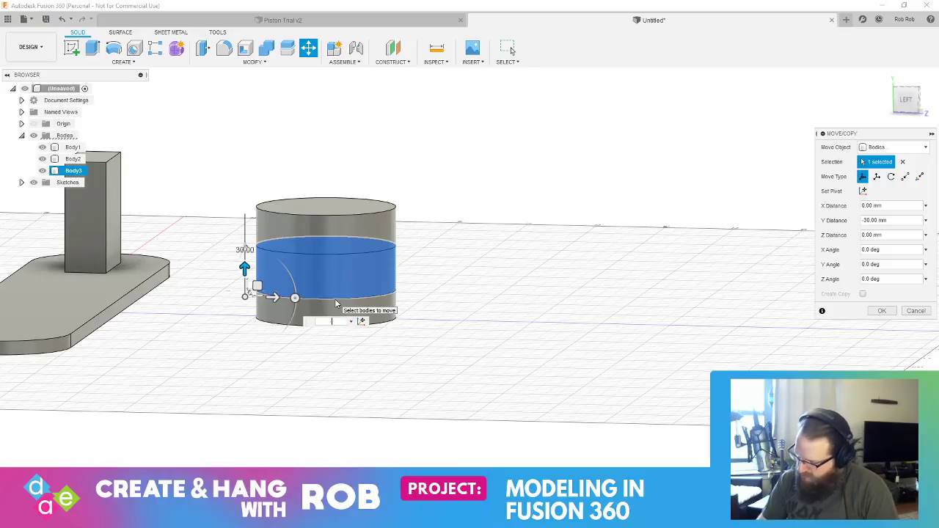
text(-28)
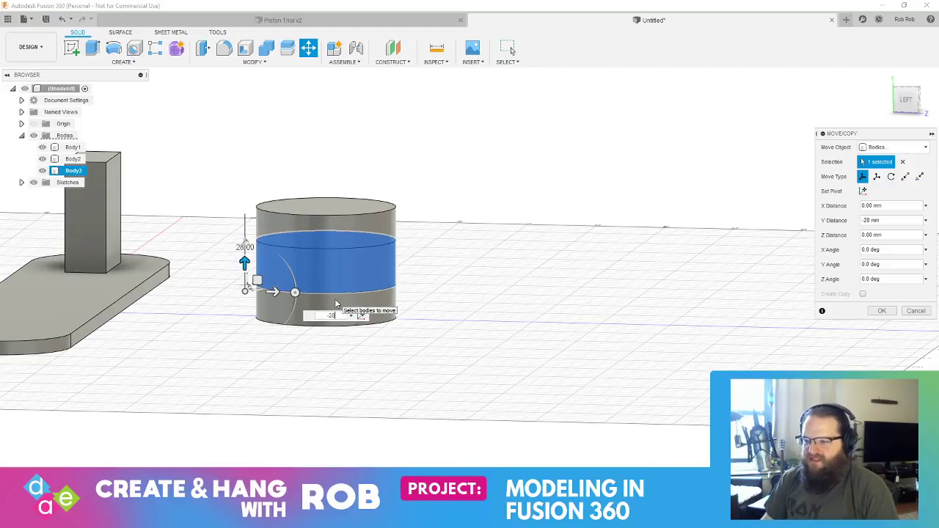
mouse_move(524, 350)
shift+middle_down()
mouse_move(484, 345)
mouse_move(521, 340)
mouse_move(478, 324)
mouse_move(516, 342)
shift+middle_up()
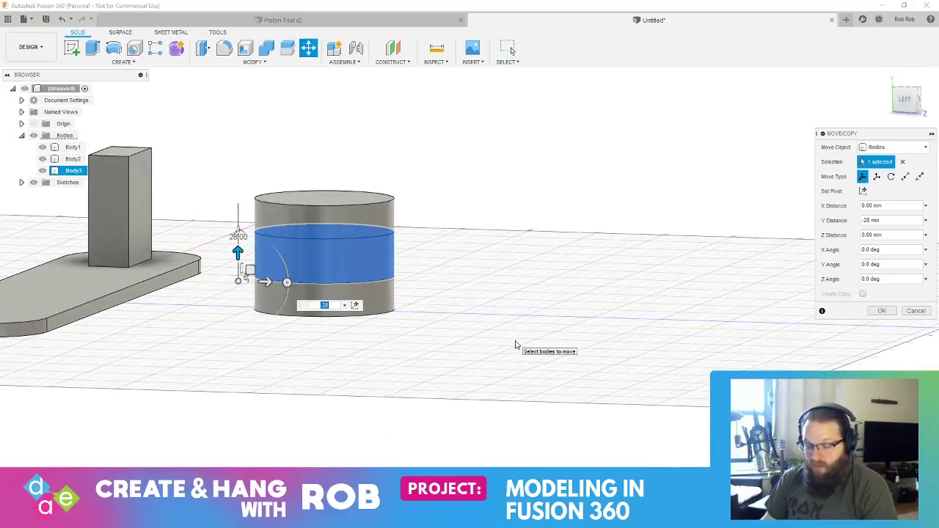
key(Return)
- Sketch a 15 mm diameter circle at the centre of the short disc's top face
shift+middle_drag(489, 184, 303, 261)
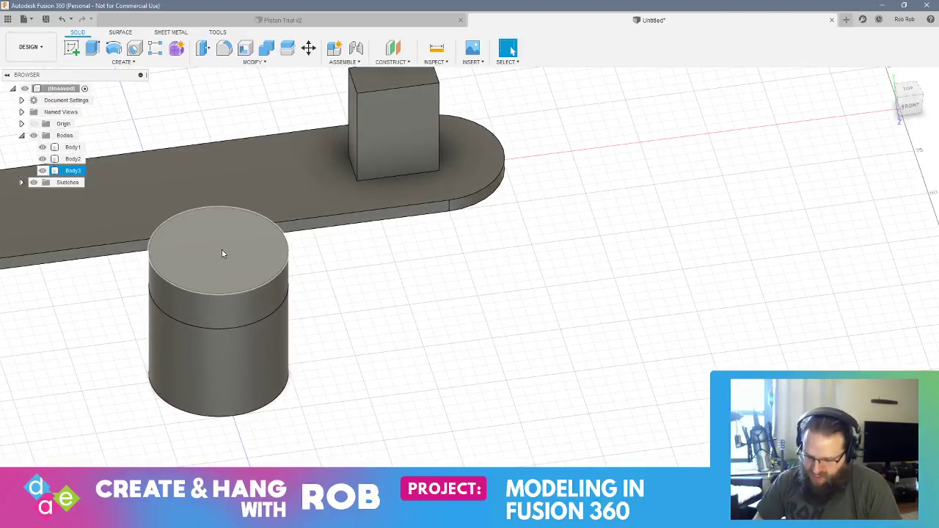
click(188, 270)
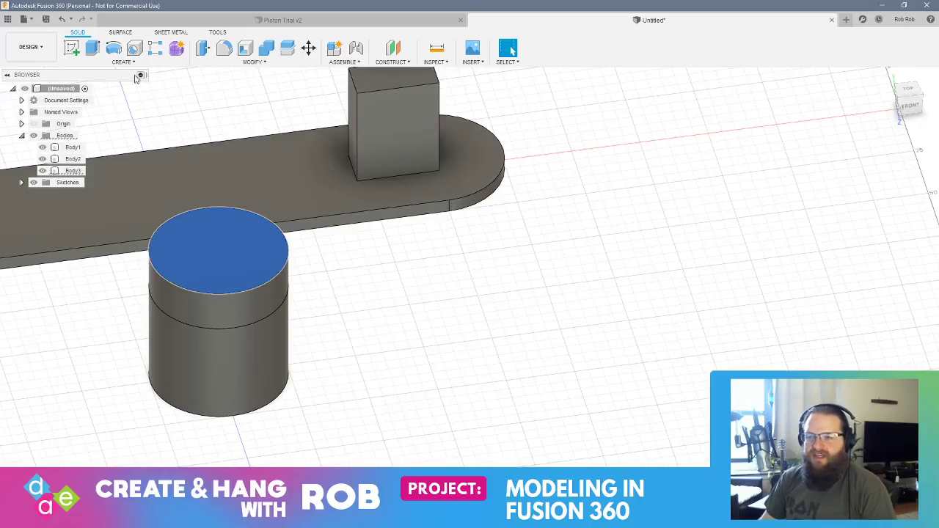
click(71, 48)
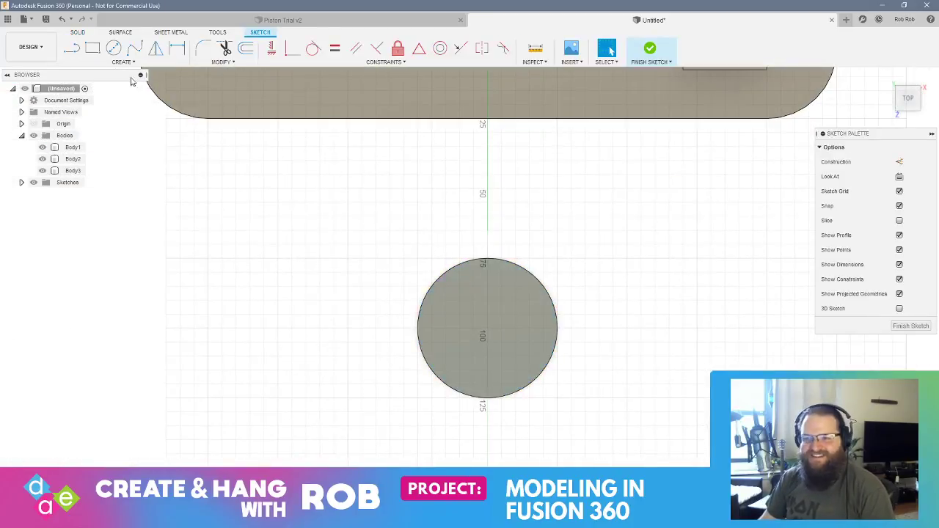
click(118, 50)
click(486, 332)
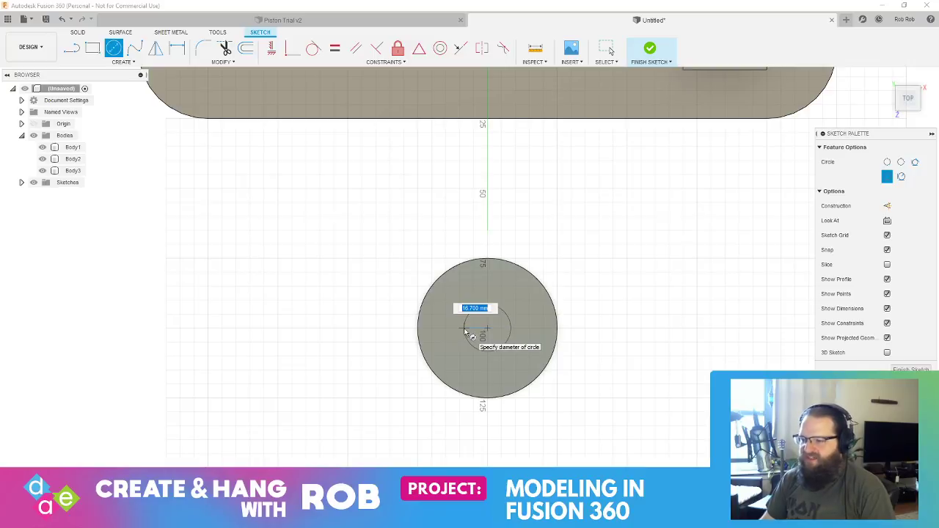
text(20)
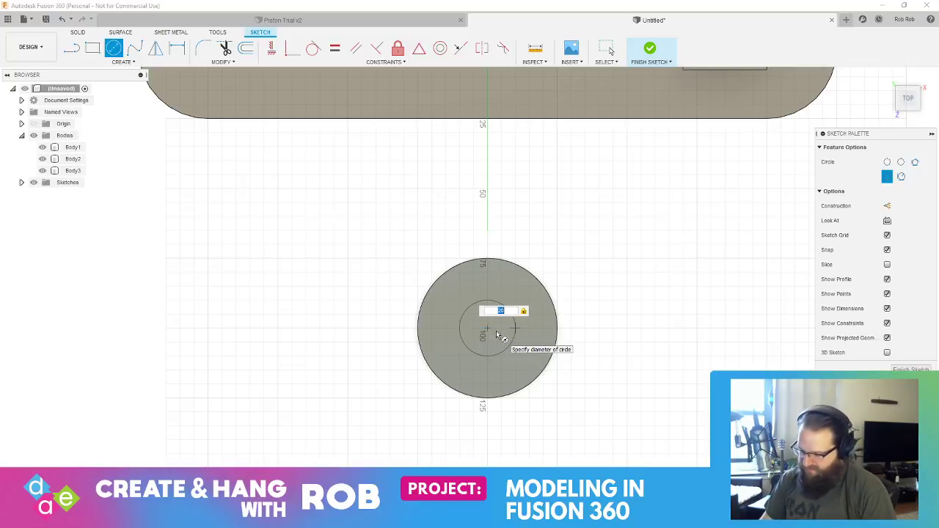
text(15)
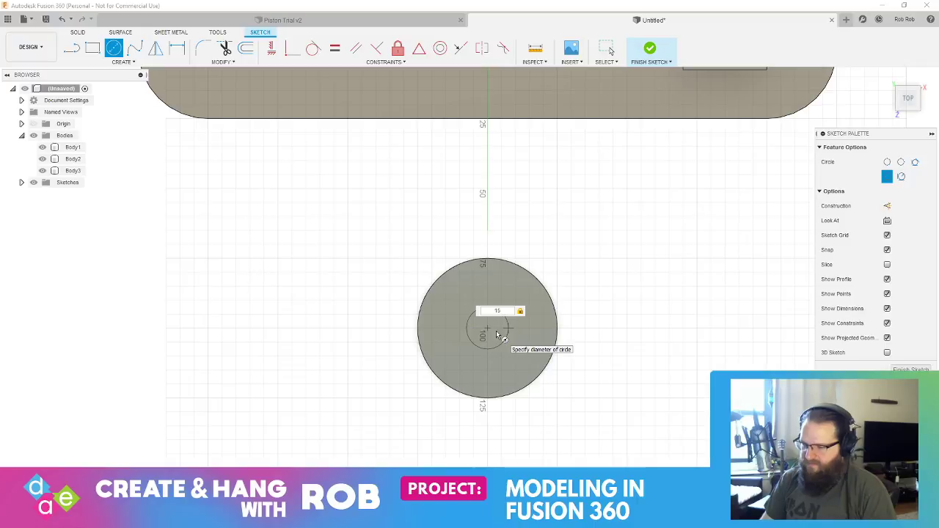
key(Return)
shift+middle_drag(532, 382, 509, 322)
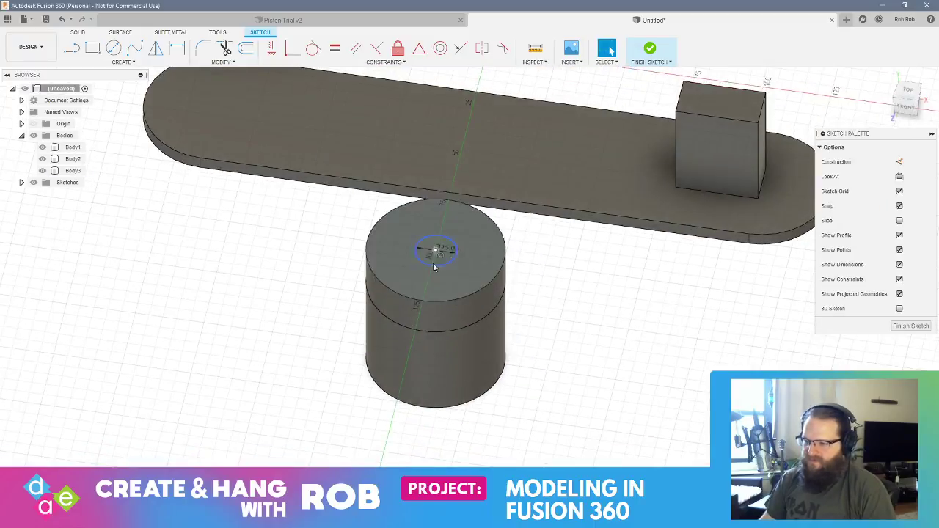
- Cut a hole 15 mm deep into the short disc by extruding the 15 mm circle downward
click(436, 253)
right_click(436, 254)
click(471, 247)
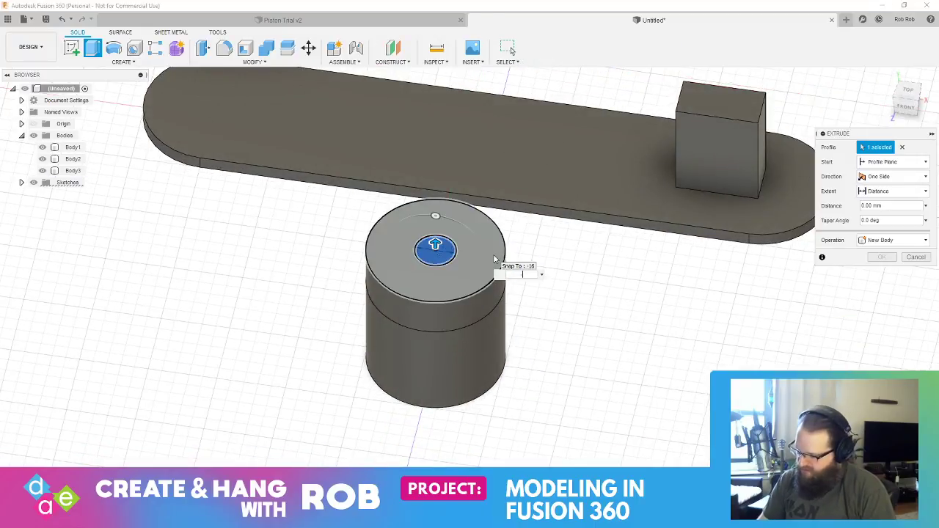
text(-15)
key(Return)
shift+middle_drag(493, 256, 505, 311)
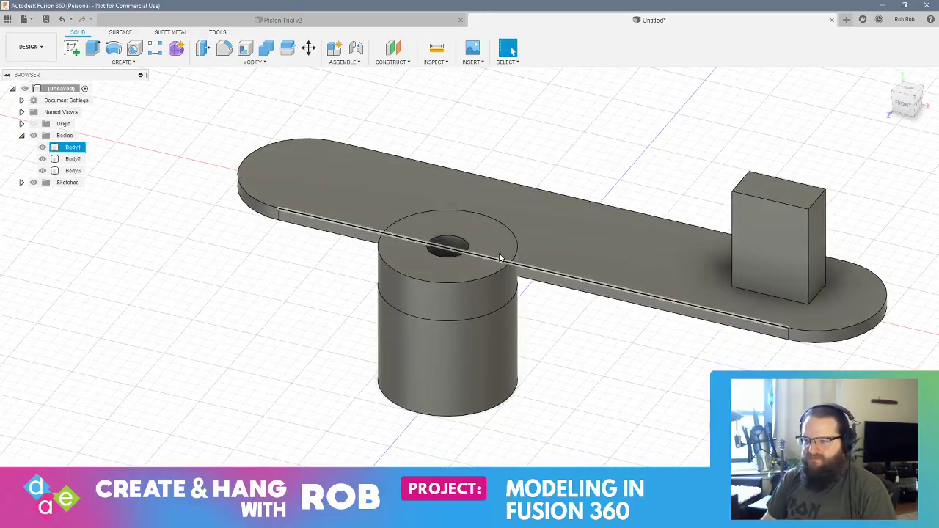
- Move the short disc with the hole straight down into the tall cylinder with Move/Copy
click(74, 171)
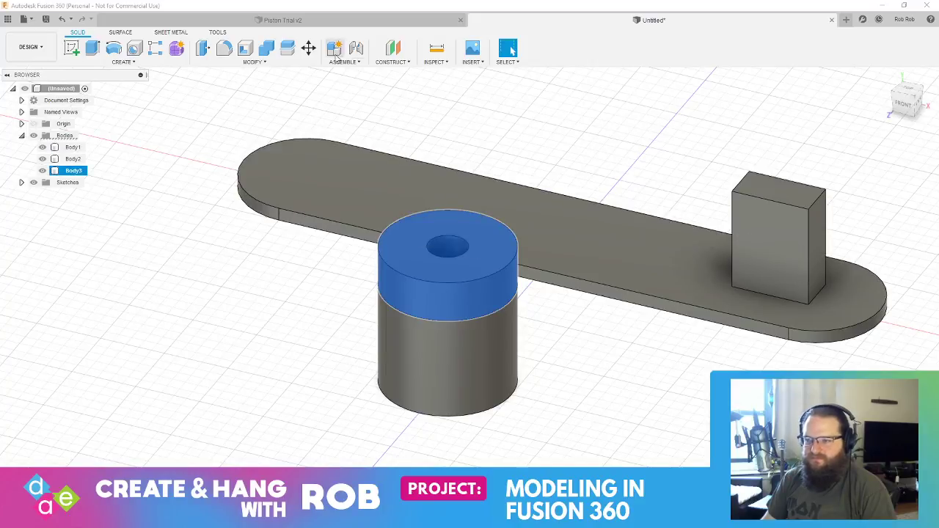
key(m)
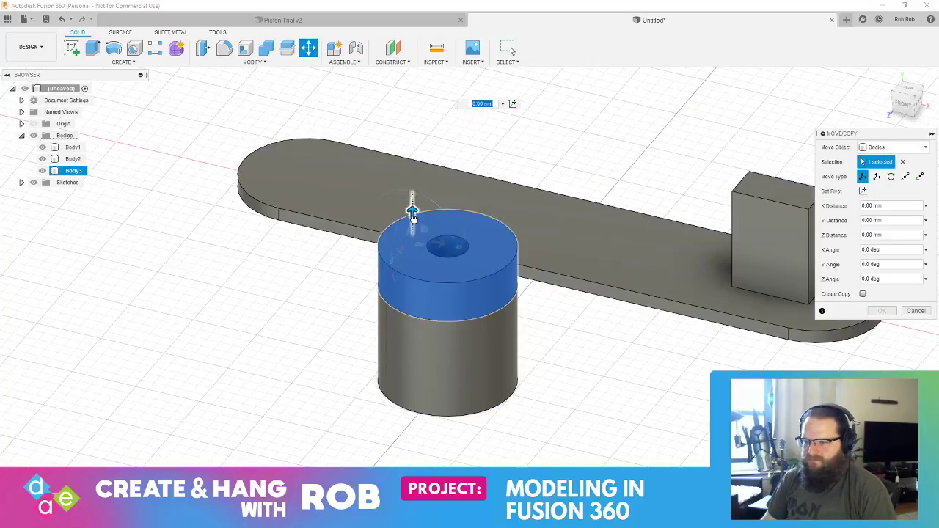
drag(413, 213, 412, 273)
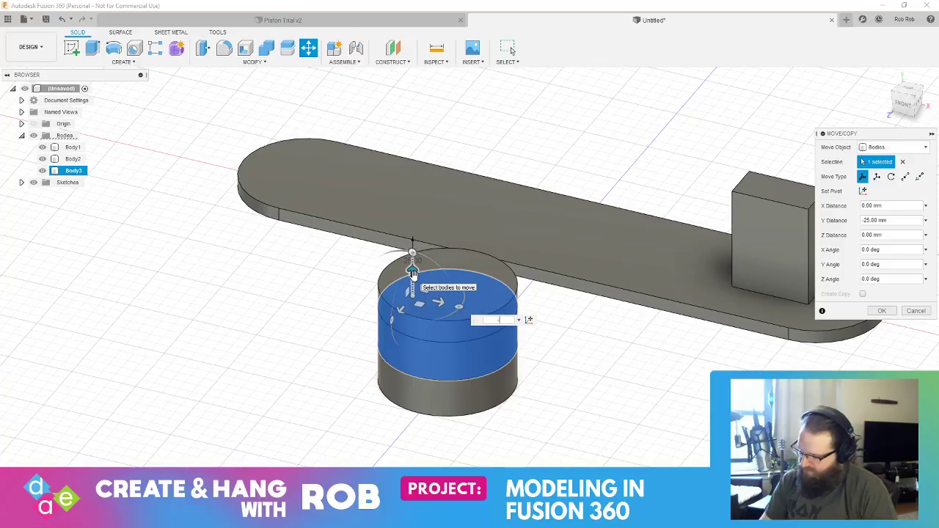
key(Return)
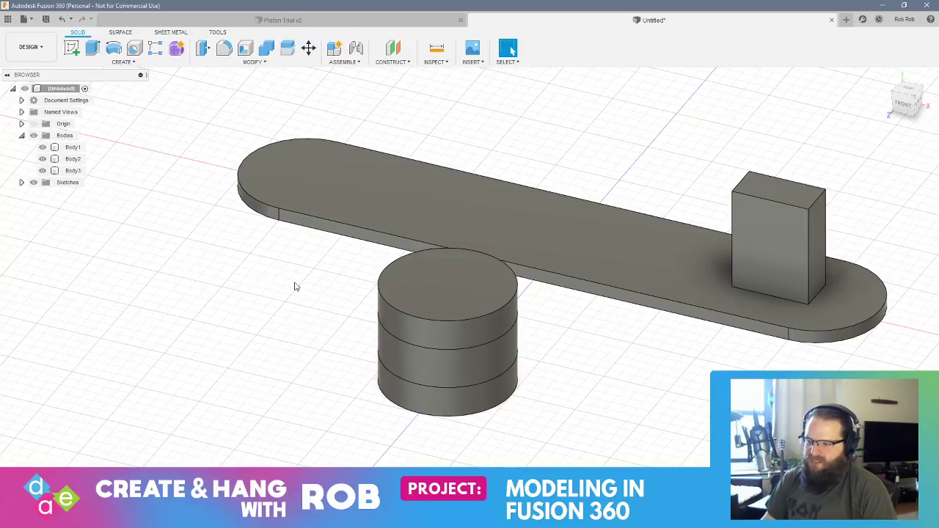
- Cut the short holed disc out of the tall cylinder with Combine, using the disc as the tool body
click(266, 48)
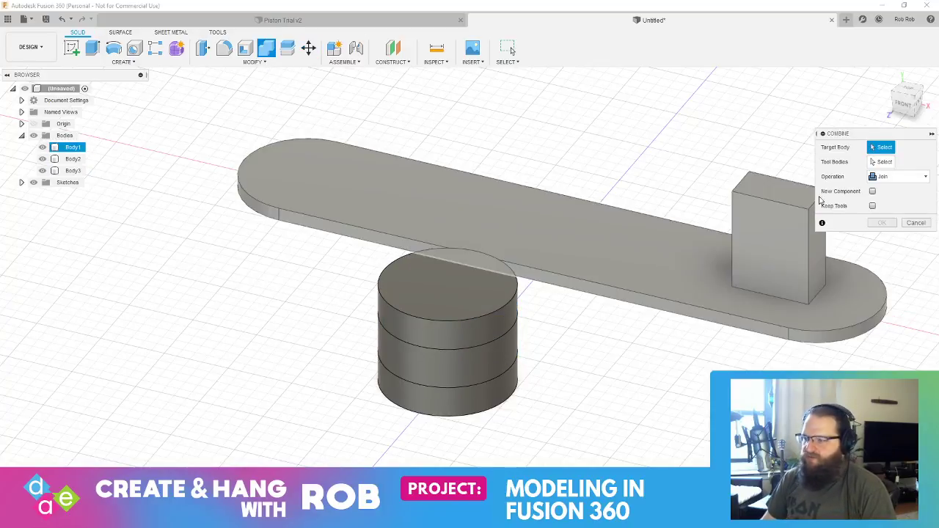
click(895, 177)
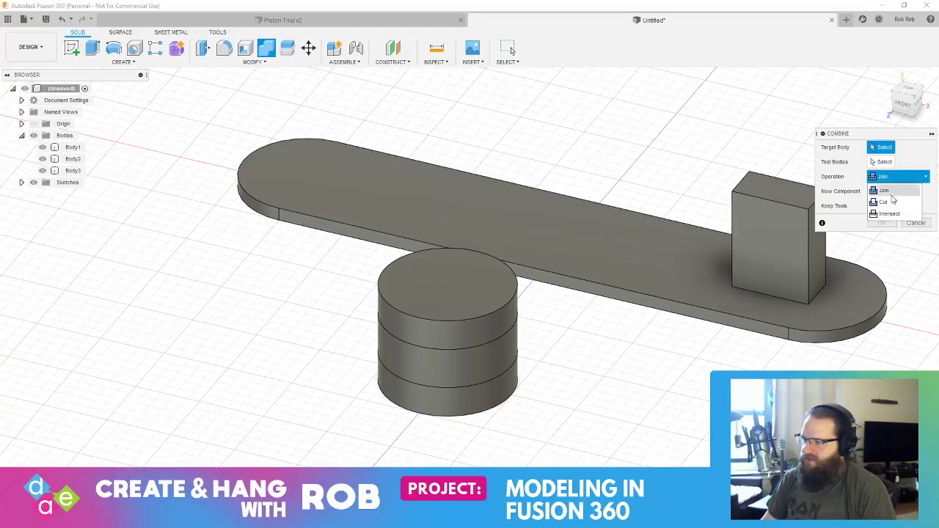
click(894, 189)
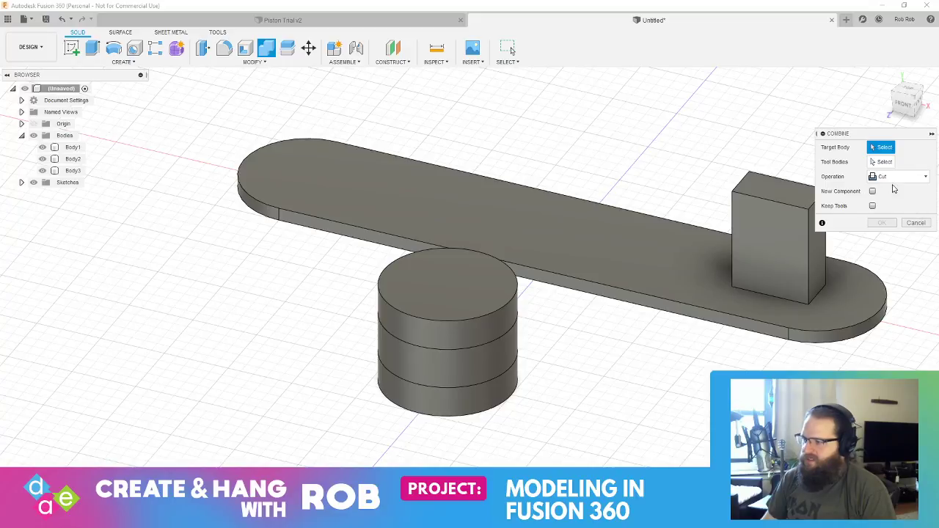
click(495, 390)
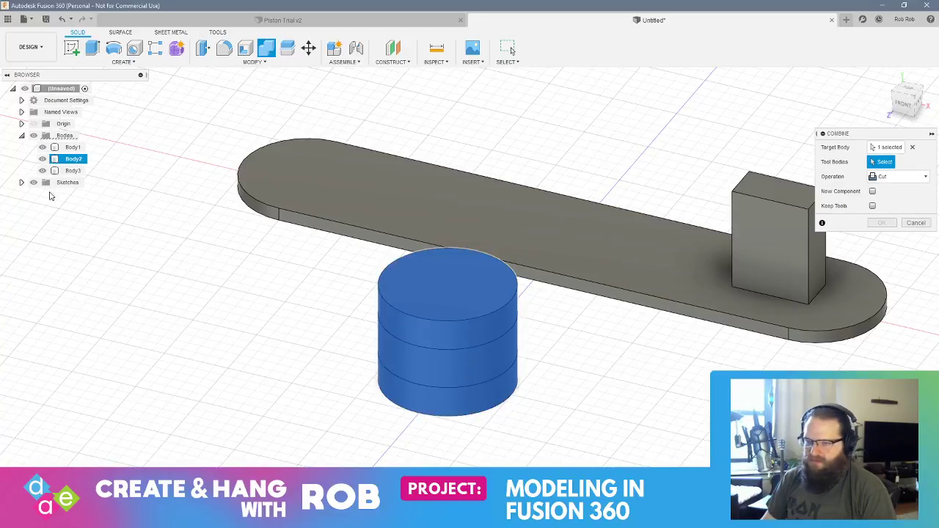
click(73, 170)
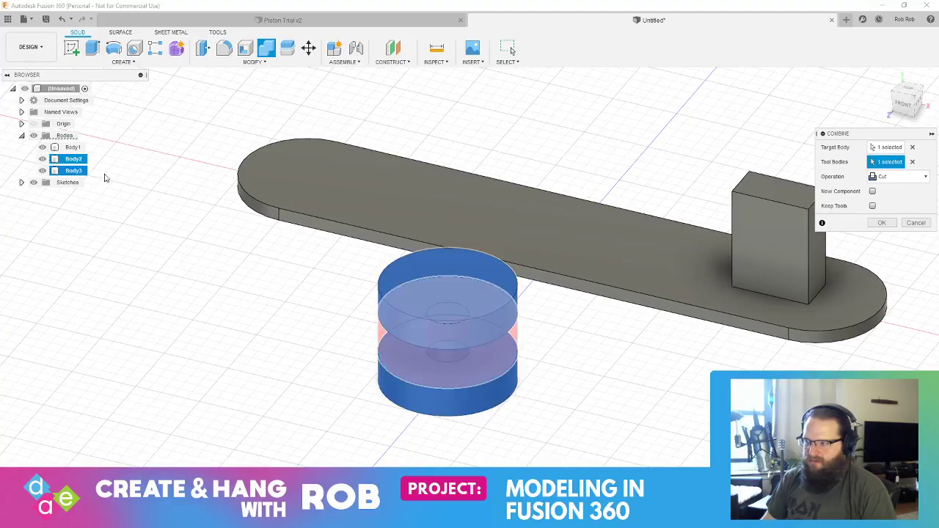
click(882, 223)
mouse_move(835, 253)
shift+middle_down()
mouse_move(591, 373)
mouse_move(449, 323)
mouse_move(556, 300)
mouse_move(661, 352)
mouse_move(612, 344)
mouse_move(579, 354)
shift+middle_up()
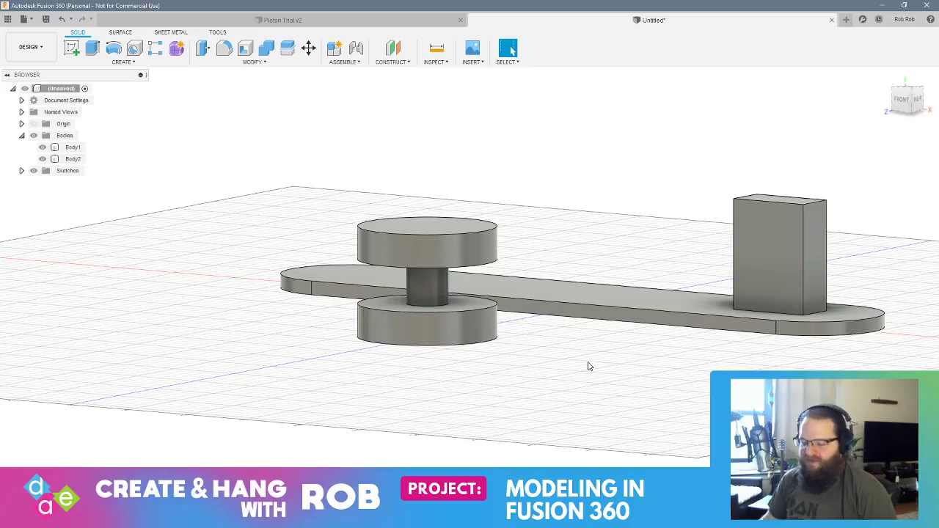
shift+middle_drag(622, 413, 629, 375)
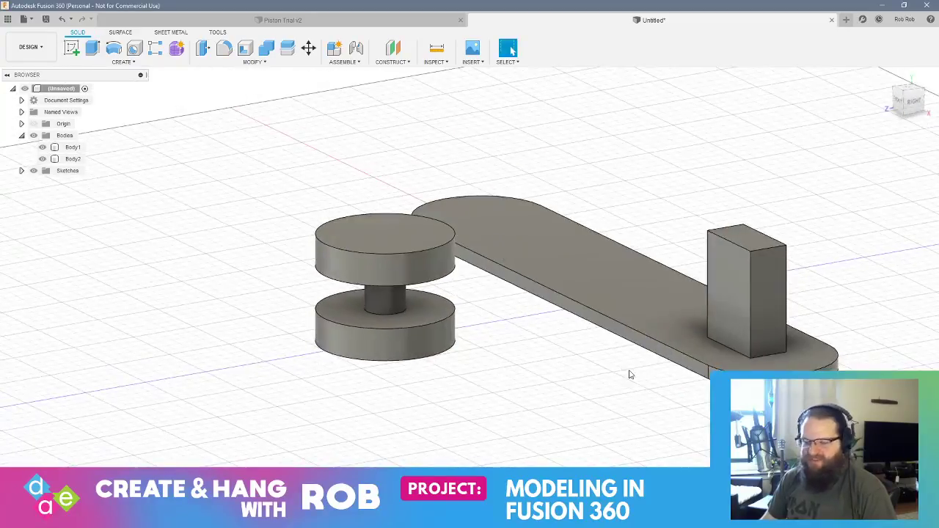
click(385, 250)
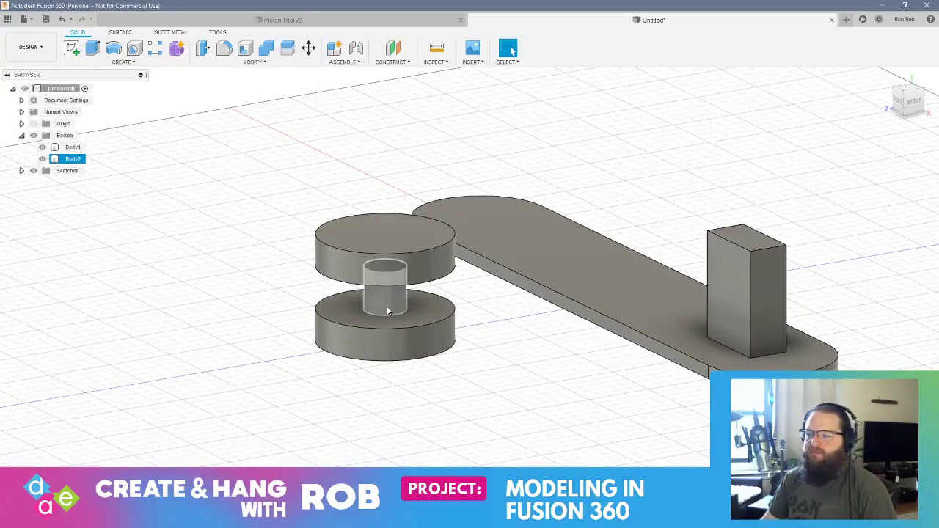
click(848, 272)
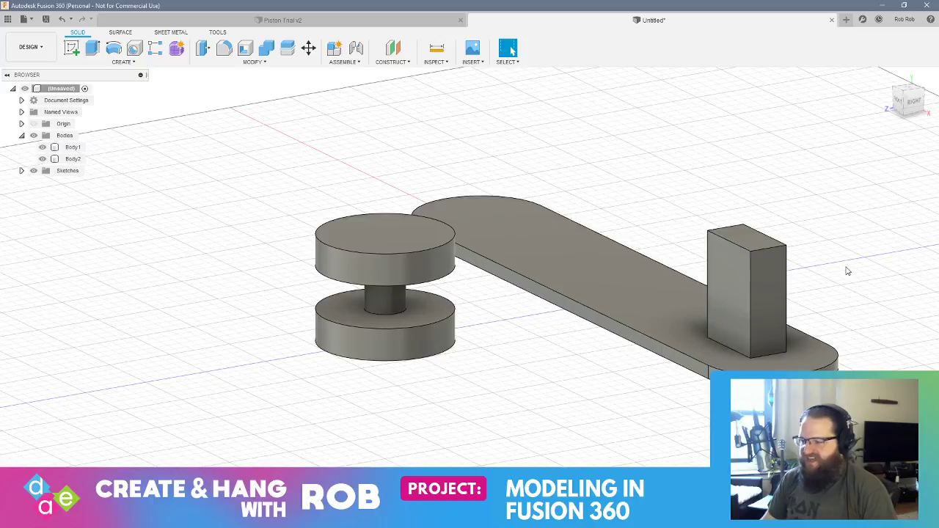
click(614, 269)
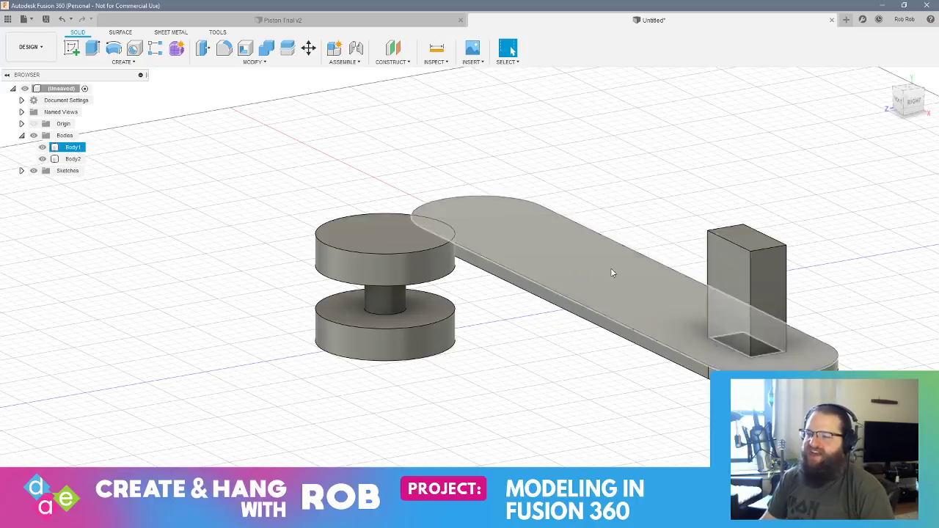
click(531, 309)
shift+middle_drag(531, 308, 499, 315)
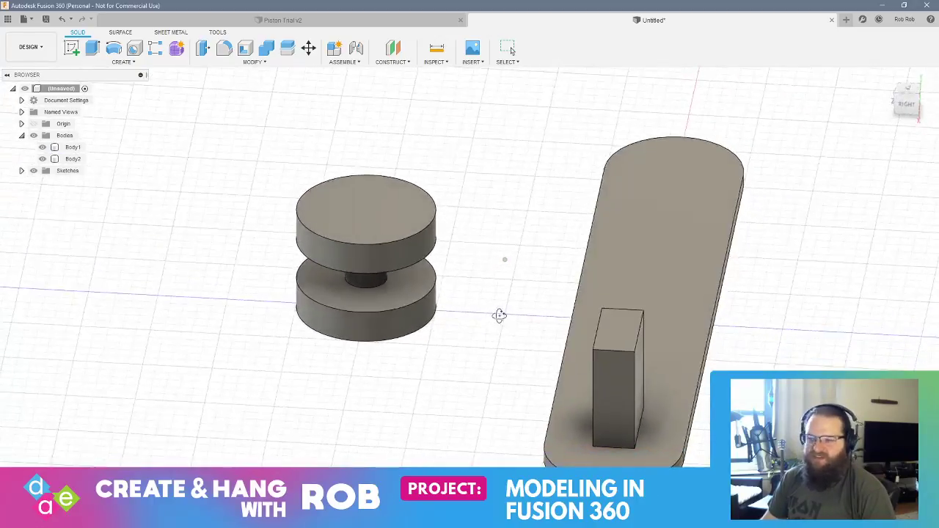
- Hide the spool-shaped body, Body2
click(72, 159)
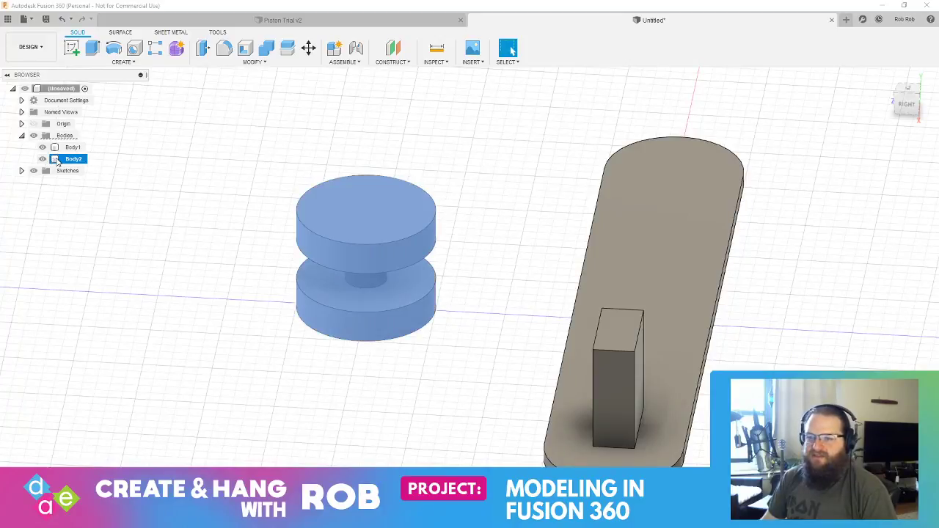
click(42, 159)
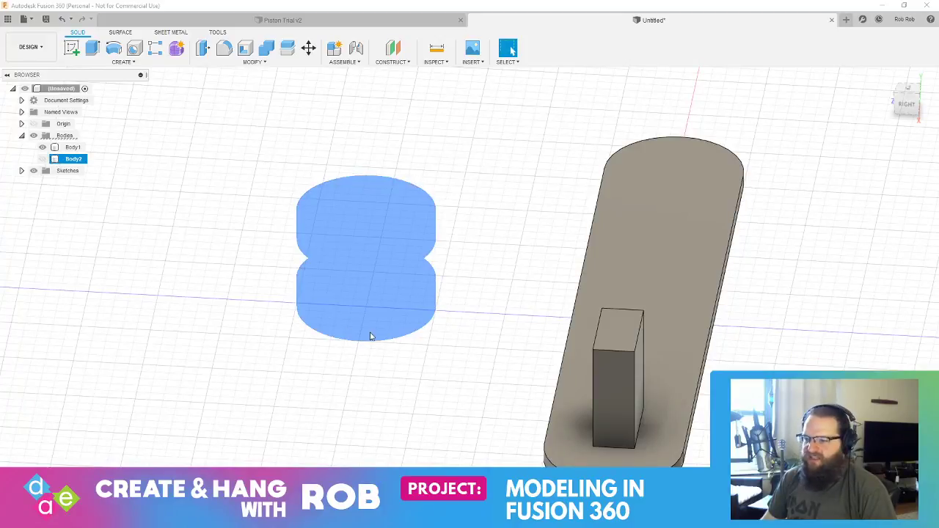
click(163, 293)
- Sketch a 50 mm diameter circle on the ground plane in front of the base plate, centred on the axis
shift+middle_drag(361, 260, 358, 190)
click(71, 48)
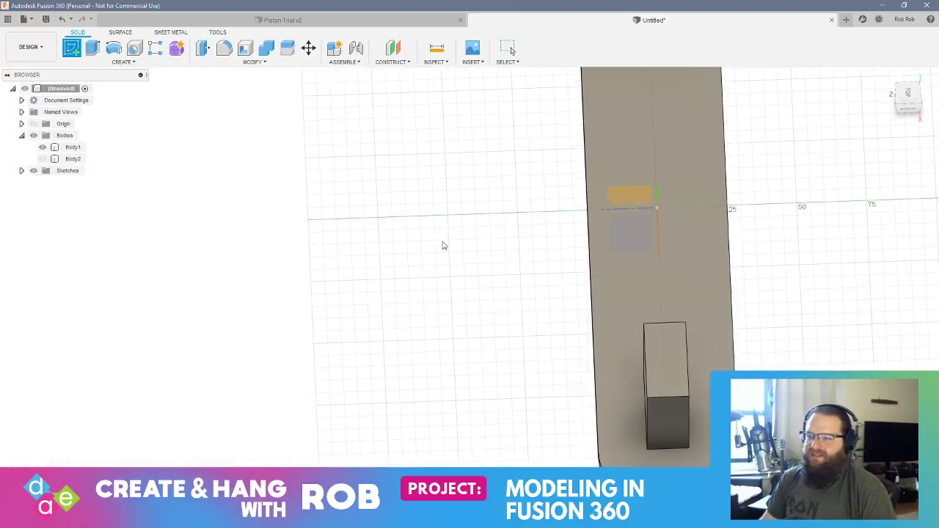
click(442, 242)
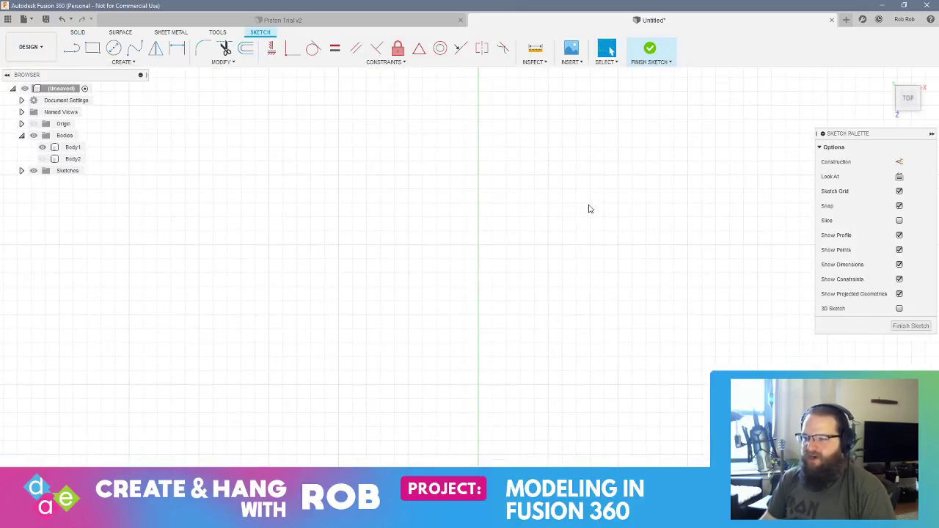
click(114, 48)
click(479, 243)
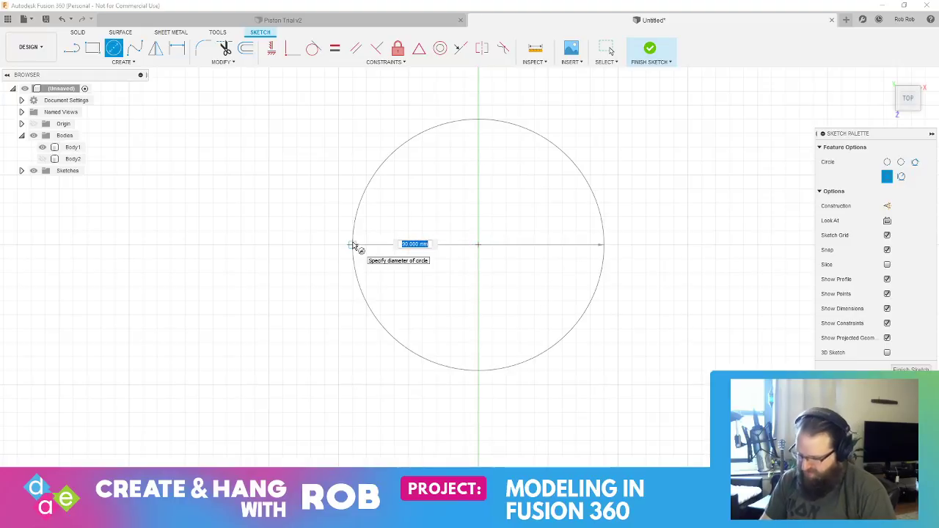
text(50)
key(Return)
- Extrude the 50 mm circle upward 12 mm into a new disc
shift+middle_drag(352, 245, 404, 247)
middle_drag(403, 248, 408, 339)
right_click(462, 230)
click(501, 215)
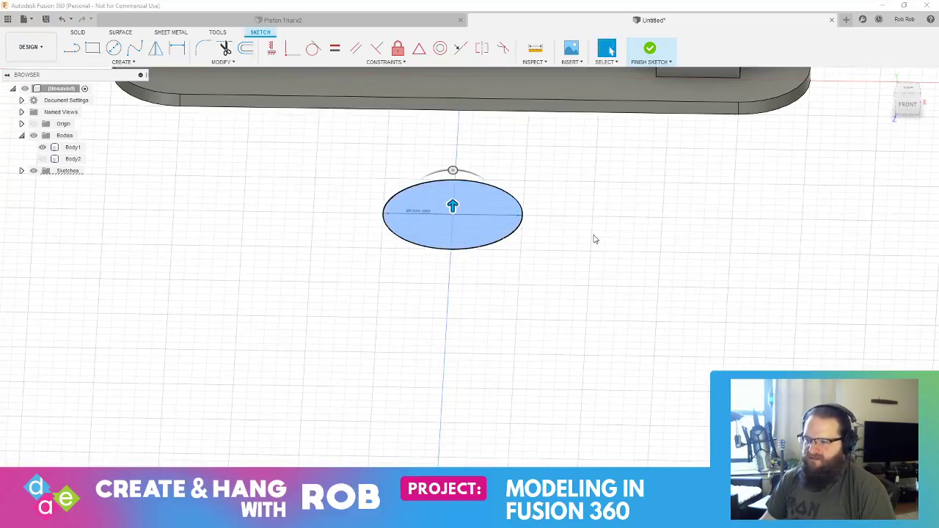
text(12)
key(Return)
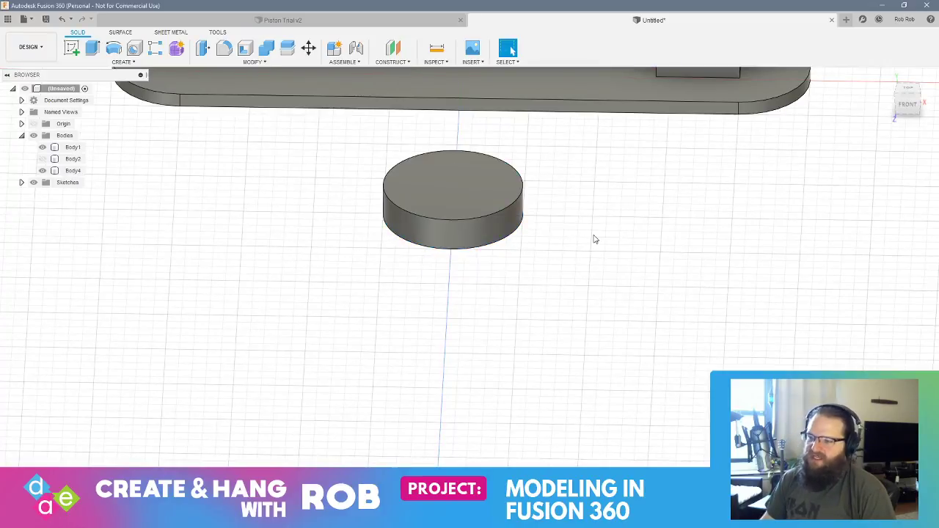
- Sketch a 15 mm diameter circle at the centre of the new disc's top face
click(71, 48)
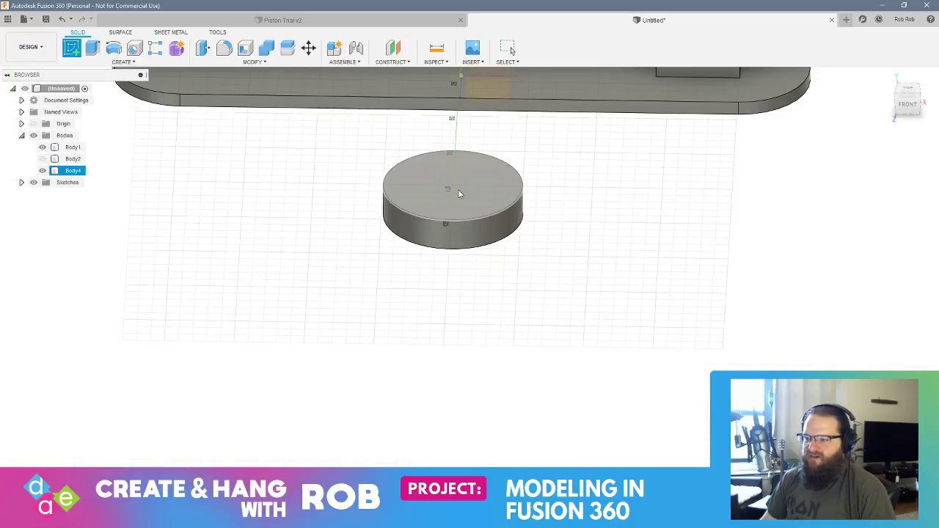
click(459, 193)
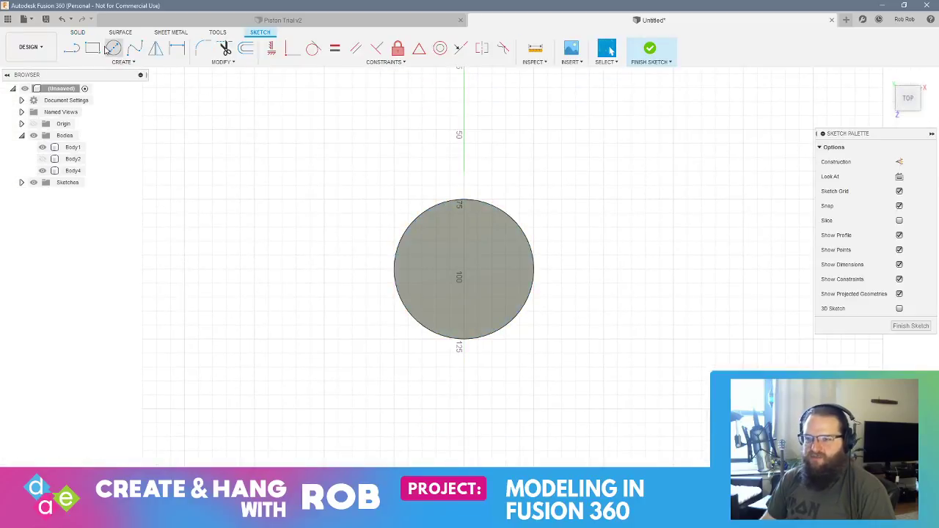
click(114, 48)
click(464, 270)
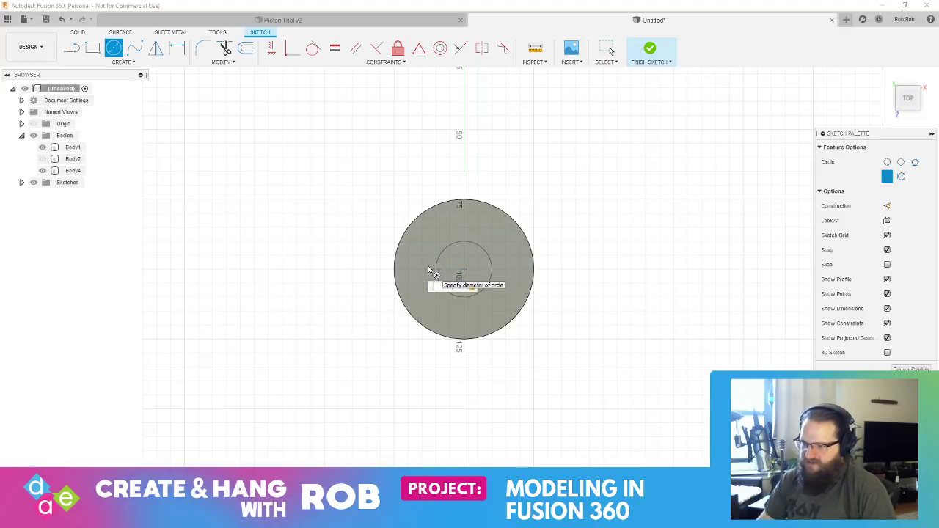
text(15)
key(Return)
- Extrude the 15 mm circle upward into a central post joined to the disc
shift+middle_drag(504, 318, 396, 243)
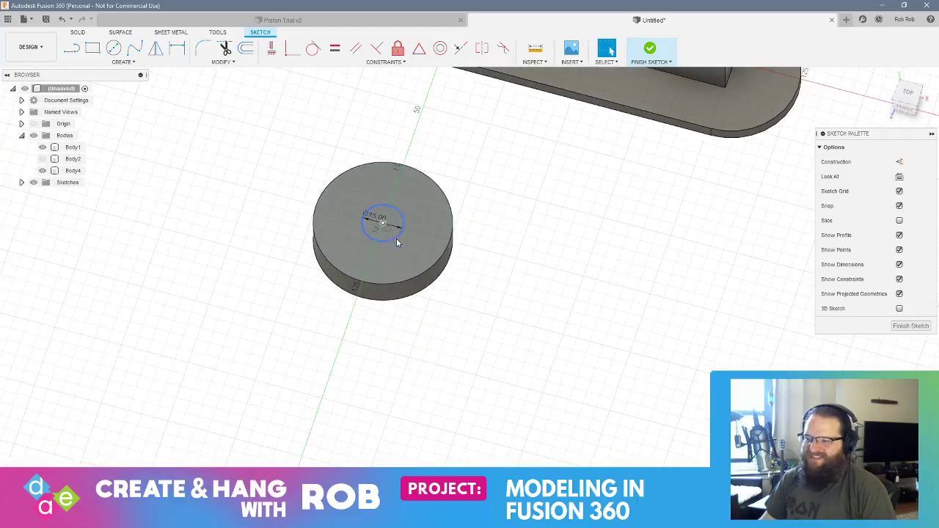
click(389, 230)
right_click(389, 230)
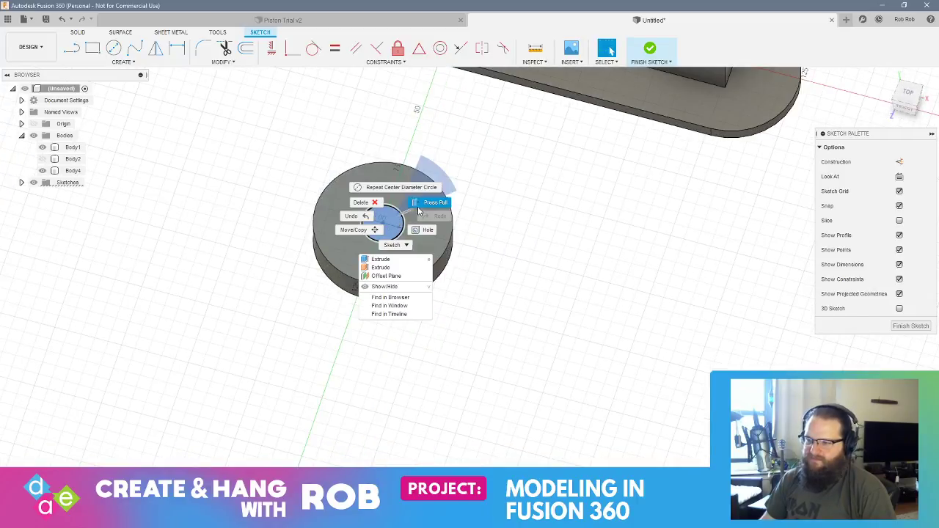
click(437, 180)
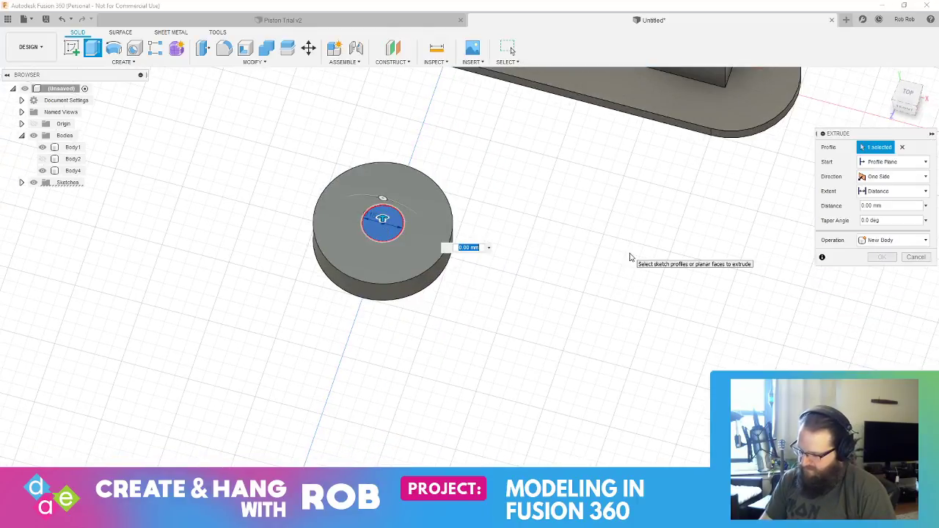
key(Return)
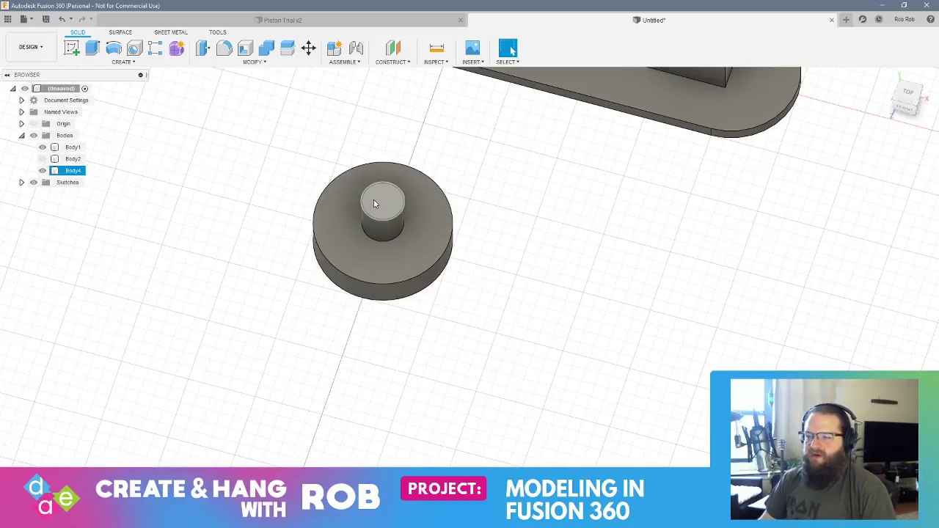
- Sketch a 10 mm diameter circle at the centre of the post's top face
click(71, 49)
click(380, 209)
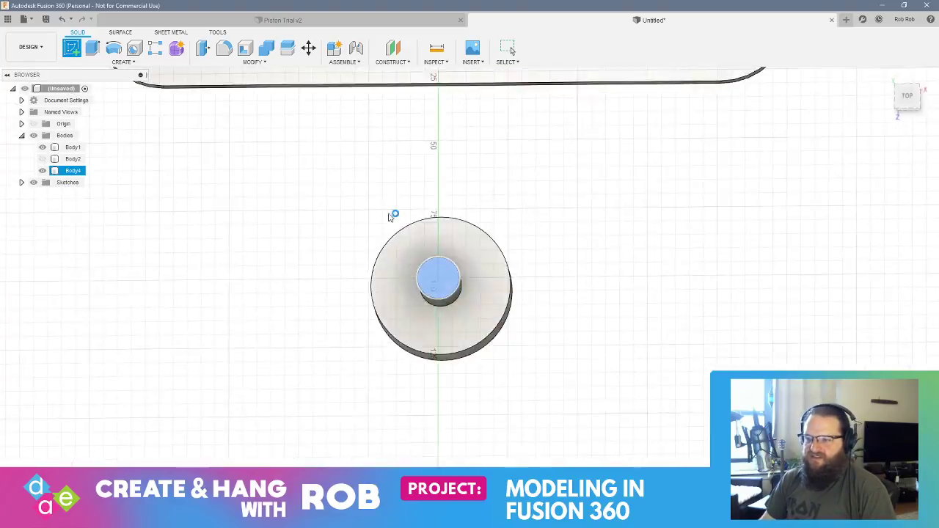
key(c)
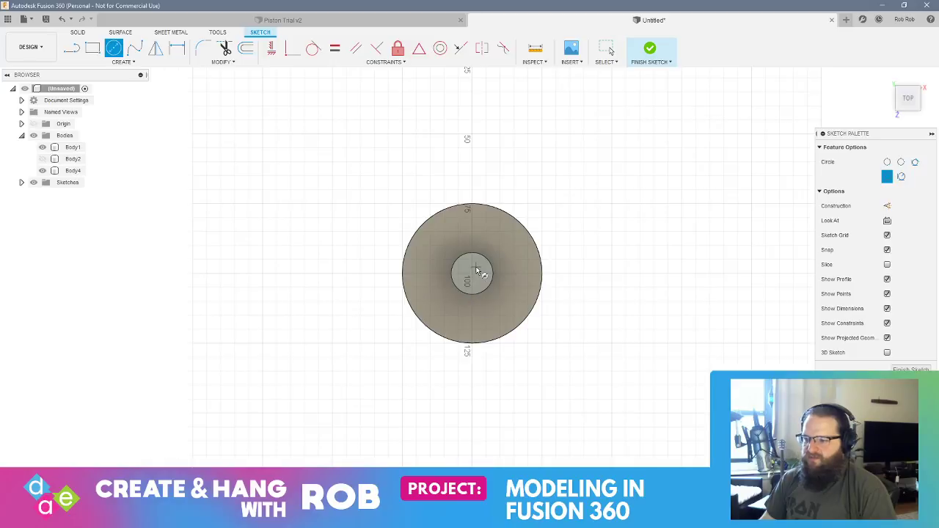
click(471, 275)
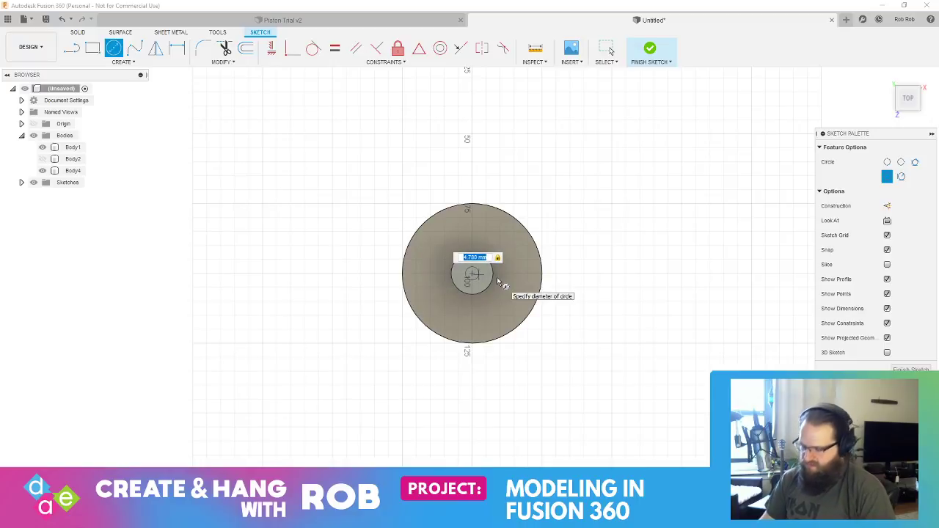
text(10)
key(Return)
key(Escape)
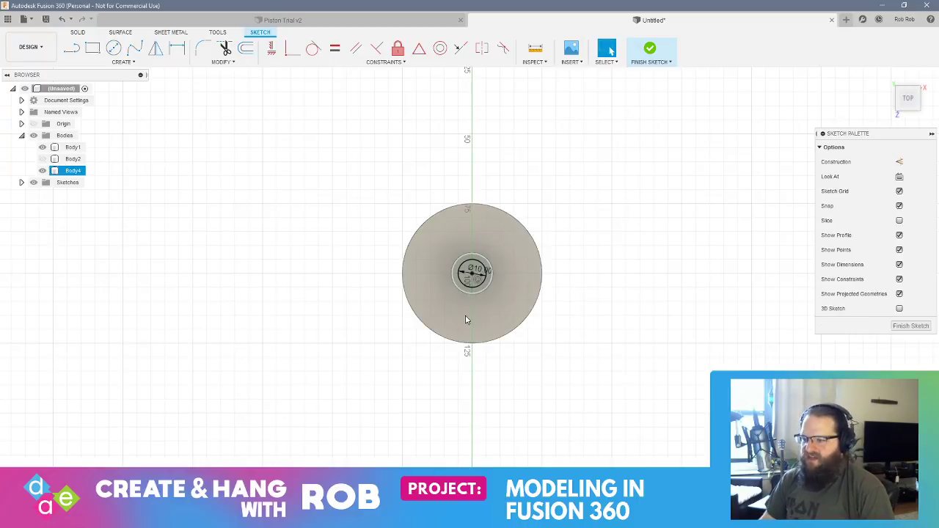
- Cut a hole 10 mm deep into the post by extruding the 10 mm circle downward by -10 mm
shift+middle_drag(499, 308, 479, 277)
middle_drag(362, 258, 480, 324)
click(471, 278)
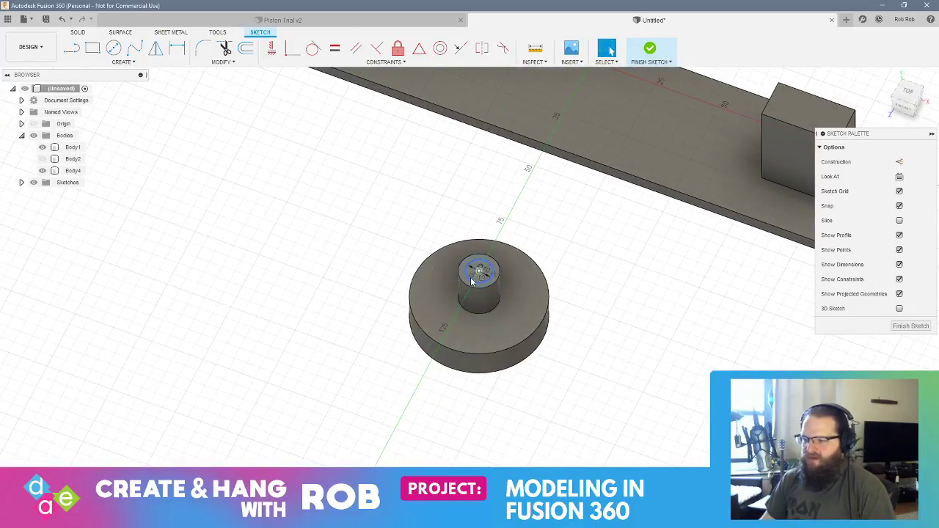
click(472, 276)
right_click(478, 272)
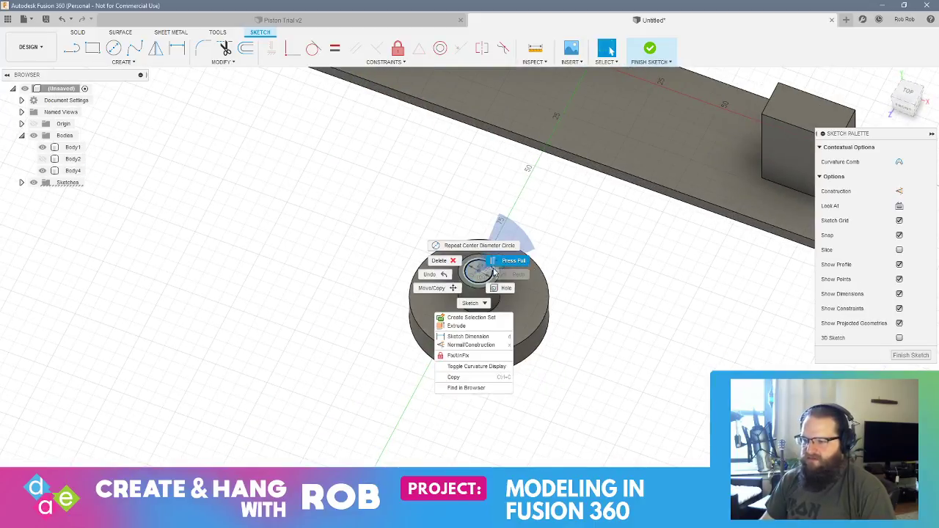
click(471, 273)
click(473, 273)
right_click(474, 273)
click(508, 262)
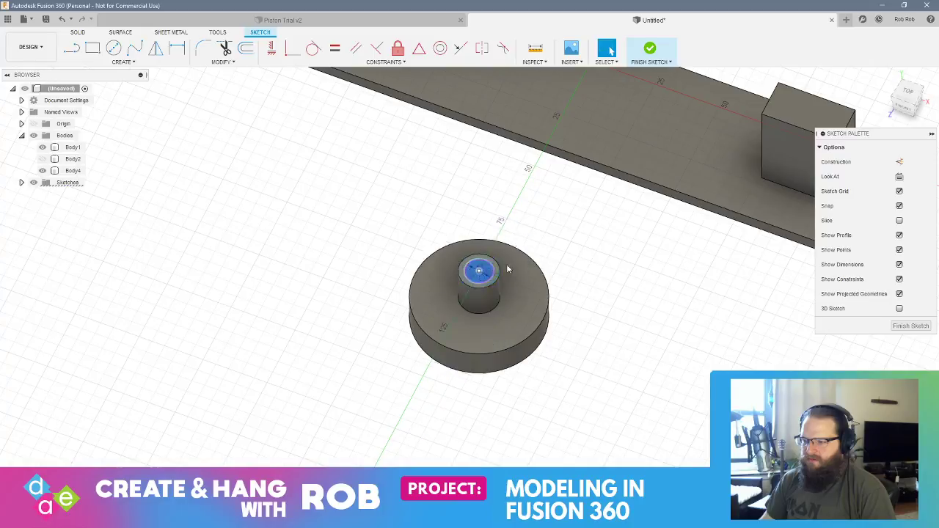
text(e)
text(-10)
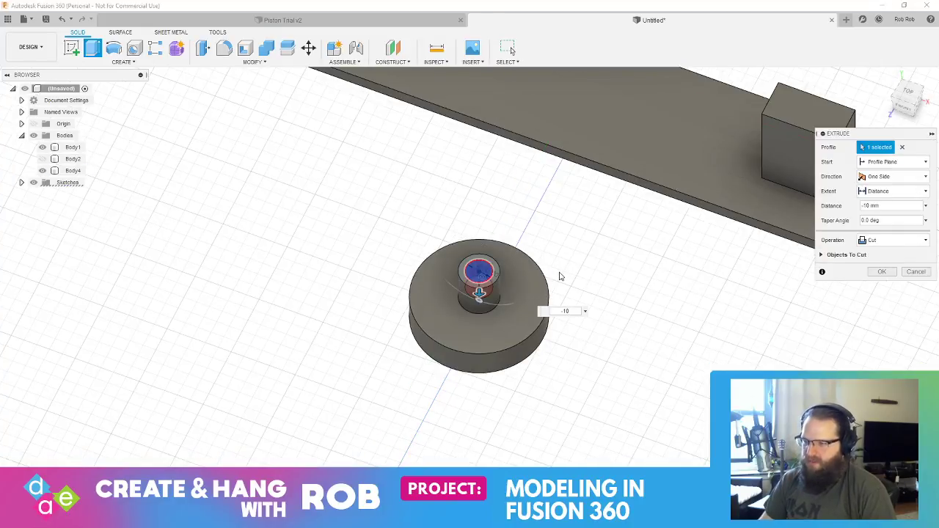
key(Return)
shift+middle_drag(558, 273, 593, 269)
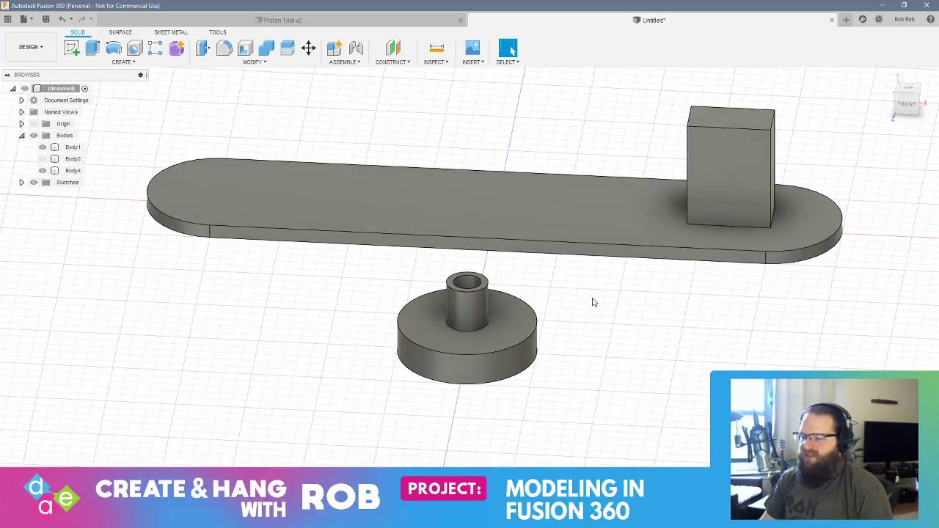
middle_drag(578, 357, 386, 242)
shift+middle_drag(385, 243, 471, 303)
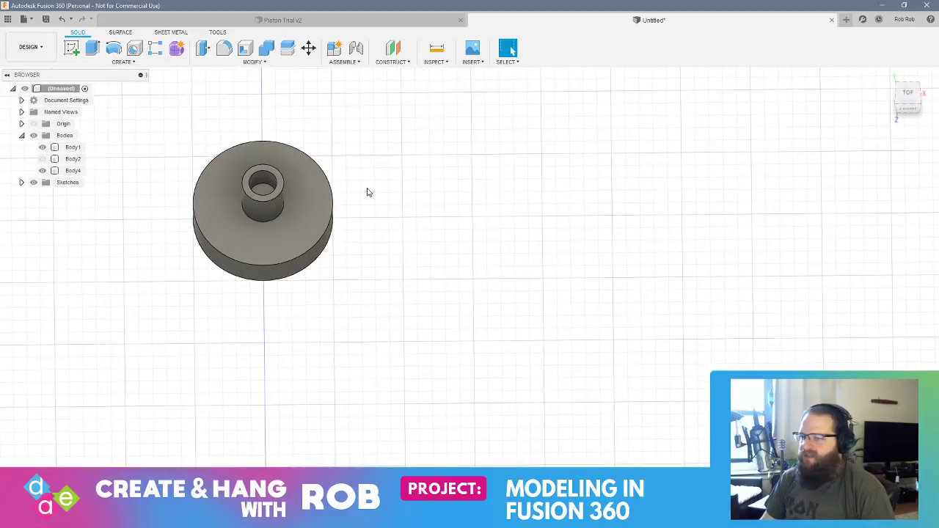
- Sketch a 50 mm diameter circle on the ground plane, to the right of the disc with the hollow post
click(71, 48)
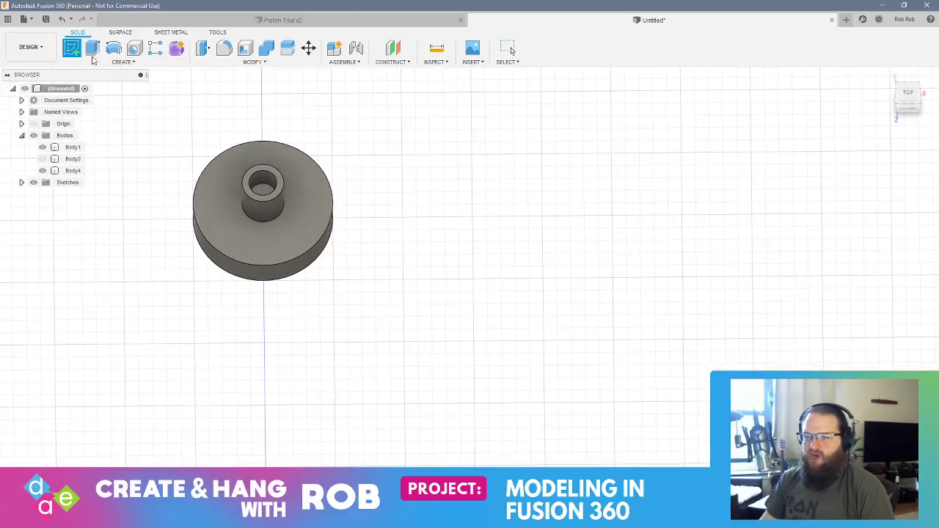
click(449, 248)
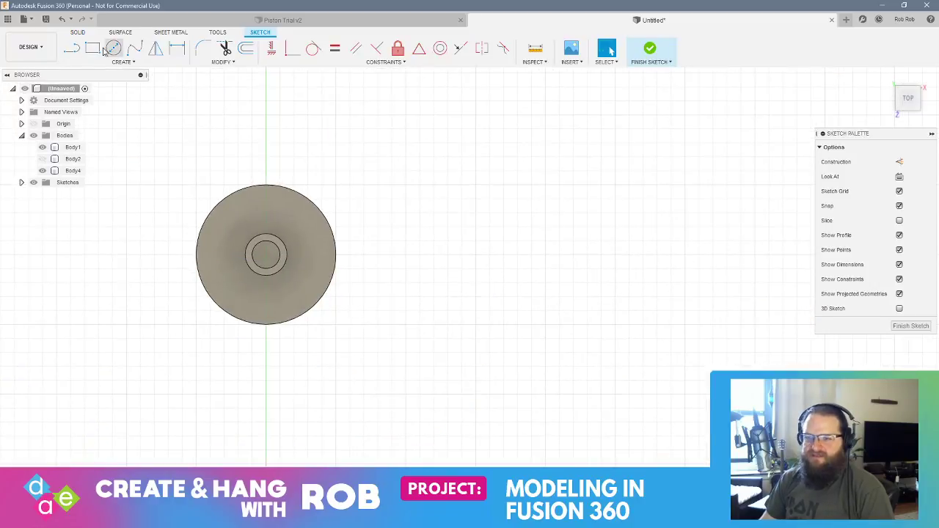
click(546, 255)
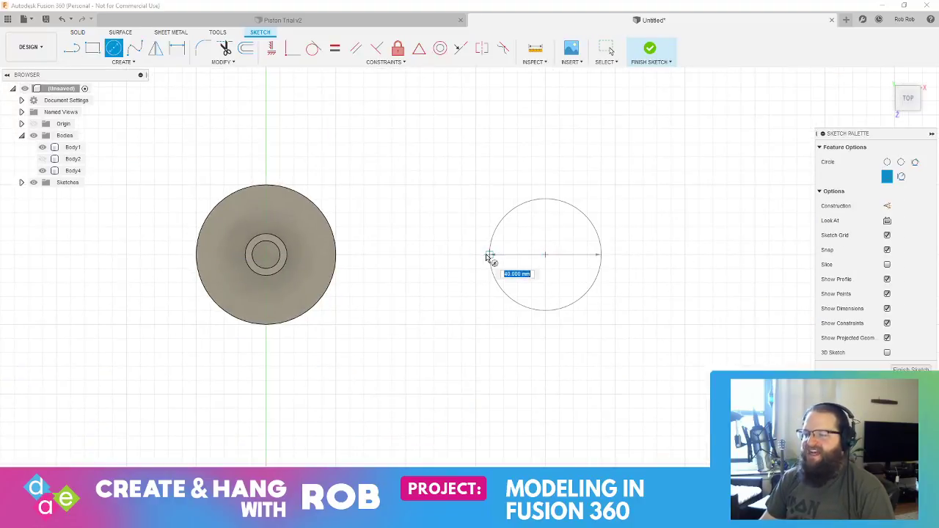
text(50)
key(Return)
key(Escape)
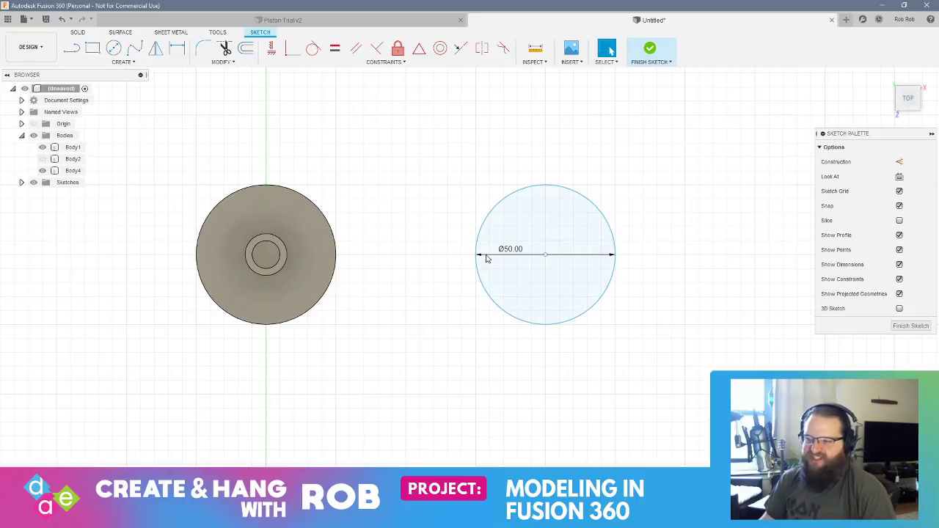
shift+middle_drag(554, 315, 553, 272)
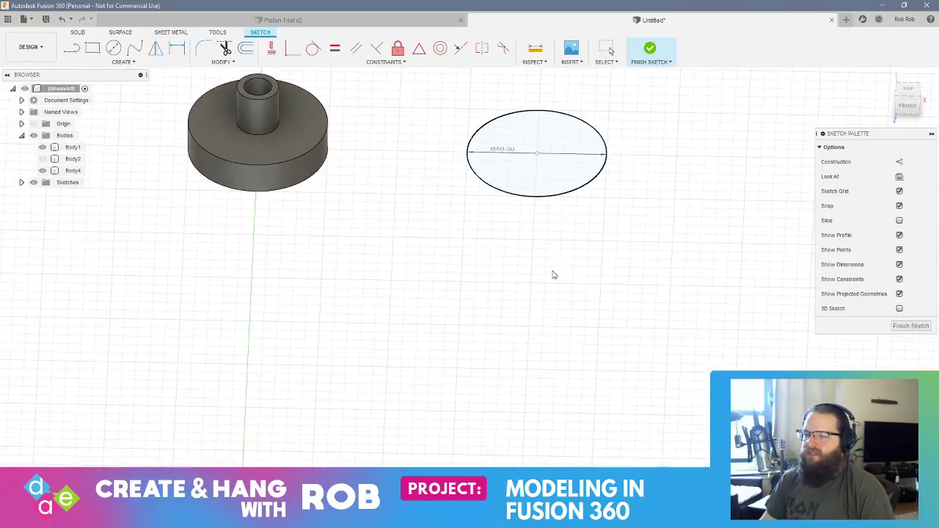
click(535, 184)
right_click(534, 184)
key(e)
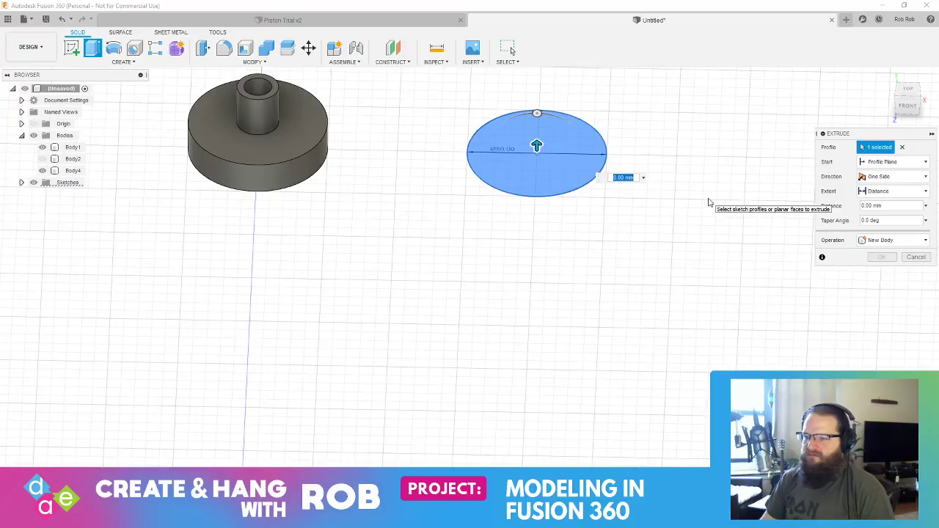
key(Escape)
right_click(278, 141)
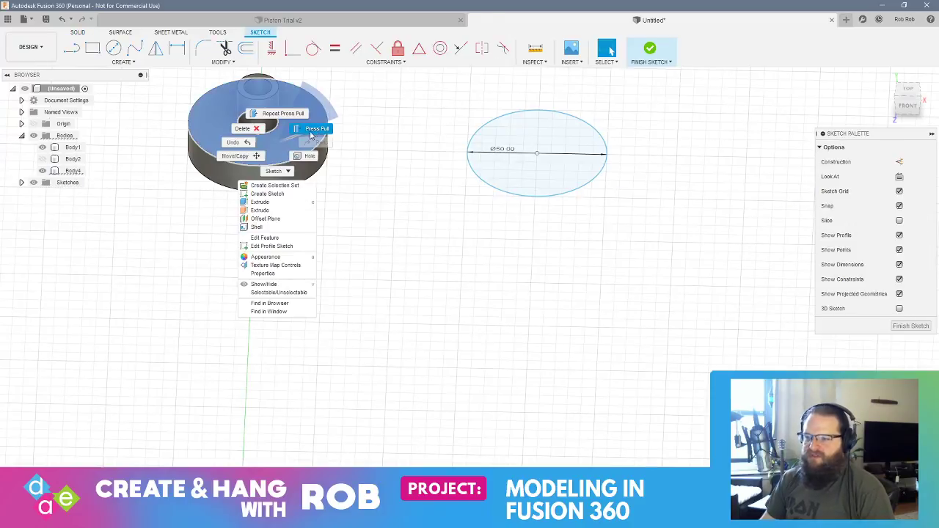
click(315, 130)
key(Escape)
- Extrude the 50 mm circle upward by 15 mm as a new disc body
right_click(530, 182)
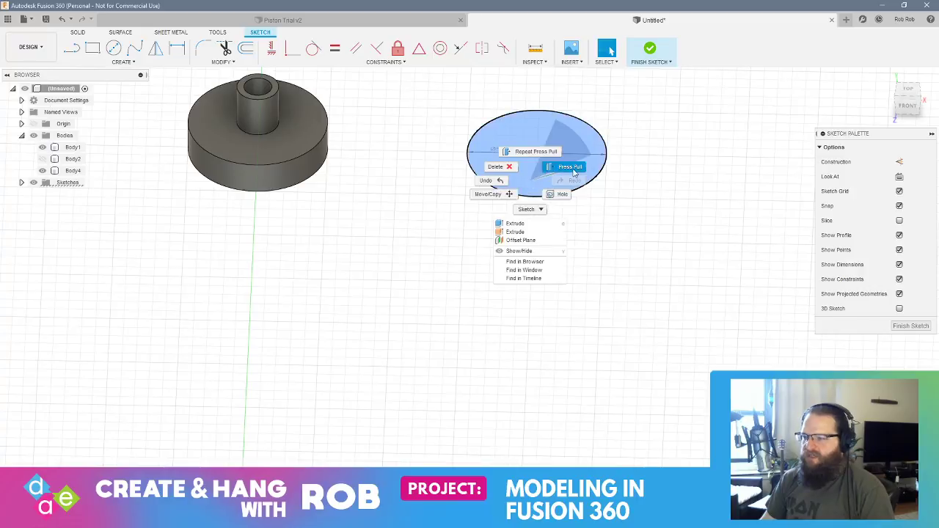
click(571, 167)
text(15)
key(Return)
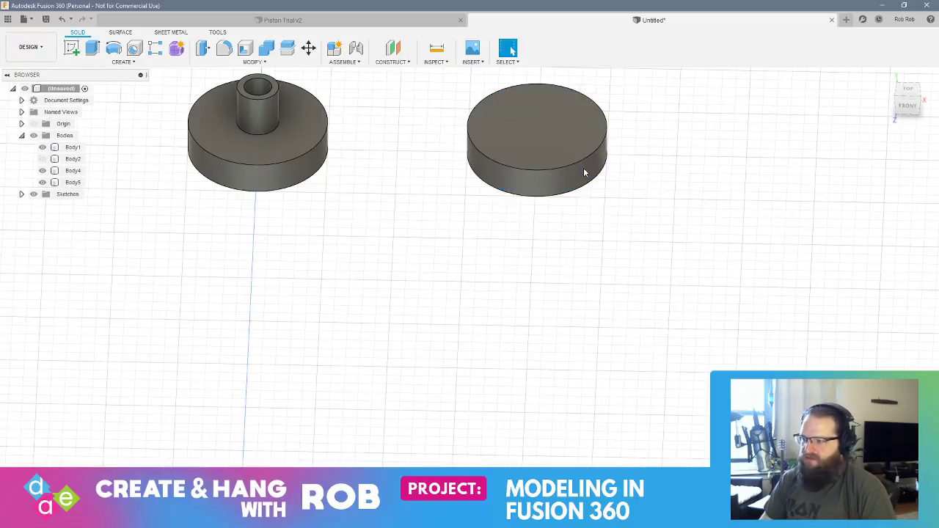
- Sketch a 10 mm diameter circle at the centre of the new disc's top face
click(71, 49)
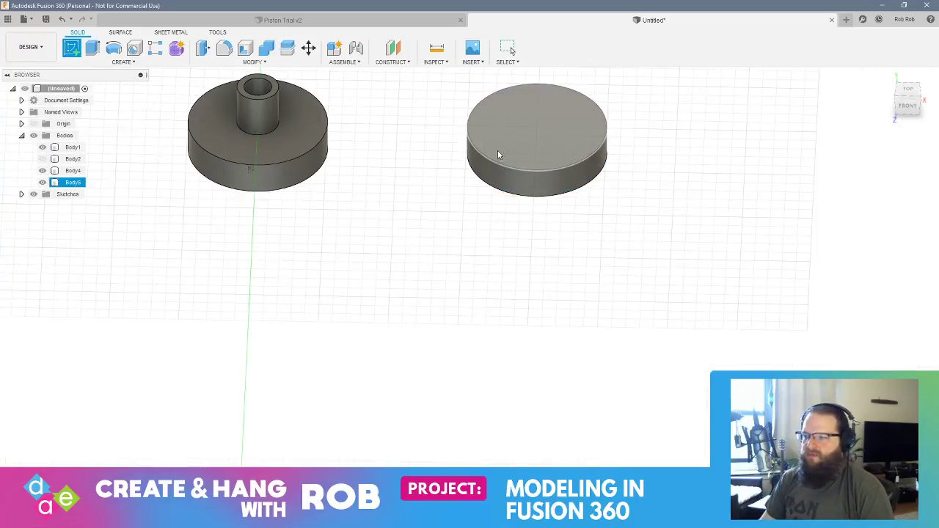
click(543, 144)
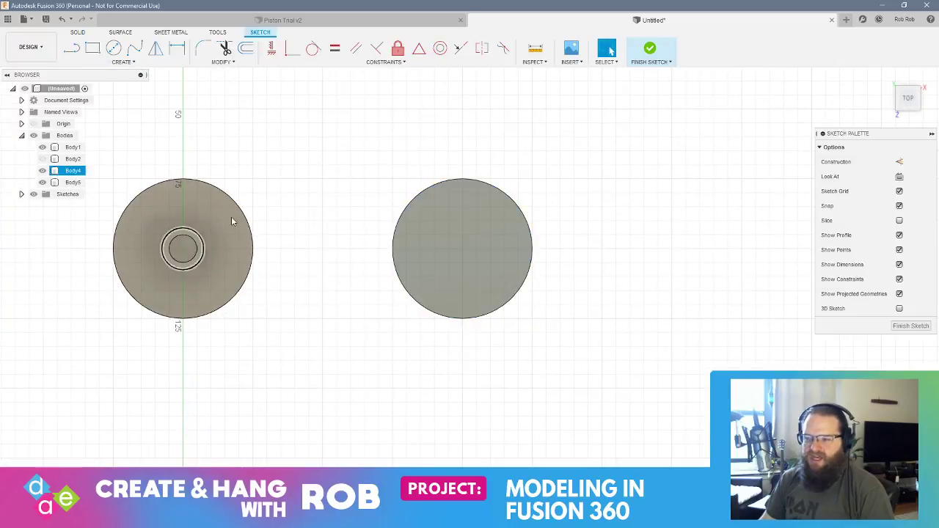
key(c)
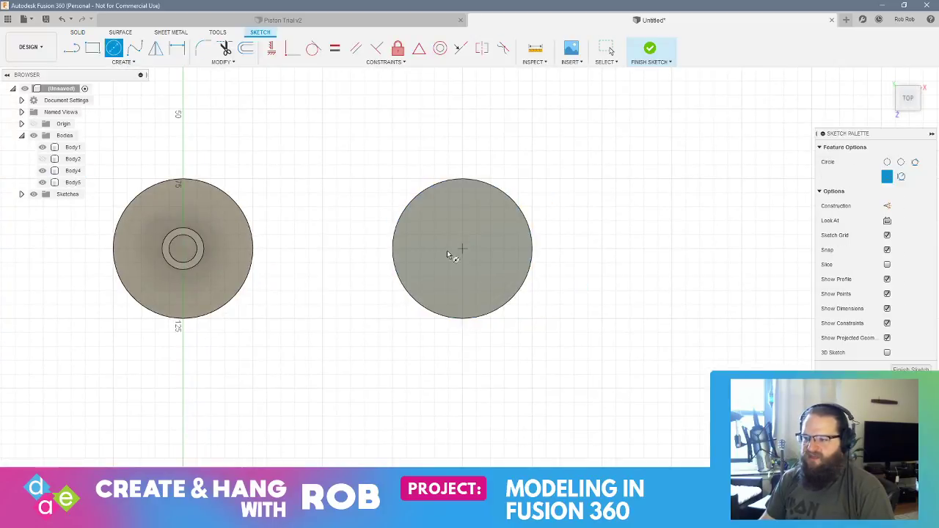
click(461, 250)
text(10)
key(Return)
key(Escape)
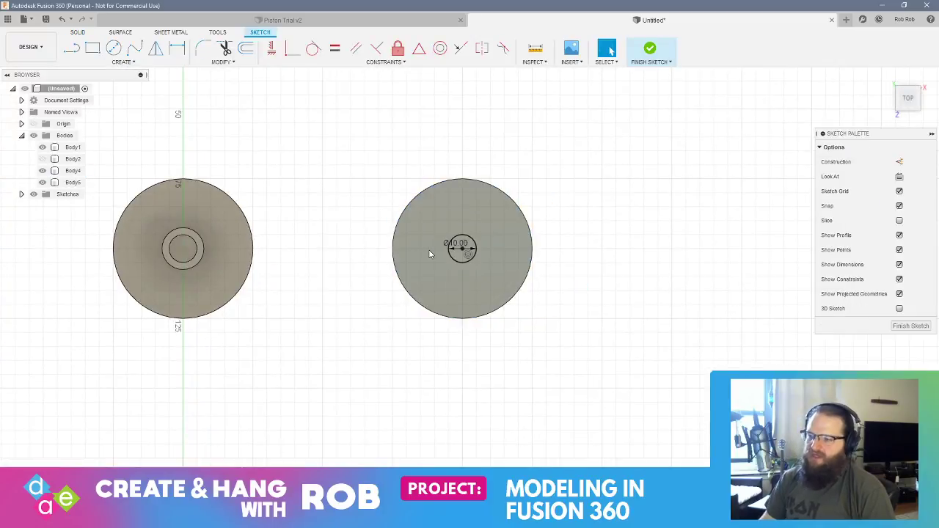
- Extrude the 10 mm circle upward by 10 mm into a central pin joined to the disc
shift+middle_drag(430, 254, 429, 262)
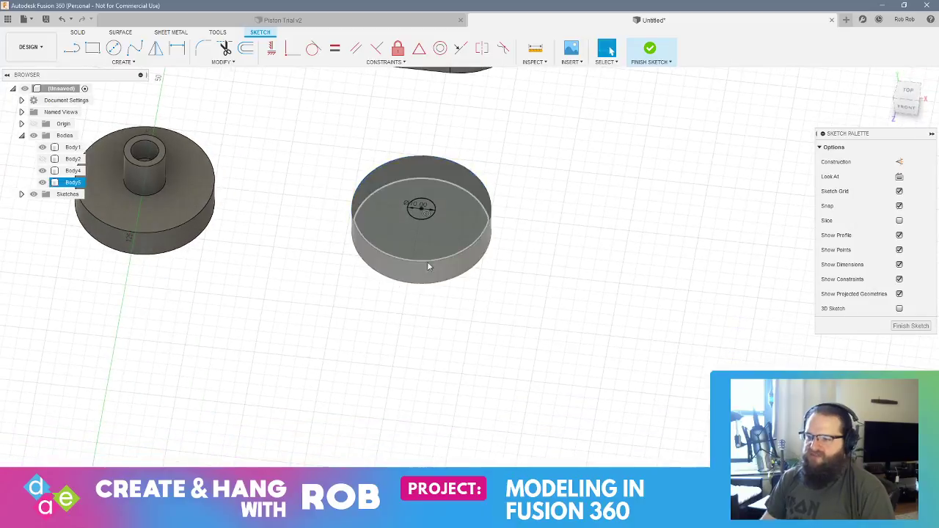
click(418, 213)
right_click(419, 213)
click(456, 203)
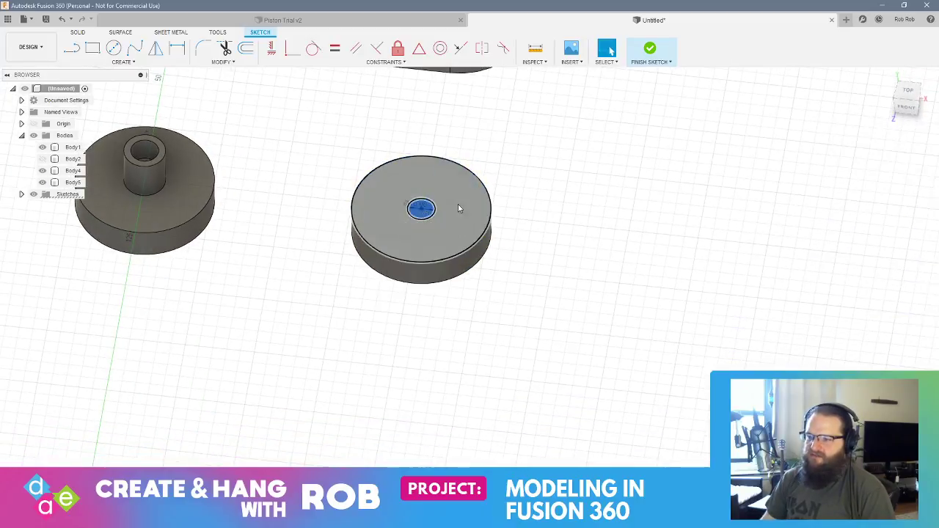
text(10)
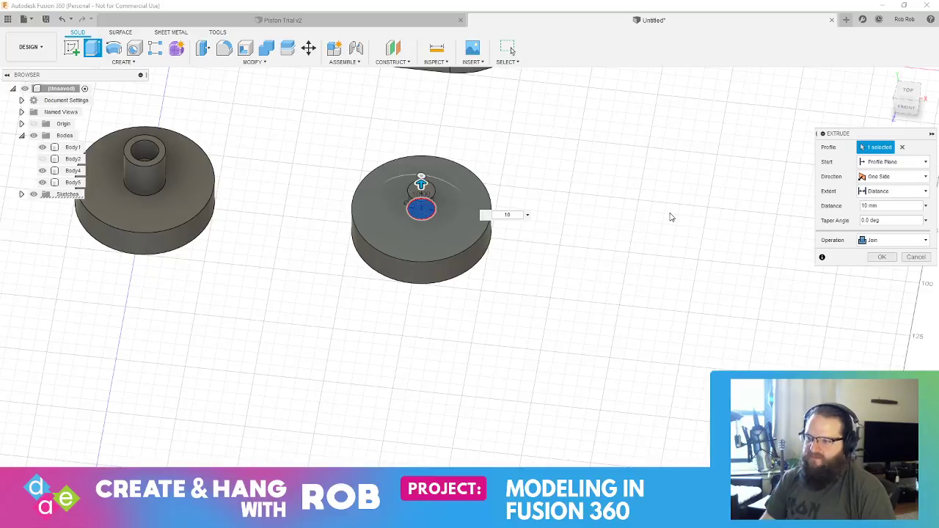
key(Return)
mouse_move(419, 310)
shift+middle_down()
mouse_move(437, 278)
mouse_move(411, 293)
shift+middle_up()
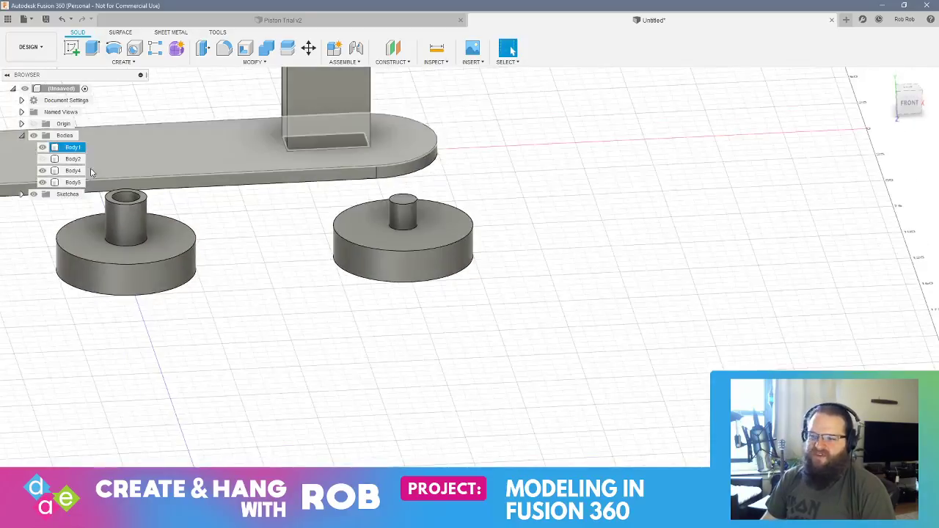
mouse_move(231, 250)
shift+middle_down()
mouse_move(210, 225)
mouse_move(281, 218)
mouse_move(242, 237)
mouse_move(208, 239)
mouse_move(220, 235)
shift+middle_up()
shift+middle_drag(560, 299, 568, 278)
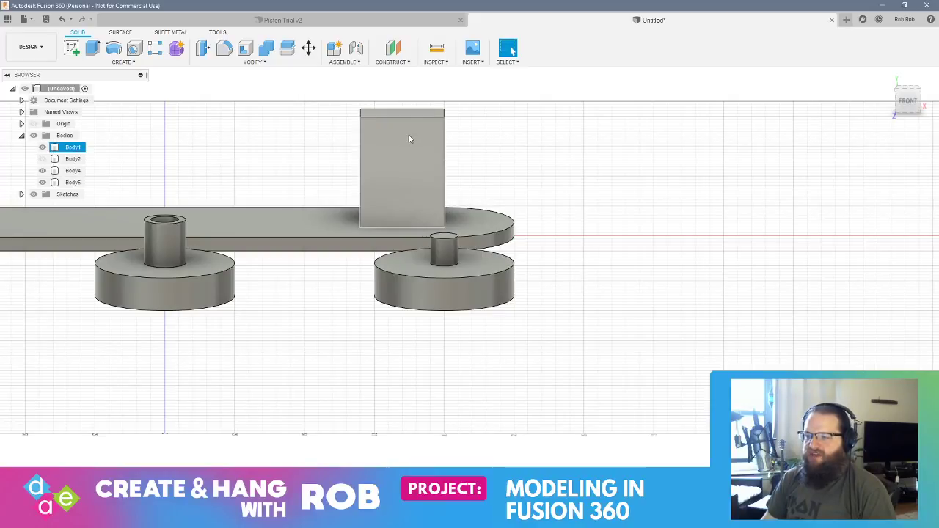
mouse_move(411, 139)
shift+middle_down()
mouse_move(411, 156)
mouse_move(411, 128)
shift+middle_up()
right_click(402, 110)
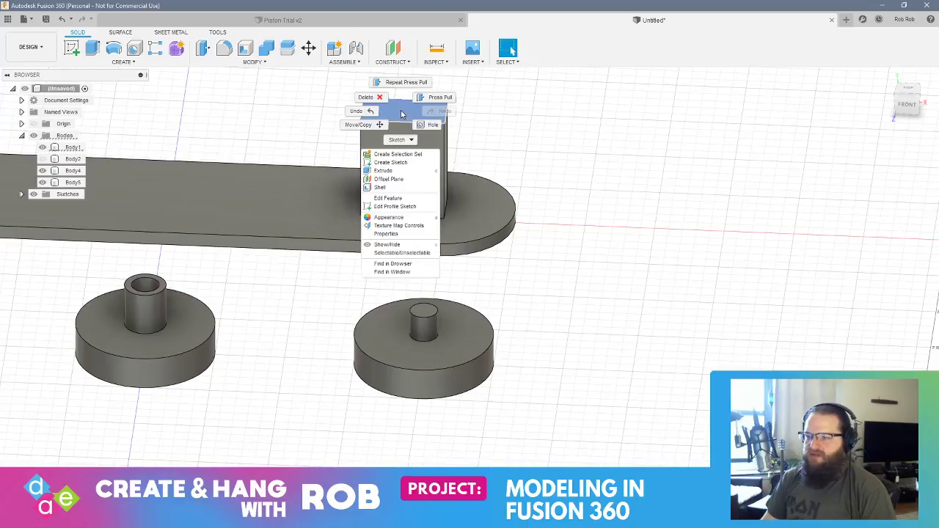
click(437, 95)
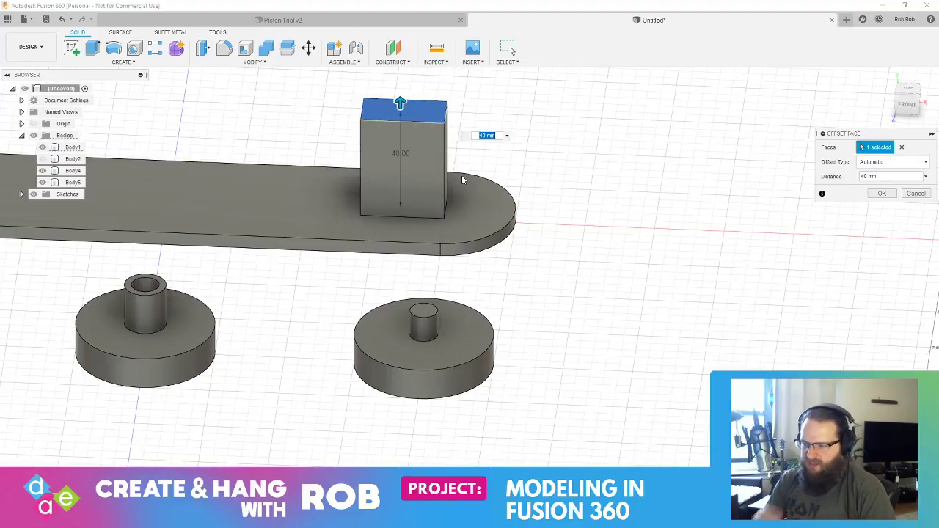
key(BackSpace)
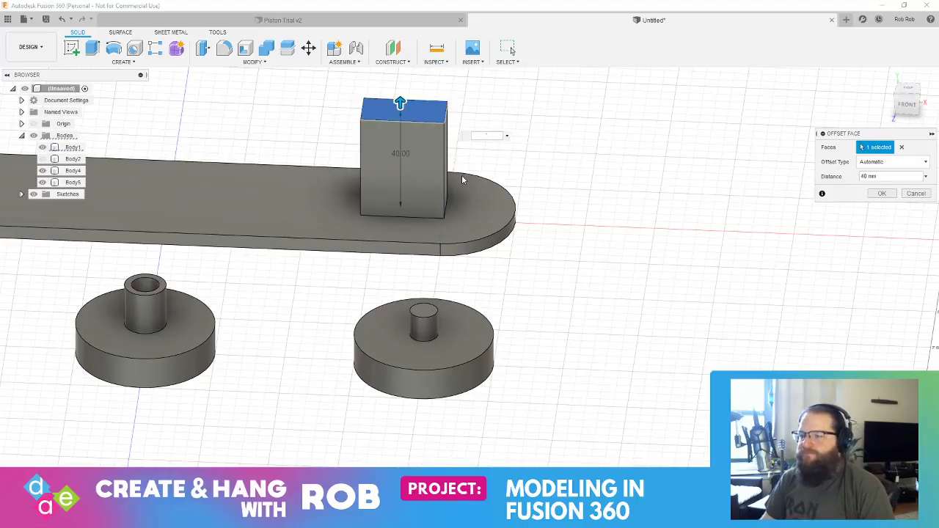
key(Escape)
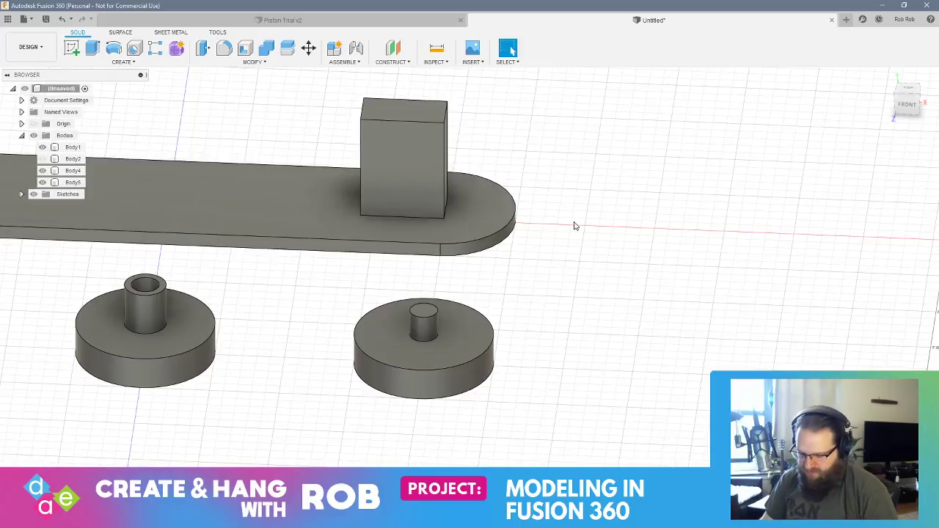
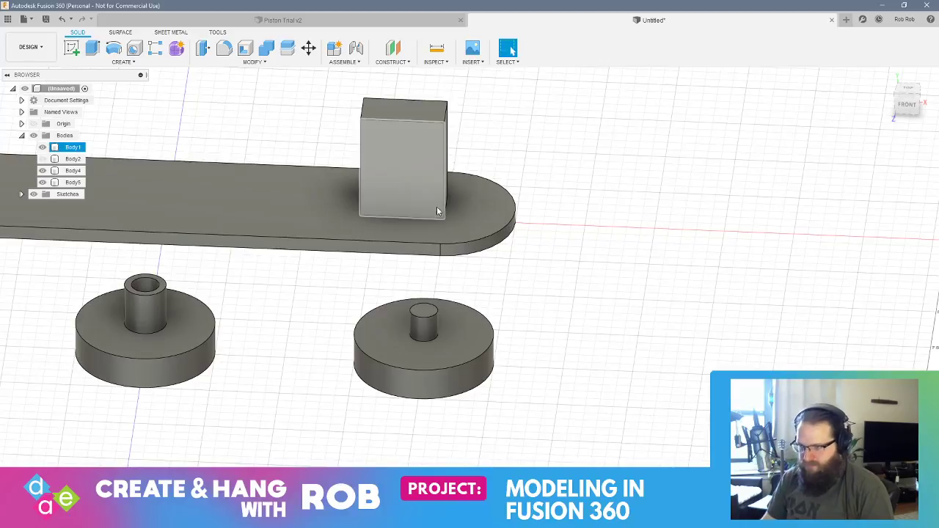
- Align the pin's circular top end on the second disc with the centre of the other disc's hollow post opening
mouse_move(480, 251)
shift+middle_down()
mouse_move(578, 274)
mouse_move(555, 283)
mouse_move(744, 237)
mouse_move(492, 261)
shift+middle_up()
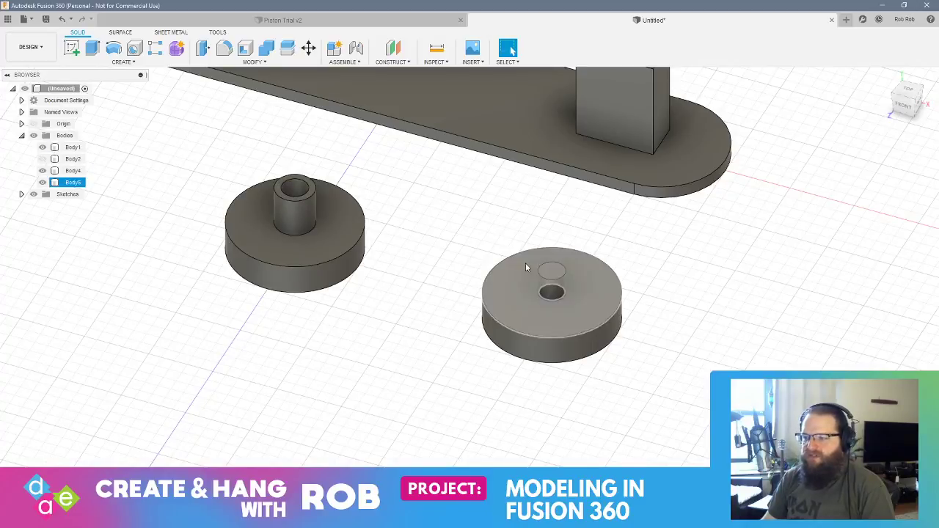
drag(435, 219, 662, 423)
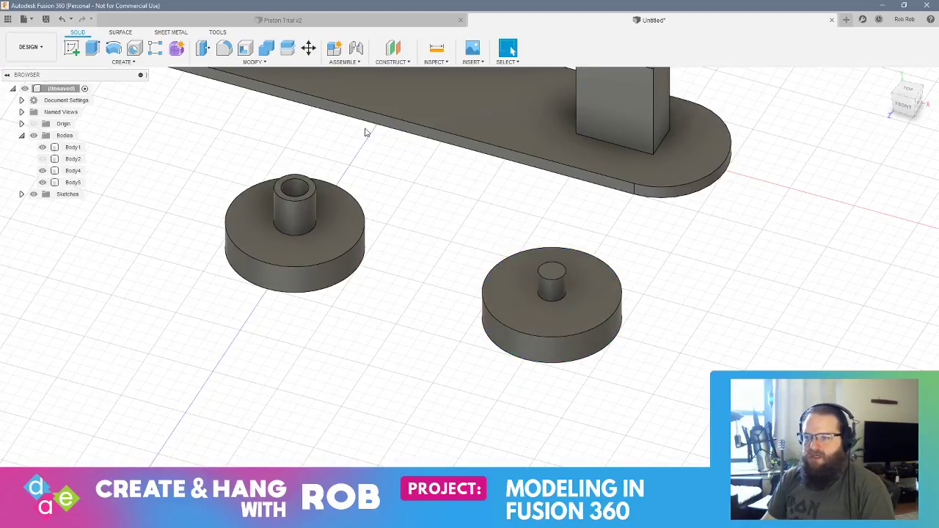
click(252, 62)
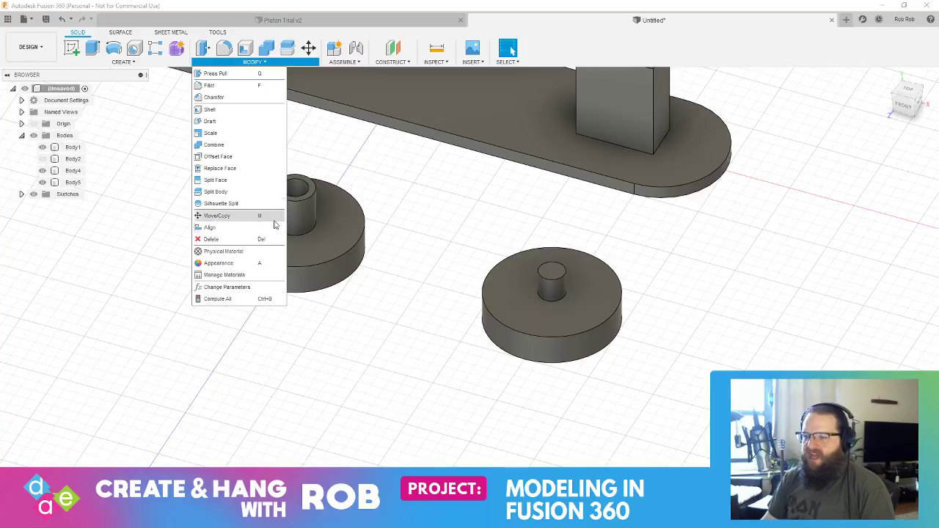
click(240, 231)
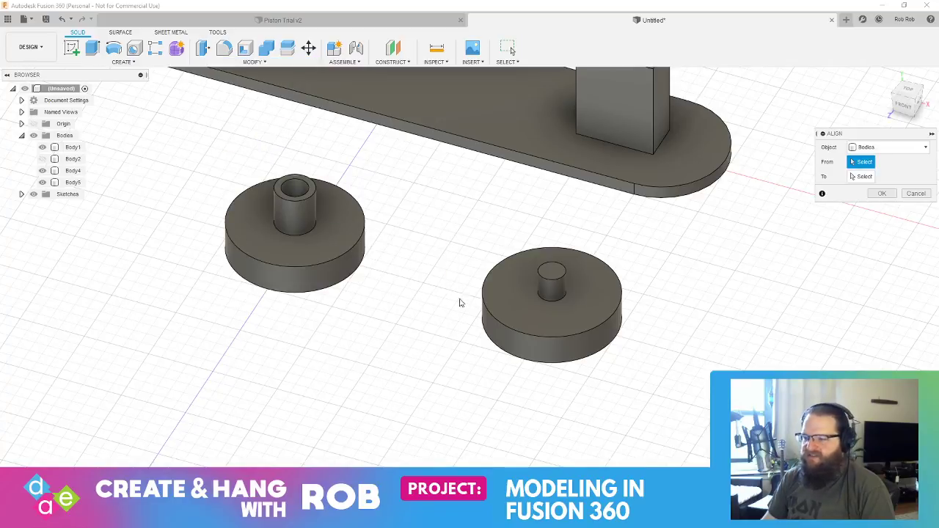
click(550, 271)
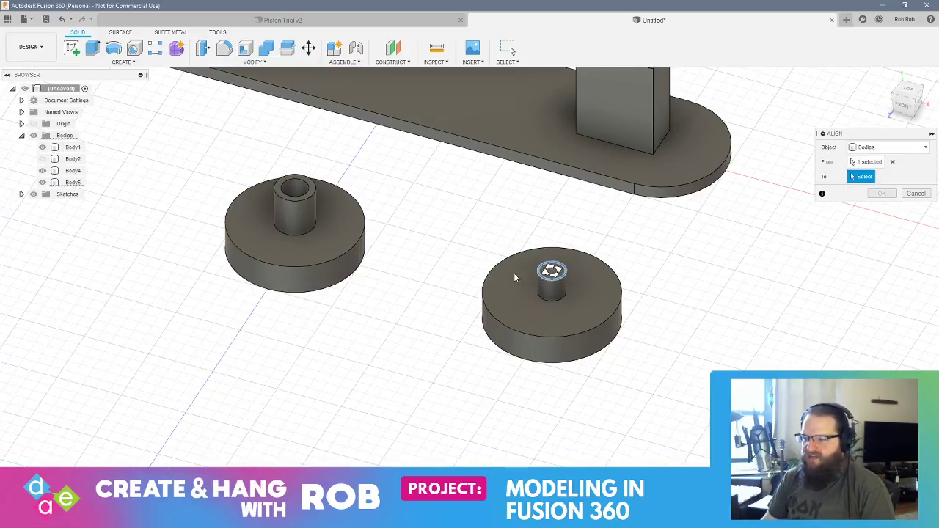
click(296, 193)
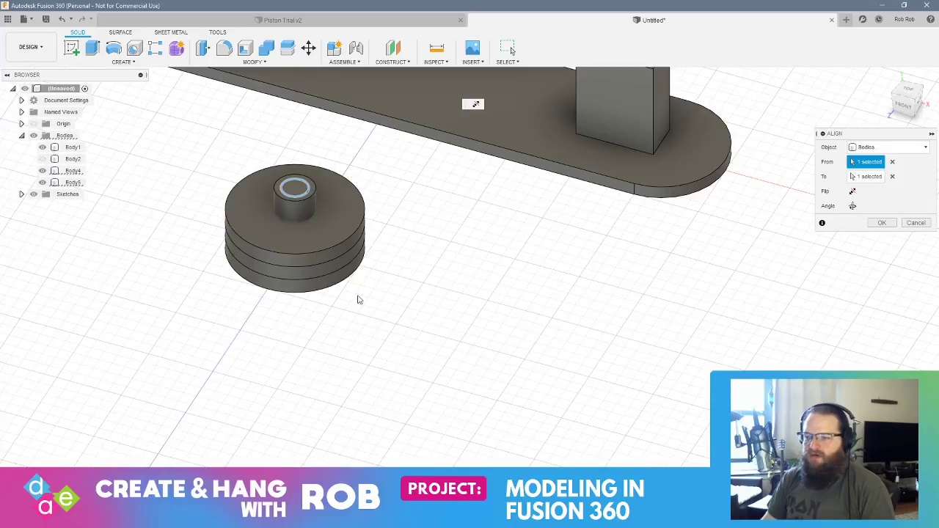
click(74, 186)
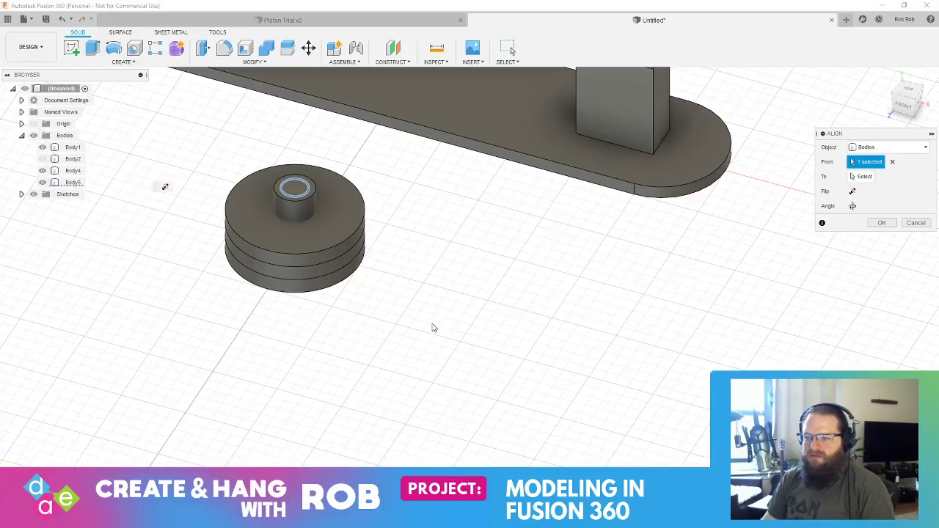
click(880, 224)
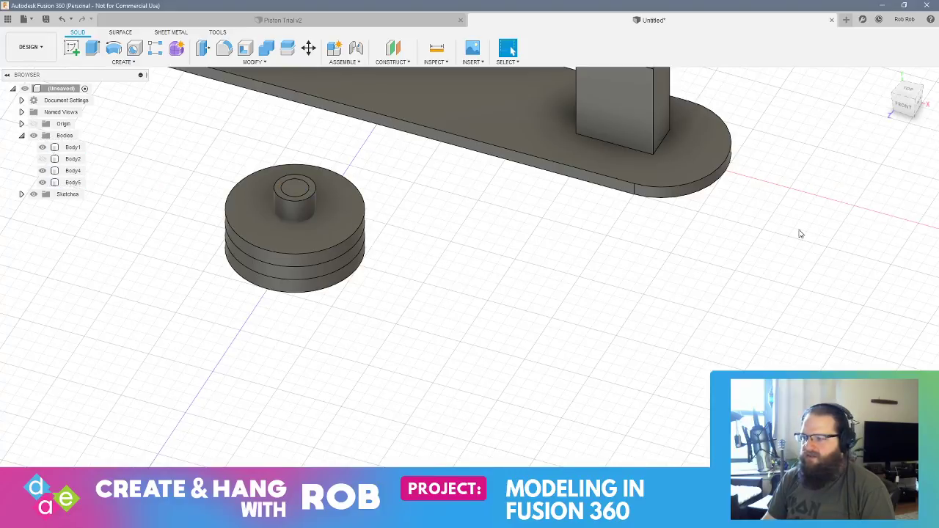
- Rotate the disc with the pin by -180 degrees about Z and move it -55 mm along Y
click(73, 182)
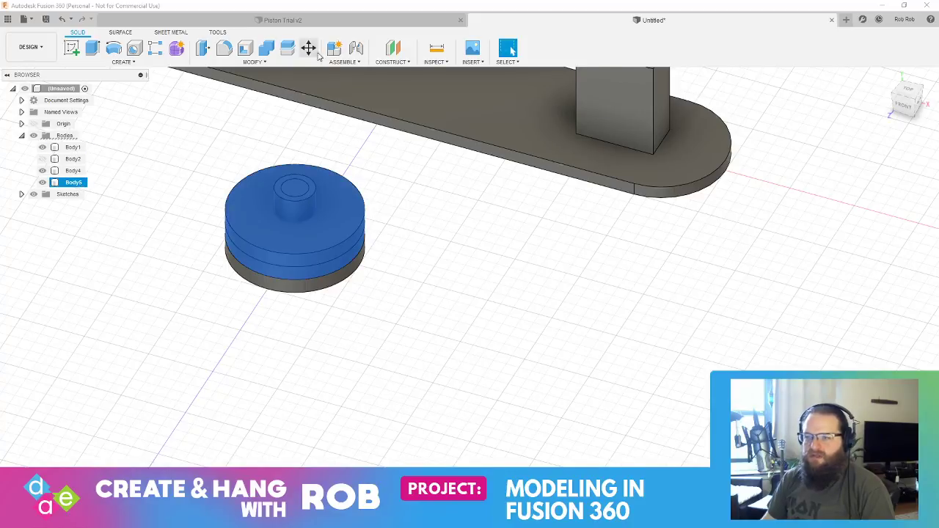
key(m)
drag(268, 150, 257, 303)
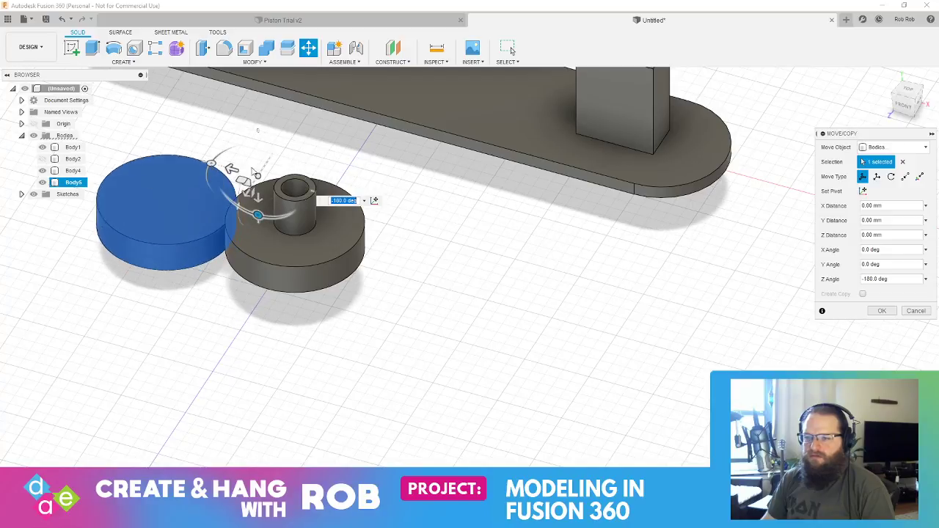
drag(258, 198, 259, 79)
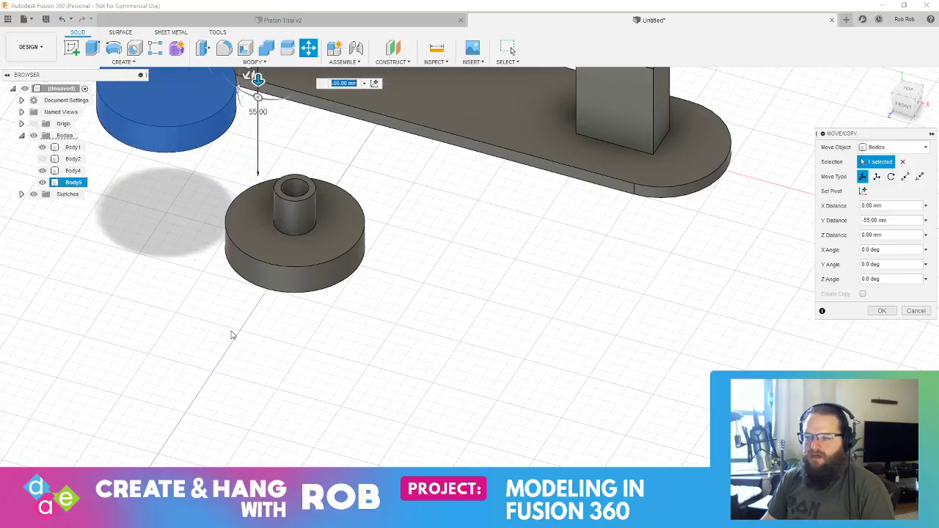
key(Return)
shift+middle_drag(230, 325, 250, 268)
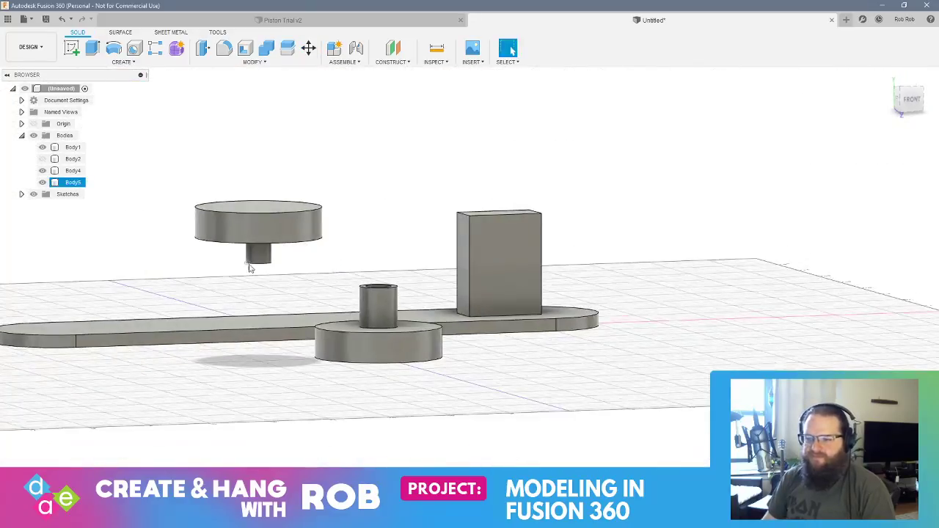
- Align the circular end of the pin on the upper disc with the hollow post opening of the other disc
scroll(260, 271, up, 5)
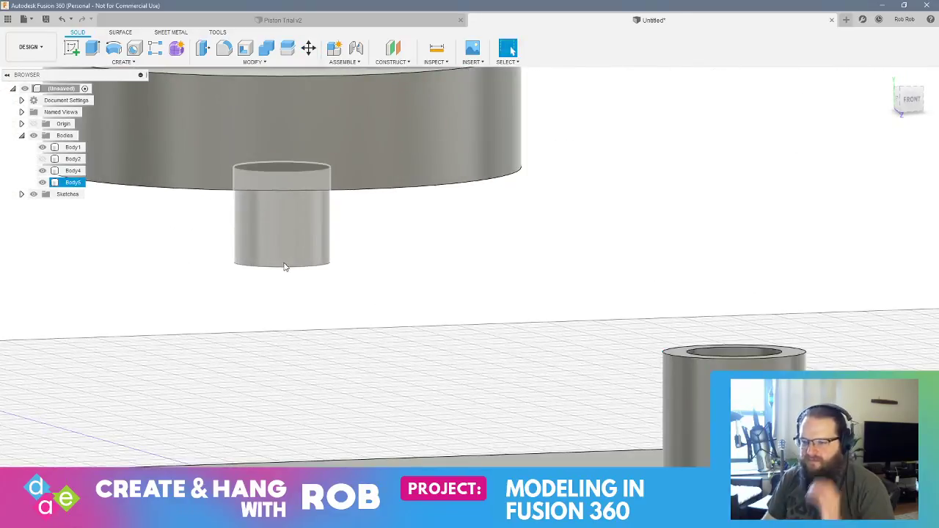
click(265, 49)
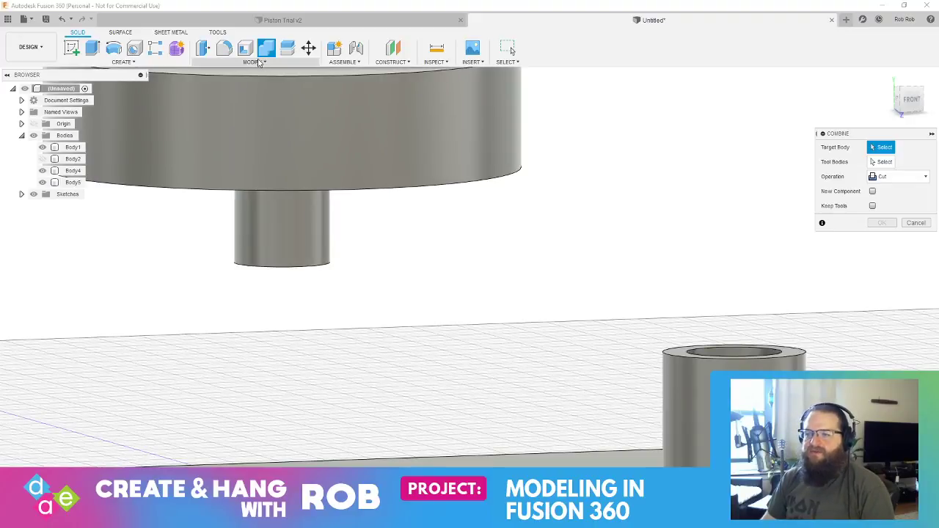
key(Escape)
click(255, 62)
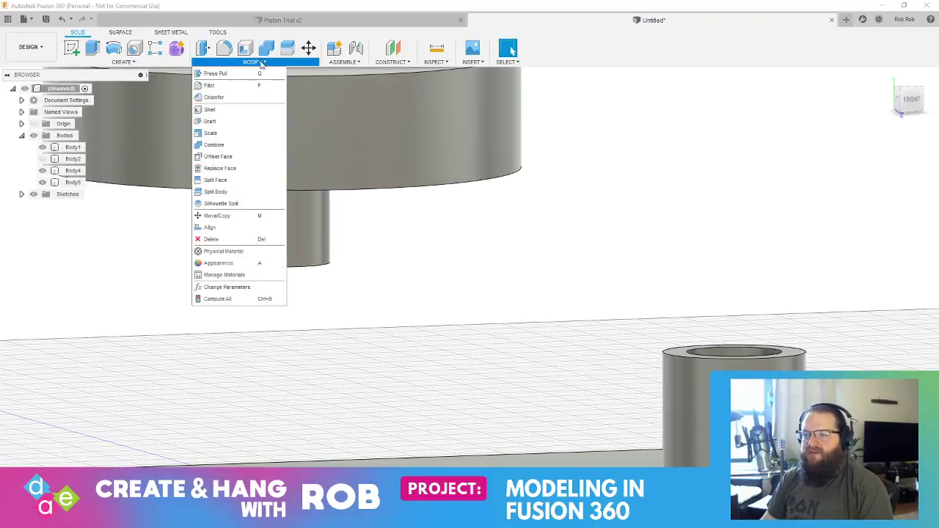
click(243, 232)
click(293, 265)
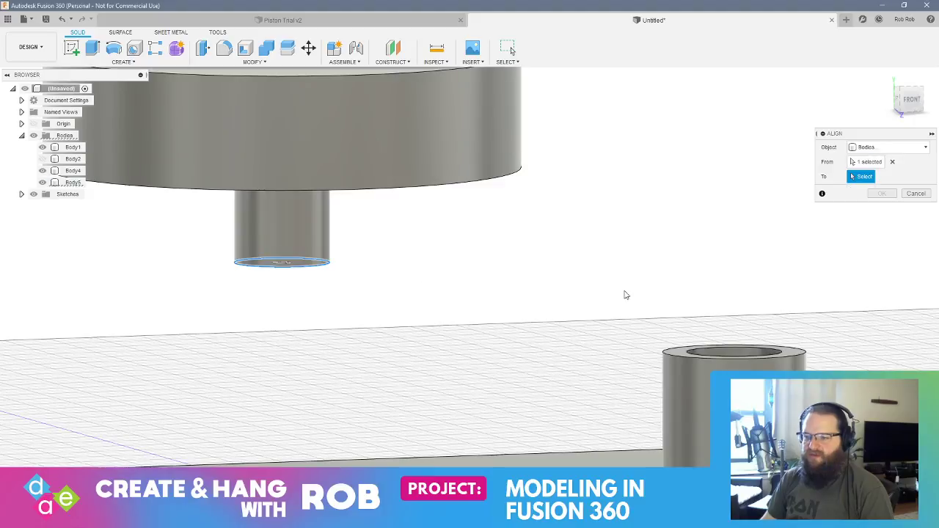
shift+middle_drag(626, 293, 611, 344)
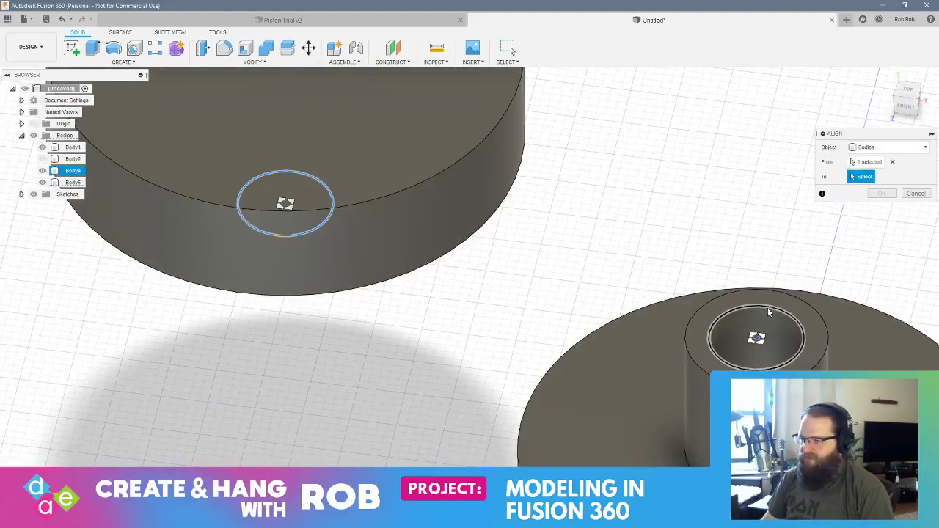
click(769, 309)
shift+middle_drag(819, 333, 719, 287)
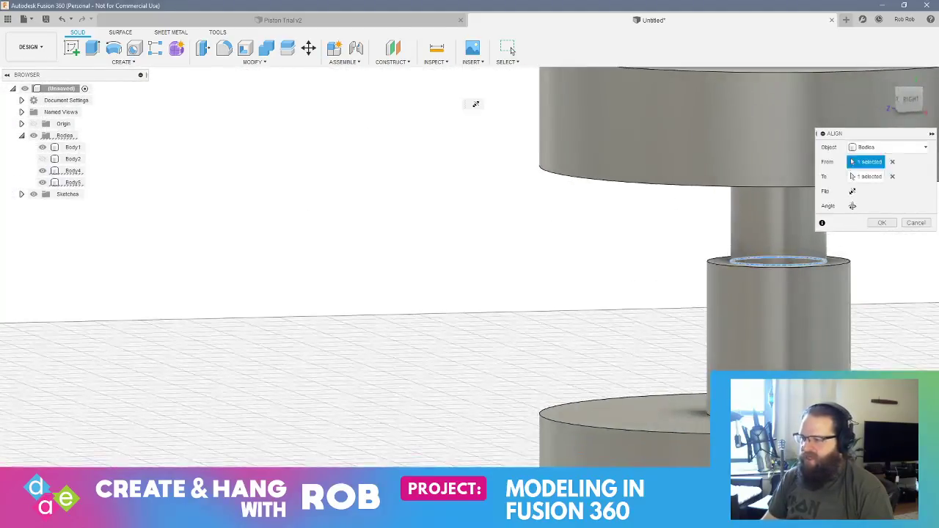
middle_drag(848, 366, 522, 321)
click(880, 222)
scroll(672, 295, down, 2)
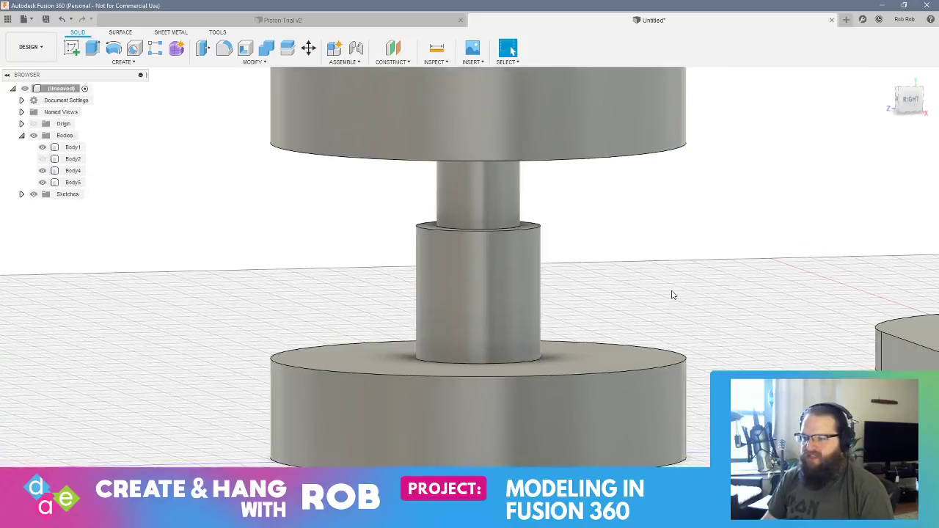
scroll(673, 295, down, 4)
- Move the pin disc -10 mm along Y so its pin slides into the hollow post
click(70, 185)
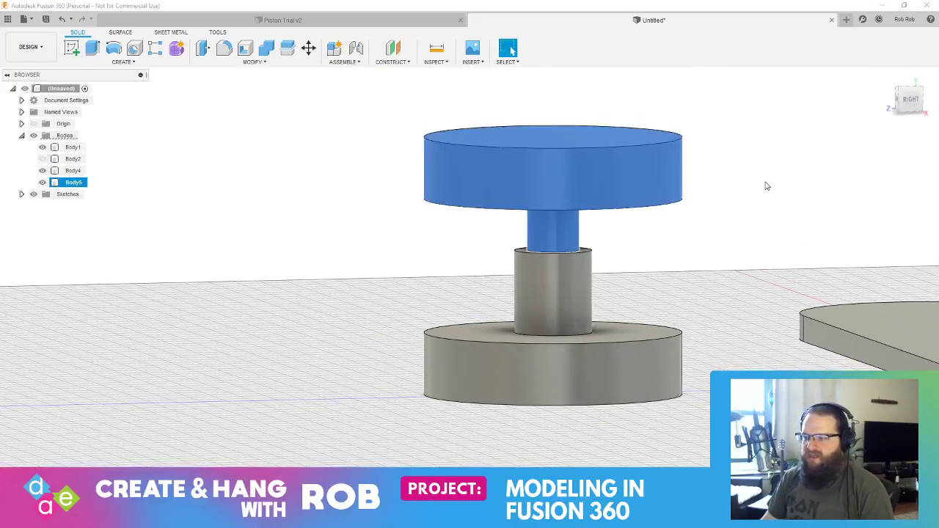
key(m)
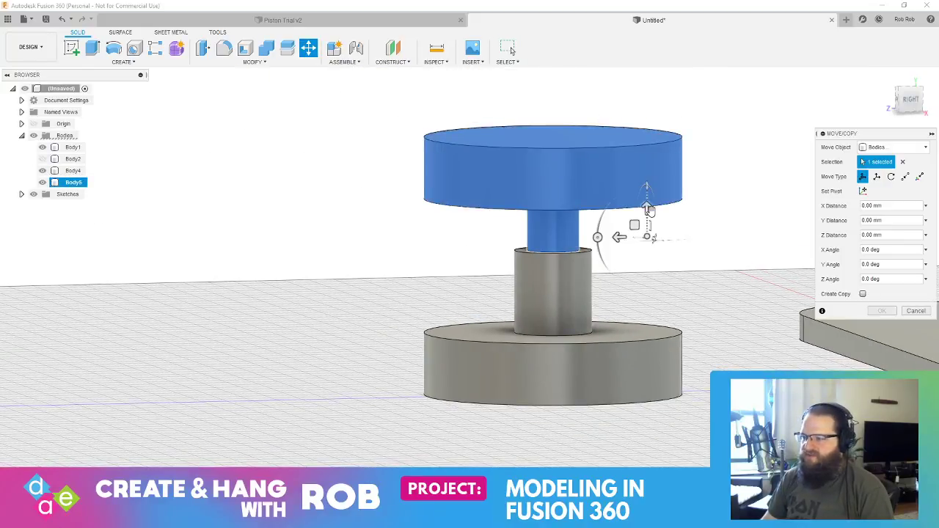
drag(648, 209, 648, 235)
shift+middle_drag(643, 266, 653, 240)
drag(646, 234, 645, 261)
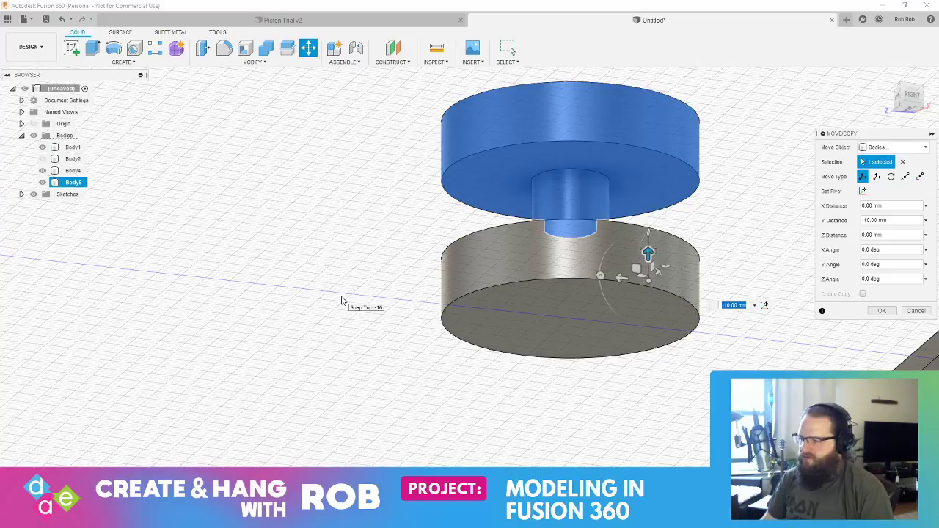
key(Return)
shift+middle_drag(673, 239, 666, 289)
scroll(668, 263, down, 5)
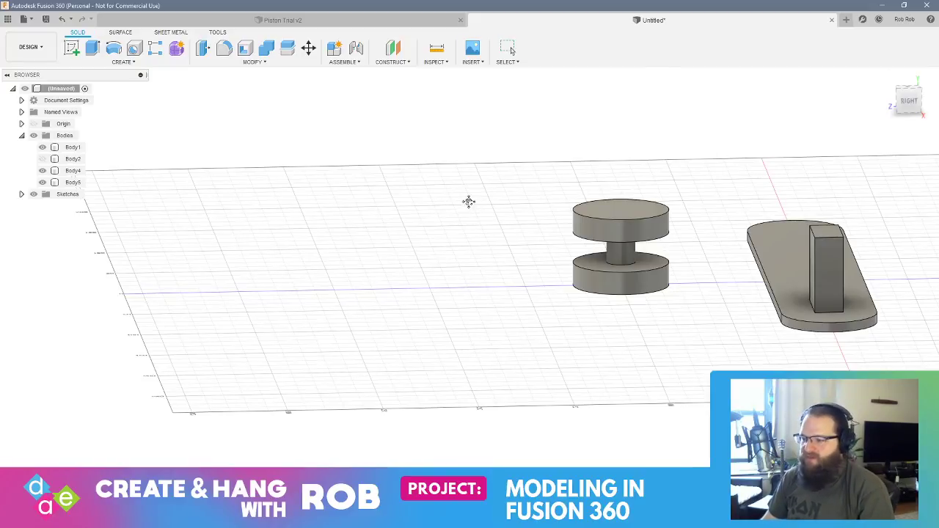
- Select both joined discs and move them together 50 mm upward
shift+middle_drag(468, 201, 408, 235)
drag(377, 197, 625, 384)
middle_drag(569, 348, 573, 320)
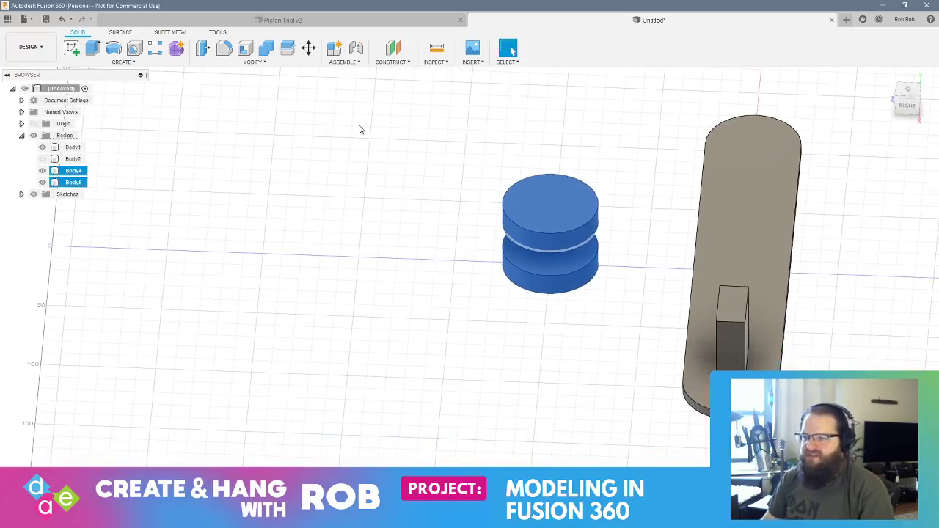
click(308, 49)
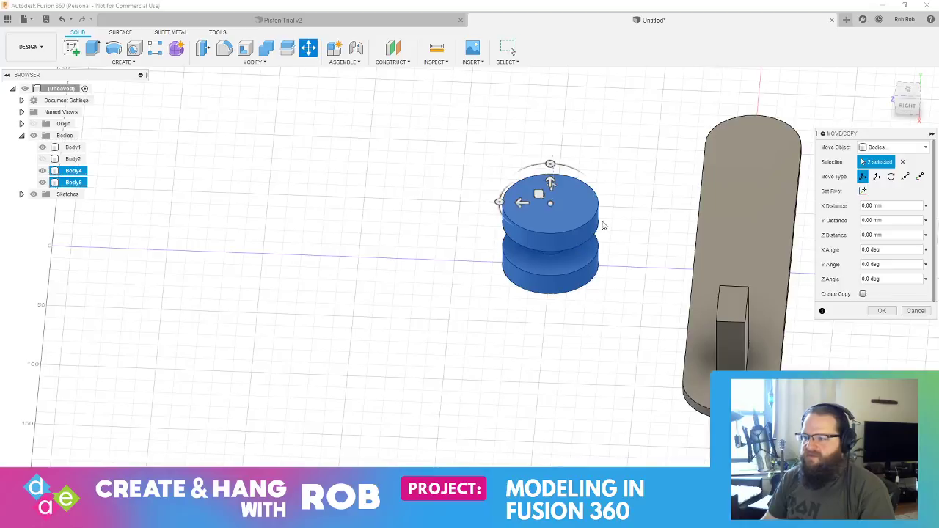
drag(549, 187, 551, 121)
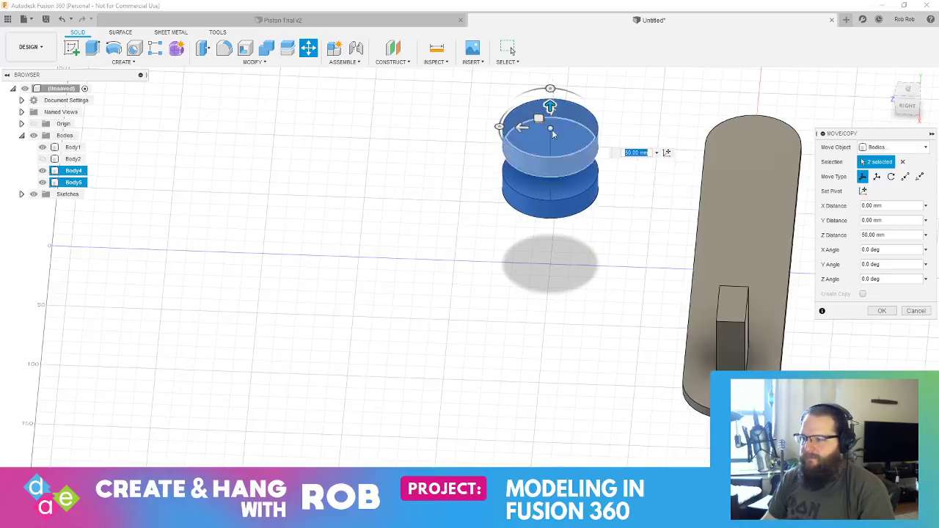
- Rotate the two joined discs onto their edges and move them 80 mm toward the base plate along Z
drag(549, 88, 732, 134)
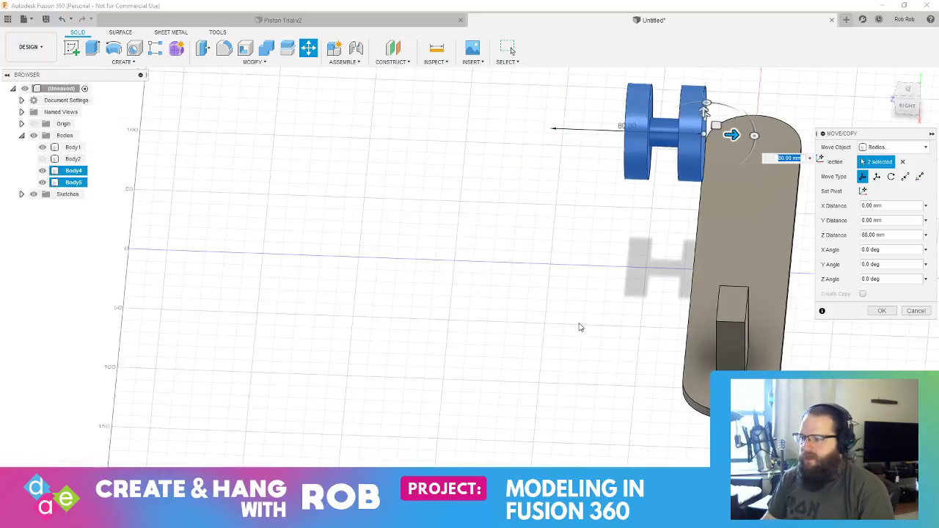
mouse_move(608, 302)
shift+middle_down()
mouse_move(577, 291)
mouse_move(610, 277)
mouse_move(592, 281)
mouse_move(610, 285)
shift+middle_up()
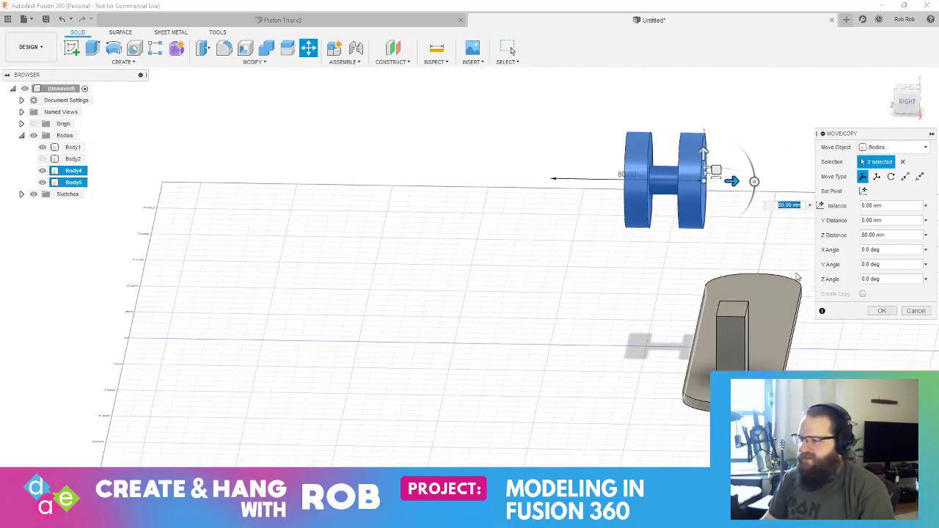
click(883, 311)
shift+middle_drag(839, 315, 656, 230)
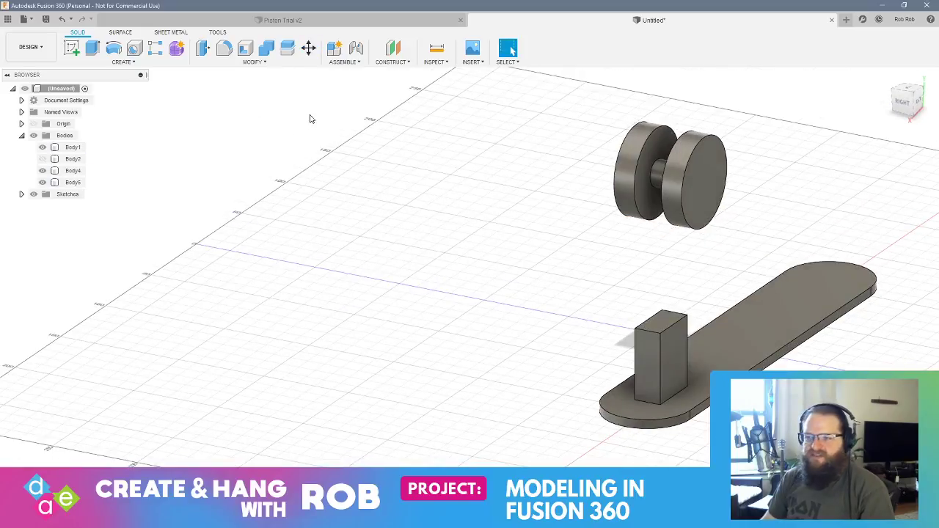
- Try to align the hollow-post disc's inner circular edge with the top edge of the support block
click(254, 62)
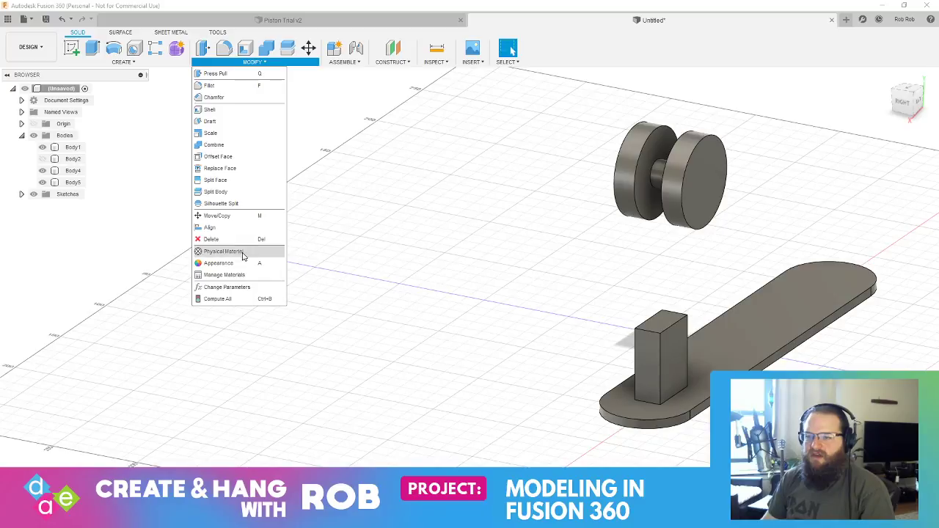
click(210, 228)
click(658, 223)
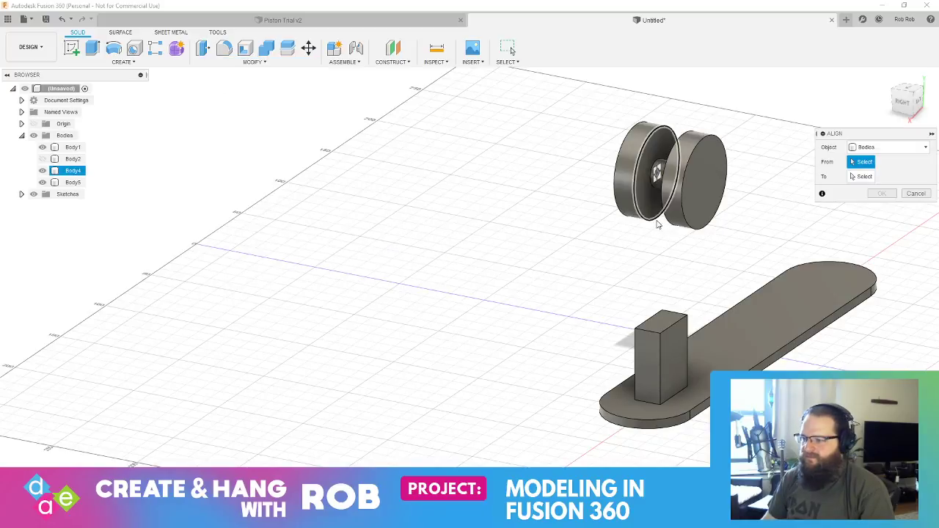
click(646, 327)
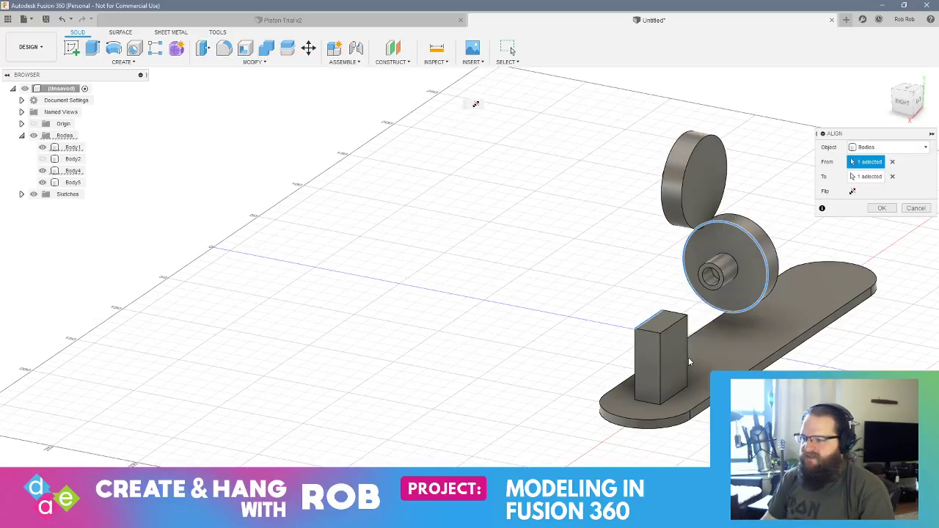
click(511, 50)
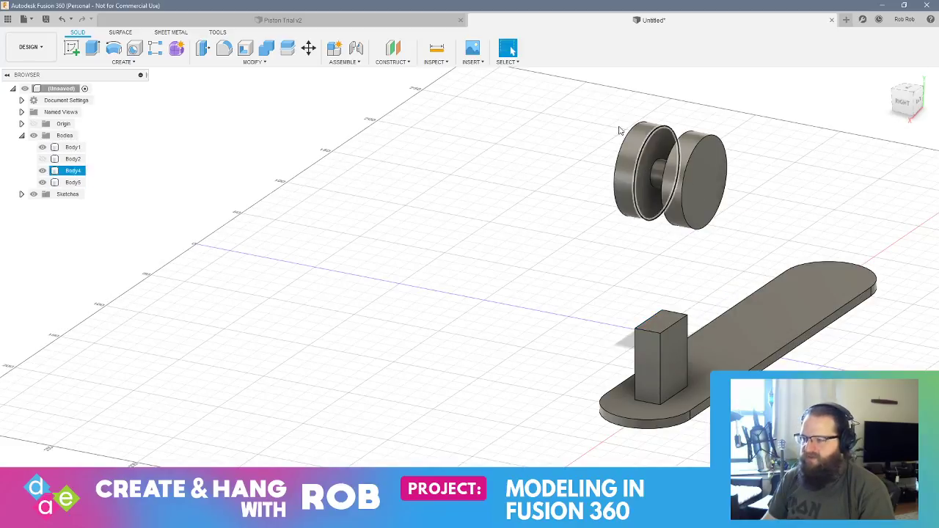
drag(582, 102, 771, 262)
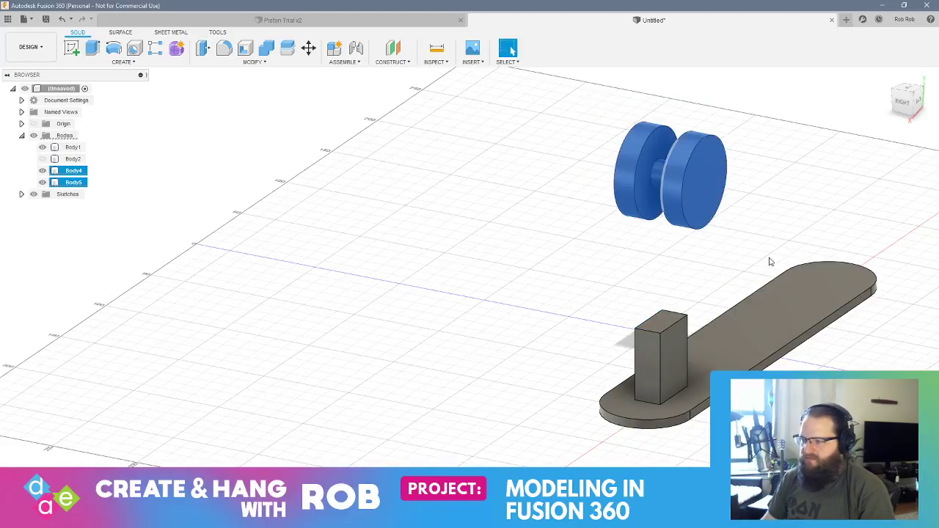
click(267, 71)
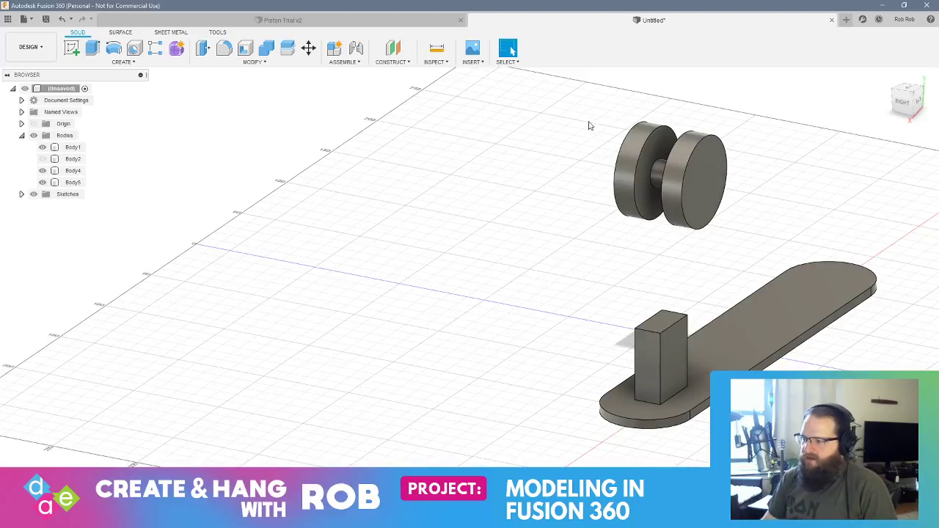
shift+middle_drag(575, 124, 586, 133)
- Move both discs together -50 mm along Z, toward the support block end of the base plate
drag(564, 105, 737, 256)
right_click(72, 187)
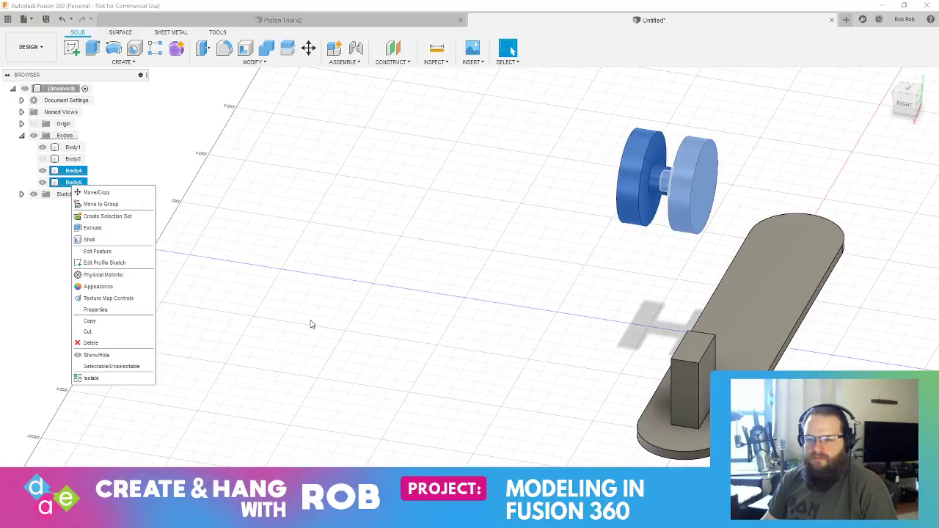
click(390, 242)
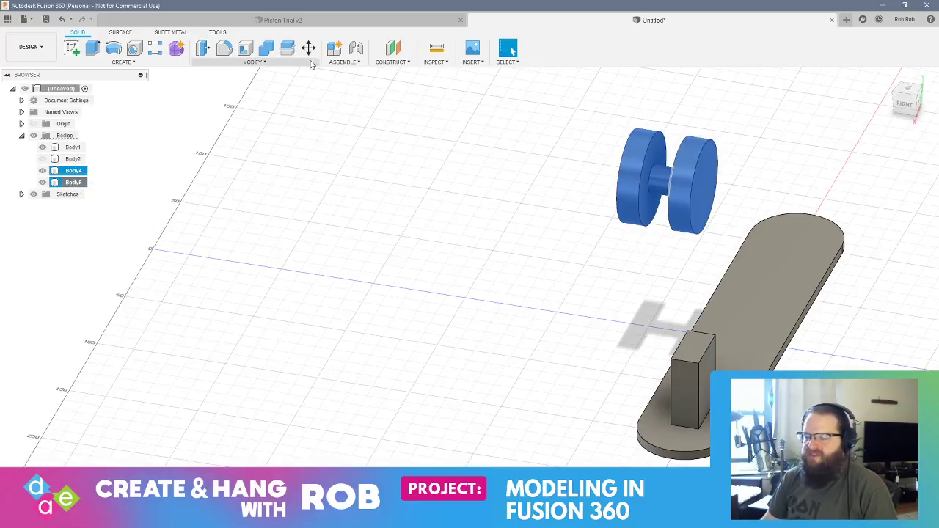
key(m)
drag(710, 229, 723, 319)
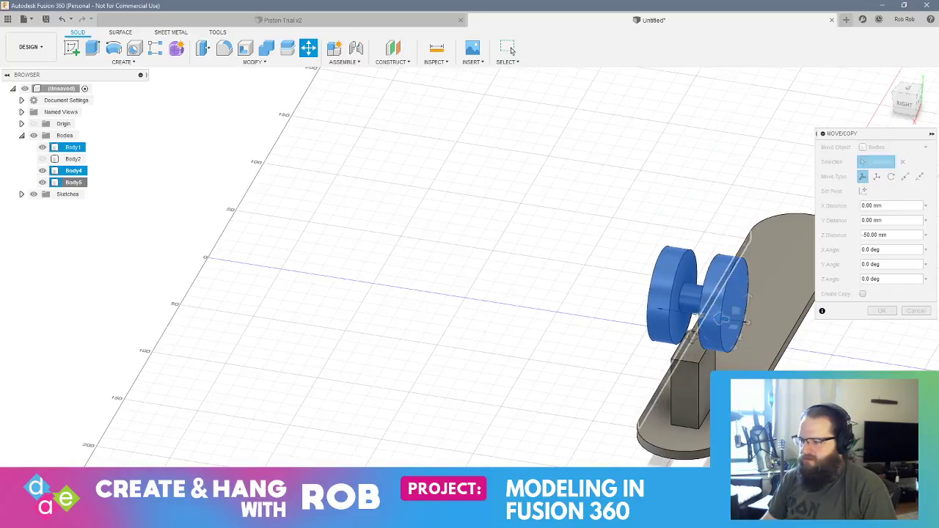
shift+middle_drag(723, 319, 599, 383)
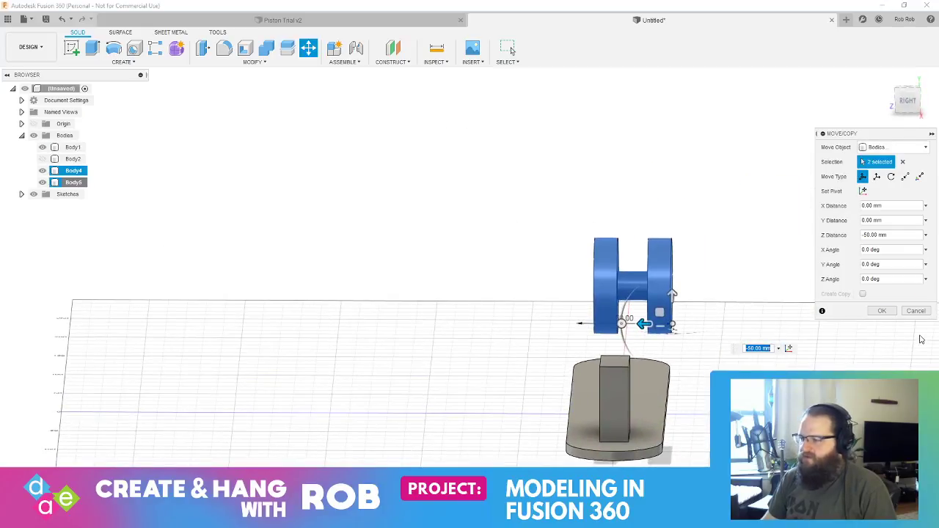
click(883, 311)
shift+middle_drag(242, 242, 155, 250)
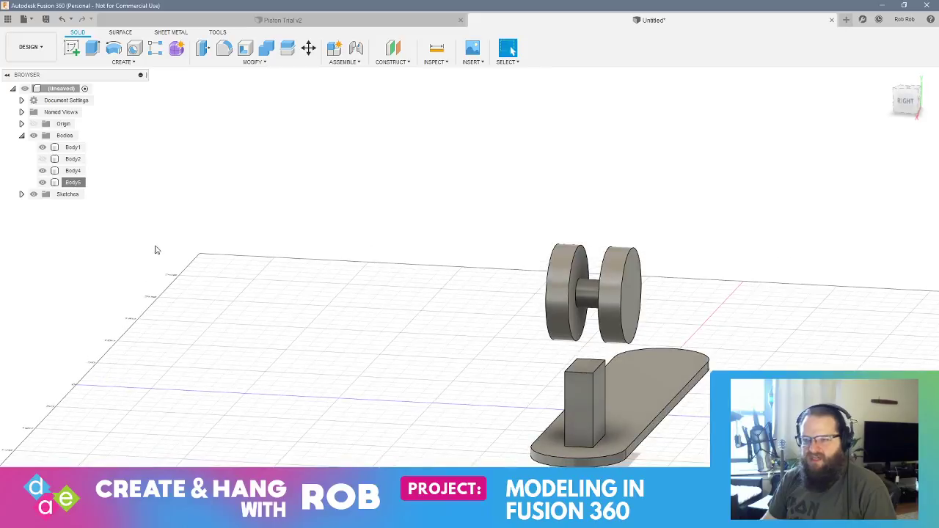
- Try again to align the hollow-post disc's inner rim with the support block's top edge from the discs' new position
click(289, 67)
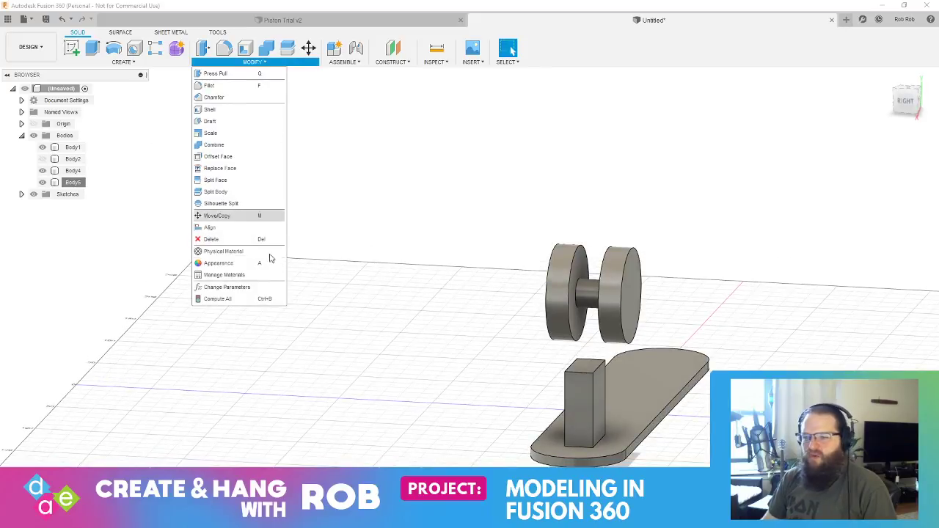
click(211, 227)
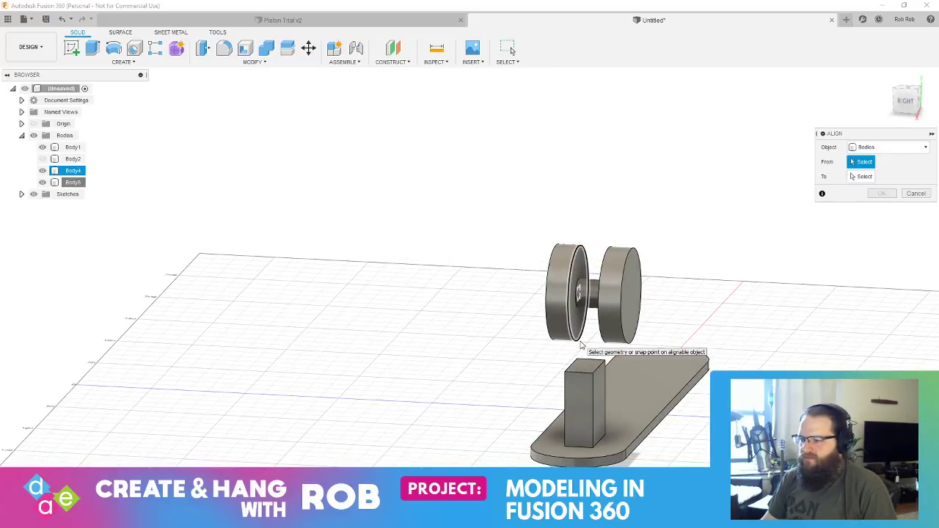
click(571, 342)
click(569, 372)
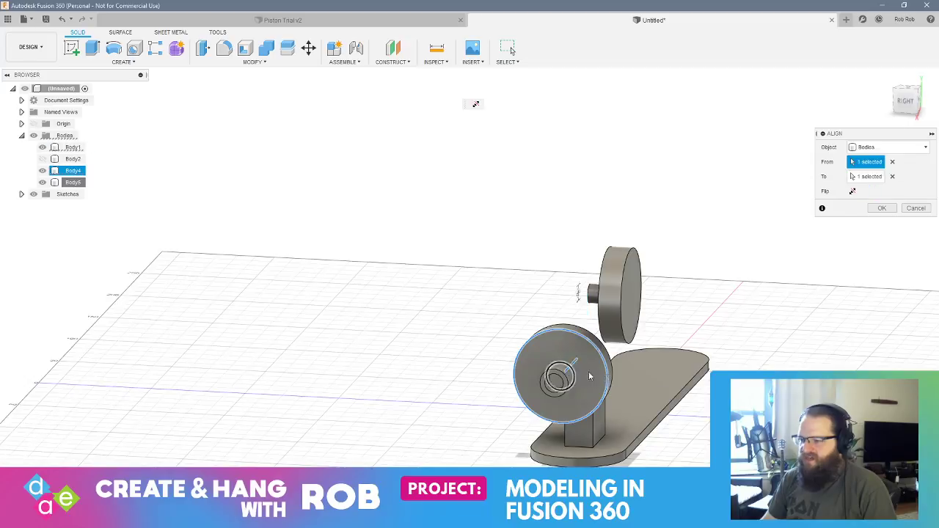
shift+middle_drag(596, 388, 575, 338)
key(Return)
key(Escape)
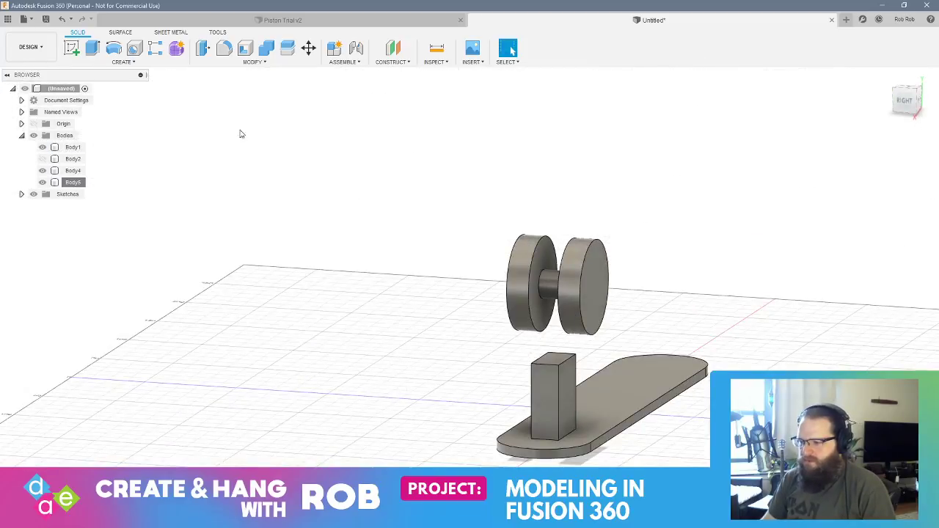
- Align the outer circular edge of the hollow-post disc's inner face with the support block's top edge
click(270, 63)
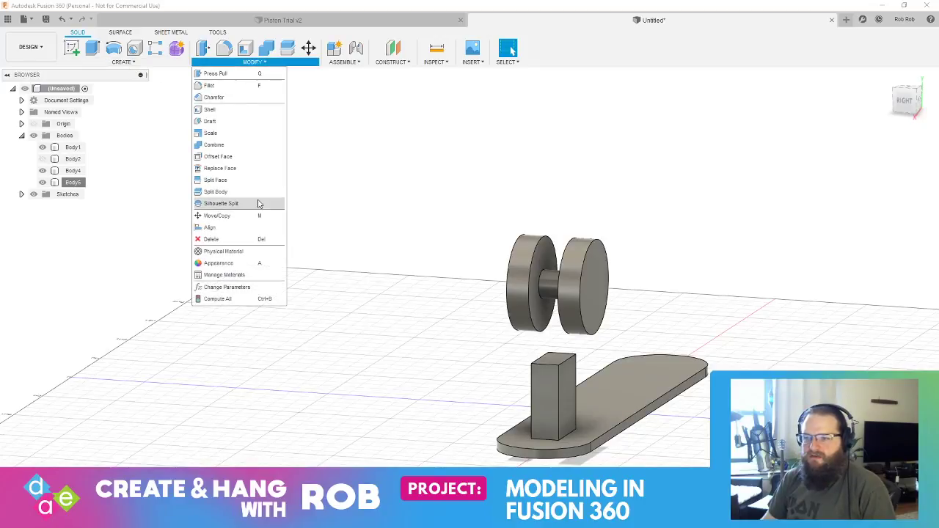
click(245, 229)
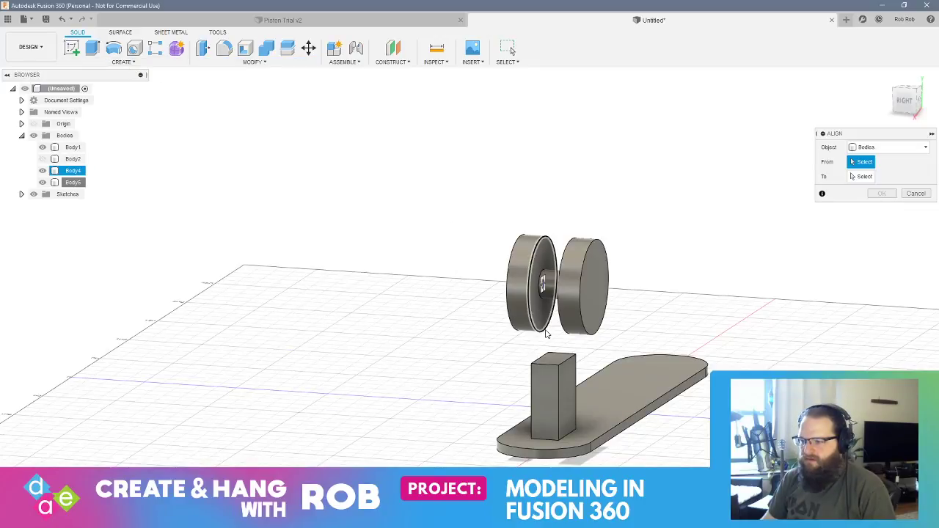
click(546, 330)
shift+middle_drag(501, 386, 660, 398)
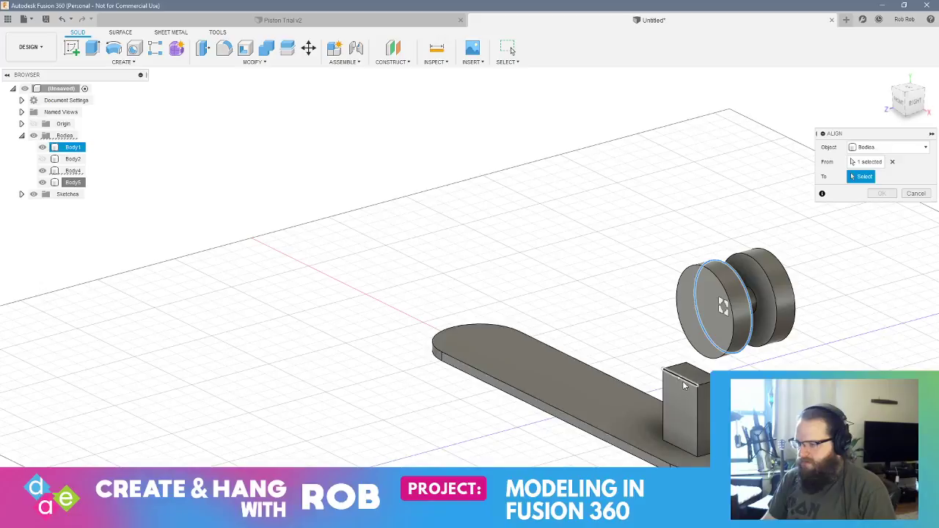
click(681, 380)
shift+middle_drag(476, 102, 411, 74)
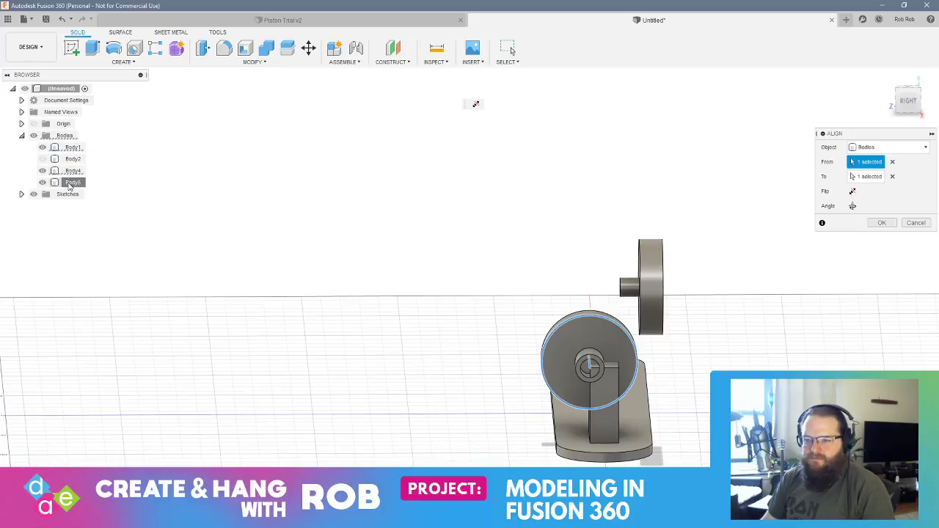
click(71, 184)
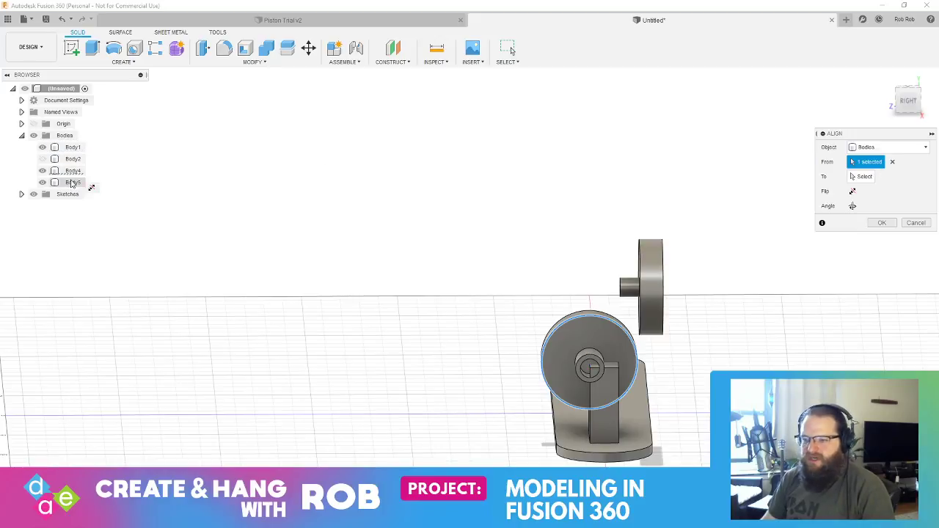
click(883, 223)
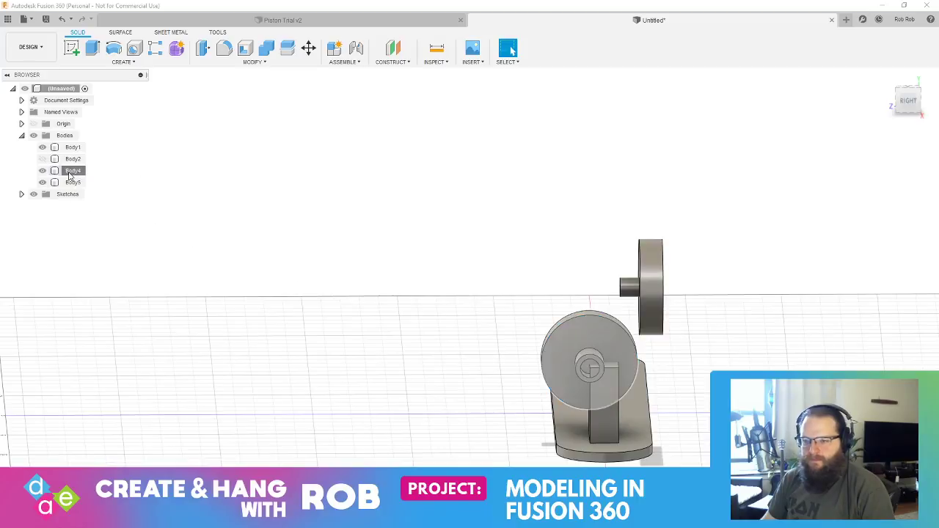
- Rotate the hollow-post disc so its post points across the base plate's width and move it -50 mm along X
click(73, 170)
click(308, 48)
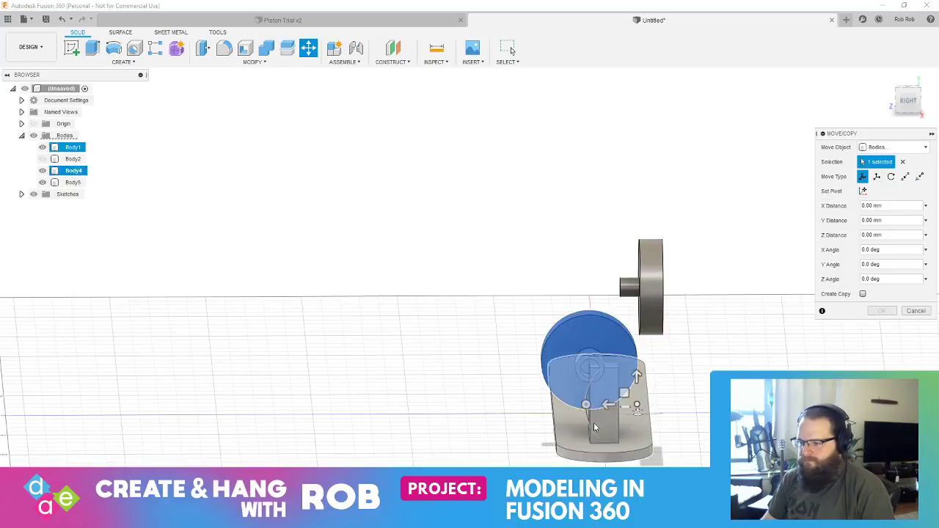
shift+middle_drag(572, 323, 493, 204)
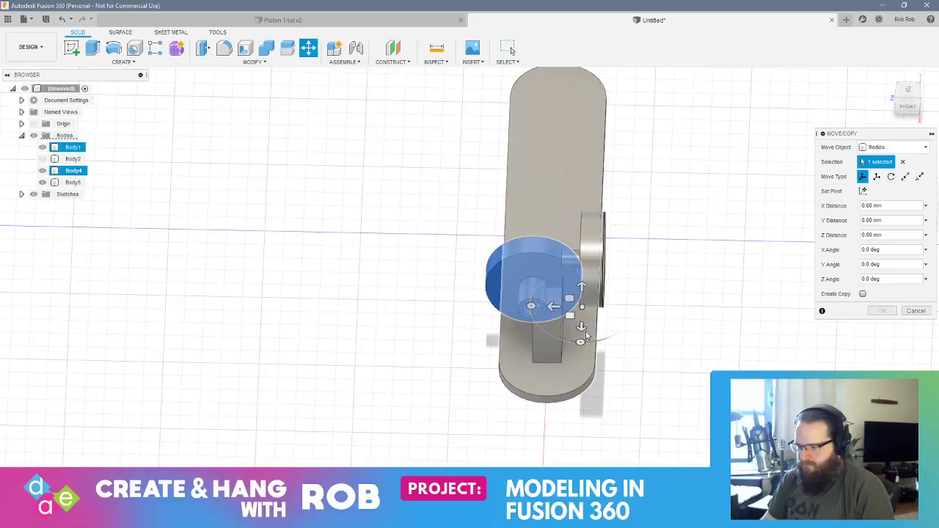
drag(580, 342, 534, 312)
shift+middle_drag(558, 330, 719, 331)
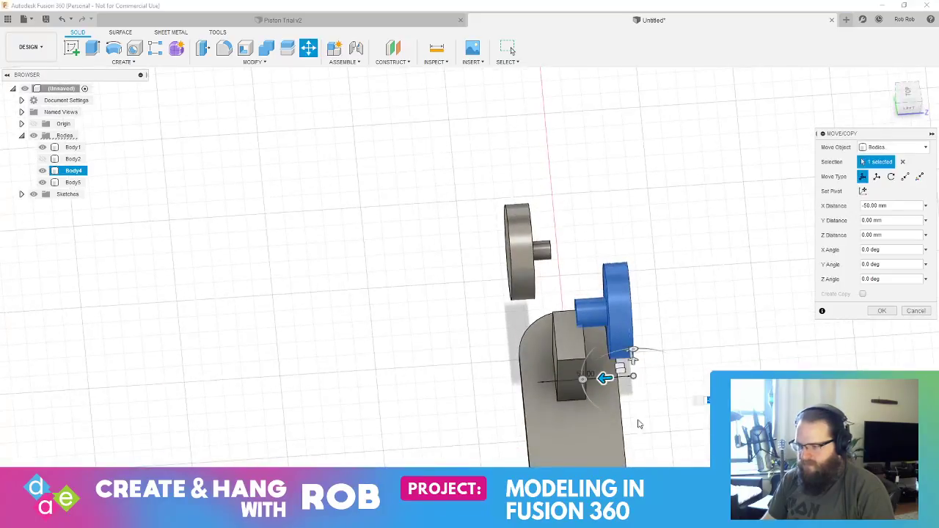
- Shift the hollow-post disc -15 mm along Z relative to the support block
middle_drag(635, 373, 591, 345)
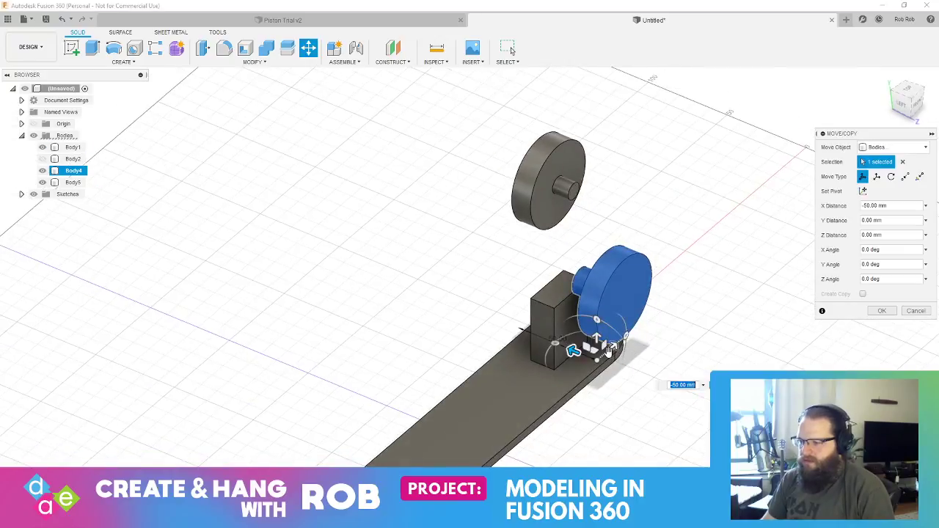
drag(598, 340, 597, 357)
shift+middle_drag(596, 360, 636, 379)
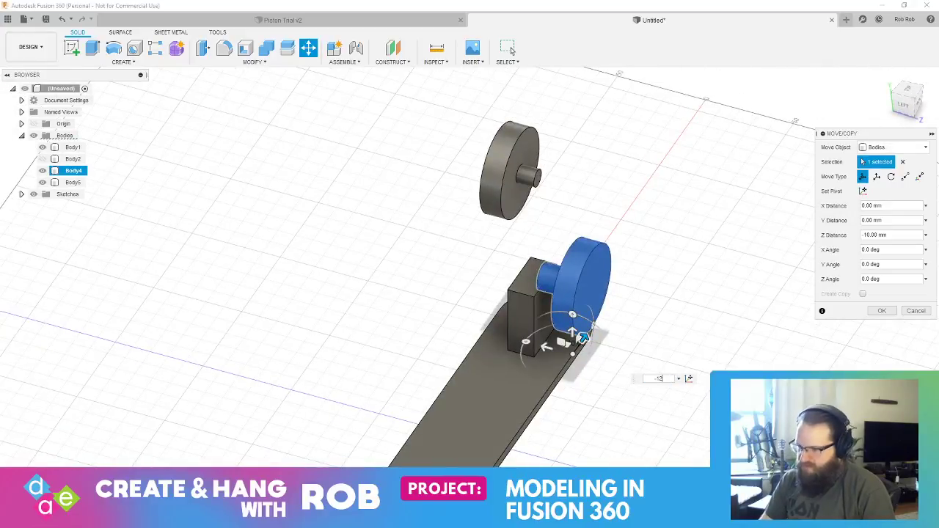
key(Return)
shift+middle_drag(403, 315, 445, 306)
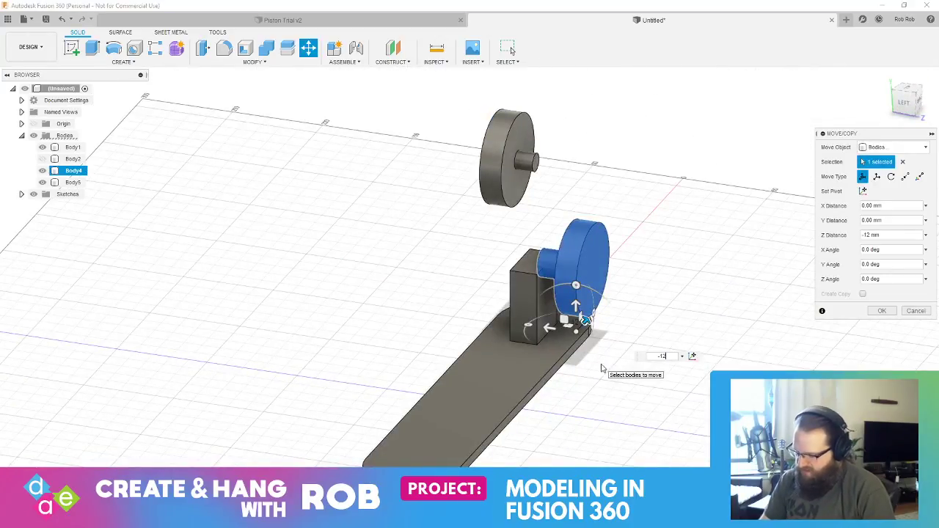
key(Return)
shift+middle_drag(584, 353, 564, 315)
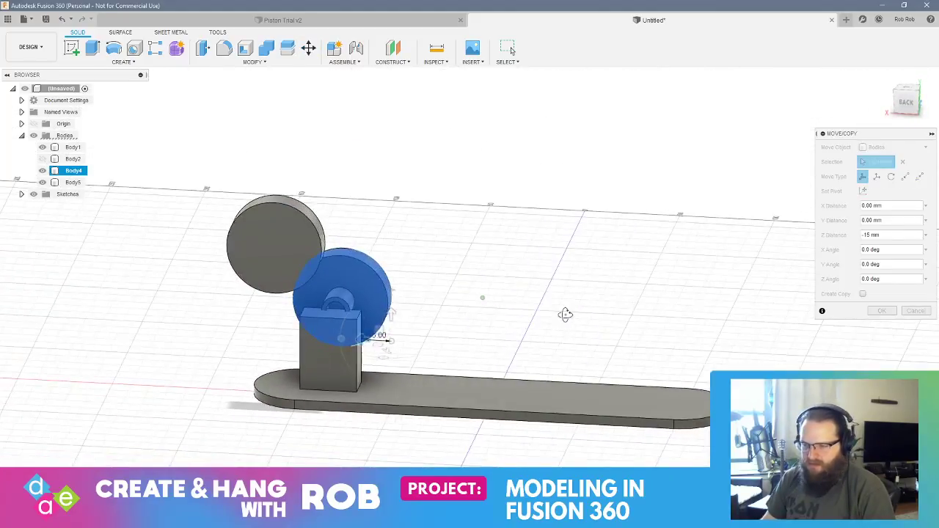
key(Return)
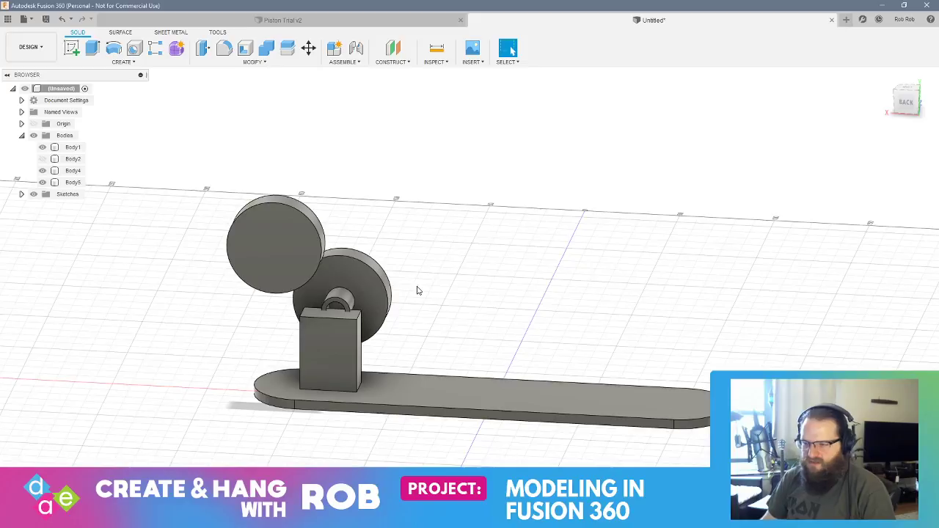
- Move the hollow-post disc 70 mm along X, clear of the support block and beyond the base plate's end
click(73, 170)
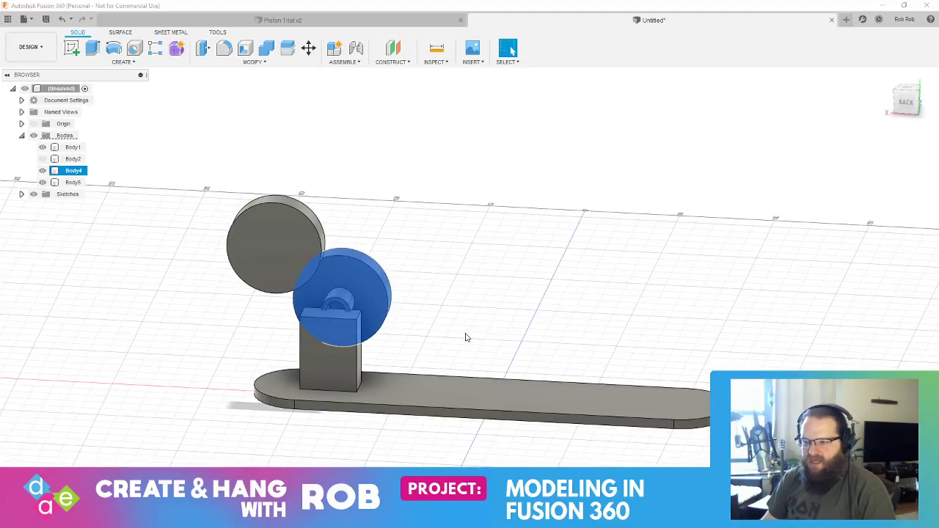
click(309, 49)
drag(348, 357, 203, 349)
drag(224, 338, 242, 338)
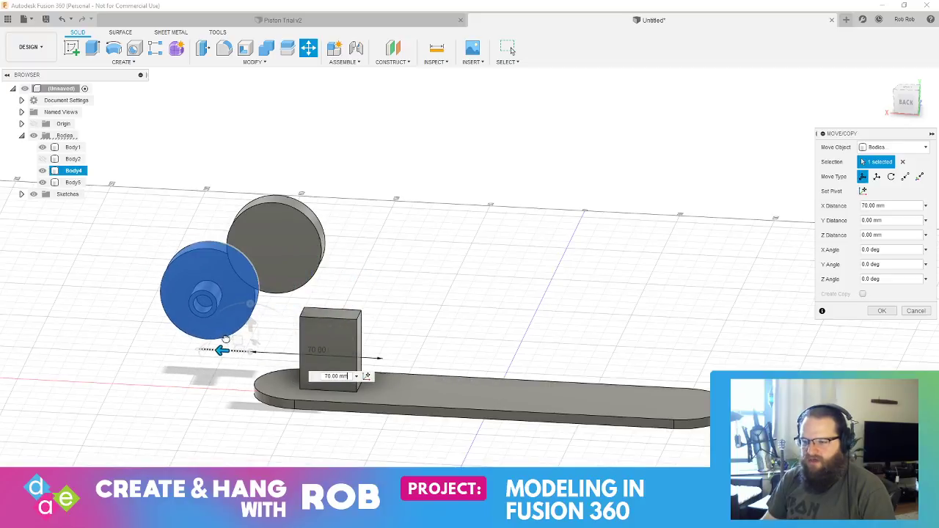
shift+middle_drag(545, 350, 573, 339)
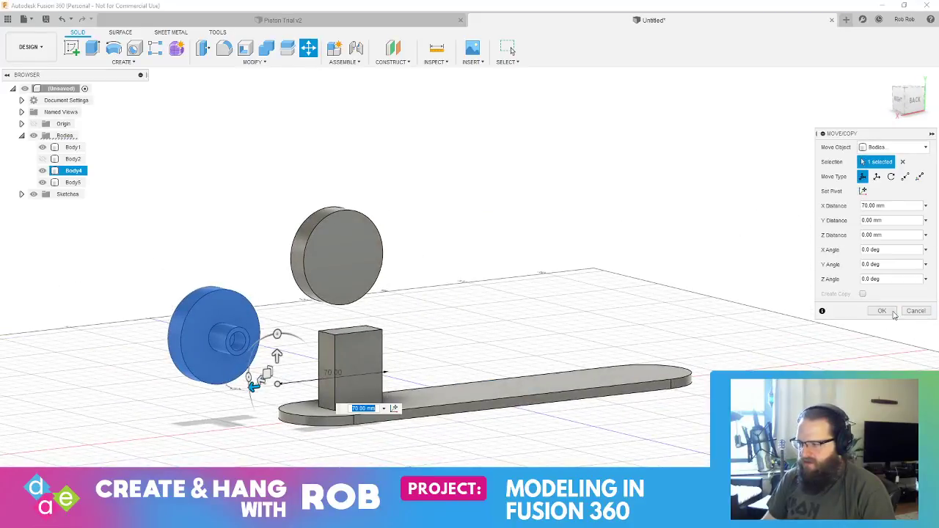
click(883, 311)
- Align the bore of the hollow-post disc with the wide side face of the support block
click(254, 61)
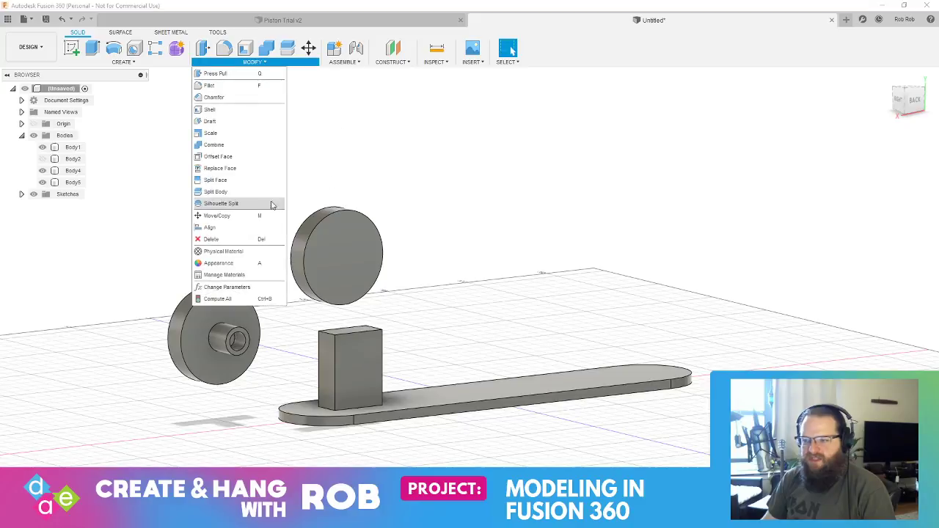
click(235, 228)
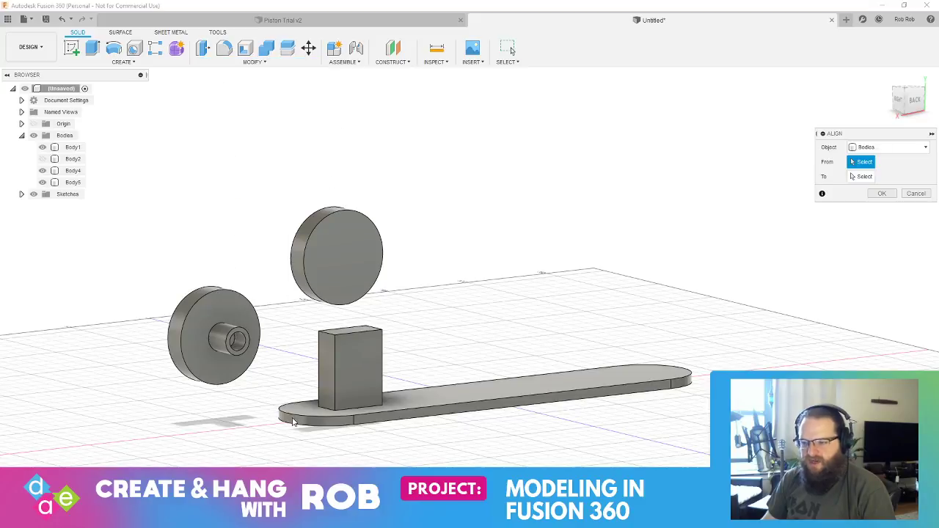
click(236, 342)
shift+middle_drag(236, 342, 394, 359)
click(550, 336)
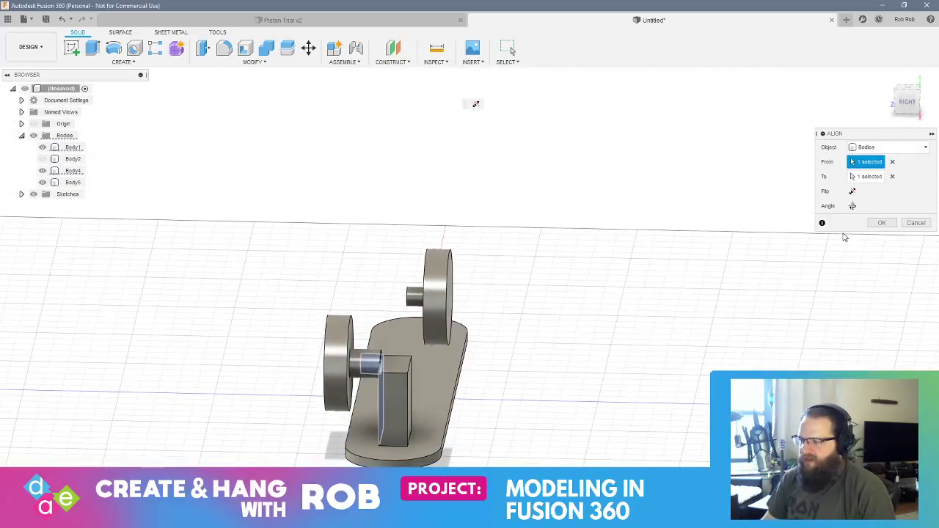
- Accept the alignment and move Body4 by -14 mm along Z so its hub shaft sits inside the upright block
click(882, 223)
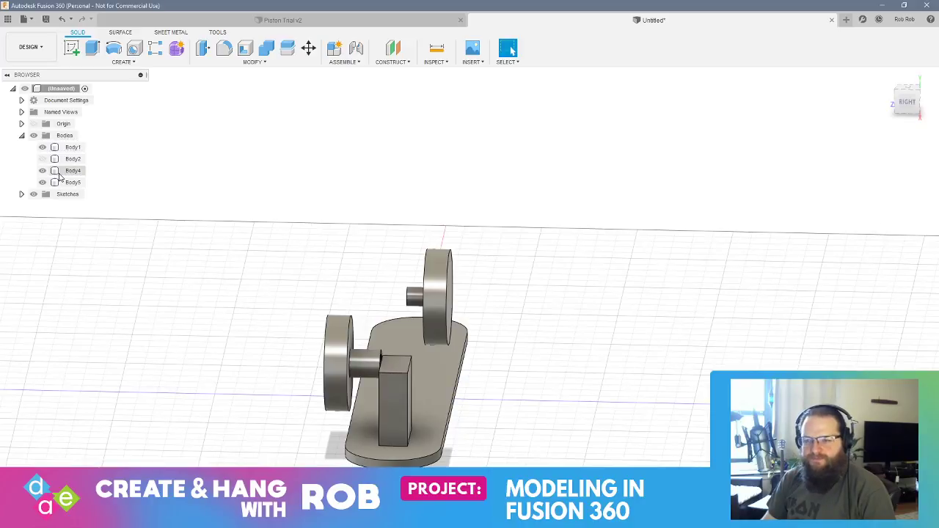
click(60, 174)
click(308, 48)
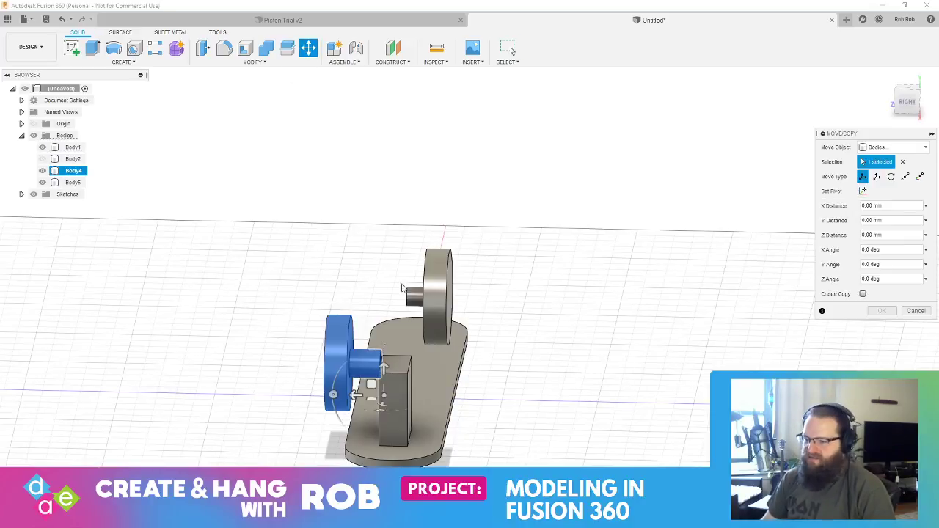
click(383, 371)
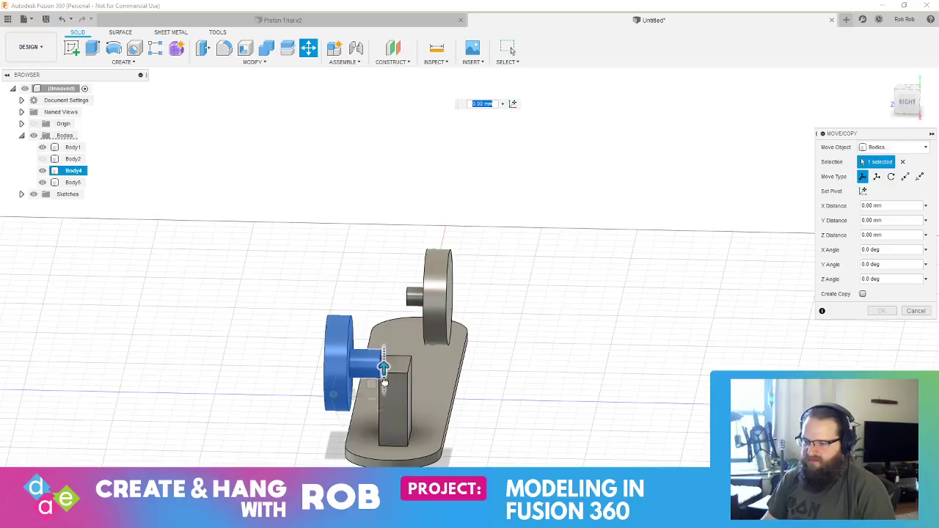
drag(384, 383, 385, 389)
shift+middle_drag(396, 385, 484, 334)
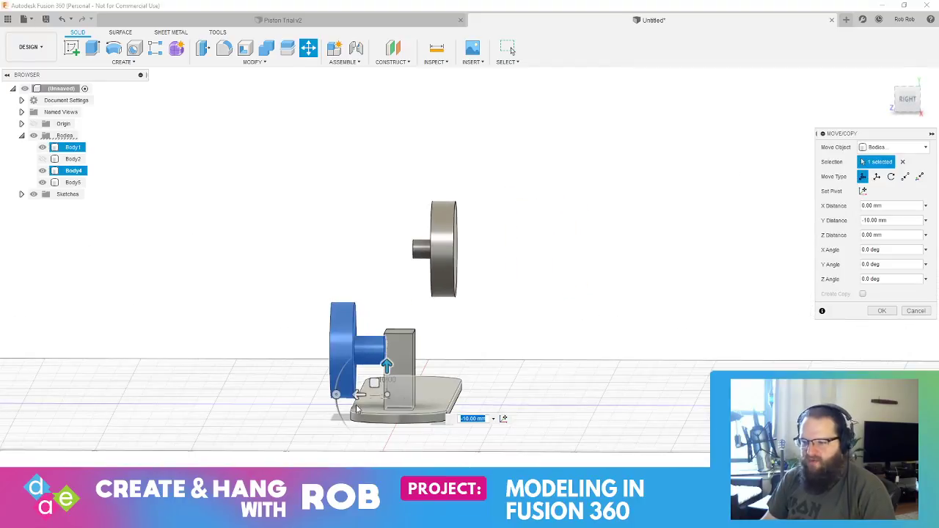
click(358, 409)
drag(377, 395, 385, 395)
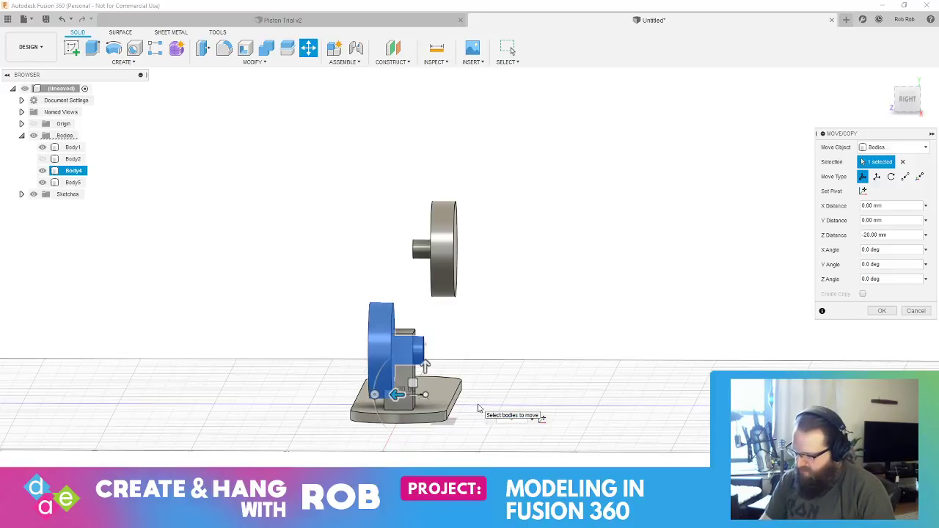
text(-15)
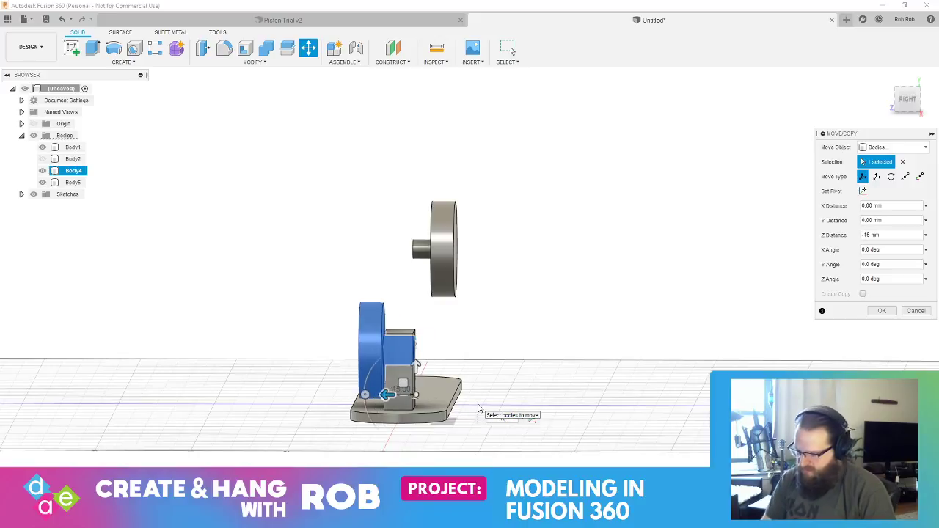
key(BackSpace)
text(4)
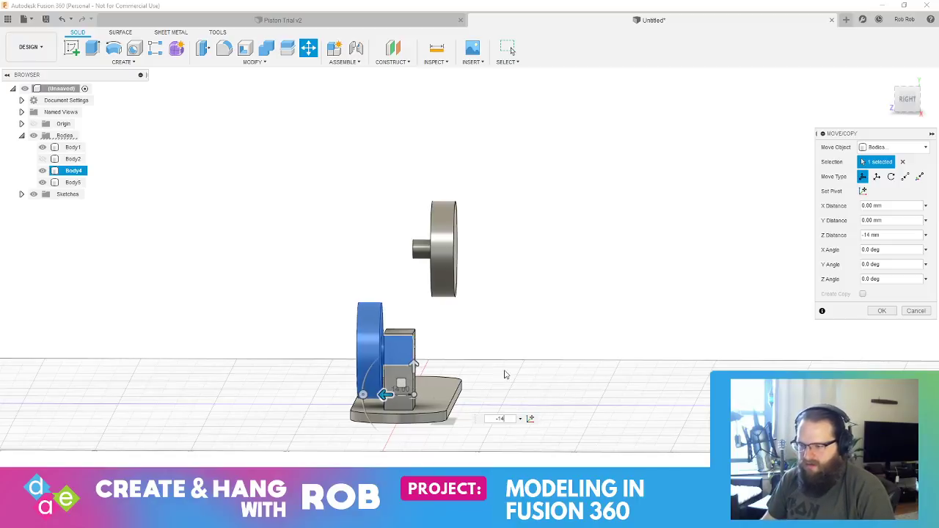
shift+middle_drag(473, 376, 516, 352)
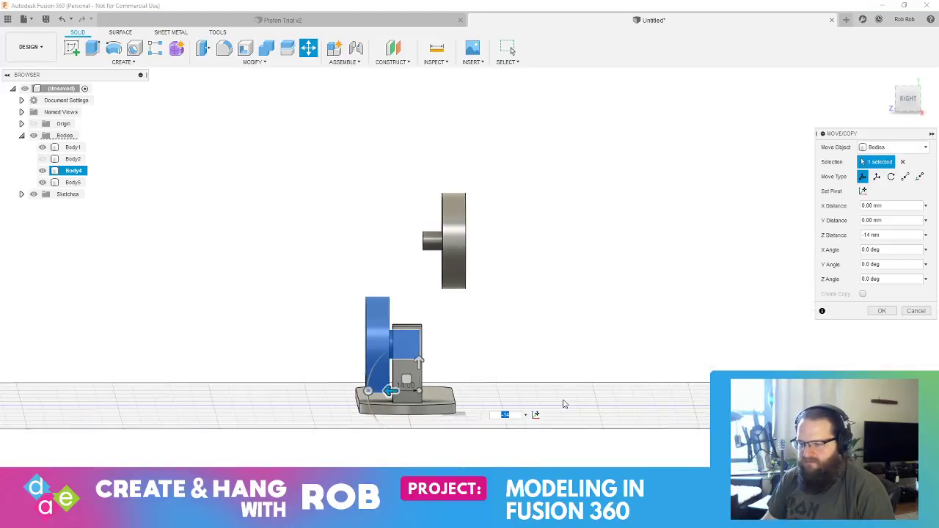
key(Return)
- Save the design under the name Piston
shift+middle_drag(562, 405, 501, 356)
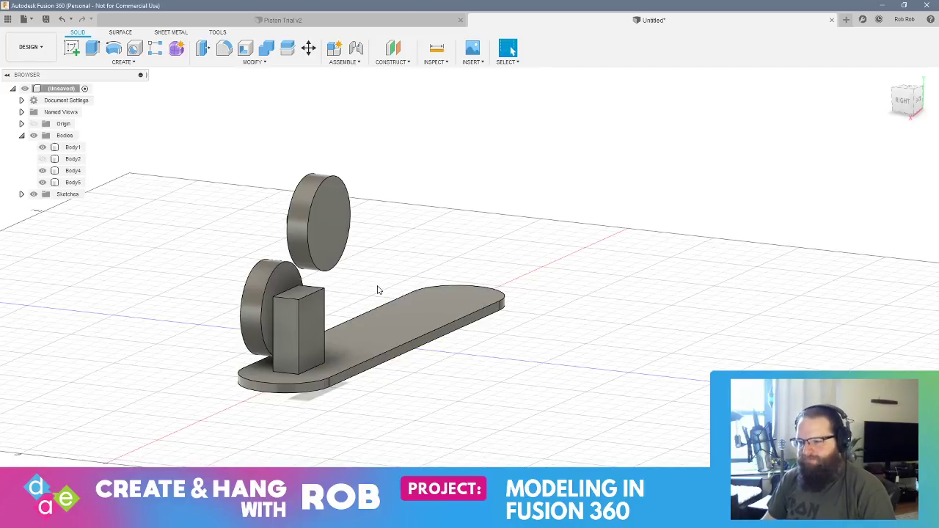
click(390, 318)
shift+middle_drag(391, 321, 426, 319)
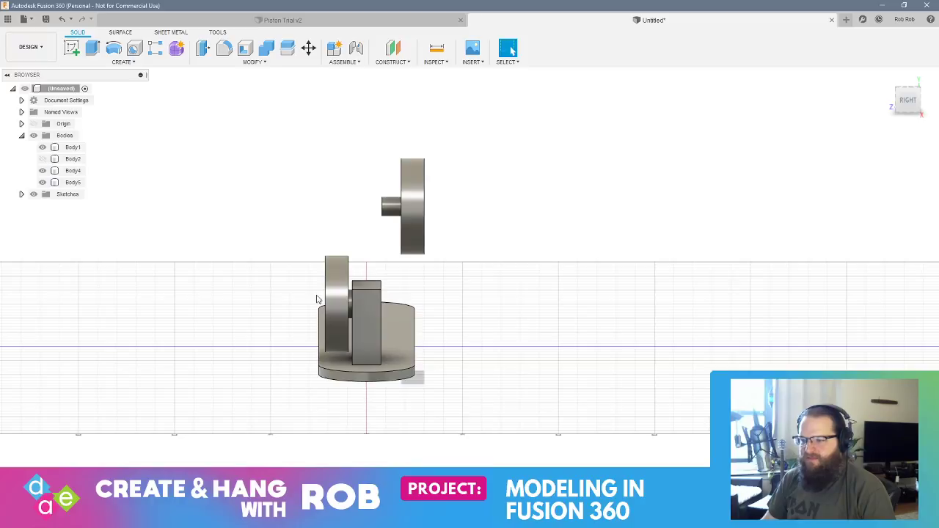
click(332, 297)
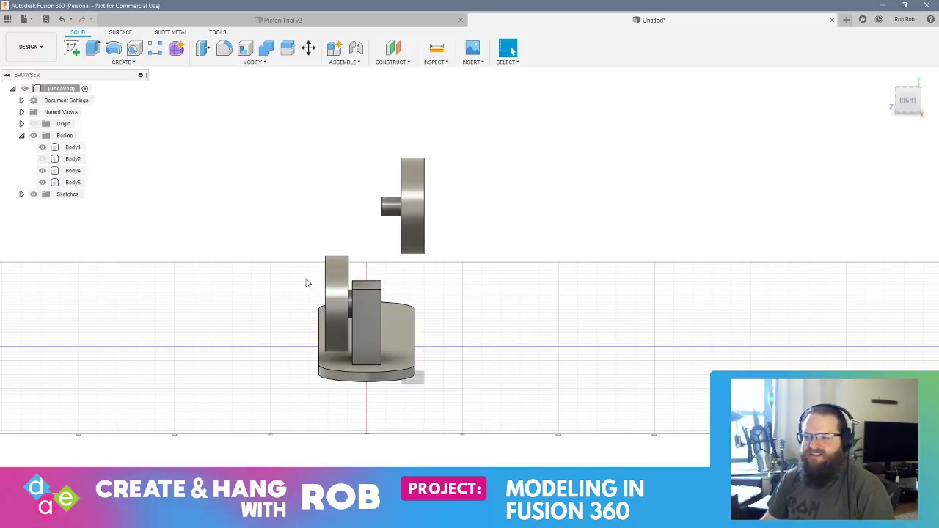
key(ctrl+s)
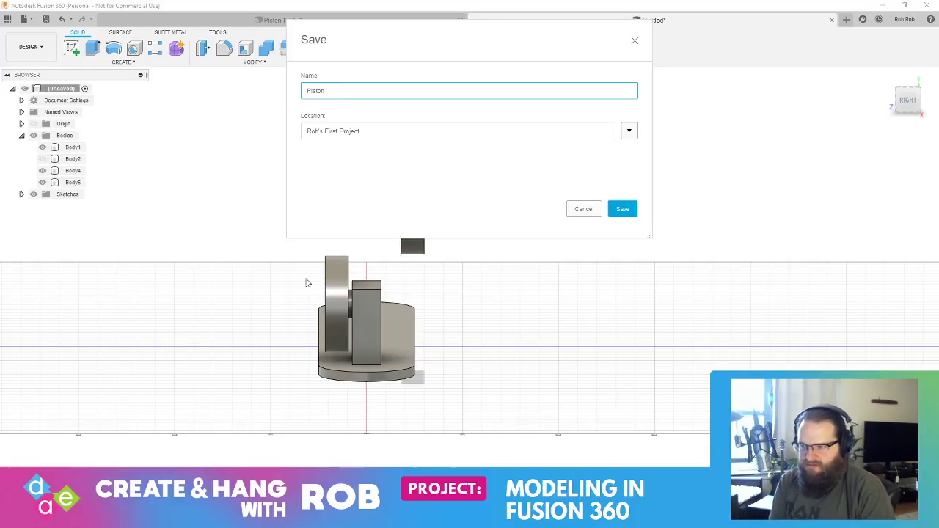
click(621, 211)
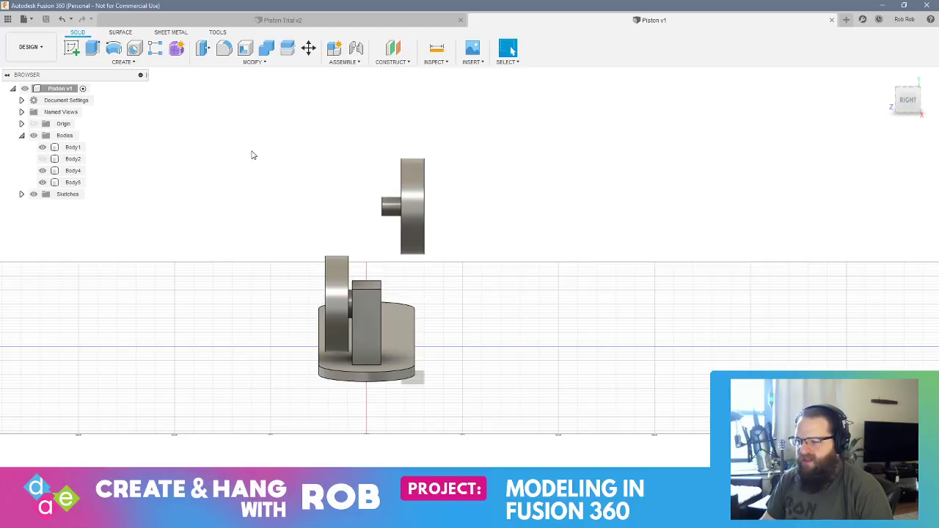
- Hide Body1, the base with its upright block, to expose the shafts of the two wheels
shift+middle_drag(251, 155, 254, 153)
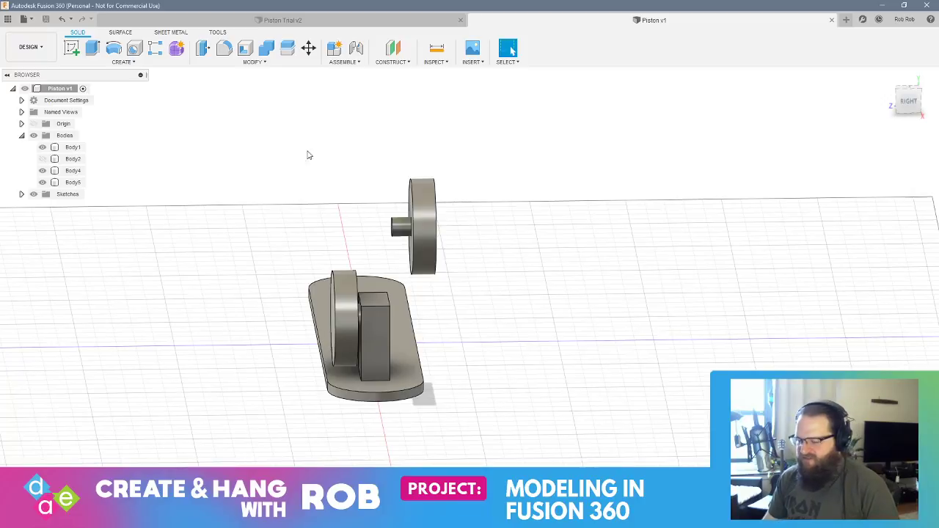
shift+middle_drag(518, 288, 507, 274)
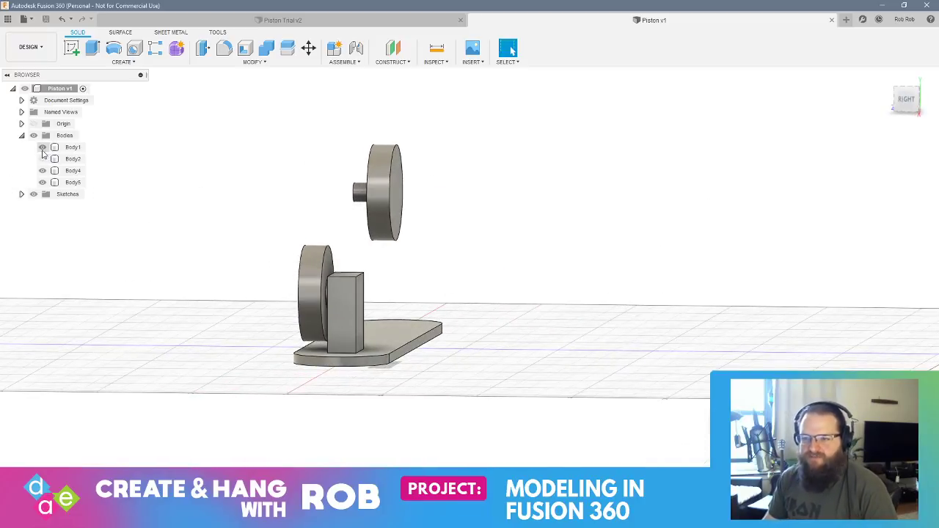
click(42, 147)
click(42, 158)
mouse_move(430, 277)
shift+middle_down()
mouse_move(440, 275)
mouse_move(420, 271)
shift+middle_up()
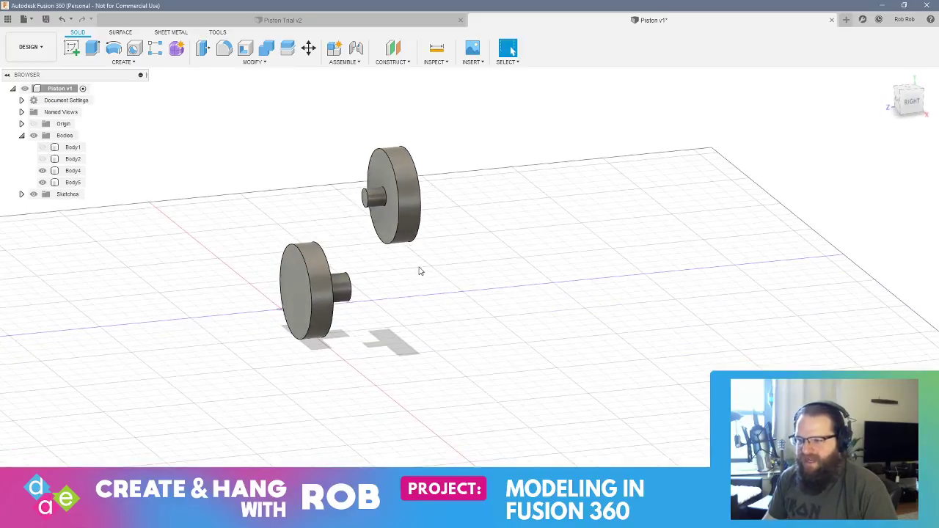
- Align the end of Body5's peg with the bore in Body4's hollow shaft and show Body1 again
click(254, 62)
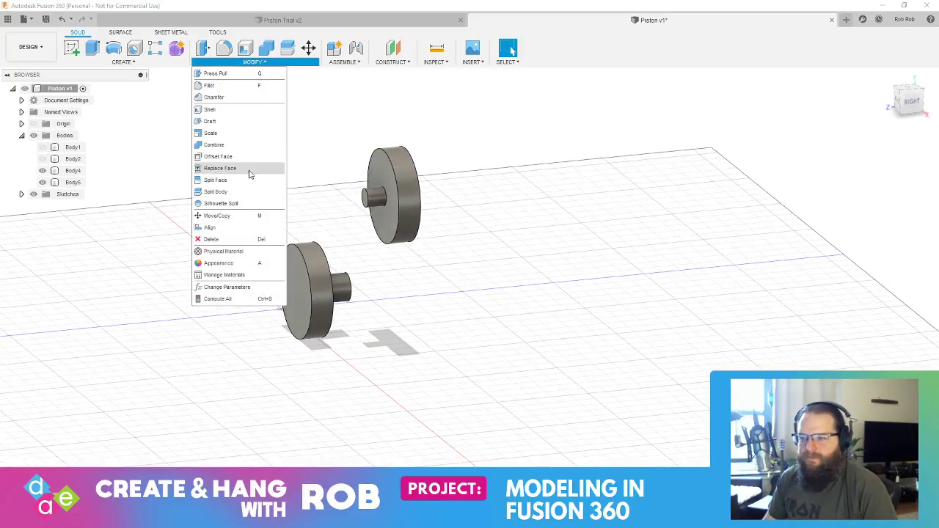
click(213, 228)
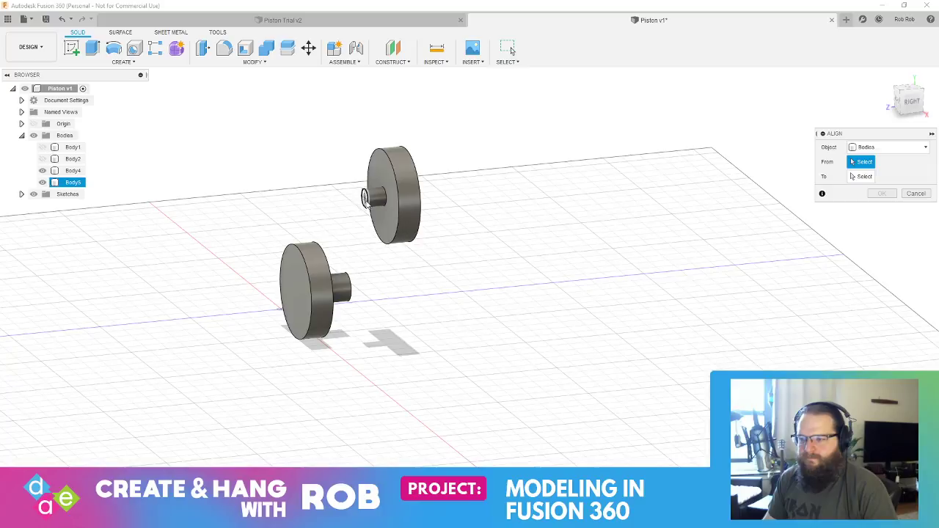
scroll(367, 198, up, 5)
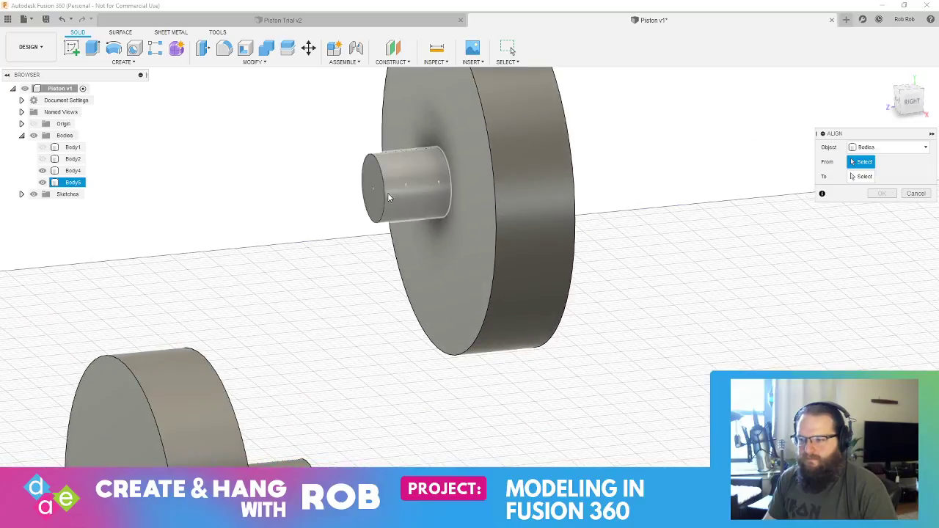
click(385, 197)
shift+middle_drag(418, 299, 322, 286)
middle_drag(479, 430, 384, 208)
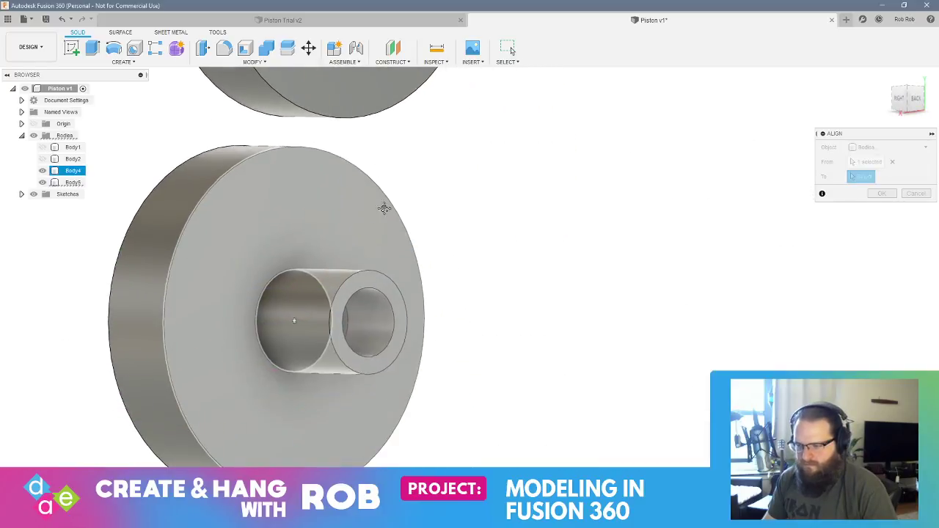
click(393, 312)
shift+middle_drag(487, 350, 524, 350)
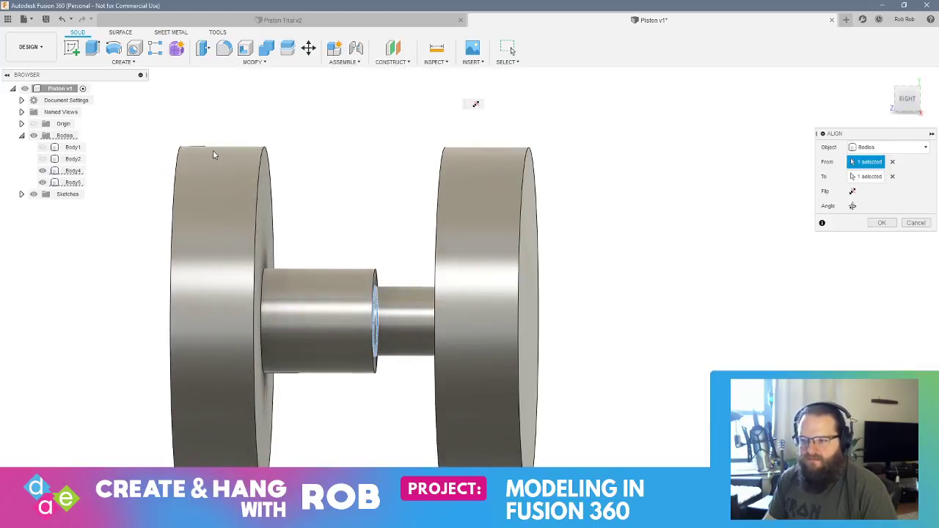
click(42, 147)
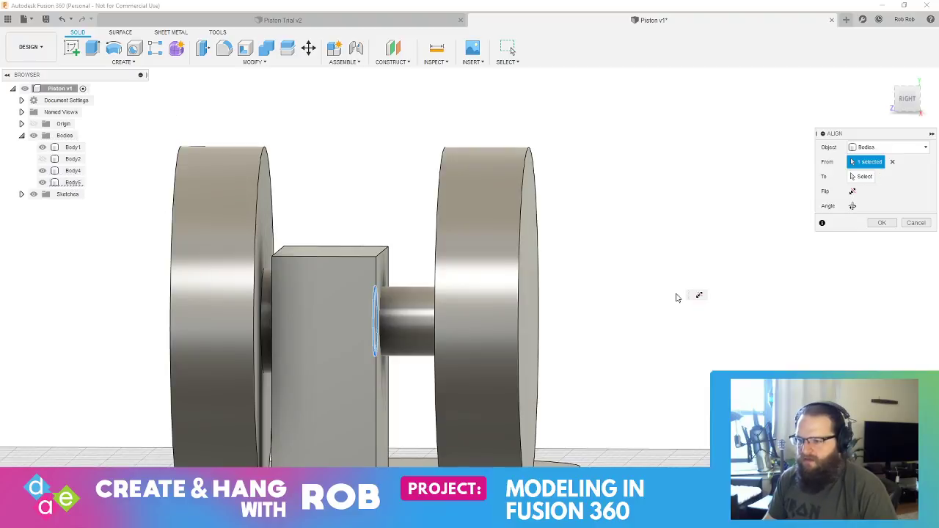
key(Escape)
- Move Body5 by 8 mm along Z so its peg slides into the shaft inside the upright block
click(82, 183)
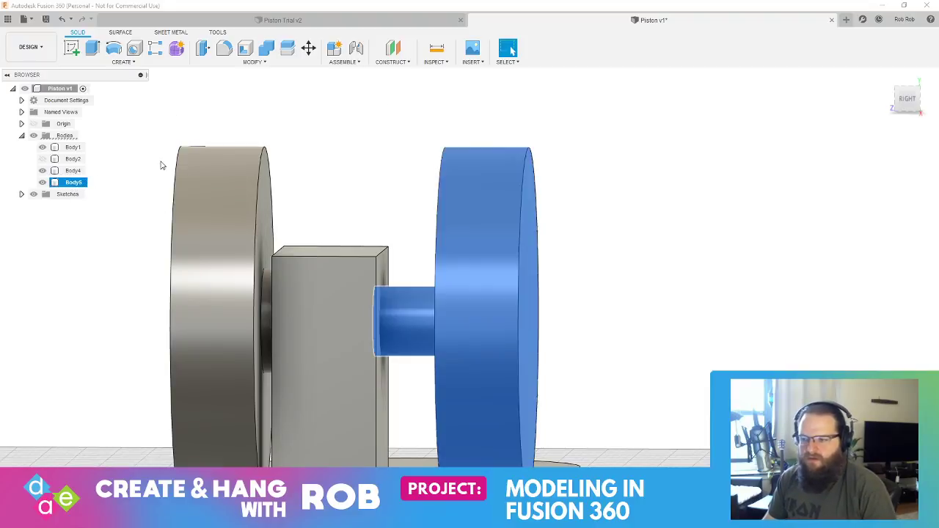
click(308, 48)
shift+middle_drag(624, 339, 559, 402)
drag(529, 368, 472, 369)
shift+middle_drag(579, 344, 563, 301)
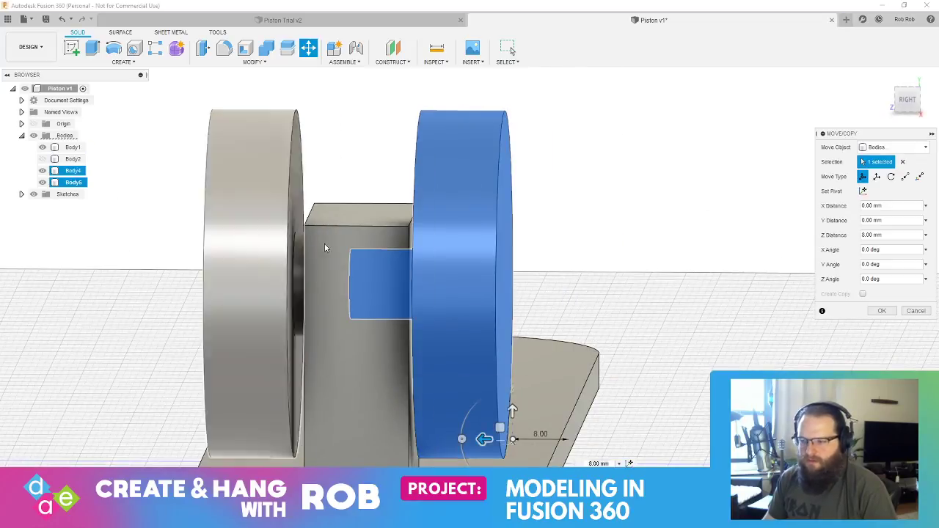
key(Return)
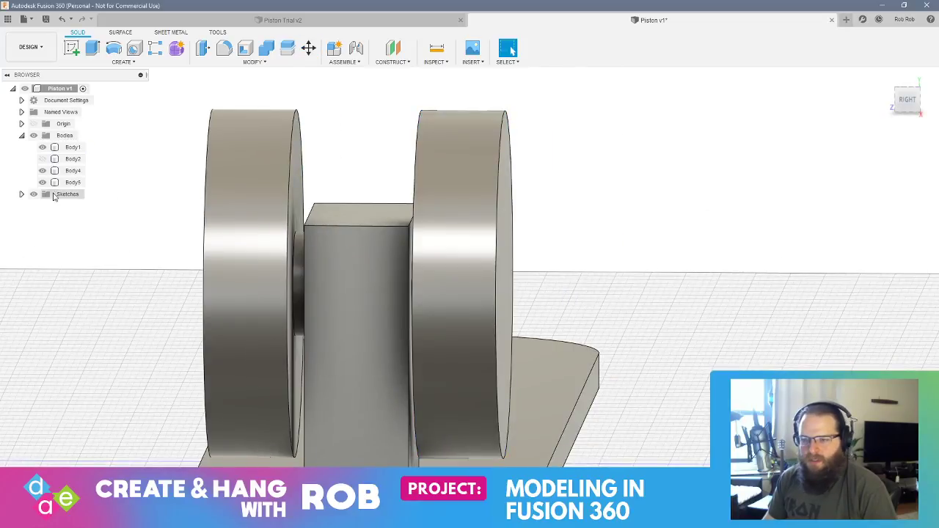
- Move Body4 by -1 mm along Z to position its wheel closer to the upright block
click(73, 170)
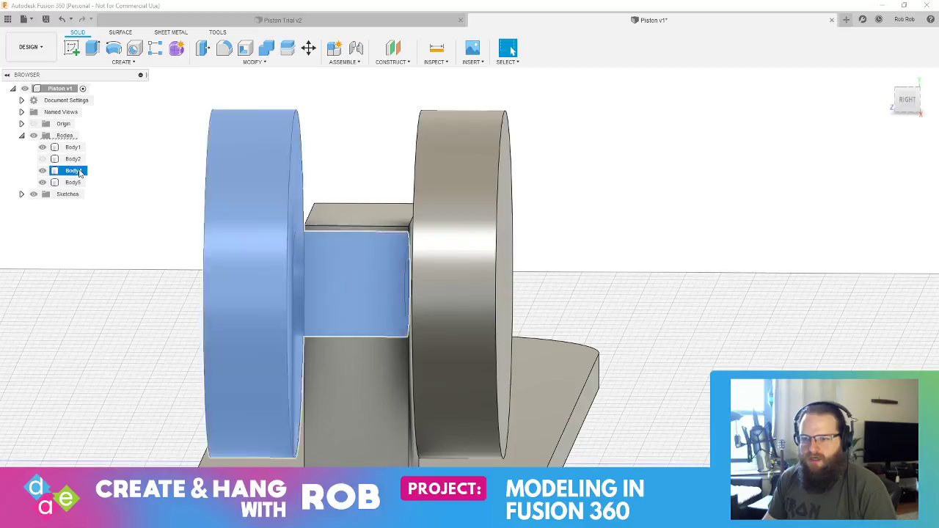
click(308, 48)
click(379, 438)
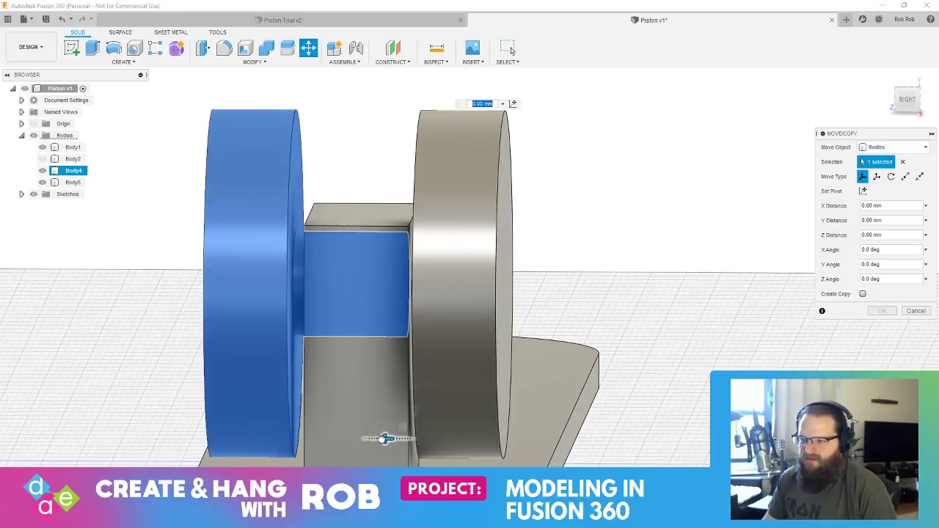
drag(384, 438, 392, 438)
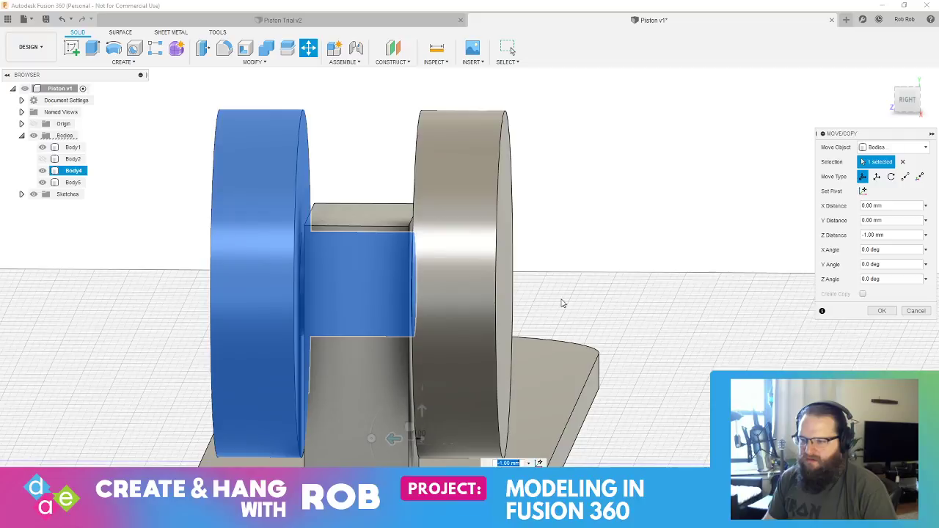
mouse_move(562, 303)
shift+middle_down()
mouse_move(572, 310)
mouse_move(570, 300)
shift+middle_up()
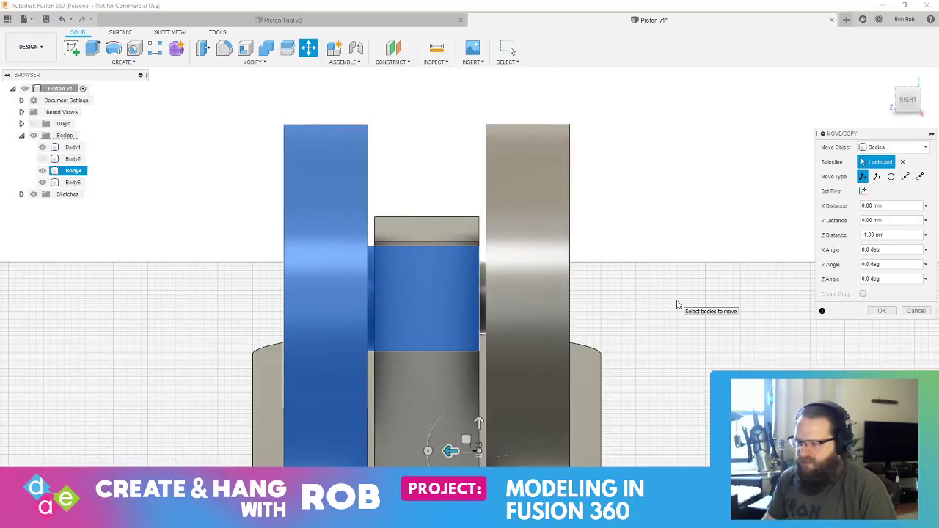
key(Return)
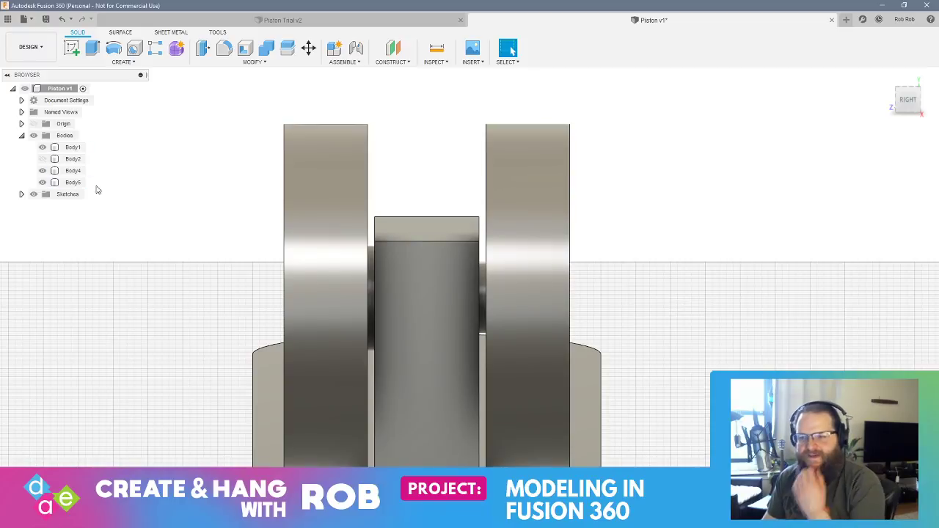
- Hide Body5 and create a sketch on the upright block's face that is opposite the Body4 wheel
click(78, 173)
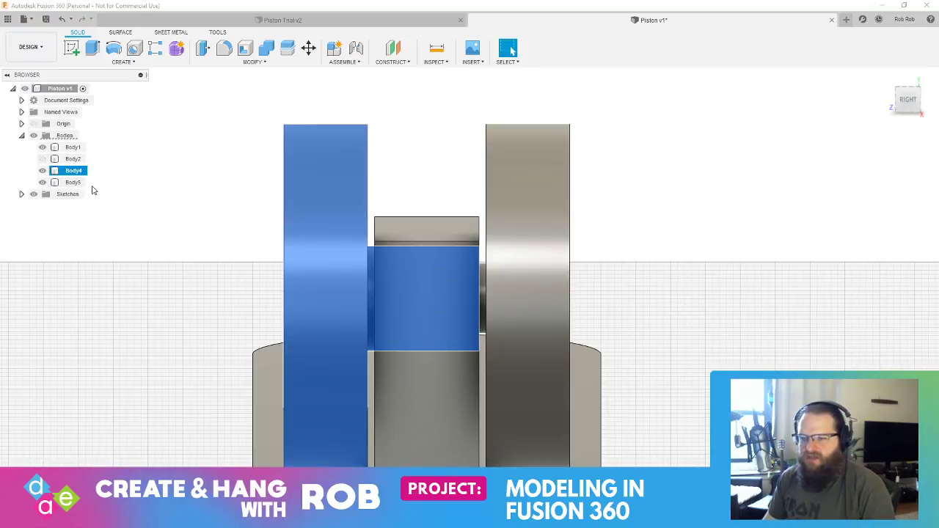
click(42, 182)
shift+middle_drag(154, 220, 556, 258)
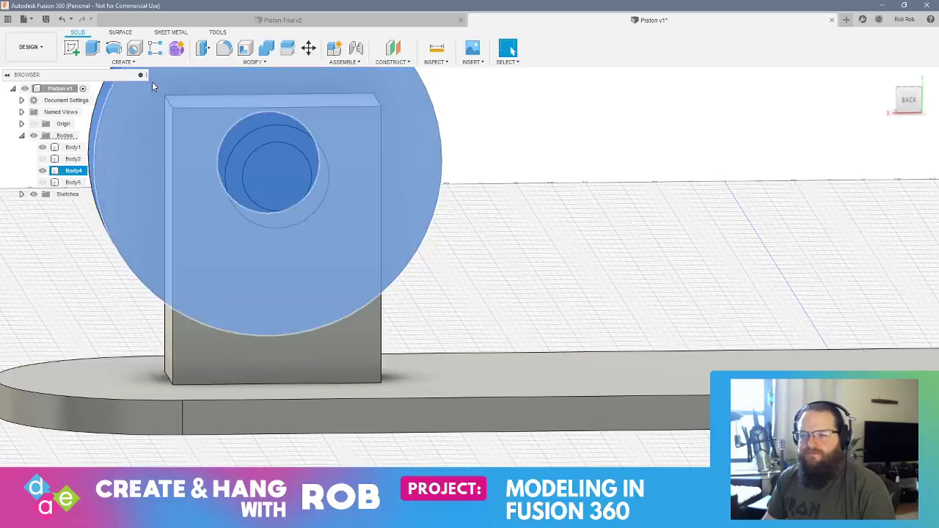
shift+click(299, 328)
click(346, 362)
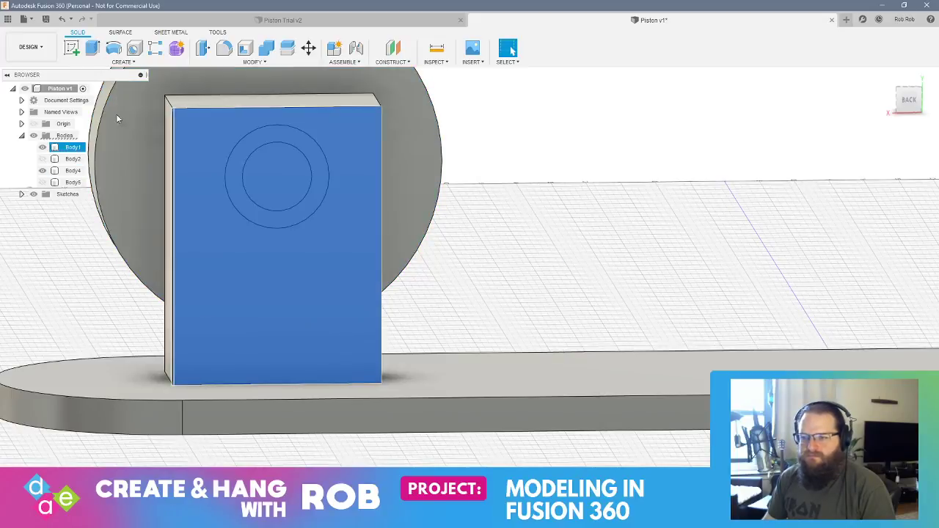
click(70, 49)
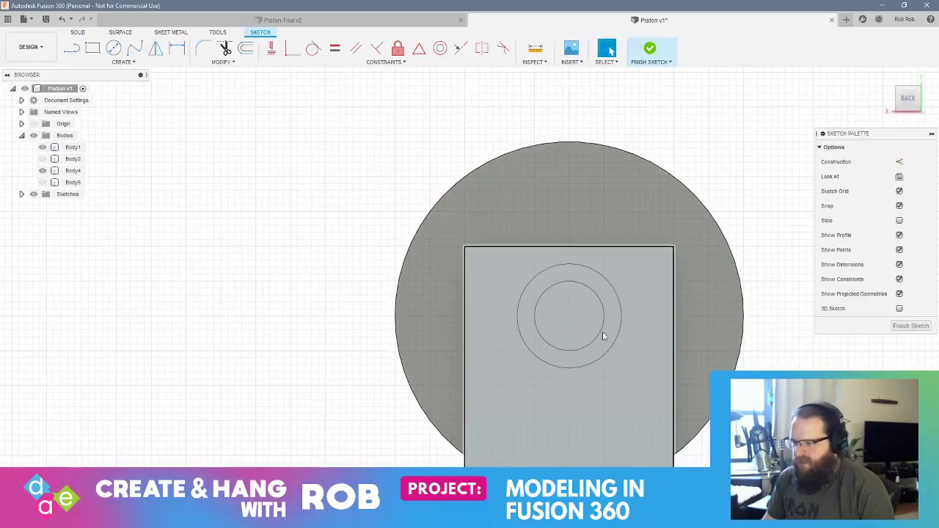
- Sketch a 16 mm diameter circle on the upright block's face, concentric with the wheel's shaft
click(113, 48)
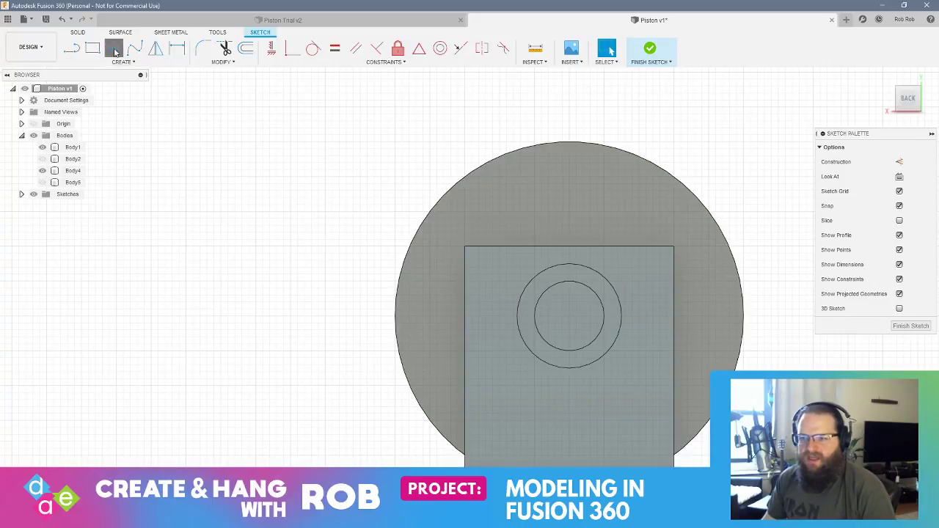
click(570, 317)
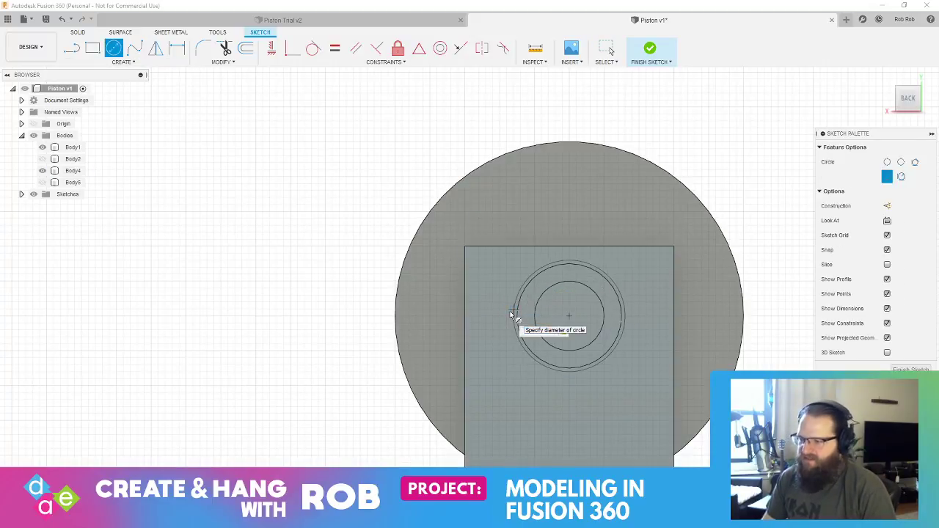
click(512, 315)
key(Escape)
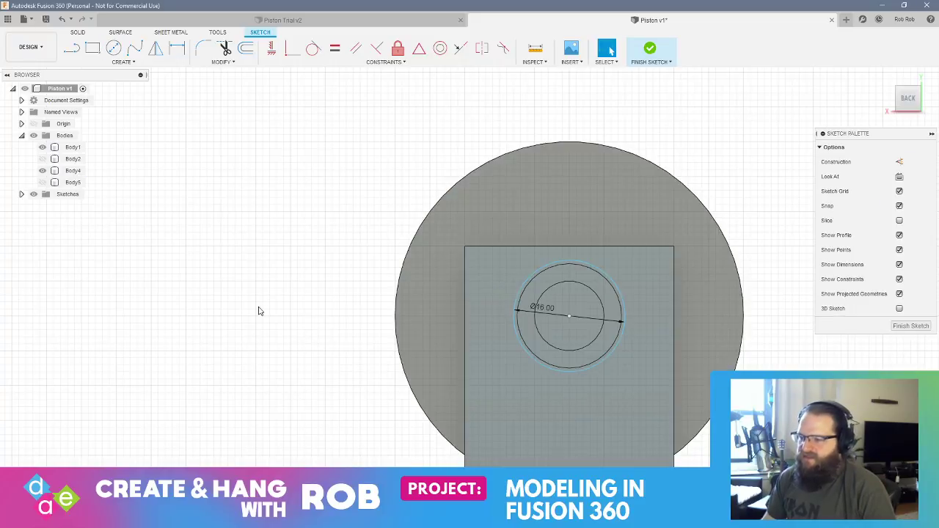
- Hide Body4 and extrude the 16 mm circle -34 mm as a cut through the upright block
shift+middle_drag(260, 311, 317, 284)
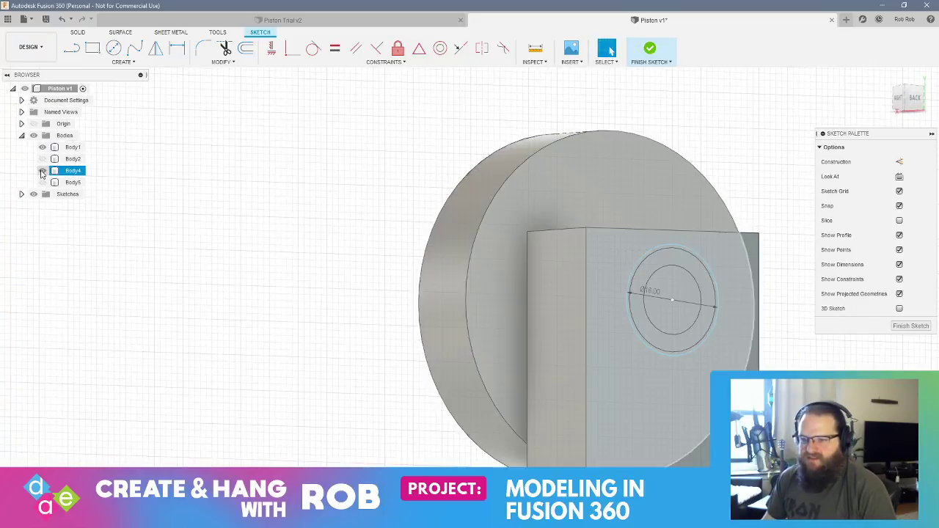
click(42, 170)
click(658, 320)
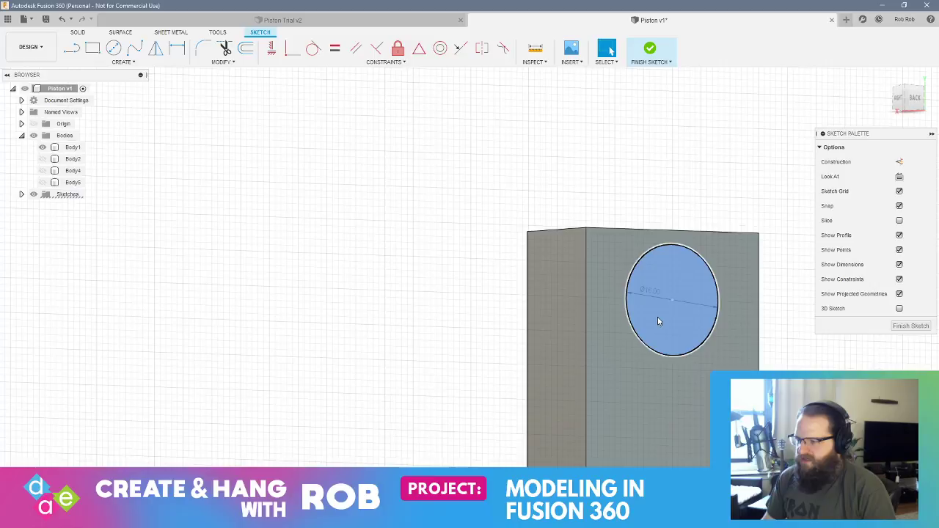
right_click(700, 303)
click(699, 315)
drag(673, 301, 546, 299)
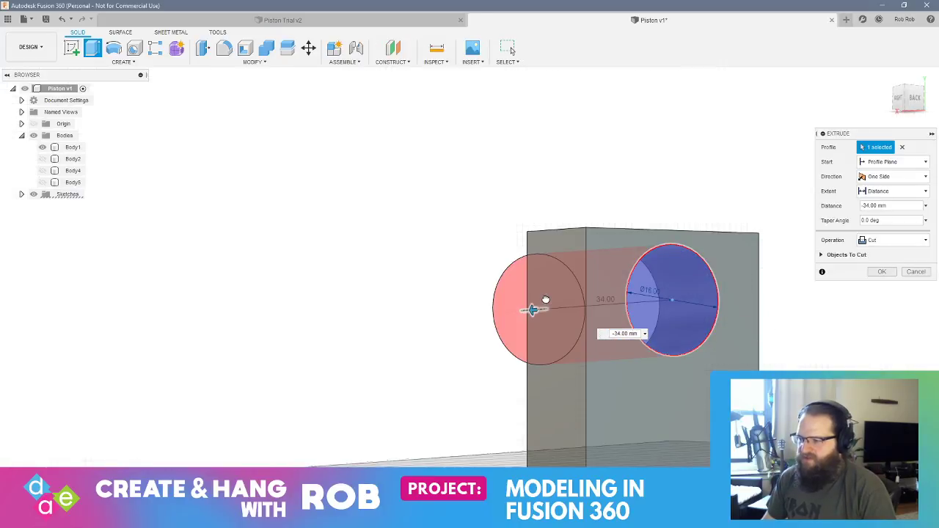
key(Return)
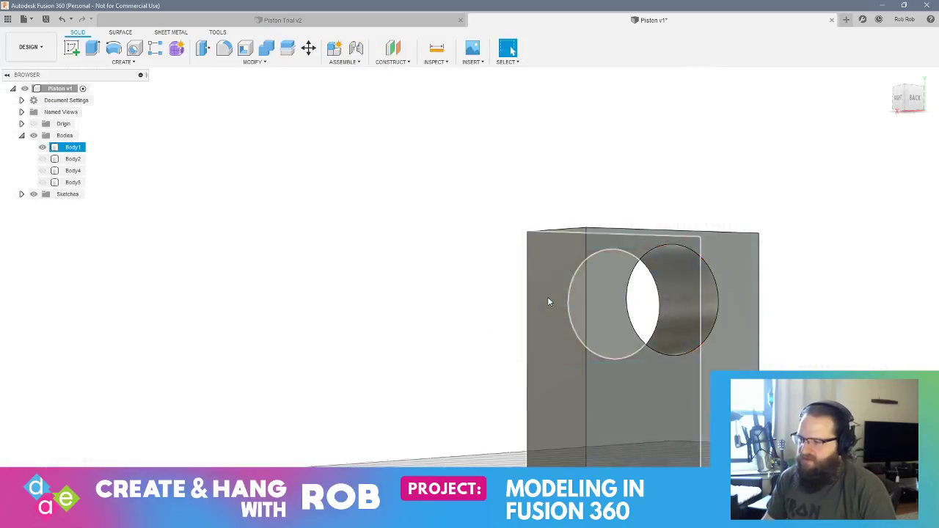
- Show Body4 and Body5 again and save the design as a new version
click(42, 171)
click(42, 182)
shift+middle_drag(445, 206, 377, 215)
scroll(412, 213, down, 5)
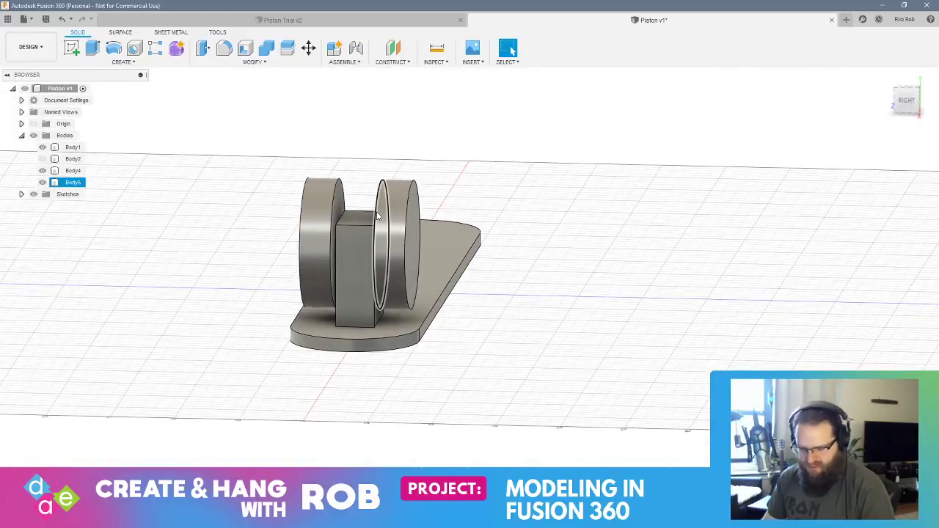
key(ctrl+s)
click(470, 271)
shift+middle_drag(242, 249, 334, 240)
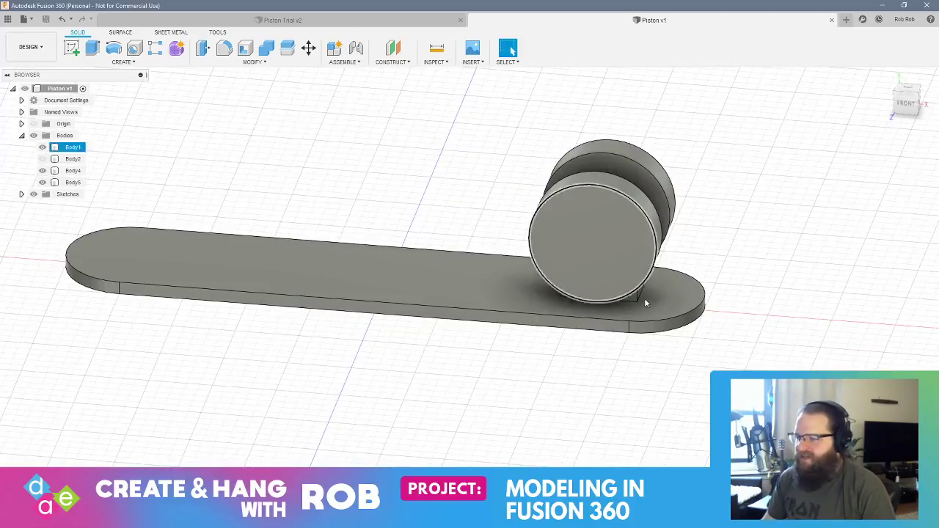
- Offset the outer face of the Body4 wheel by -2 mm to make the wheel thinner
shift+middle_drag(644, 298, 780, 279)
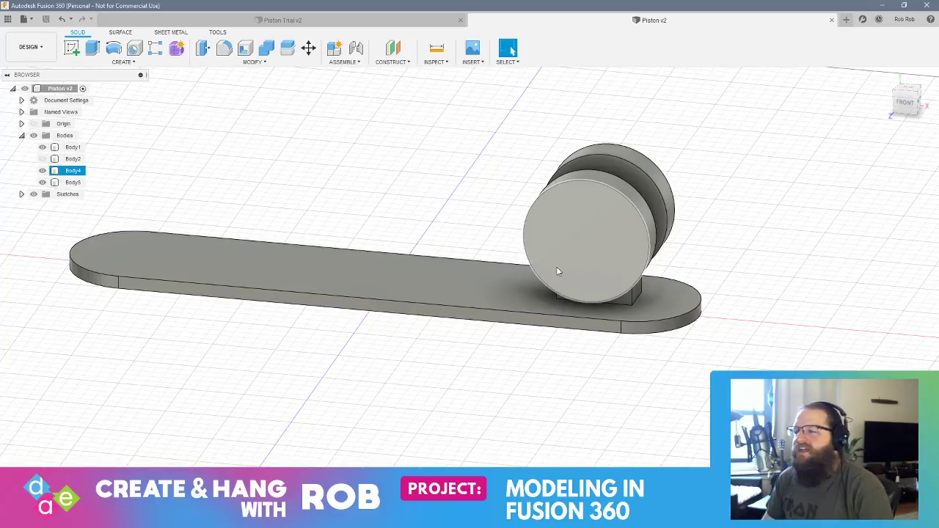
click(513, 249)
shift+middle_drag(512, 249, 425, 314)
shift+middle_drag(401, 291, 440, 233)
key(Escape)
click(466, 229)
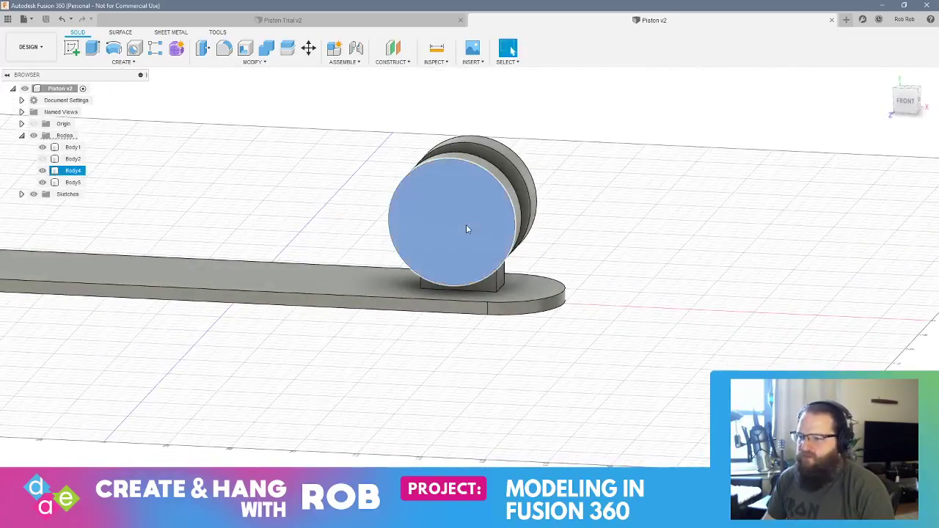
right_click(466, 229)
click(506, 211)
shift+middle_drag(536, 230, 490, 226)
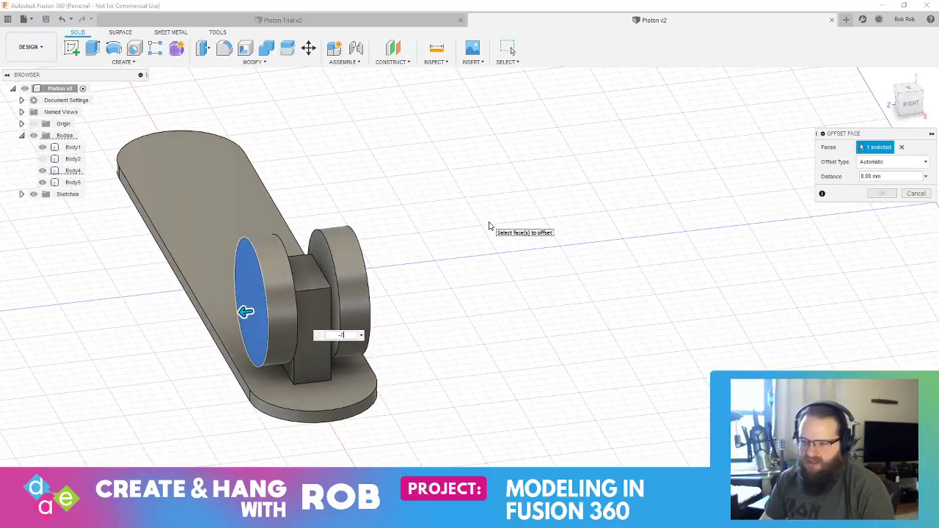
key(Escape)
key(Escape)
- Offset the outer face of the Body5 wheel inward to make that wheel thinner
shift+middle_drag(463, 233, 141, 240)
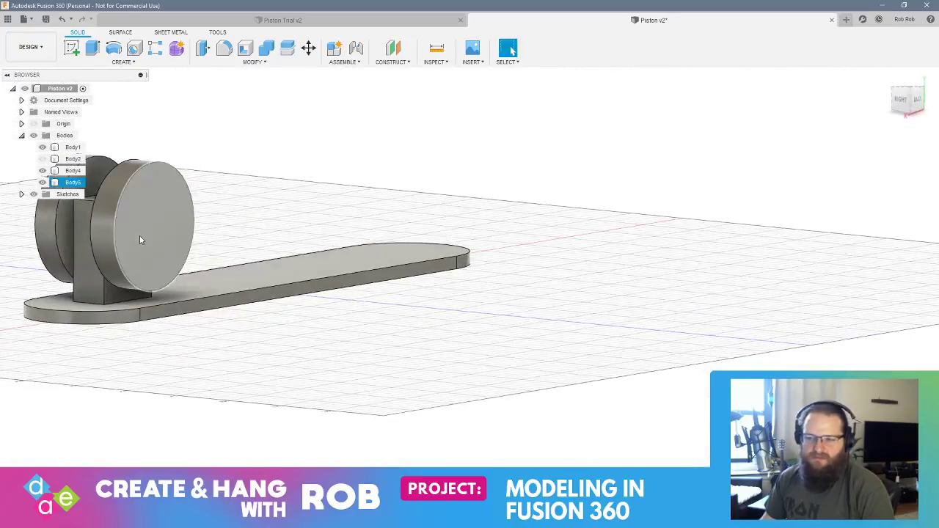
right_click(139, 236)
click(182, 216)
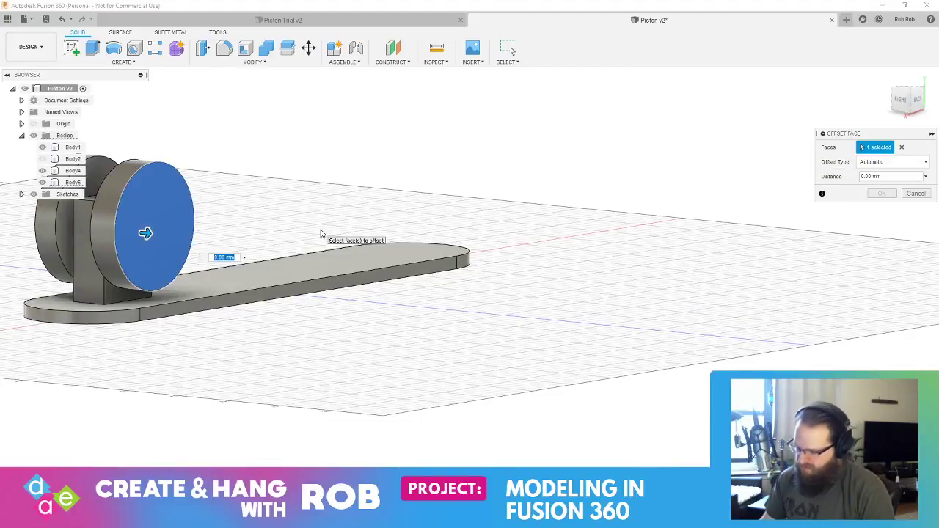
key(Escape)
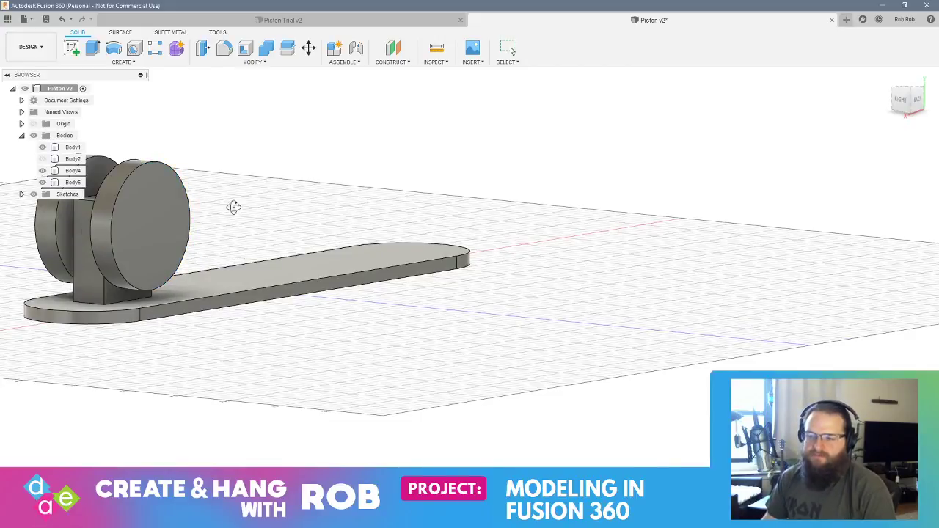
- Save the design with the thinned wheels as another new version
shift+middle_drag(233, 207, 491, 228)
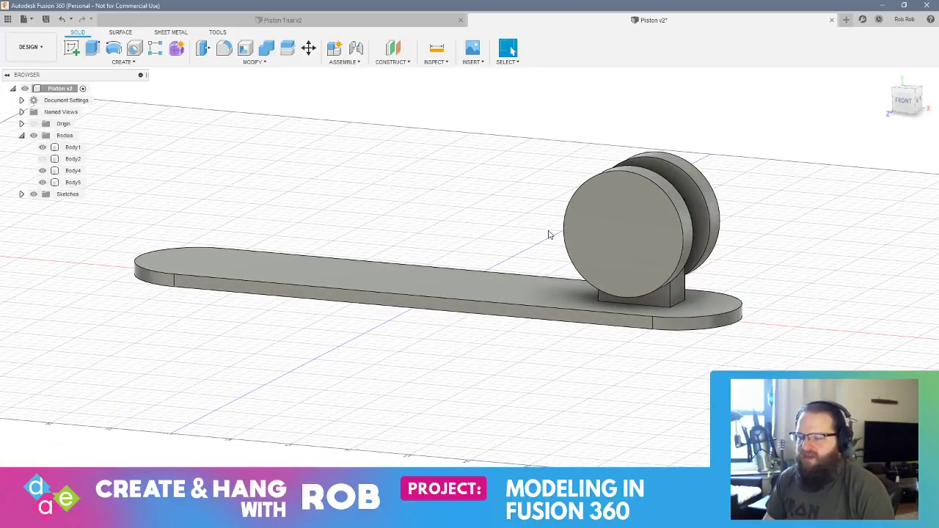
shift+middle_drag(439, 220, 584, 198)
key(ctrl+s)
click(469, 270)
click(584, 198)
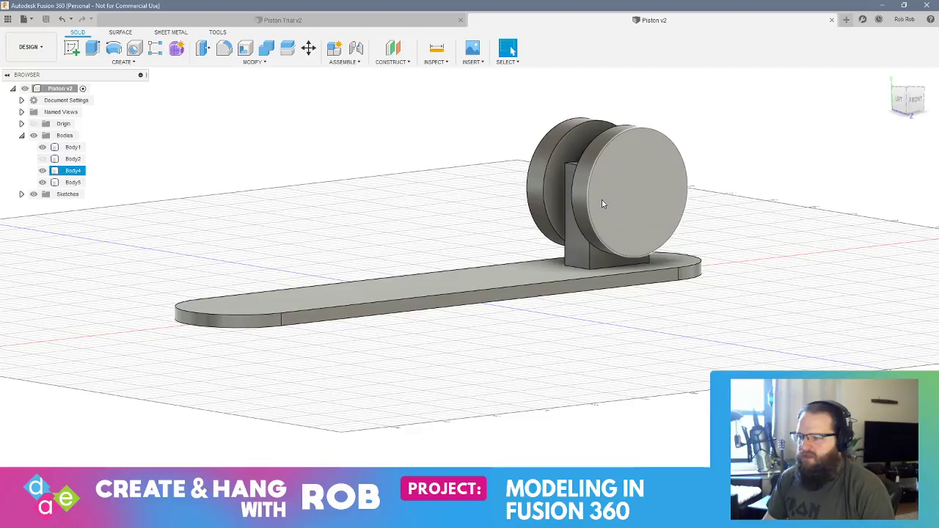
- Examine how the two wheels sit against the upright block and along the base from several sides
click(543, 193)
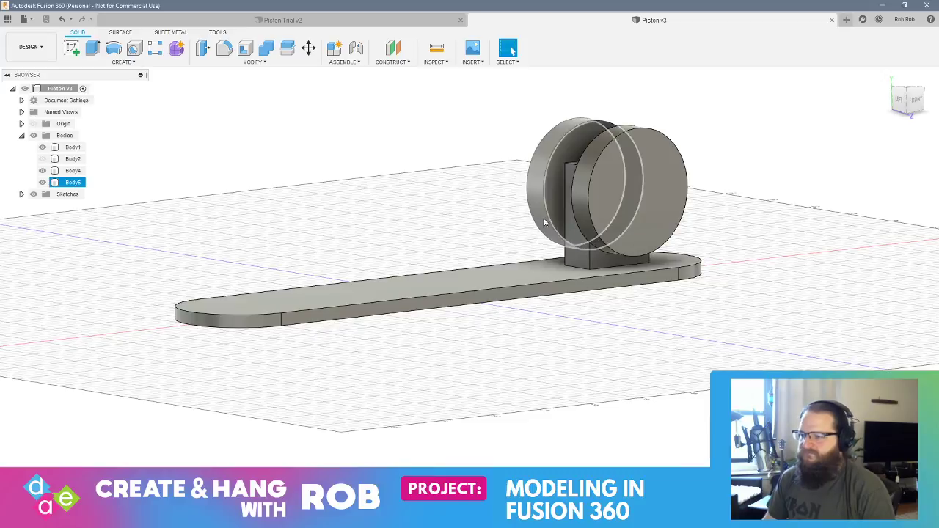
shift+middle_drag(565, 220, 592, 207)
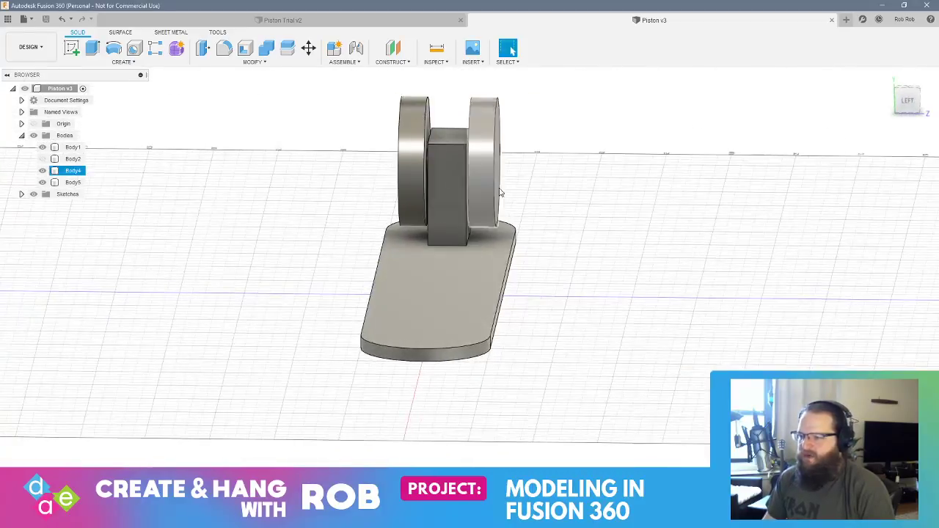
shift+middle_drag(518, 194, 471, 193)
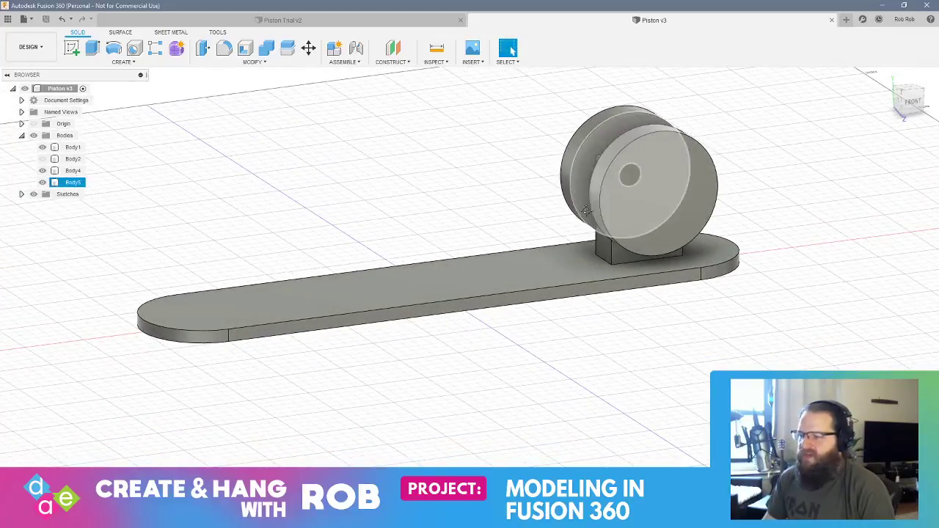
middle_drag(574, 209, 516, 200)
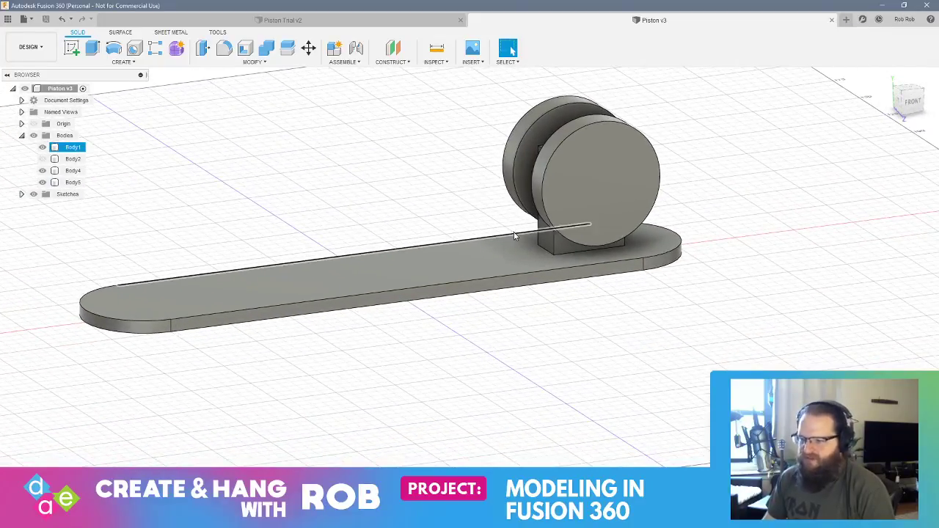
shift+middle_drag(514, 236, 393, 292)
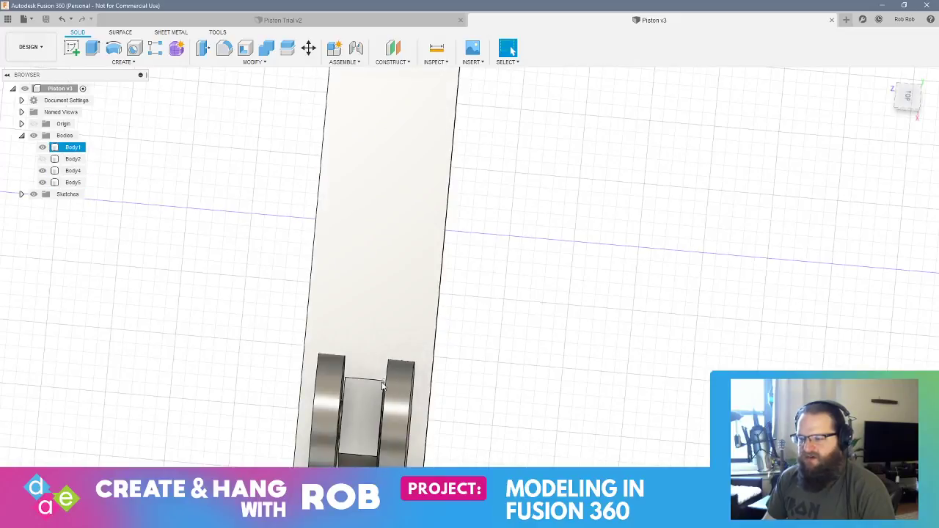
shift+middle_drag(430, 249, 503, 231)
click(511, 245)
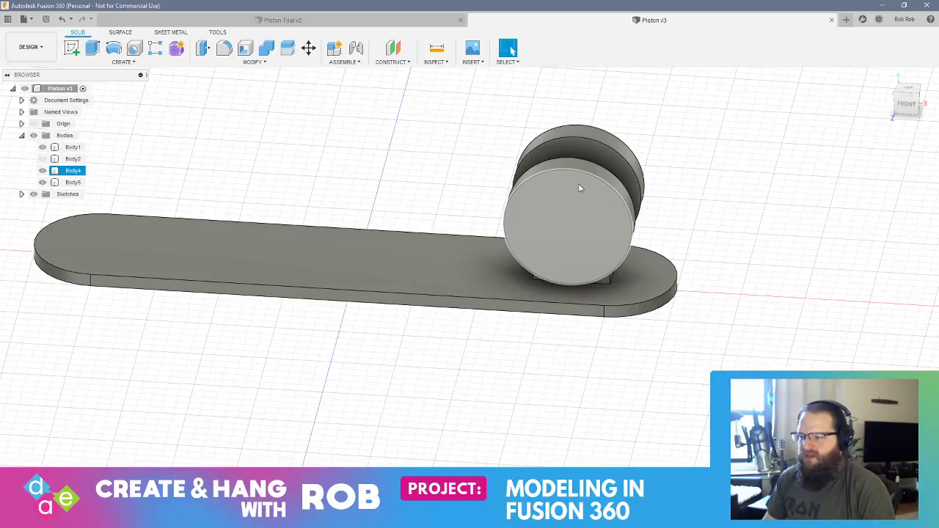
click(241, 206)
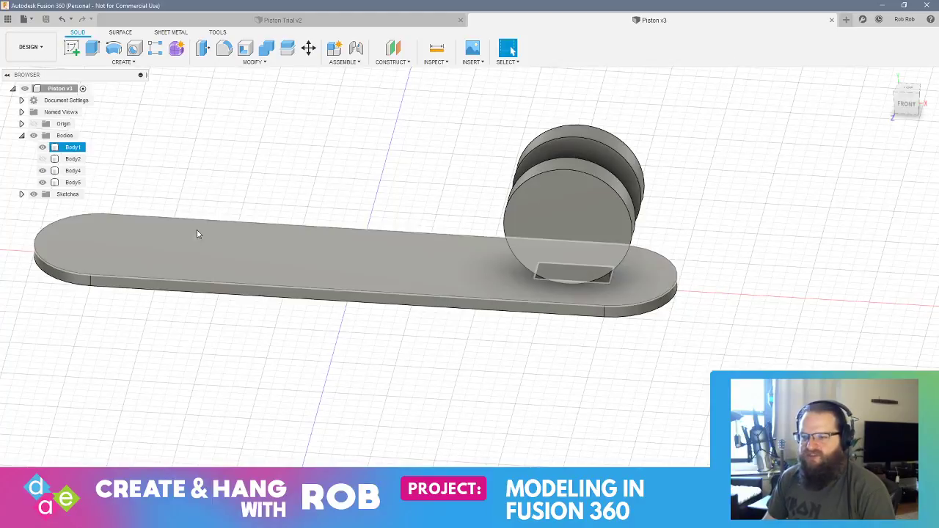
shift+middle_drag(399, 212, 305, 247)
click(360, 267)
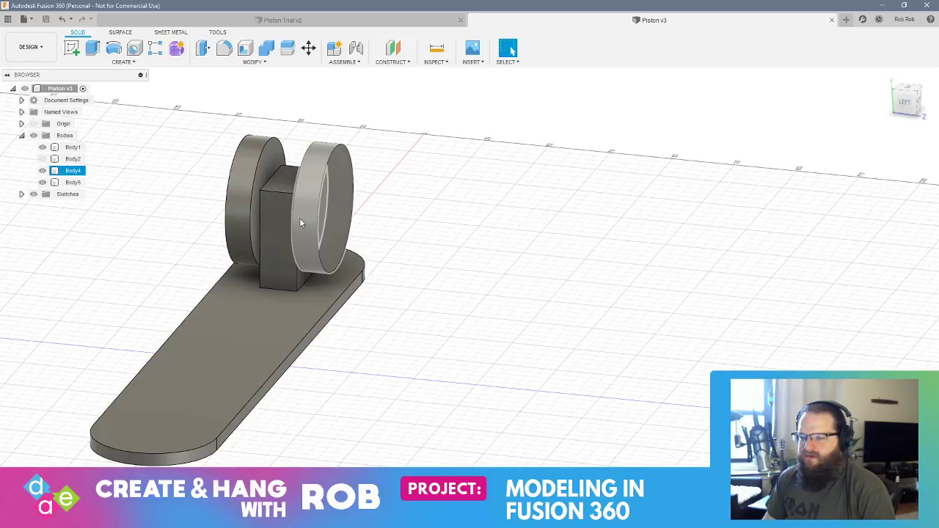
- Sketch a 5 mm diameter circle near the rim of the Body4 wheel's outer face, level with the wheel's centre
mouse_move(300, 218)
shift+middle_down()
mouse_move(281, 227)
mouse_move(294, 208)
shift+middle_up()
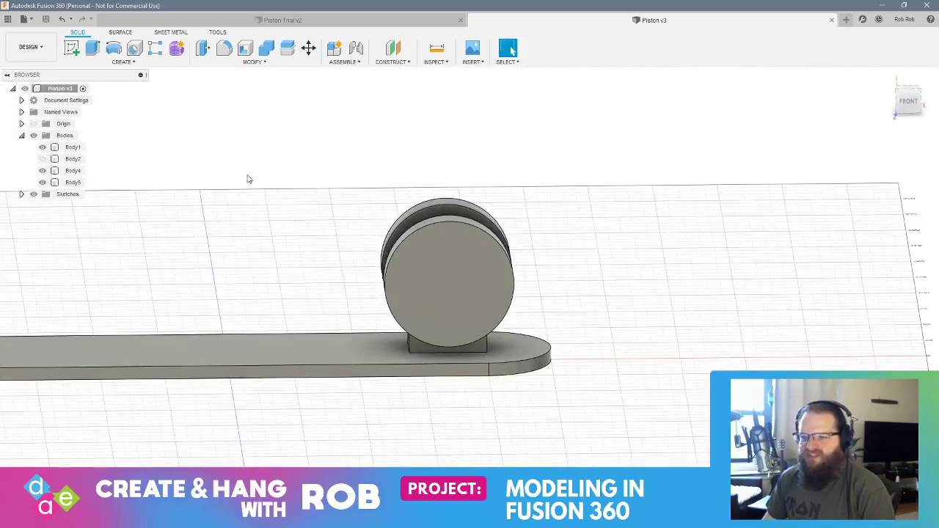
click(73, 49)
click(433, 272)
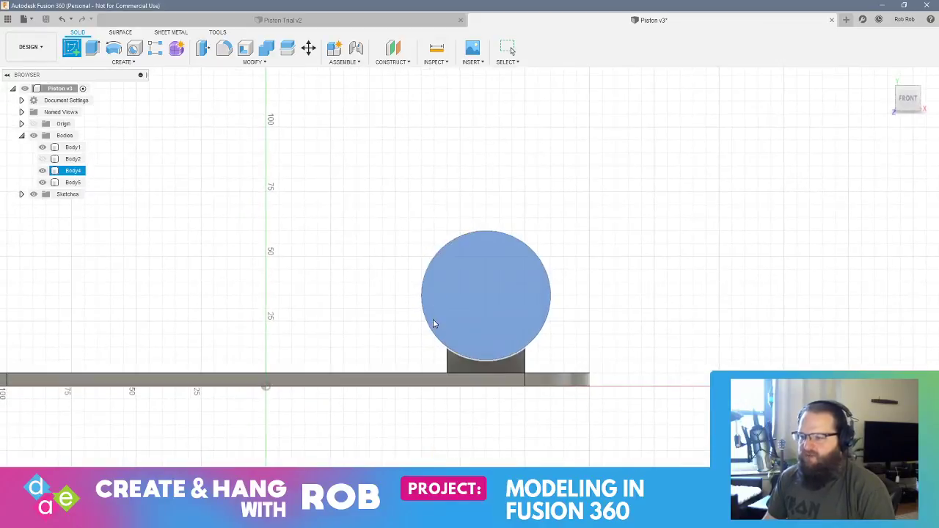
scroll(431, 303, up, 2)
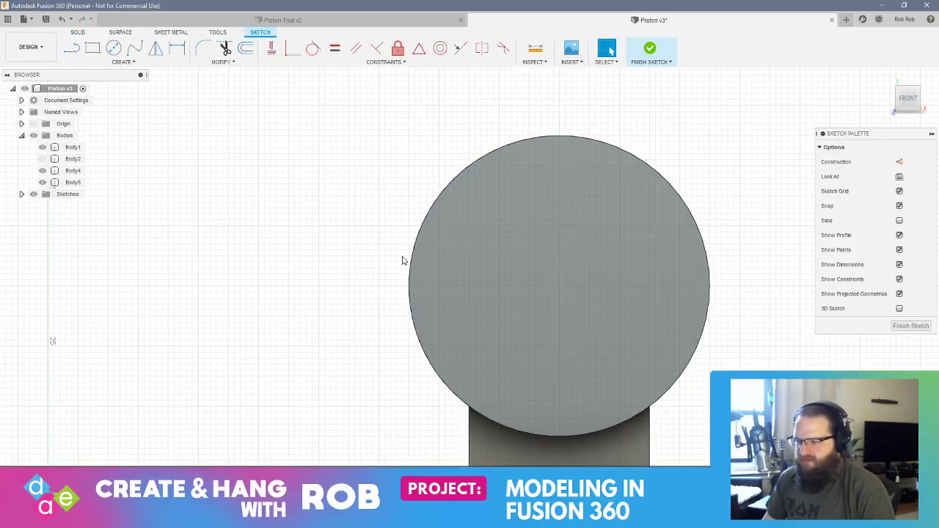
click(113, 48)
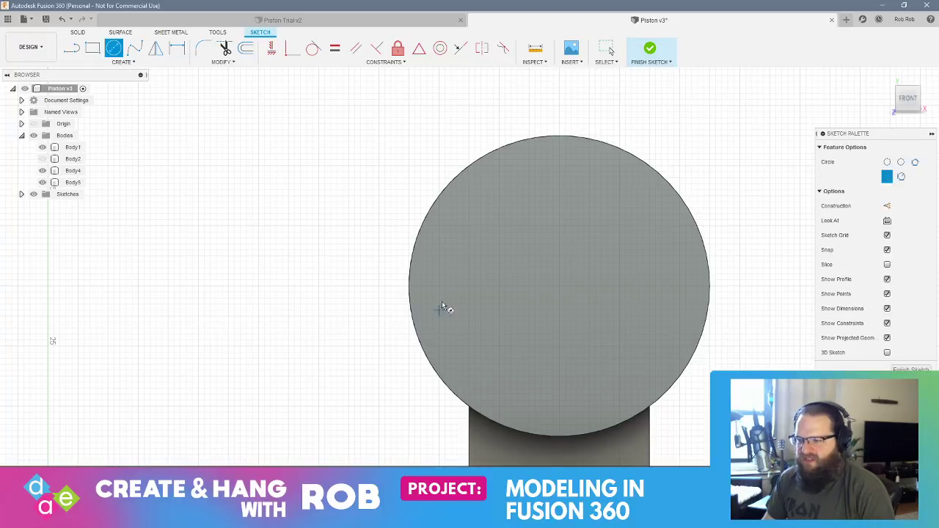
click(438, 286)
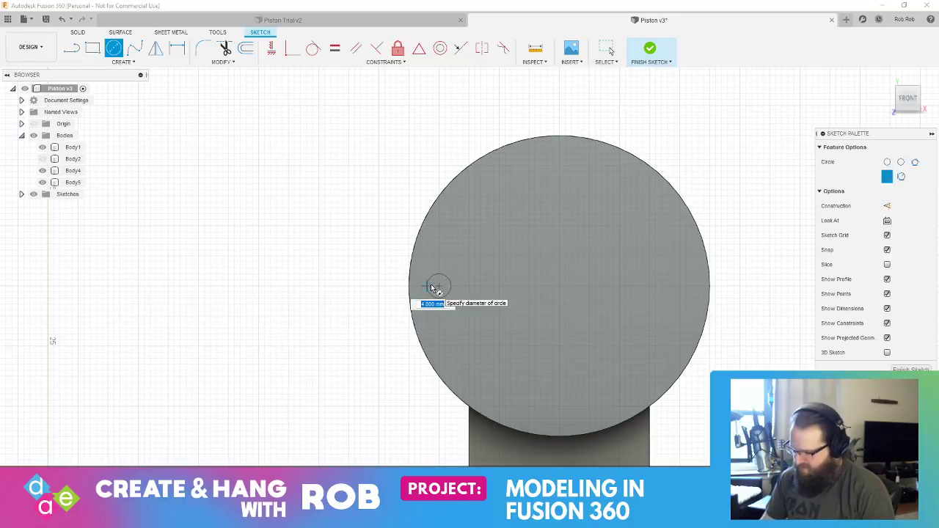
key(Return)
key(Escape)
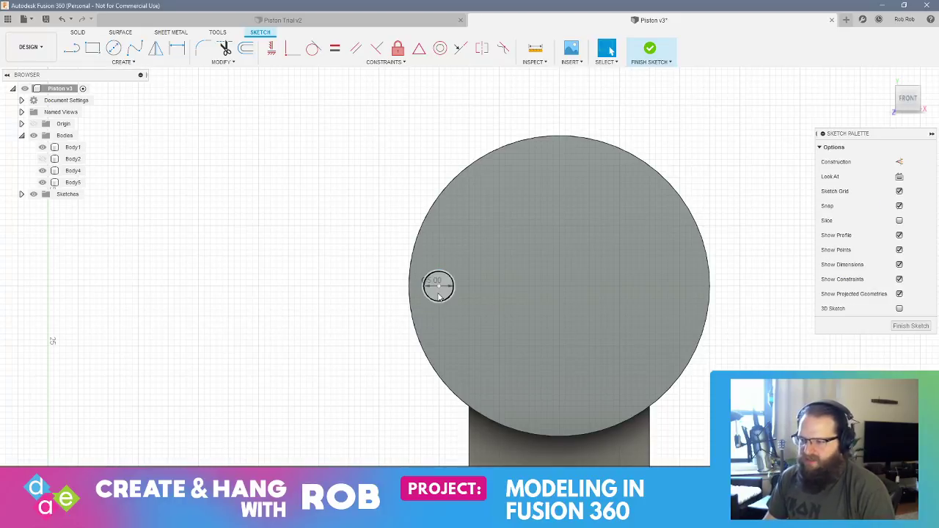
click(911, 326)
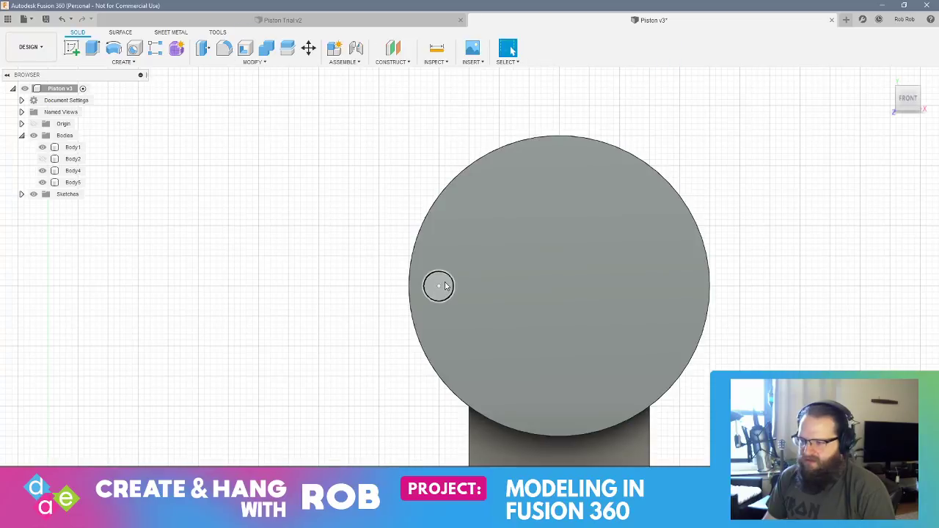
- Extrude the 5 mm circle inward as a cut to make an off-centre hole in the Body4 wheel
right_click(466, 285)
click(448, 249)
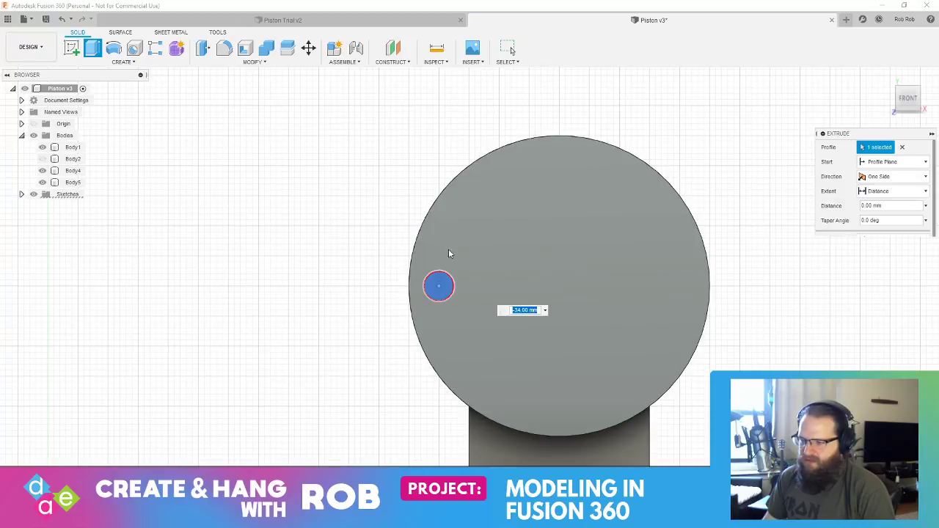
drag(445, 287, 210, 261)
key(Return)
mouse_move(210, 262)
shift+middle_down()
mouse_move(348, 247)
mouse_move(196, 249)
shift+middle_up()
click(191, 252)
scroll(191, 254, up, 3)
scroll(188, 274, down, 7)
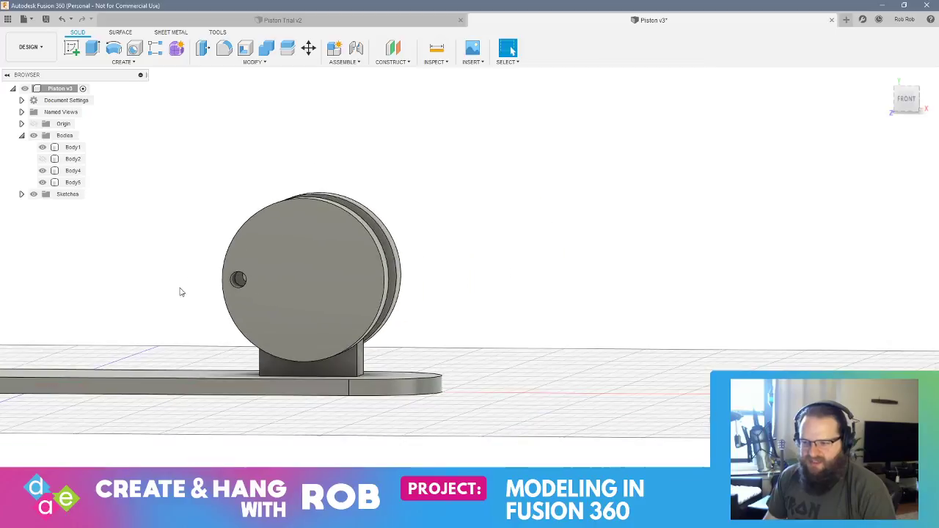
shift+middle_drag(183, 289, 162, 273)
middle_drag(103, 275, 348, 293)
key(Escape)
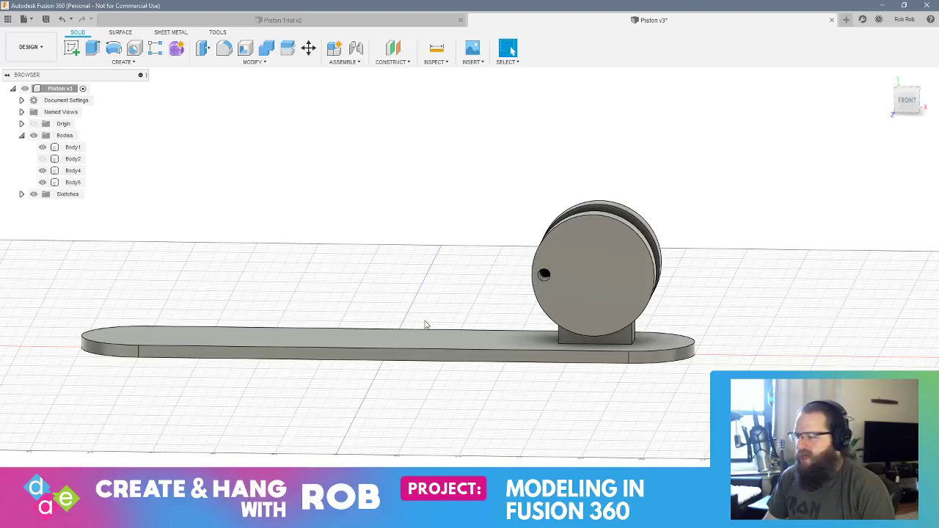
- Save the design with the off-centre wheel hole as a new version
shift+middle_drag(603, 349, 570, 309)
key(ctrl+s)
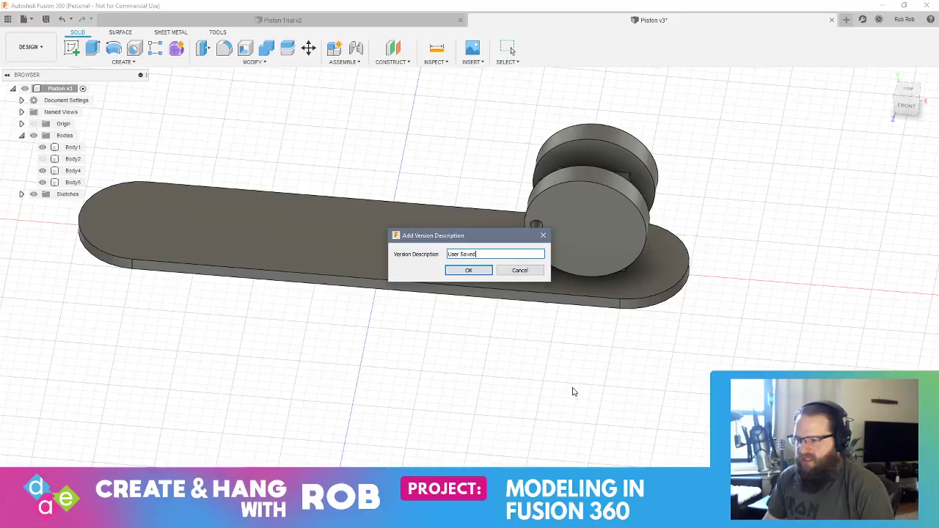
click(468, 270)
- Undo the hole cut in the Body4 wheel and set the sketched circle's diameter to 6 mm
middle_drag(524, 367, 524, 306)
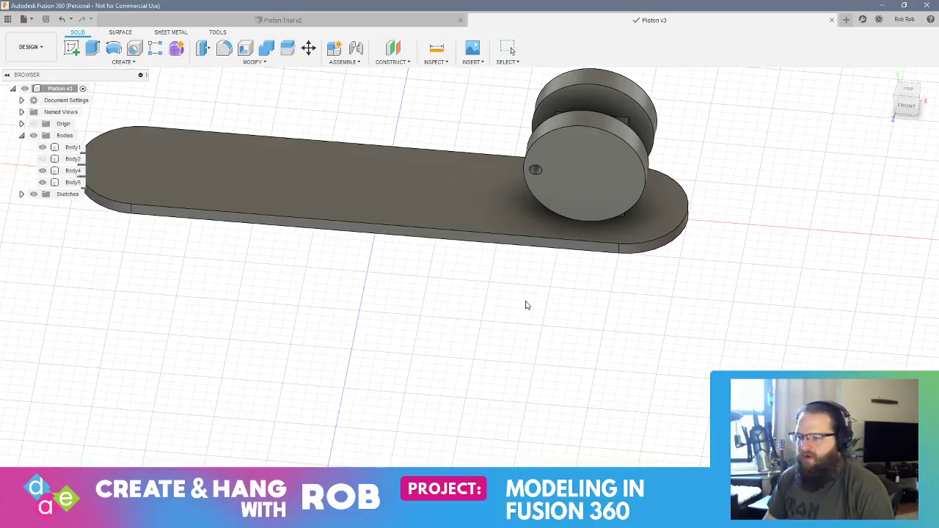
middle_drag(537, 162, 535, 232)
shift+middle_drag(535, 233, 547, 196)
scroll(525, 194, up, 6)
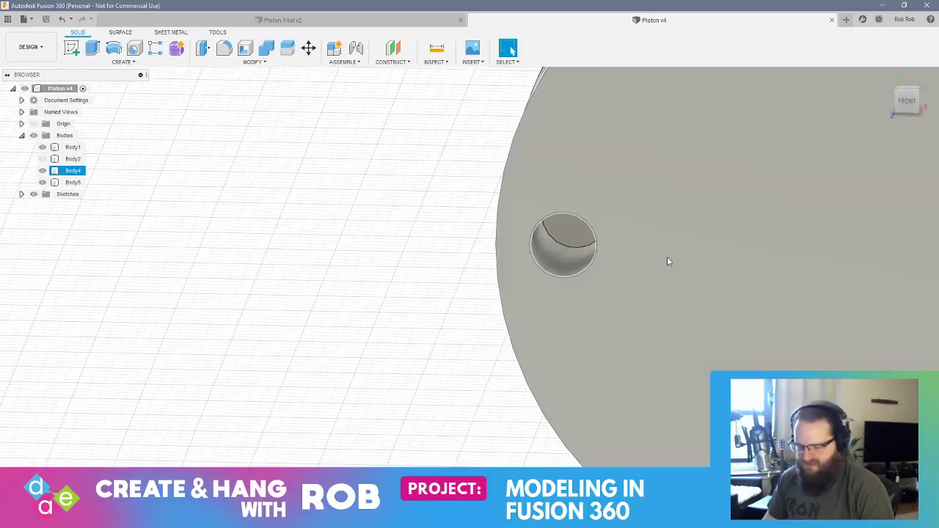
key(ctrl+z)
key(ctrl+z)
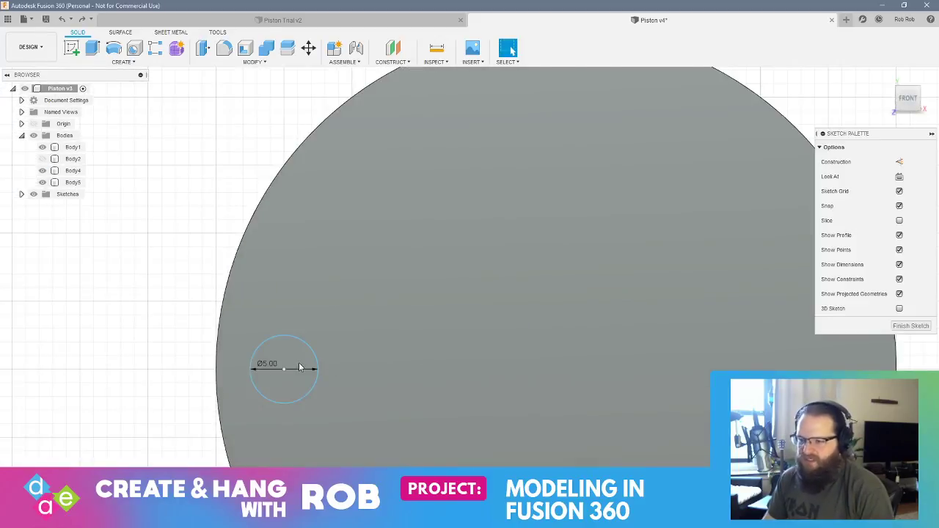
double_click(262, 364)
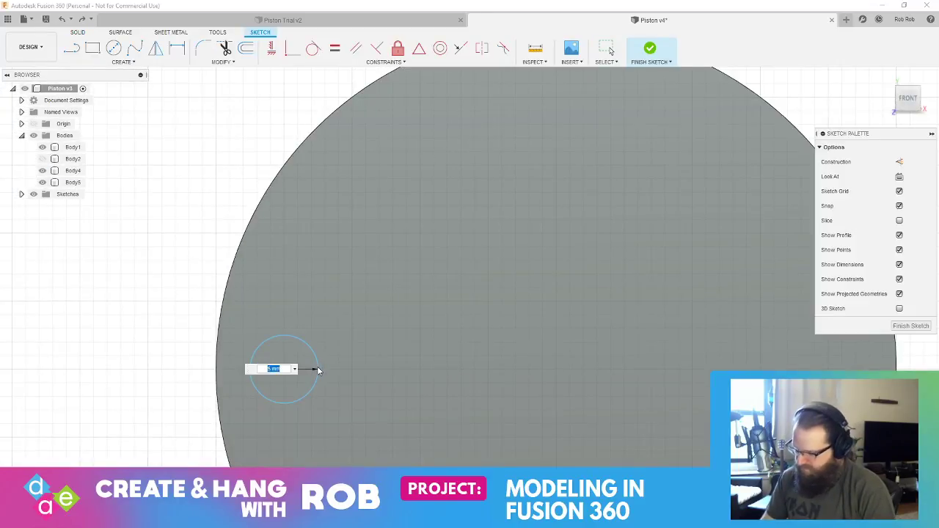
text(6)
key(Return)
key(Escape)
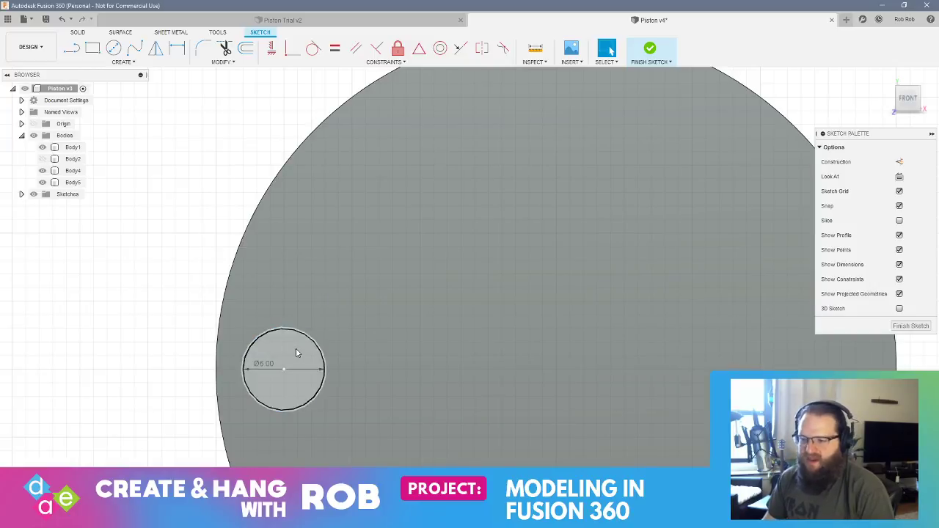
- Extrude the 6 mm circle 45 mm inward as a cut to make off-centre holes through both wheels
click(301, 353)
right_click(300, 354)
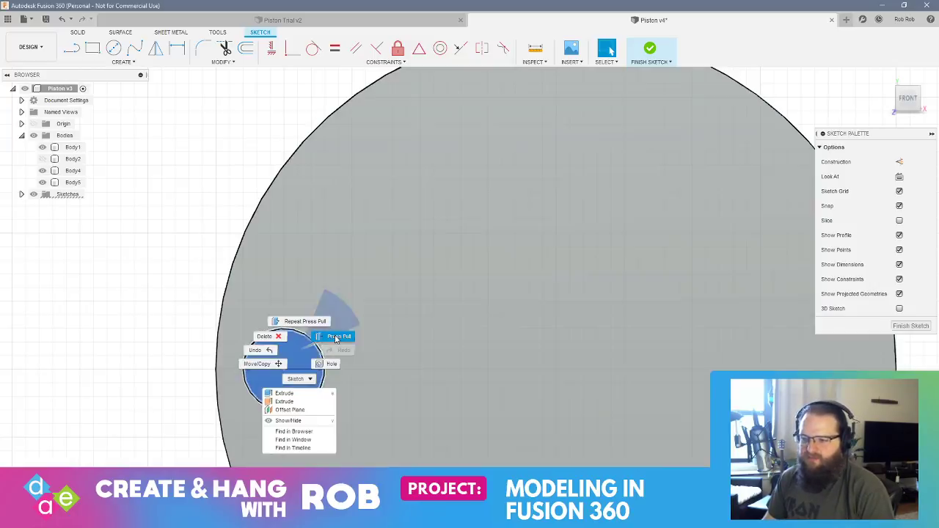
click(336, 337)
shift+middle_drag(541, 331, 542, 330)
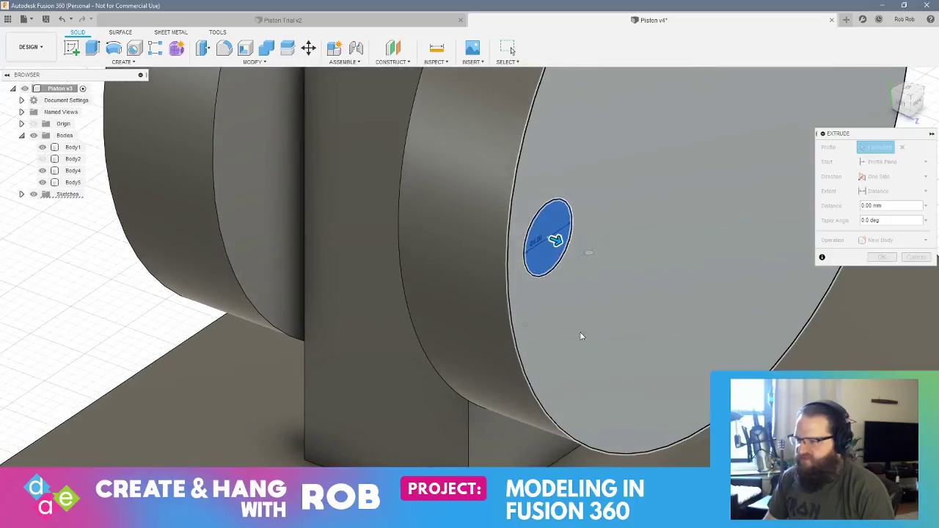
drag(549, 245, 40, 118)
key(Return)
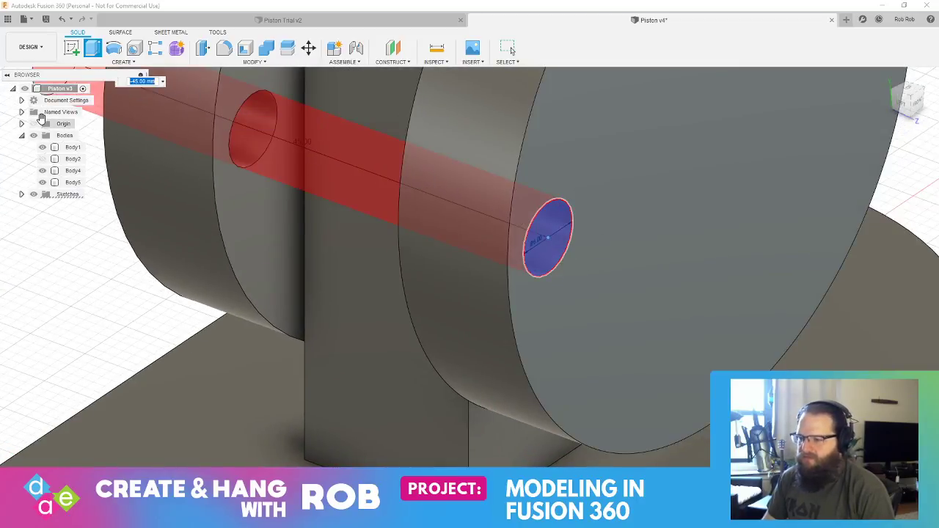
shift+middle_drag(541, 273, 487, 270)
scroll(488, 280, down, 6)
shift+middle_drag(535, 358, 438, 277)
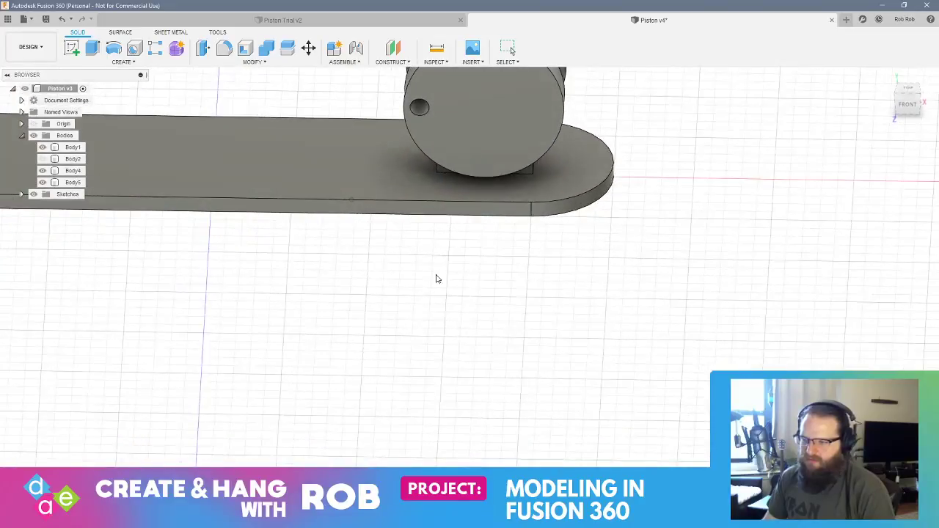
key(Escape)
- Start a sketch on the horizontal ground plane and draw a 5 mm diameter circle in the free area in front of the base
click(68, 50)
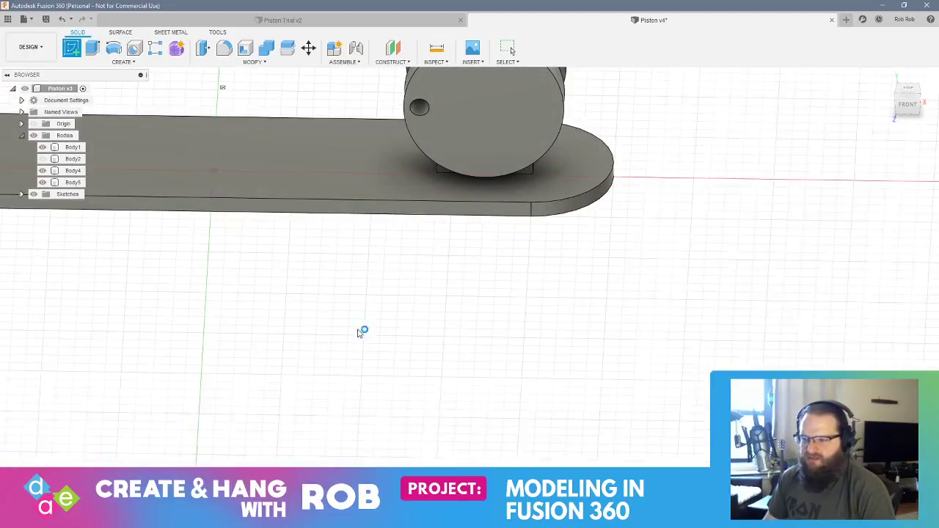
click(363, 331)
middle_drag(339, 230, 227, 185)
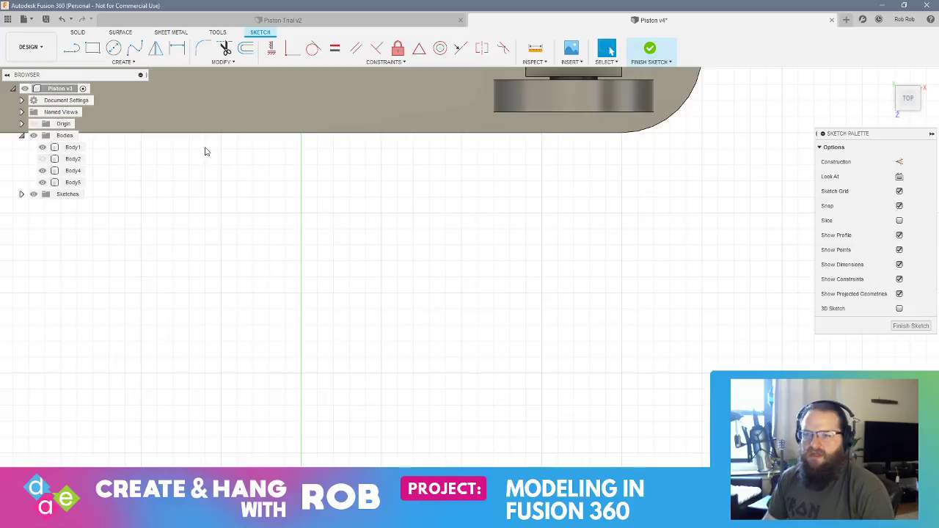
click(114, 49)
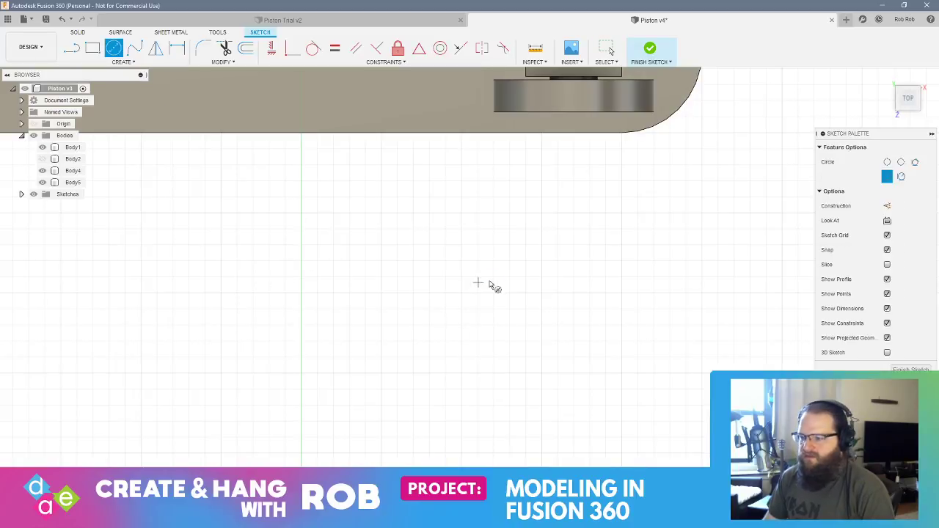
click(541, 293)
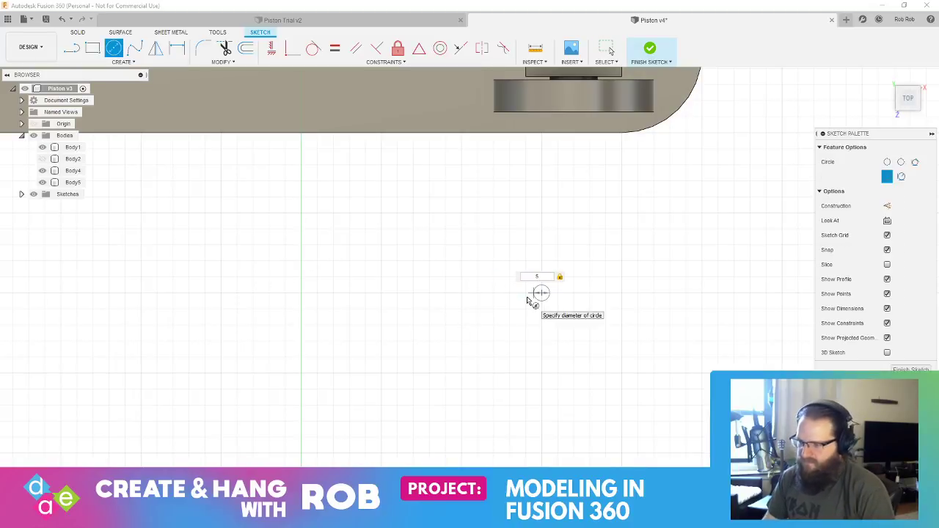
text(5)
key(Return)
key(Escape)
scroll(488, 301, up, 2)
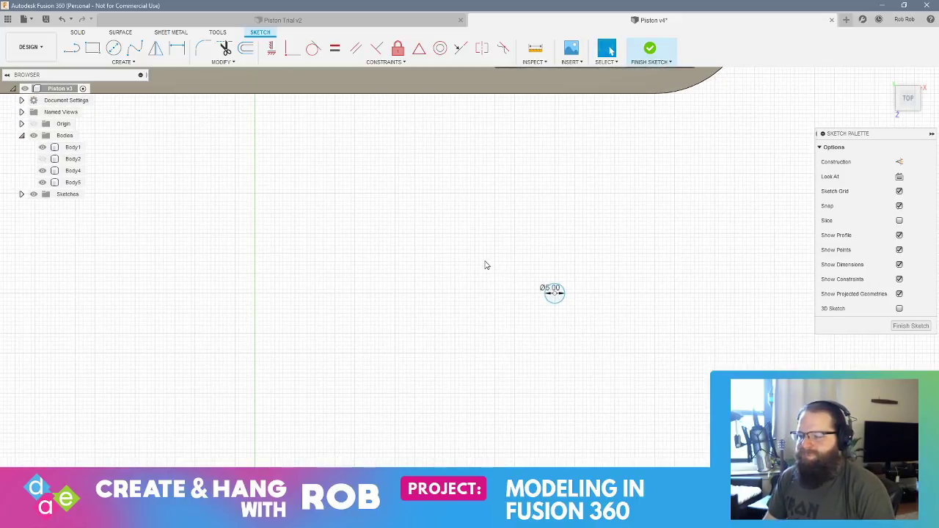
- Draw a 10 by 10 mm center rectangle around the 5 mm circle, sharing its centre point
click(118, 63)
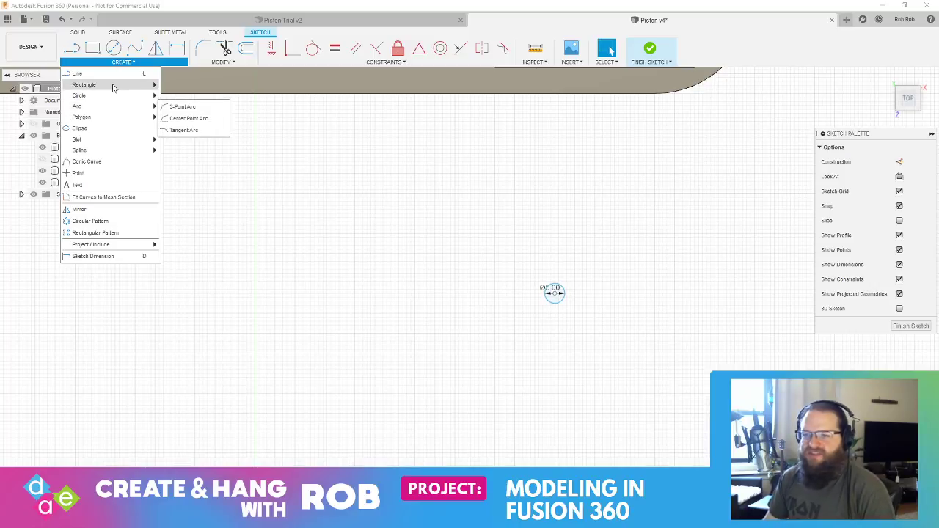
mouse_move(114, 87)
click(178, 97)
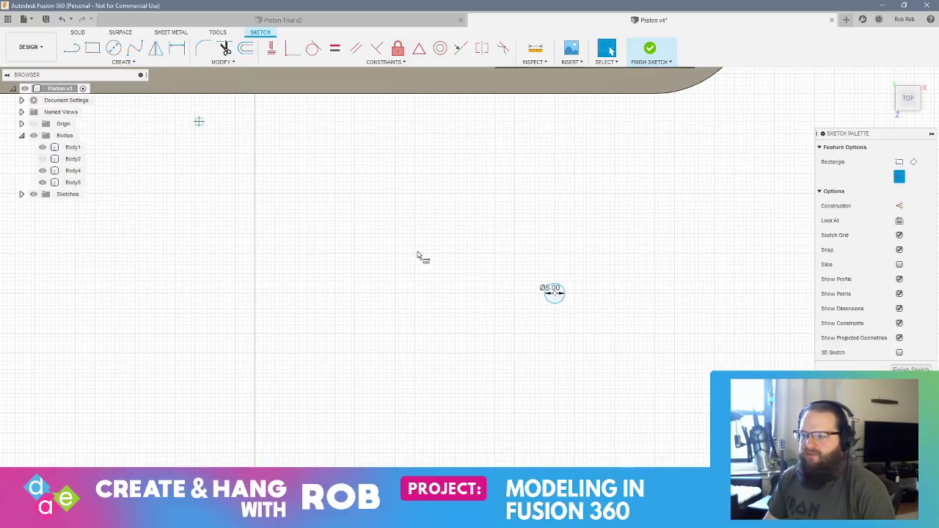
click(554, 293)
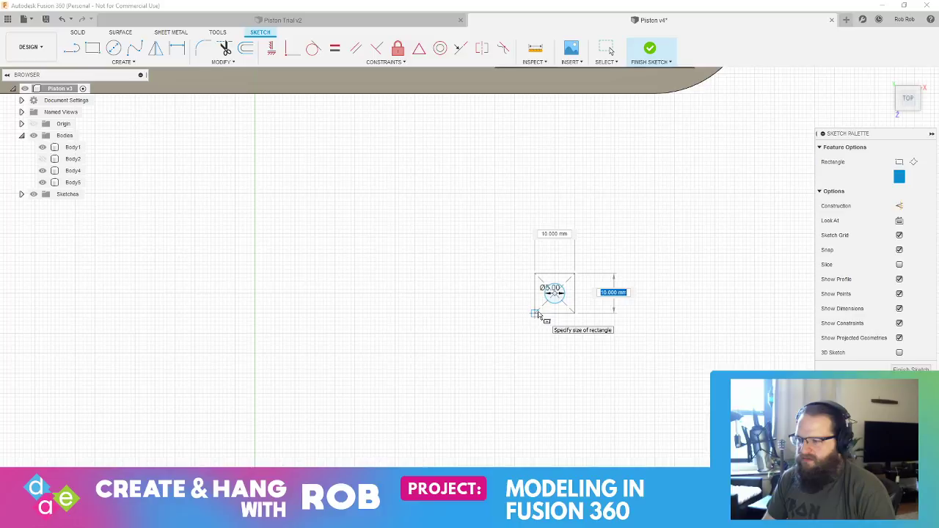
key(Return)
key(Escape)
- Extrude the 5 mm circle upward 12 mm as a new body to form a pin
mouse_move(576, 368)
shift+middle_down()
mouse_move(434, 281)
mouse_move(577, 328)
shift+middle_up()
scroll(478, 317, up, 5)
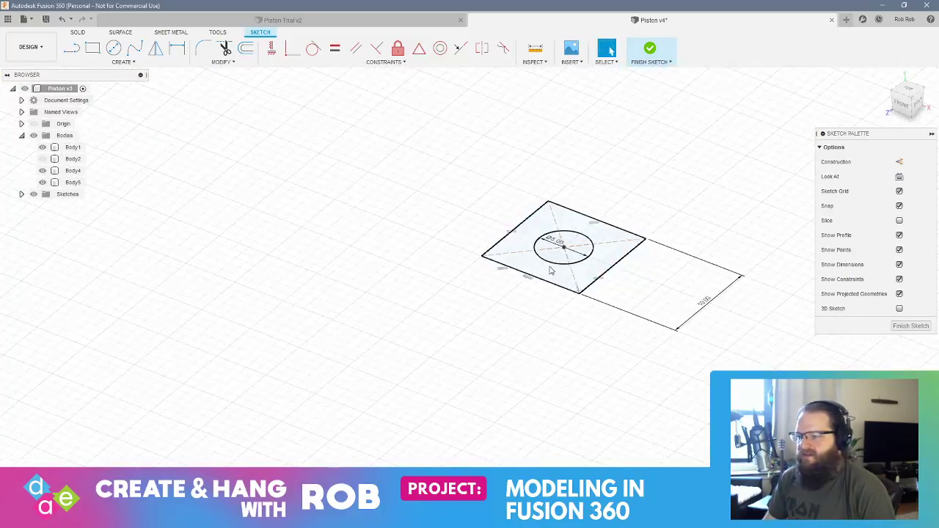
right_click(558, 259)
click(593, 242)
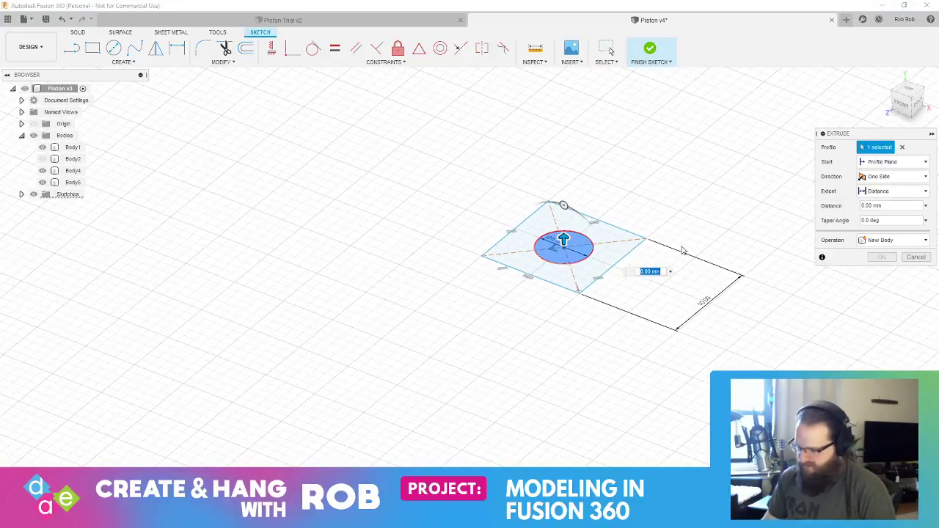
text(12)
key(Return)
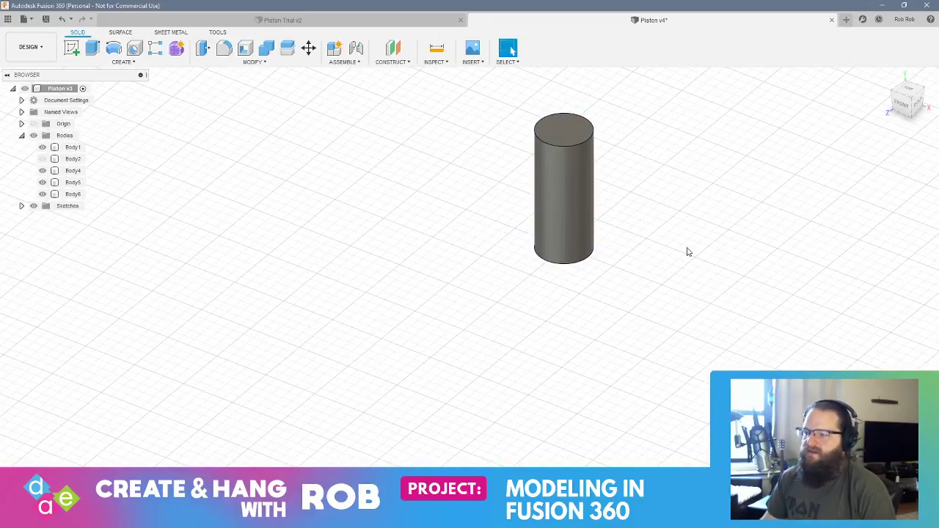
- Show Sketch14, extrude the square around the pin upward as a block joined to it, and hide all sketches
click(21, 206)
click(43, 370)
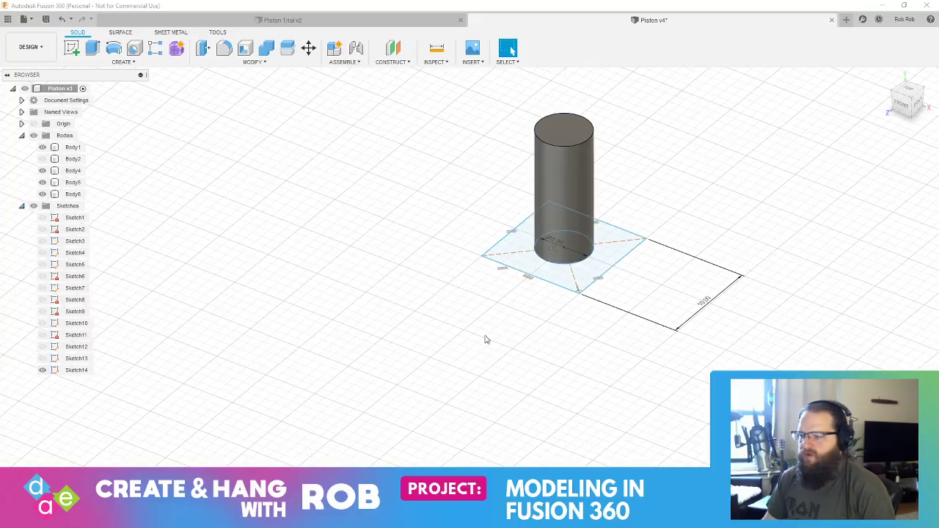
right_click(558, 278)
click(596, 262)
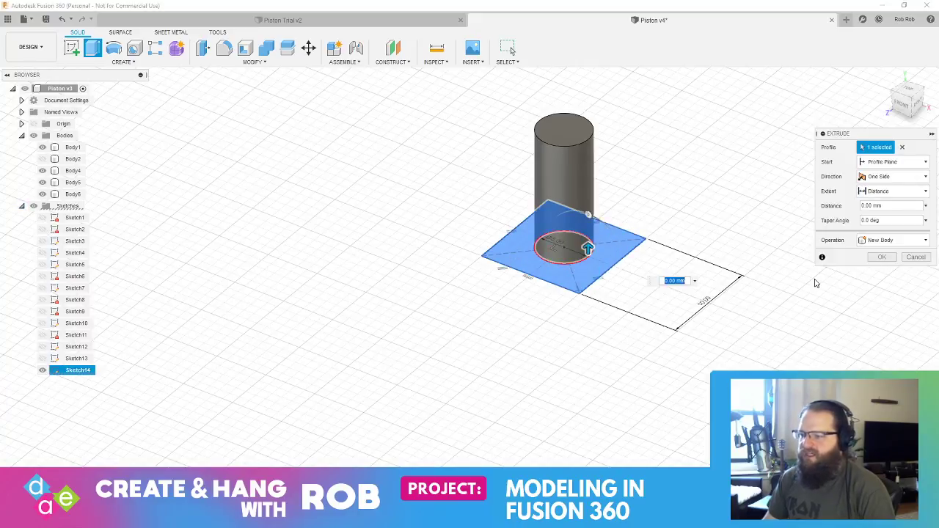
key(Return)
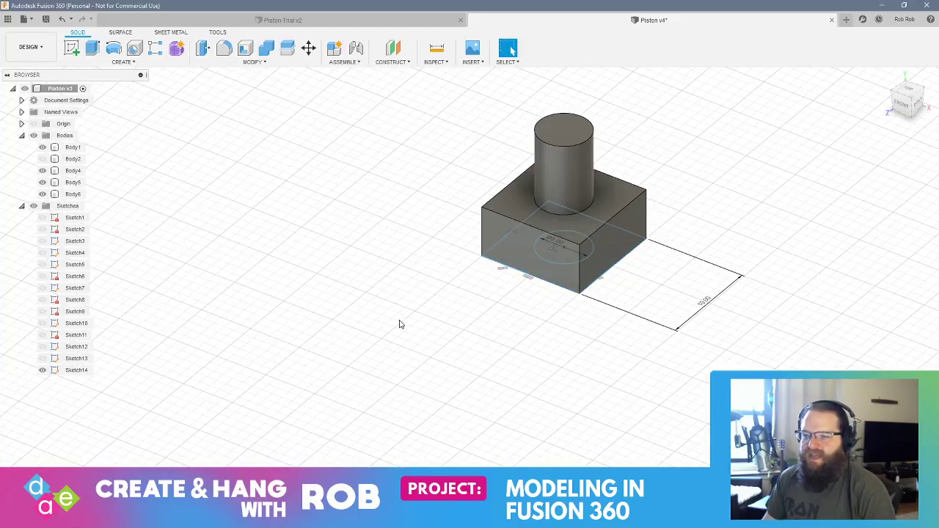
click(33, 206)
click(21, 206)
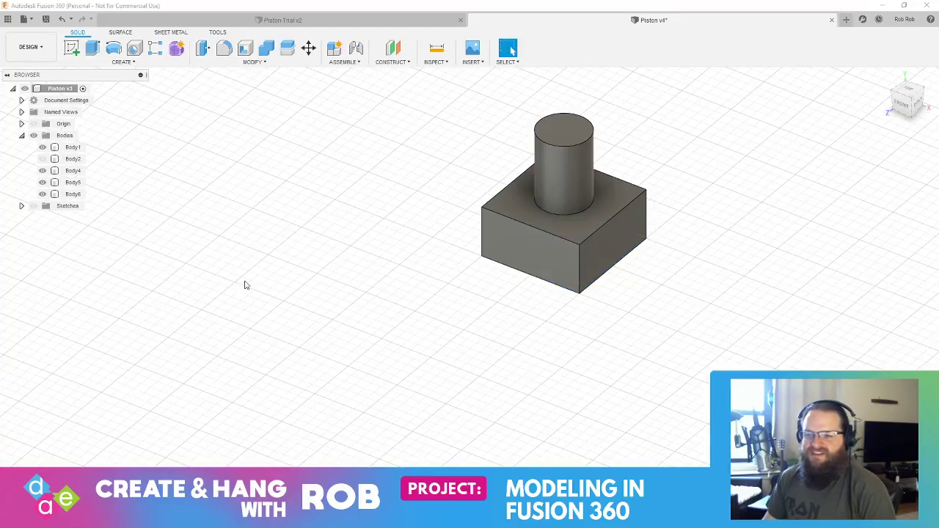
- Move the pin body up 40 mm and rotate it -90 degrees about X so the pin points toward the wheels
mouse_move(245, 283)
shift+middle_down()
mouse_move(338, 296)
mouse_move(305, 206)
mouse_move(313, 233)
mouse_move(316, 221)
shift+middle_up()
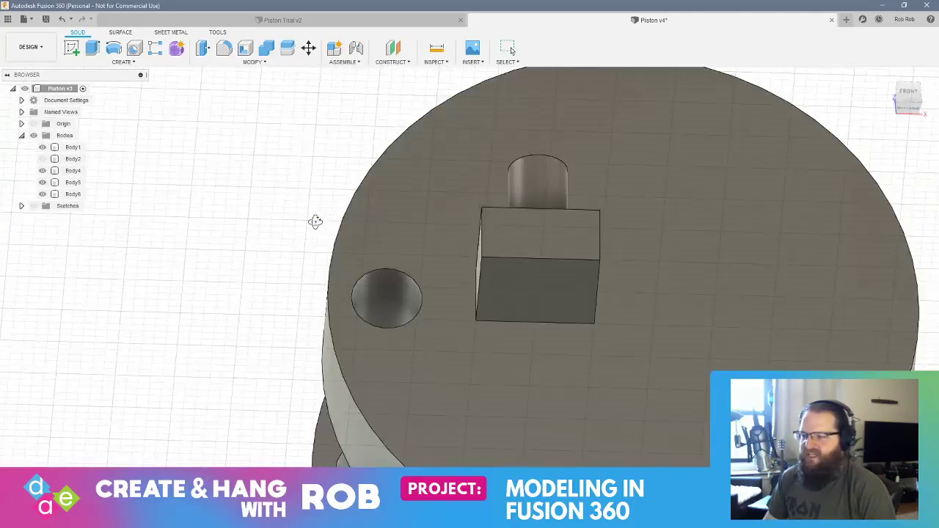
scroll(314, 235, up, 3)
scroll(305, 256, down, 2)
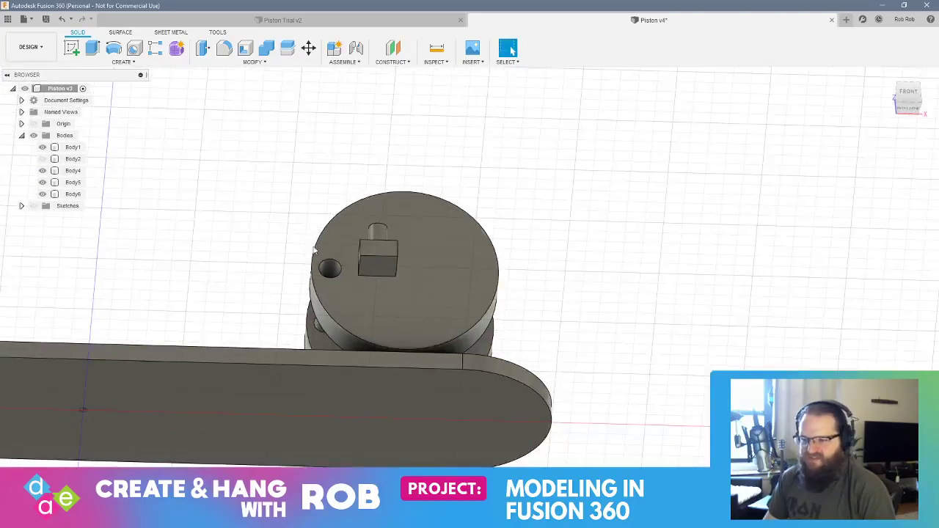
shift+middle_drag(314, 249, 363, 377)
key(Escape)
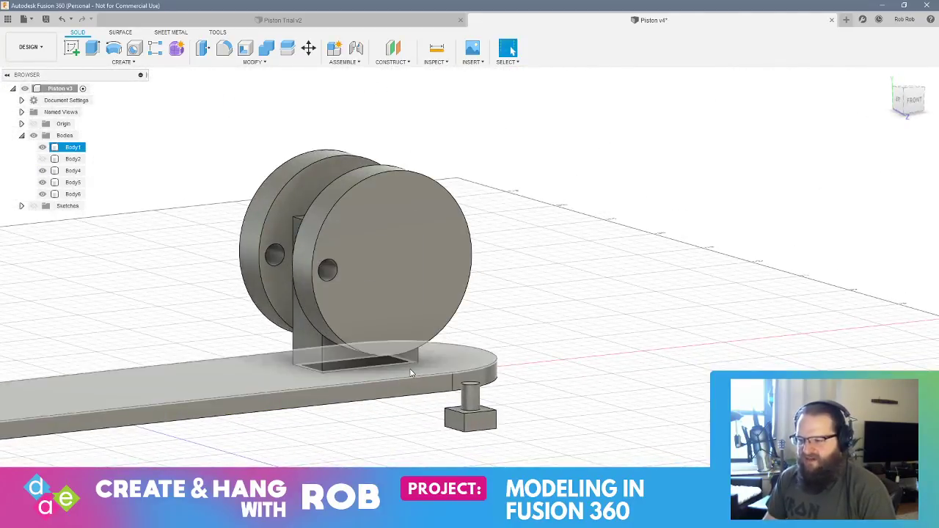
shift+middle_drag(555, 438, 580, 434)
drag(399, 241, 542, 380)
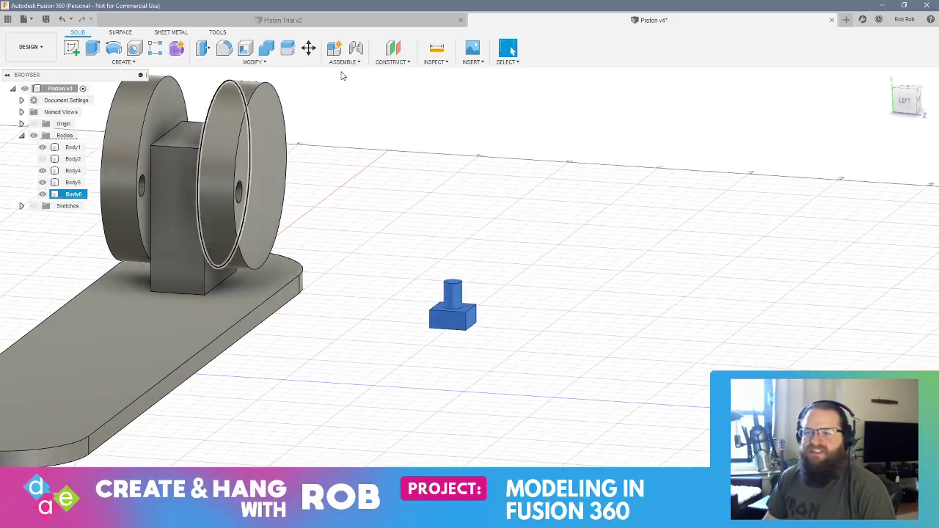
click(308, 47)
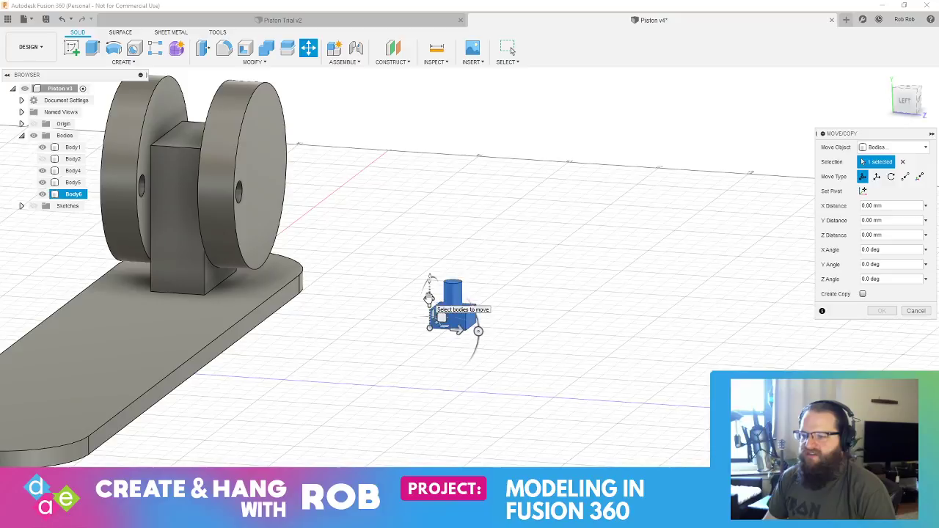
drag(430, 297, 431, 152)
shift+middle_drag(372, 259, 400, 237)
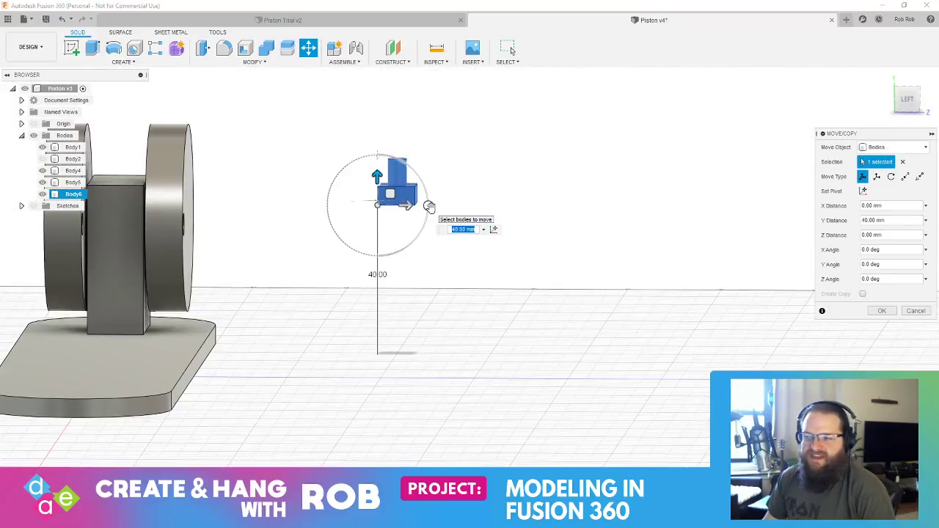
drag(429, 206, 388, 155)
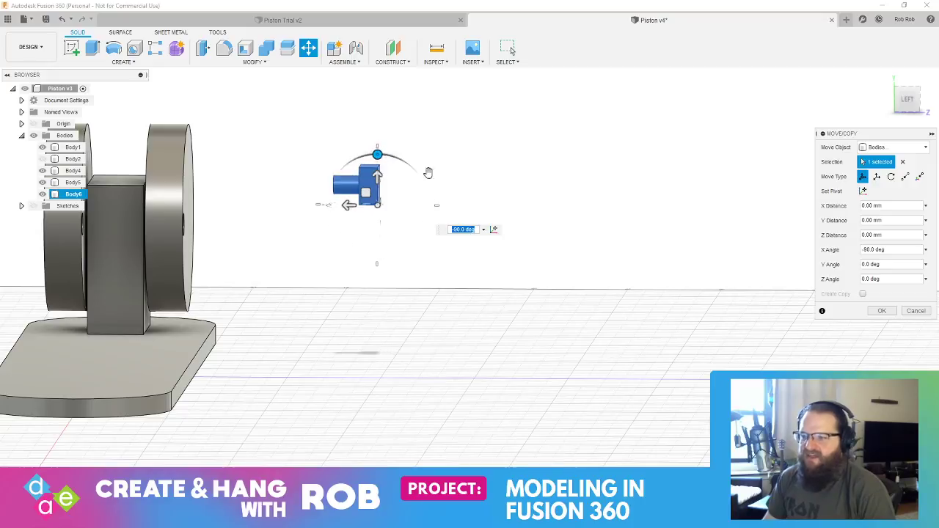
key(Return)
- Align the circular edge of the pin's free end with the rim of the off-centre hole in the wheel
shift+middle_drag(350, 166, 327, 197)
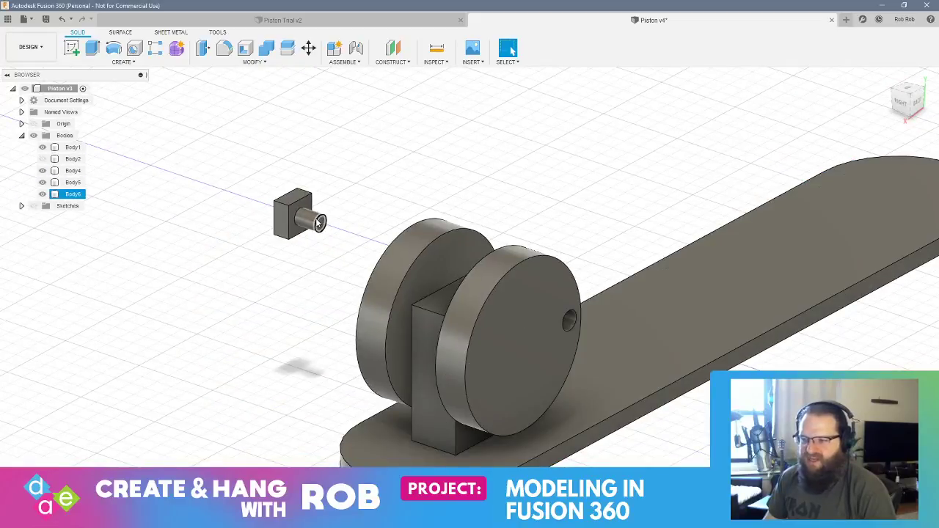
shift+middle_drag(341, 275, 356, 152)
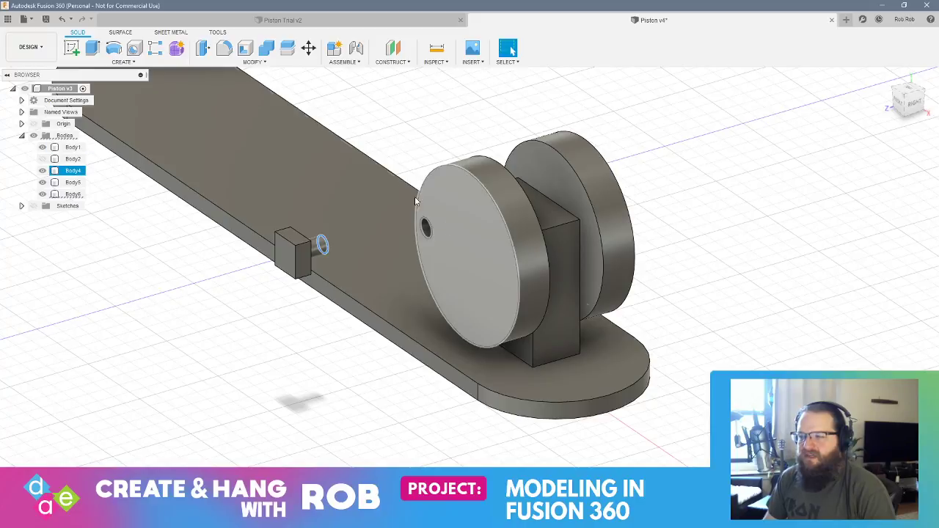
click(253, 63)
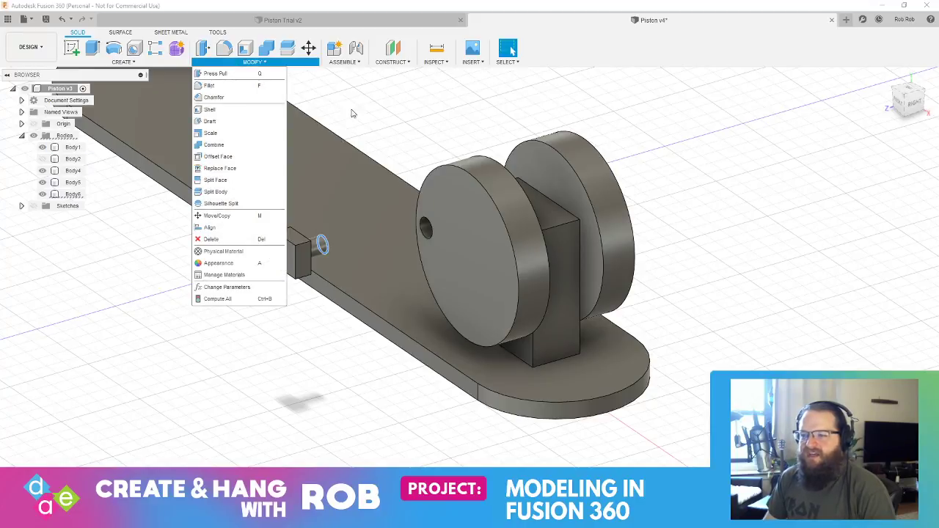
click(275, 233)
click(364, 243)
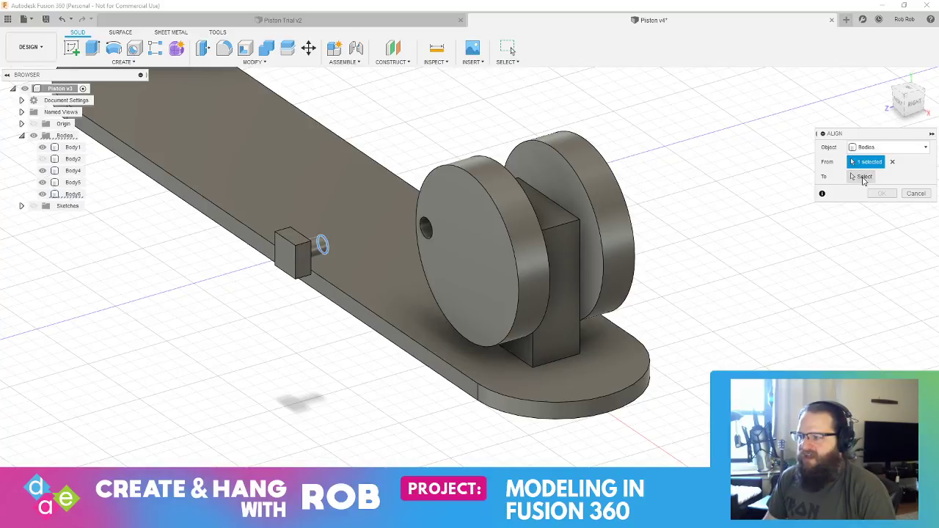
click(863, 177)
scroll(422, 234, up, 5)
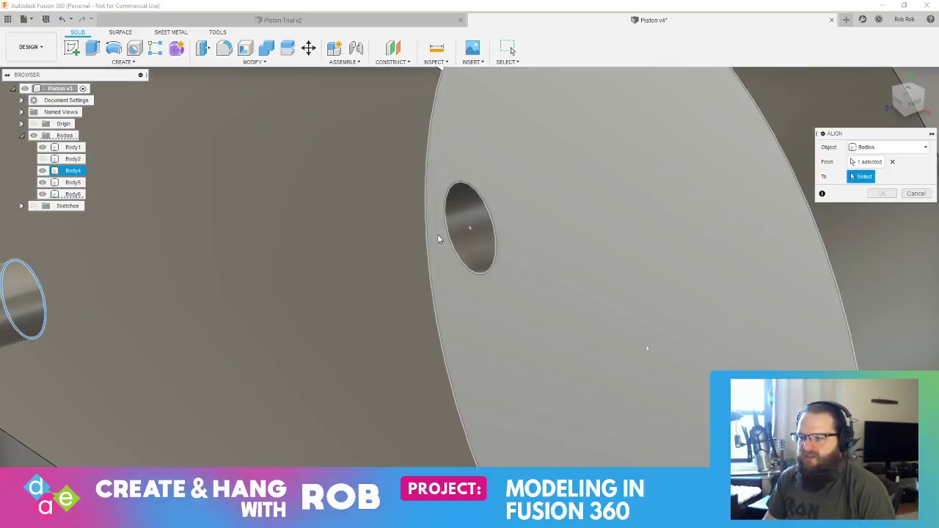
click(447, 235)
shift+middle_drag(487, 310, 591, 296)
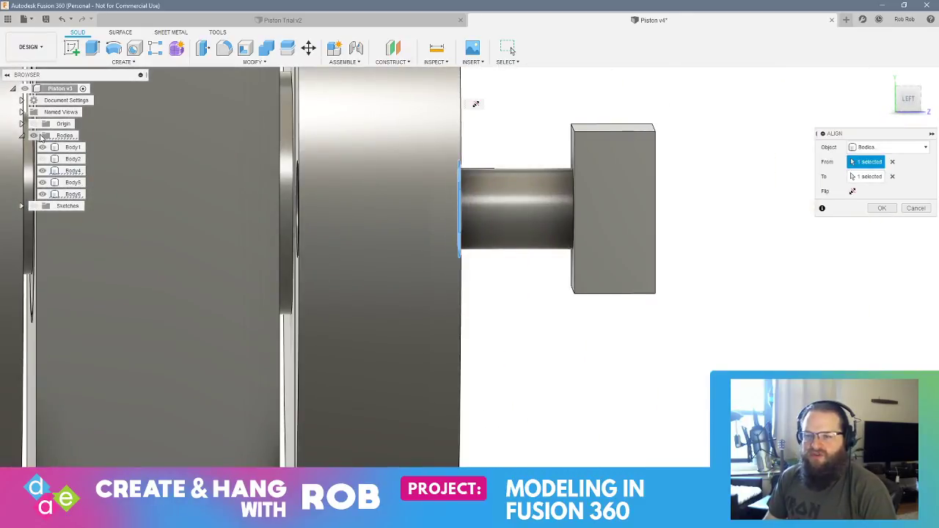
click(19, 137)
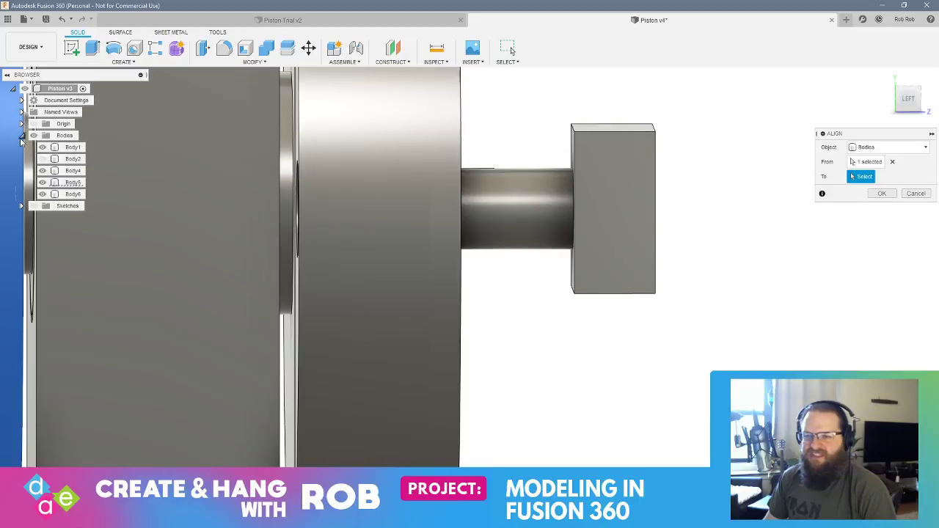
click(73, 195)
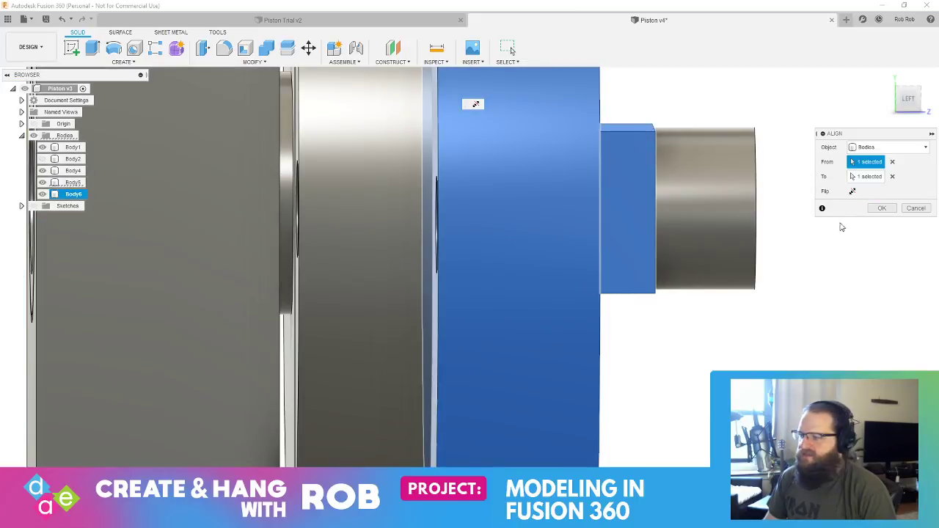
click(882, 209)
scroll(741, 318, up, 3)
scroll(732, 320, down, 5)
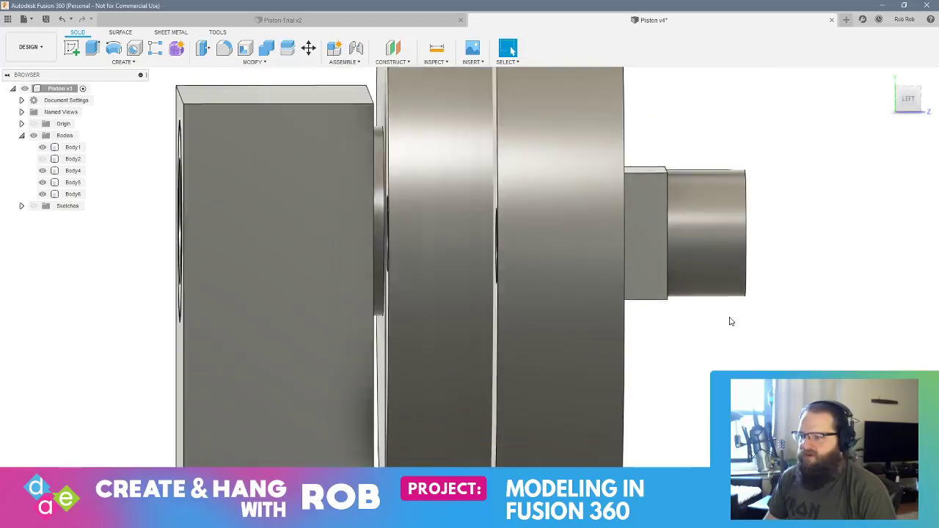
shift+middle_drag(733, 320, 693, 320)
key(ctrl+z)
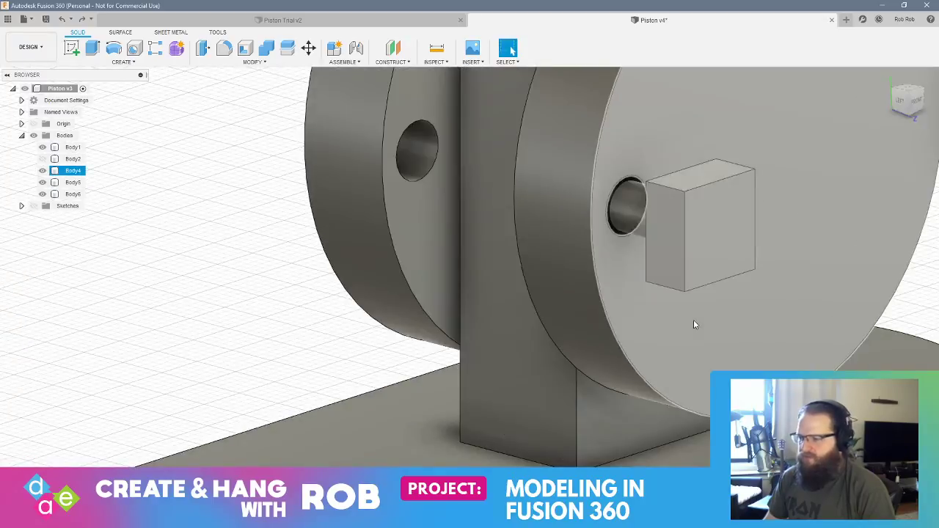
- Move the pin body along Z into the wheel hole, leaving a small gap between its square head and the wheel
click(73, 193)
shift+middle_drag(706, 337, 765, 335)
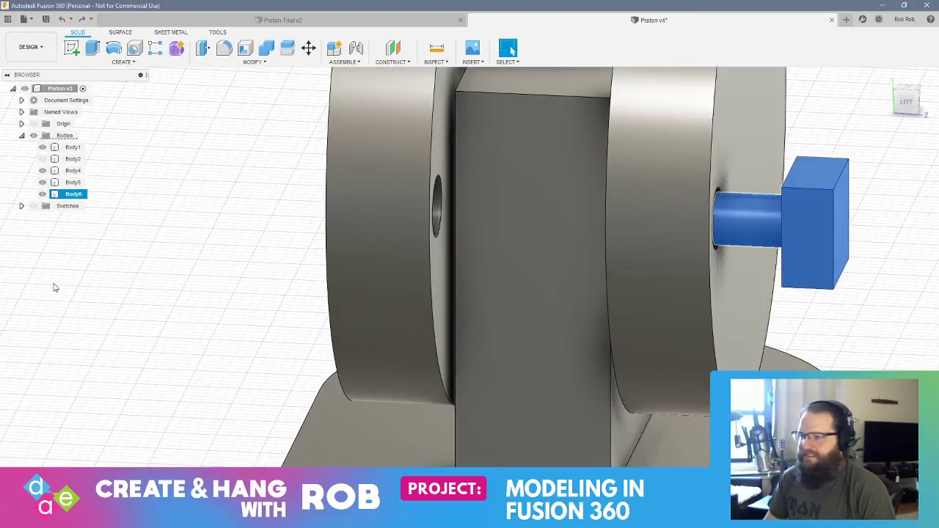
click(308, 48)
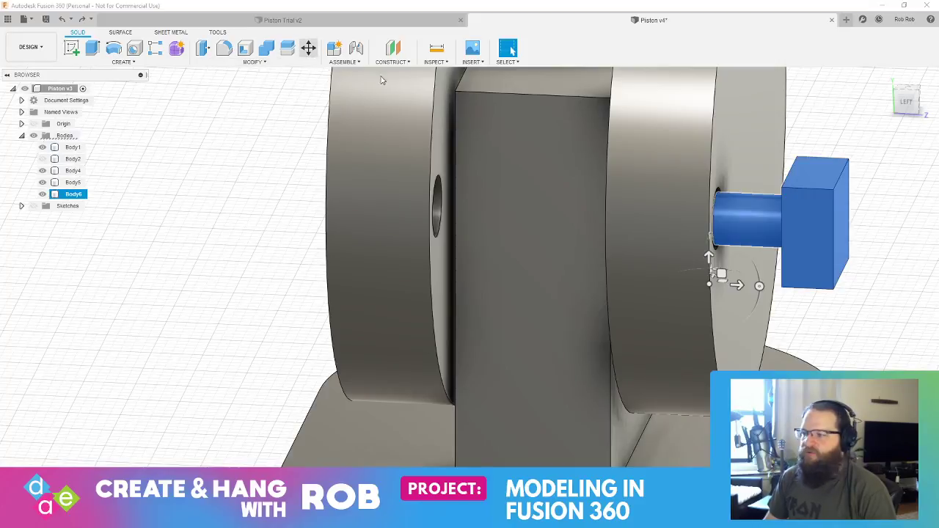
shift+middle_drag(717, 178, 633, 165)
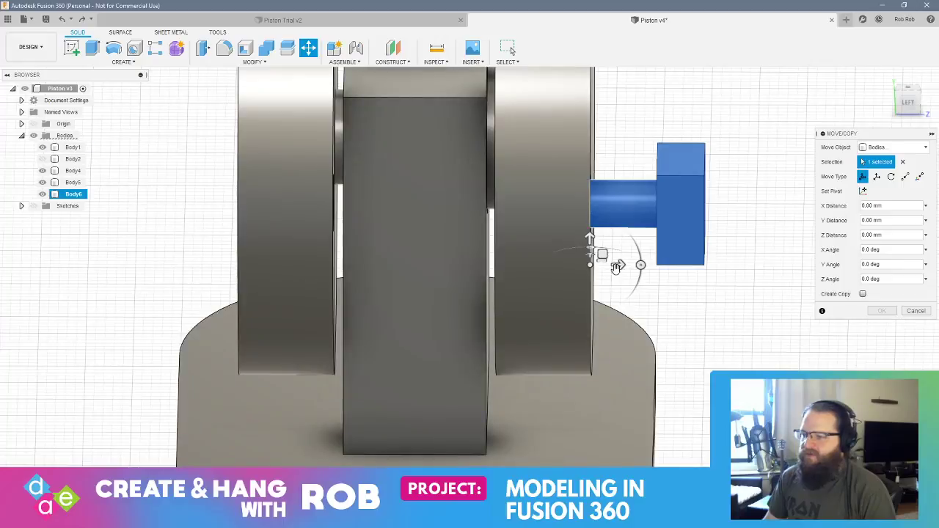
drag(617, 266, 551, 265)
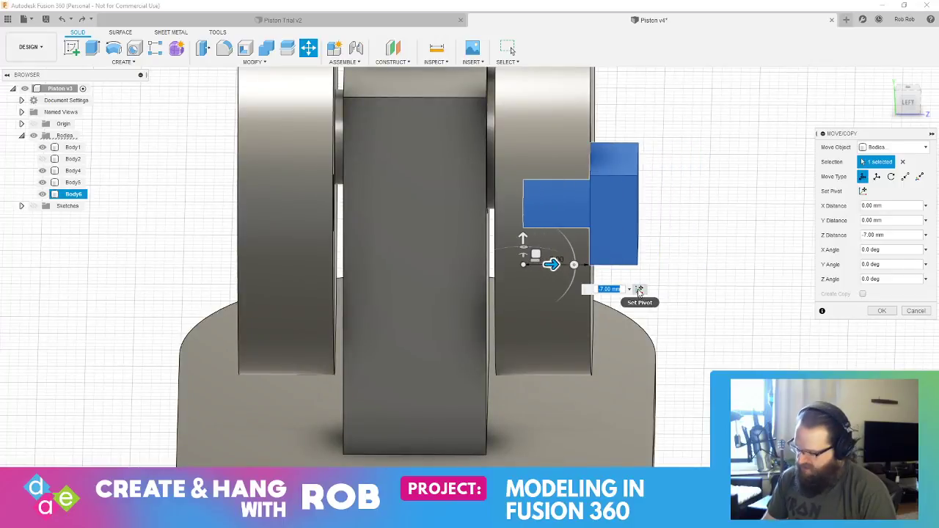
key(Return)
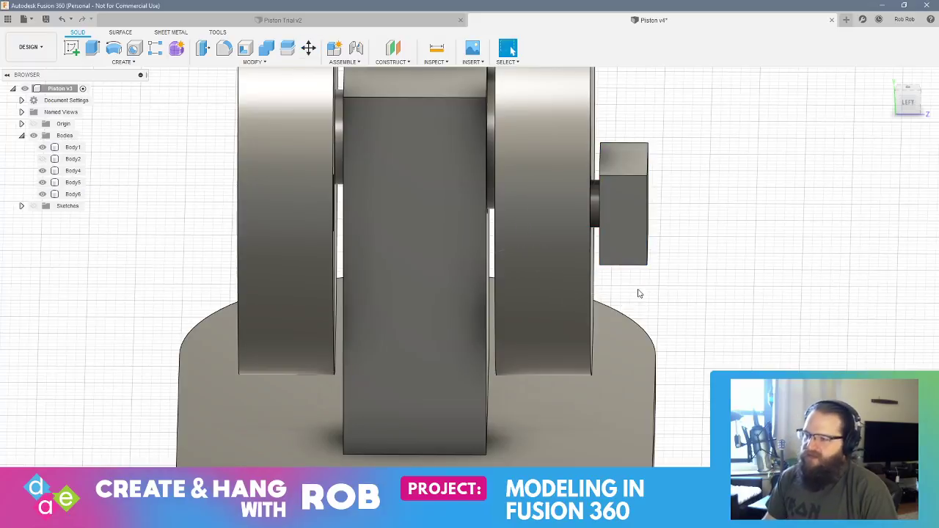
- Try to offset the pin head's side face 130 mm along the length of the base with Press Pull
shift+middle_drag(730, 204, 692, 185)
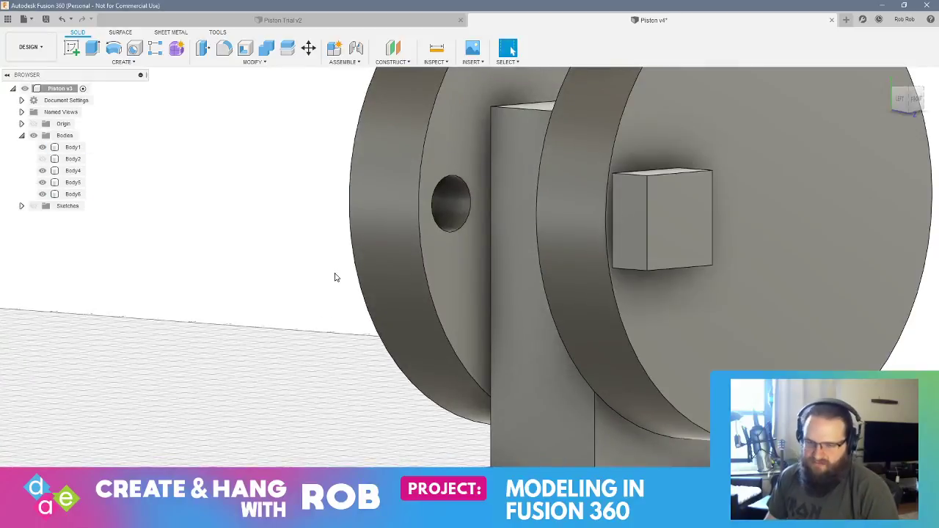
scroll(357, 236, up, 3)
scroll(357, 236, down, 5)
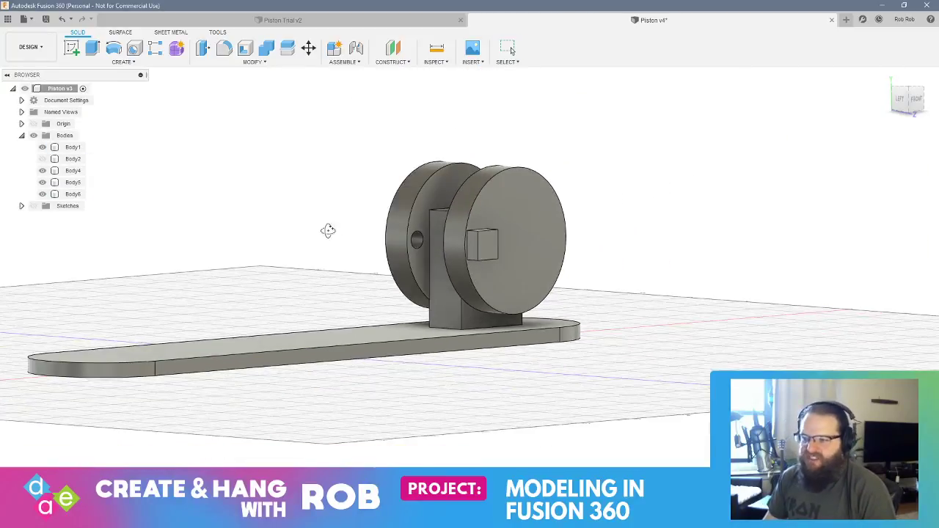
shift+middle_drag(330, 231, 330, 235)
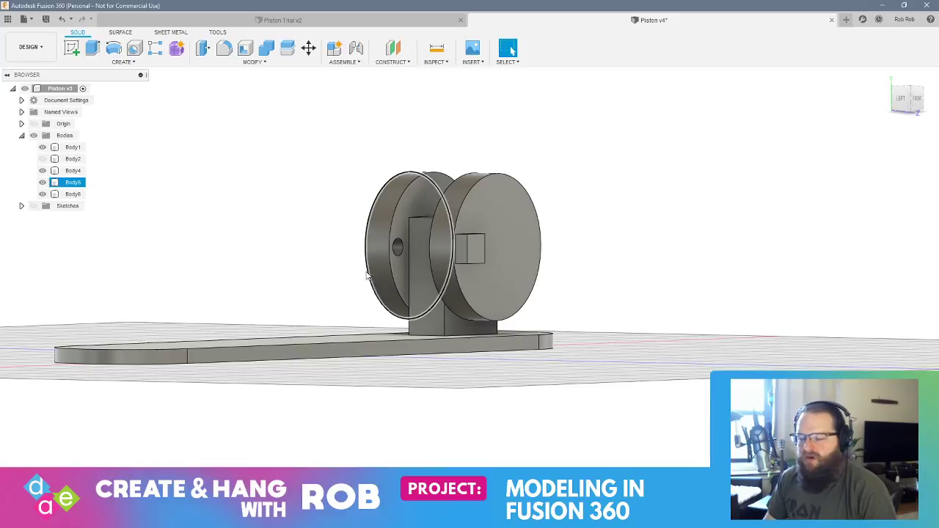
right_click(461, 251)
click(490, 240)
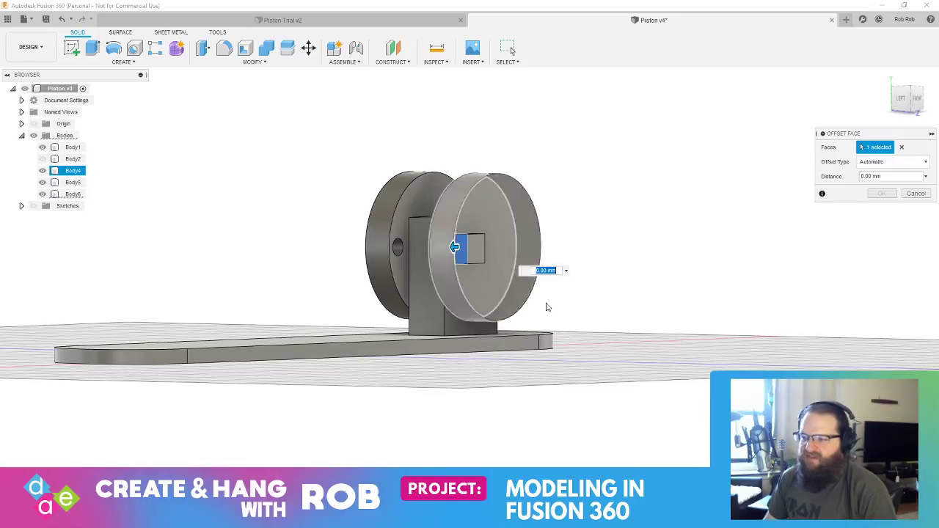
shift+middle_drag(515, 277, 462, 289)
drag(465, 266, 82, 273)
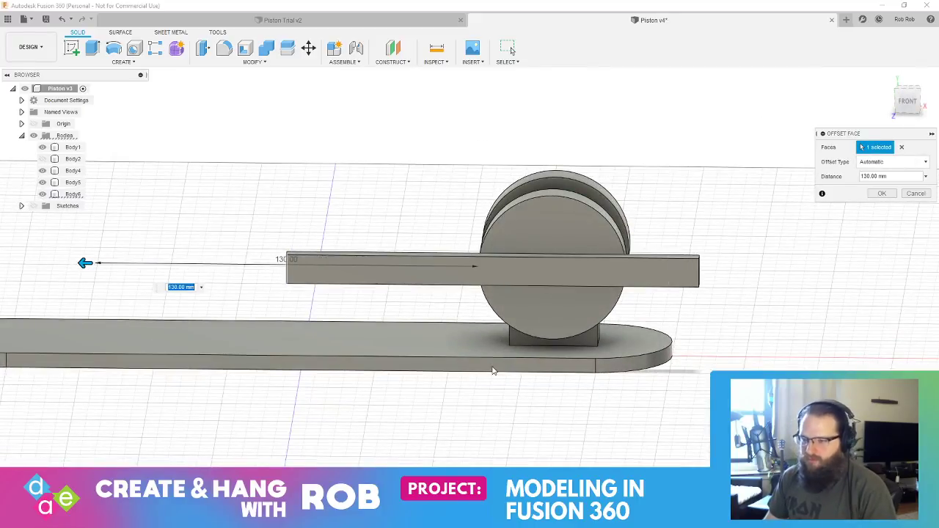
key(Escape)
- Try to offset the pin head's side face by 15 mm with Press Pull
shift+middle_drag(507, 315, 555, 299)
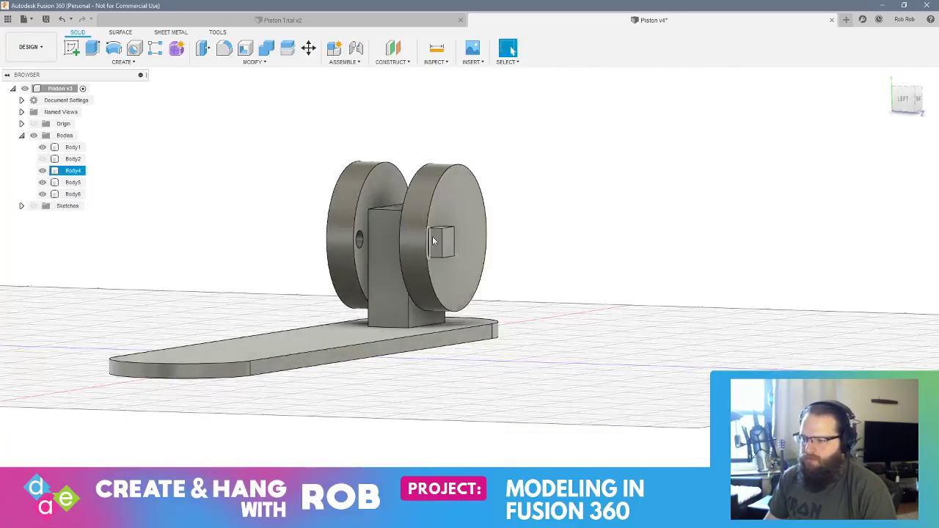
right_click(462, 245)
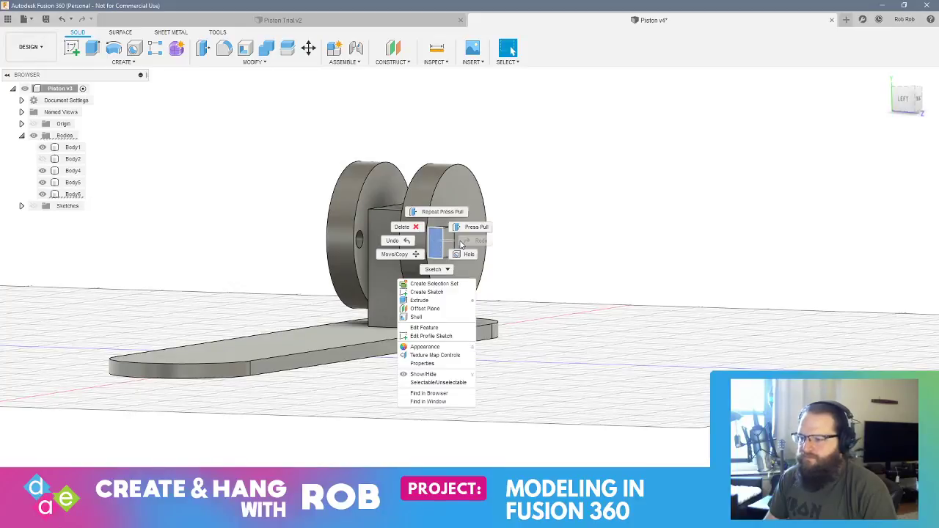
click(469, 232)
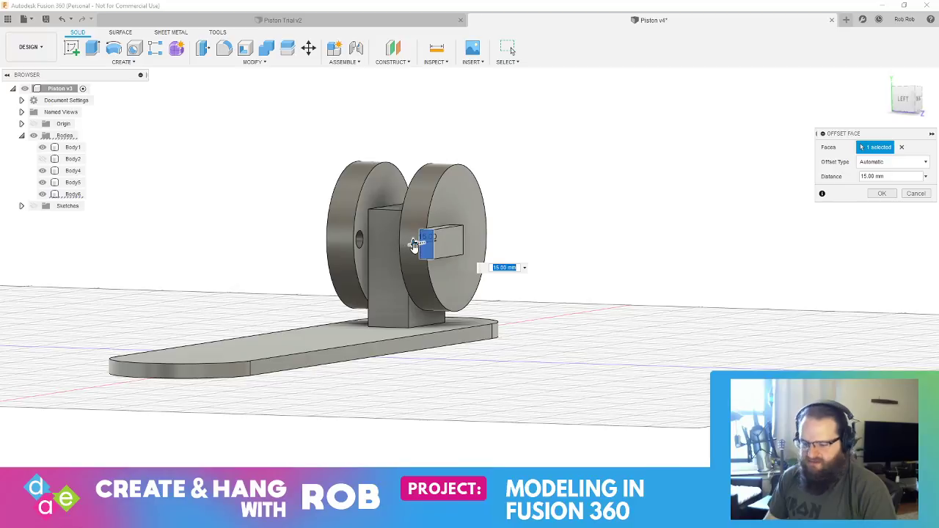
key(Return)
- Sketch a rectangle on the pin head's side face, tracing it from corner to opposite corner, and finish the sketch
mouse_move(496, 256)
shift+middle_down()
mouse_move(497, 264)
mouse_move(507, 256)
shift+middle_up()
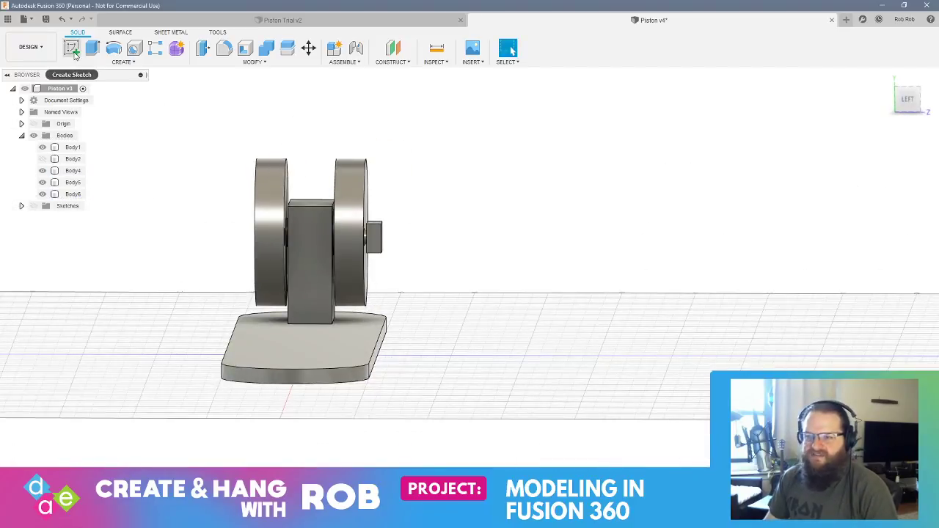
click(71, 49)
click(378, 238)
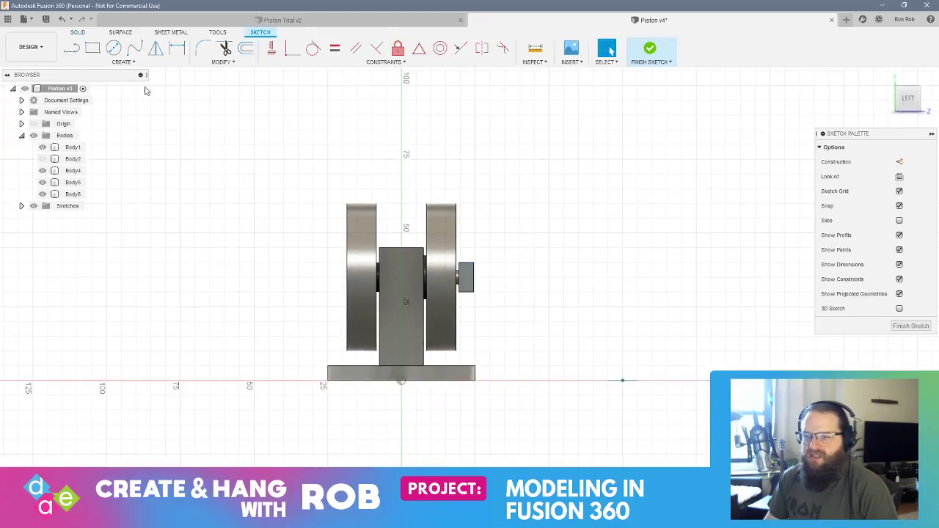
click(132, 62)
click(94, 49)
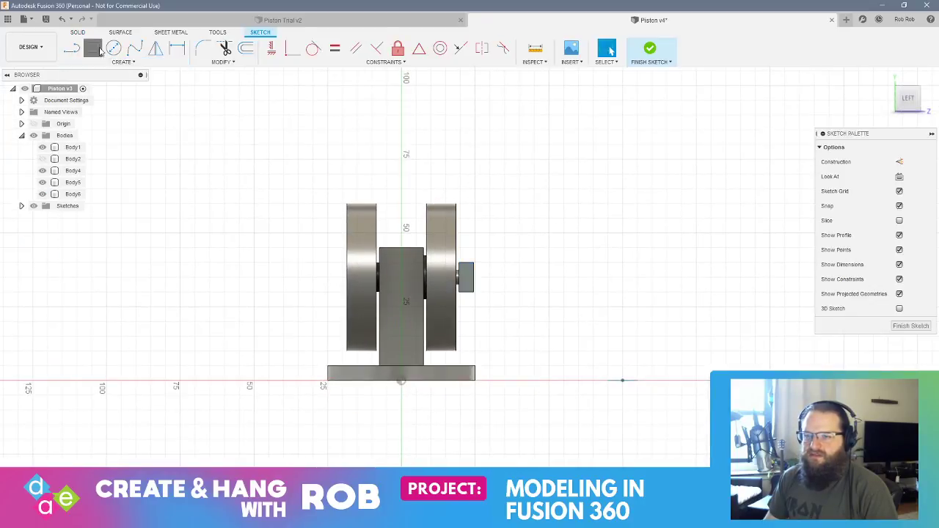
scroll(497, 281, up, 10)
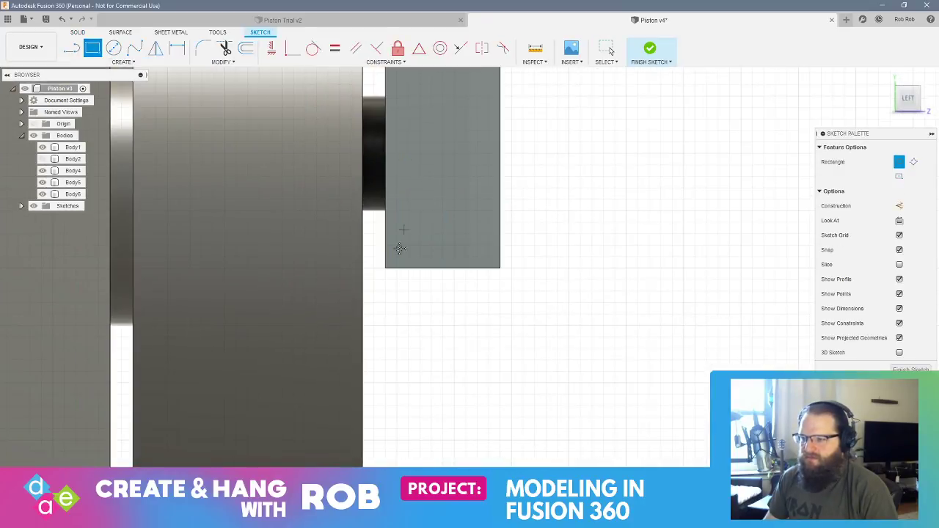
scroll(421, 250, up, 2)
click(392, 86)
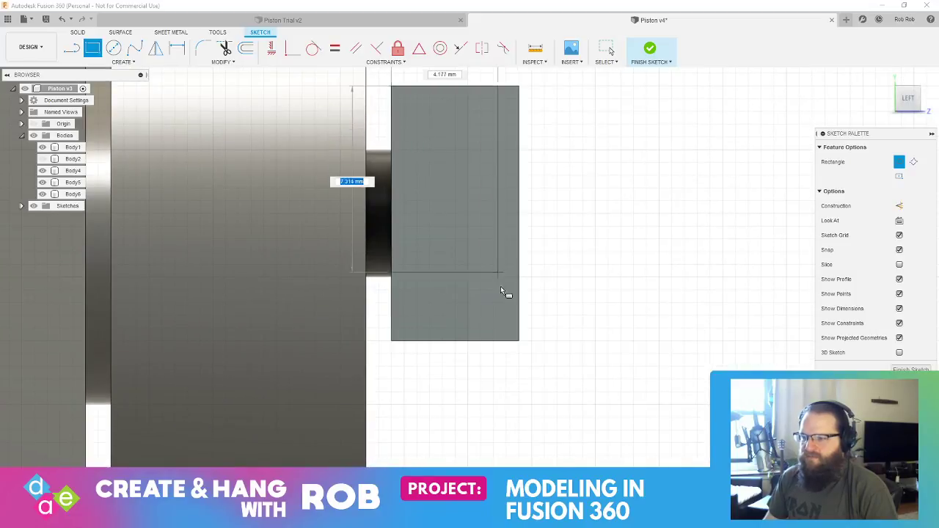
click(519, 341)
scroll(609, 309, up, 2)
scroll(609, 308, down, 5)
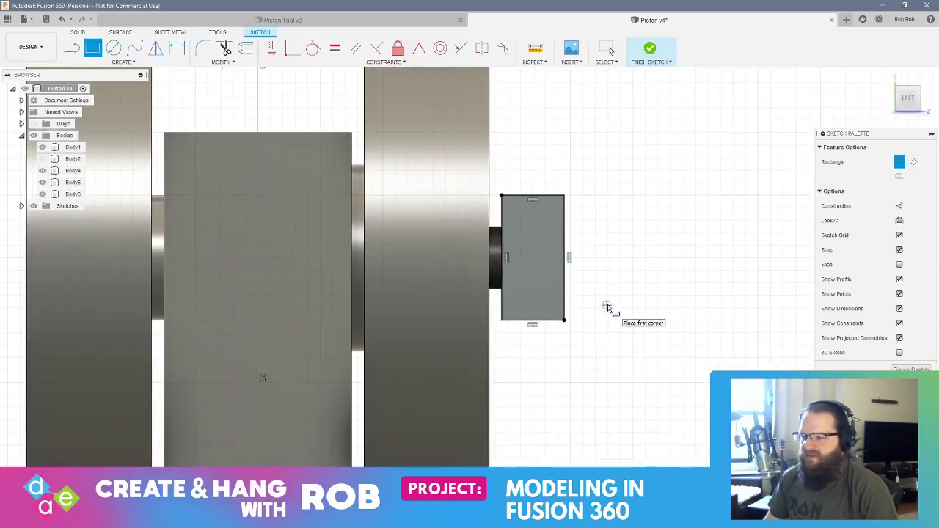
key(Escape)
shift+middle_drag(647, 297, 636, 288)
click(910, 369)
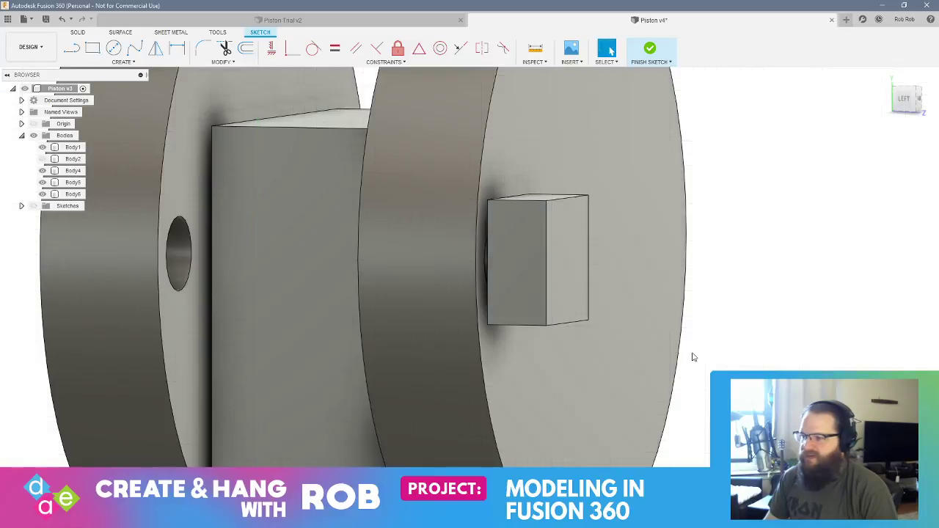
- Try to offset the traced side face of the pin head by 11 mm with Press Pull
click(527, 272)
right_click(527, 276)
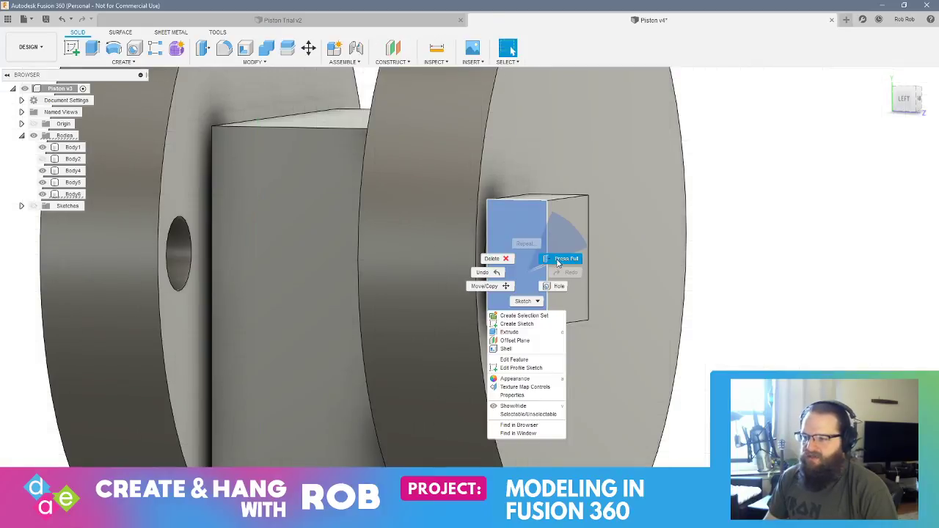
click(562, 258)
drag(518, 272, 473, 277)
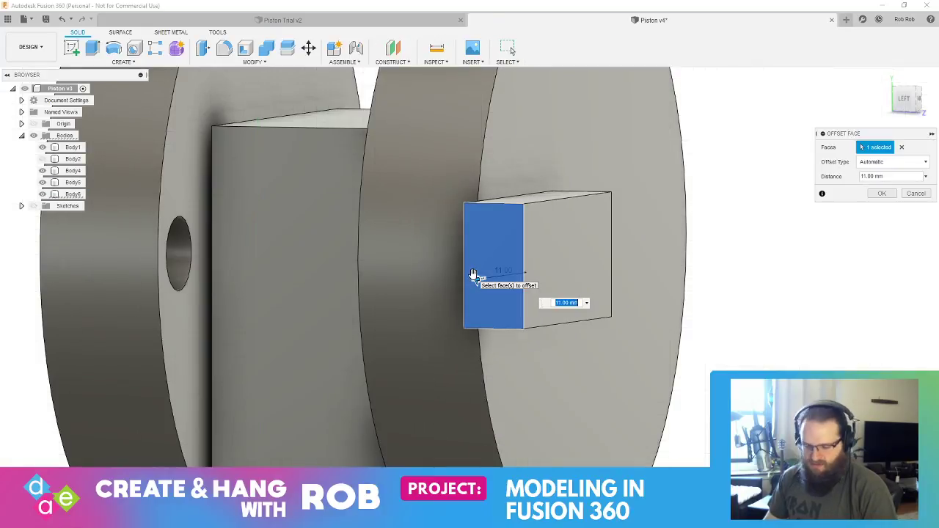
key(Return)
- Show the sketches and extrude the traced profile on the pin head's side about 120 mm along the base, joined to the pin
click(33, 205)
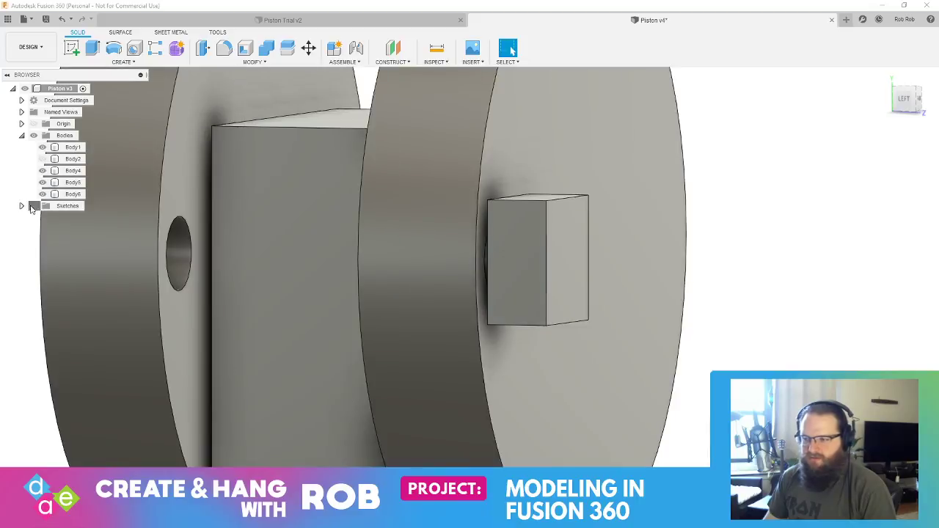
right_click(512, 268)
click(546, 249)
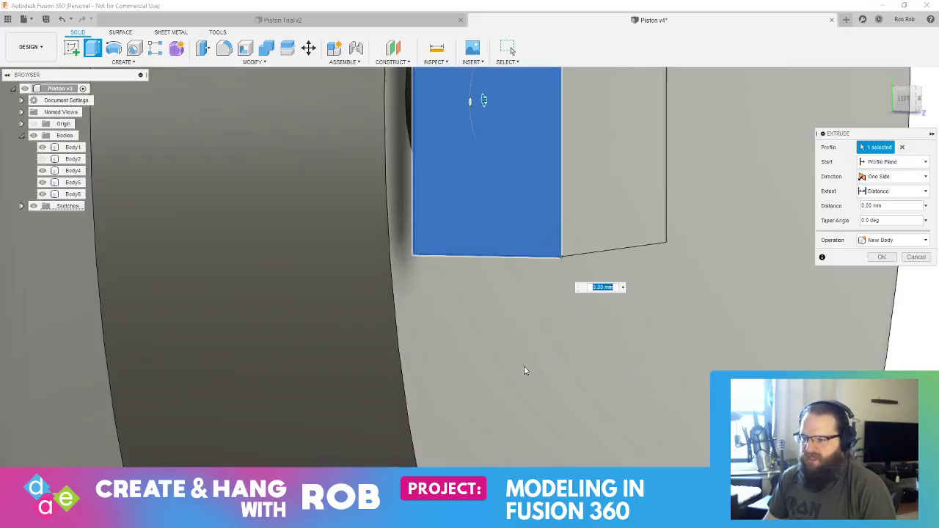
scroll(524, 370, down, 10)
shift+middle_drag(554, 358, 518, 368)
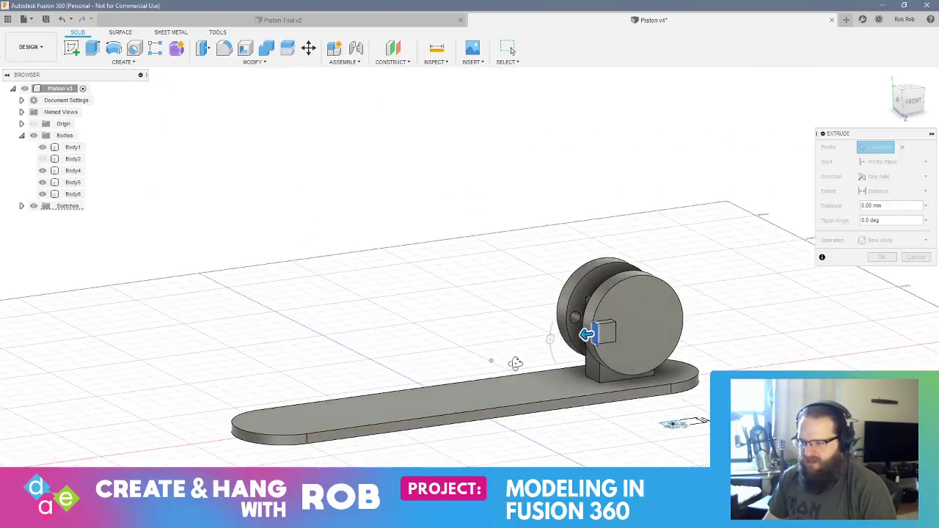
drag(581, 337, 382, 374)
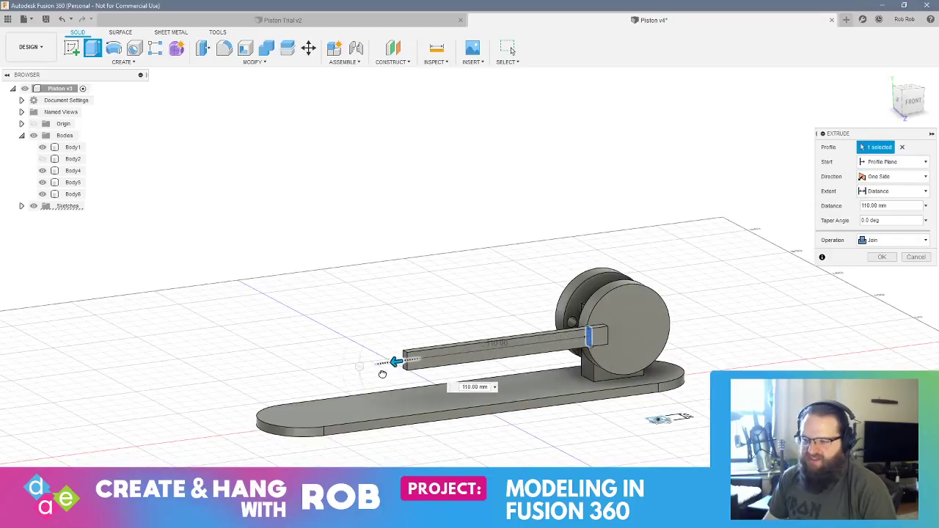
shift+middle_drag(426, 373, 475, 377)
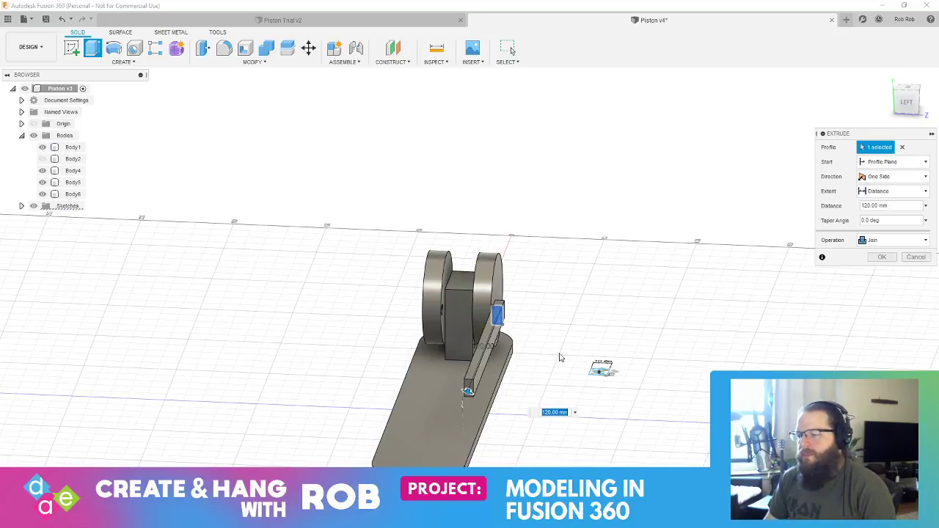
shift+middle_drag(536, 348, 468, 370)
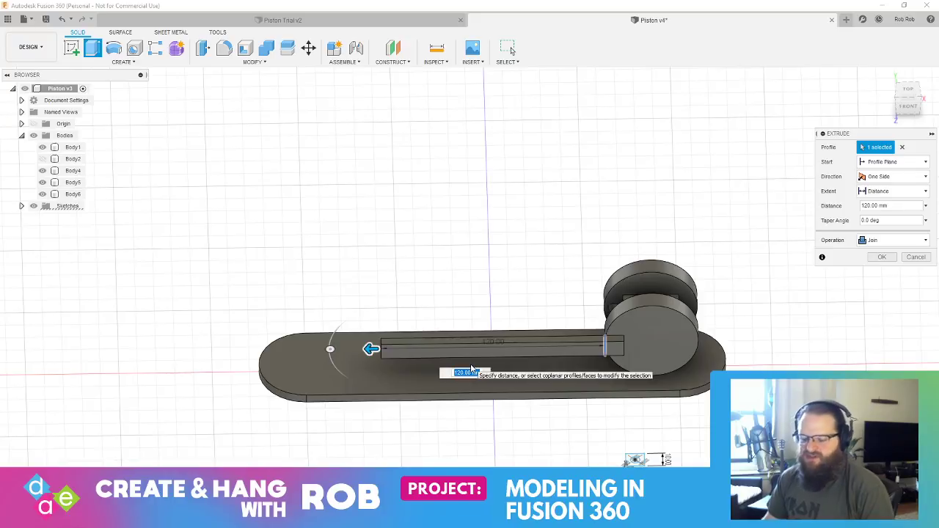
- Switch to Chrome to examine the piston and connecting rod in the combustion engine reference images, and return to Fusion 360
key(alt+Tab)
key(alt+Tab)
key(alt+Tab)
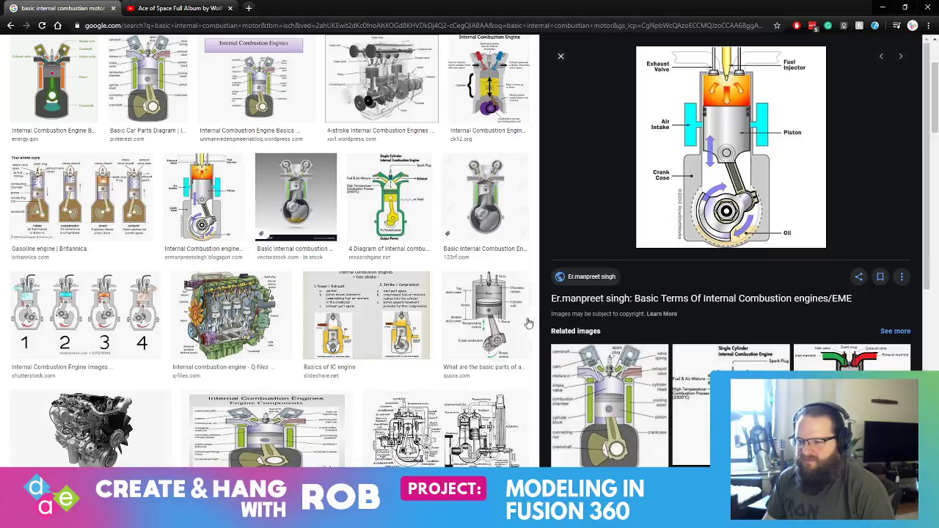
click(495, 345)
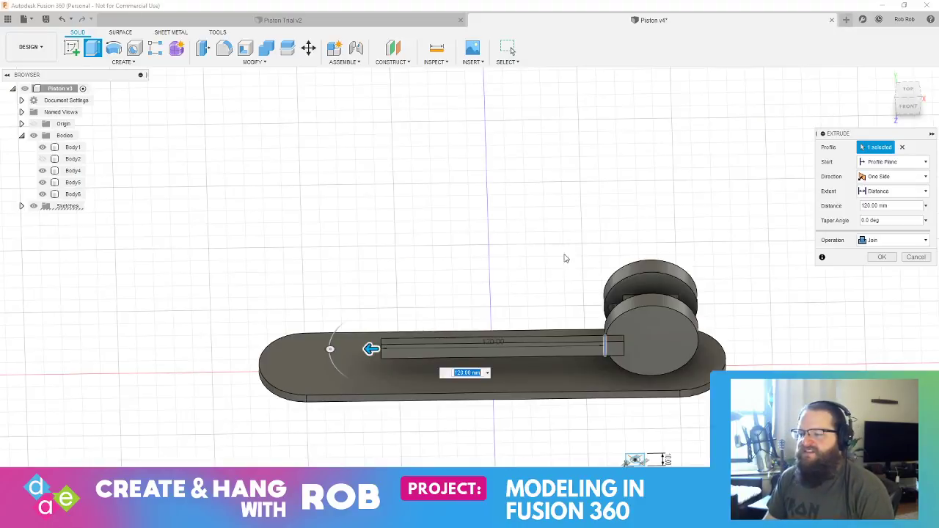
- Try a 150 mm rod extrusion from the pin head, and undo it
shift+middle_drag(535, 242, 549, 226)
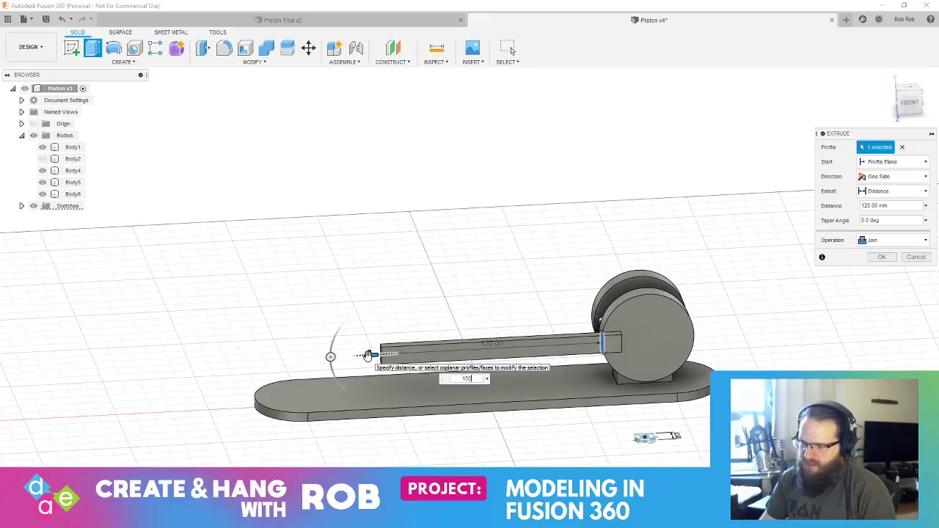
key(Return)
mouse_move(346, 334)
shift+middle_down()
mouse_move(403, 339)
mouse_move(433, 328)
mouse_move(321, 330)
mouse_move(336, 340)
shift+middle_up()
click(337, 342)
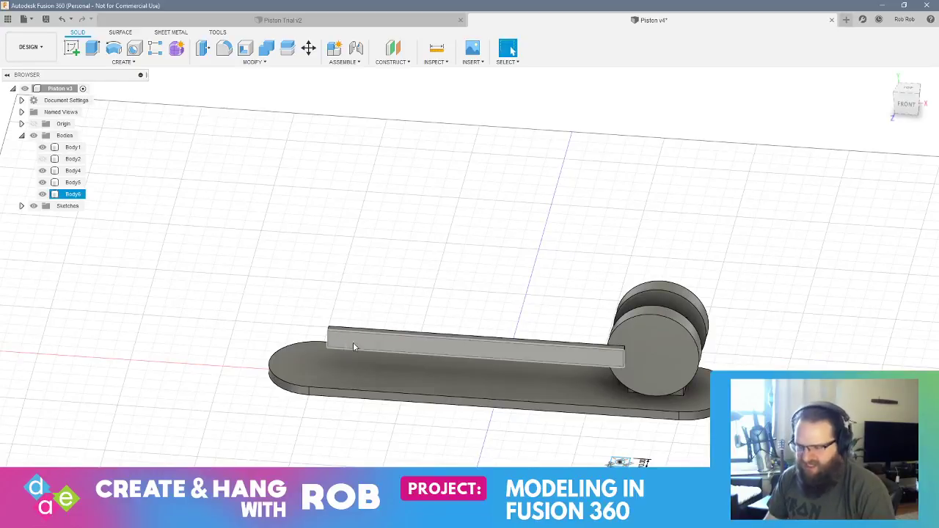
key(ctrl+z)
- Extrude the traced pin head profile along the base into a joined rod somewhat longer than 100 mm, and hide the sketches
shift+middle_drag(533, 411, 578, 404)
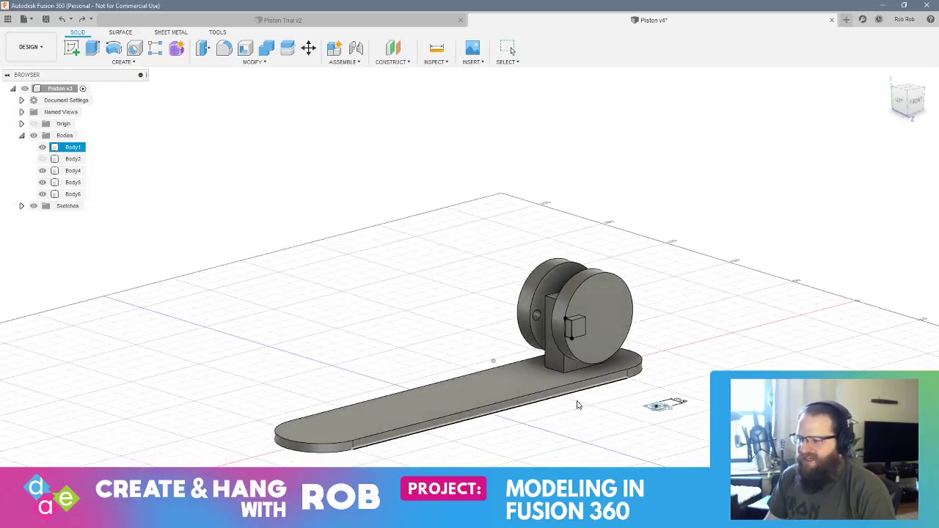
scroll(569, 332, up, 5)
right_click(572, 329)
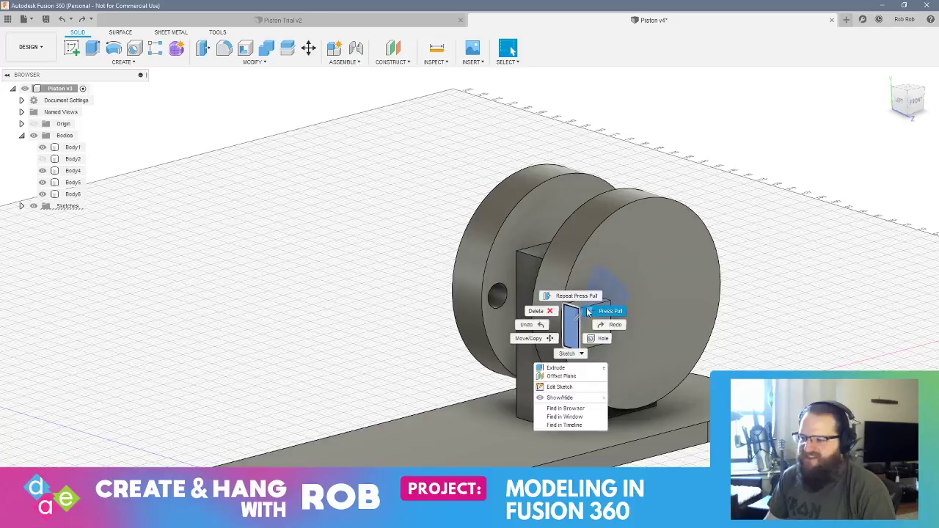
click(633, 381)
scroll(572, 400, down, 5)
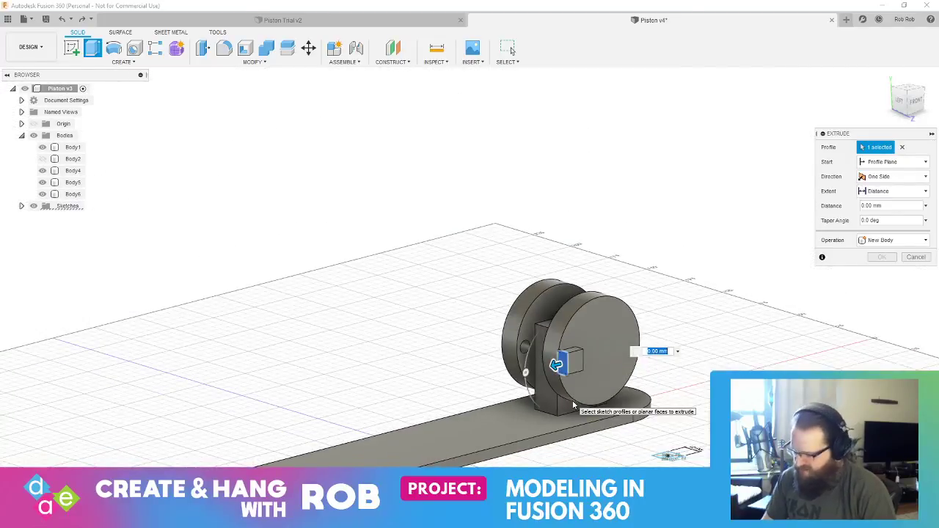
text(100)
shift+middle_drag(572, 400, 536, 442)
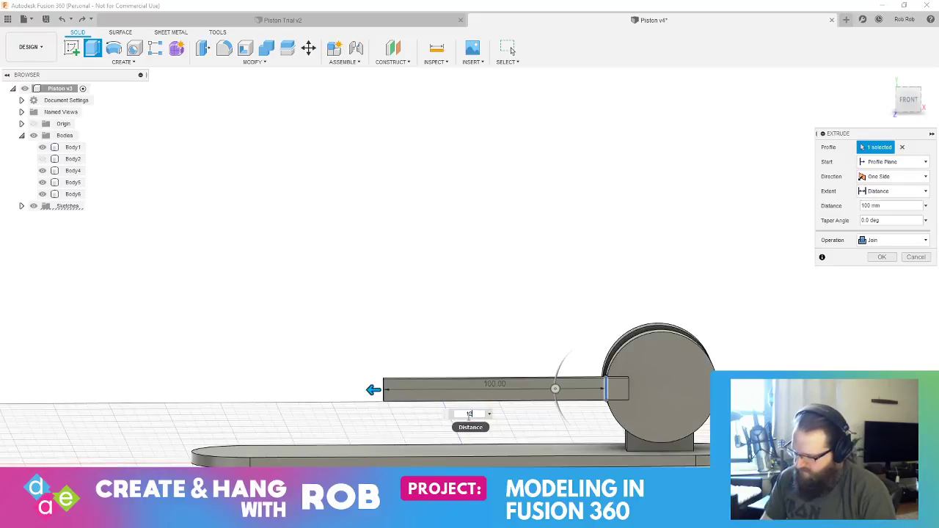
key(Return)
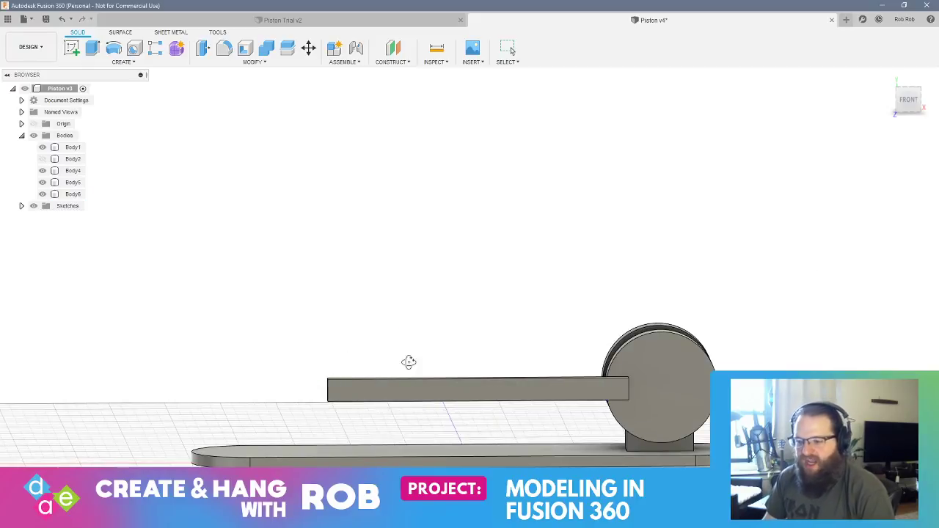
shift+middle_drag(409, 362, 484, 363)
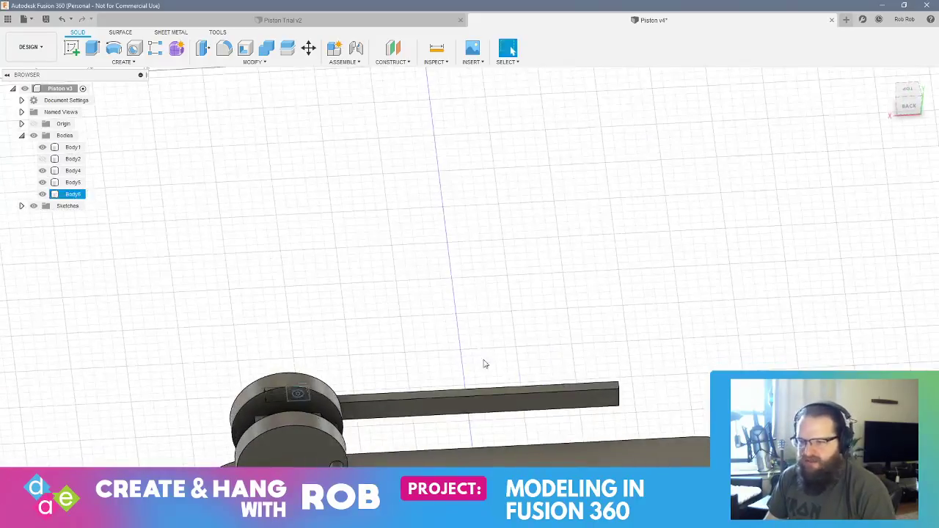
shift+middle_drag(298, 394, 675, 264)
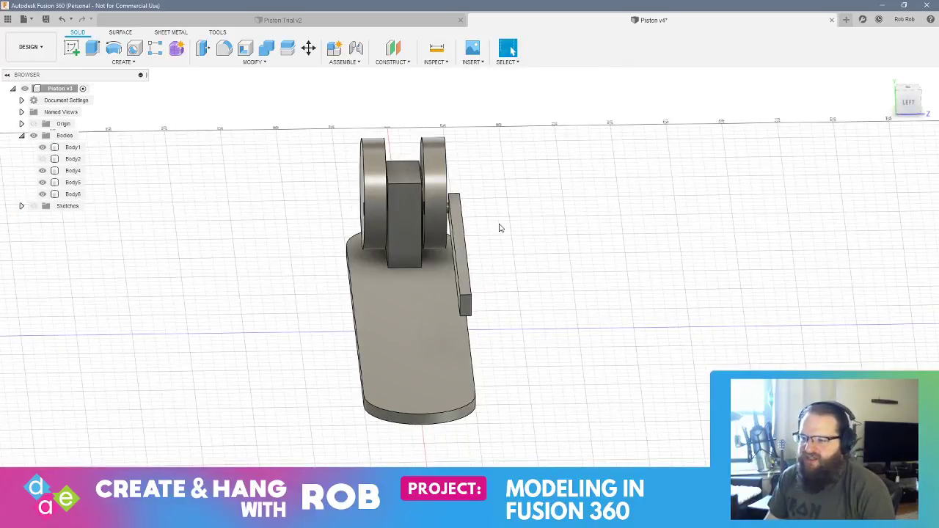
shift+middle_drag(499, 228, 352, 236)
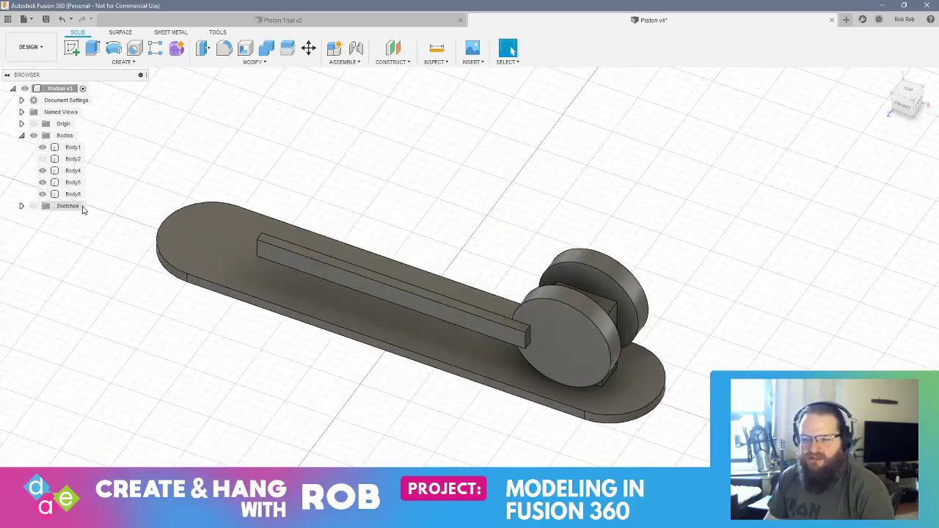
click(73, 194)
right_click(81, 195)
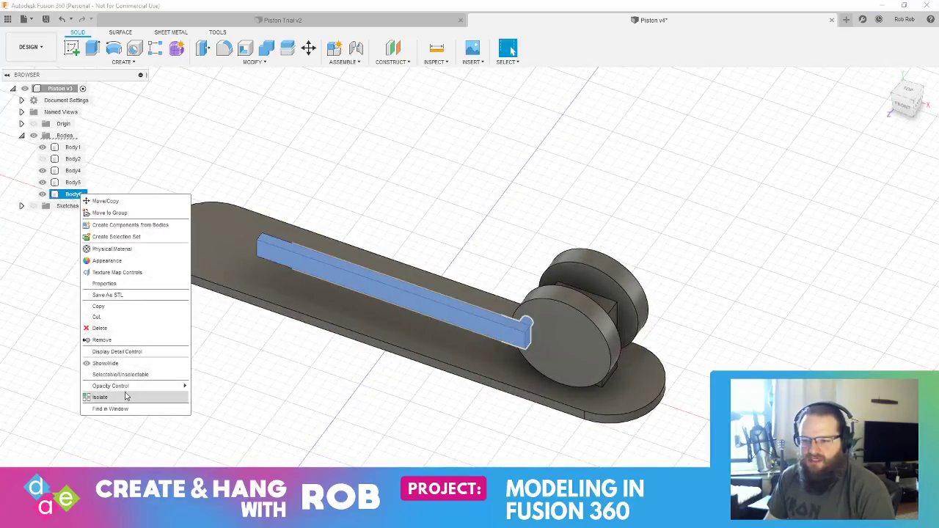
click(317, 53)
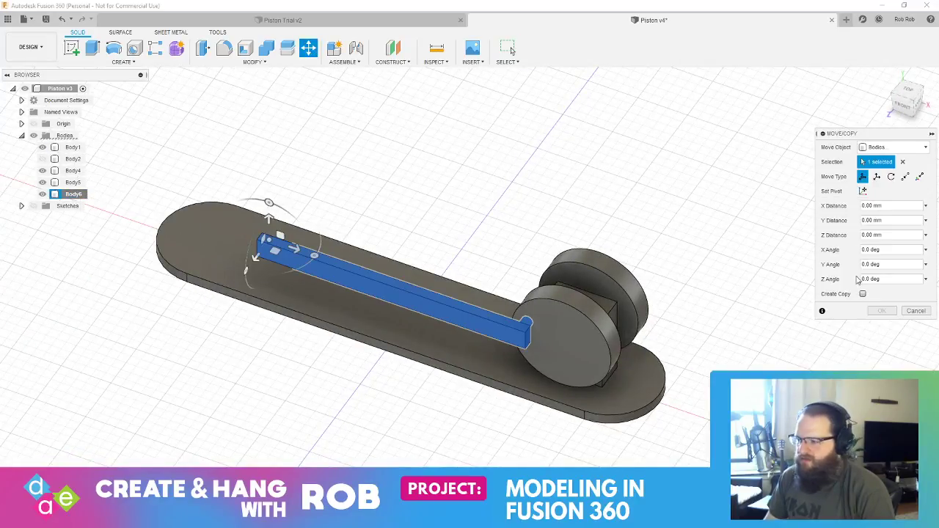
shift+middle_drag(514, 188, 470, 183)
drag(355, 178, 467, 185)
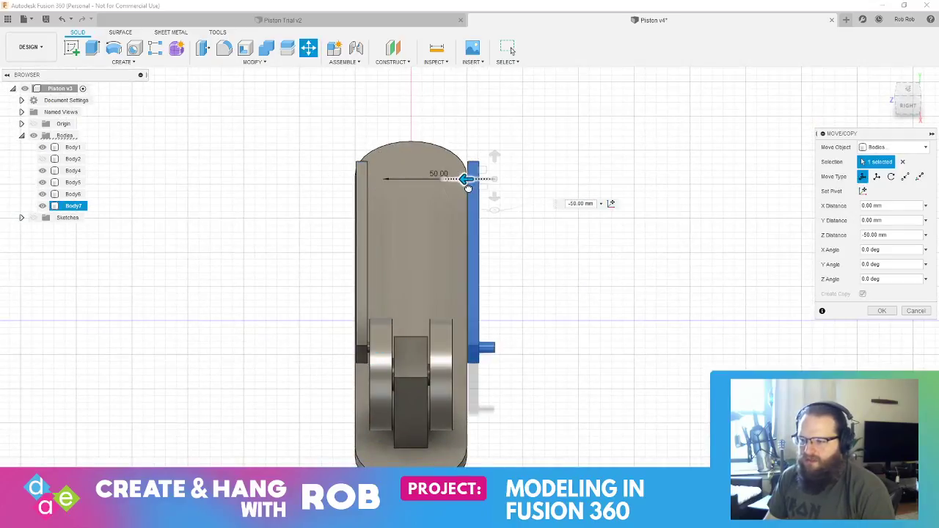
drag(495, 211, 496, 148)
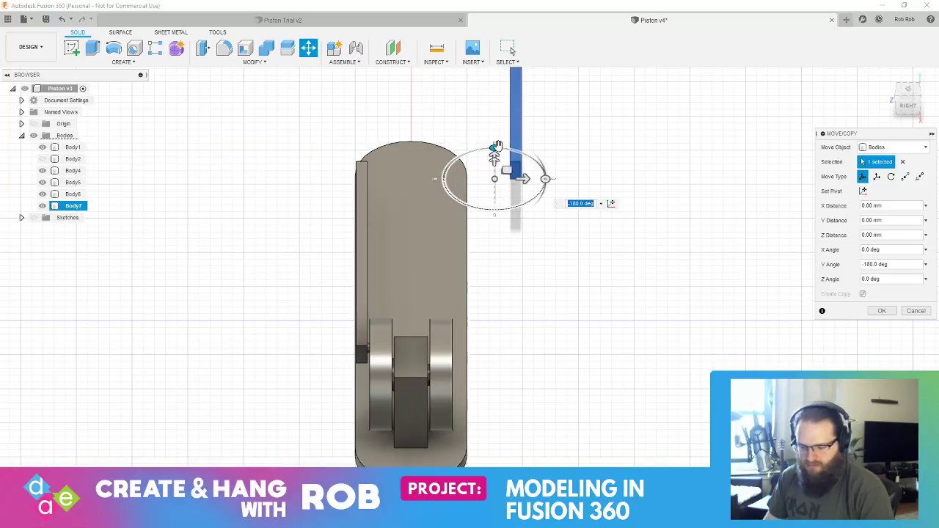
key(Escape)
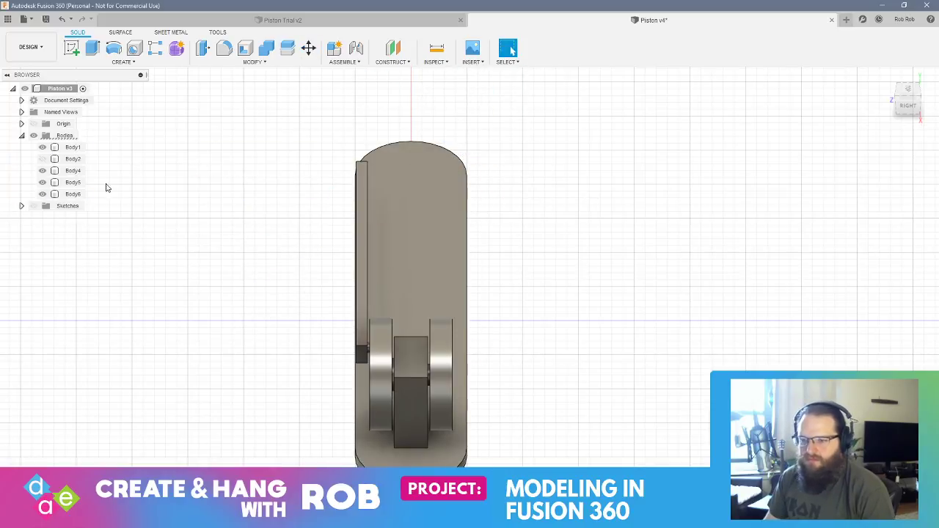
- Create a copy of the rod body moved about 50 mm across the base and rotated -180 degrees about X, its pin facing the wheels
click(73, 193)
key(m)
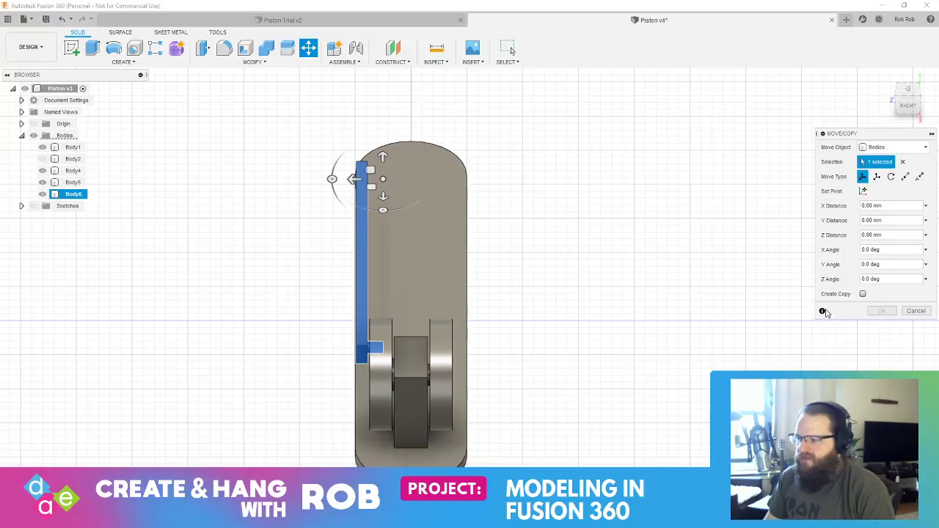
click(862, 294)
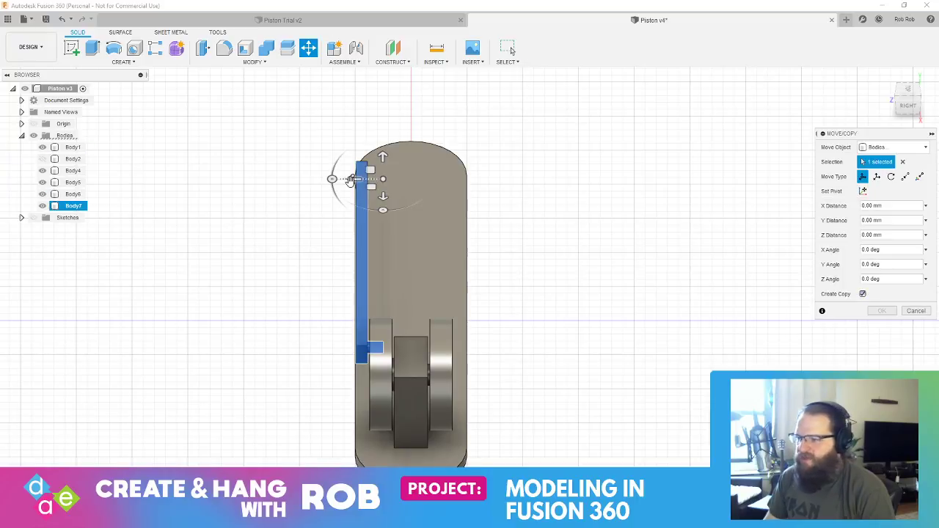
drag(352, 181, 495, 210)
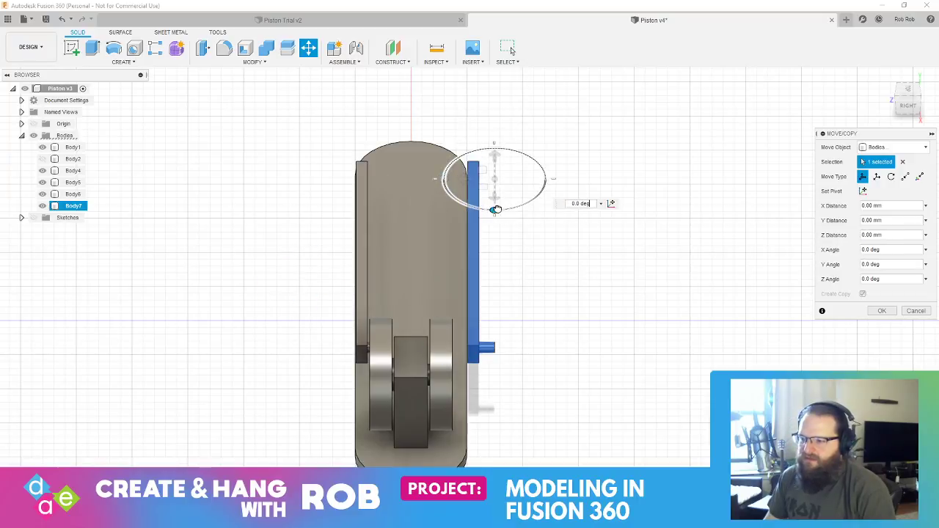
shift+middle_drag(489, 224, 482, 192)
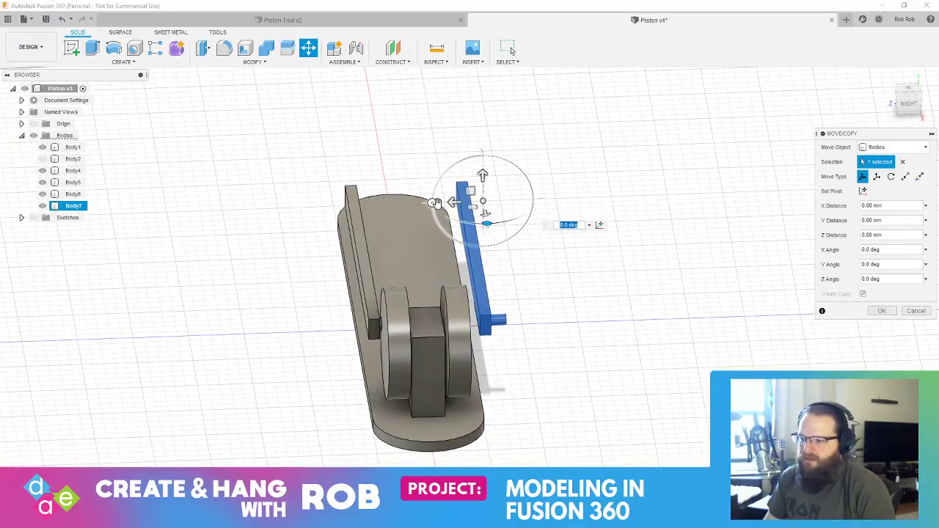
drag(439, 205, 547, 196)
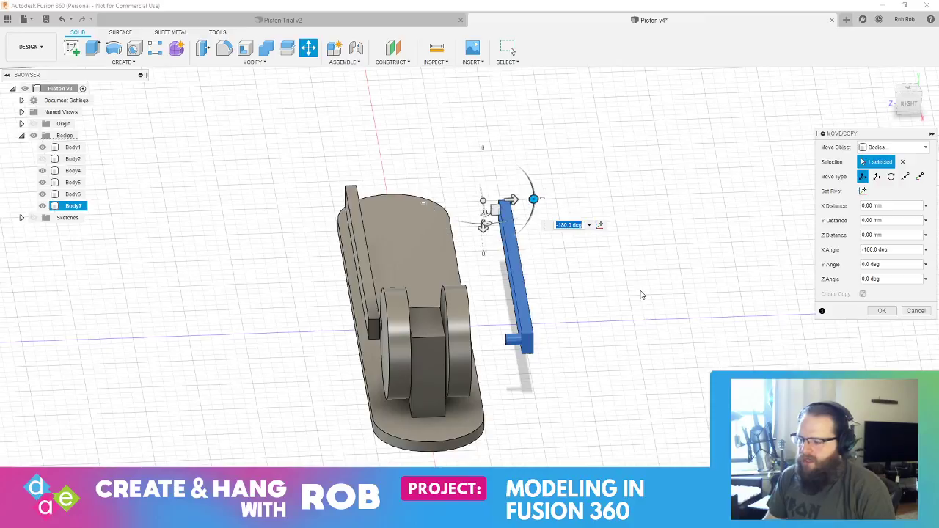
key(Return)
- Align the end of the copied rod's pin with the off-centre hole in the outer face of the wheel beside it
shift+middle_drag(641, 295, 403, 283)
scroll(512, 300, up, 5)
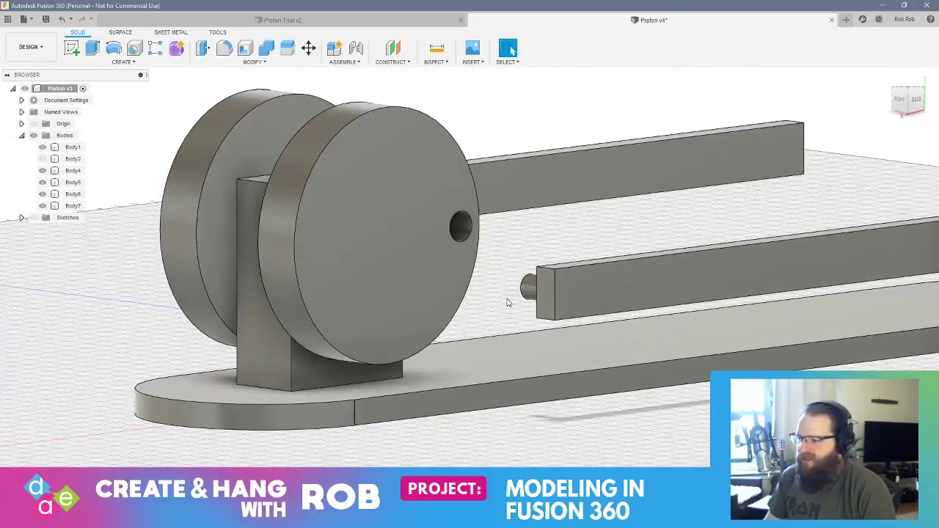
shift+middle_drag(487, 305, 473, 309)
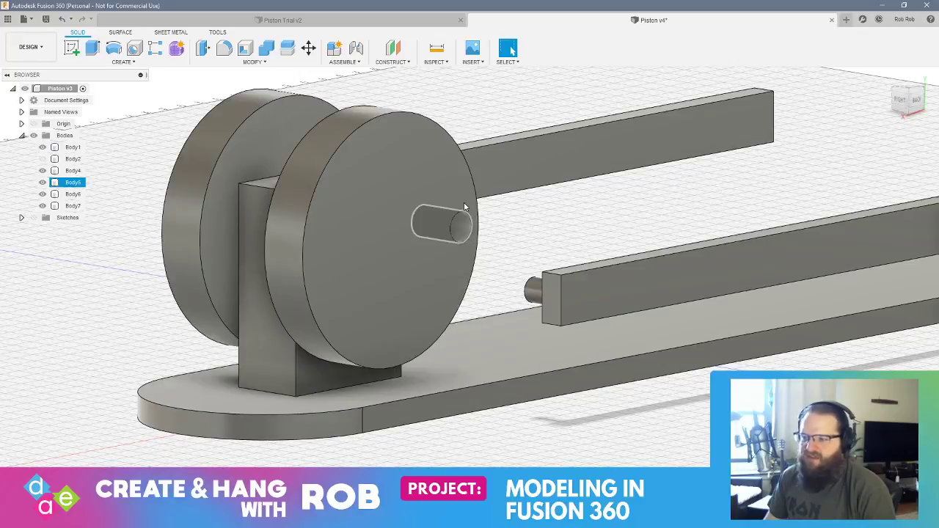
key(m)
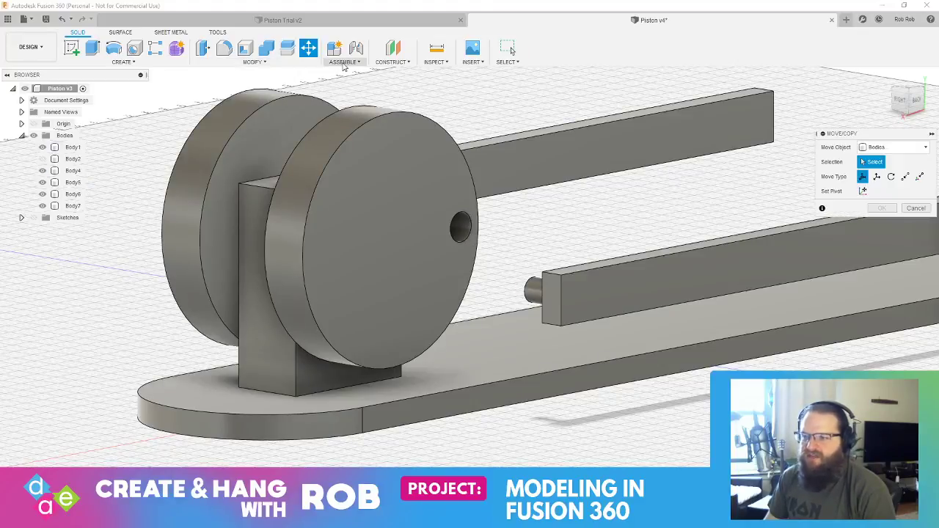
click(255, 61)
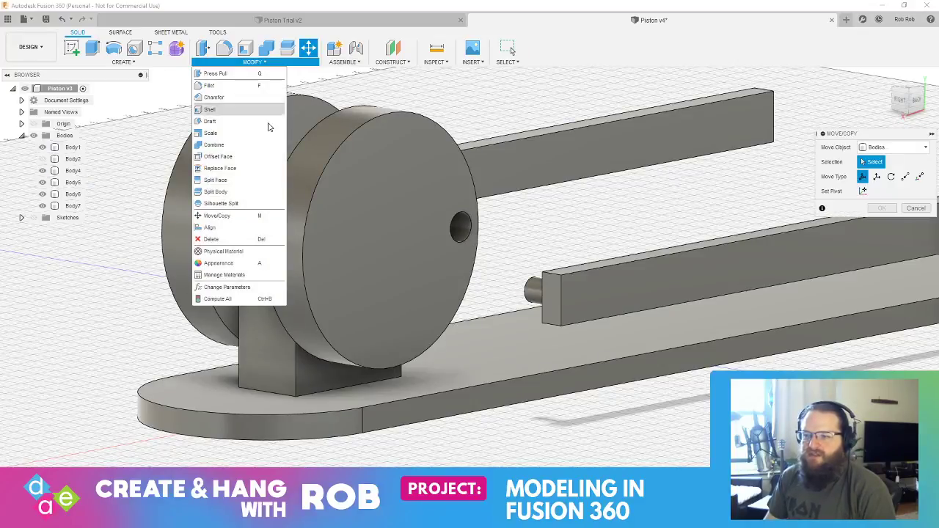
click(256, 241)
shift+middle_drag(482, 352, 591, 315)
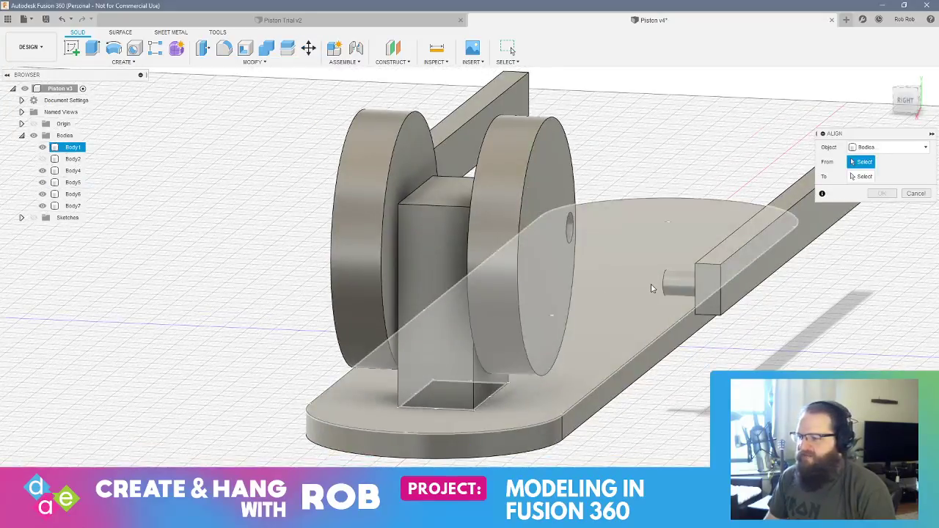
click(665, 283)
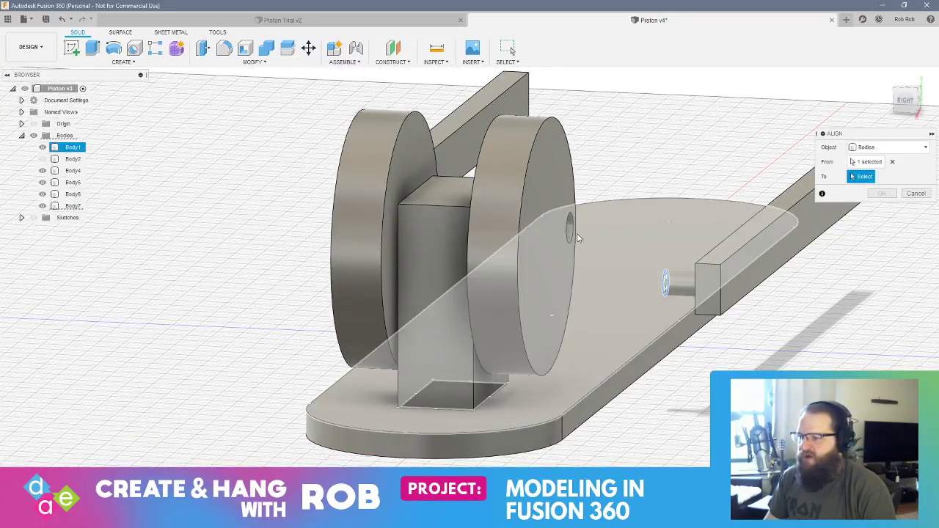
shift+middle_drag(578, 238, 529, 247)
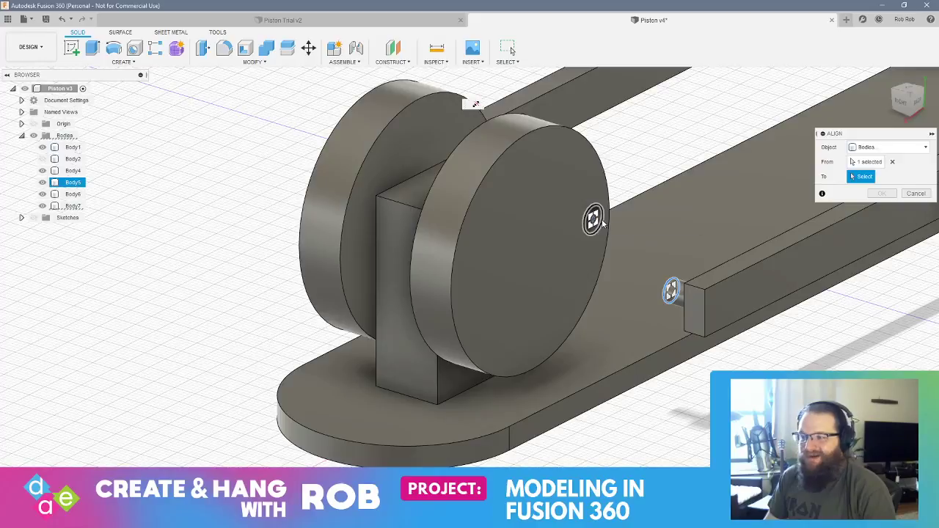
click(594, 220)
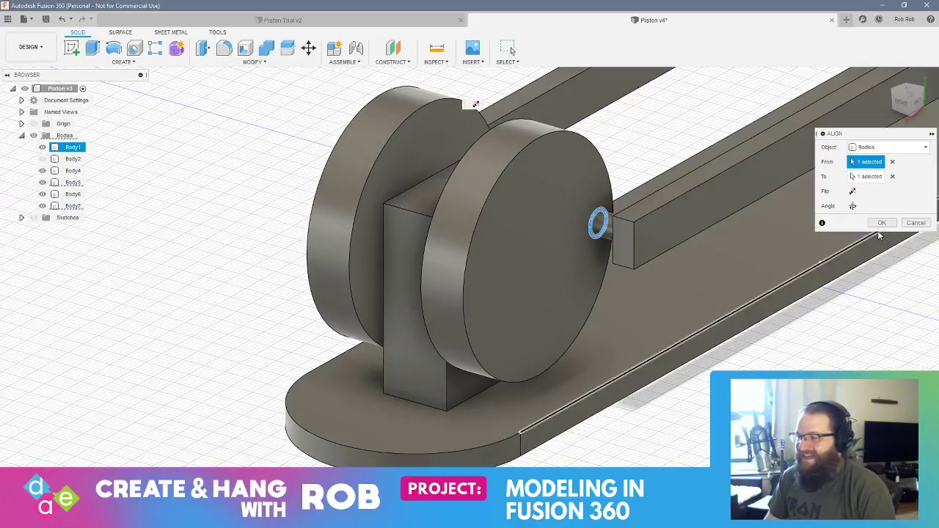
click(882, 223)
- Move the copied rod sideways toward its wheel until its pin is seated in the hole
shift+middle_drag(836, 293, 688, 417)
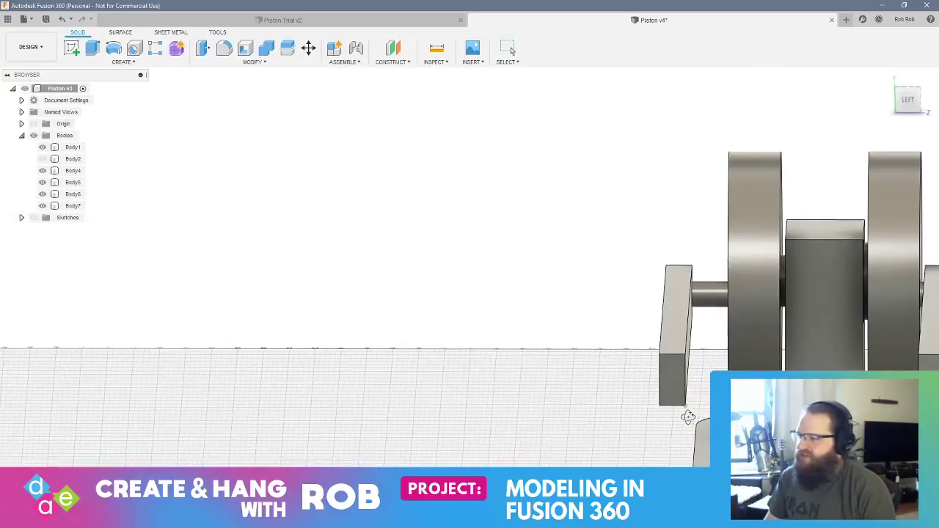
click(84, 206)
click(308, 48)
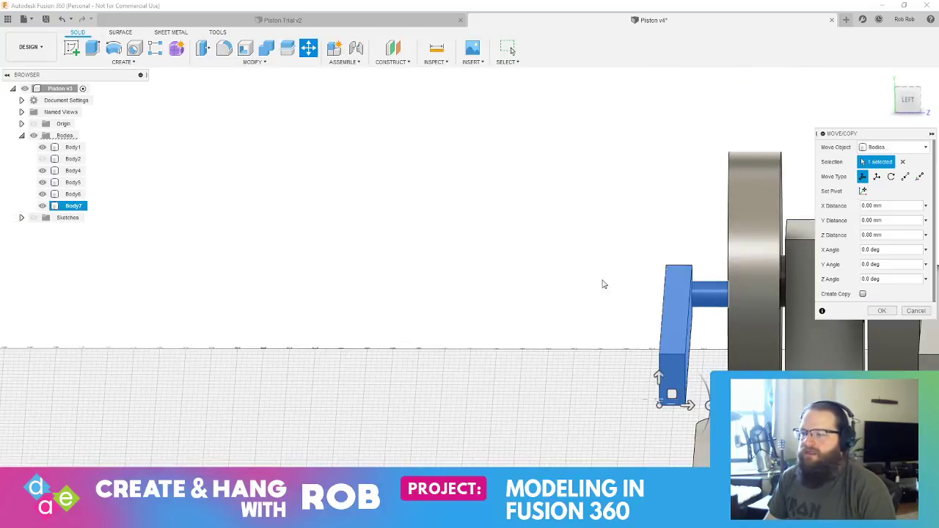
drag(686, 406, 717, 406)
shift+middle_drag(751, 367, 461, 294)
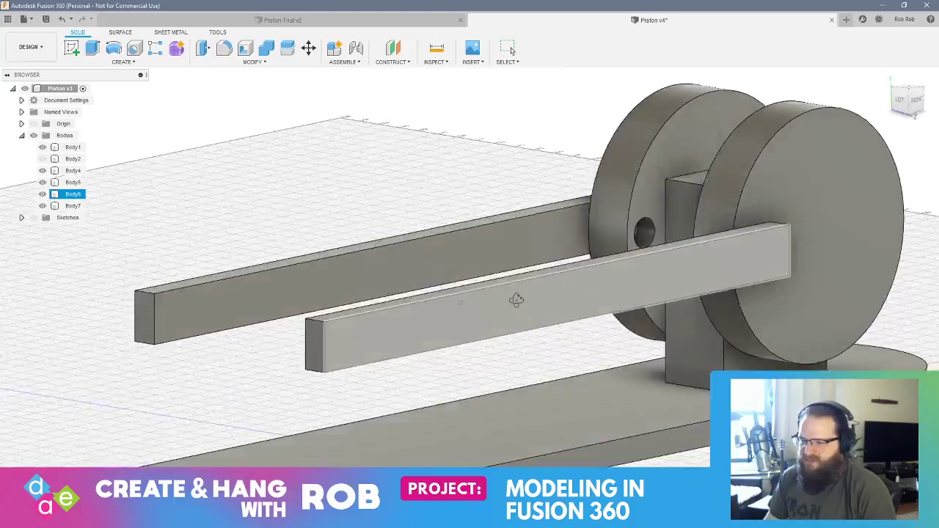
- Lengthen both rods together by press-pulling their free end faces to a distance of 100 mm
mouse_move(516, 299)
shift+middle_down()
mouse_move(532, 325)
mouse_move(480, 298)
mouse_move(510, 287)
mouse_move(513, 298)
shift+middle_up()
scroll(501, 345, up, 3)
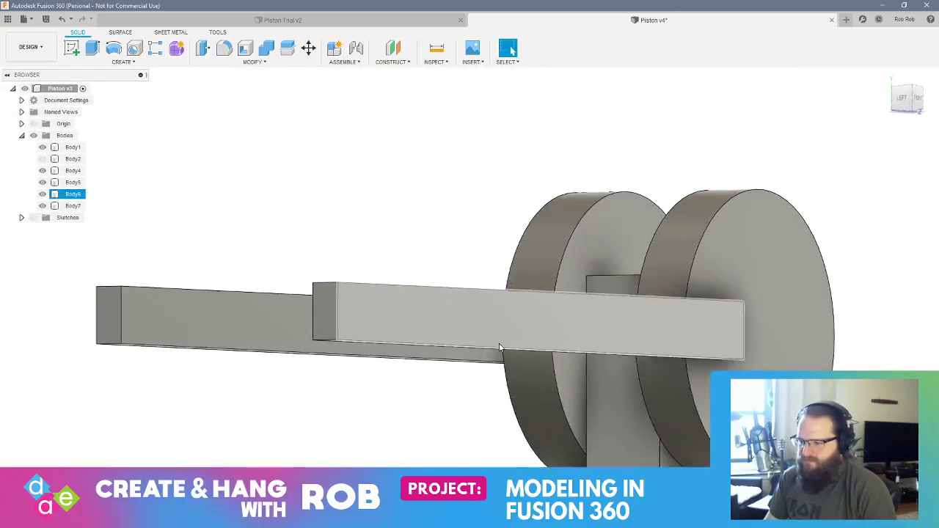
scroll(468, 337, down, 6)
shift+middle_drag(437, 326, 460, 369)
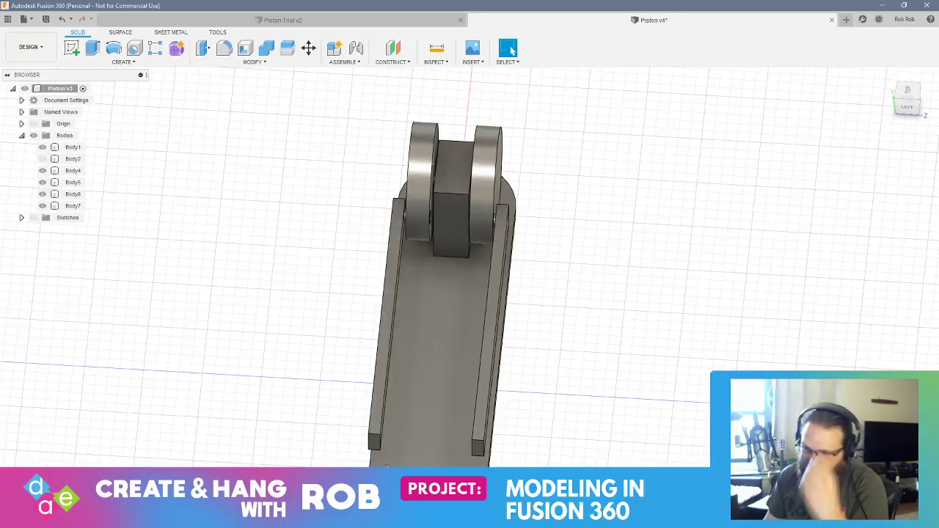
click(624, 442)
shift+middle_drag(624, 442, 587, 380)
click(493, 389)
click(579, 364)
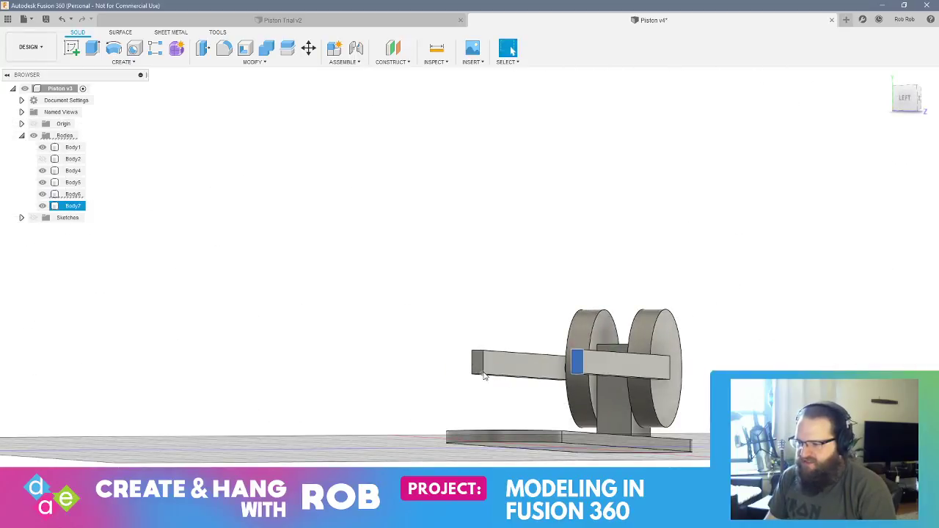
right_click(481, 364)
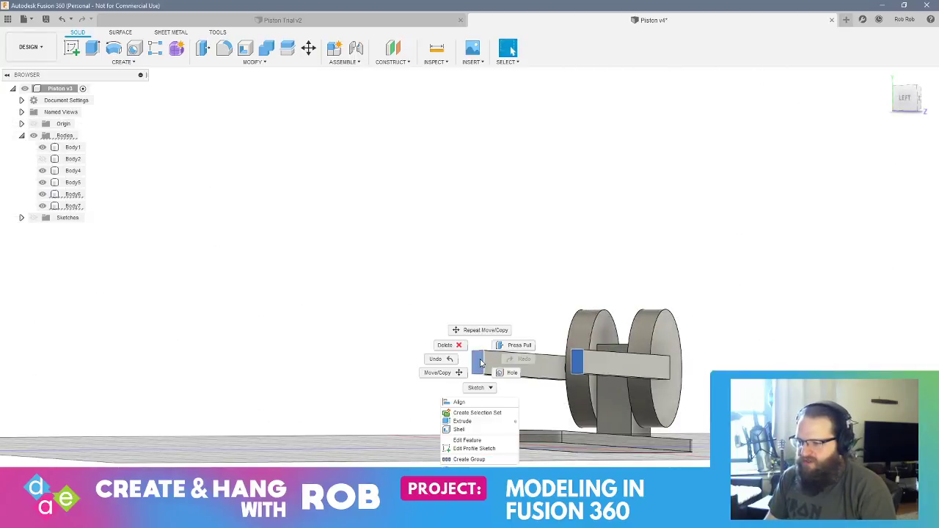
click(513, 344)
shift+middle_drag(689, 386, 646, 384)
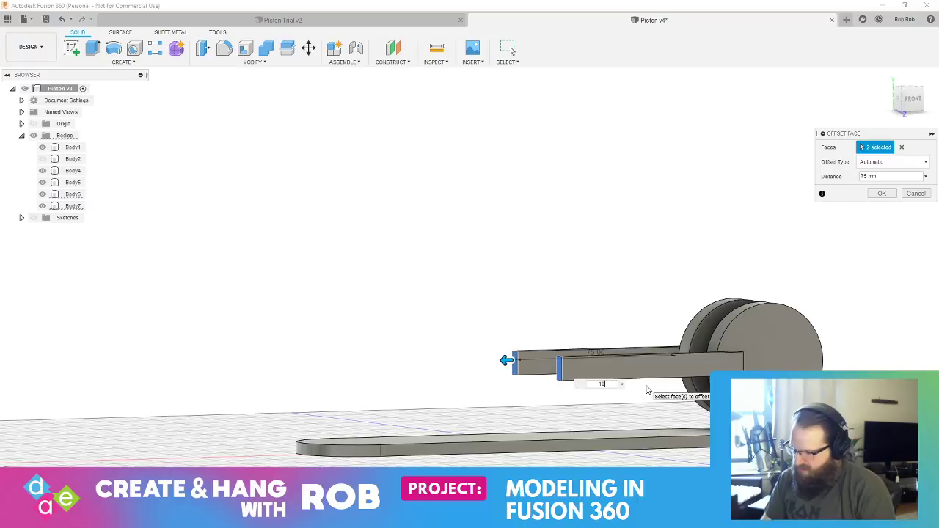
key(Return)
- Sketch a 6 mm circle on the outer side face of the original rod, centred across its height near the free end
shift+middle_drag(518, 386, 493, 390)
click(493, 378)
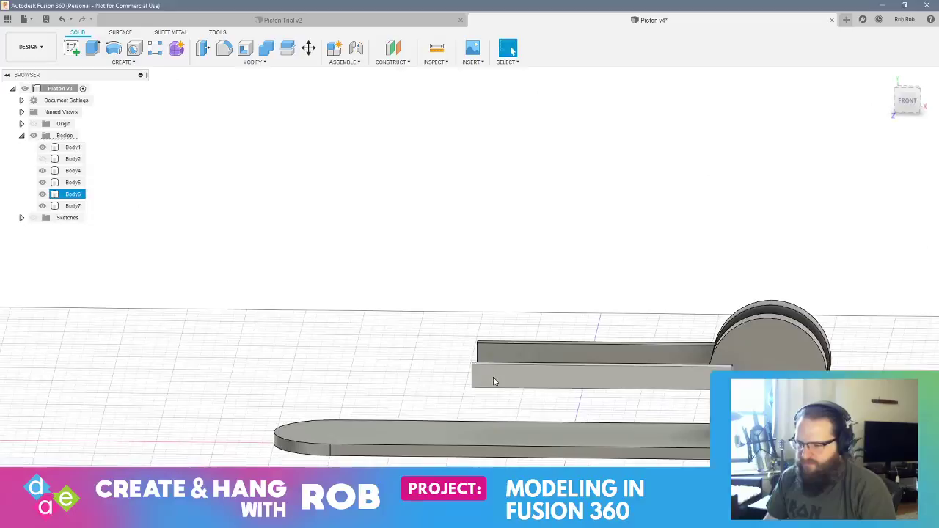
click(68, 55)
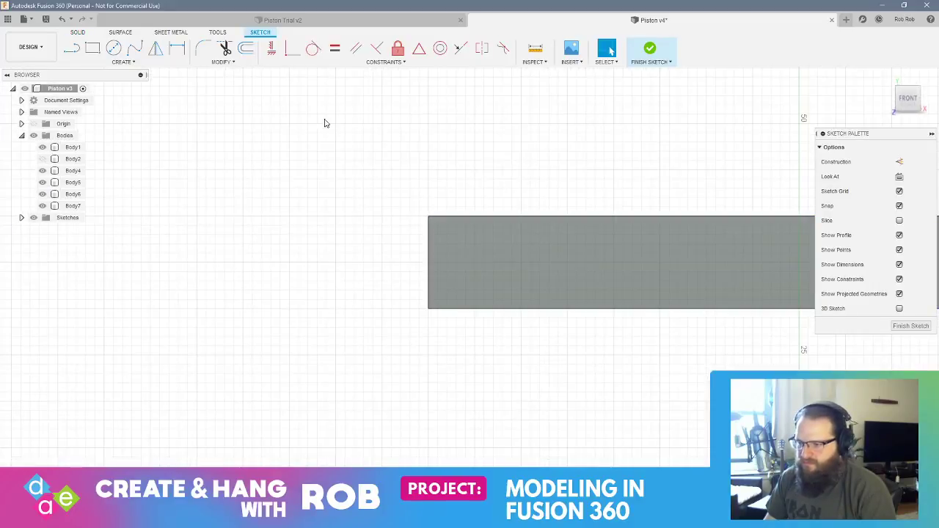
click(115, 48)
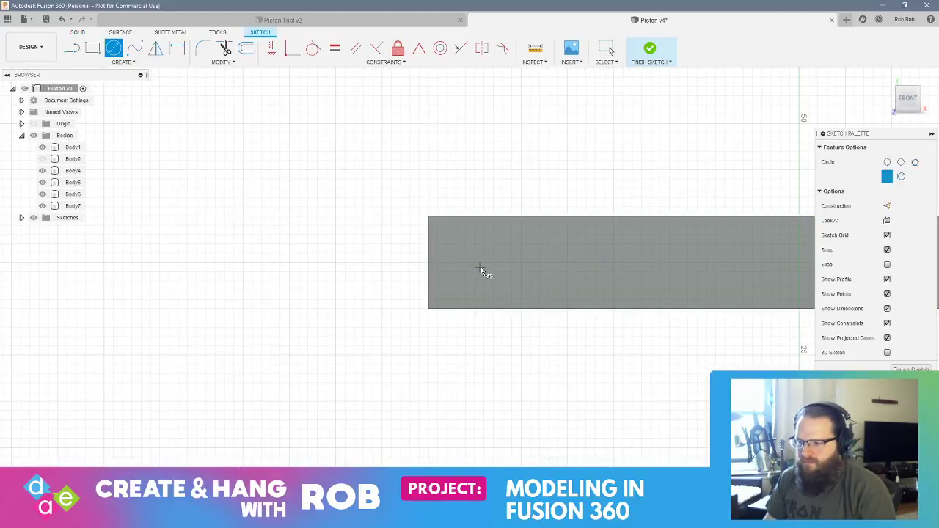
key(Escape)
click(115, 48)
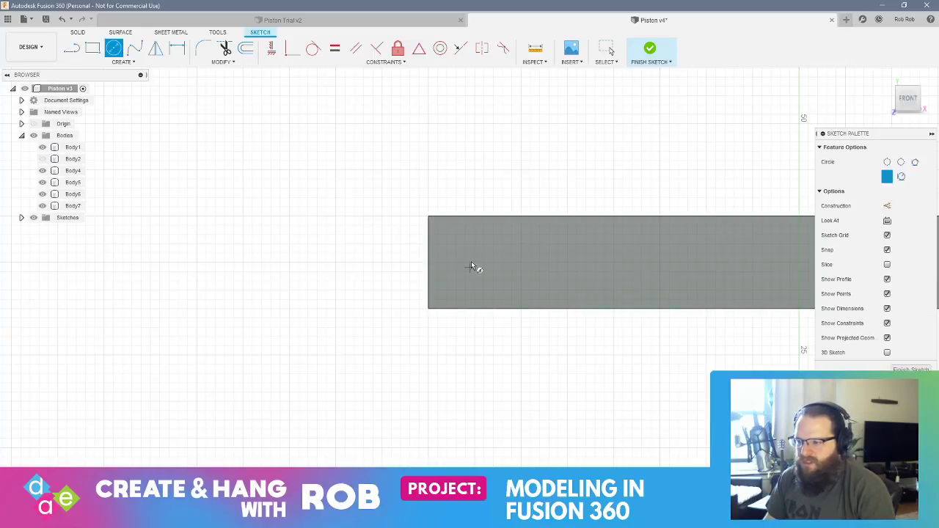
click(474, 262)
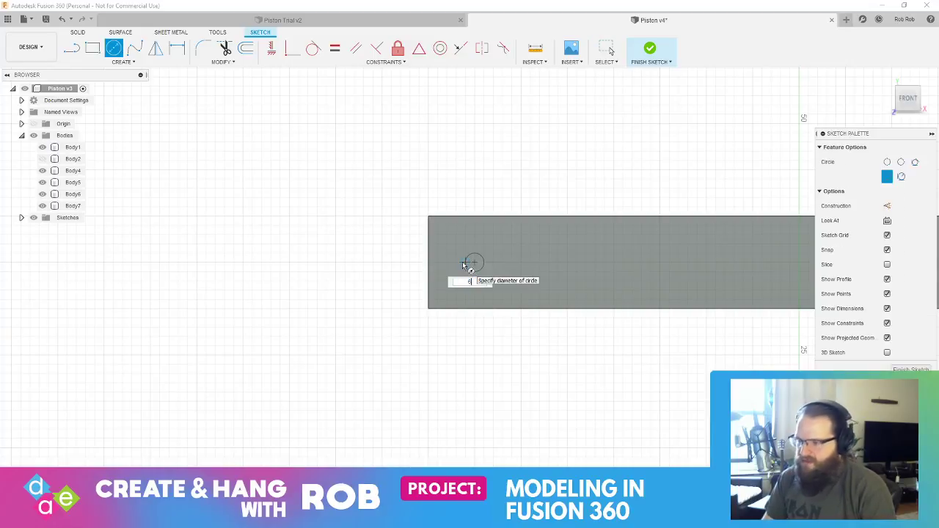
key(Return)
key(Escape)
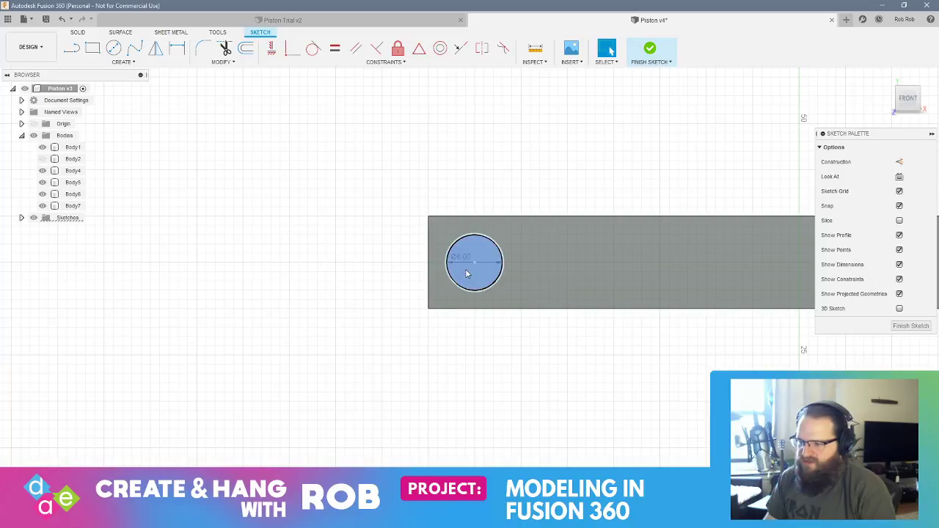
- Extrude the circle as a -52 mm cut through the free ends of both rods
right_click(473, 272)
click(505, 257)
shift+middle_drag(427, 296, 496, 327)
drag(443, 242, 2, 199)
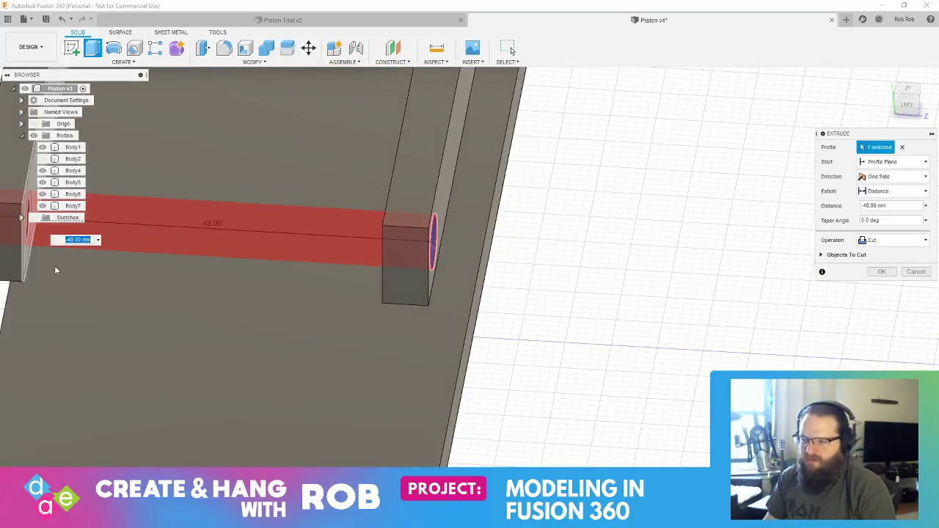
middle_drag(113, 271, 397, 317)
drag(263, 256, 228, 253)
key(Return)
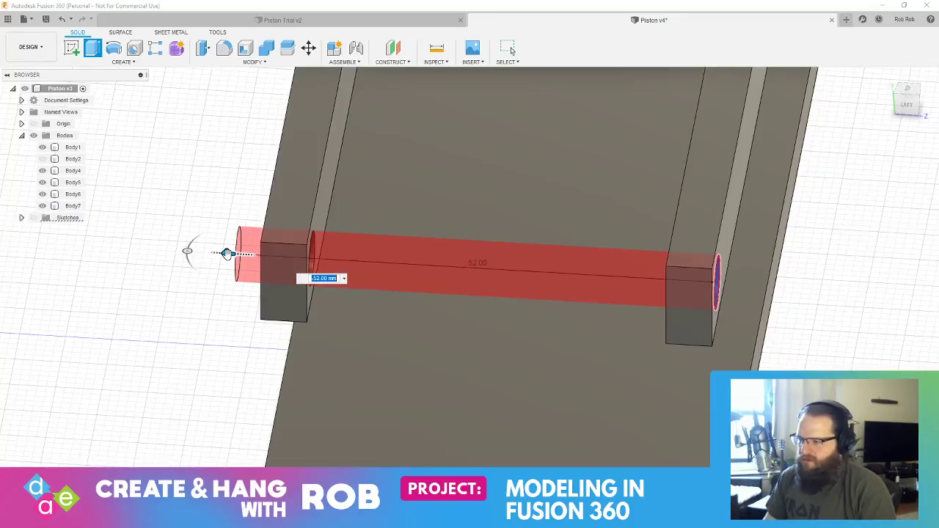
- Examine the holes at the rods' free ends and how the rods sit against the wheels and base from several sides
mouse_move(434, 309)
shift+middle_down()
mouse_move(394, 289)
mouse_move(428, 308)
shift+middle_up()
scroll(469, 339, up, 1)
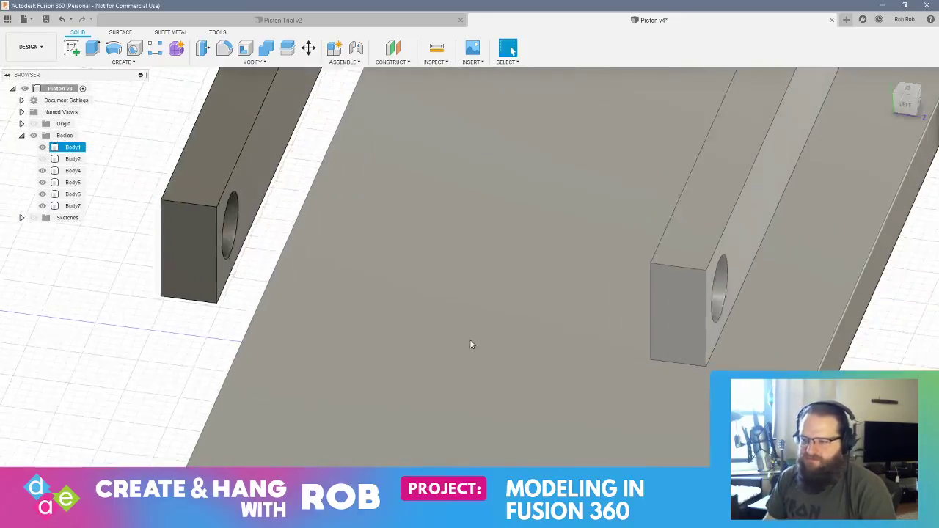
scroll(479, 340, down, 3)
scroll(480, 340, down, 4)
shift+middle_drag(480, 340, 422, 316)
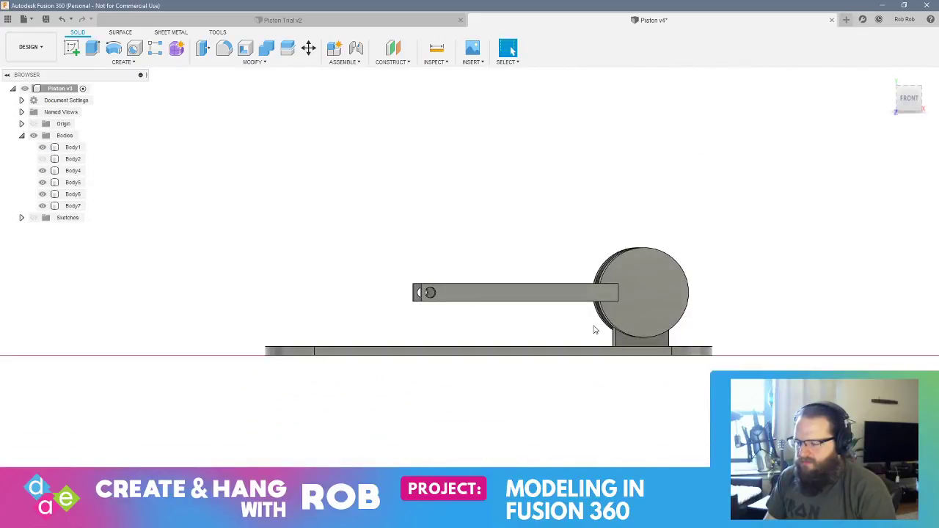
shift+middle_drag(698, 303, 670, 299)
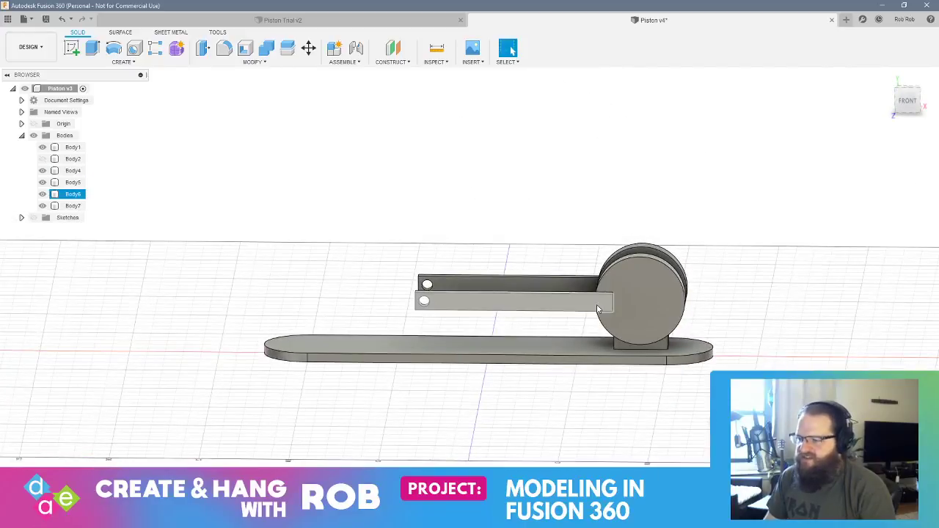
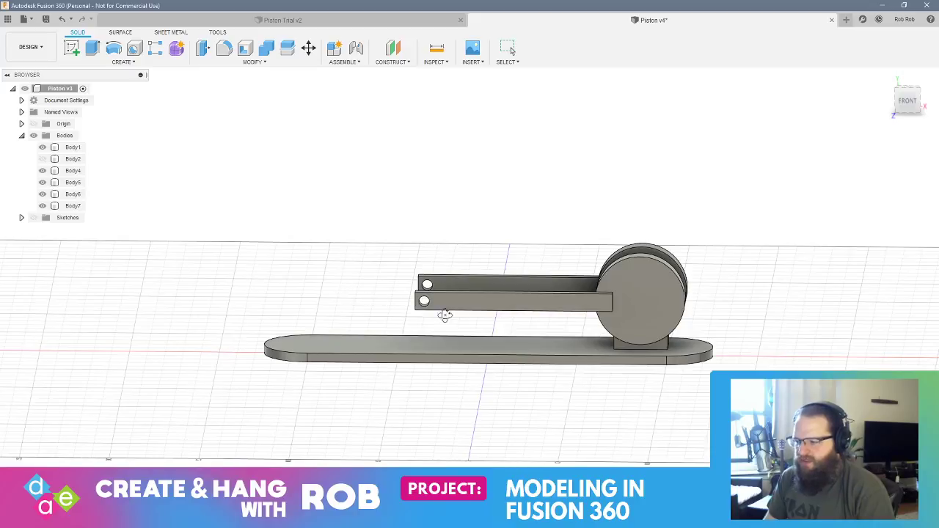
shift+middle_drag(445, 316, 611, 332)
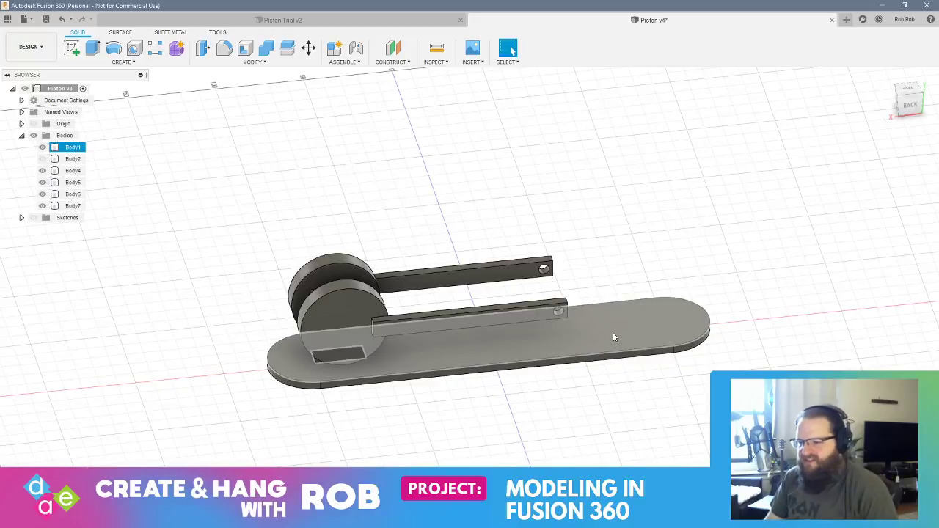
click(592, 368)
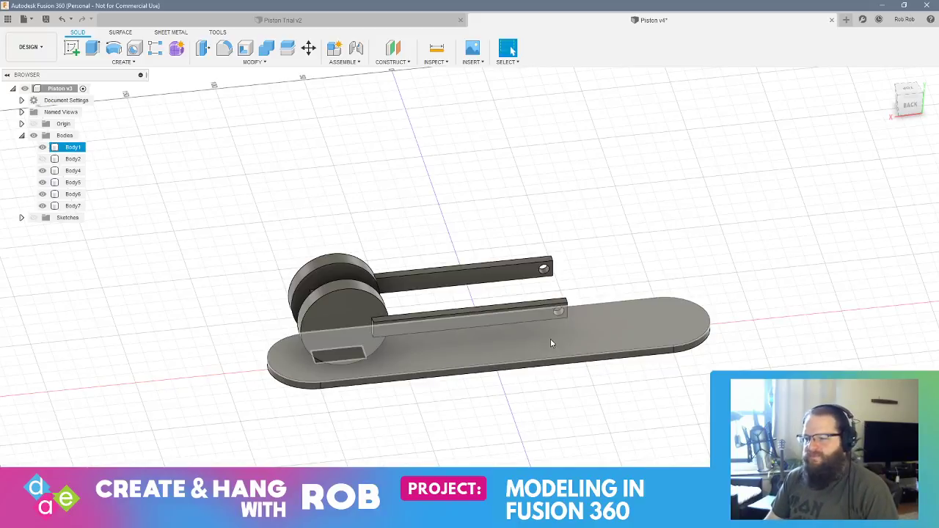
shift+middle_drag(614, 346, 625, 324)
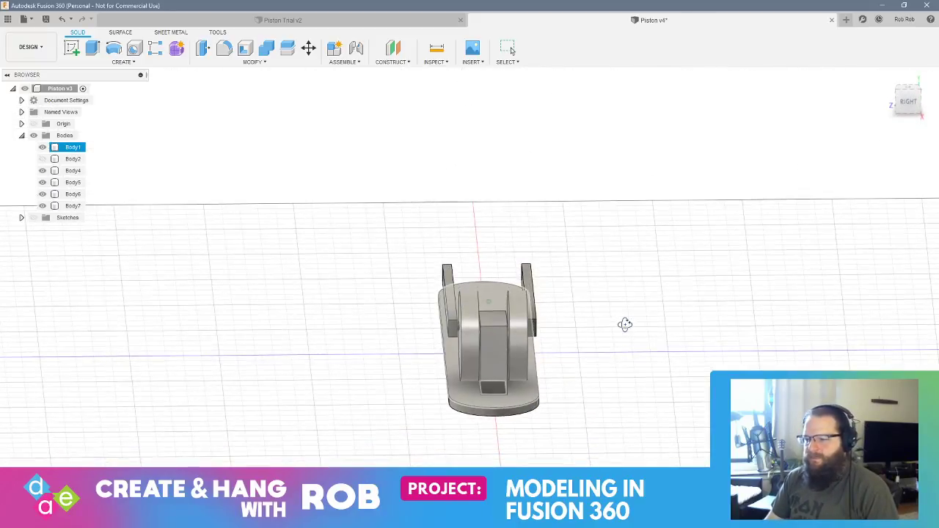
click(627, 330)
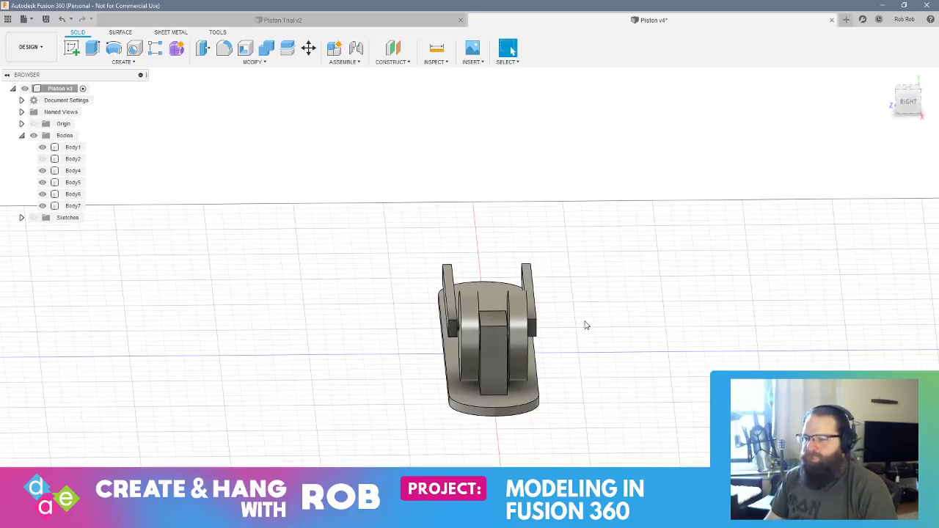
shift+middle_drag(599, 318, 1, 166)
- Move the copied rod -40 mm along Z, away from its wheel and clear of the base
click(66, 207)
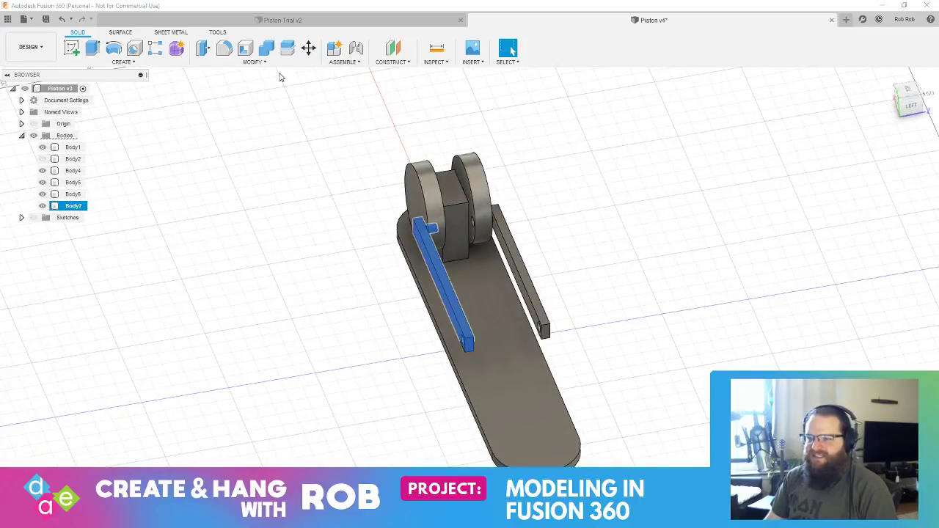
click(308, 48)
drag(492, 343, 347, 144)
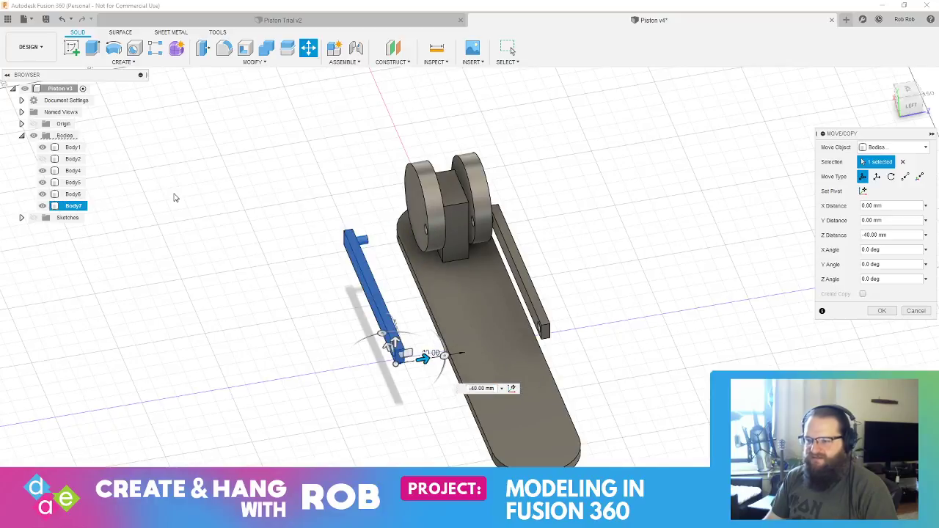
key(Return)
- Move the original rod outward along Z, away from its wheel and clear of the base
click(72, 194)
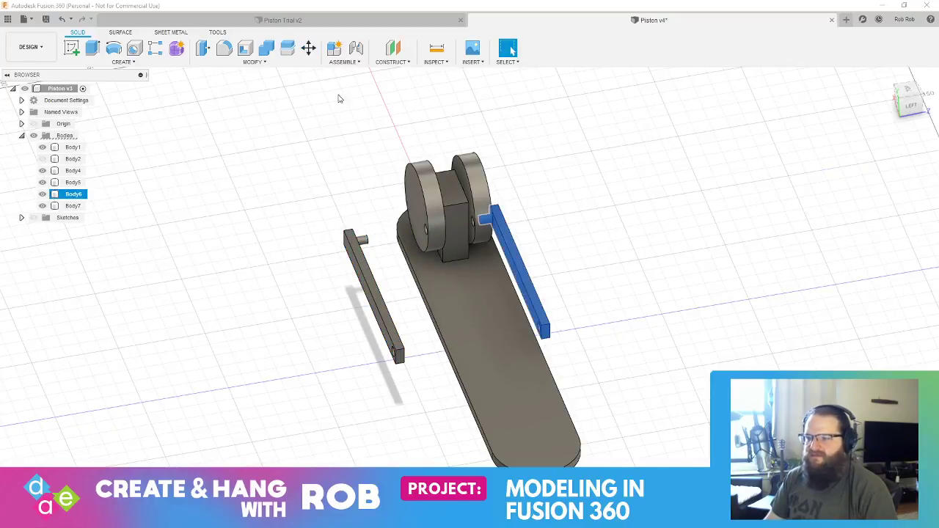
key(m)
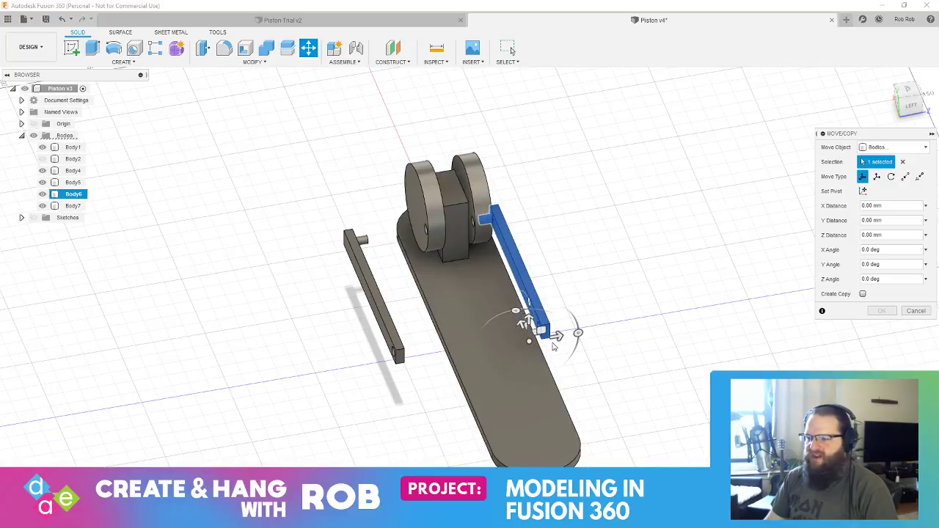
drag(556, 339, 626, 335)
key(Return)
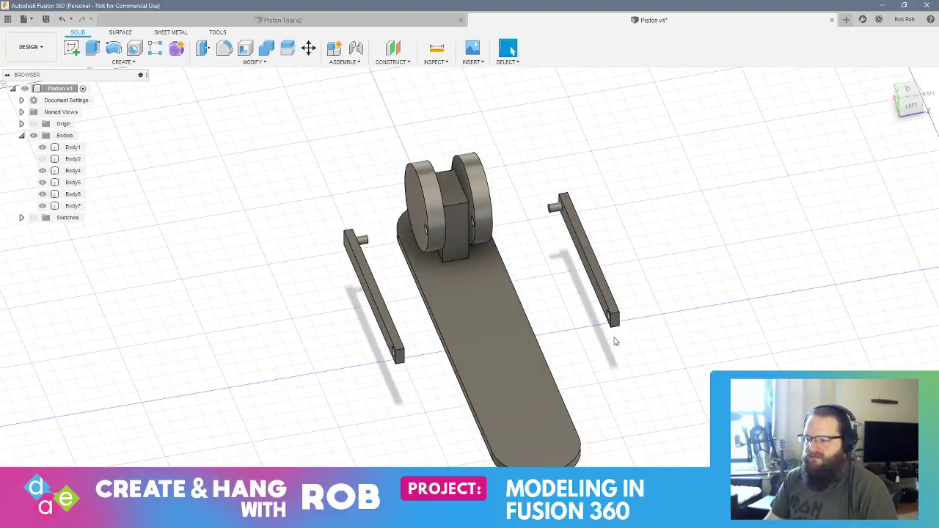
- Offset the upright block's side face on the -Z side by -3 mm with Press Pull
shift+middle_drag(494, 288, 485, 270)
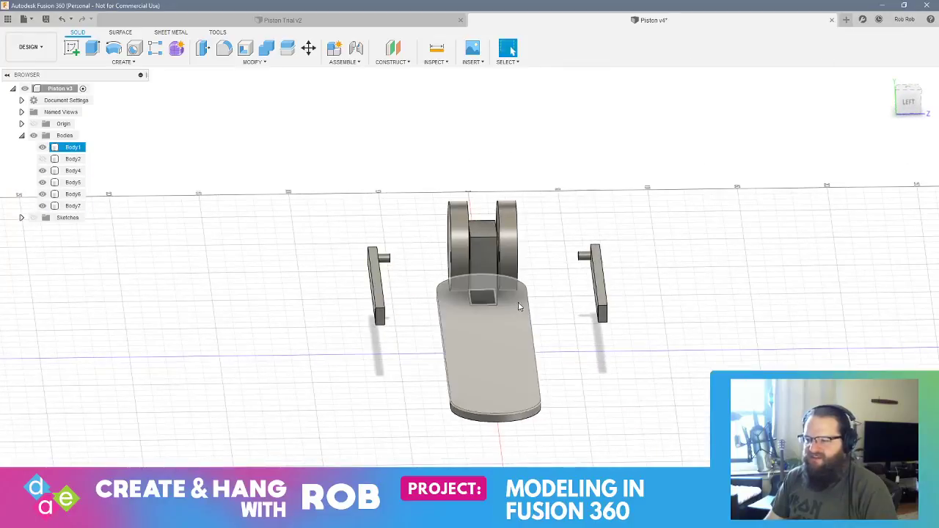
shift+middle_drag(411, 314, 434, 316)
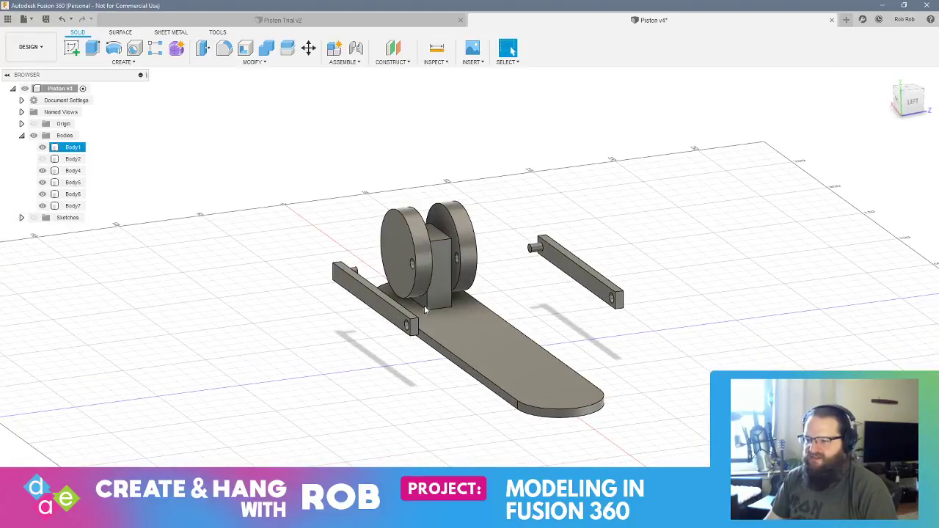
click(424, 306)
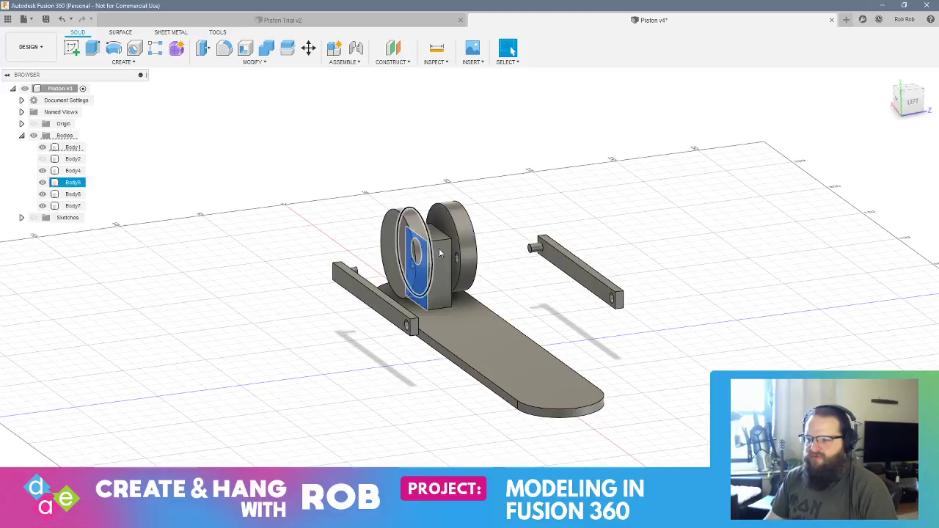
right_click(424, 306)
click(455, 287)
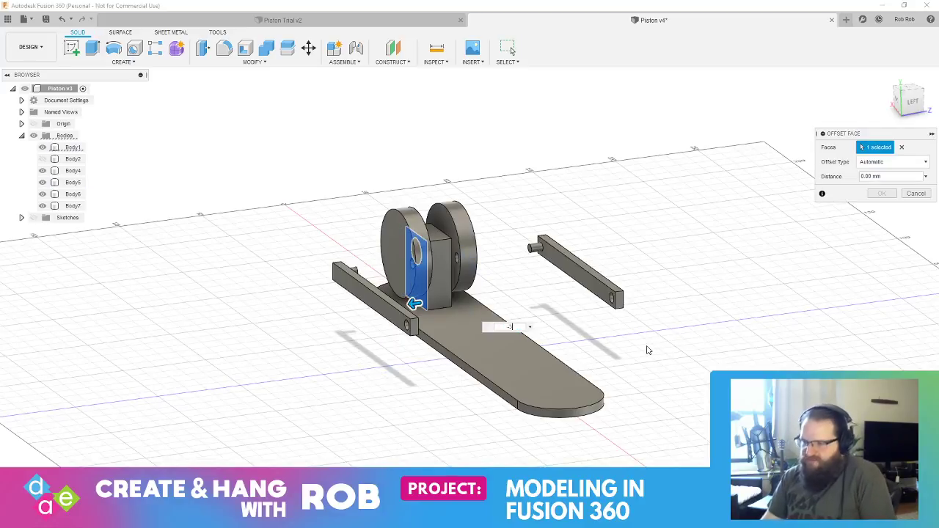
key(Escape)
- Offset the upright block's opposite side face, on the +Z side, inward with Press Pull
shift+middle_drag(646, 346, 594, 321)
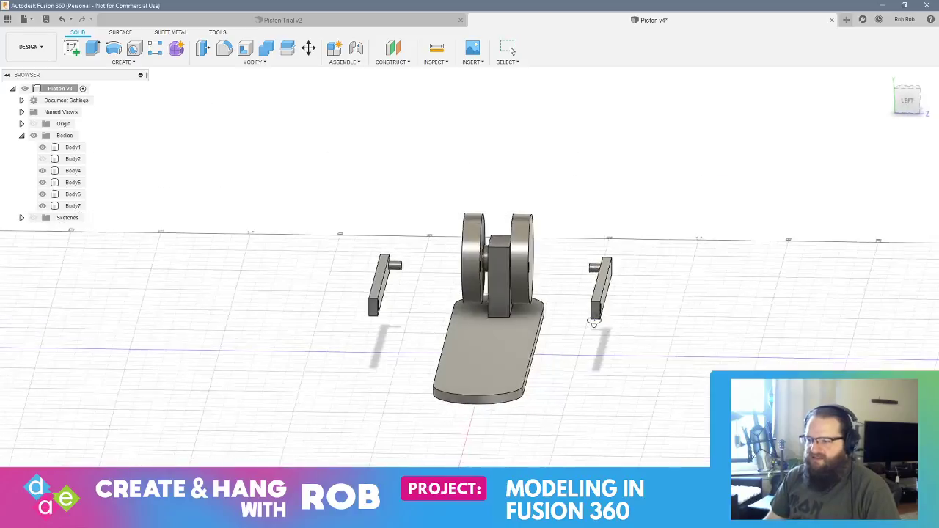
click(500, 298)
shift+middle_drag(499, 298, 589, 350)
click(609, 341)
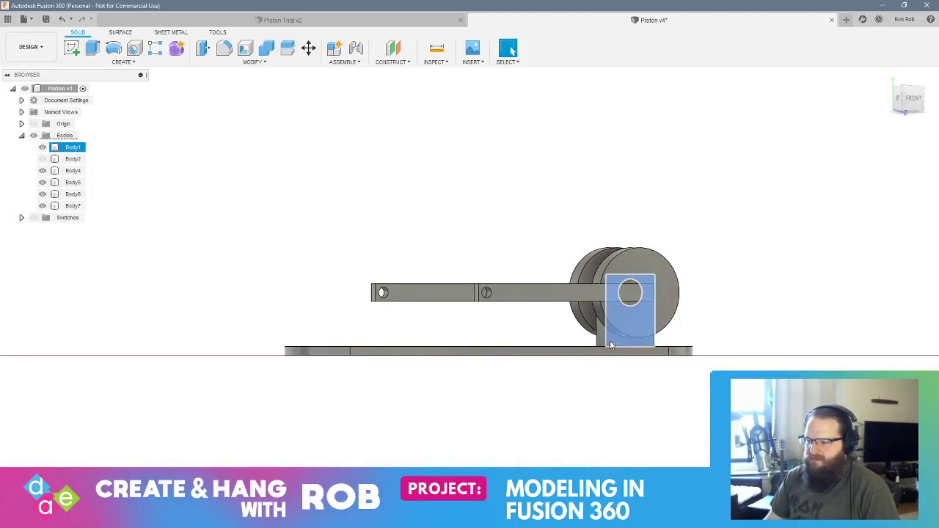
right_click(609, 341)
click(643, 330)
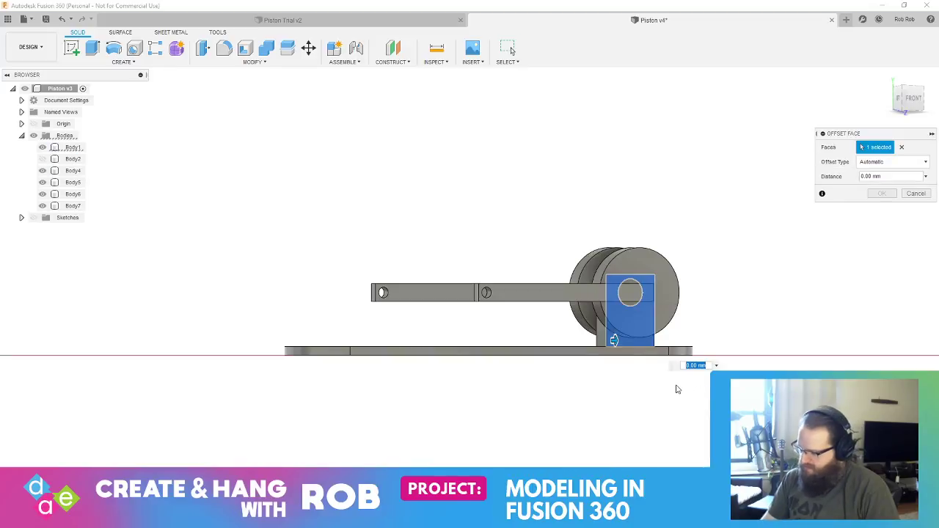
key(Escape)
- Set the offset of the upright block's +Z side face to -6 mm
mouse_move(675, 388)
shift+middle_down()
mouse_move(625, 384)
mouse_move(683, 394)
mouse_move(672, 394)
shift+middle_up()
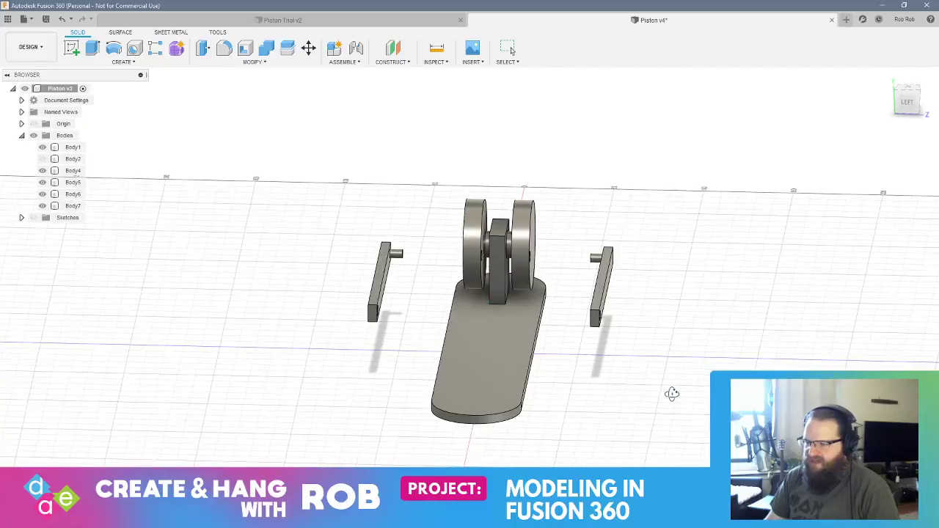
shift+middle_drag(590, 351, 555, 304)
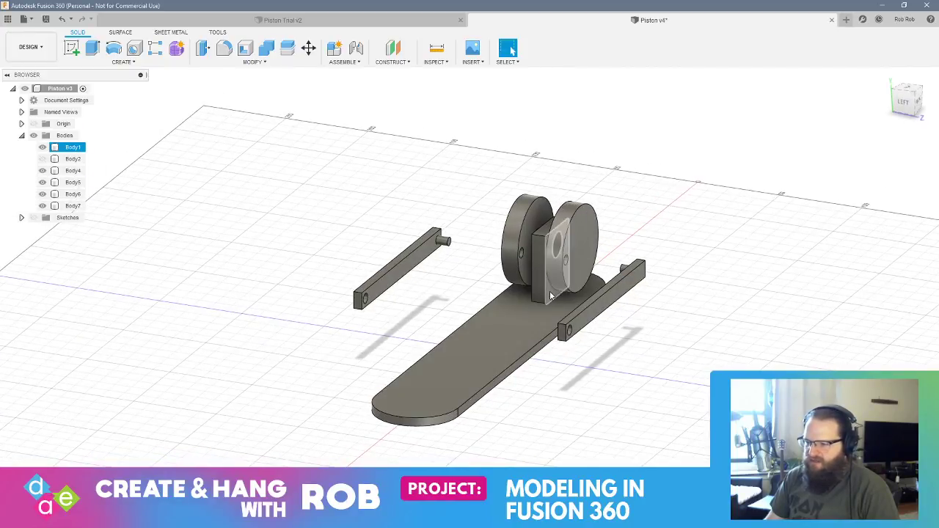
right_click(550, 296)
click(582, 282)
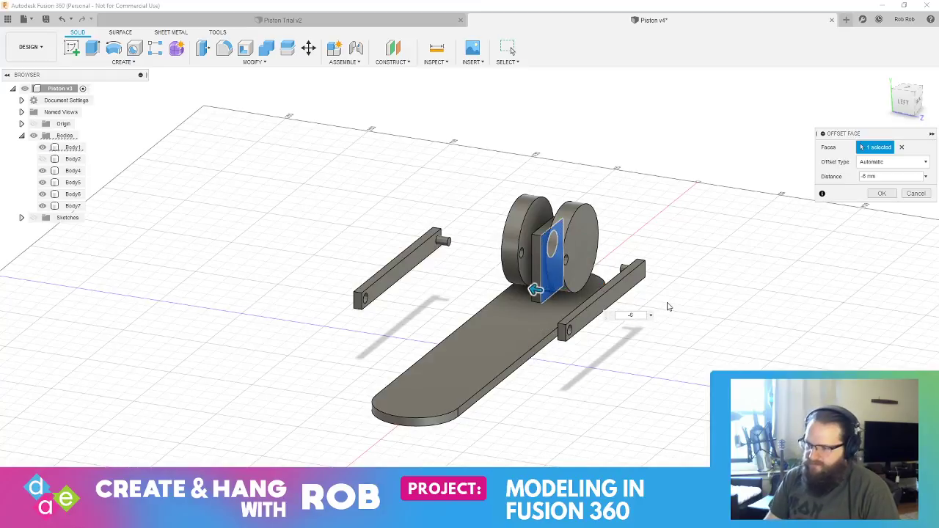
key(Return)
- Set the offset of the upright block's -Z side face to -6 mm
shift+middle_drag(668, 307, 614, 317)
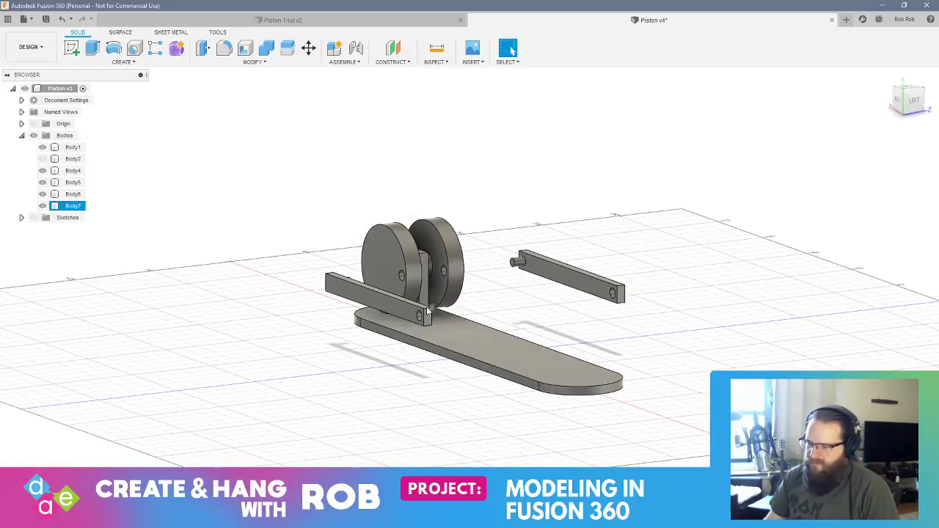
shift+middle_drag(395, 325, 463, 363)
right_click(442, 355)
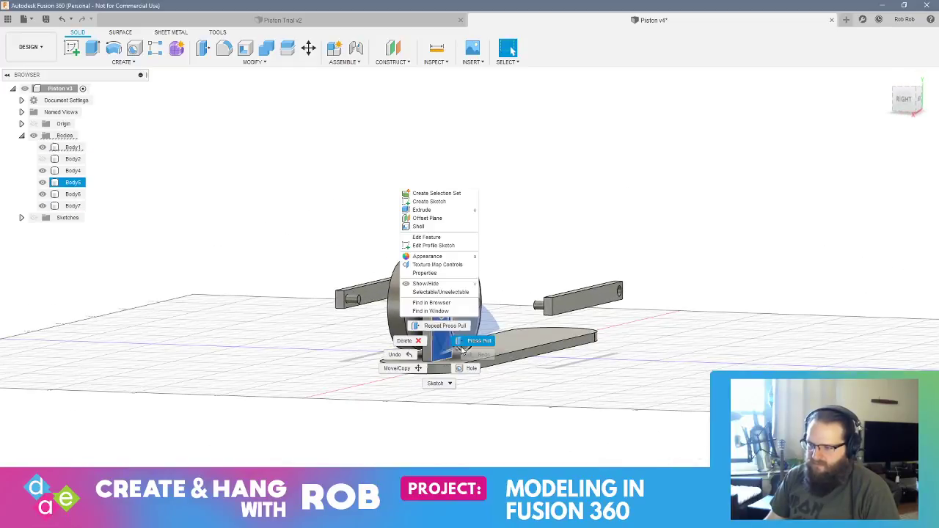
click(469, 341)
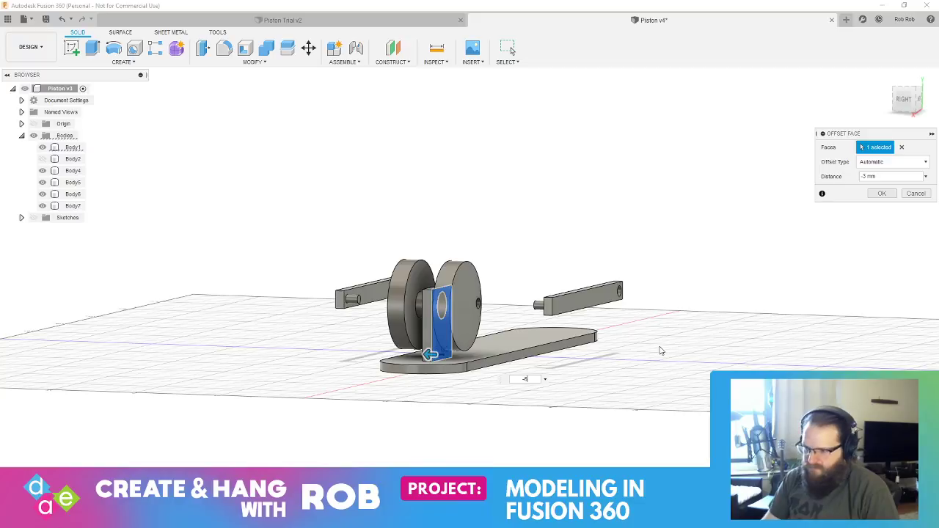
key(Return)
- Set the outer face offset of the wheel on the +Z side to 2 mm
shift+middle_drag(661, 348, 560, 324)
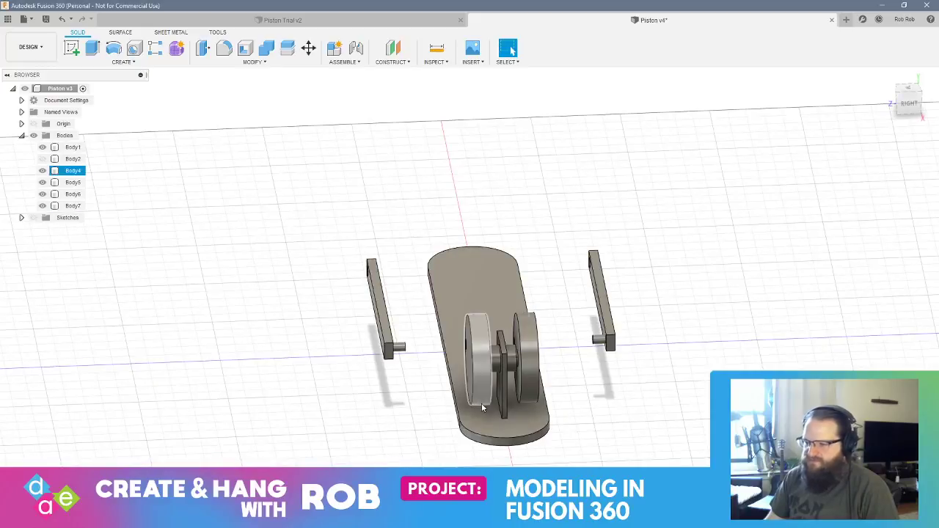
shift+middle_drag(484, 399, 517, 394)
click(519, 389)
right_click(528, 370)
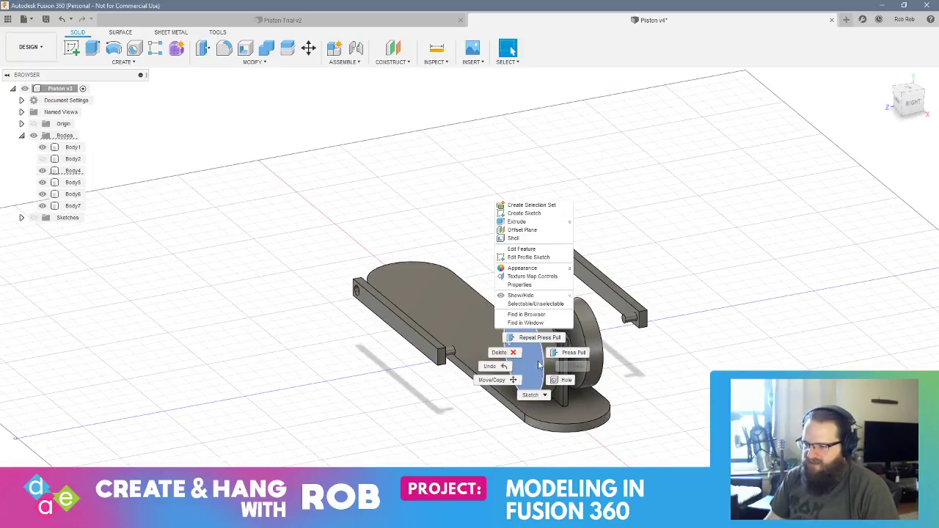
click(588, 371)
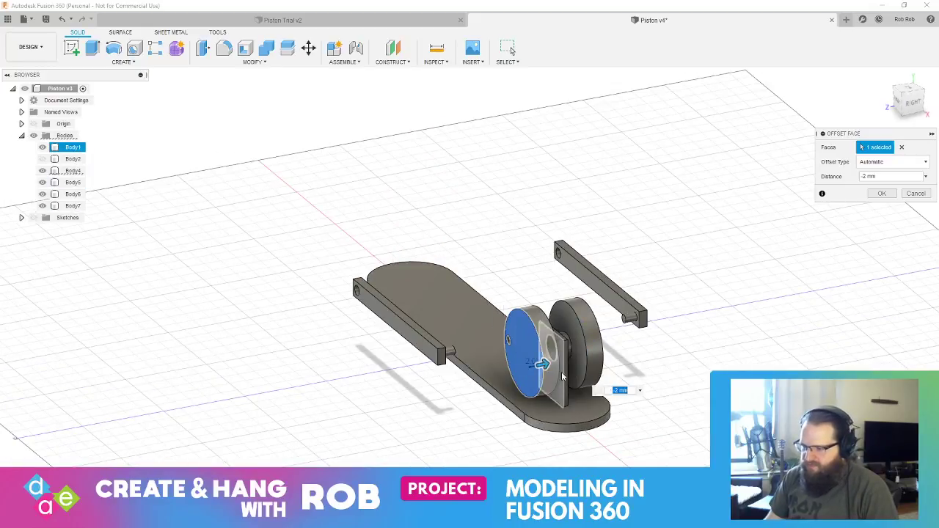
text(2)
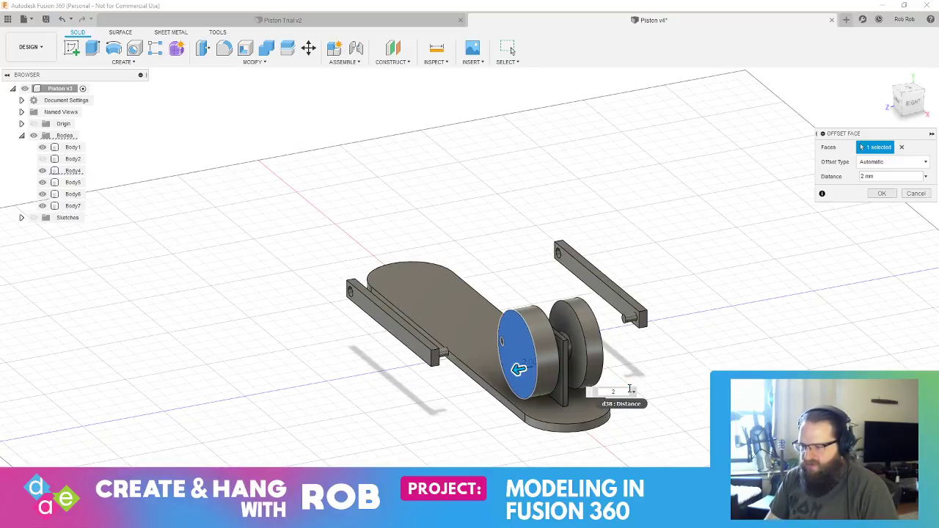
key(Return)
- Try a distance of 8 mm for the inner face of the +Z side wheel with Press Pull
shift+middle_drag(618, 400, 551, 389)
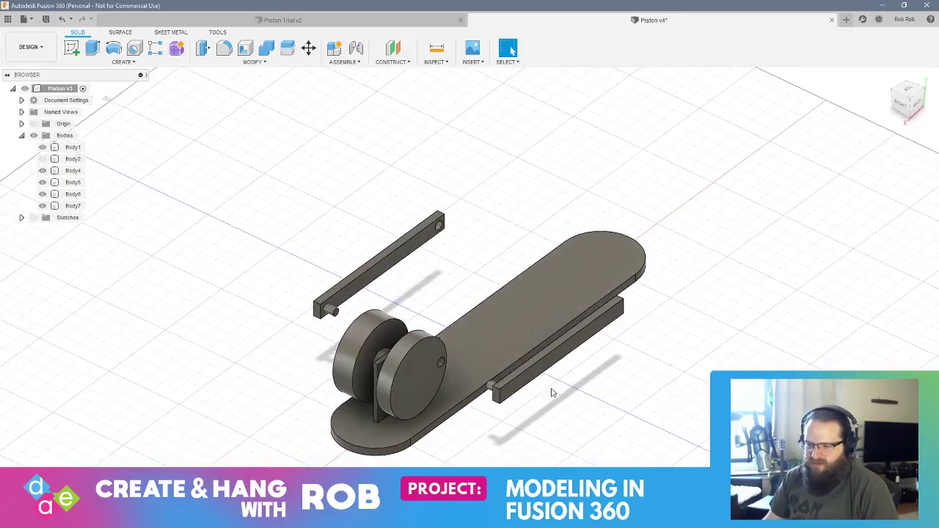
click(376, 346)
right_click(373, 343)
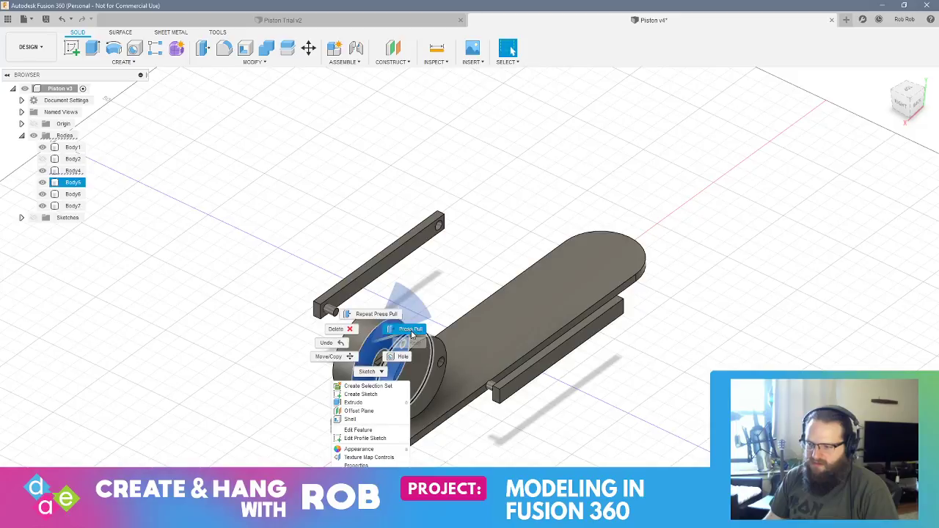
click(409, 343)
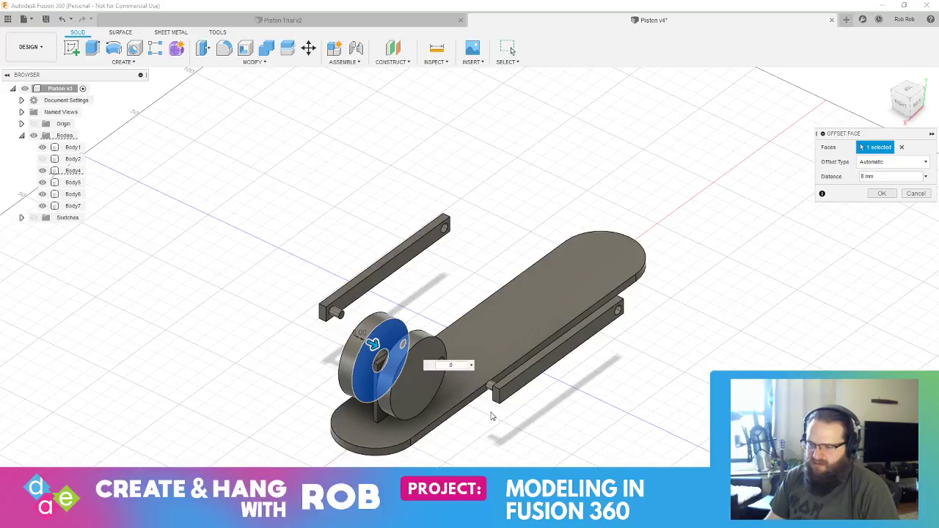
shift+middle_drag(492, 416, 494, 352)
key(Return)
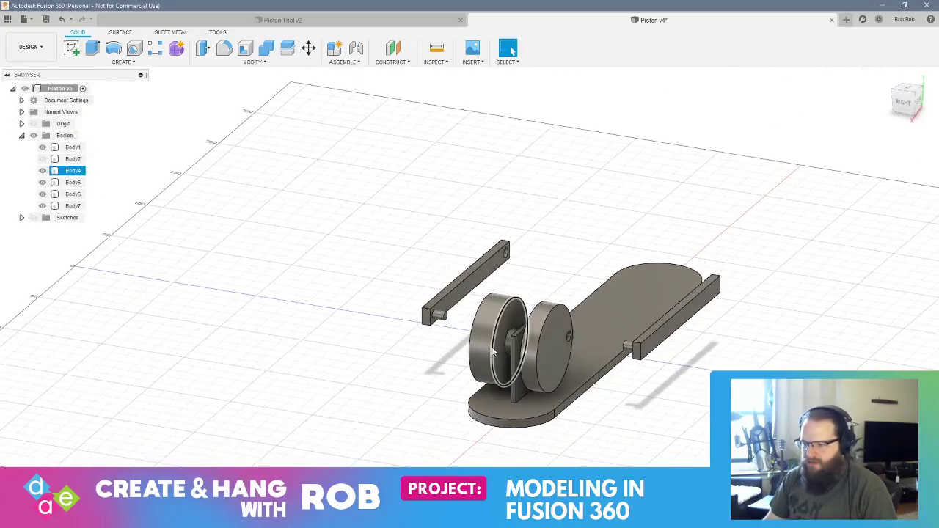
- Try pulling the inner face of the +Z side wheel to a distance of -10 mm
right_click(493, 352)
click(493, 315)
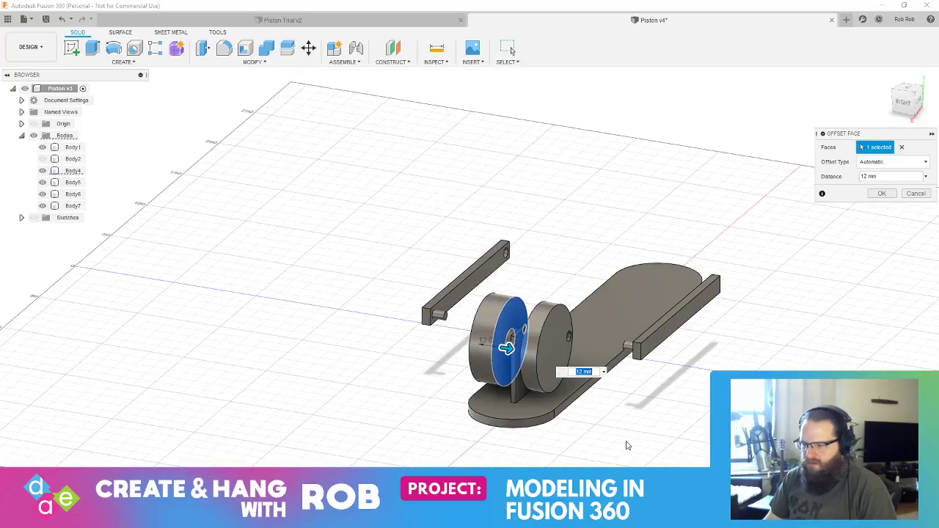
drag(507, 349, 467, 344)
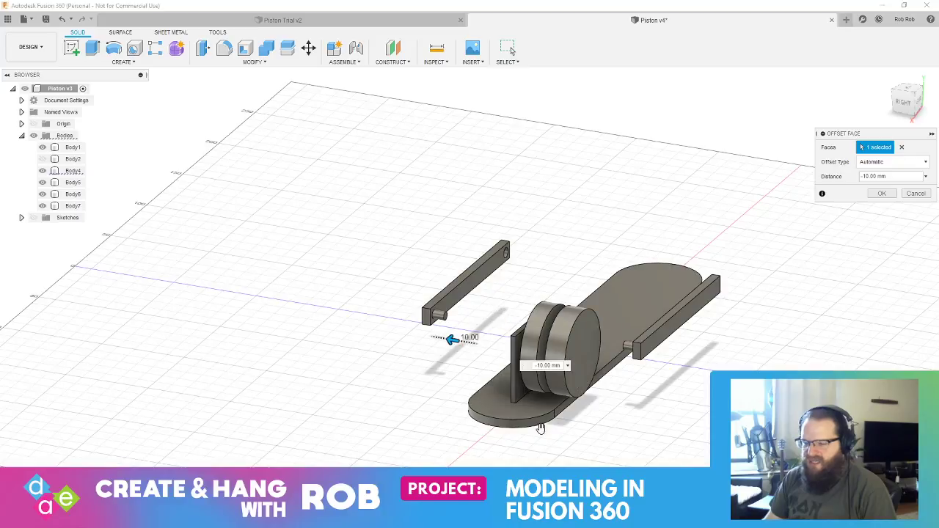
key(Return)
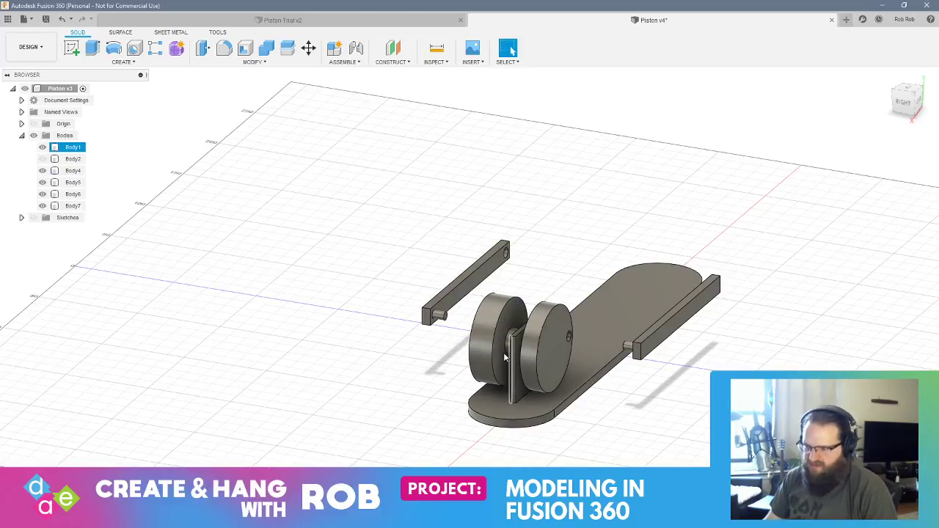
- Undo the outer face offset on the +Z side wheel
click(499, 355)
right_click(497, 354)
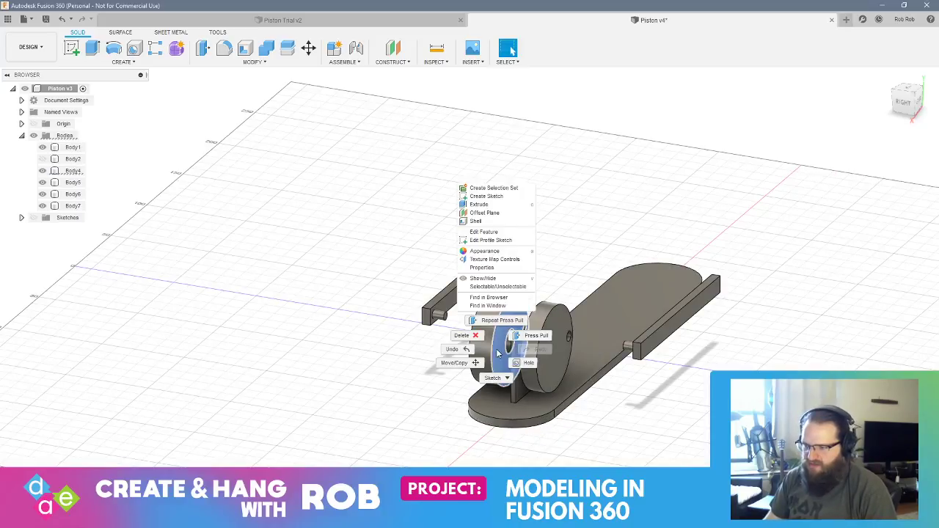
key(Escape)
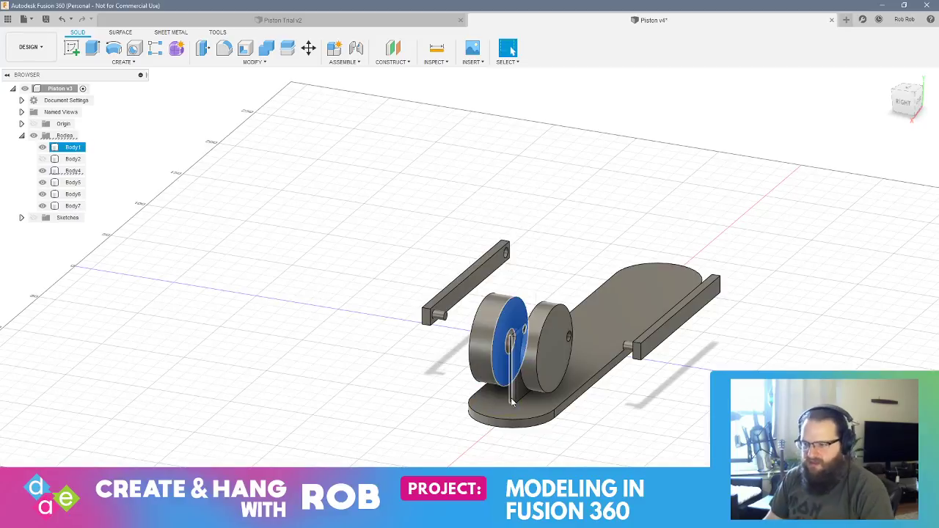
key(ctrl+z)
- Move the +Z side wheel together with its shaft 4 mm along Z, away from the upright block
shift+middle_drag(512, 429, 620, 448)
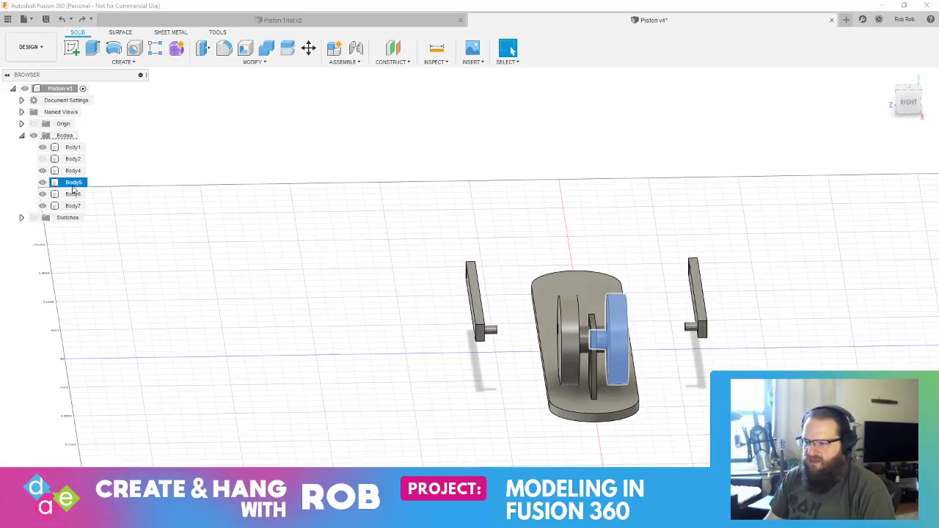
click(73, 171)
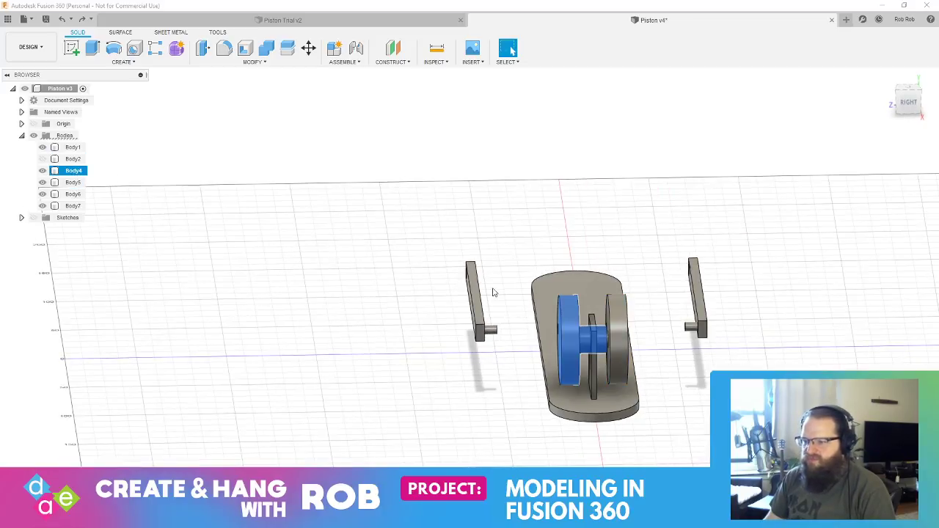
click(308, 48)
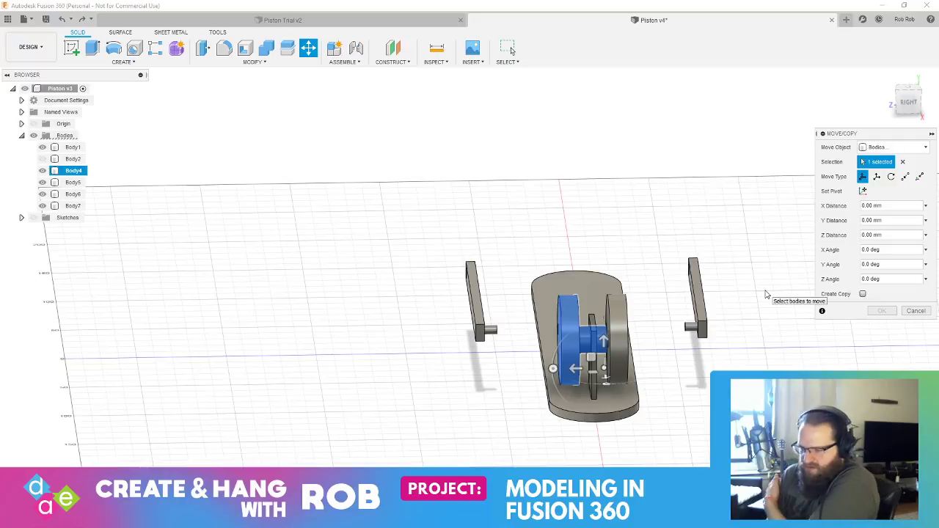
click(575, 368)
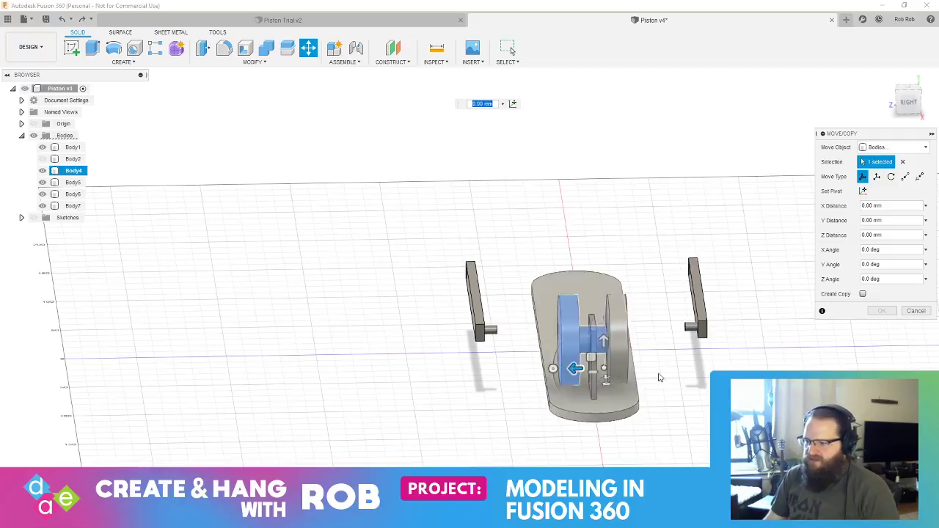
drag(576, 370, 555, 371)
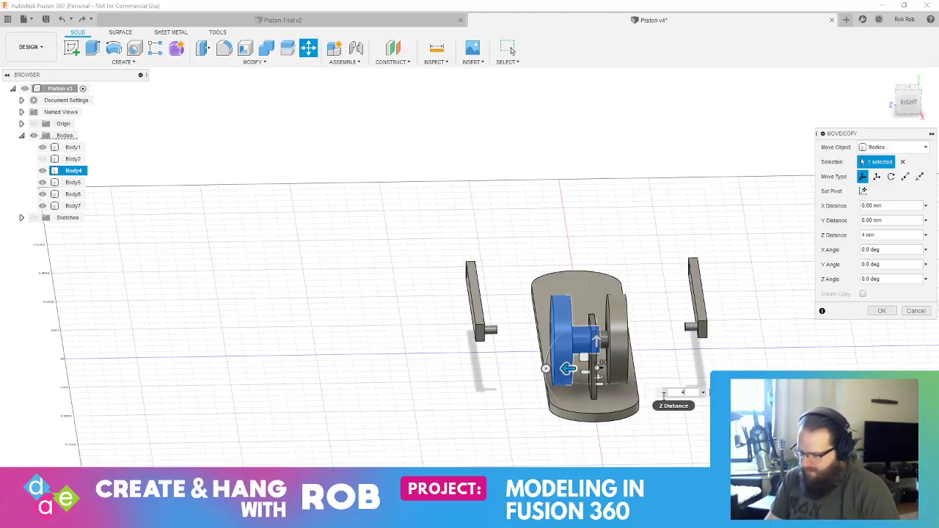
key(Return)
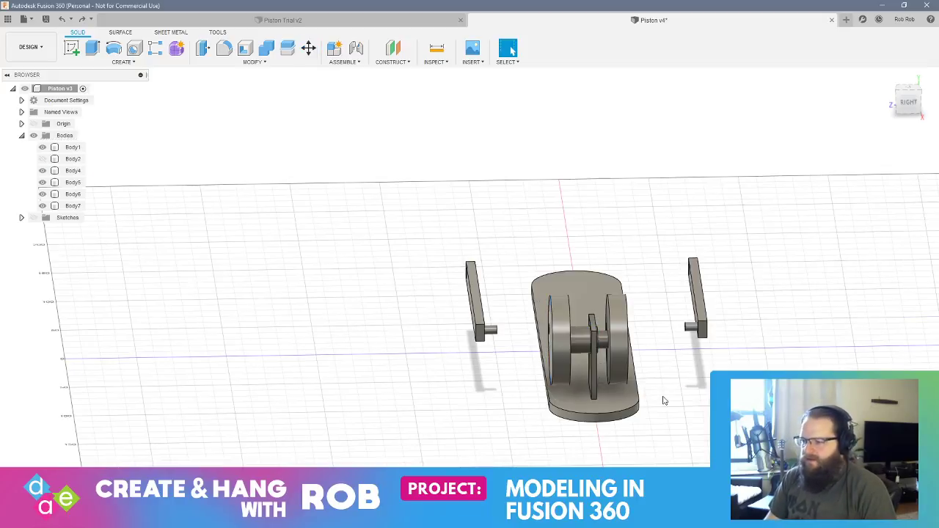
- Try moving the -Z side wheel with its shaft 5 mm along Z toward the upright block, and undo the move
click(73, 182)
click(308, 48)
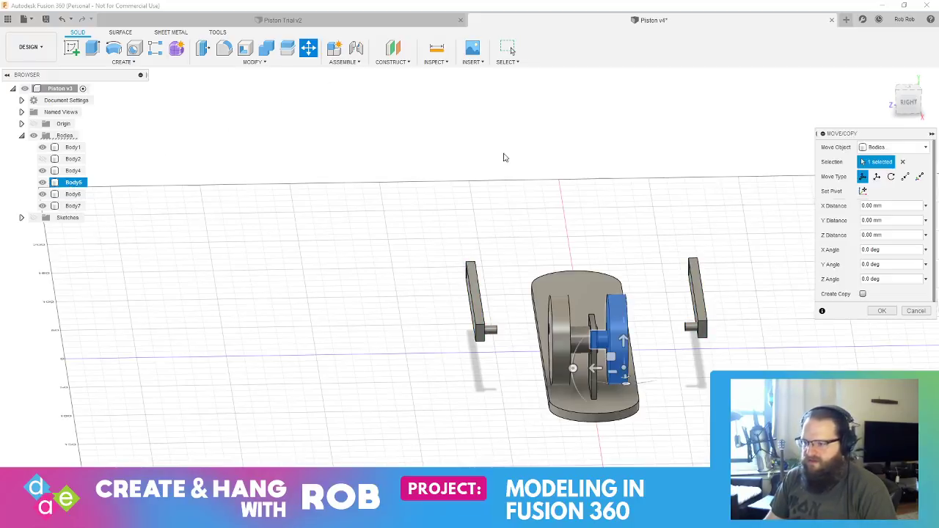
click(596, 366)
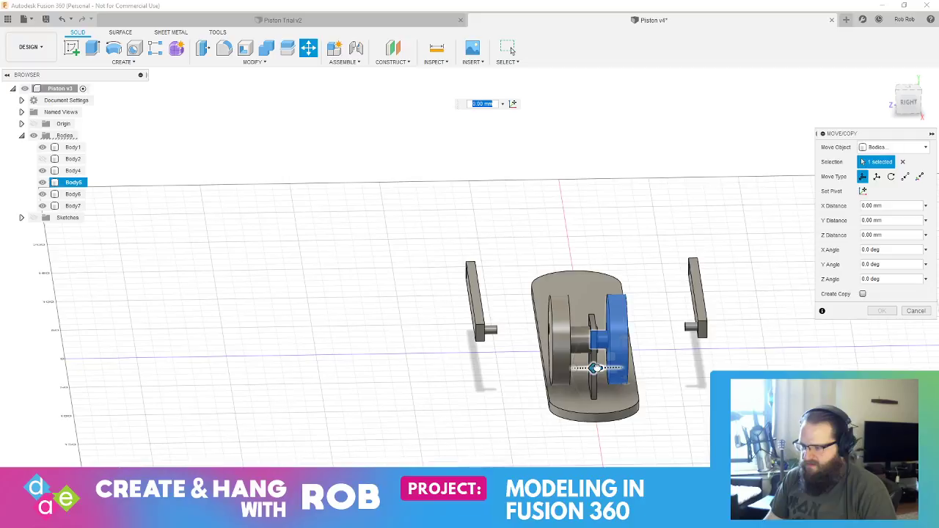
text(-10)
key(Return)
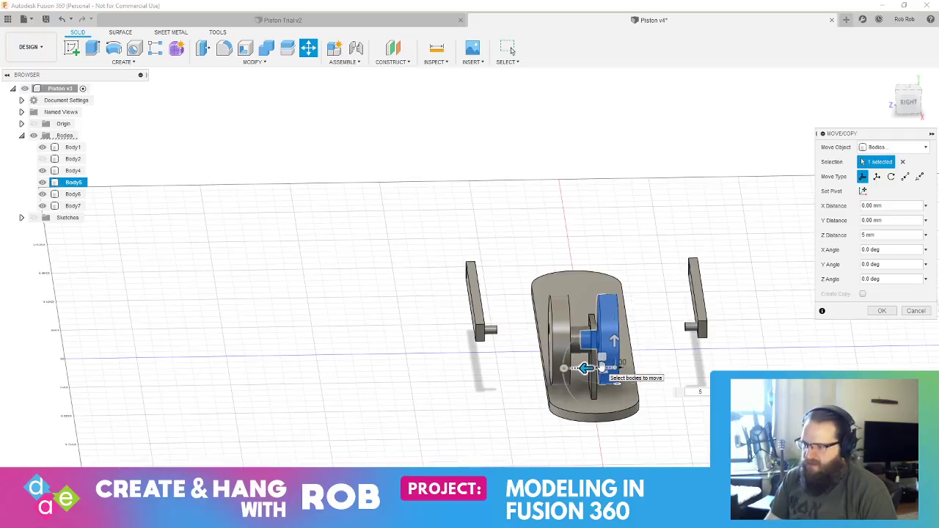
key(Return)
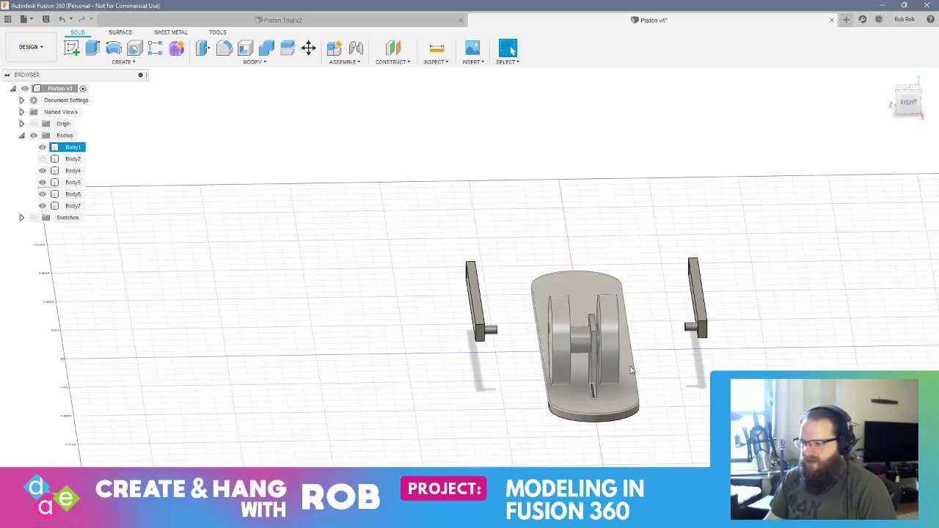
scroll(626, 379, up, 5)
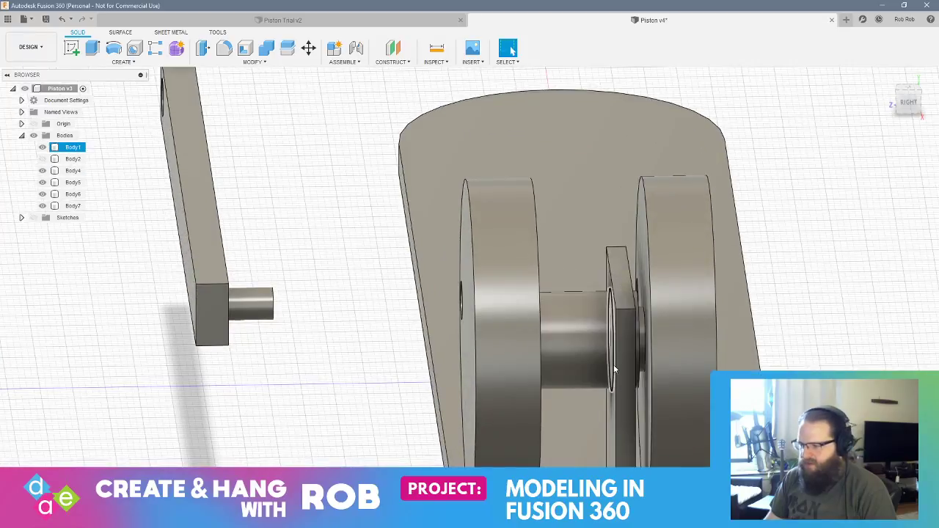
scroll(623, 393, down, 5)
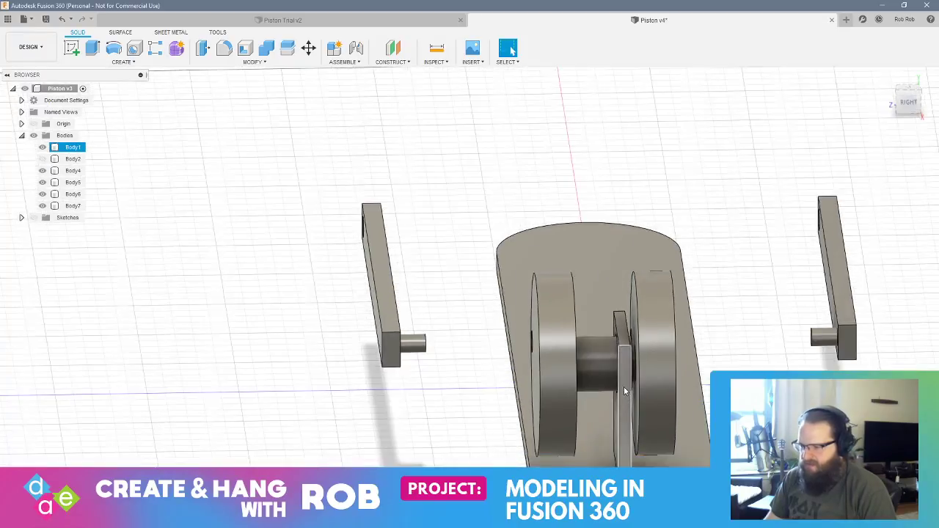
key(ctrl+z)
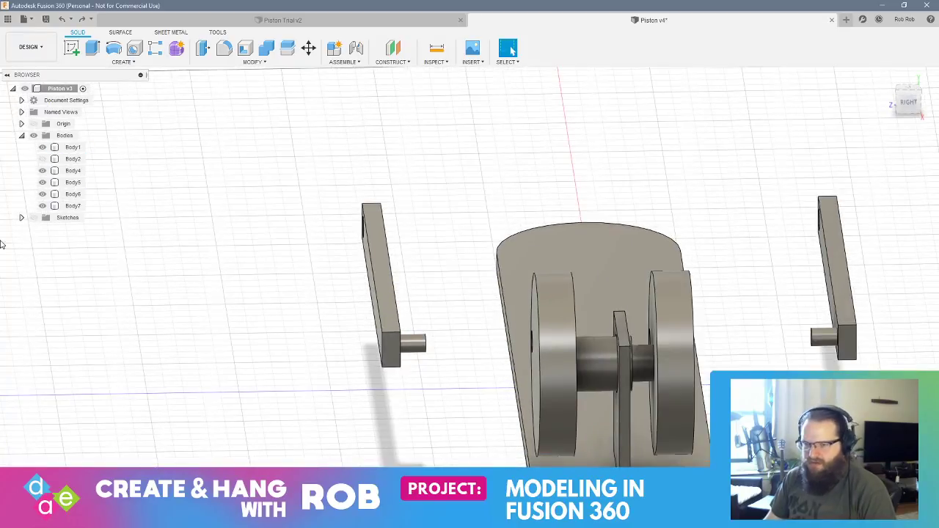
- Move the -Z side wheel together with its shaft -5 mm along Z, away from the upright block
click(72, 182)
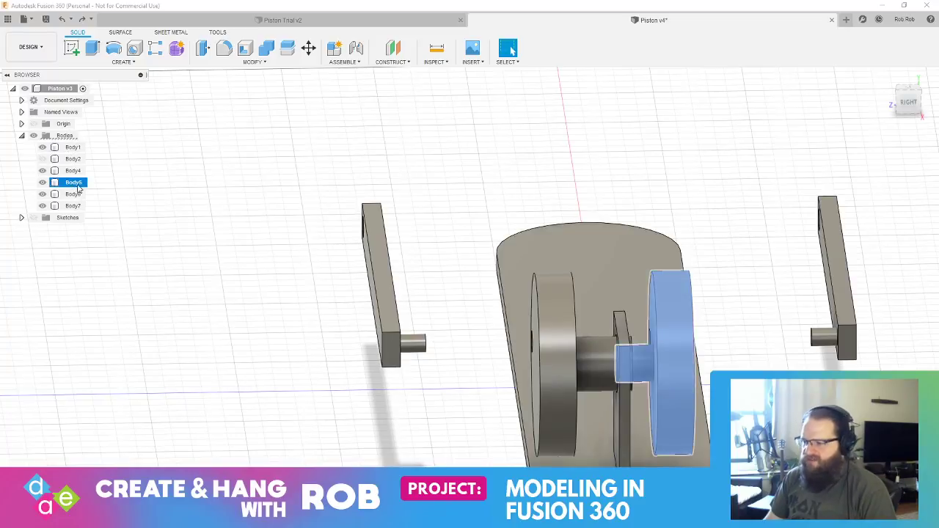
key(m)
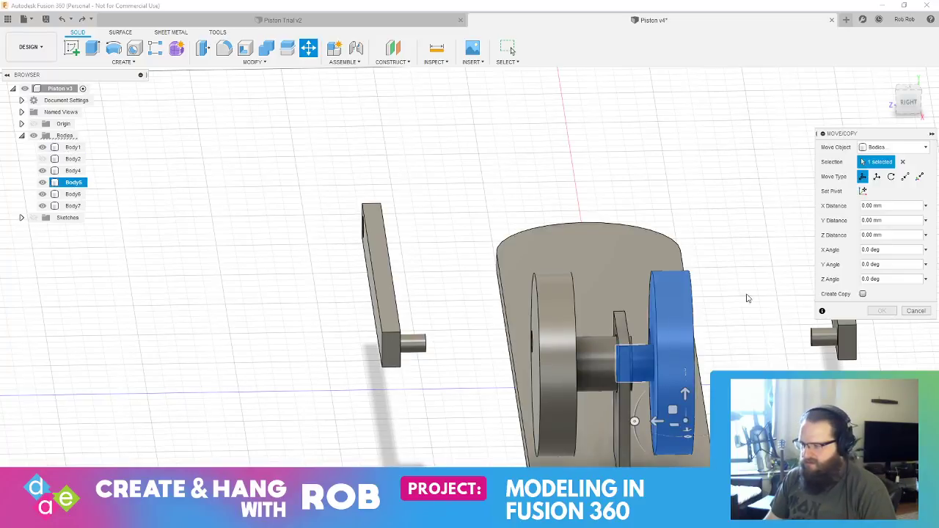
click(657, 419)
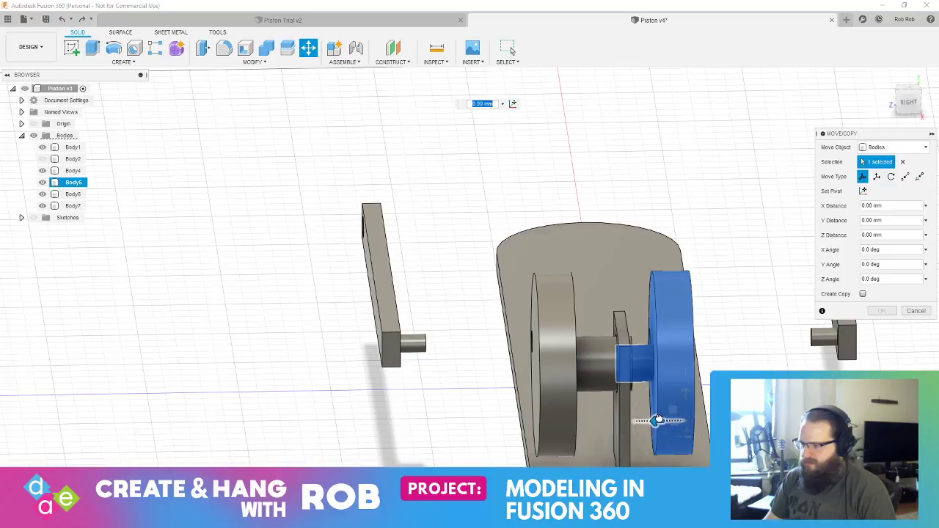
text(-5)
key(Return)
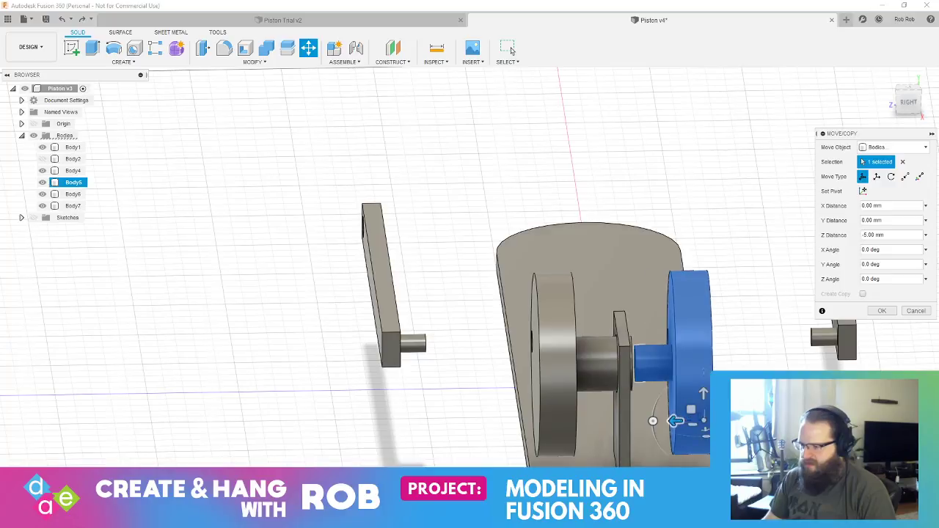
mouse_move(700, 359)
shift+middle_down()
mouse_move(689, 369)
mouse_move(687, 359)
shift+middle_up()
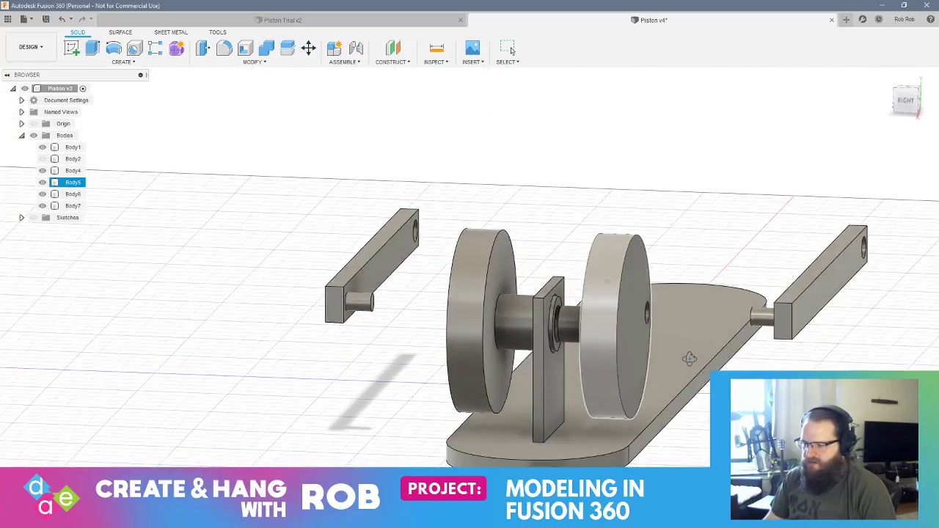
- Try to pull the ring-shaped end face of the +Z side wheel's shaft with Press Pull
click(549, 346)
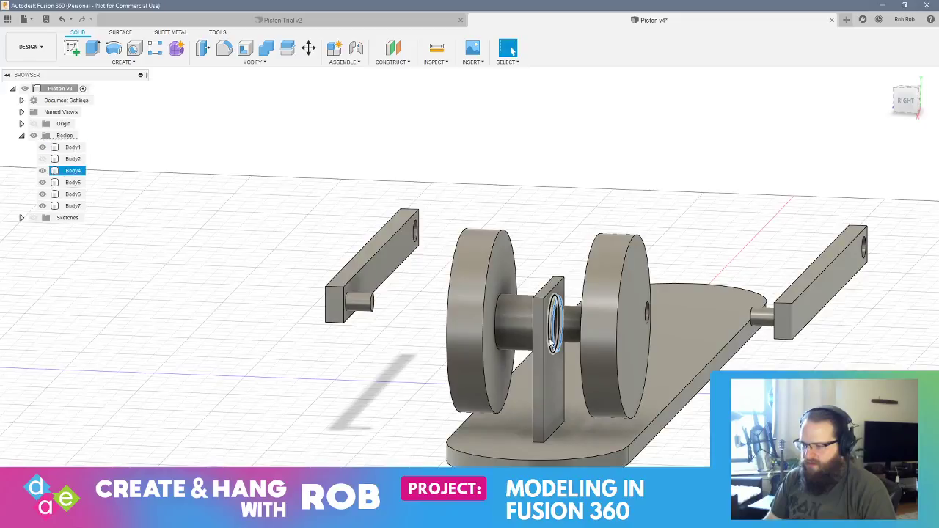
mouse_move(543, 348)
shift+middle_down()
mouse_move(469, 367)
mouse_move(554, 349)
shift+middle_up()
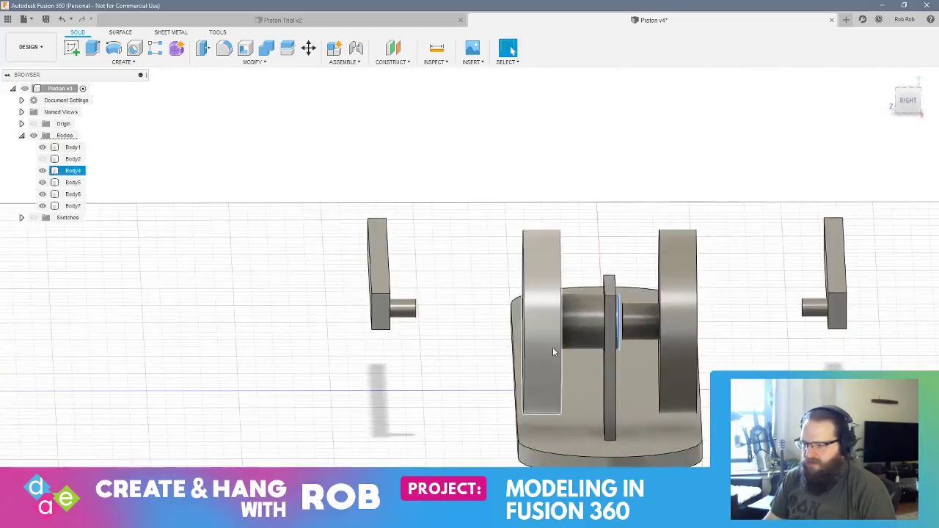
scroll(616, 345, up, 3)
scroll(610, 353, up, 3)
shift+middle_drag(600, 331, 581, 330)
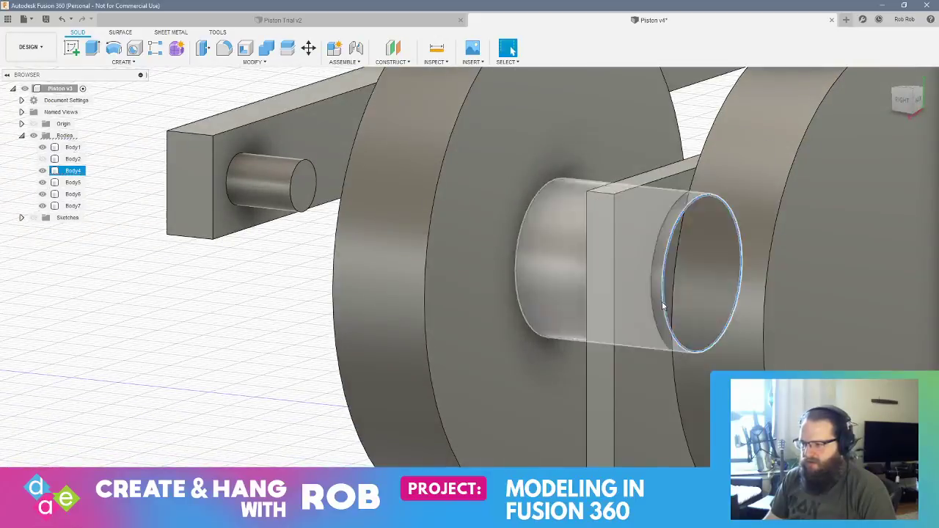
click(667, 294)
right_click(667, 294)
click(698, 282)
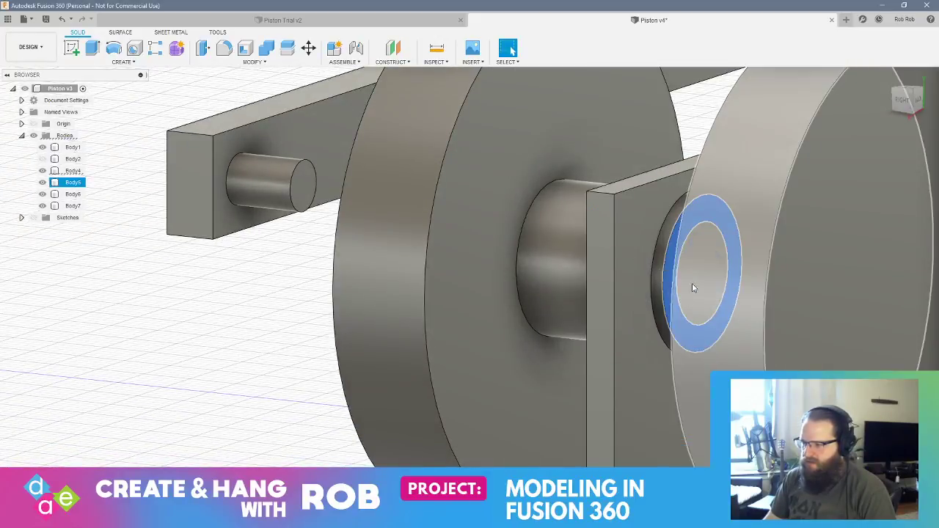
scroll(591, 335, up, 1)
scroll(593, 340, down, 5)
shift+middle_drag(592, 339, 657, 312)
mouse_move(659, 306)
mouse_down()
mouse_move(737, 311)
mouse_move(653, 312)
mouse_up()
key(Return)
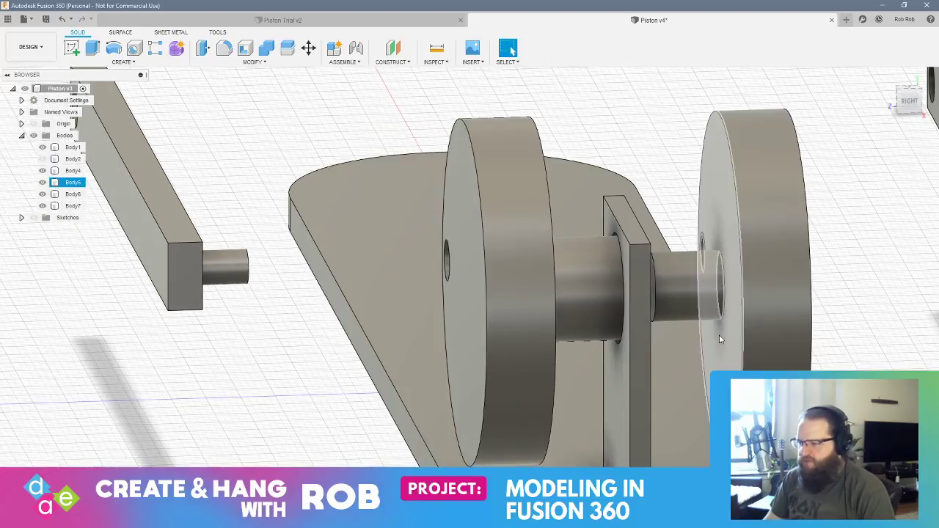
- Hide the -Z side wheel to expose the end face of the +Z side wheel's shaft
mouse_move(682, 320)
shift+middle_down()
mouse_move(644, 301)
mouse_move(668, 308)
shift+middle_up()
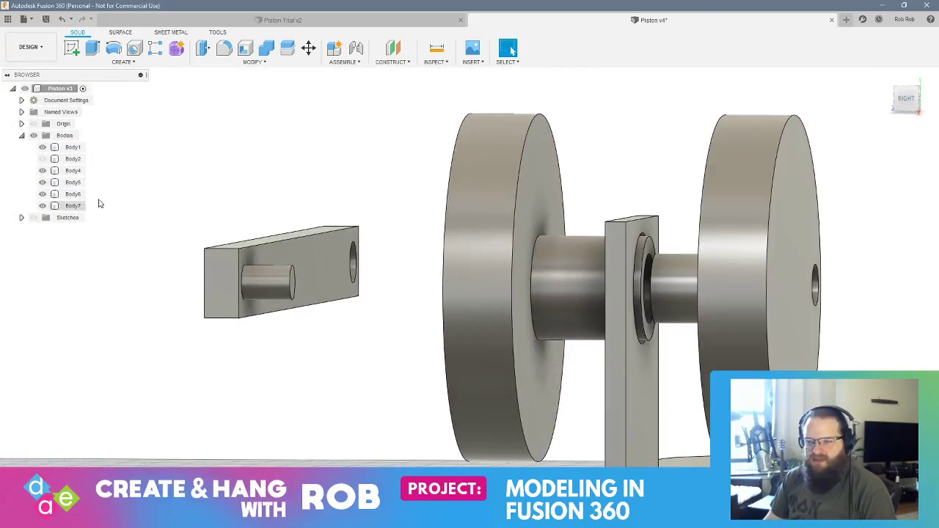
click(42, 193)
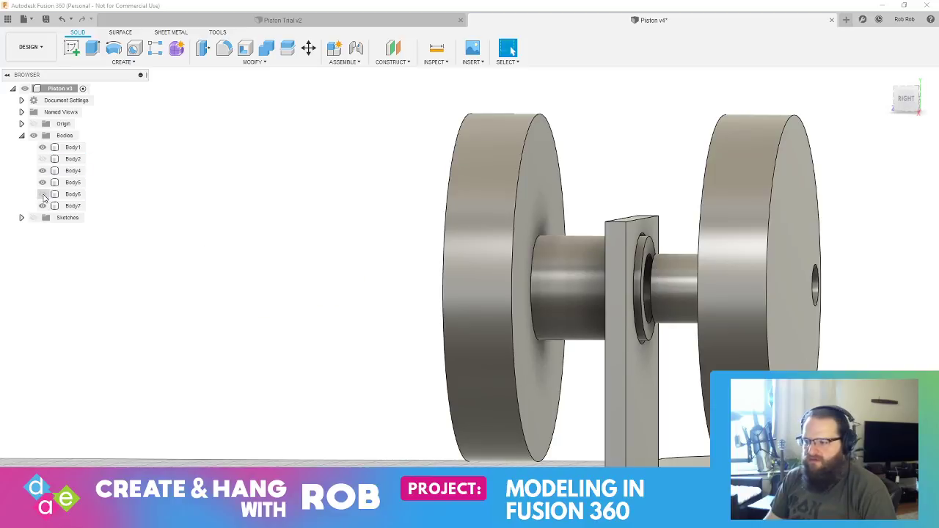
click(42, 194)
click(42, 182)
shift+middle_drag(355, 271, 397, 286)
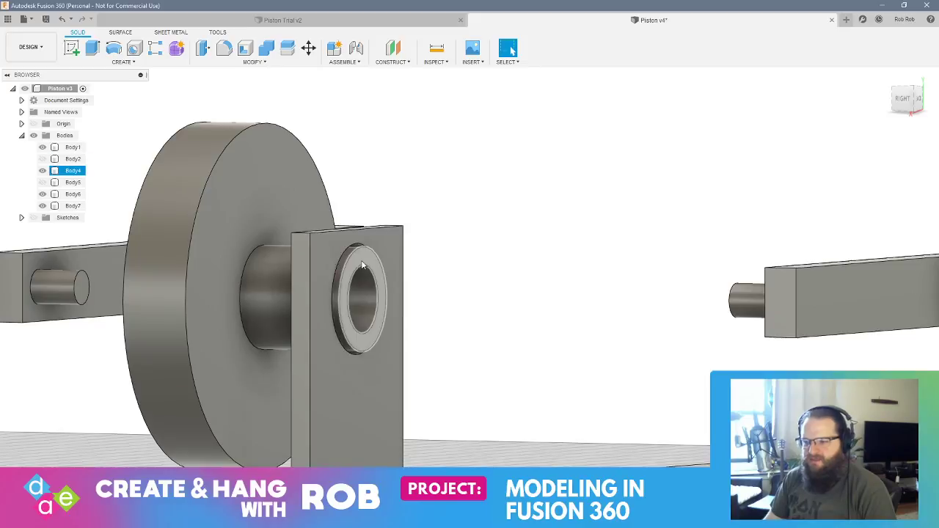
- Sketch two concentric circles on the +Z side shaft's end face, tracing its outer edge and its 10 mm hole, and finish the sketch
click(383, 293)
click(72, 47)
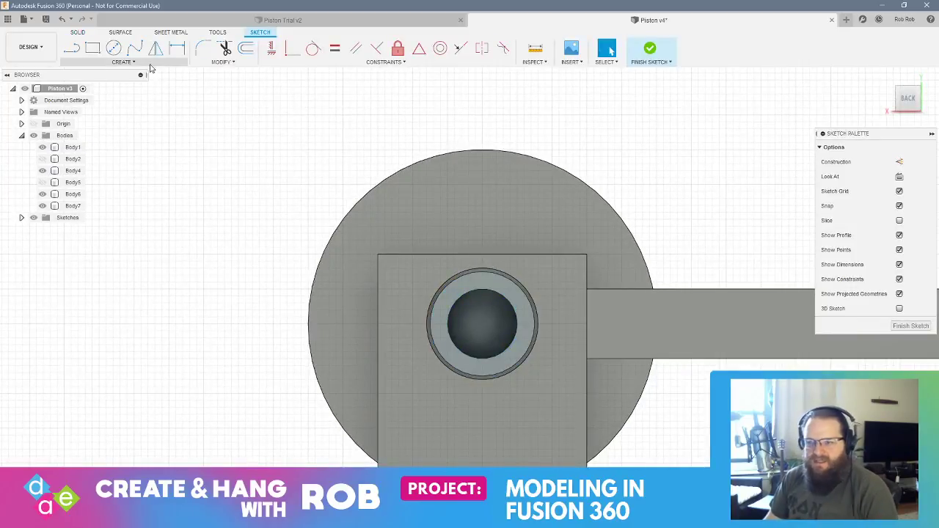
click(113, 48)
click(483, 325)
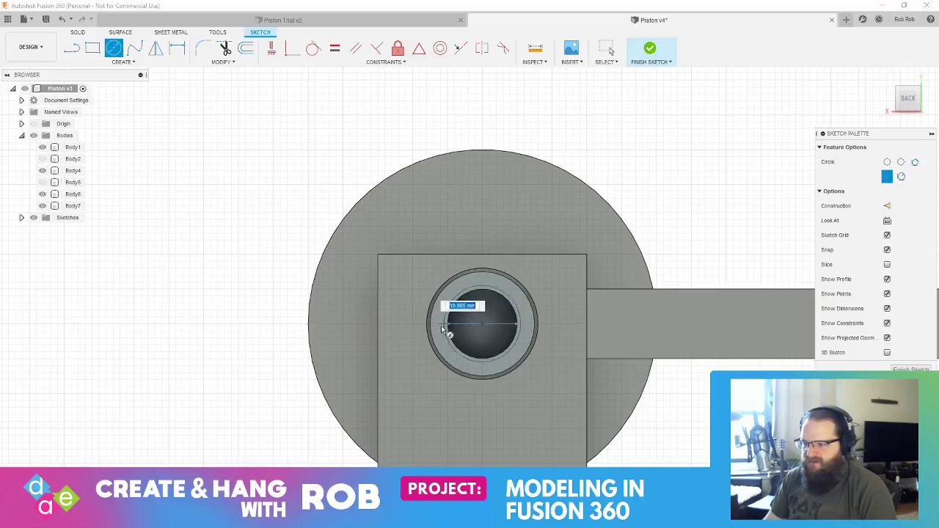
click(433, 331)
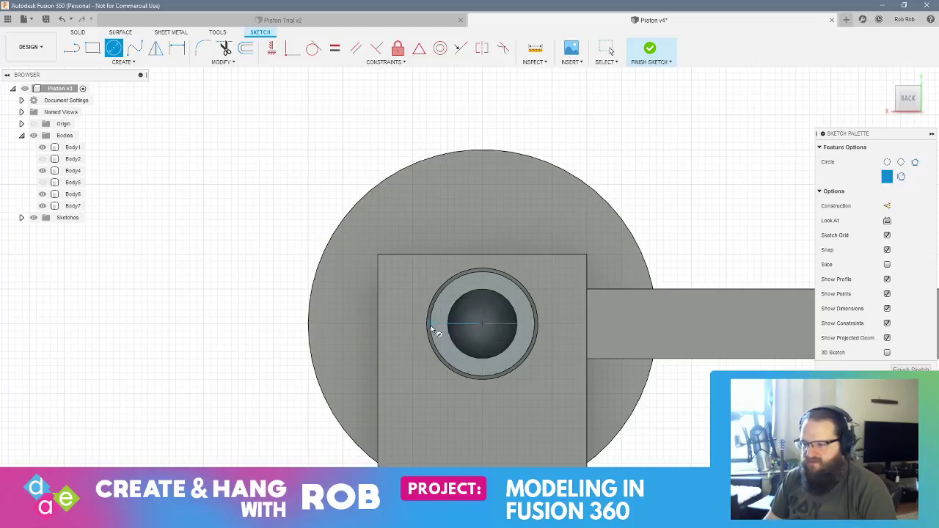
click(483, 326)
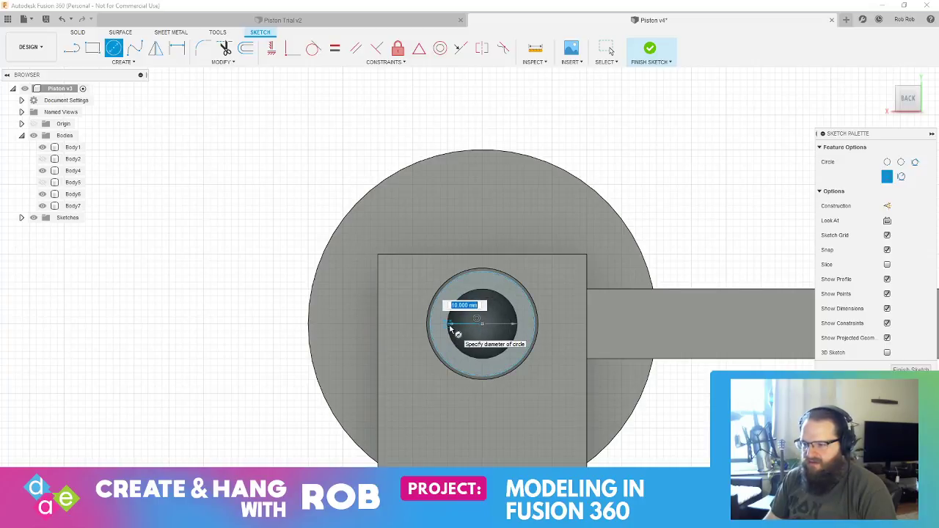
click(451, 329)
click(910, 369)
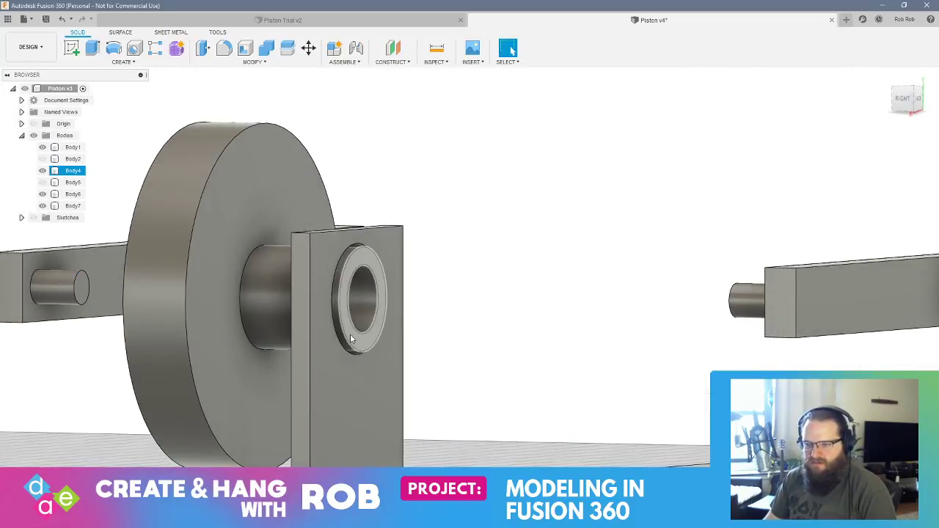
- Show the sketch and the -Z side wheel, and extrude the ring profile about 10 mm toward that wheel as a Join
click(350, 334)
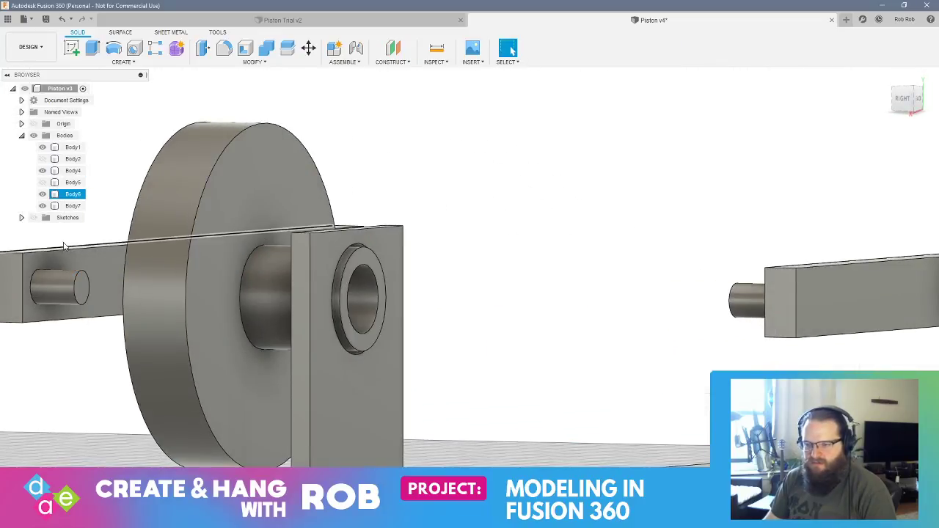
click(352, 336)
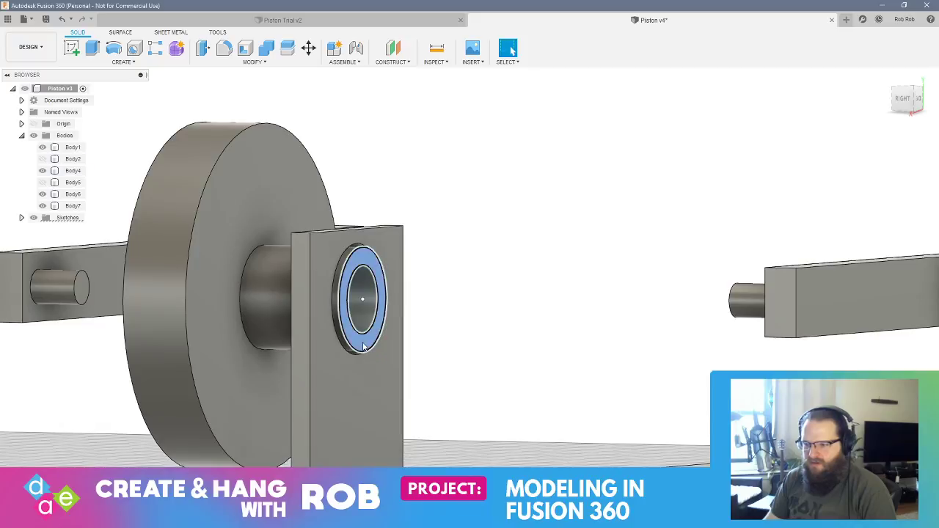
click(42, 182)
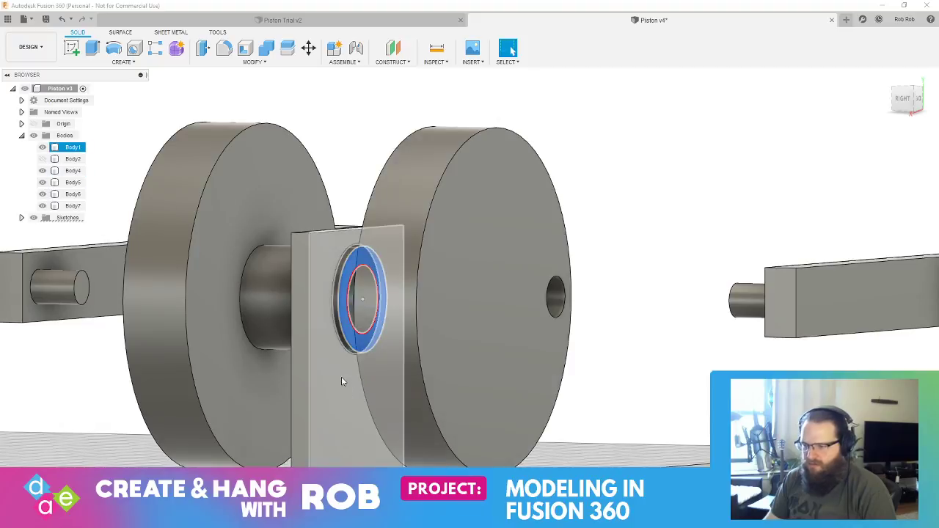
click(201, 53)
shift+middle_drag(356, 391, 388, 375)
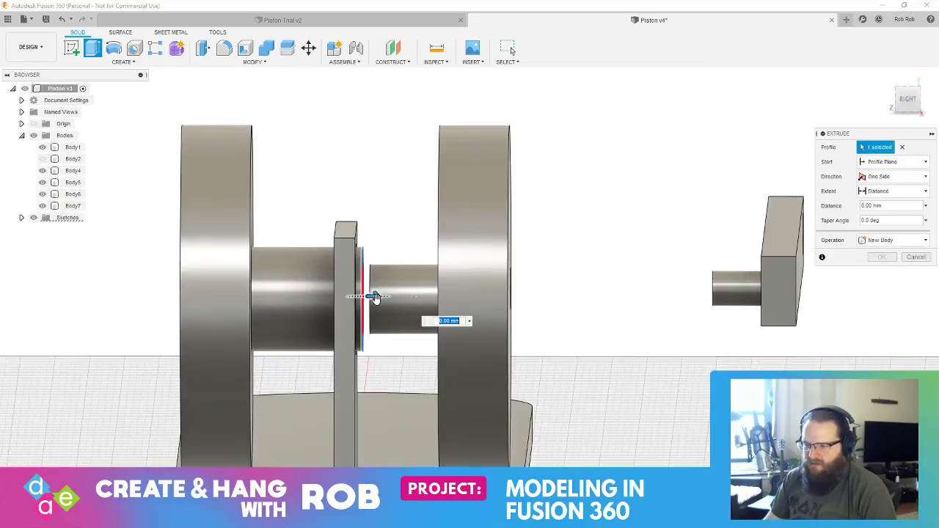
drag(374, 297, 449, 297)
shift+middle_drag(449, 297, 465, 350)
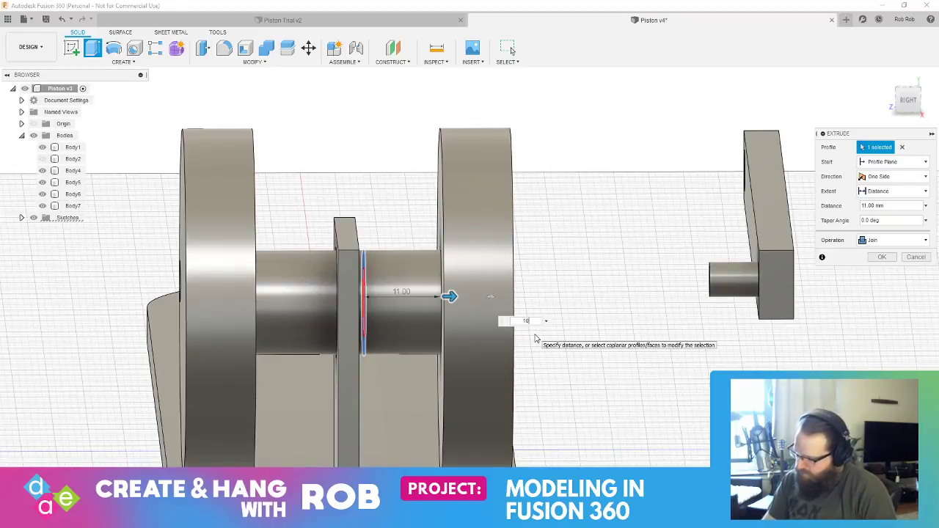
key(Return)
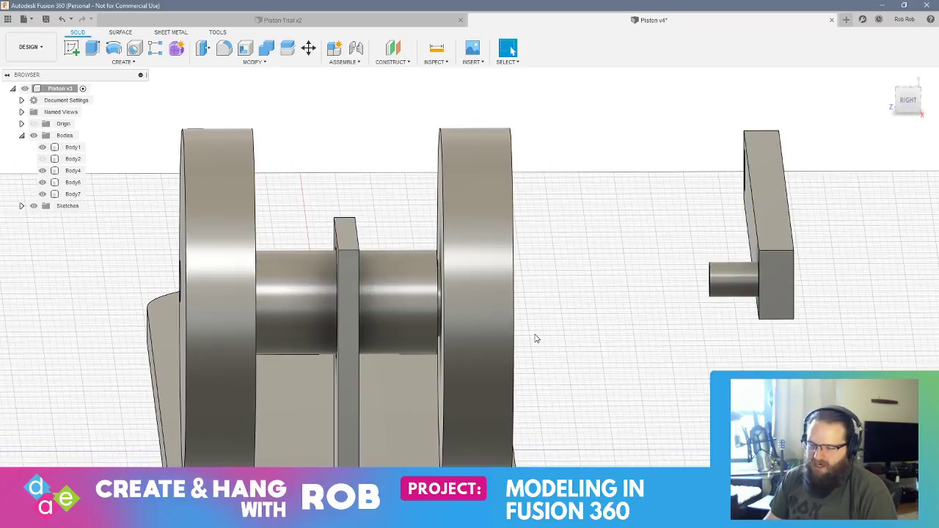
shift+middle_drag(594, 337, 562, 269)
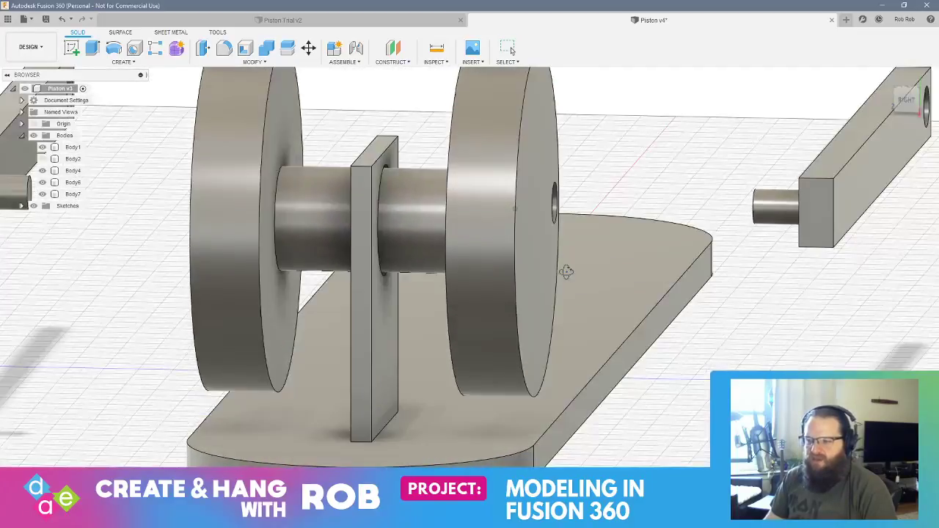
click(387, 379)
right_click(387, 379)
click(421, 360)
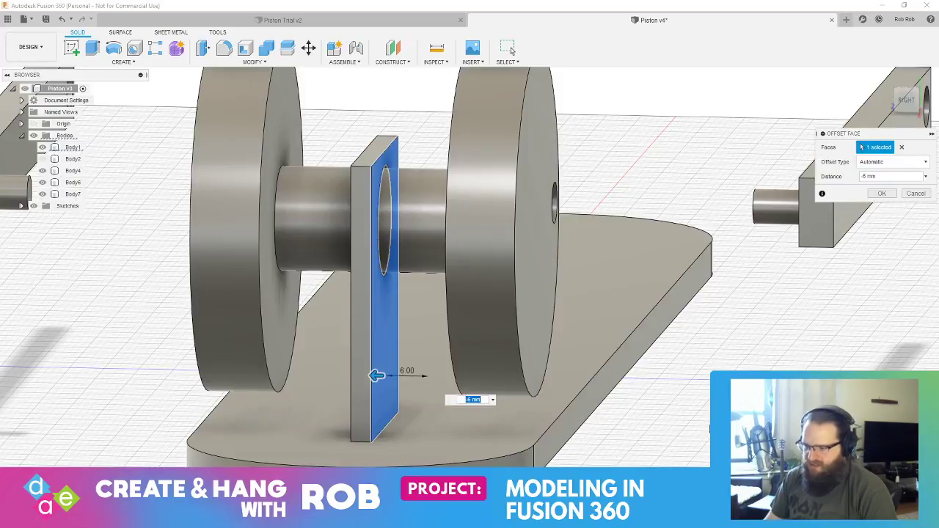
drag(377, 375, 437, 376)
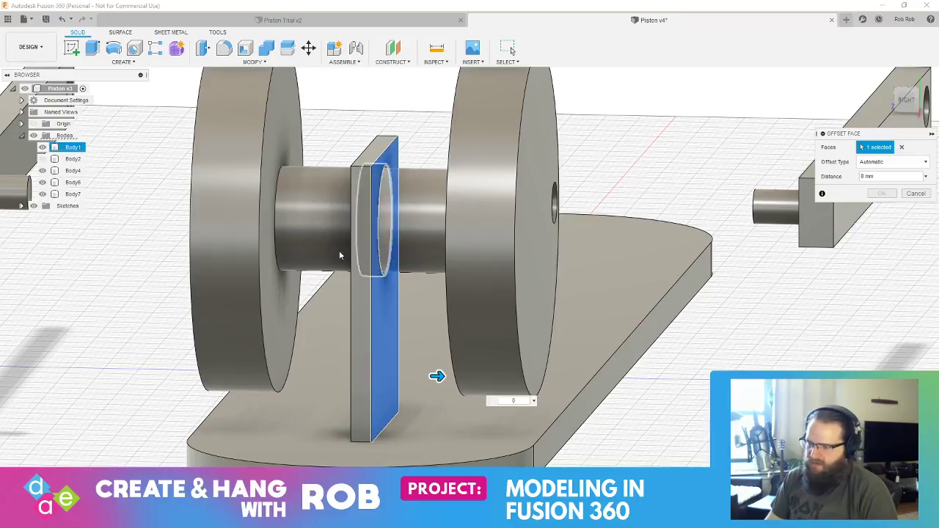
click(915, 194)
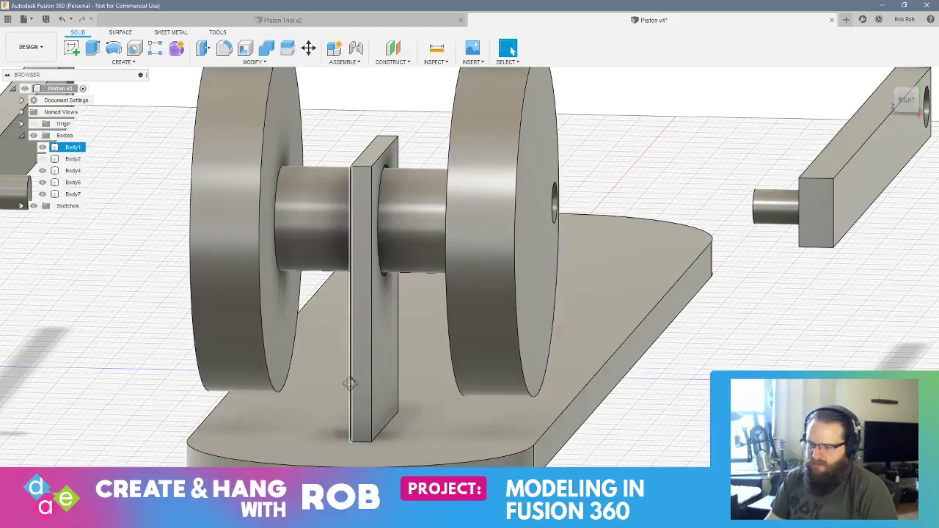
- Try to offset the upright block's +Z side face by -10 mm with Press Pull
shift+middle_drag(345, 396, 339, 340)
right_click(339, 340)
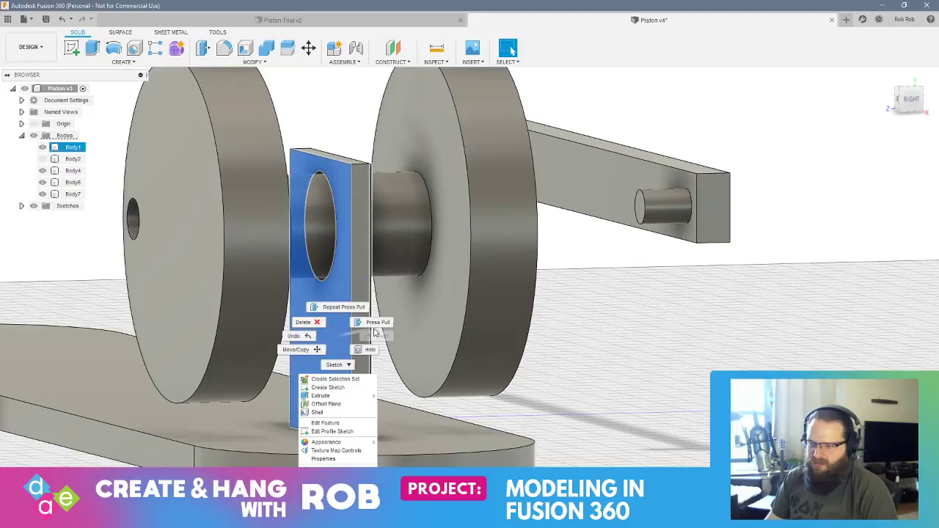
click(340, 305)
drag(347, 335, 317, 337)
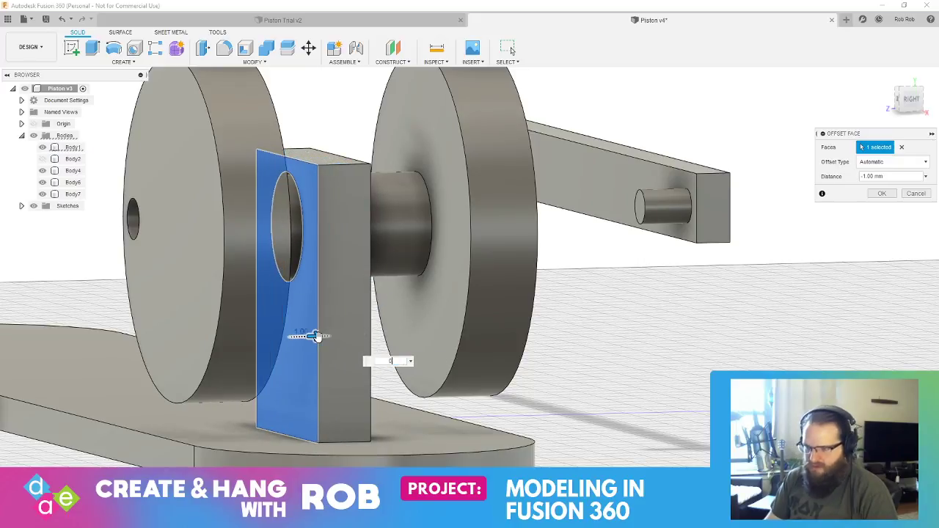
text(0)
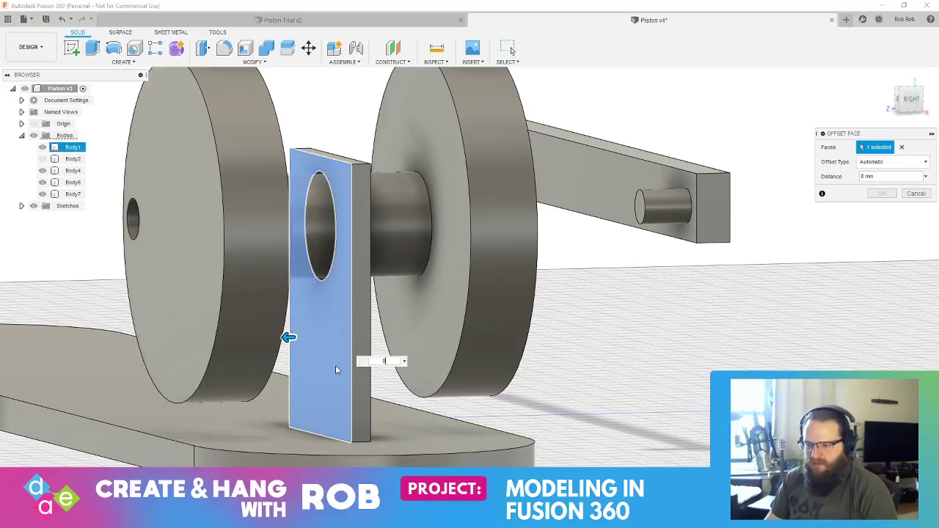
shift+middle_drag(337, 369, 317, 363)
mouse_move(281, 337)
mouse_down()
mouse_move(252, 335)
mouse_move(281, 337)
mouse_up()
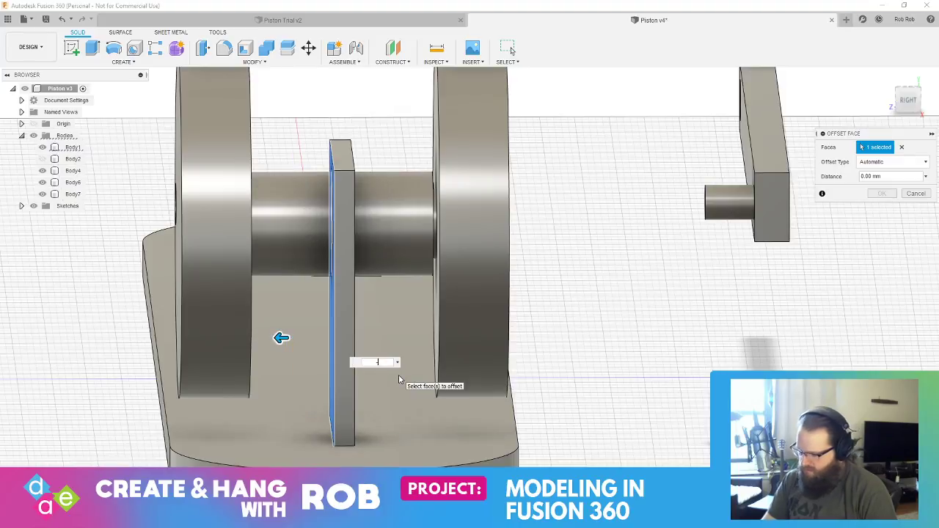
text(5)
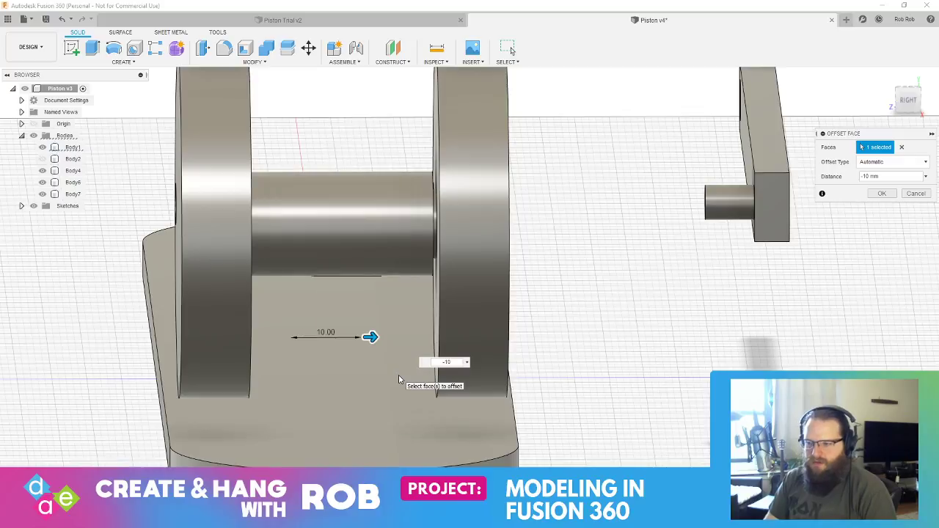
key(Return)
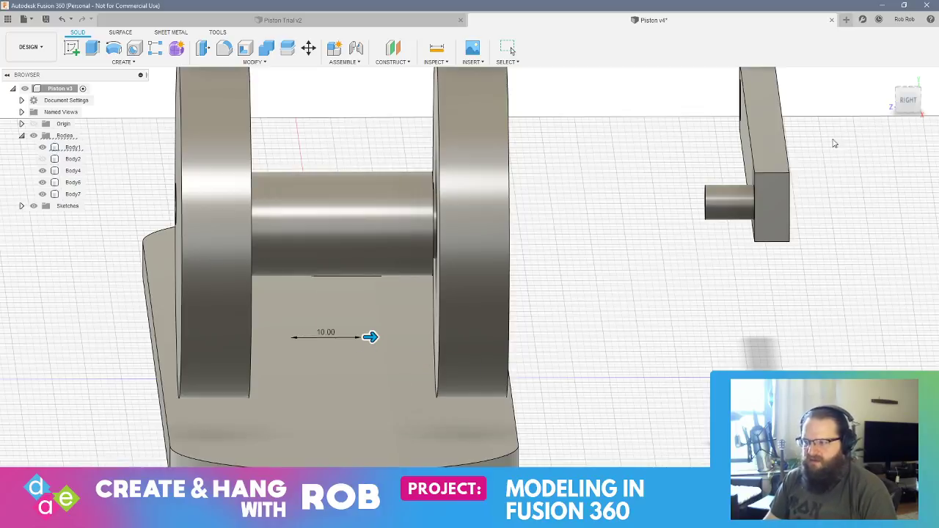
shift+middle_drag(585, 352, 615, 369)
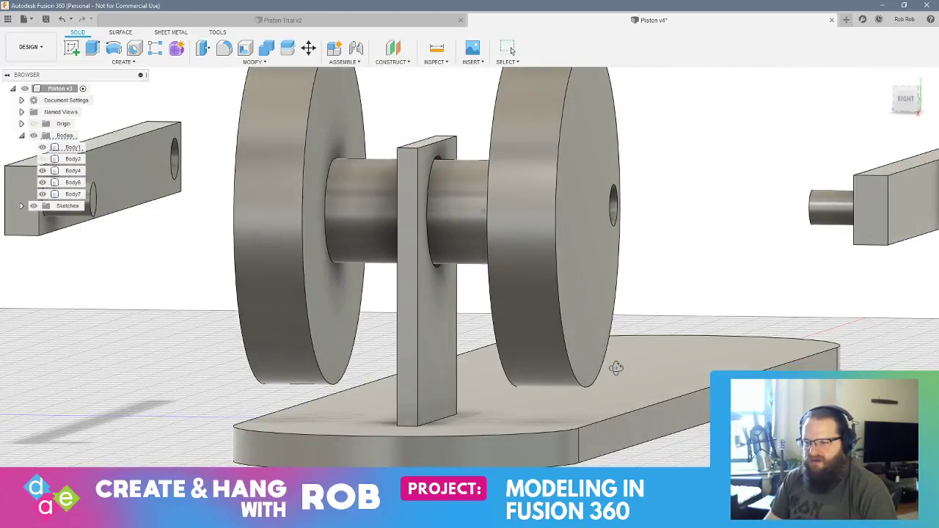
- Hide Sketch14, check the profiles of Sketch2 and Sketch3, and hide the whole Sketches folder
click(22, 207)
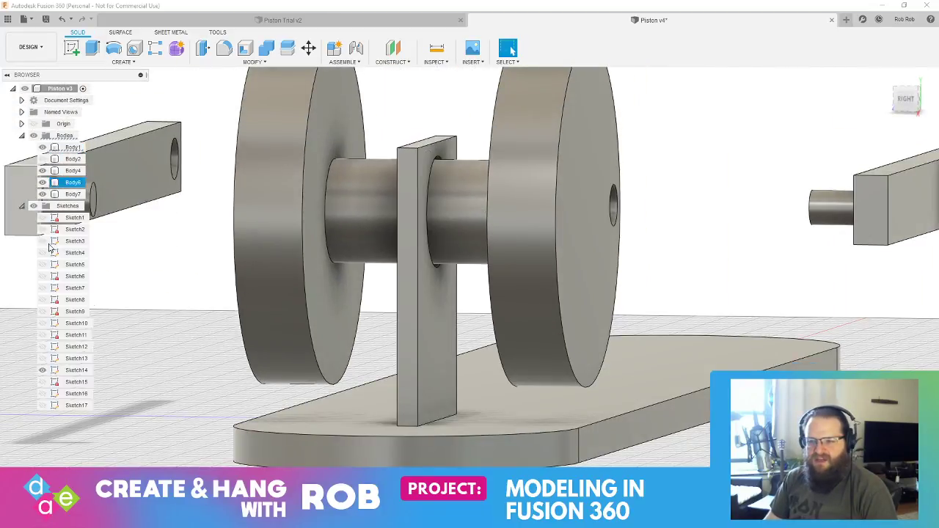
click(43, 358)
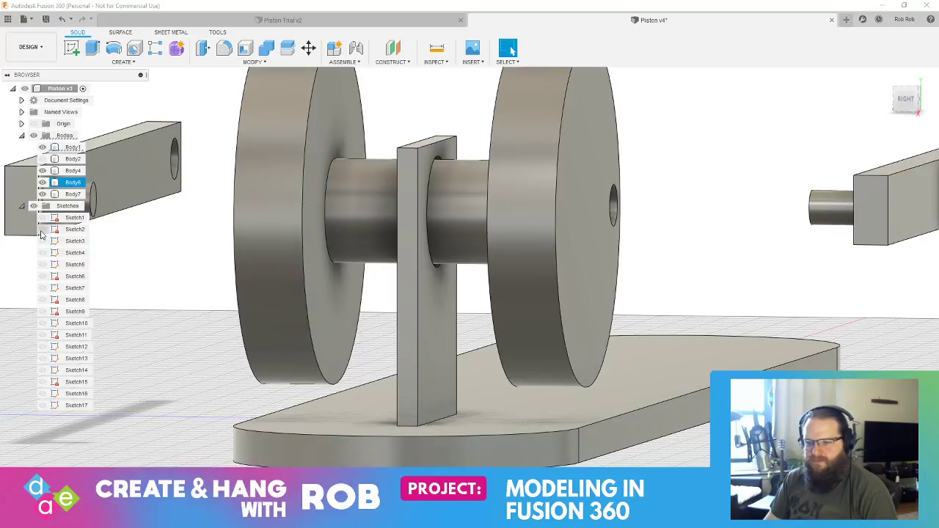
click(42, 229)
click(42, 229)
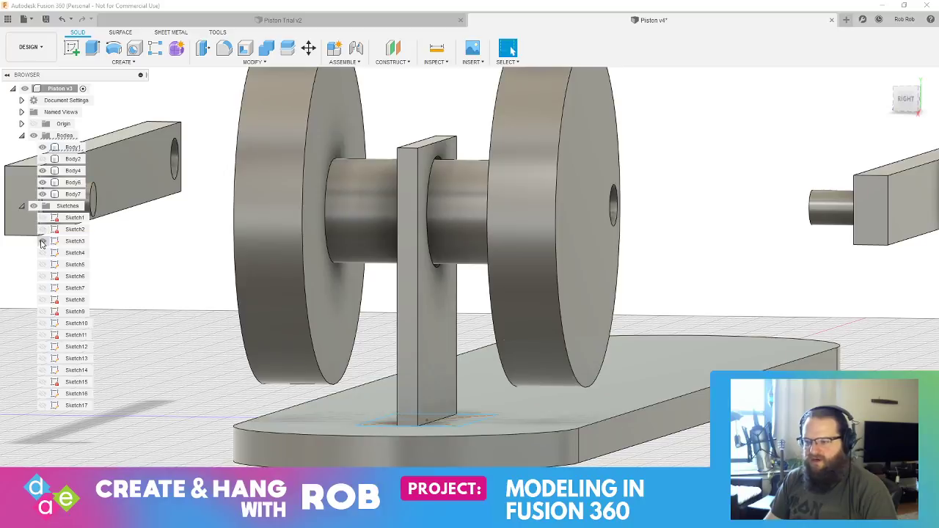
click(42, 242)
shift+middle_drag(319, 377, 375, 390)
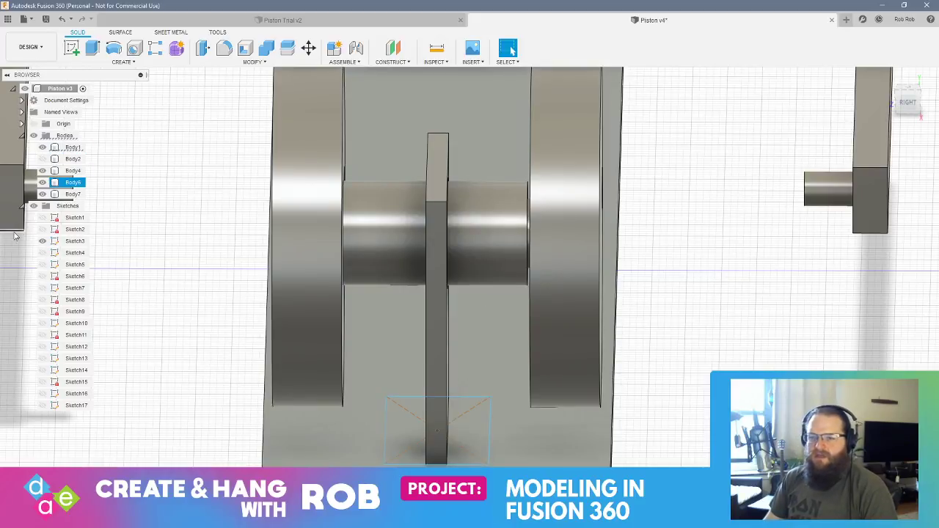
click(34, 206)
shift+middle_drag(553, 381, 524, 363)
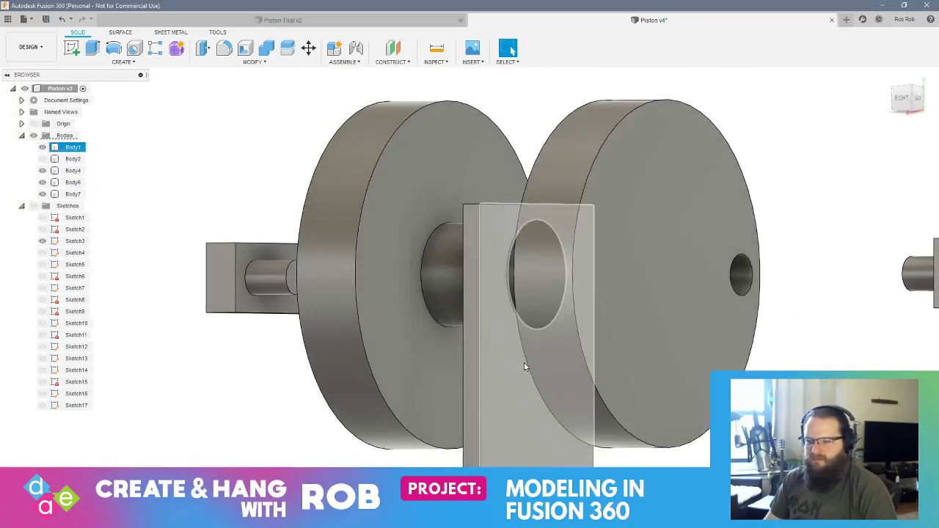
shift+middle_drag(230, 350, 482, 339)
click(481, 339)
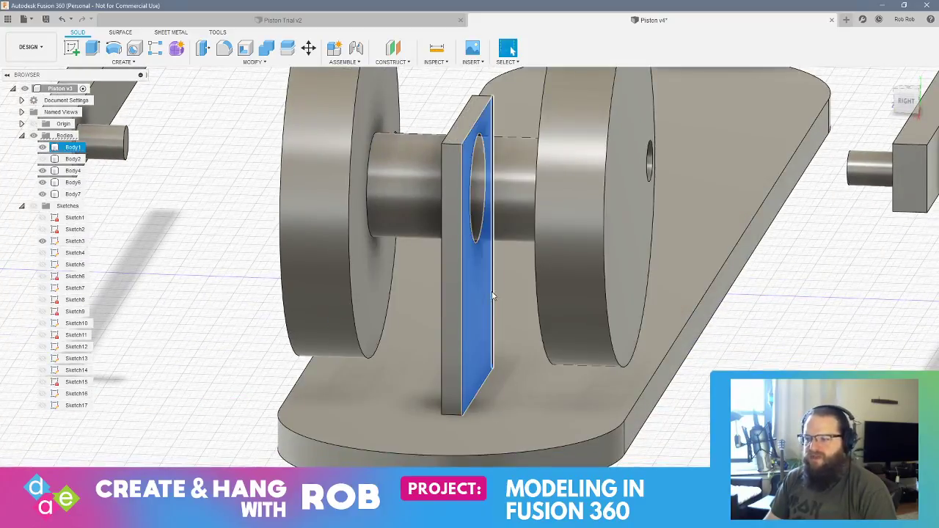
right_click(482, 305)
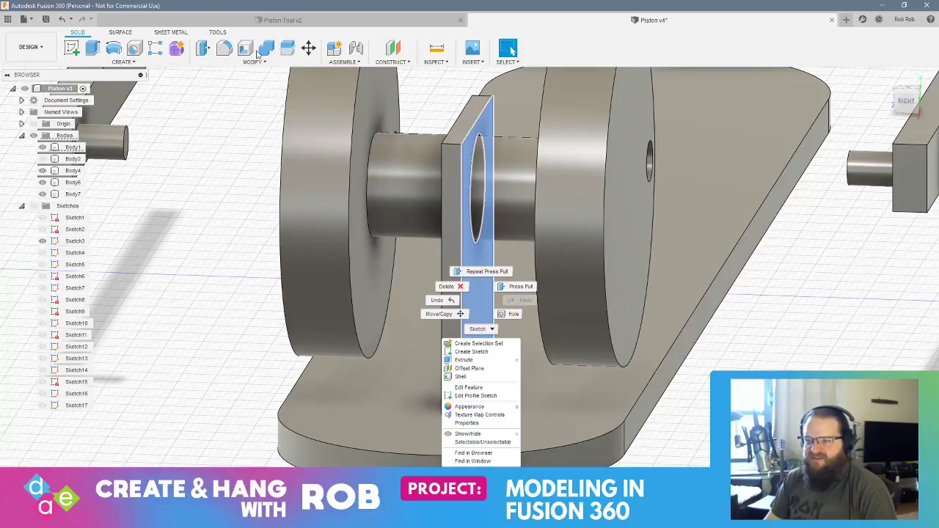
click(253, 62)
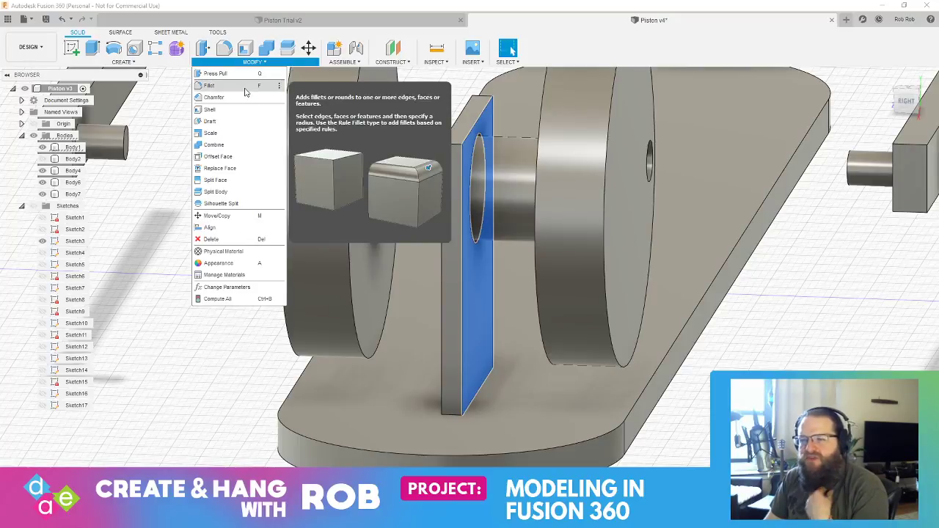
click(475, 301)
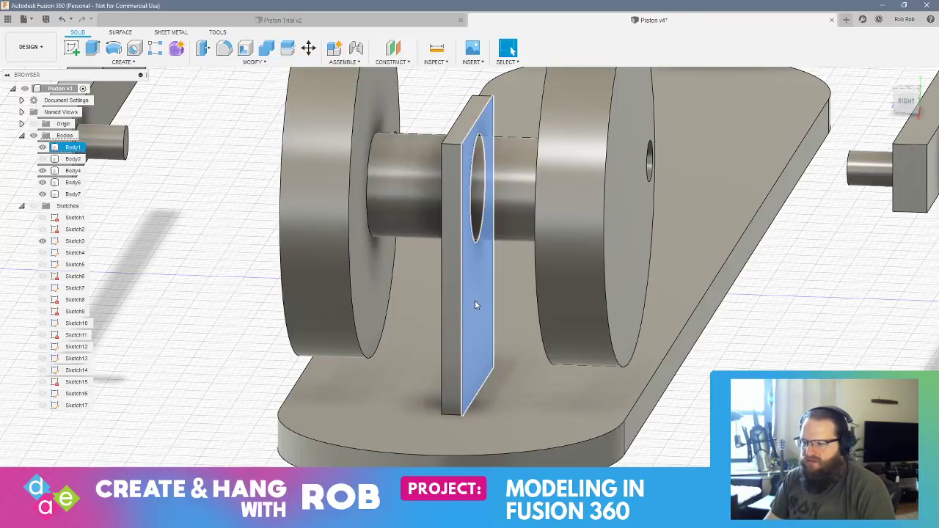
right_click(475, 303)
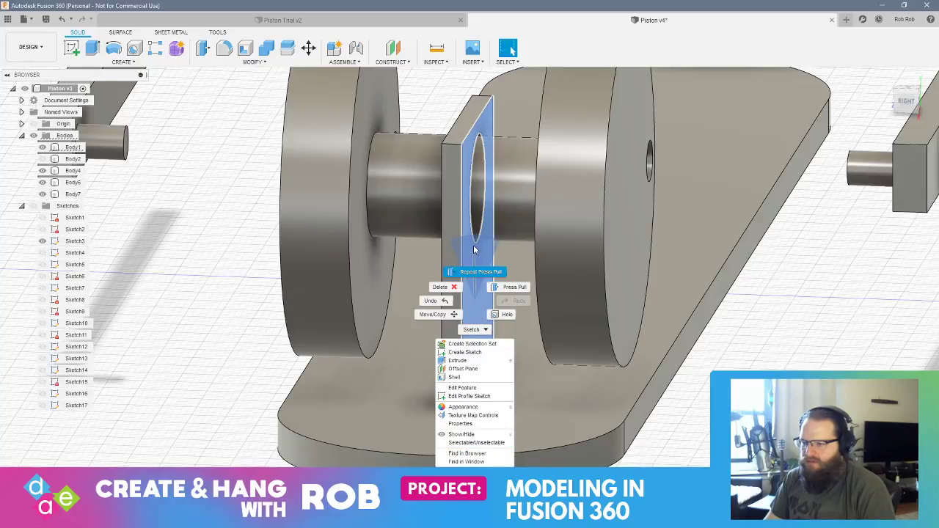
key(Escape)
right_click(475, 286)
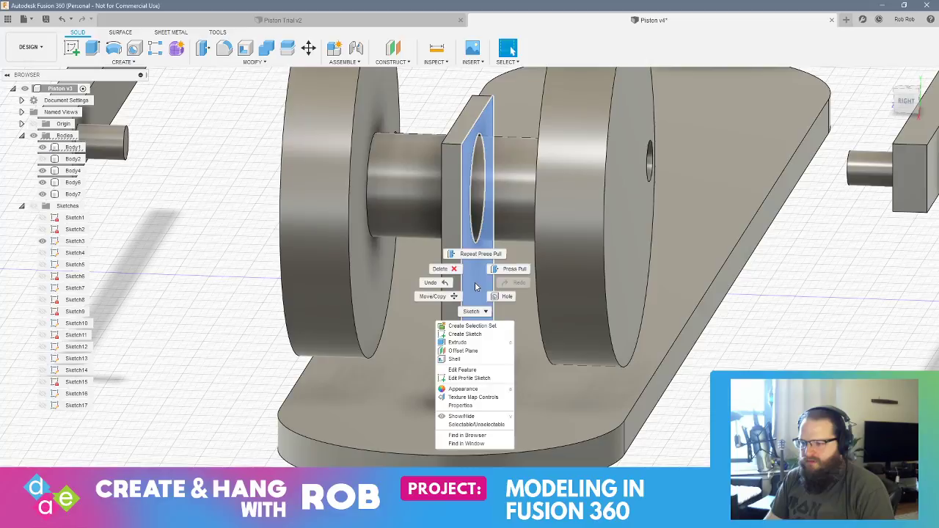
- Extrude the upright block's -Z side face 4 mm toward the -Z side wheel as a Join
click(475, 287)
click(239, 65)
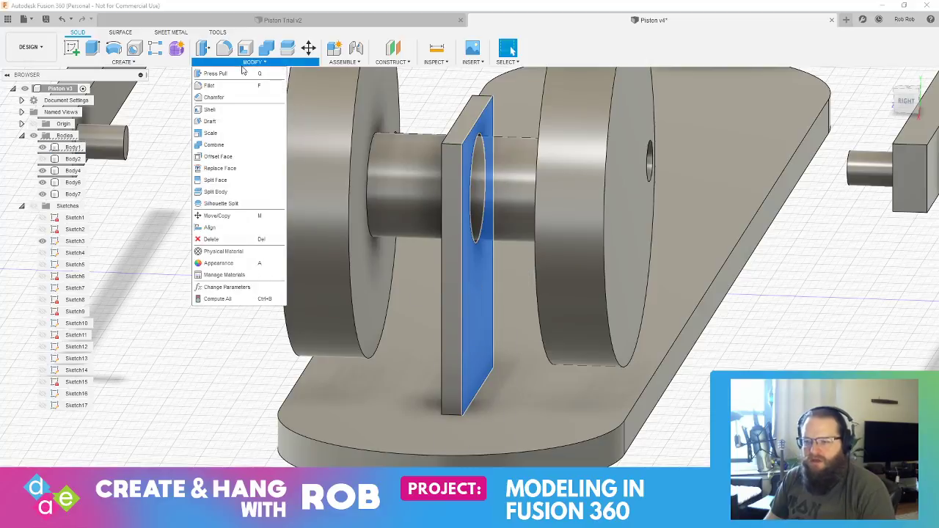
click(146, 64)
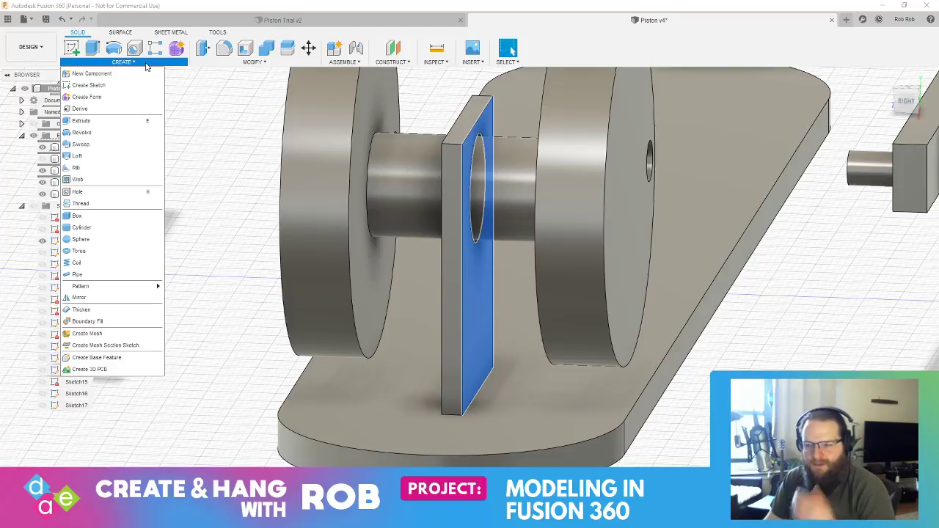
click(110, 121)
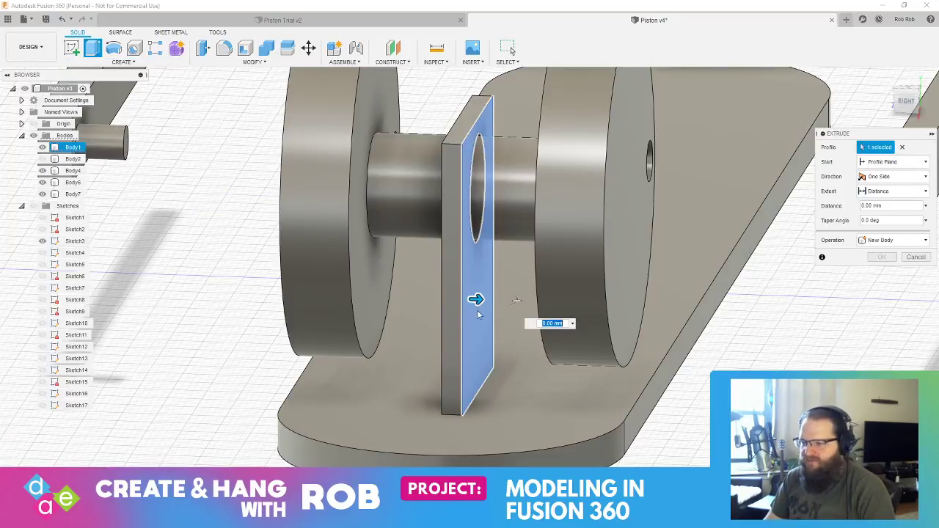
drag(477, 300, 504, 300)
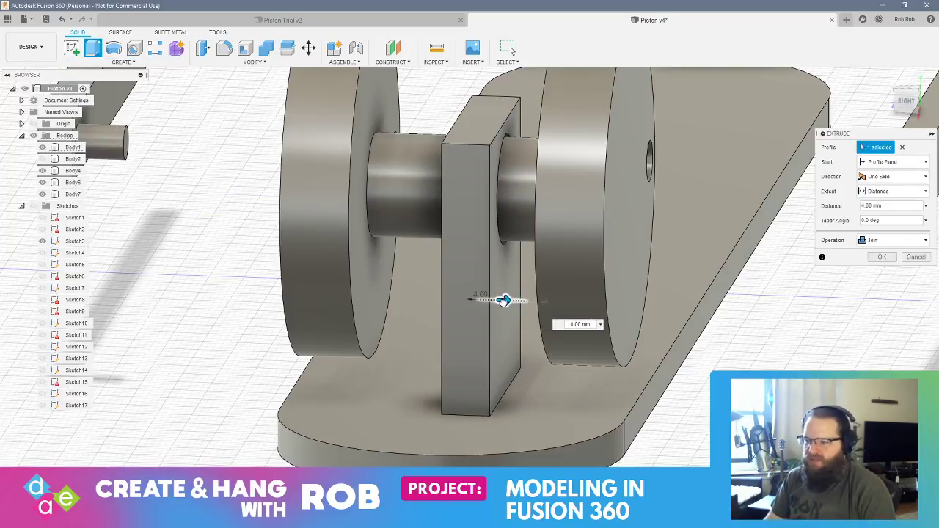
shift+middle_drag(502, 300, 453, 314)
key(Return)
- Extrude the upright block's +Z side face toward the +Z side wheel
right_click(444, 311)
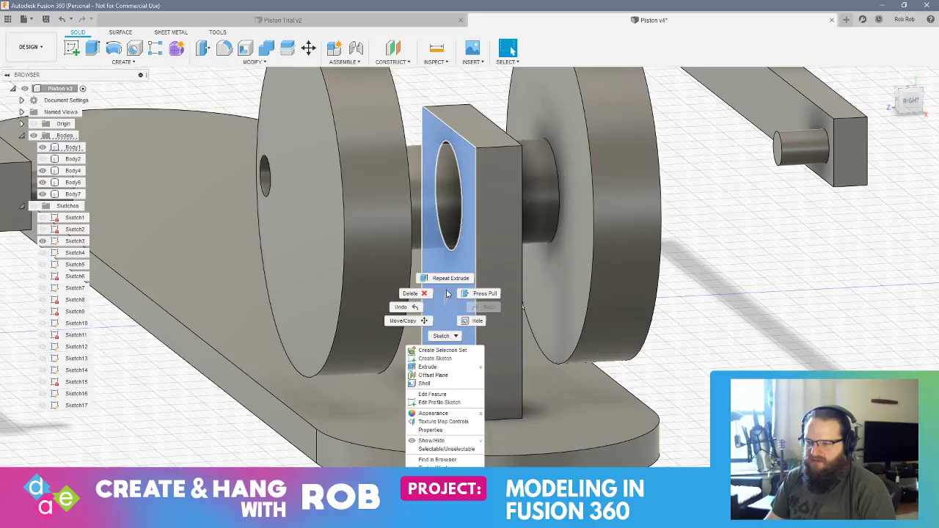
click(448, 279)
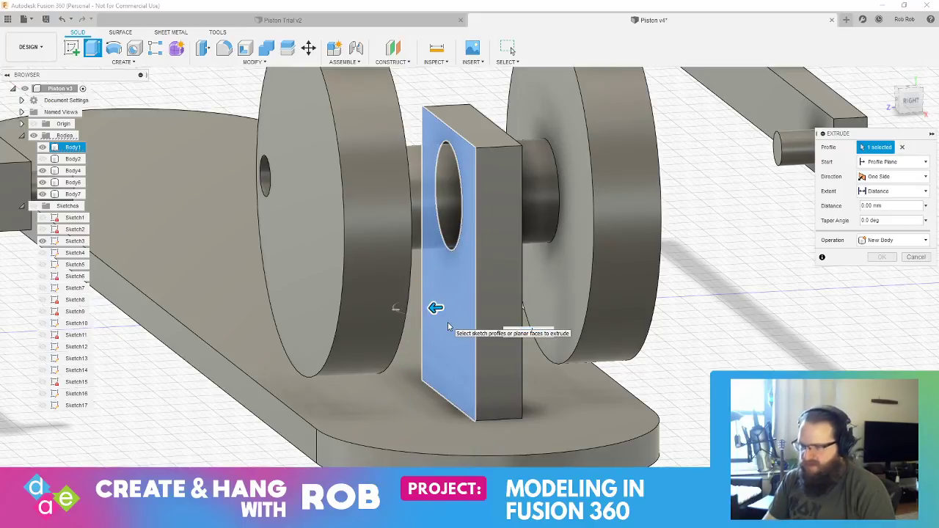
- Extrude the selected side face of the centre support block by 5 mm
text(5)
key(Return)
- Align the peg end of the Body6 connecting rod with the hole on its wheel's inner face
shift+middle_drag(477, 308, 460, 296)
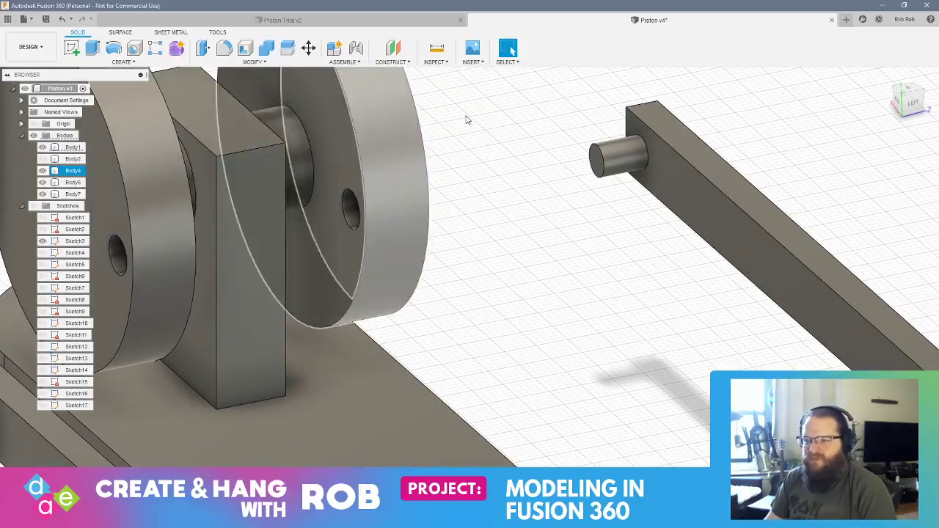
click(599, 152)
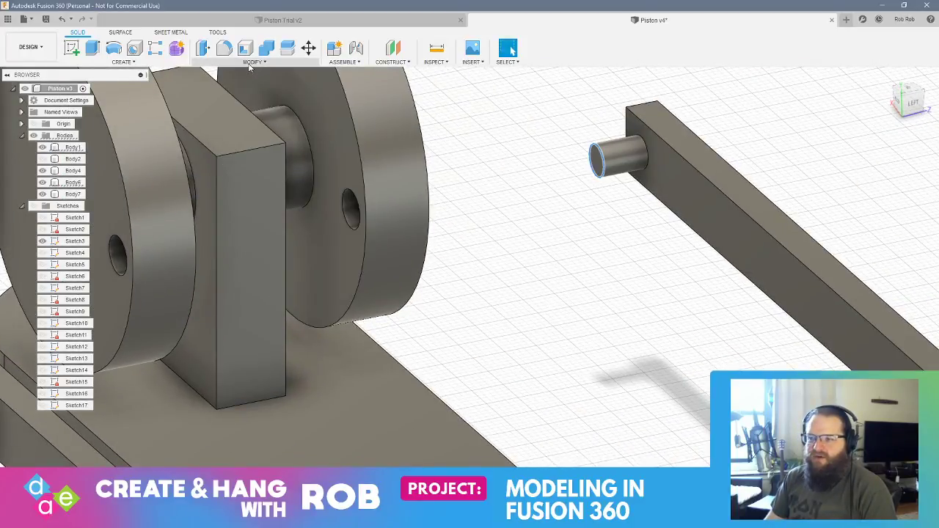
click(253, 62)
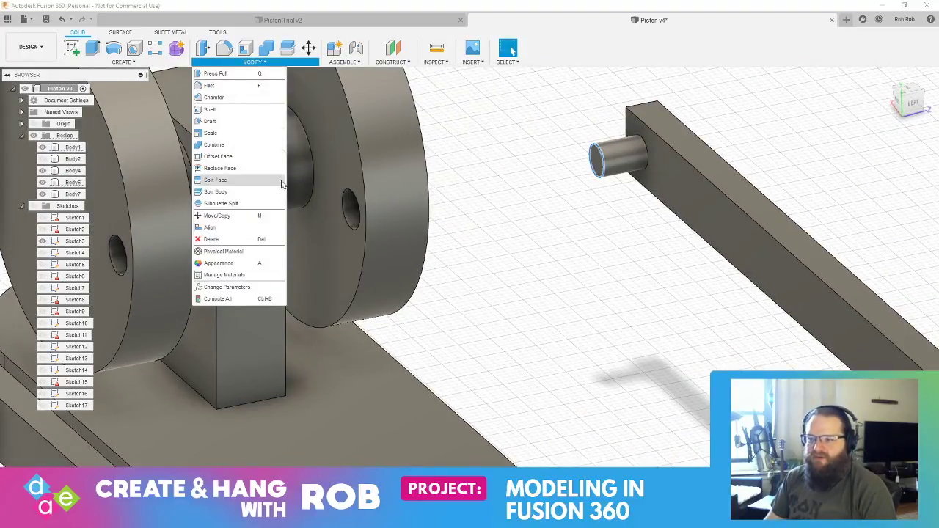
click(245, 229)
click(851, 179)
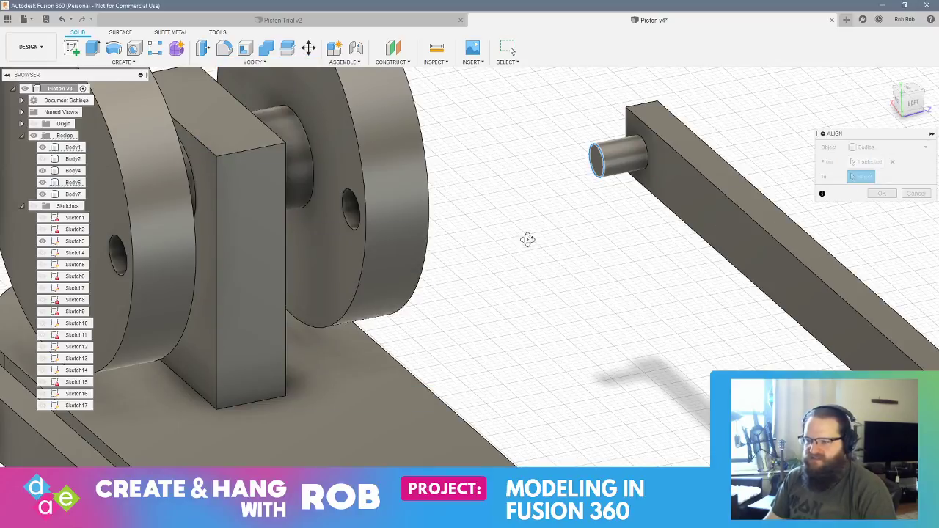
shift+middle_drag(528, 240, 496, 242)
middle_drag(224, 112, 425, 248)
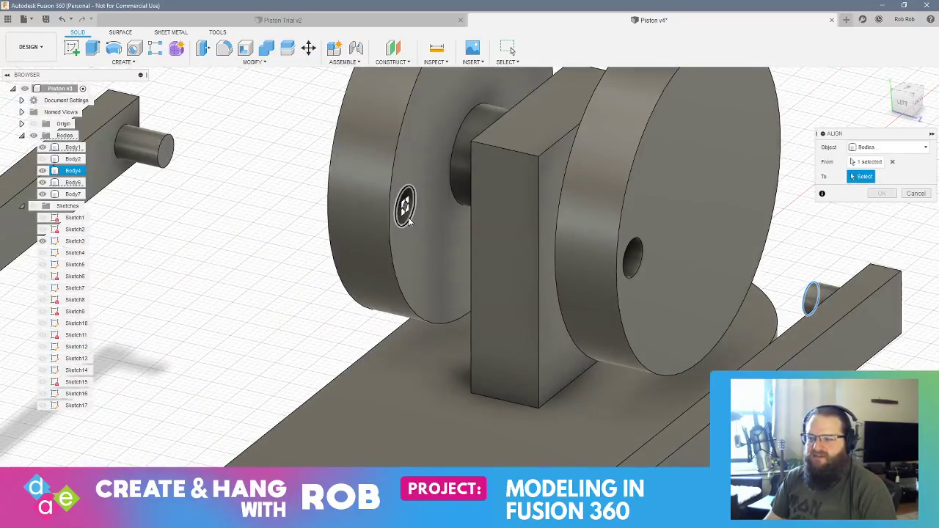
click(409, 223)
shift+middle_drag(463, 315, 496, 303)
click(871, 208)
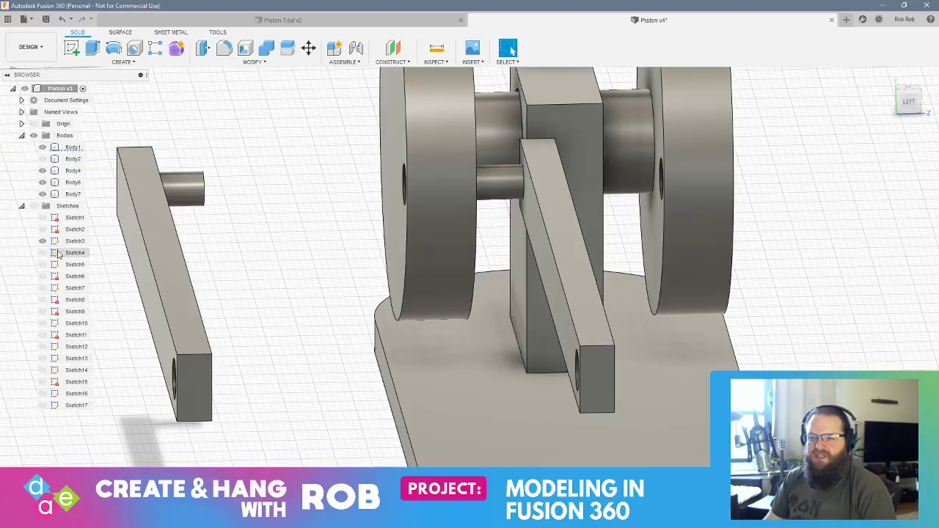
- Collapse the sketch list and move the Body6 rod -6.5 mm along Z so its peg enters the wheel
click(22, 206)
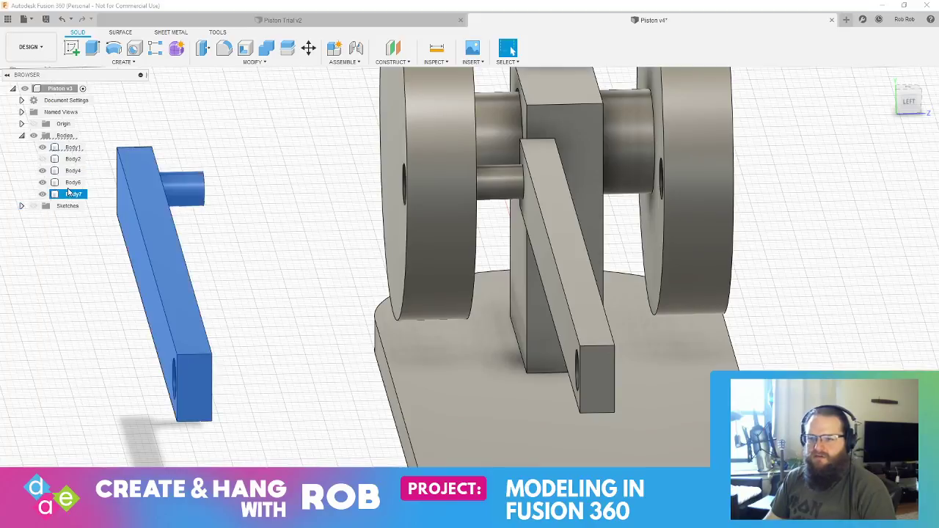
click(73, 182)
click(308, 48)
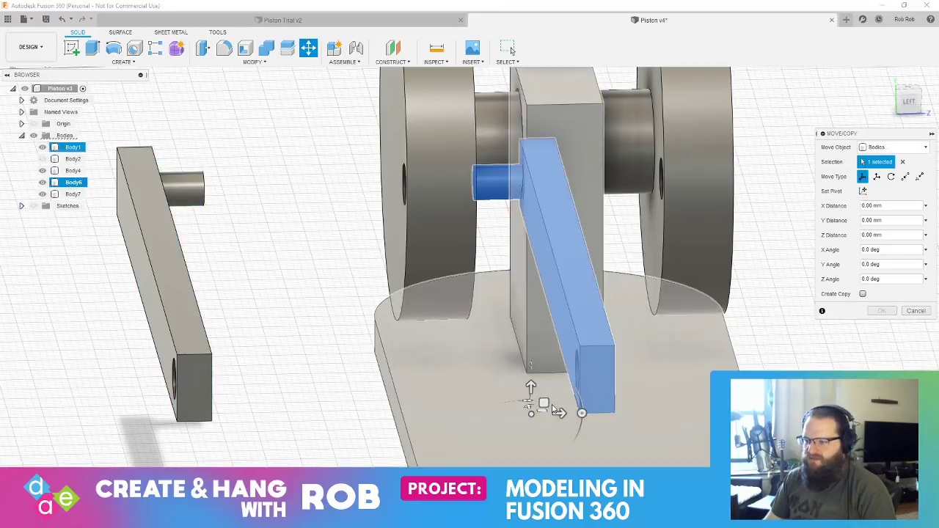
drag(557, 415, 512, 415)
shift+middle_drag(512, 415, 574, 413)
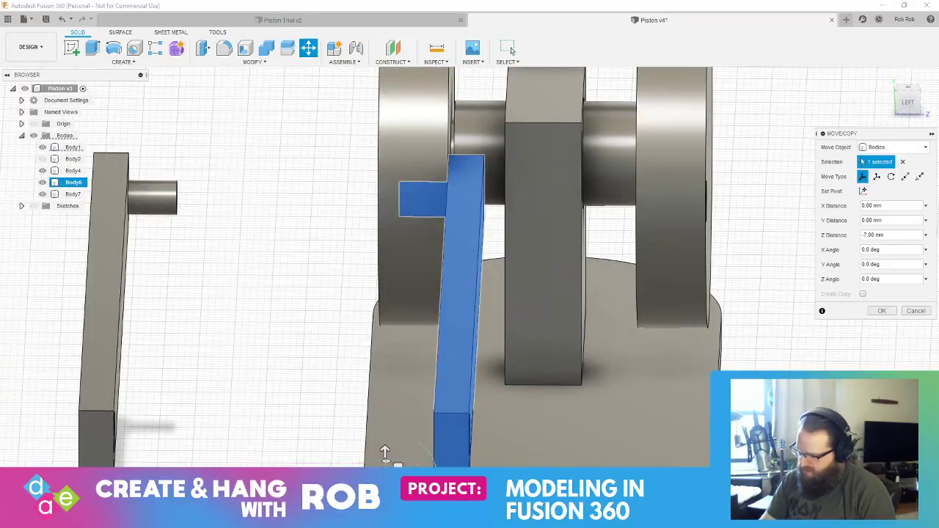
drag(444, 481, 452, 481)
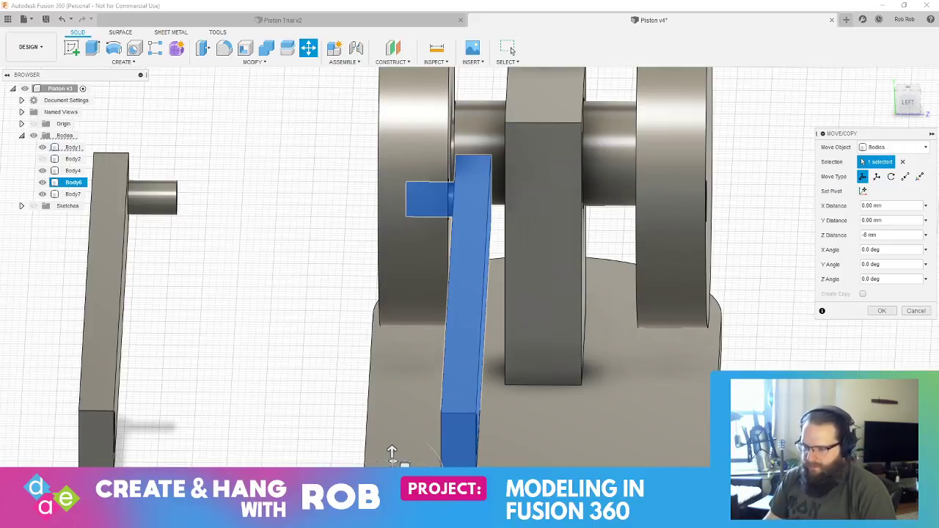
text(.5)
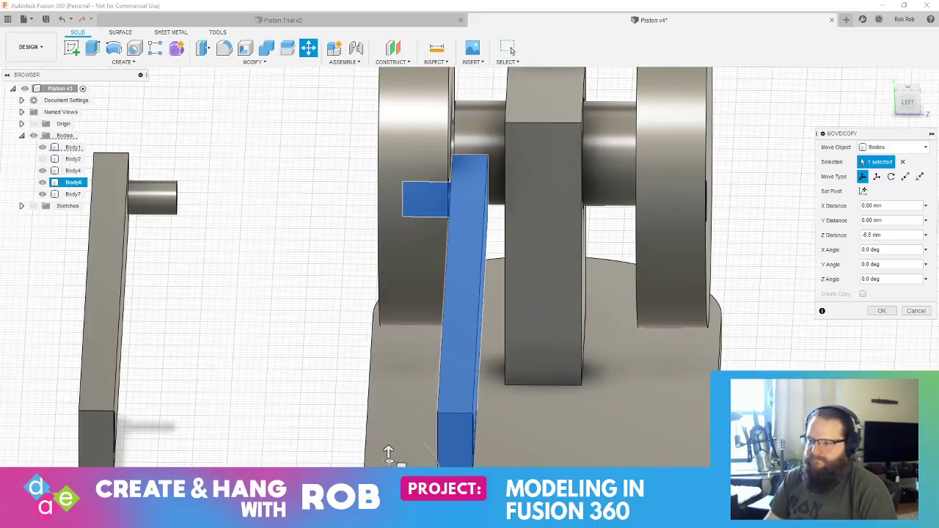
key(Return)
shift+middle_drag(472, 433, 538, 375)
key(Escape)
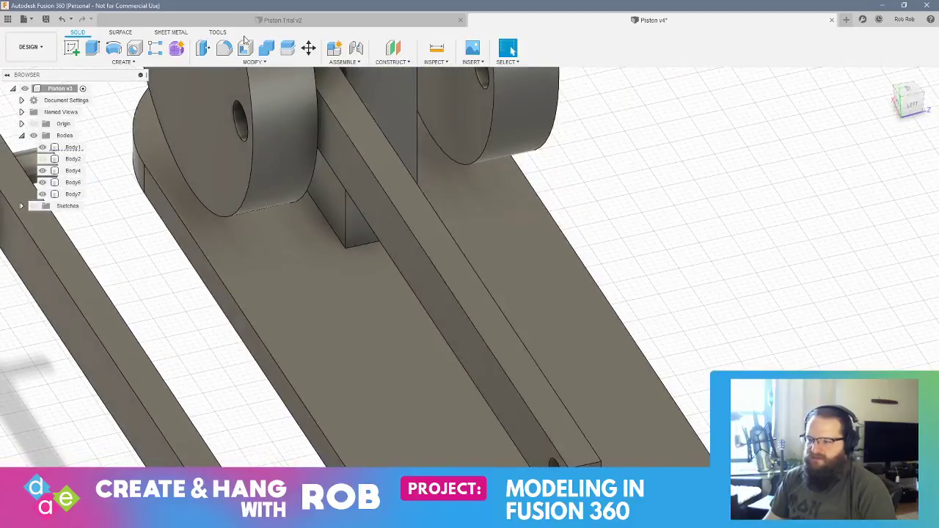
- Align the peg end of the Body7 connecting rod with the hole on the opposite wheel's inner face
middle_drag(287, 159, 546, 272)
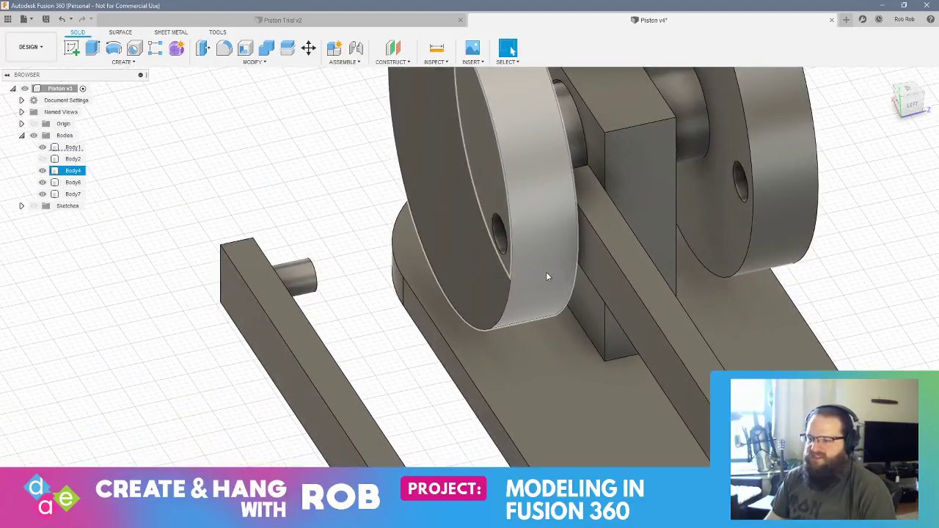
shift+middle_drag(438, 293, 271, 204)
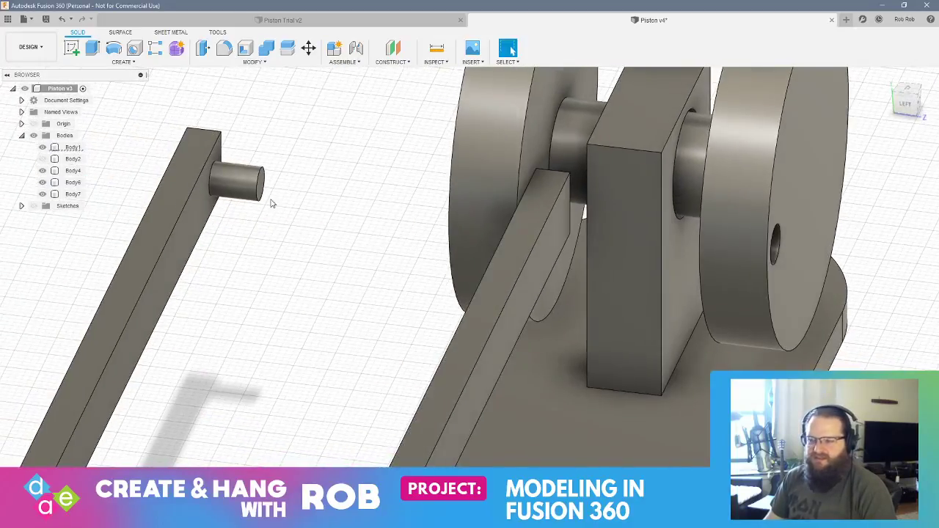
click(259, 61)
click(253, 253)
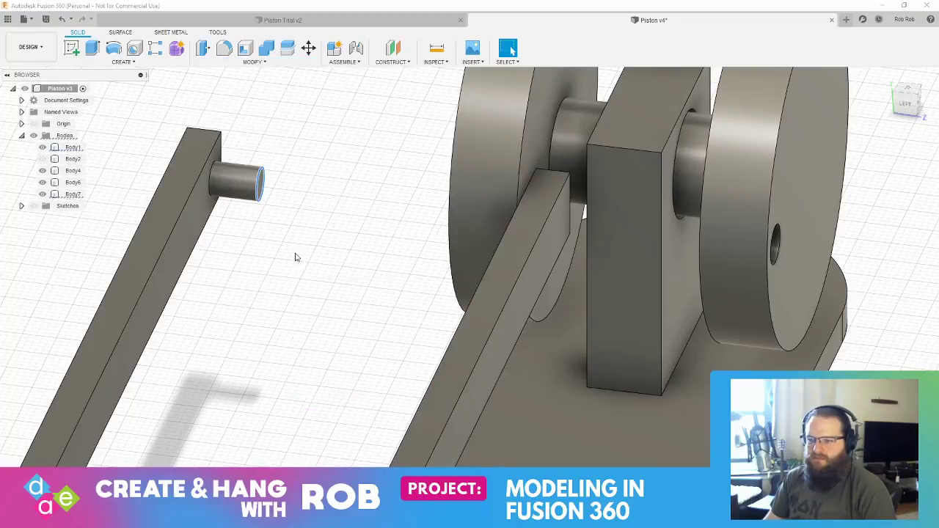
shift+middle_drag(296, 256, 258, 268)
click(258, 268)
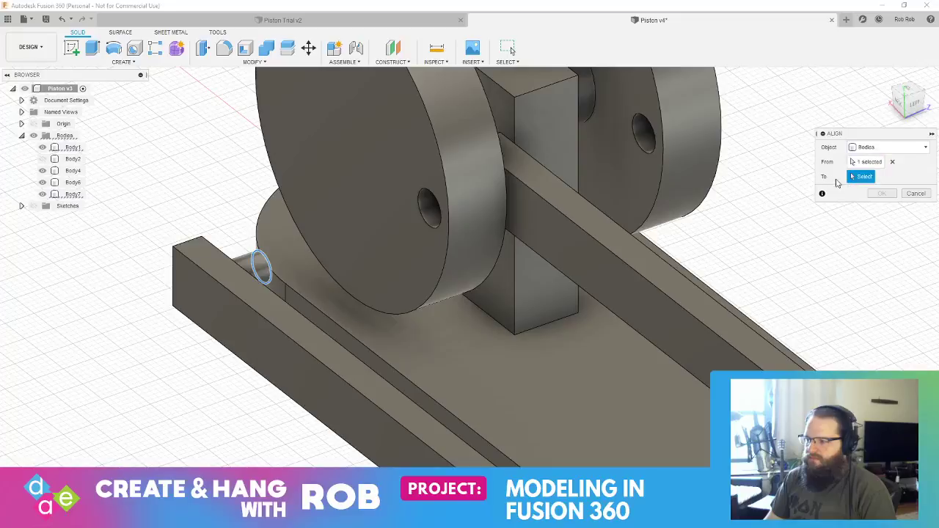
click(643, 151)
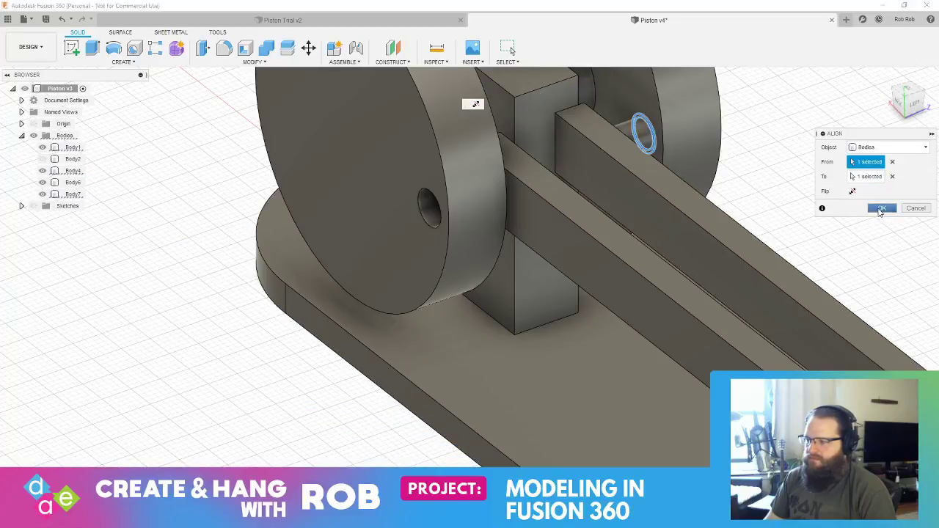
click(881, 210)
- Move the Body7 rod along Z toward its wheel so the peg sits inside the hole and the rod clears the support
shift+middle_drag(859, 220, 675, 233)
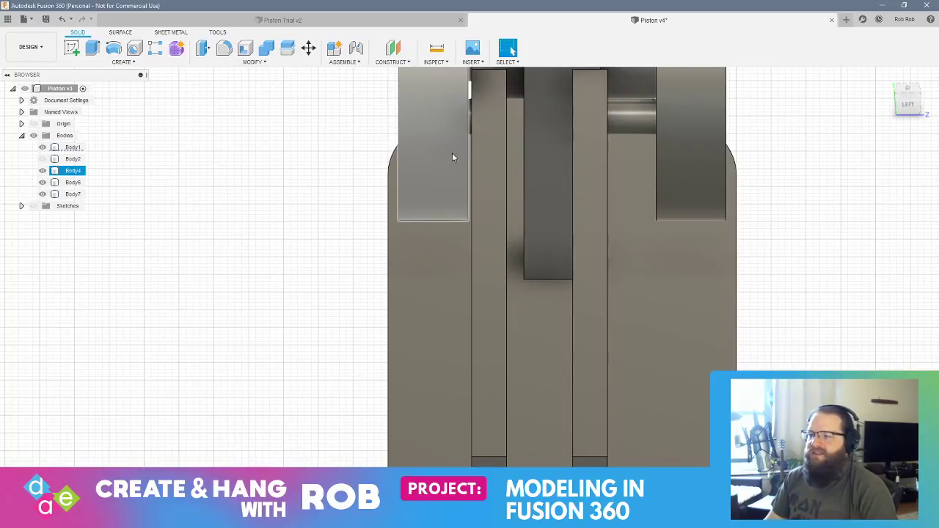
click(308, 48)
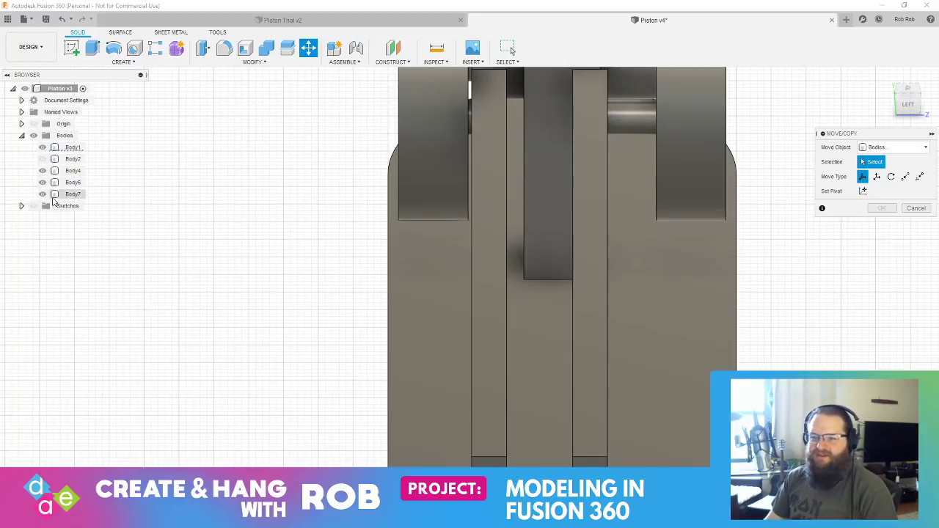
click(72, 194)
scroll(696, 324, down, 3)
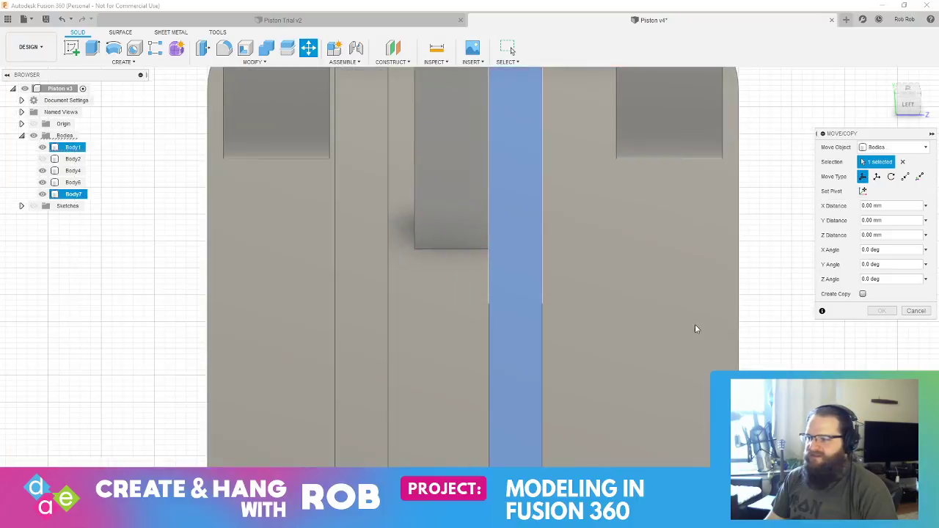
click(651, 420)
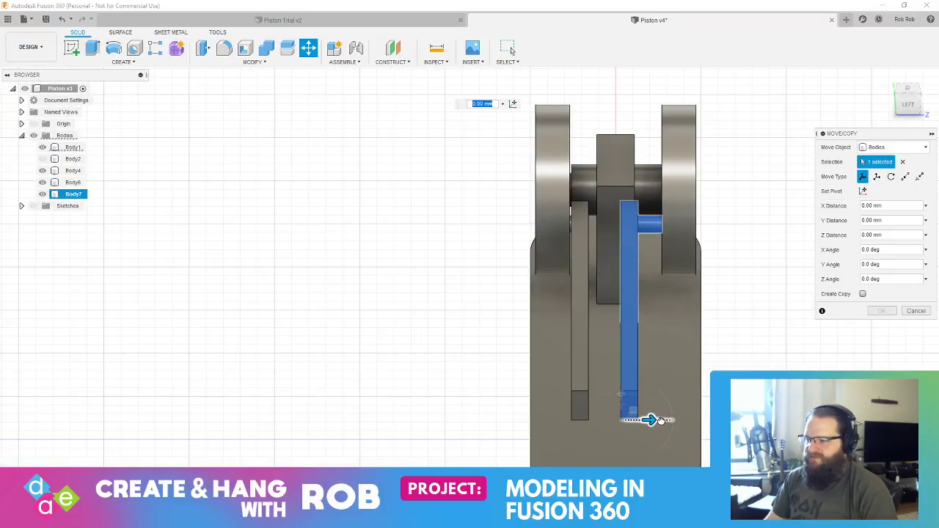
drag(661, 419, 667, 419)
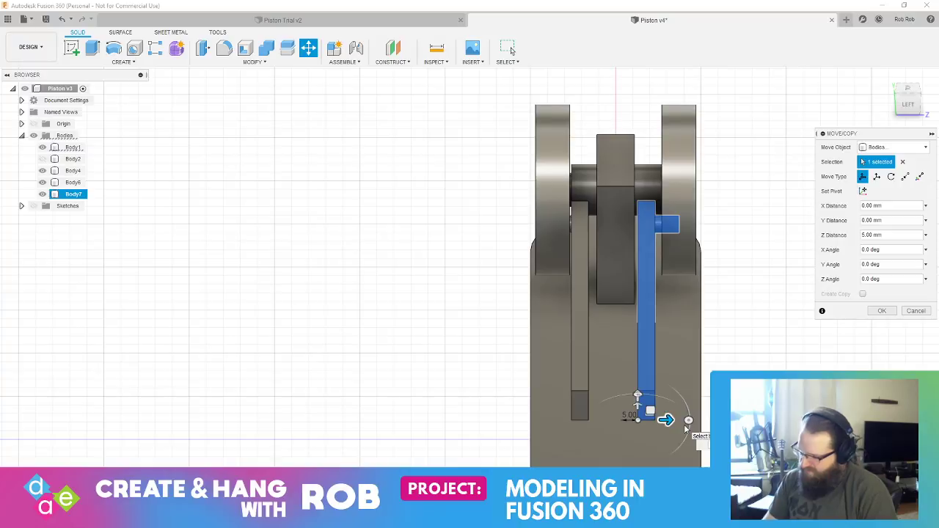
text(7)
key(Return)
- Extrude the end face of Body7's peg by 3.5 mm through the wheel hole, using the Join operation
shift+middle_drag(703, 379, 701, 351)
mouse_move(866, 277)
shift+middle_down()
mouse_move(778, 304)
mouse_move(847, 283)
mouse_move(752, 302)
shift+middle_up()
scroll(842, 288, up, 10)
right_click(742, 303)
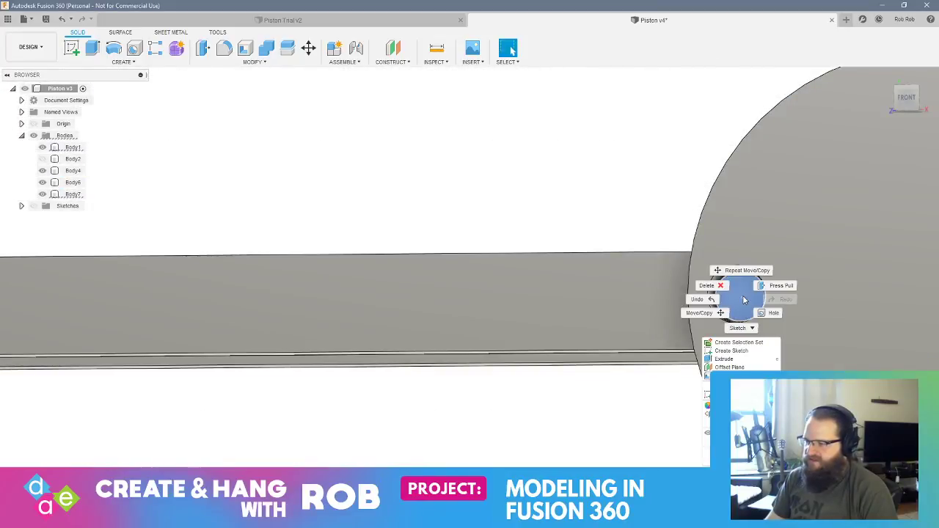
click(740, 304)
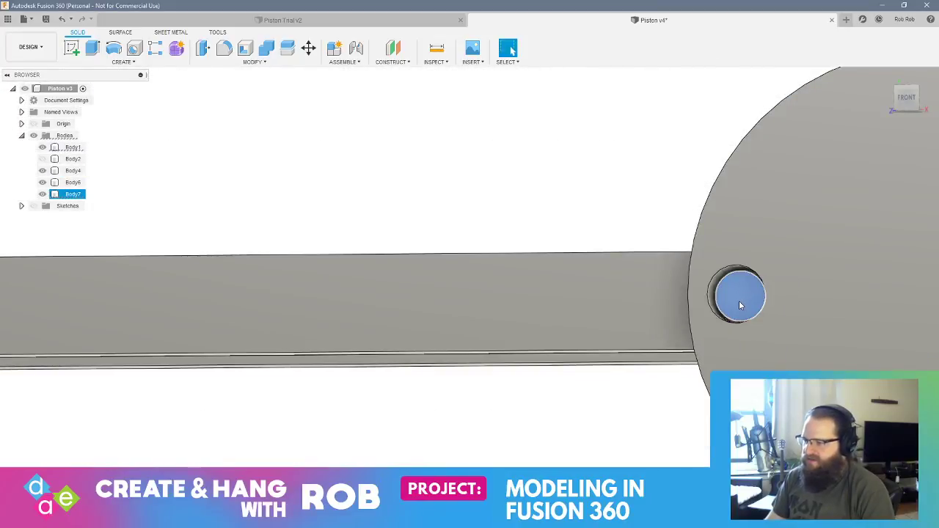
click(123, 62)
click(102, 120)
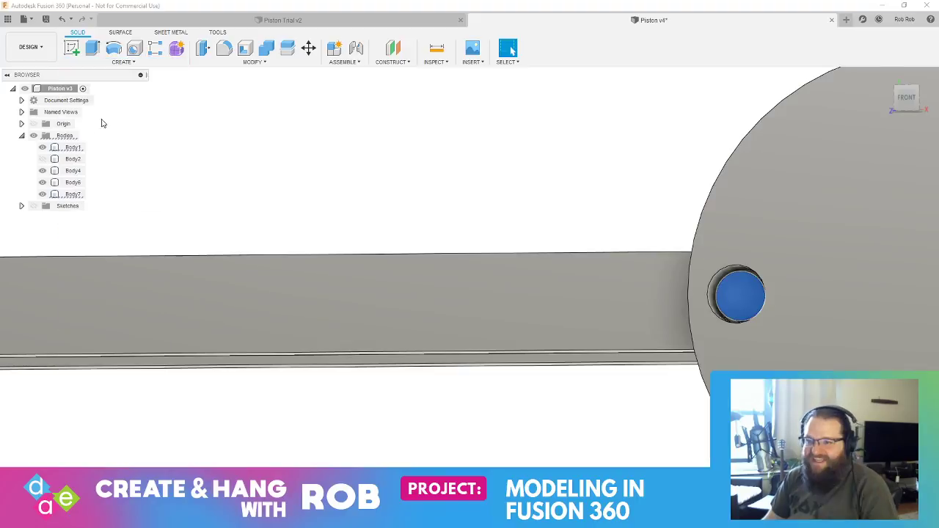
shift+middle_drag(656, 397, 703, 414)
drag(702, 289, 734, 295)
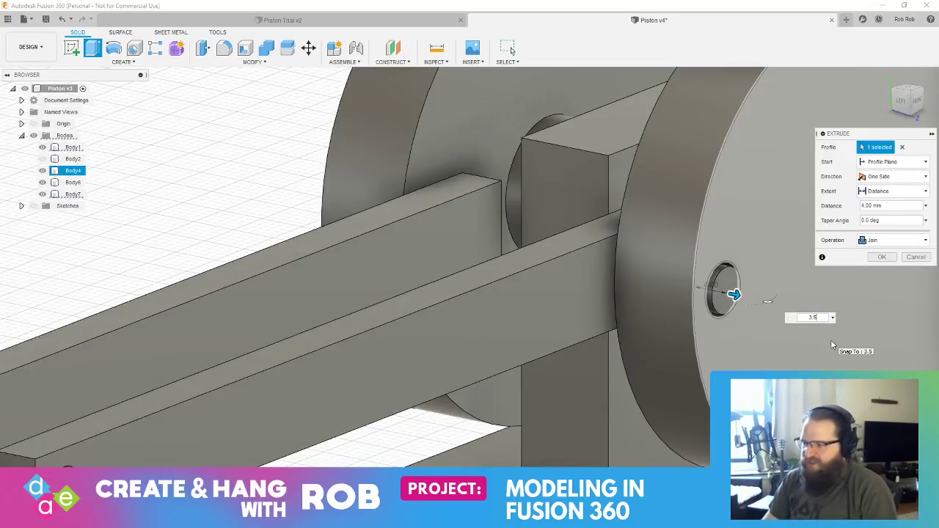
key(Return)
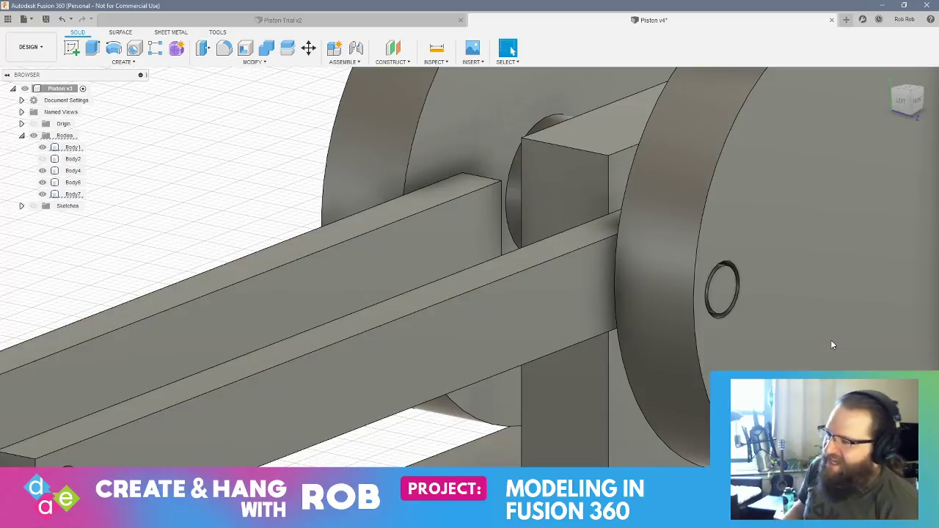
- Extrude the end face of Body6's peg by 3.5 mm through the opposite wheel's hole, using the Join operation
click(514, 310)
shift+middle_drag(513, 309, 638, 272)
middle_drag(556, 268, 722, 243)
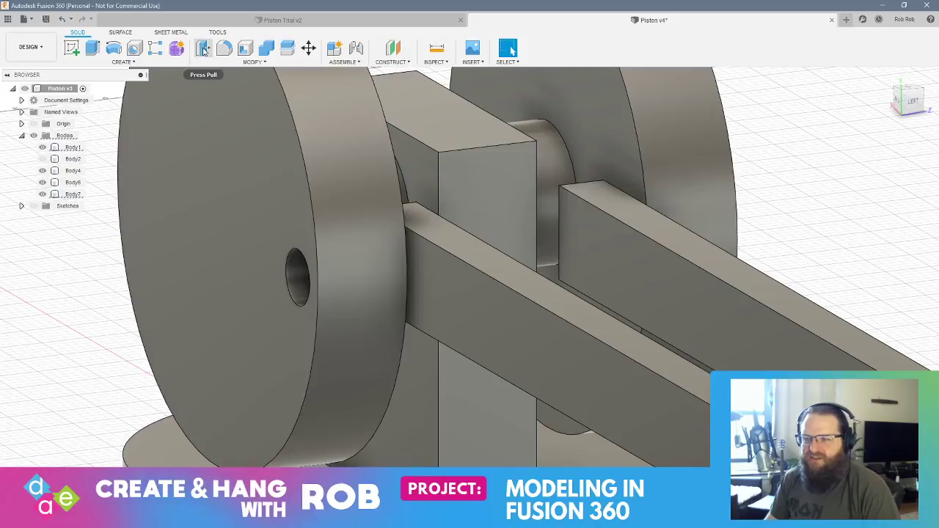
click(222, 62)
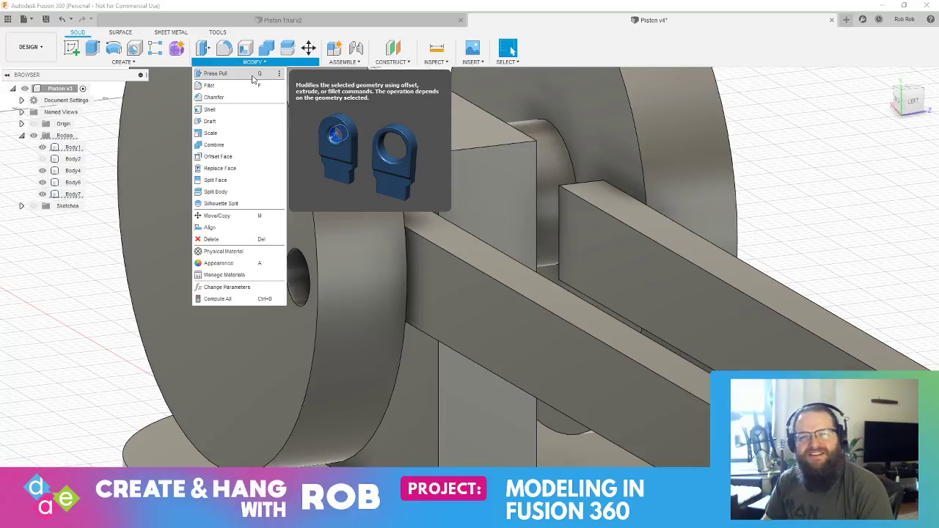
click(252, 77)
shift+middle_drag(220, 293, 287, 261)
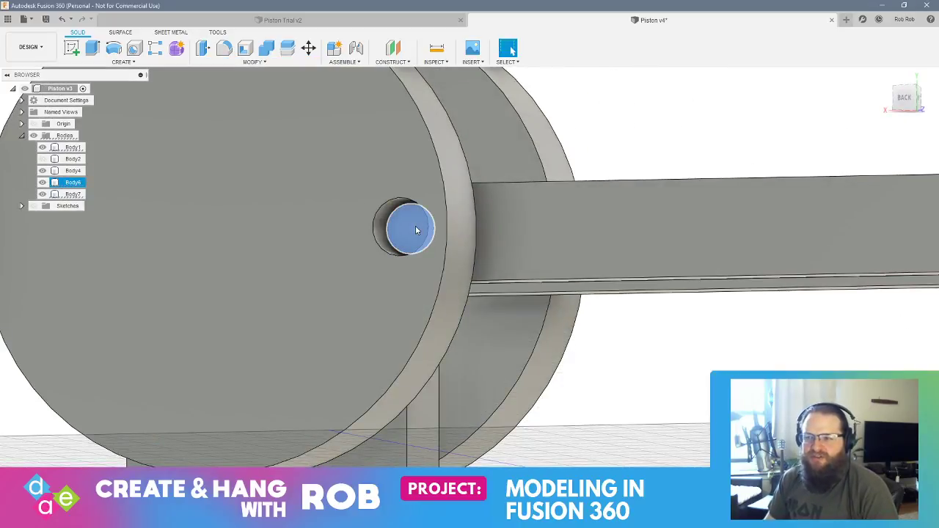
click(415, 230)
click(122, 61)
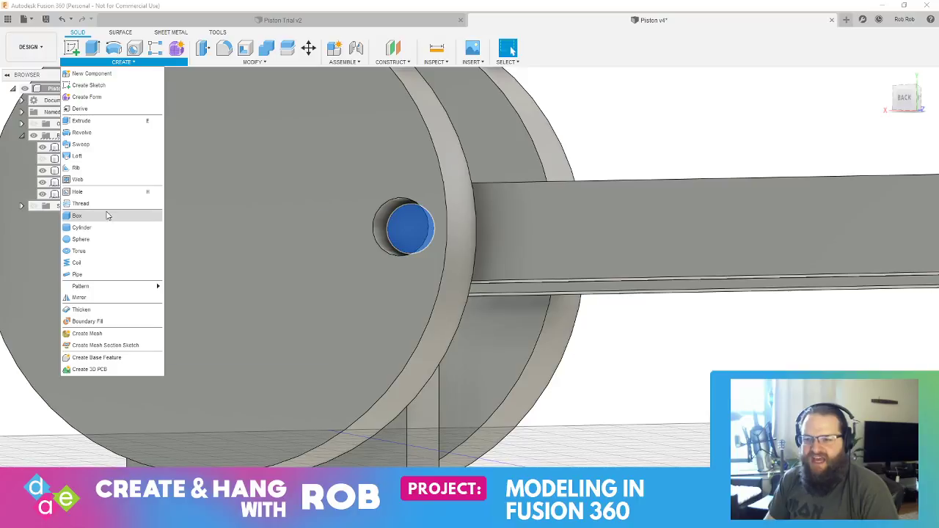
click(111, 121)
mouse_move(539, 360)
shift+middle_down()
mouse_move(524, 357)
mouse_move(532, 357)
shift+middle_up()
text(3.5)
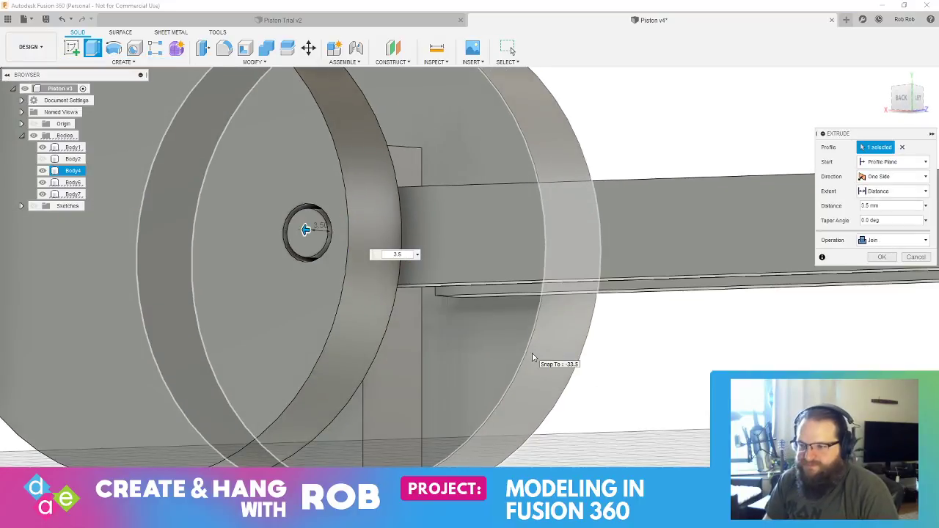
key(Return)
- Sketch a 3 mm diameter circle centred on the end face of Body6's peg in the back wheel
shift+middle_drag(556, 325, 577, 286)
click(573, 271)
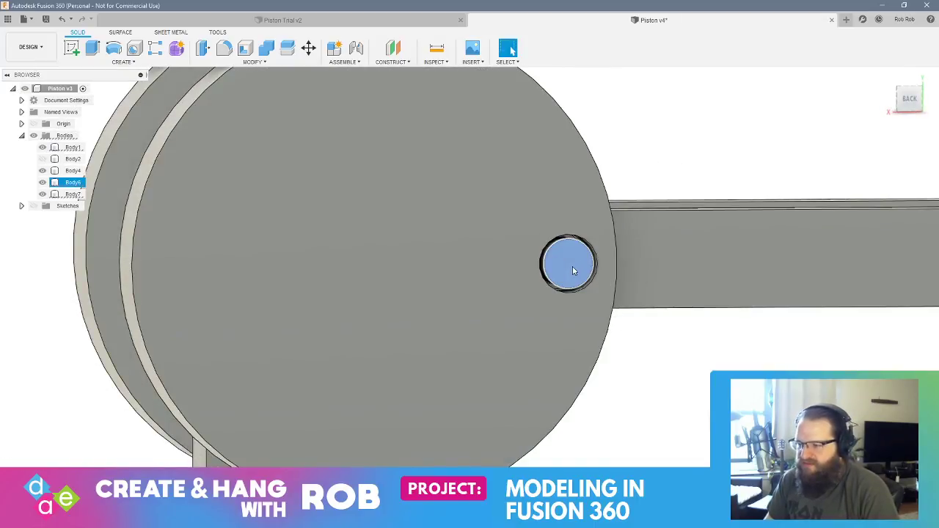
click(71, 47)
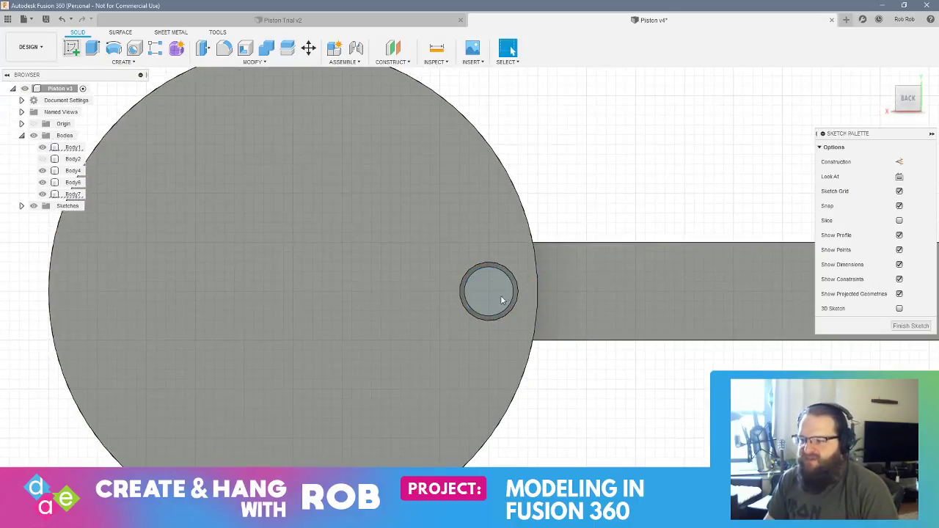
scroll(480, 293, up, 2)
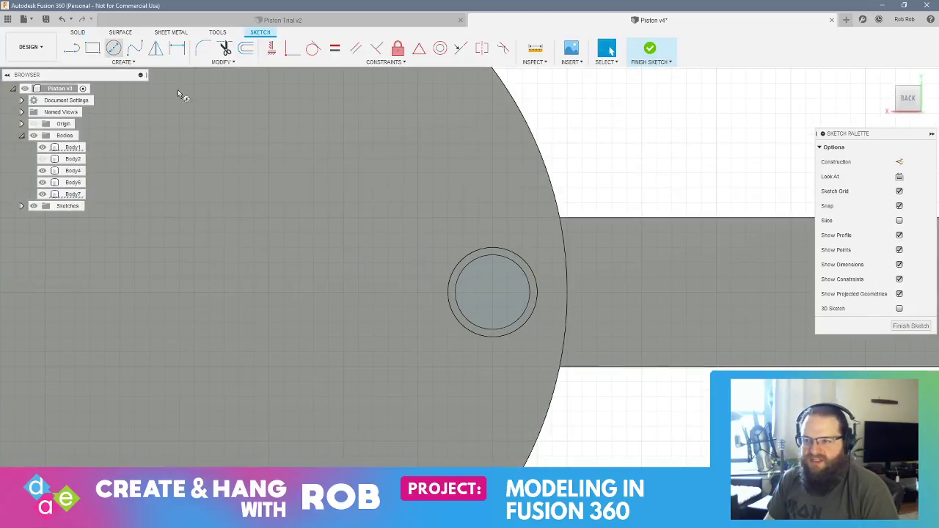
key(c)
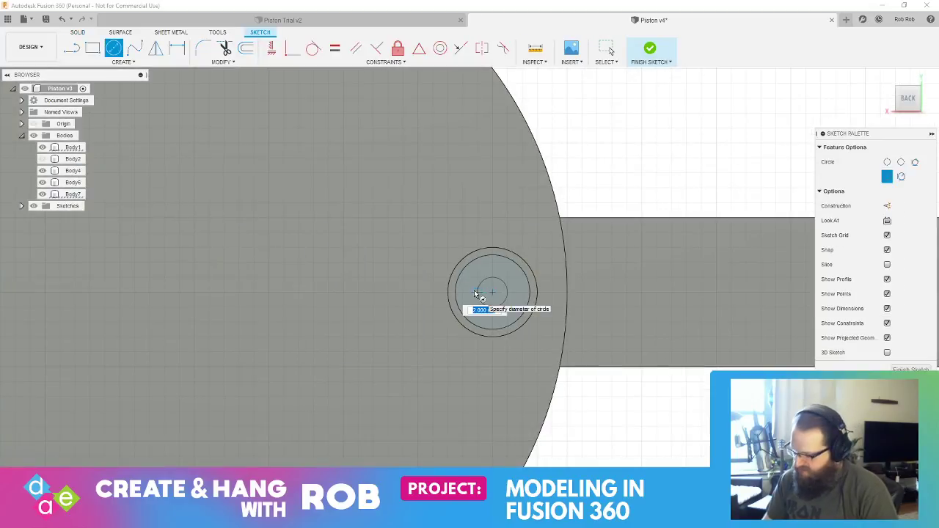
key(Return)
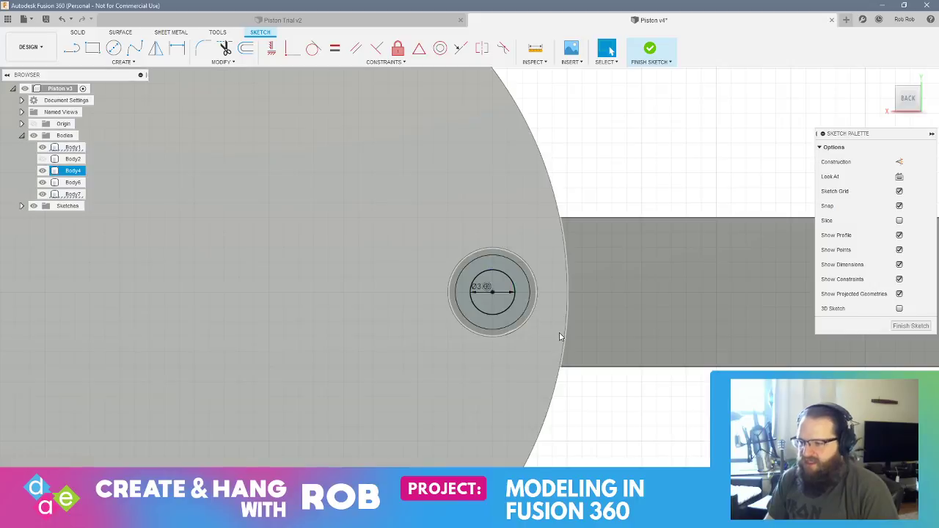
- Extrude the 3 mm circle on Body6's peg by -5 mm with the Cut operation to make a blind hole
shift+middle_drag(559, 334, 543, 328)
right_click(509, 321)
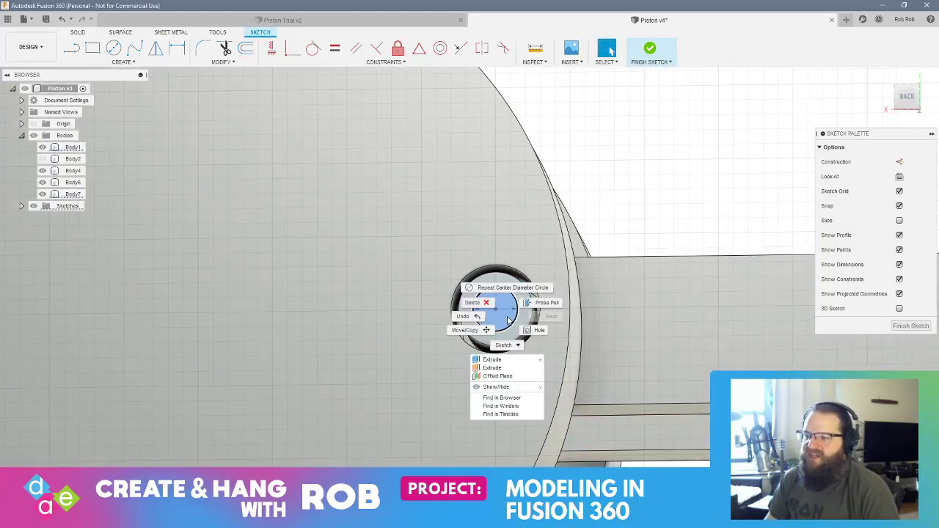
click(534, 303)
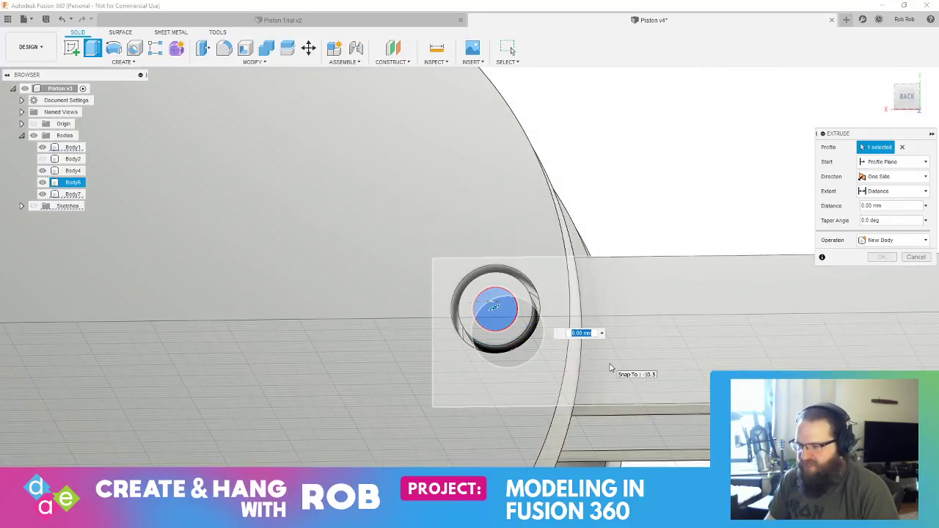
text(-5)
key(Return)
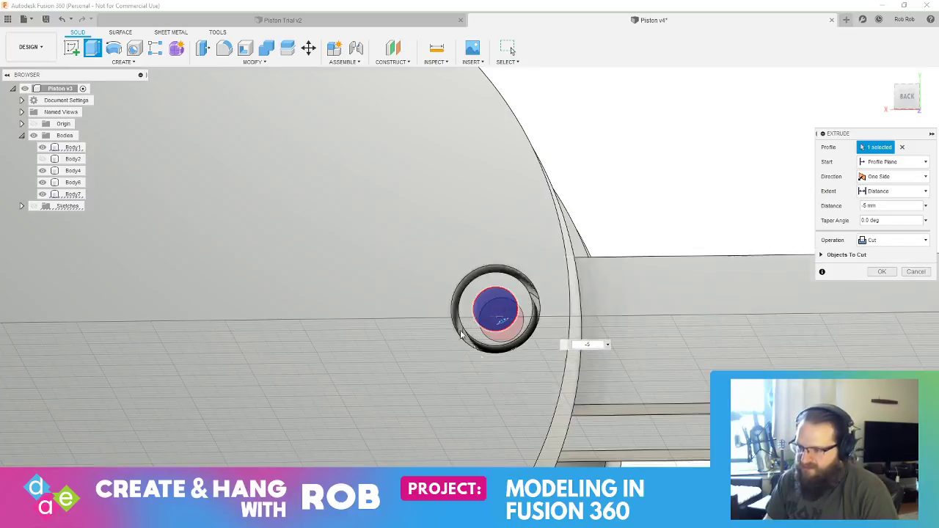
shift+middle_drag(565, 346, 541, 277)
key(Return)
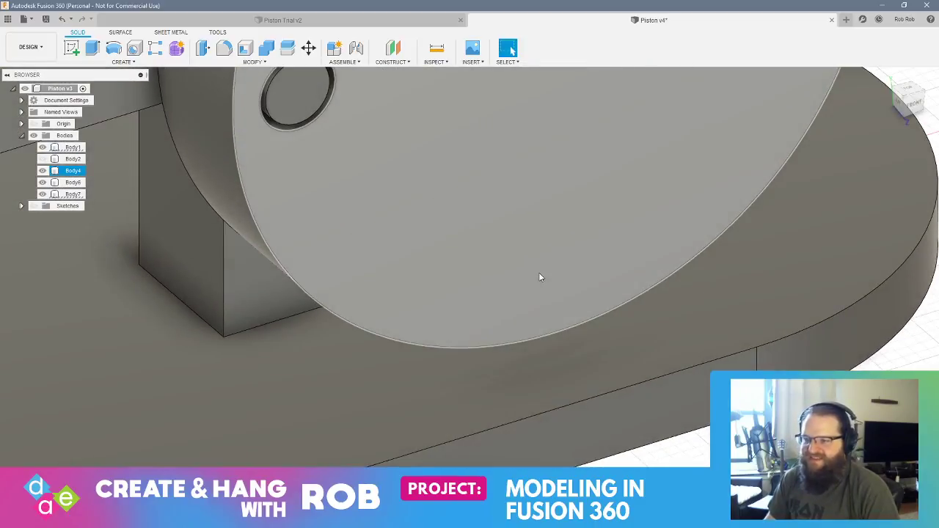
- Sketch a 3 mm diameter circle centred on the end face of Body7's peg in the front wheel
middle_drag(432, 246, 532, 384)
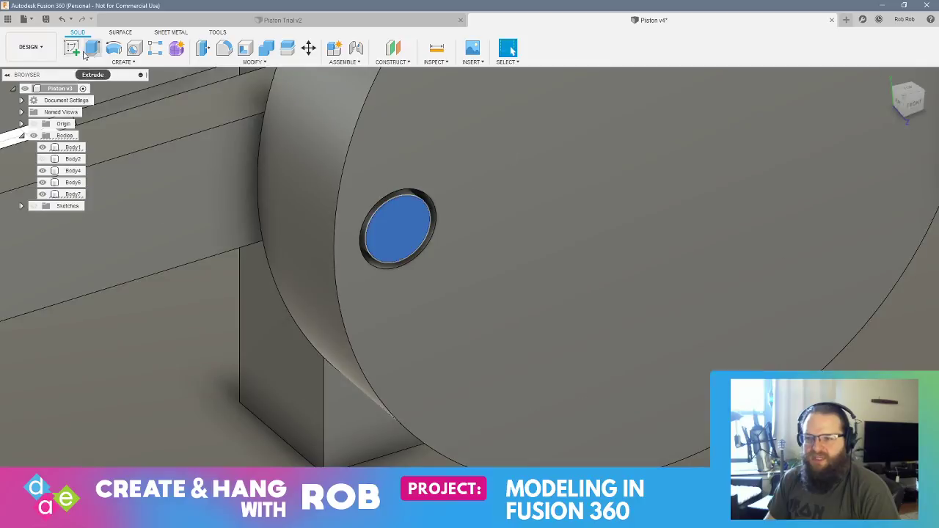
click(72, 48)
click(417, 211)
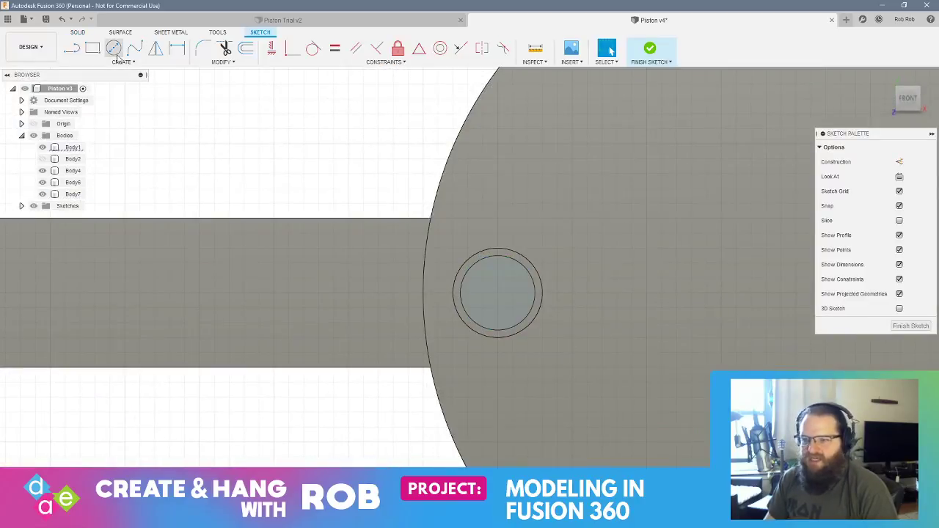
click(114, 49)
click(496, 294)
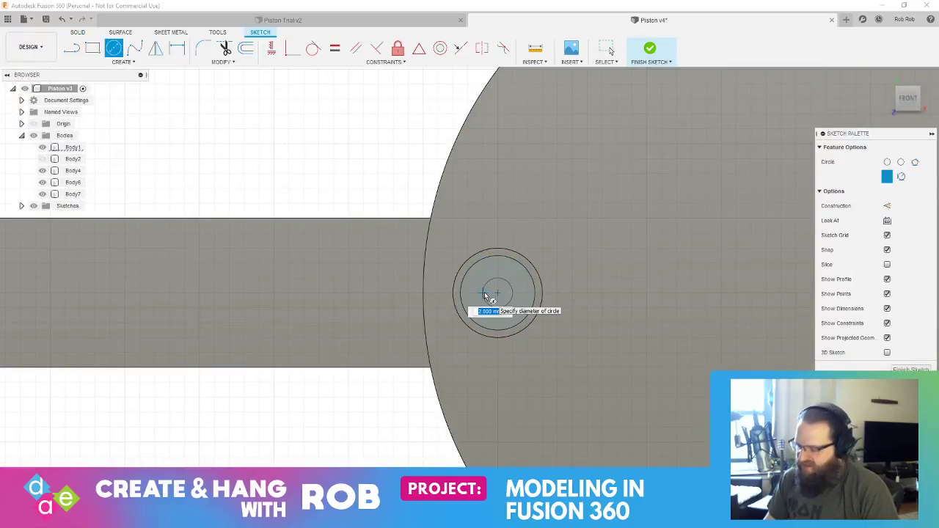
key(Return)
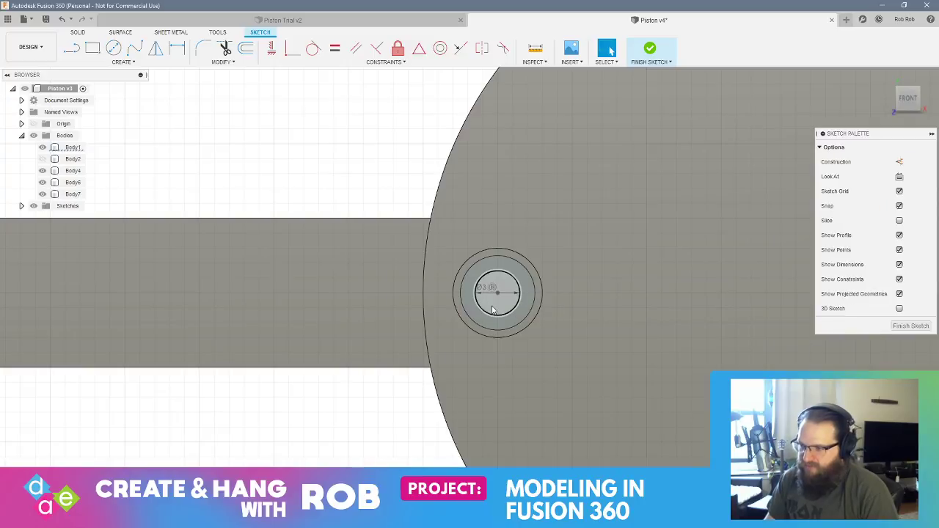
- Extrude the 3 mm circle on Body7's peg by -5 mm with the Cut operation
click(495, 307)
right_click(493, 305)
click(525, 294)
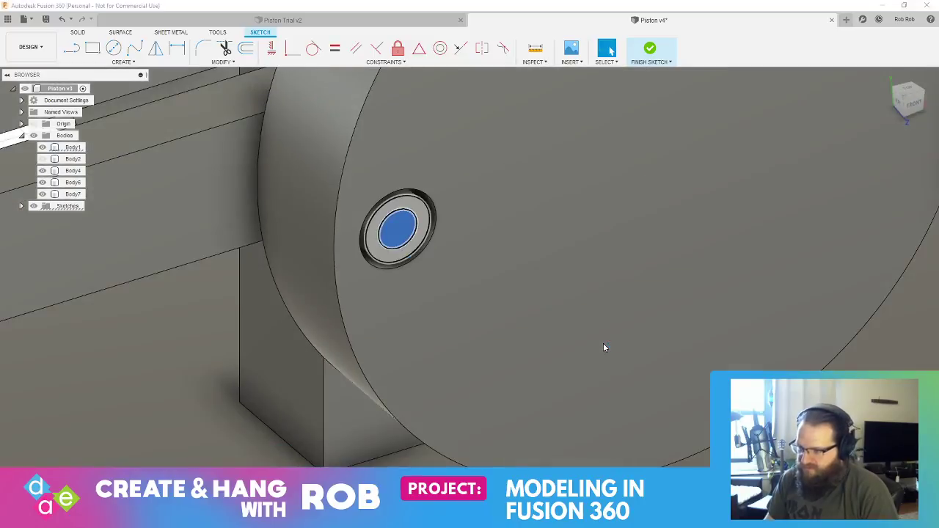
text(-5)
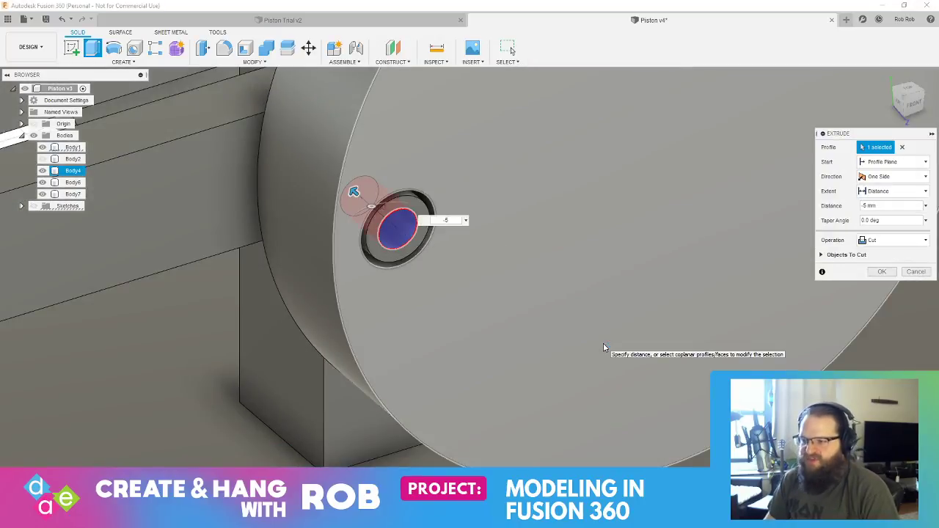
key(Return)
- Sketch a 3 mm diameter circle on the horizontal plane in the empty area in front of the base plate
shift+middle_drag(352, 241, 359, 425)
scroll(314, 231, up, 2)
scroll(344, 255, down, 7)
shift+middle_drag(370, 374, 366, 341)
scroll(367, 341, down, 1)
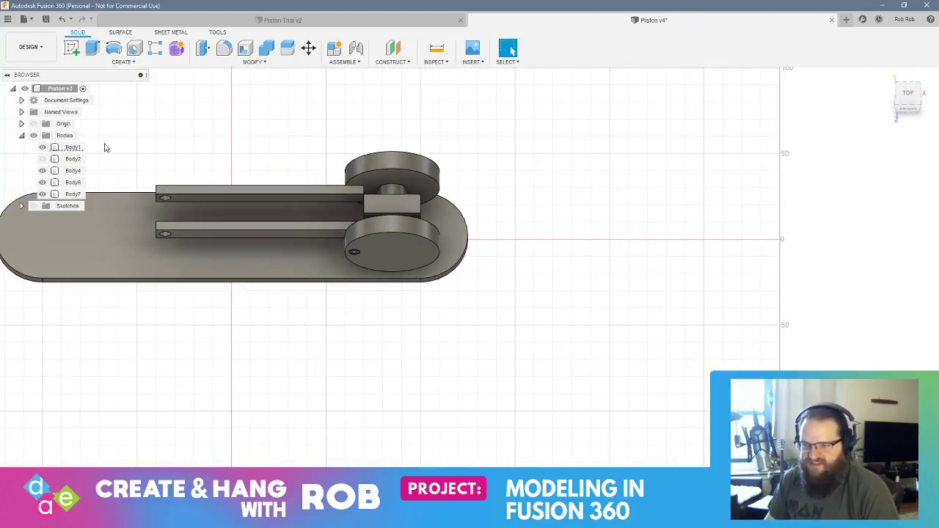
click(72, 48)
click(289, 295)
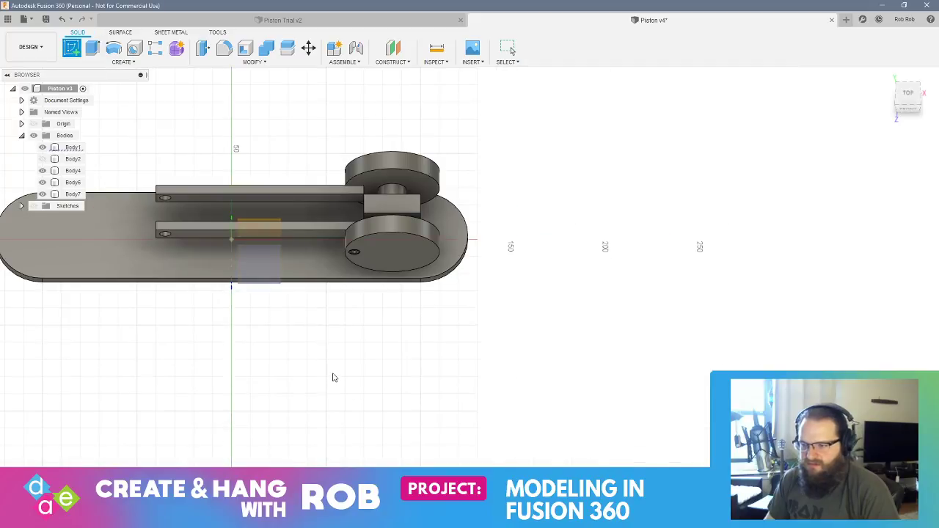
mouse_move(603, 408)
middle_down()
mouse_move(453, 272)
mouse_move(443, 223)
middle_up()
scroll(441, 244, up, 2)
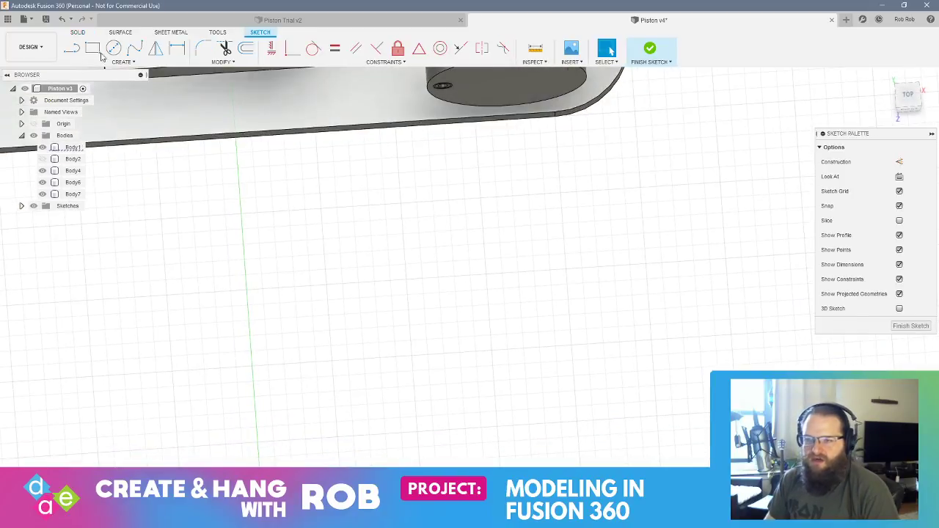
click(401, 203)
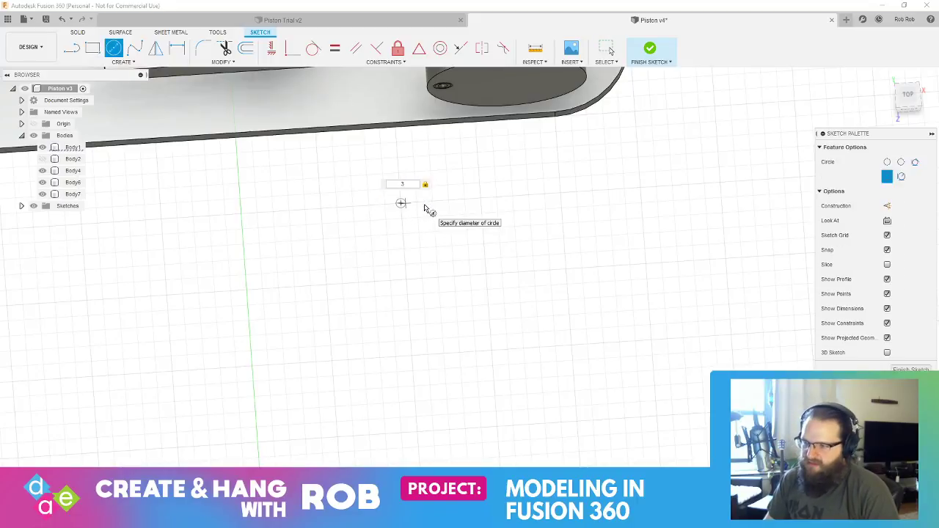
text(3)
key(Return)
key(Escape)
scroll(425, 206, up, 3)
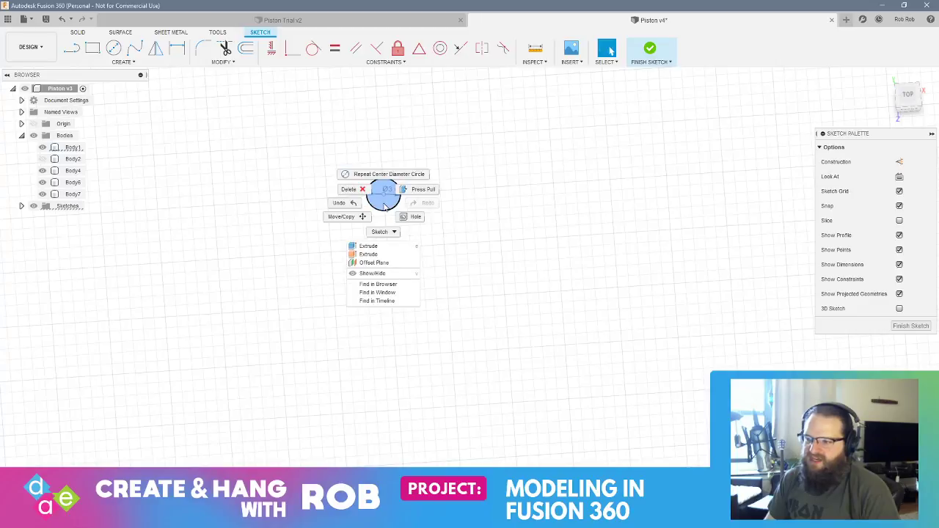
key(Escape)
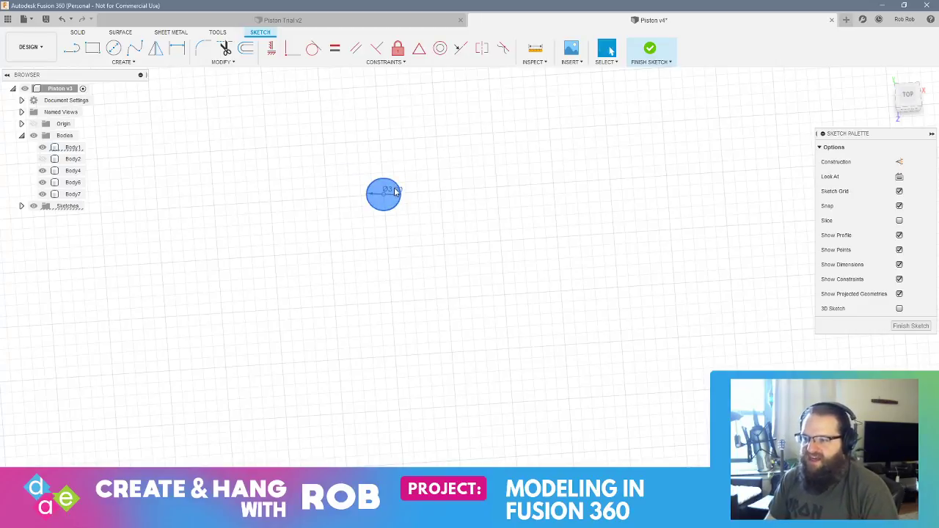
- Set the separate circle's diameter to 2.5 mm and extrude it 5 mm upward as a pin body
double_click(394, 191)
text(2.5)
key(Return)
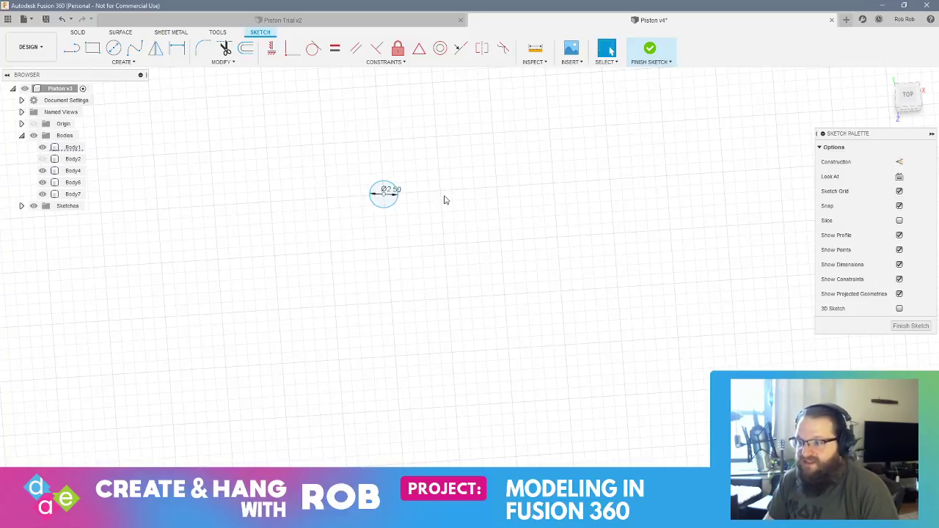
right_click(381, 202)
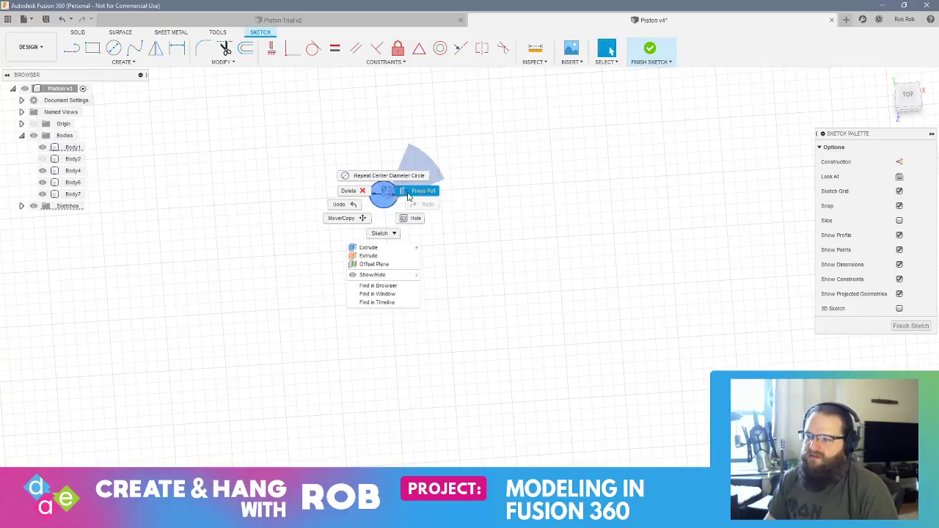
click(408, 192)
key(Return)
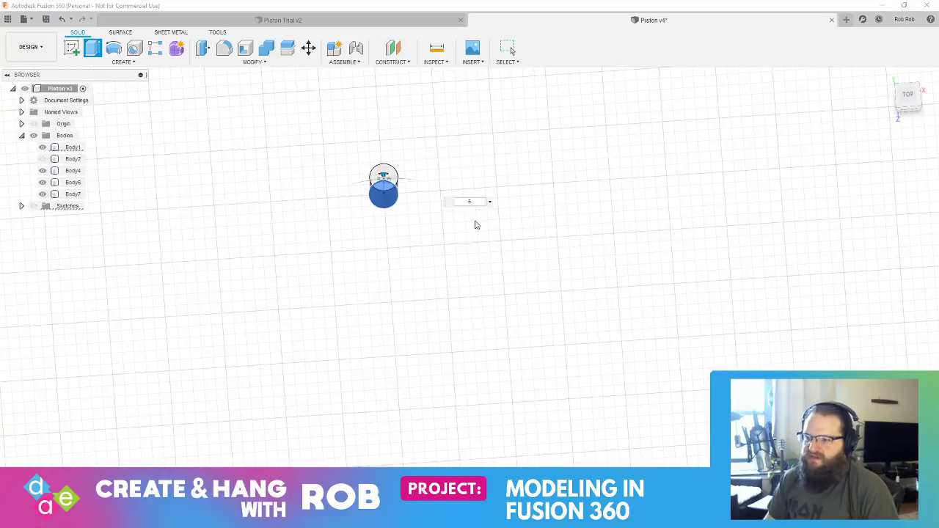
- Sketch a 6 mm diameter circle on the pin's top face, concentric with the pin
click(71, 47)
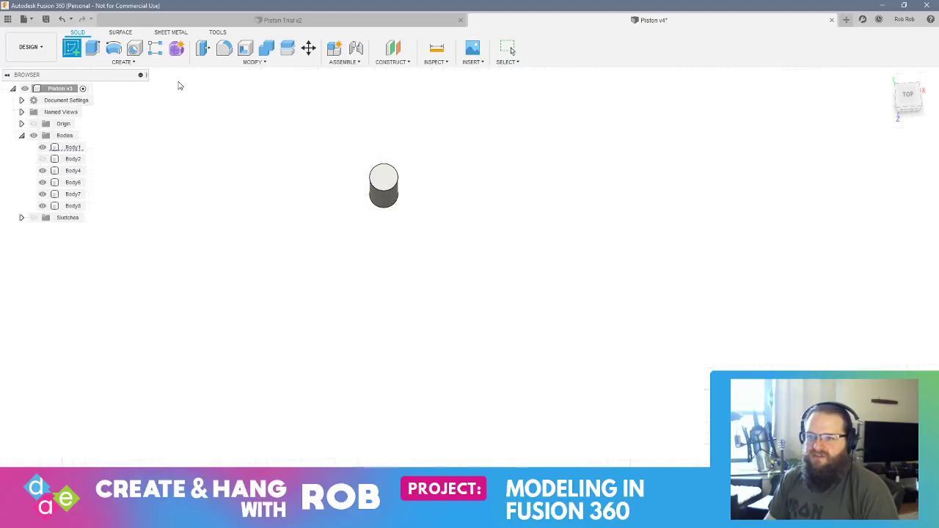
click(383, 176)
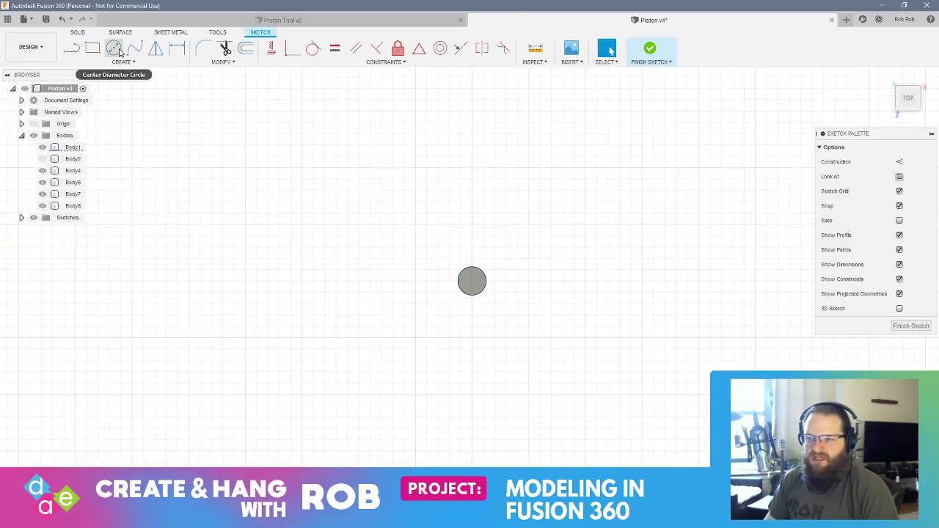
click(117, 50)
click(472, 281)
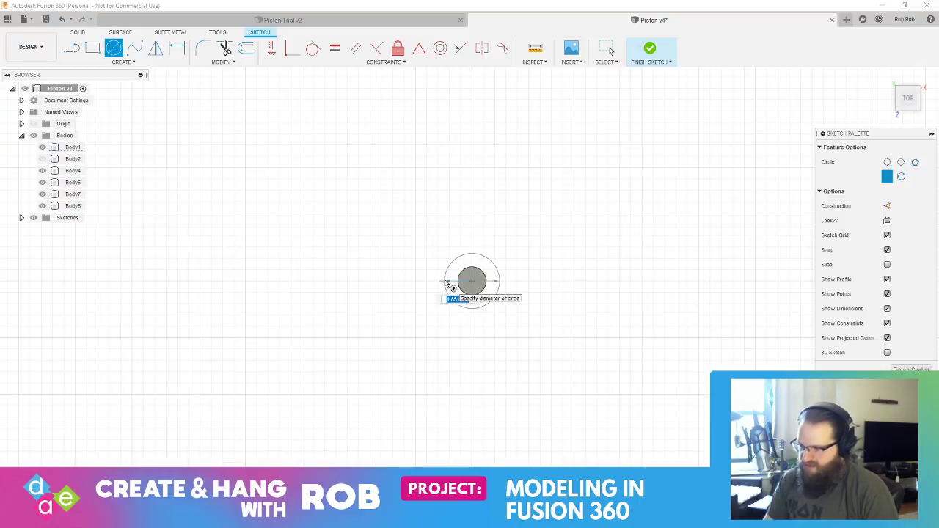
text(6)
key(Return)
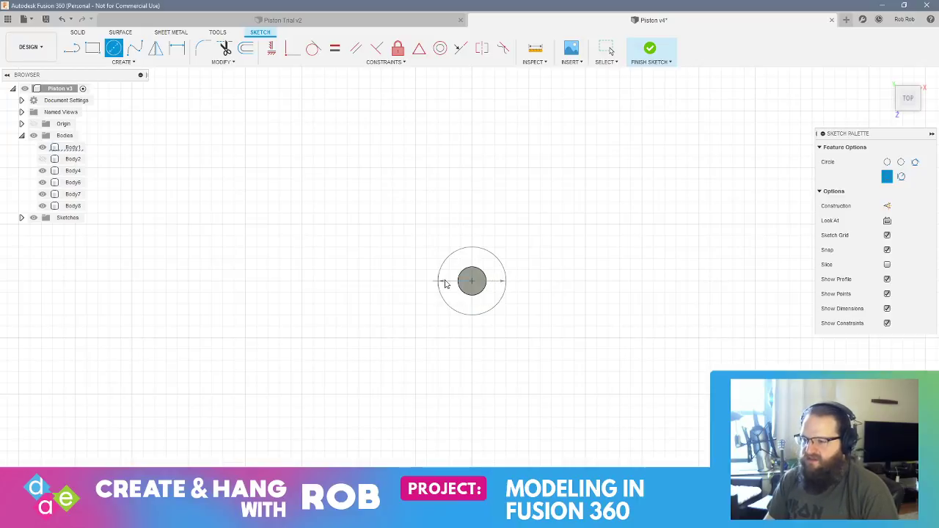
key(Escape)
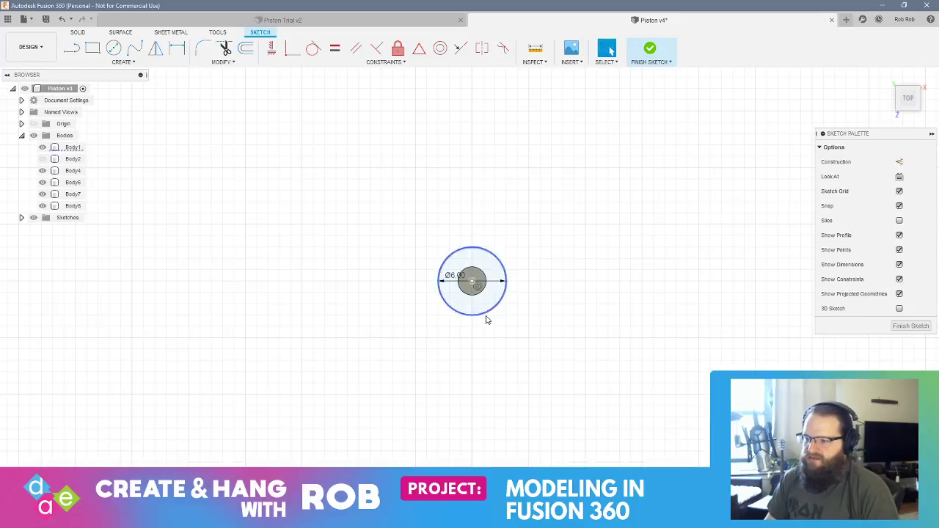
- Try to extrude the 6 mm circle's profiles 3 mm upward to form the pin's head
scroll(485, 327, down, 2)
scroll(483, 334, up, 5)
shift+middle_drag(481, 334, 470, 273)
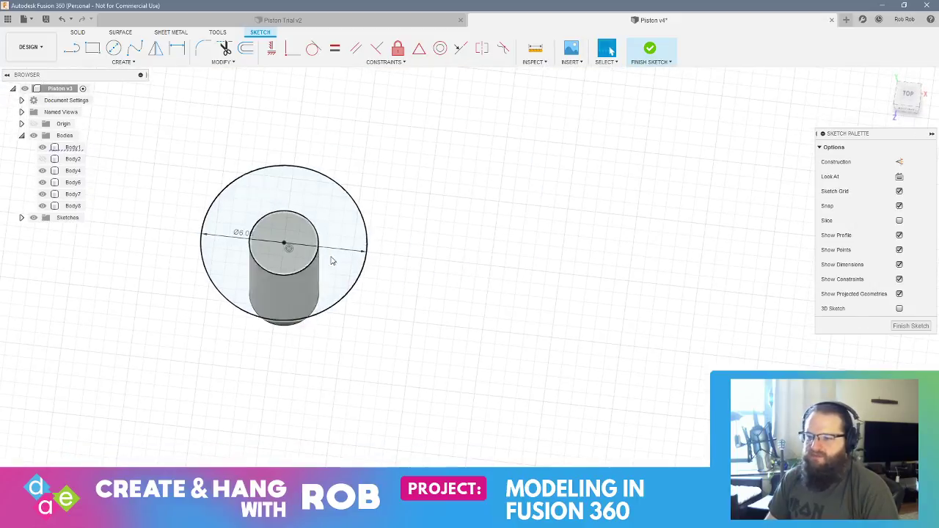
click(336, 285)
click(375, 267)
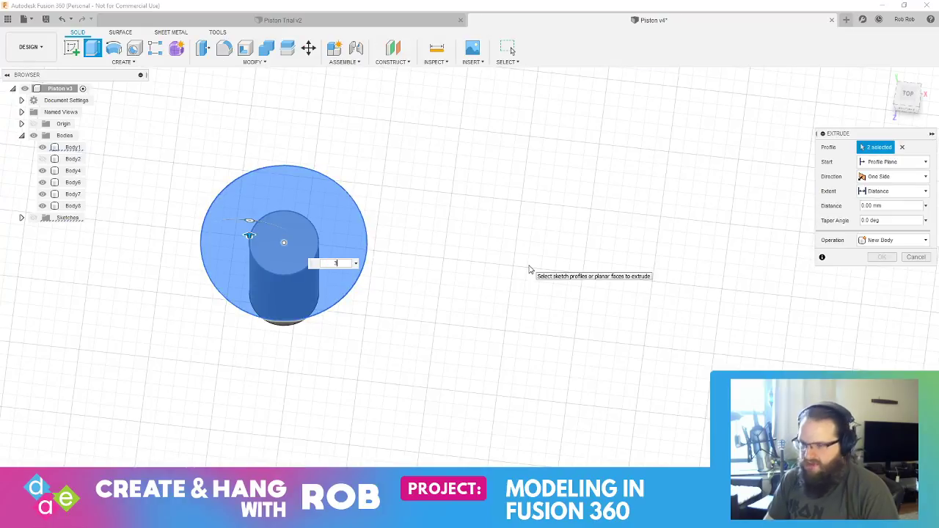
text(3)
key(Return)
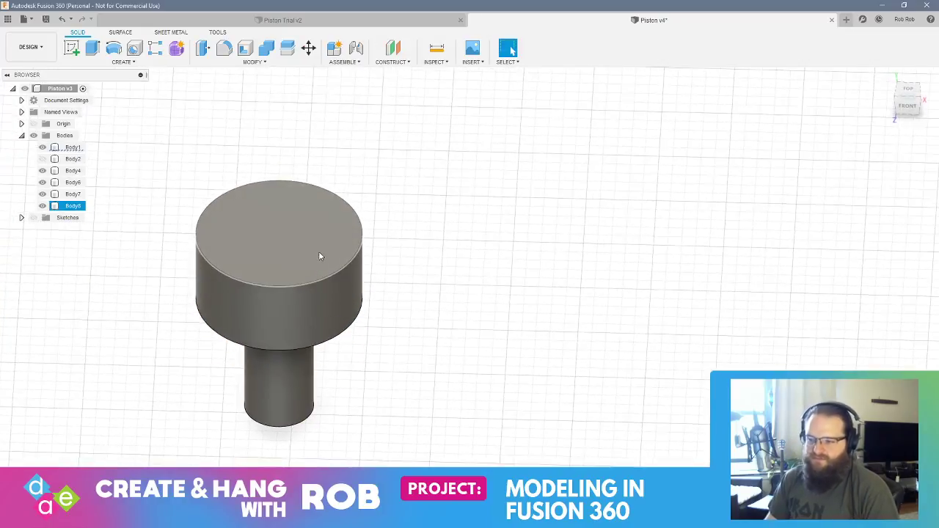
- Undo the pin head extrusion and extrude the 6 mm circle's profiles upward again as a thinner head
key(ctrl+z)
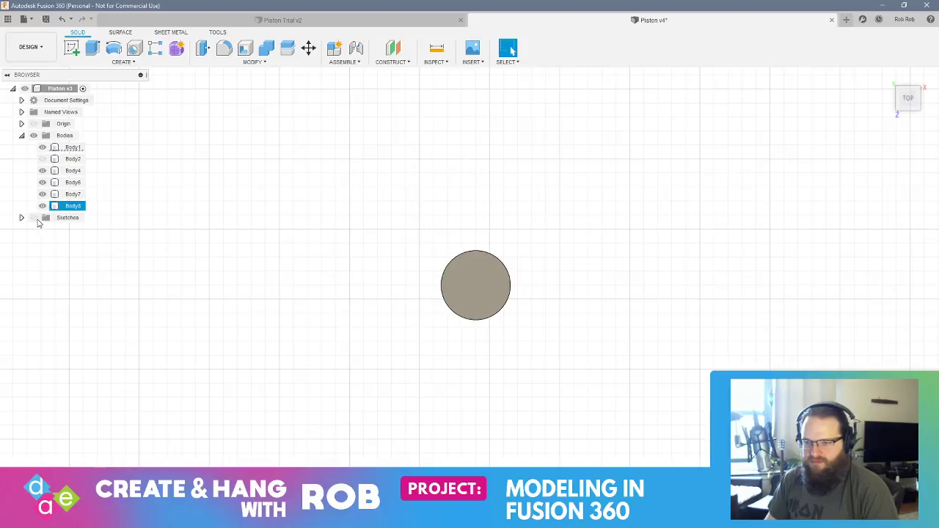
key(ctrl+z)
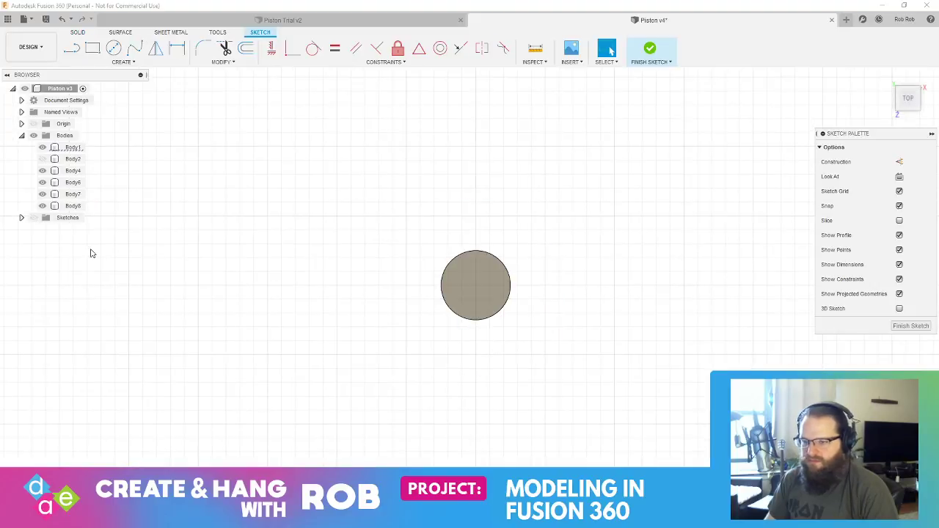
click(33, 218)
click(475, 328)
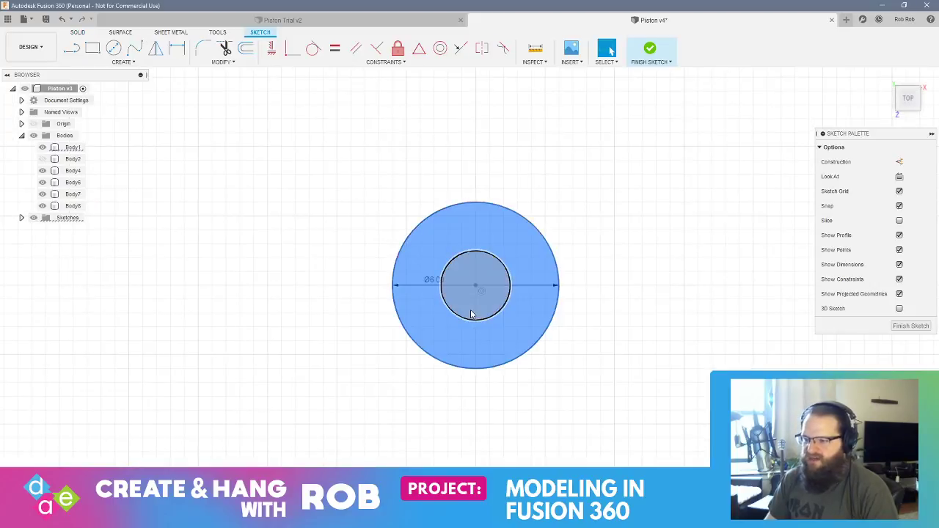
right_click(471, 312)
click(488, 301)
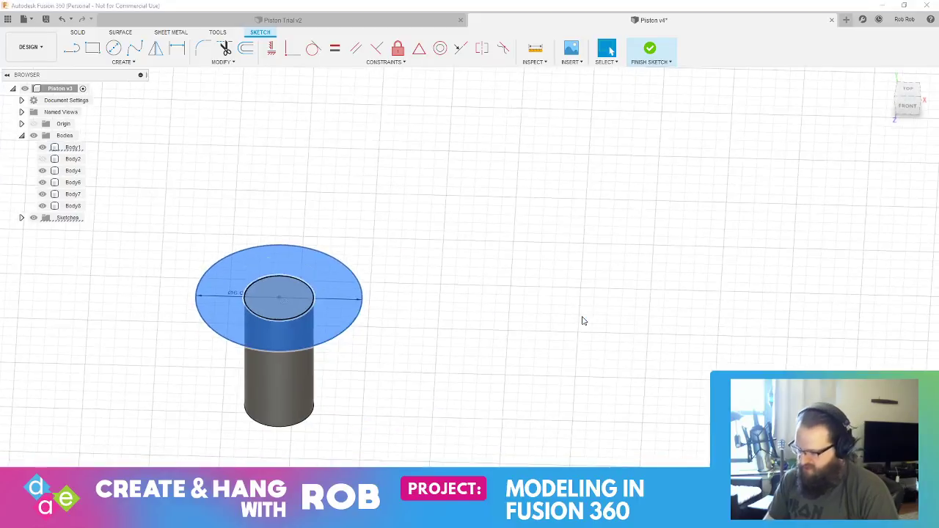
key(Escape)
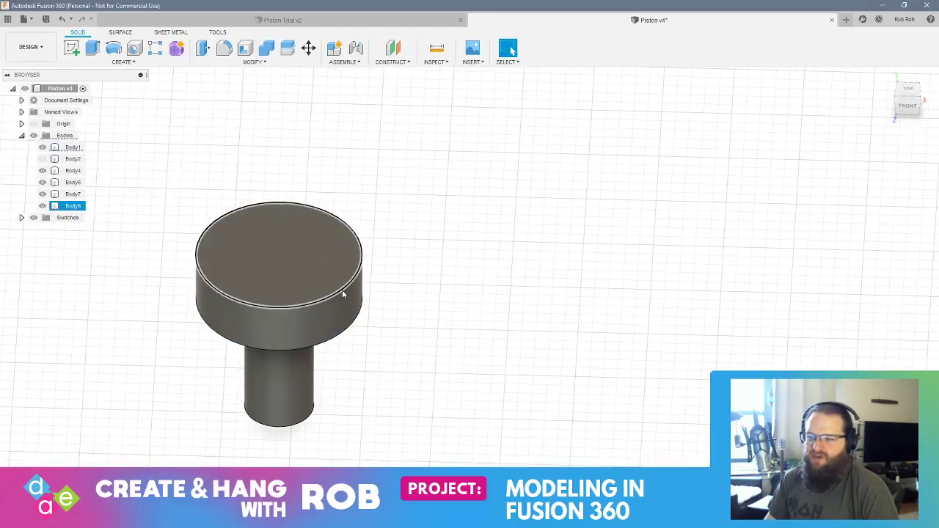
- Fillet the top outer edge of the pin head with a 1 mm radius
click(225, 51)
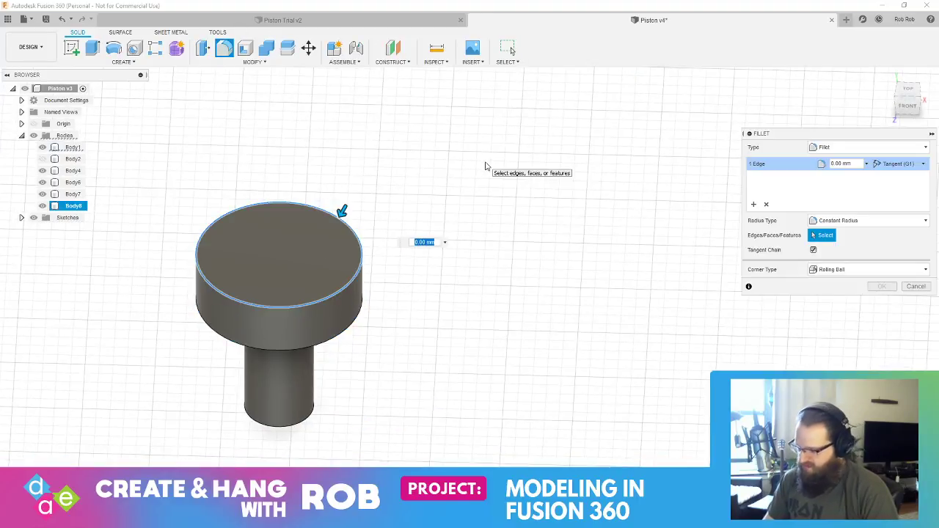
text(2)
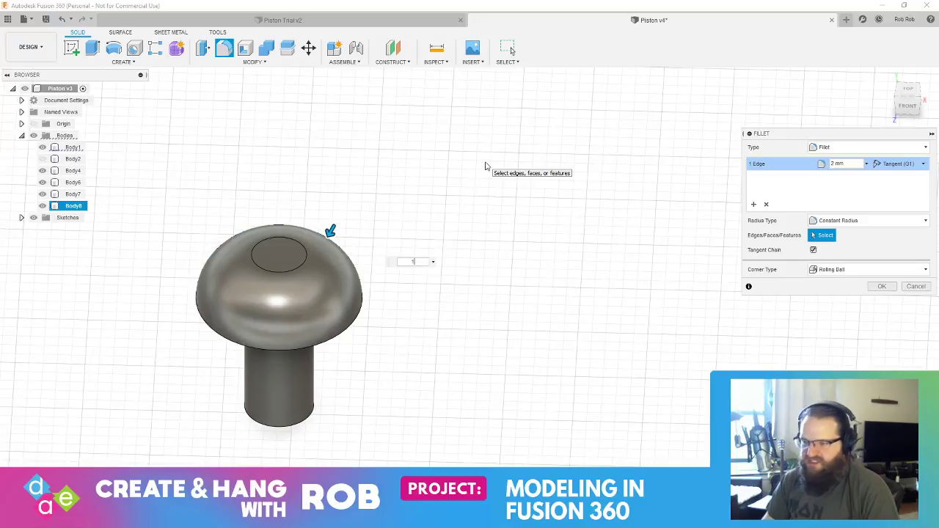
key(Return)
shift+middle_drag(189, 342, 280, 335)
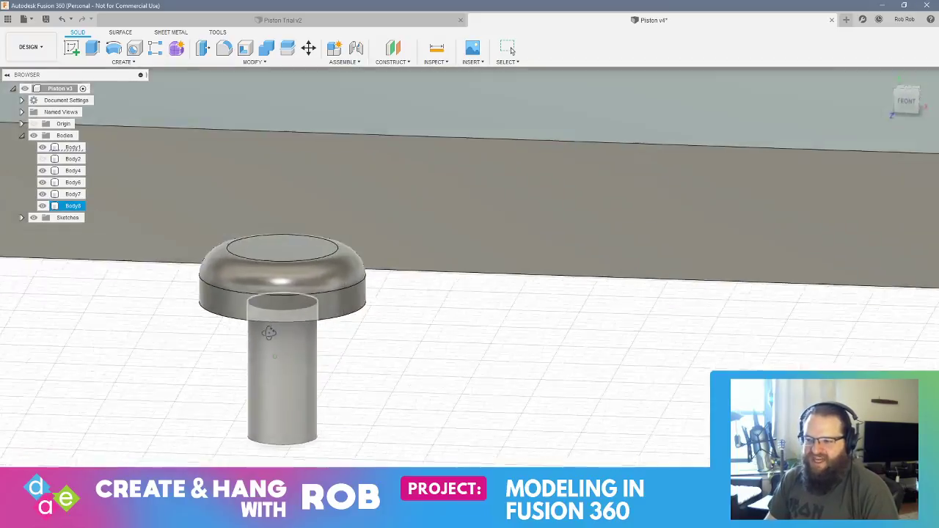
scroll(151, 362, up, 4)
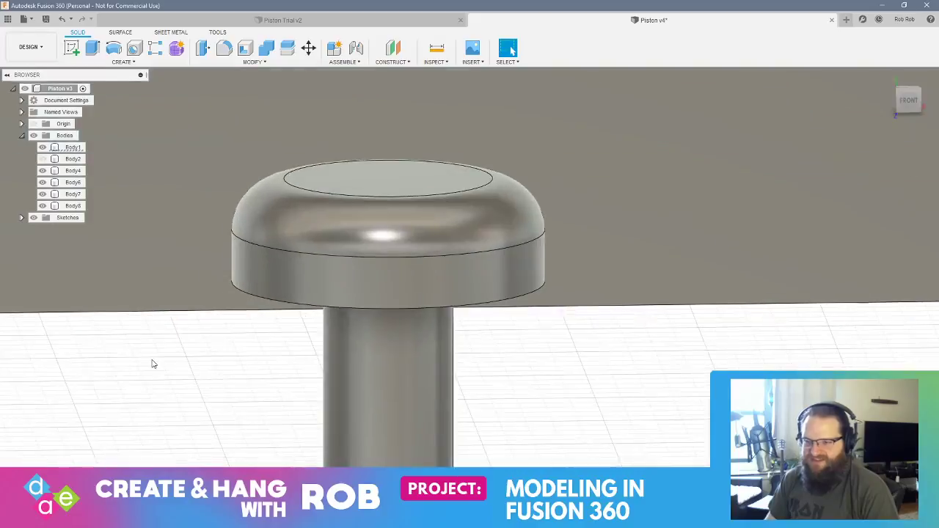
scroll(151, 362, down, 8)
shift+middle_drag(122, 346, 134, 280)
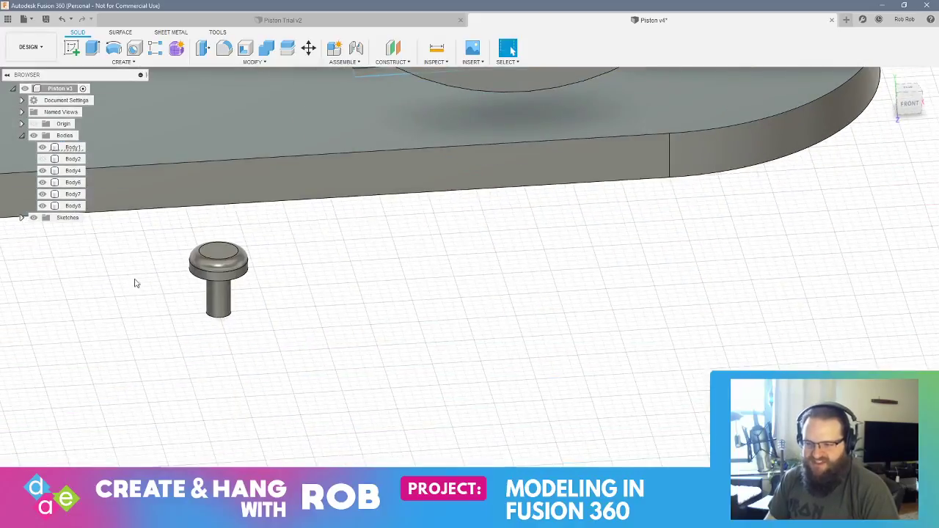
shift+middle_drag(184, 340, 184, 356)
- Move the whole pin up beside the crank wheel's bored peg and rotate it about 85 degrees around Y so its shank faces the wheel
drag(149, 242, 356, 357)
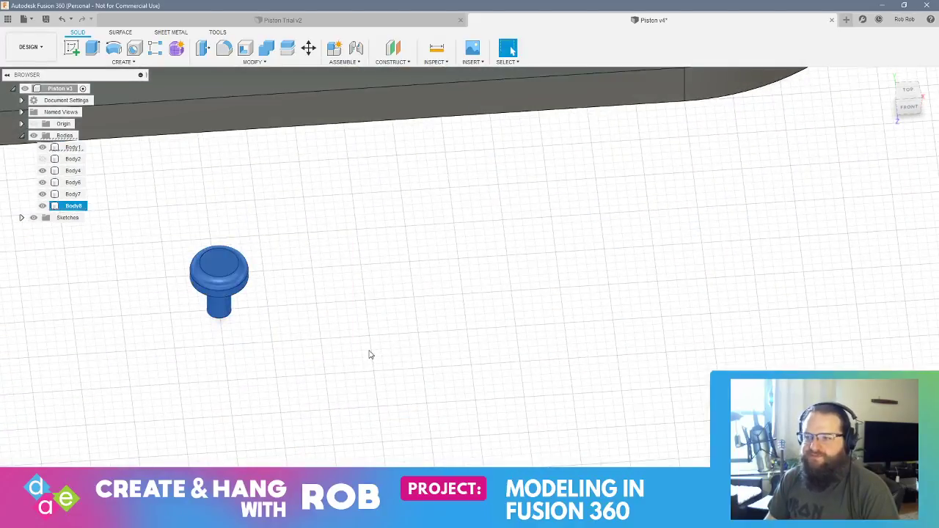
click(308, 48)
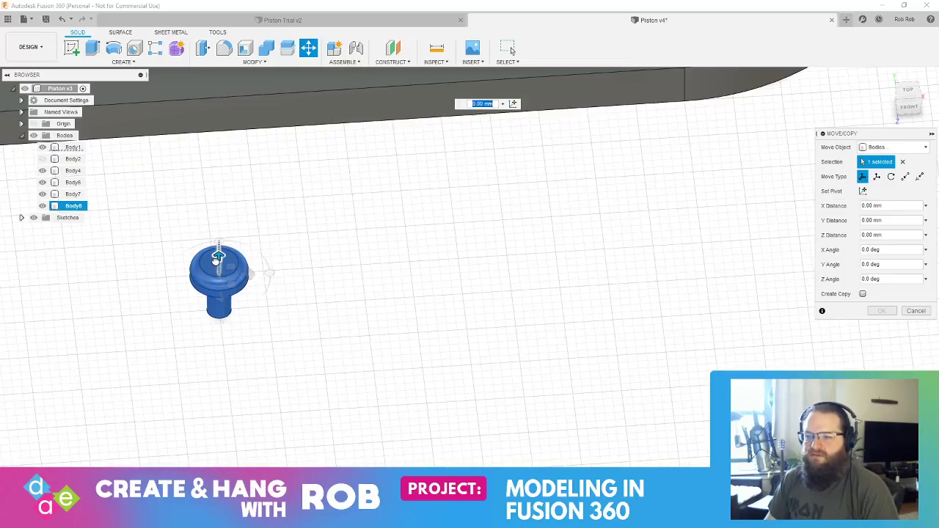
drag(216, 262, 271, 65)
shift+middle_drag(264, 110, 423, 234)
drag(425, 236, 422, 206)
shift+middle_drag(425, 323, 445, 322)
drag(497, 227, 405, 224)
shift+middle_drag(461, 331, 477, 326)
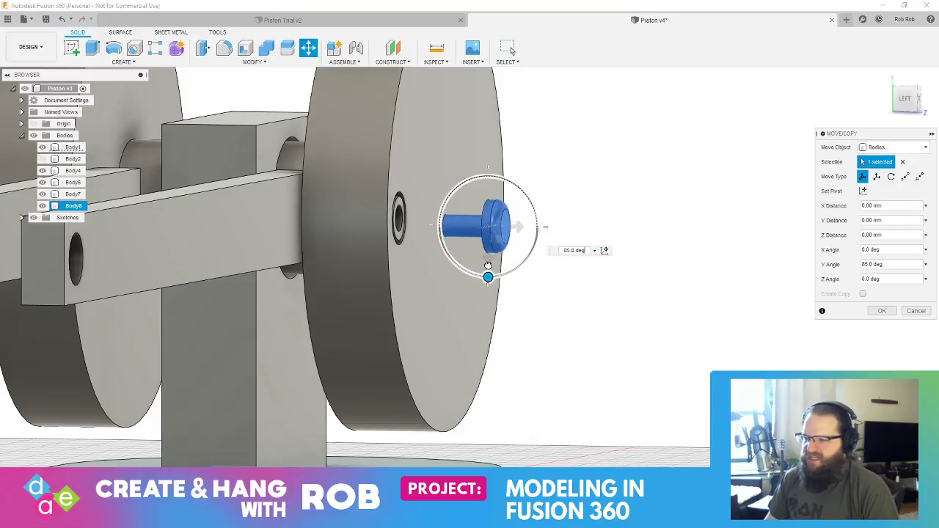
key(Return)
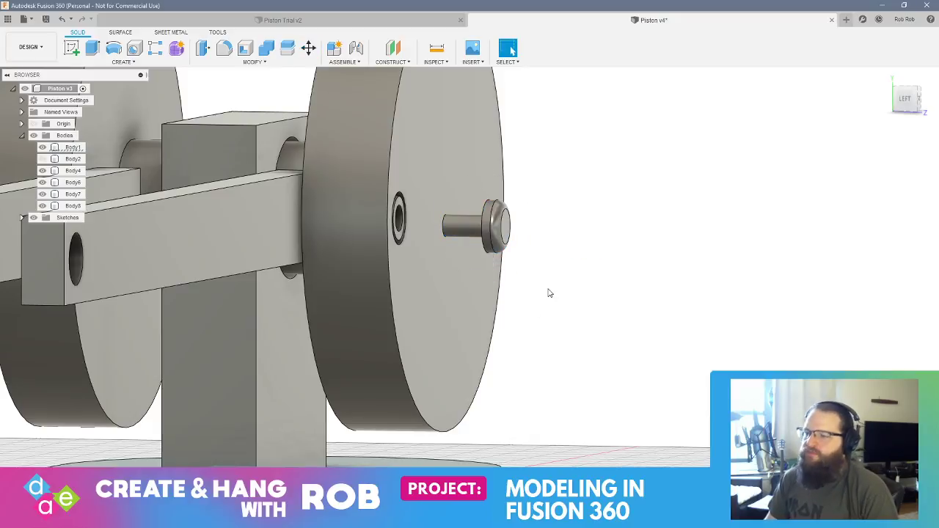
shift+middle_drag(548, 292, 339, 294)
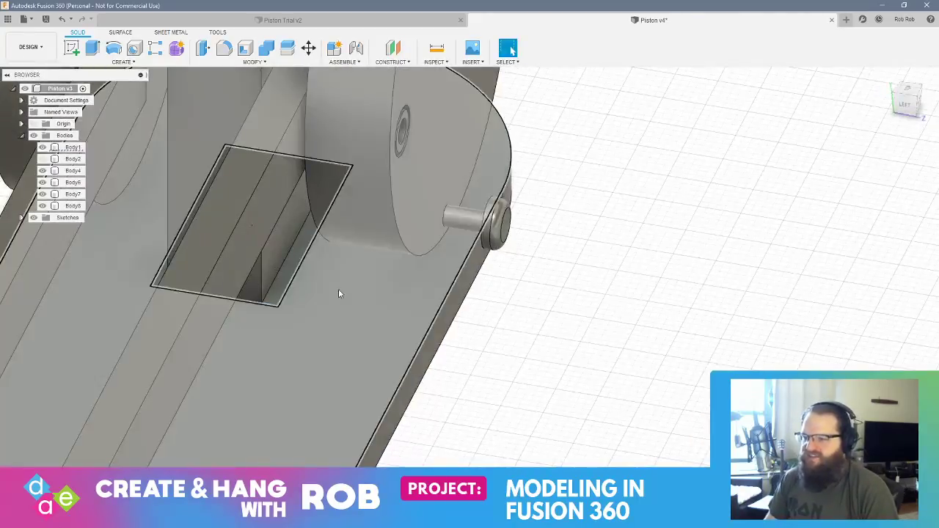
shift+middle_drag(383, 272, 418, 272)
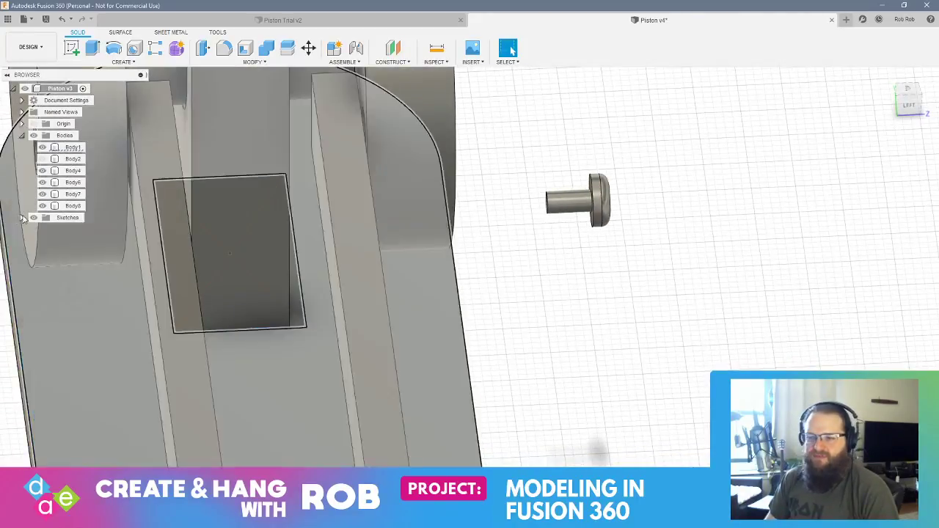
shift+middle_drag(542, 223, 440, 228)
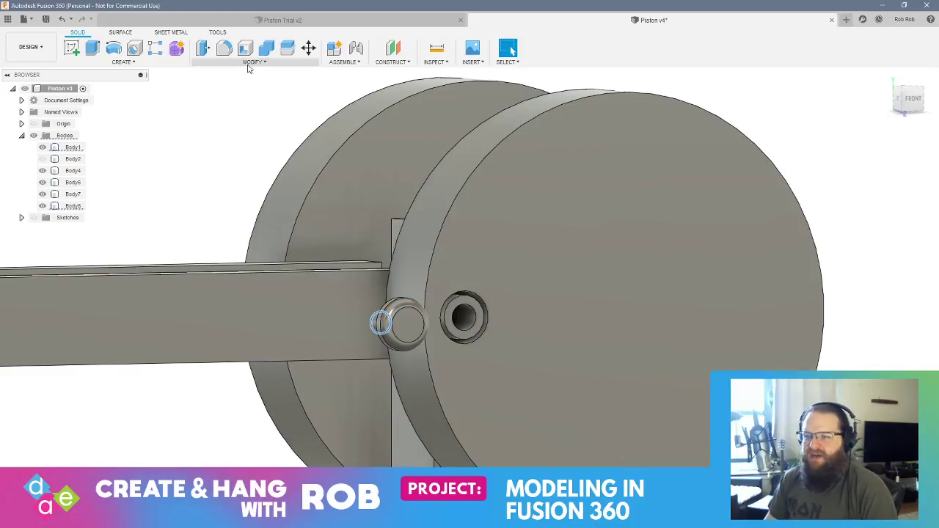
click(251, 62)
click(221, 215)
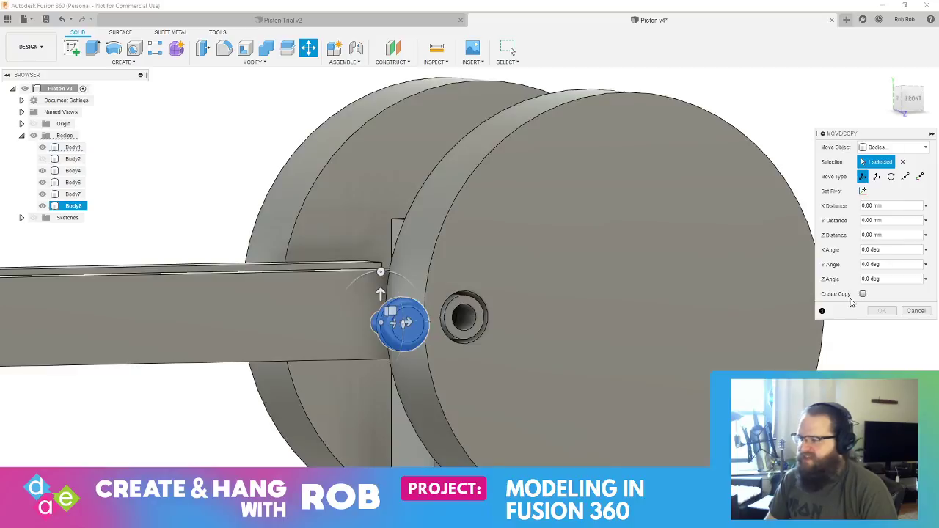
click(915, 311)
- Align the centre of the pin shank's end face with the centre of the peg hole in the crank wheel
click(252, 61)
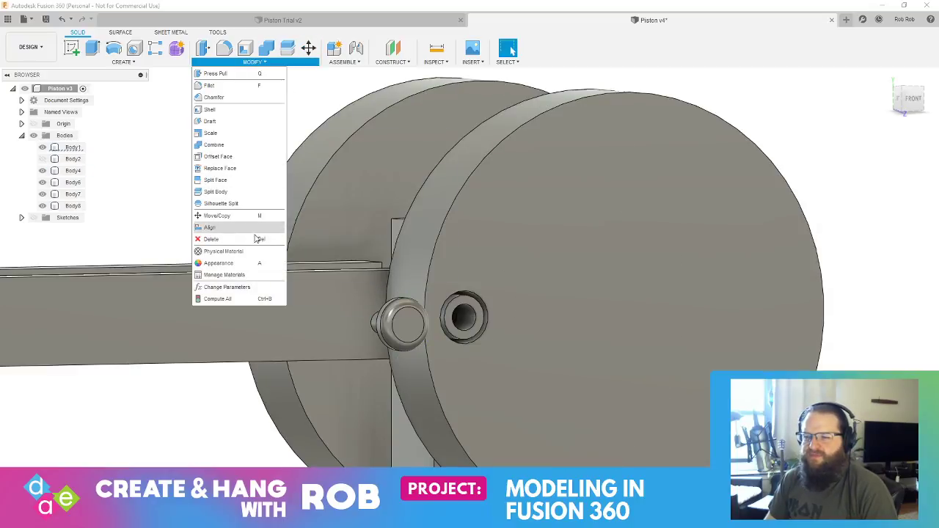
click(254, 228)
shift+middle_drag(198, 275, 347, 278)
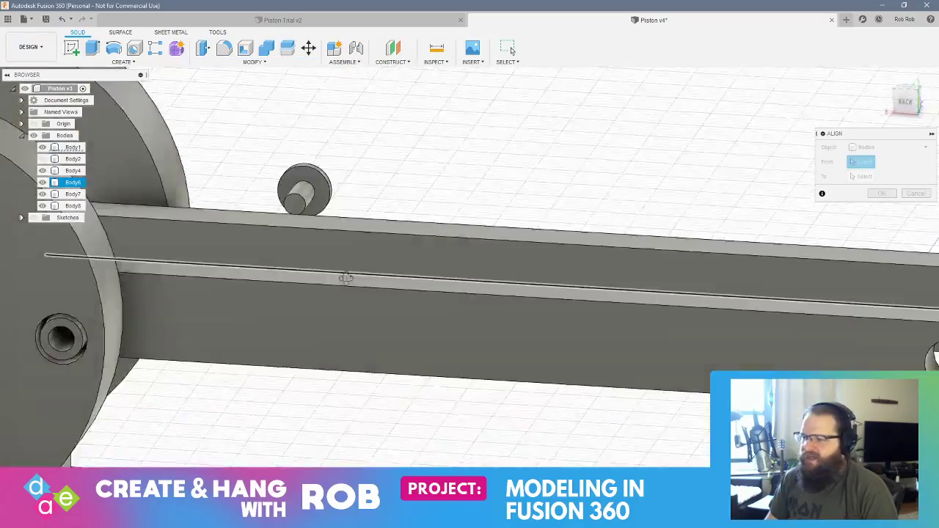
scroll(291, 198, up, 5)
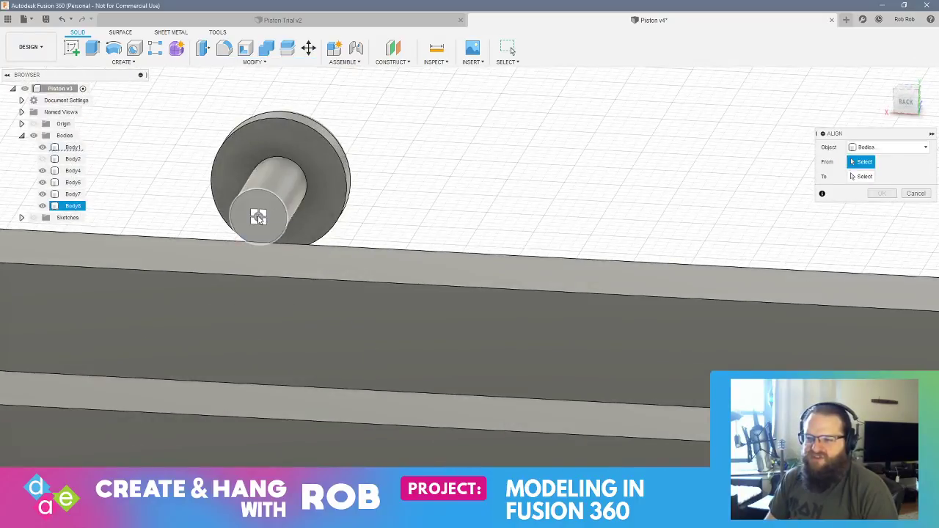
click(258, 218)
shift+middle_drag(259, 218, 386, 203)
click(389, 210)
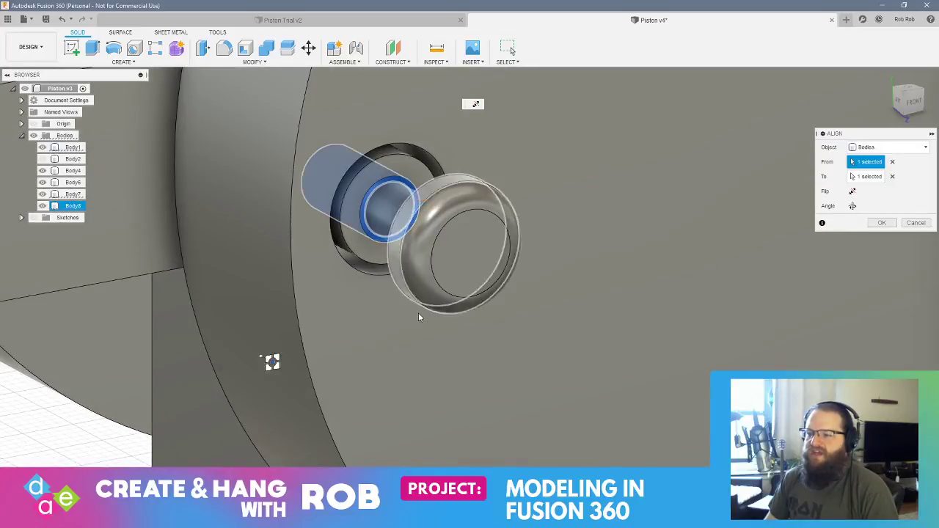
shift+middle_drag(419, 312, 598, 314)
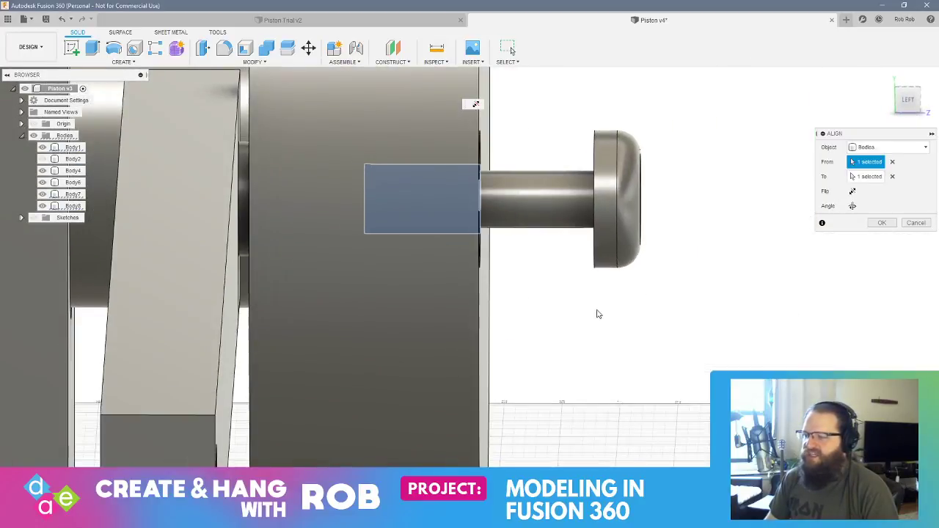
click(893, 222)
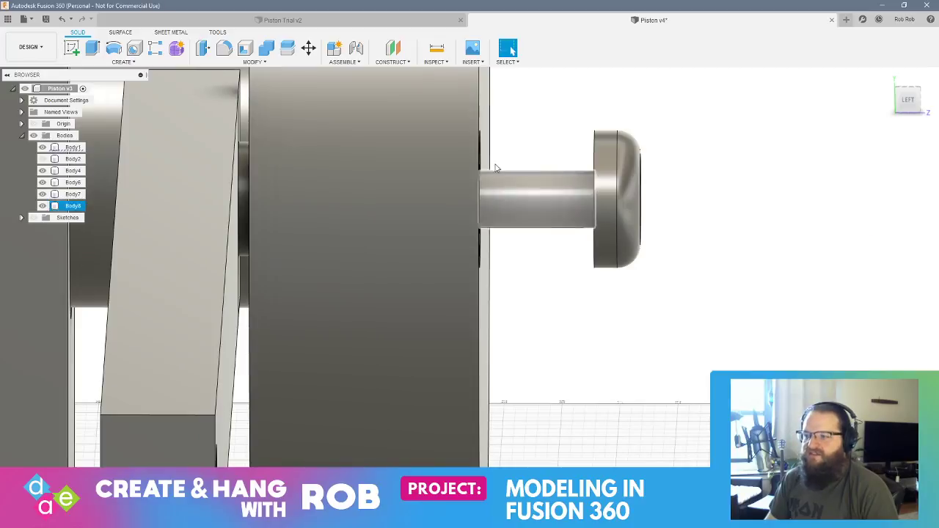
- Move the pin along its axis into the peg hole until its head rests against the wheel face
click(71, 206)
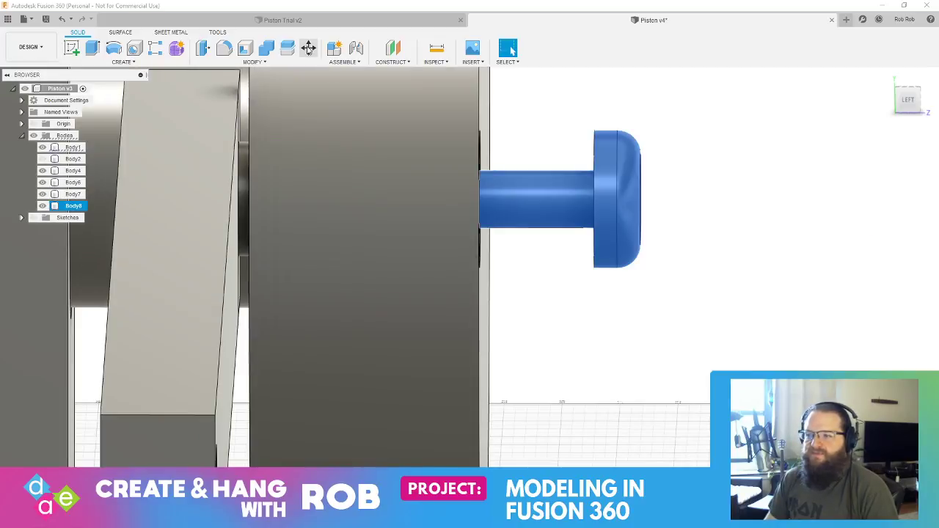
key(m)
drag(511, 277, 402, 274)
key(Return)
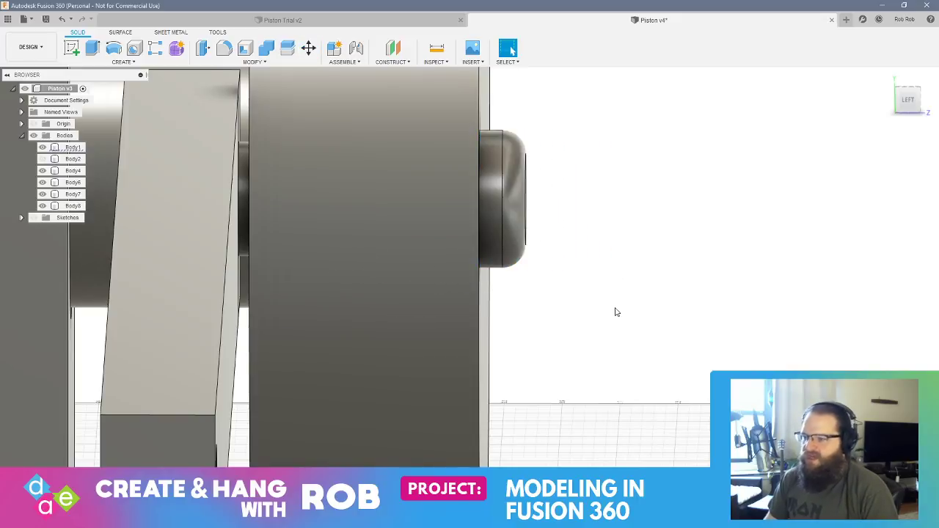
shift+middle_drag(615, 311, 642, 305)
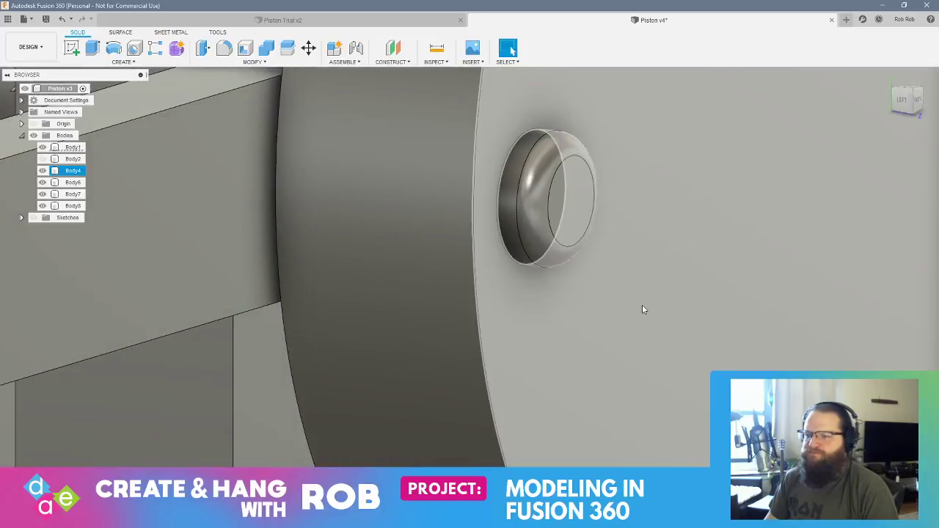
- Create a copy of the pin moved -55 mm in Z, outside the opposite crank wheel
click(68, 205)
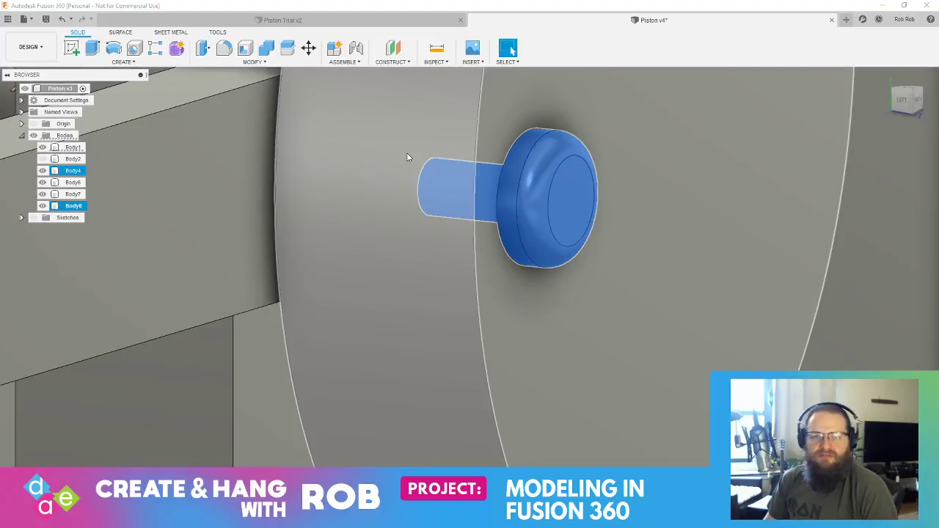
shift+middle_drag(374, 157, 411, 186)
scroll(385, 172, down, 3)
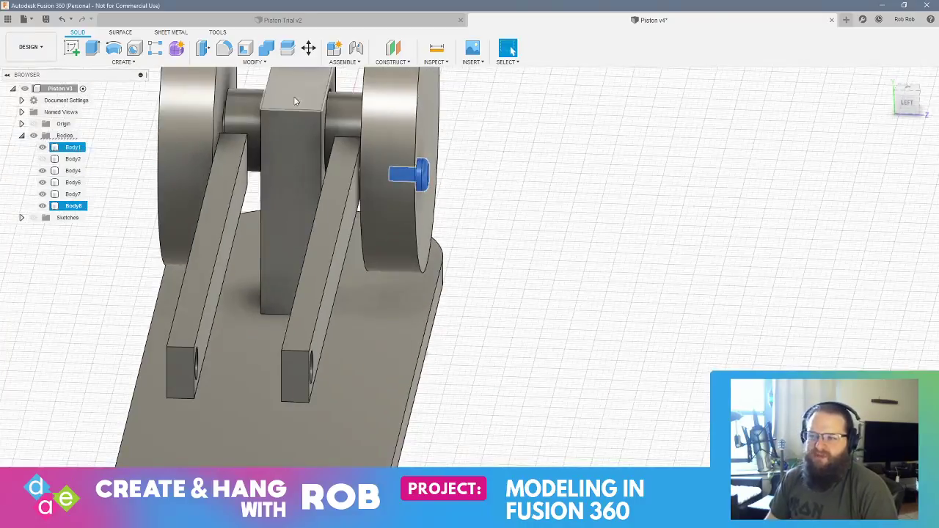
click(311, 51)
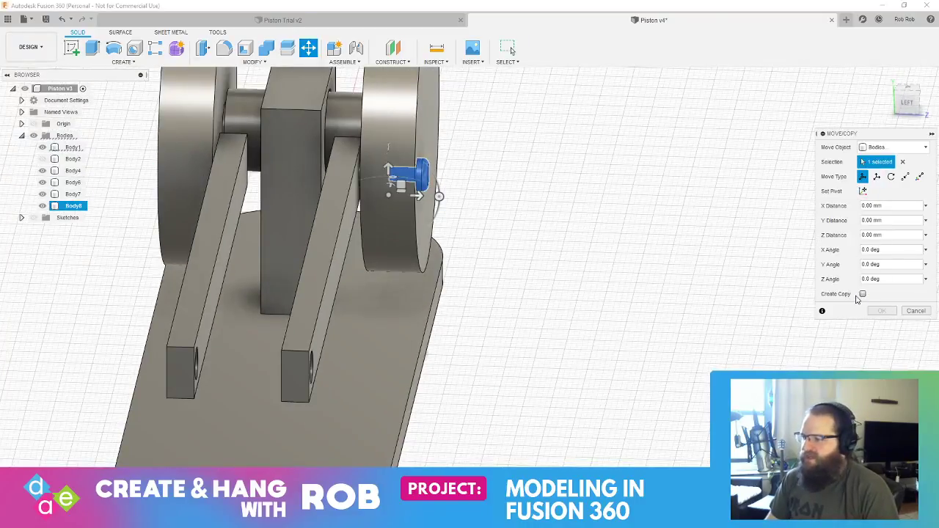
click(862, 294)
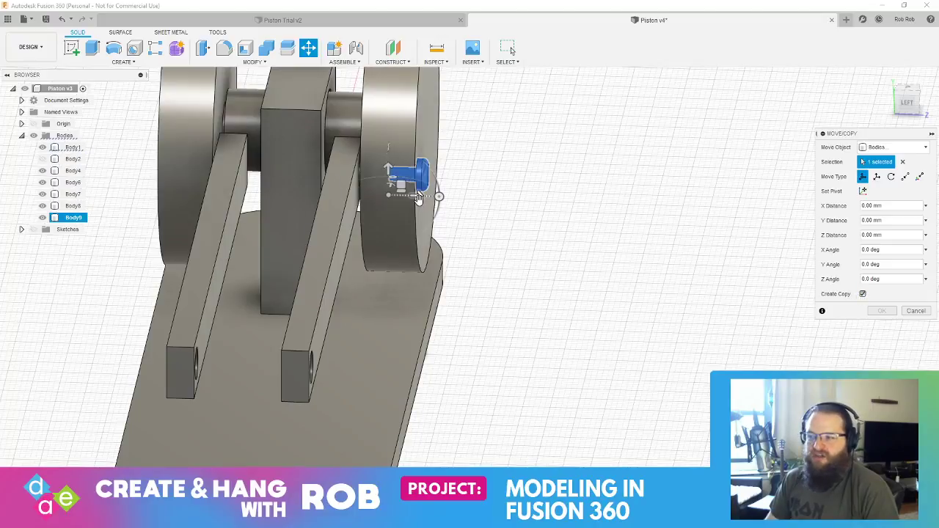
shift+middle_drag(438, 265, 465, 266)
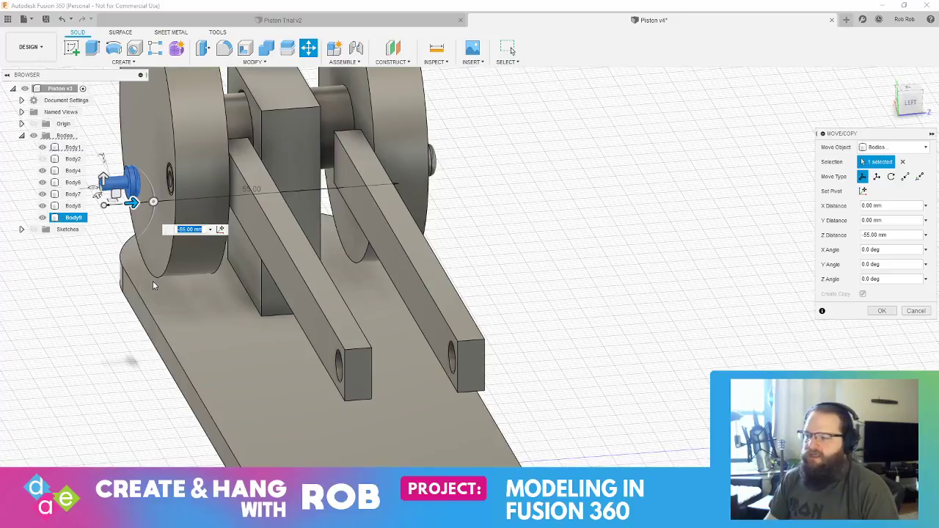
key(Return)
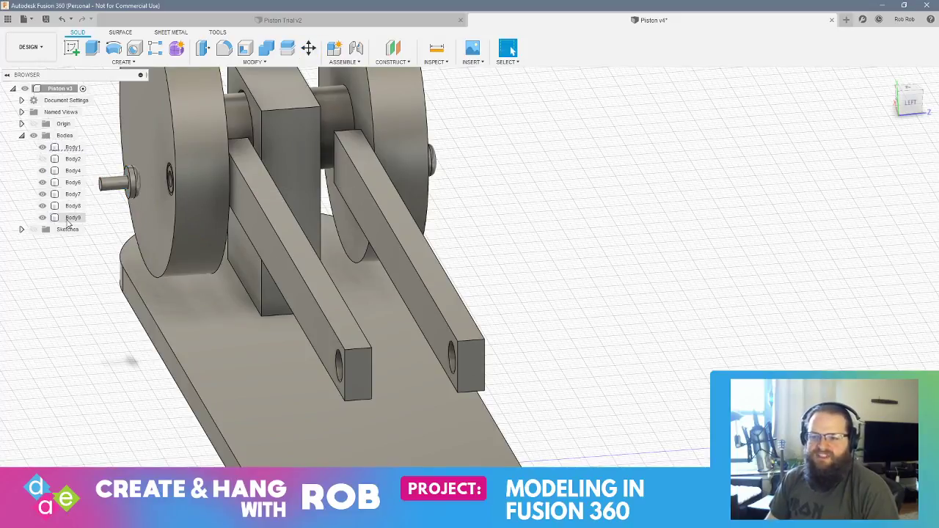
- Rotate the copied pin 180 degrees around X so its shank faces the outer side of the opposite crank wheel
click(73, 217)
ctrl+click(72, 171)
middle_drag(122, 210, 325, 277)
scroll(325, 277, up, 3)
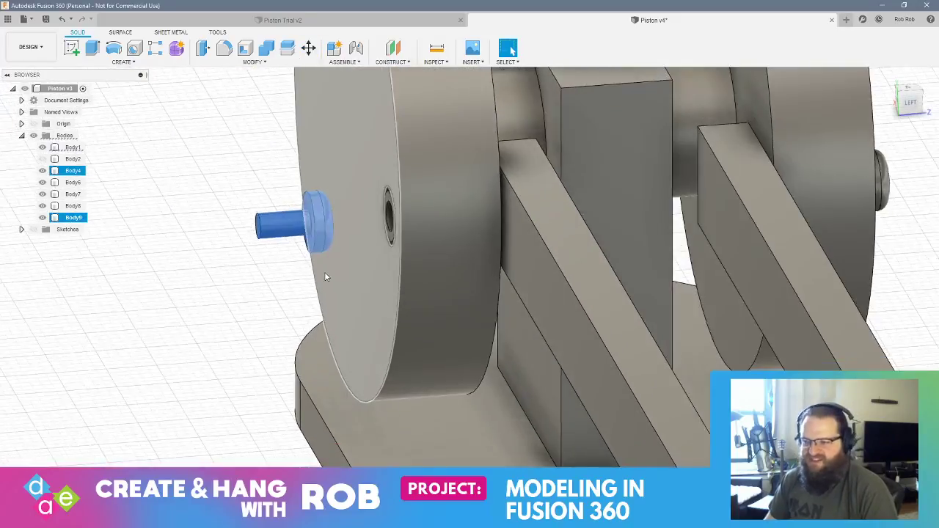
scroll(325, 276, down, 1)
click(308, 48)
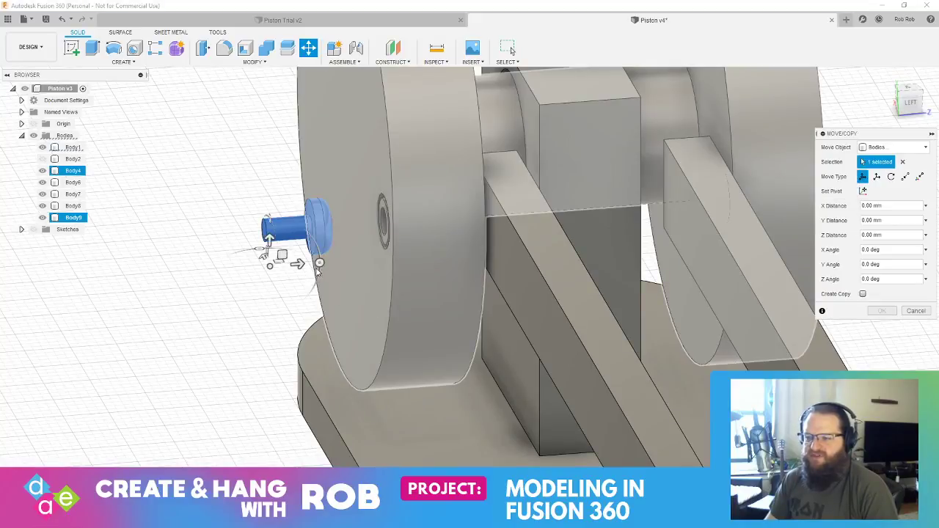
drag(319, 264, 213, 307)
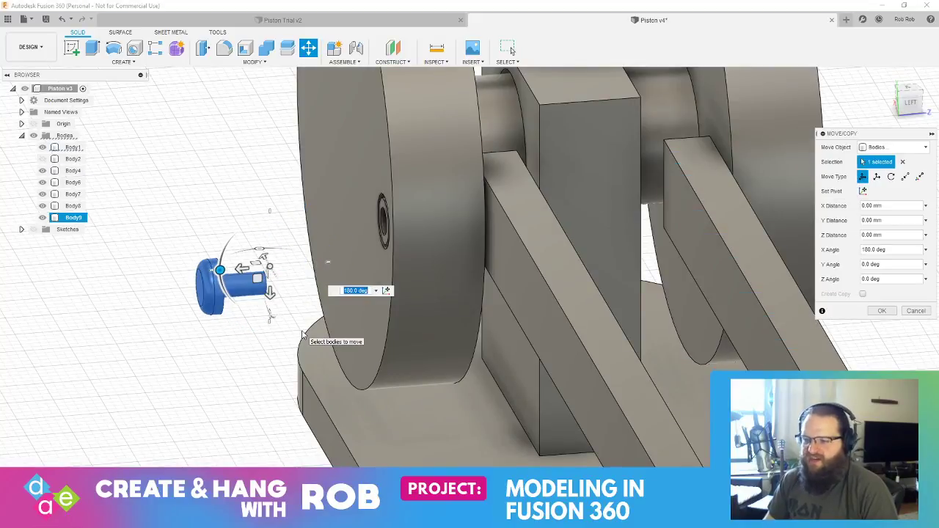
key(Return)
- Align the centre of the copied pin's shank end face with the centre of the peg hole in the opposite crank wheel
shift+middle_drag(302, 334, 506, 400)
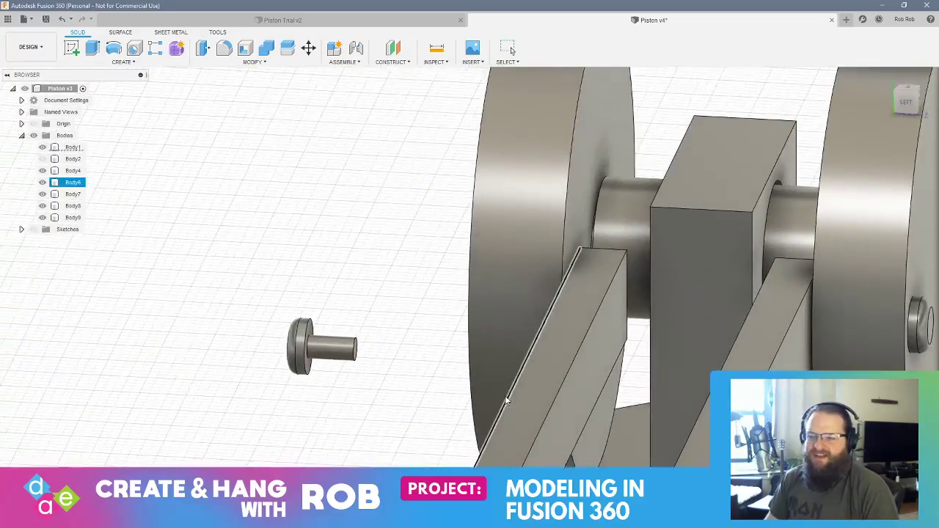
scroll(384, 350, up, 8)
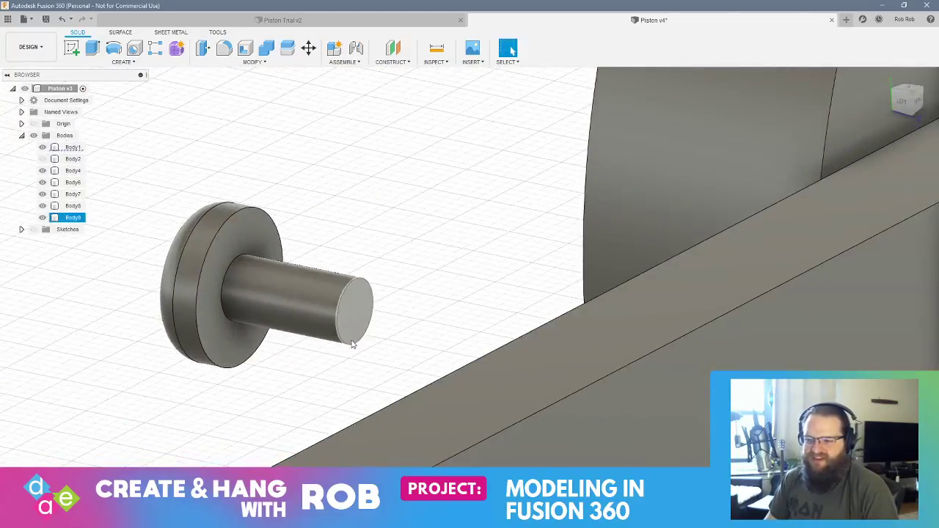
click(276, 62)
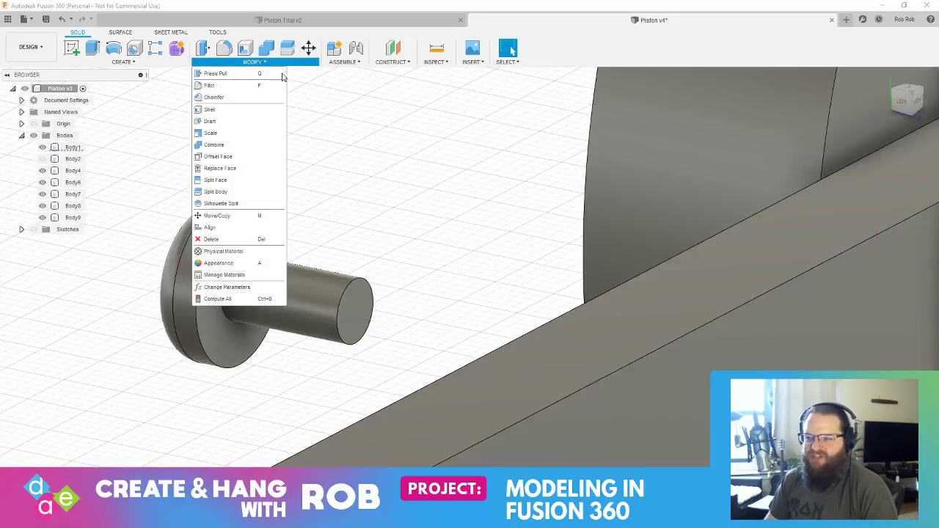
click(234, 227)
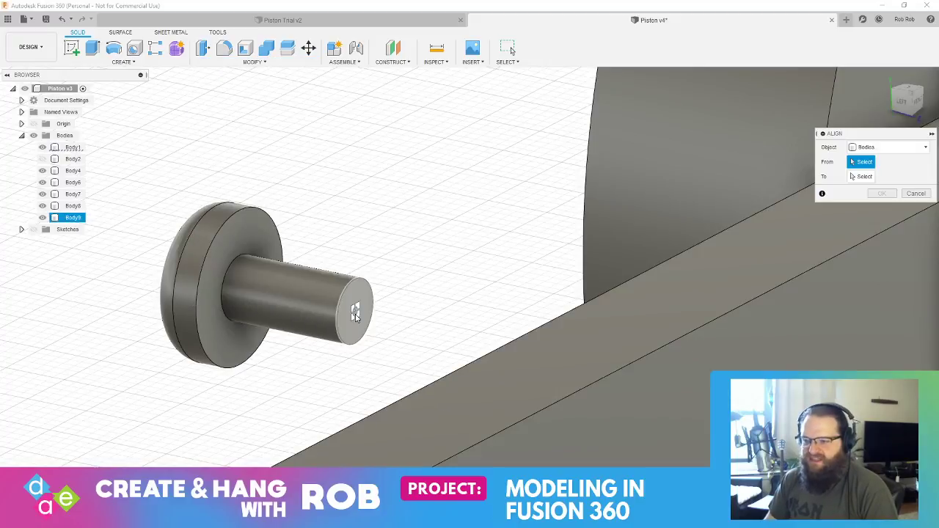
click(355, 314)
shift+middle_drag(358, 319, 426, 359)
click(540, 184)
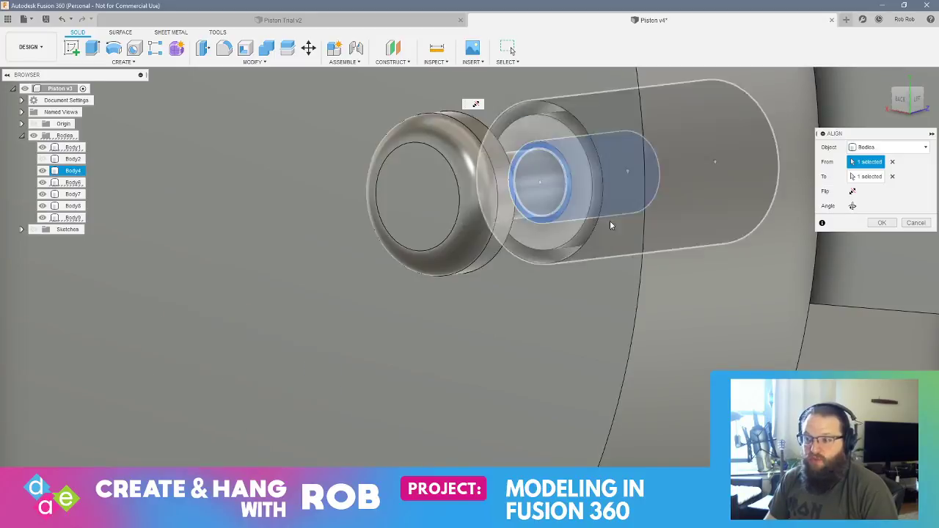
key(Return)
- Move the copied pin 5 mm along Z into the peg hole so its head sits against the wheel face
shift+middle_drag(573, 220, 485, 213)
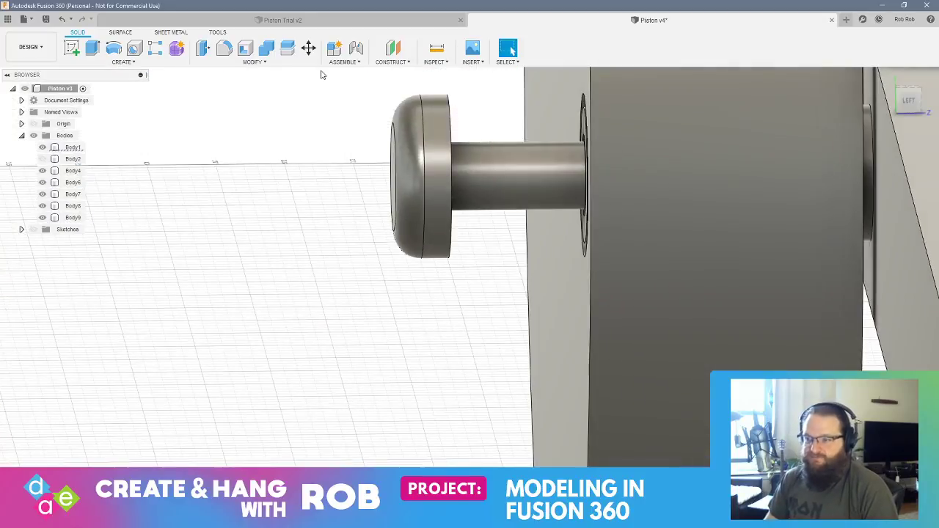
click(308, 50)
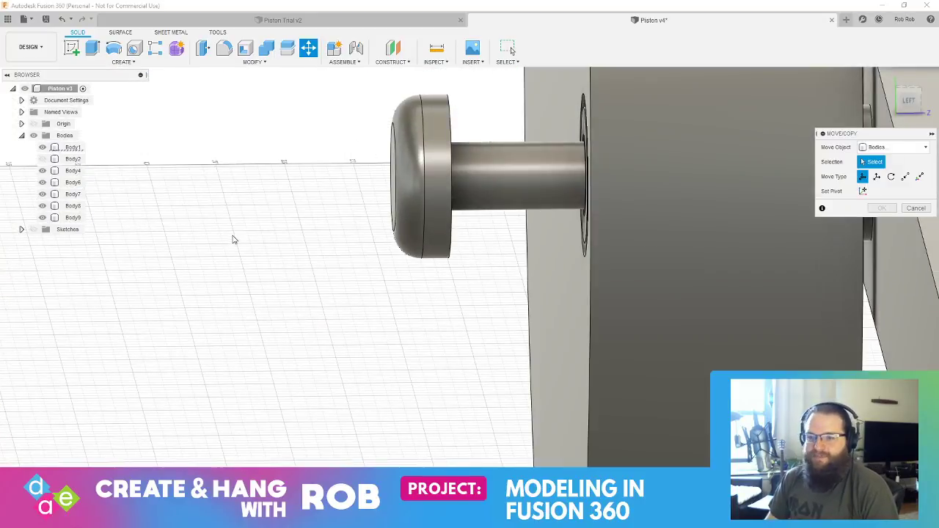
click(71, 218)
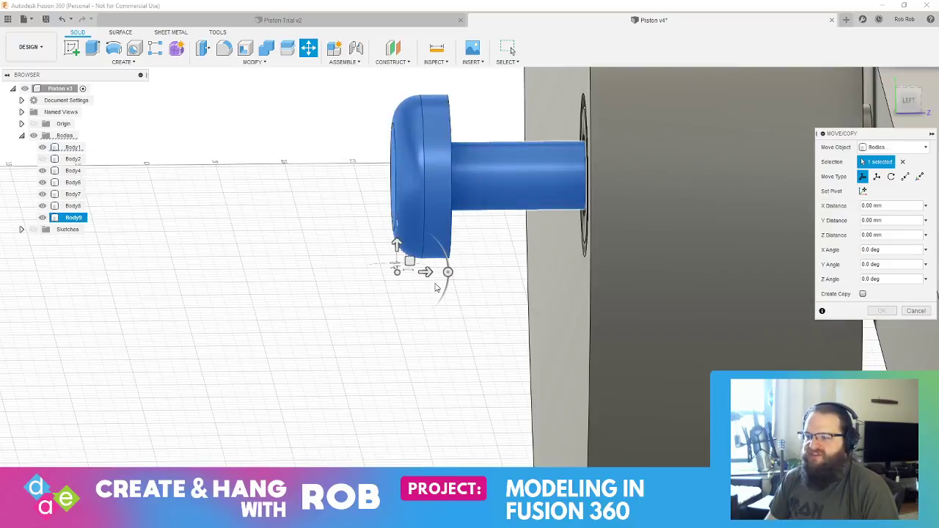
drag(426, 273, 561, 271)
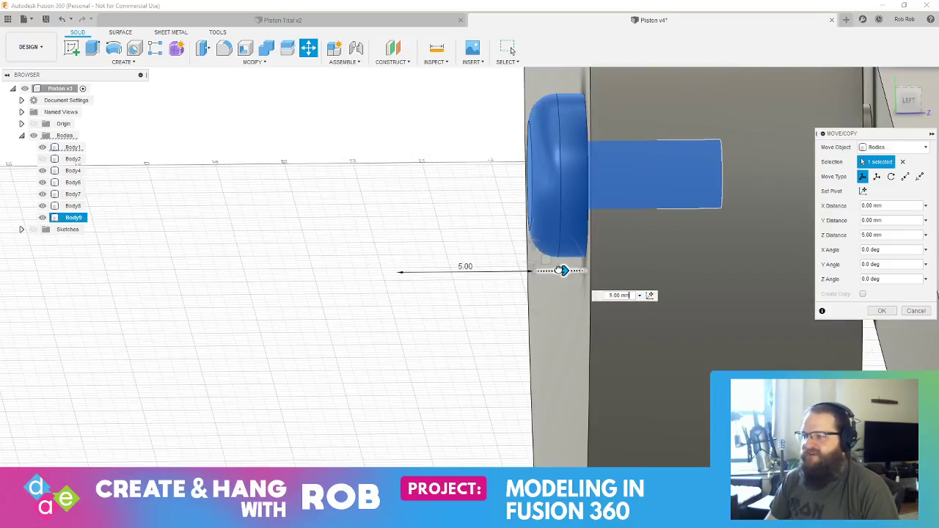
click(872, 314)
scroll(433, 314, up, 2)
scroll(433, 313, down, 7)
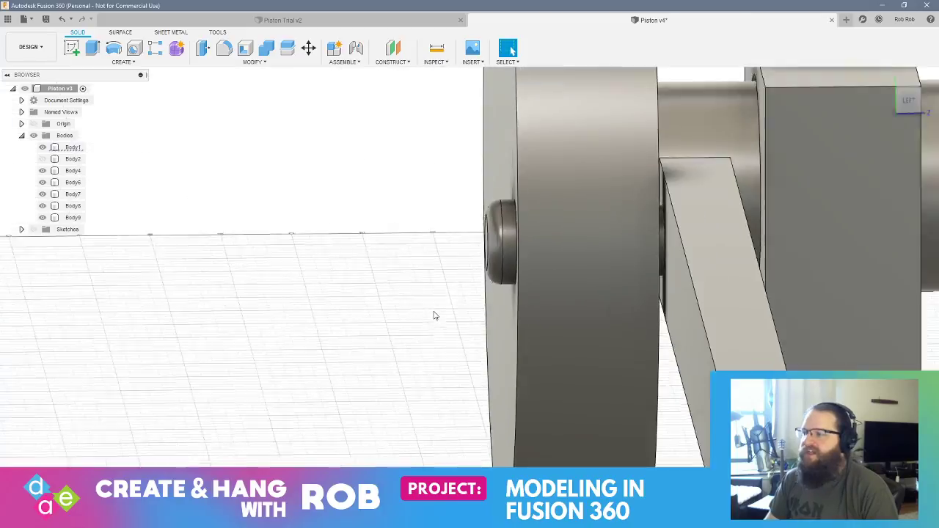
- Examine the assembled crank wheels, connecting rods and inserted pins from the front, above and both sides
shift+middle_drag(645, 315, 565, 349)
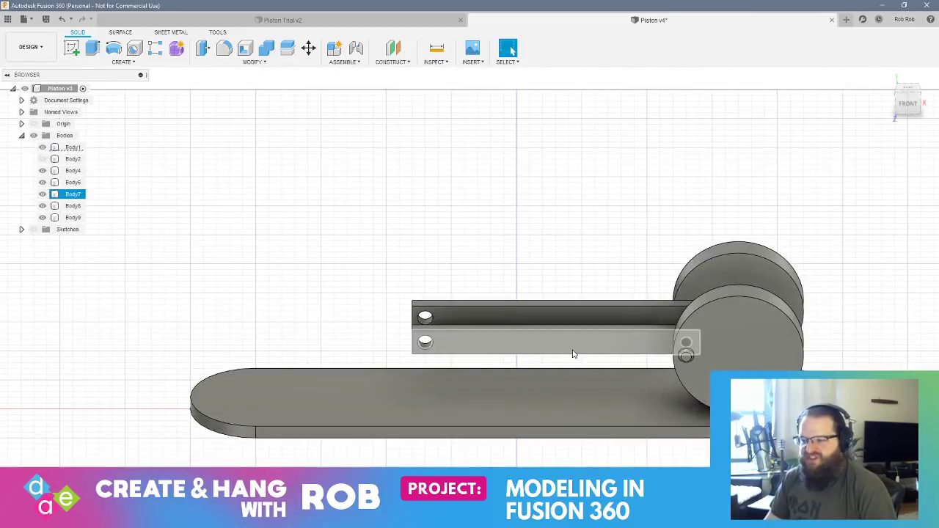
middle_drag(548, 327, 384, 296)
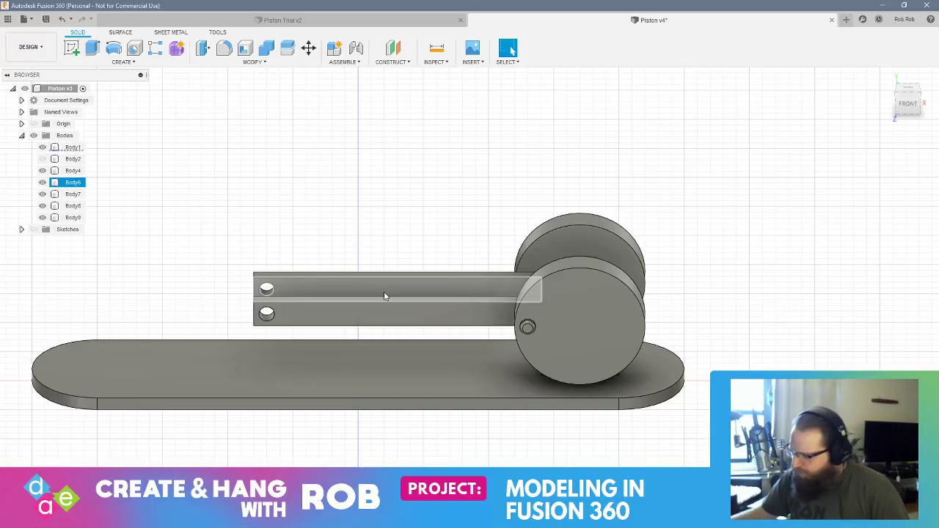
click(348, 173)
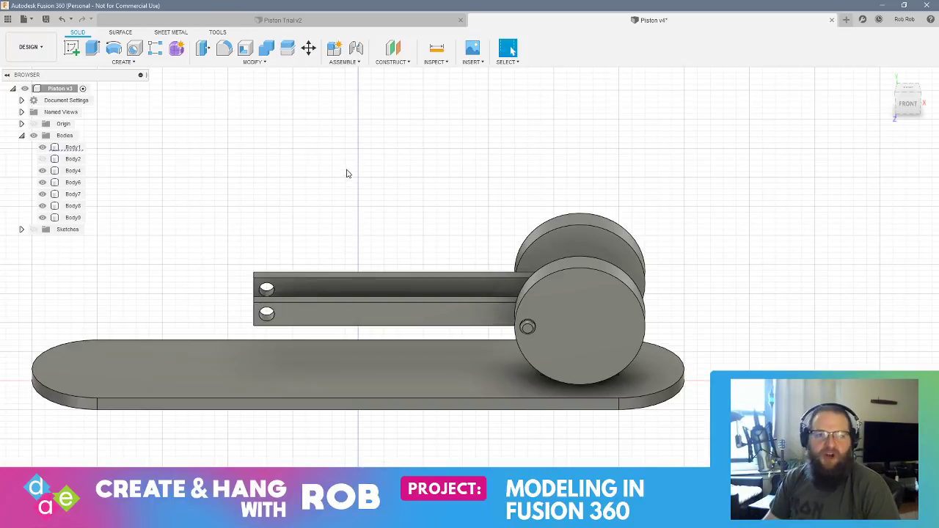
shift+middle_drag(383, 269, 400, 289)
scroll(510, 254, up, 6)
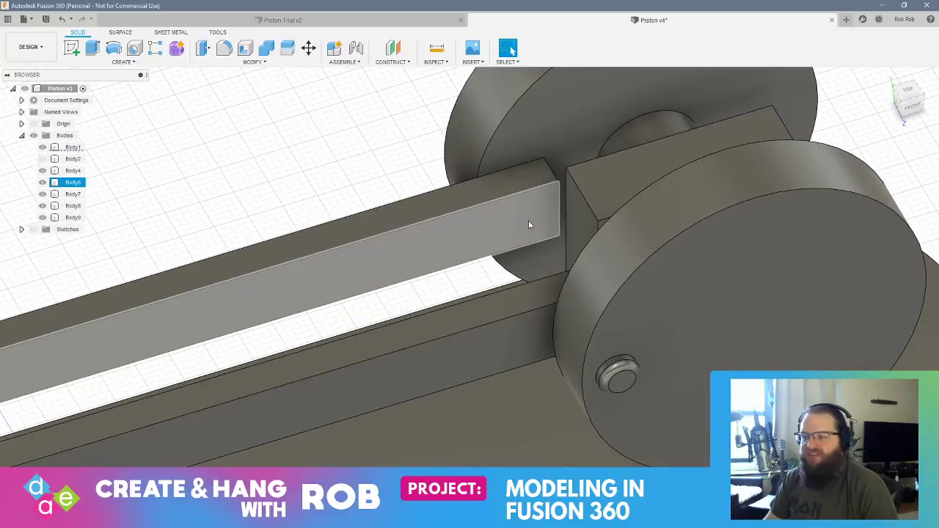
shift+middle_drag(528, 220, 572, 165)
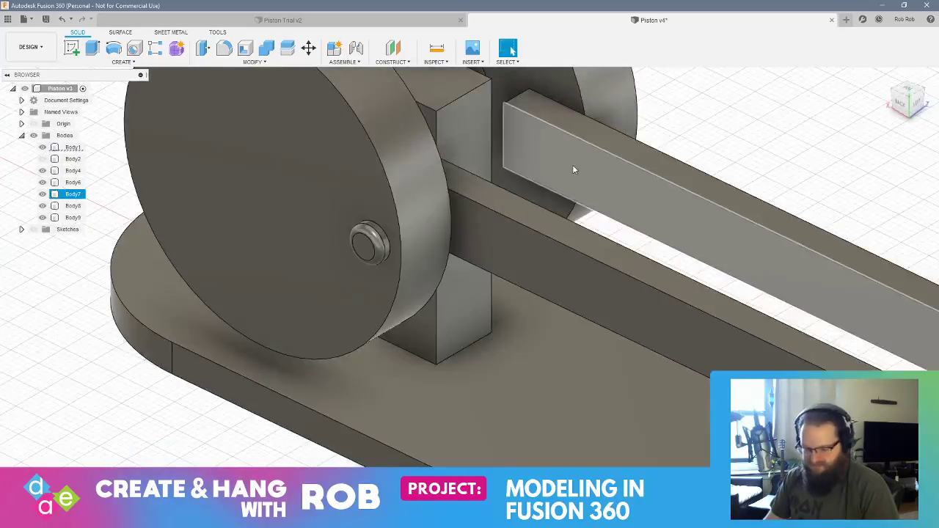
shift+middle_drag(428, 206, 700, 263)
shift+middle_drag(700, 263, 576, 269)
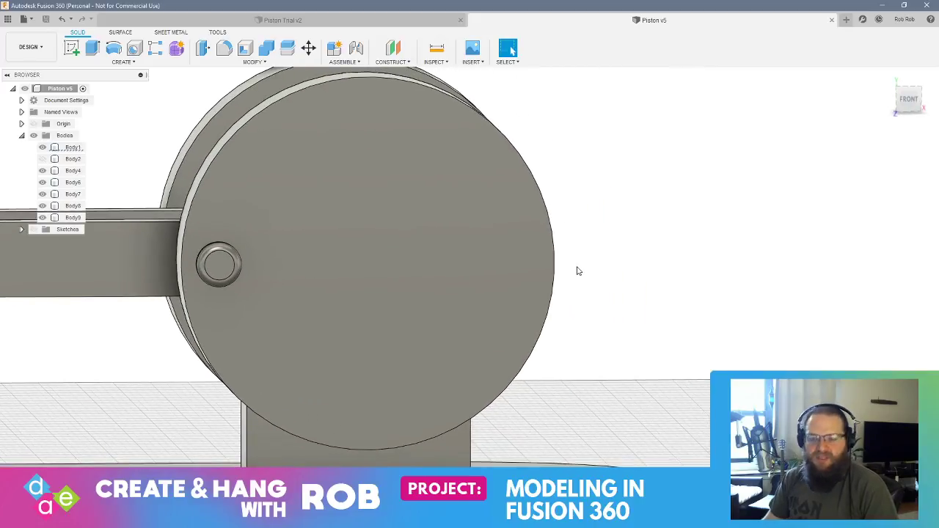
- Switch to Chrome and search Google for "tascam 4 track" in a new tab
key(alt+Tab)
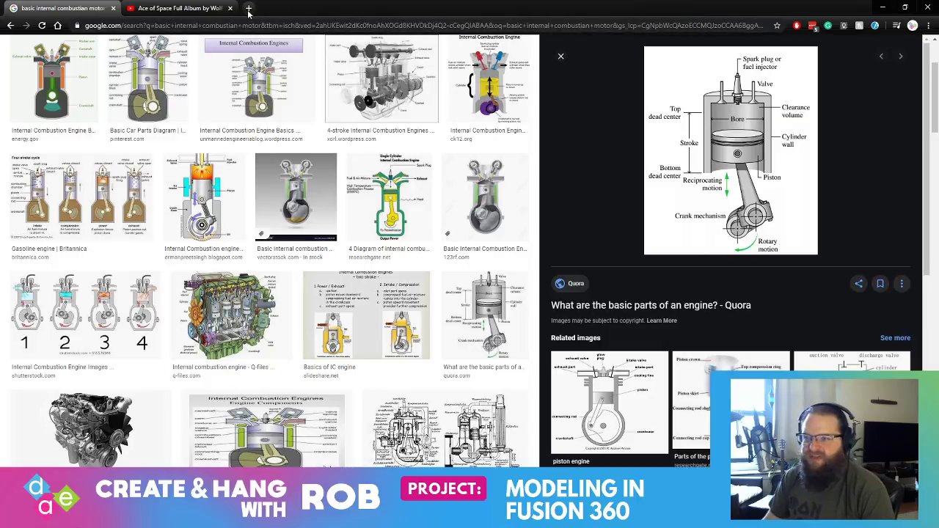
click(248, 10)
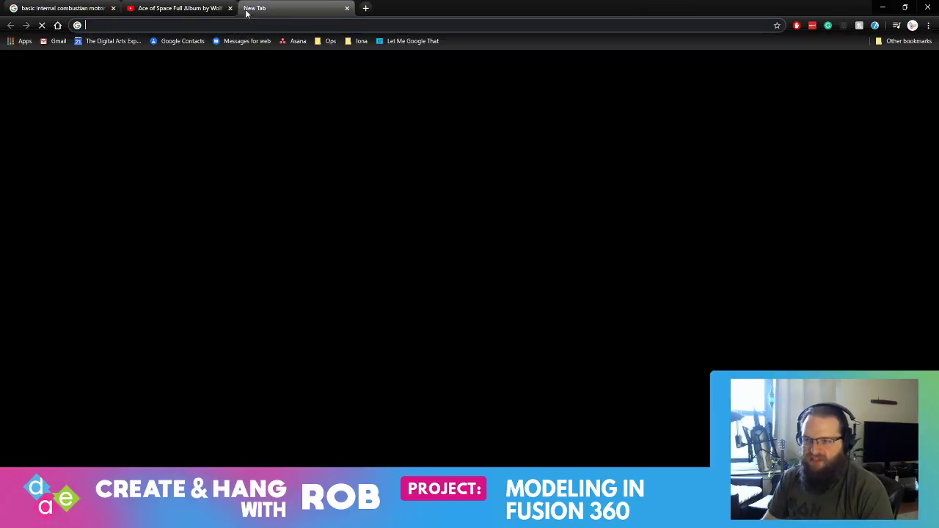
text(tascam )
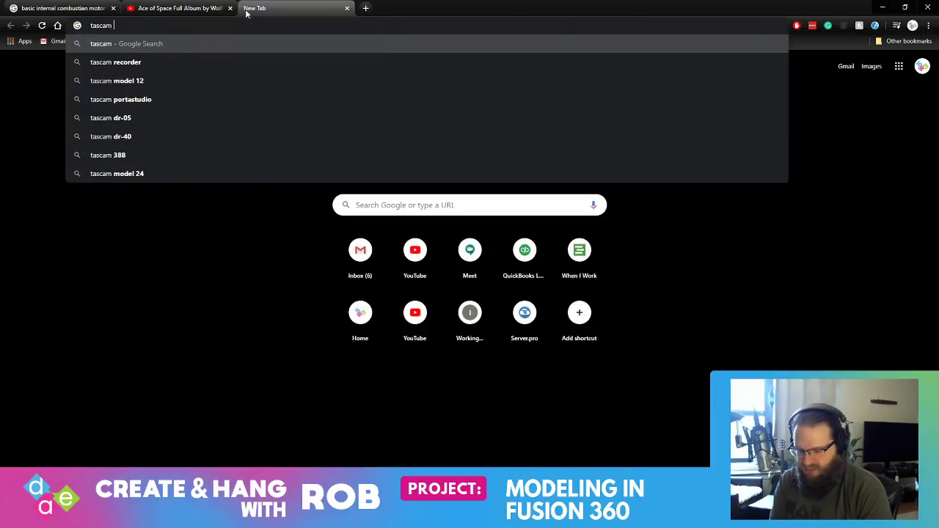
text(4 track)
key(Return)
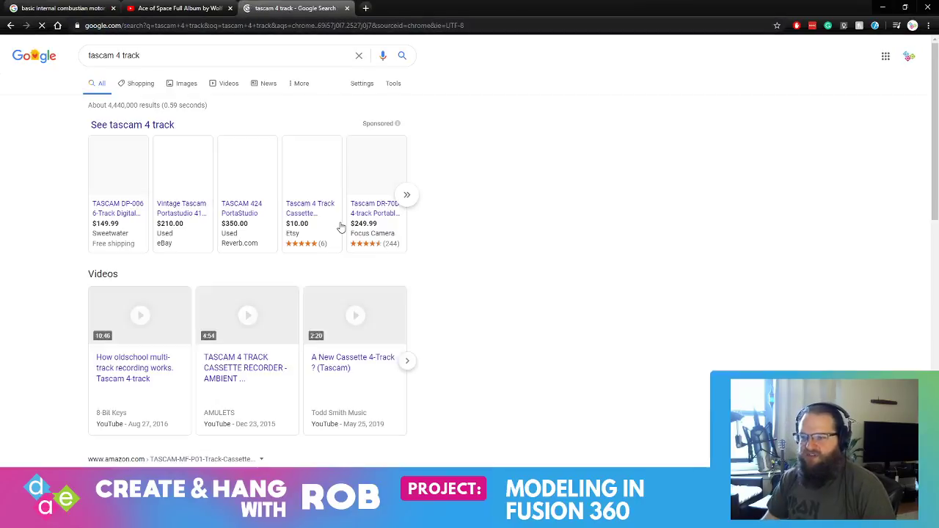
- Show the image results for the search and browse the pictures of recorders
click(179, 86)
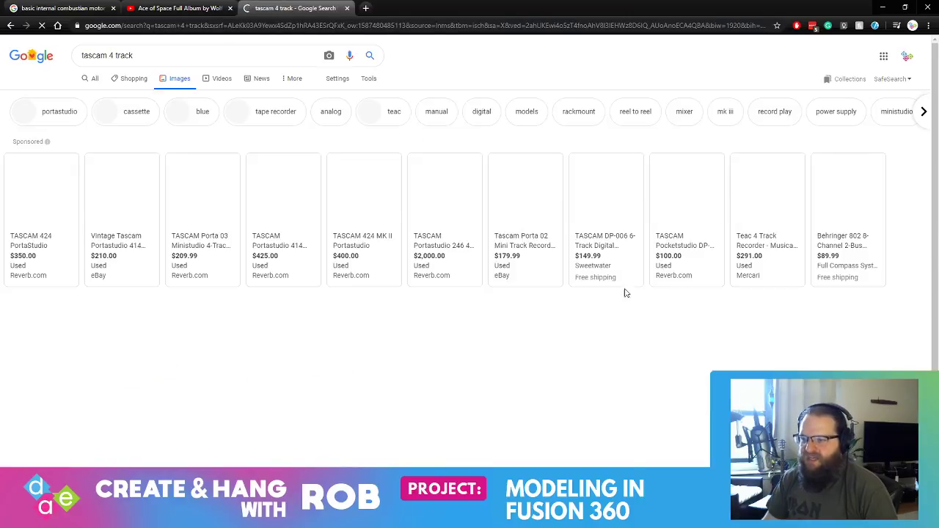
scroll(629, 268, down, 1)
scroll(646, 266, down, 1)
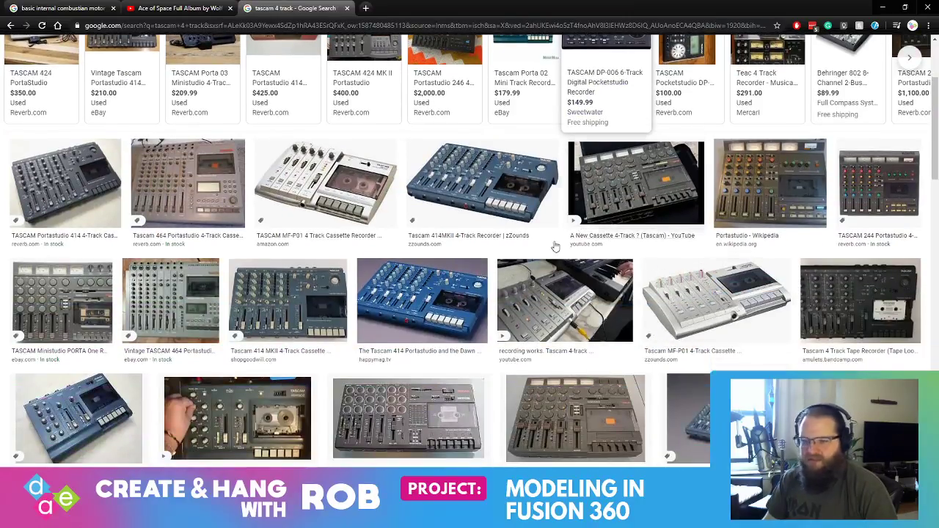
scroll(556, 248, down, 4)
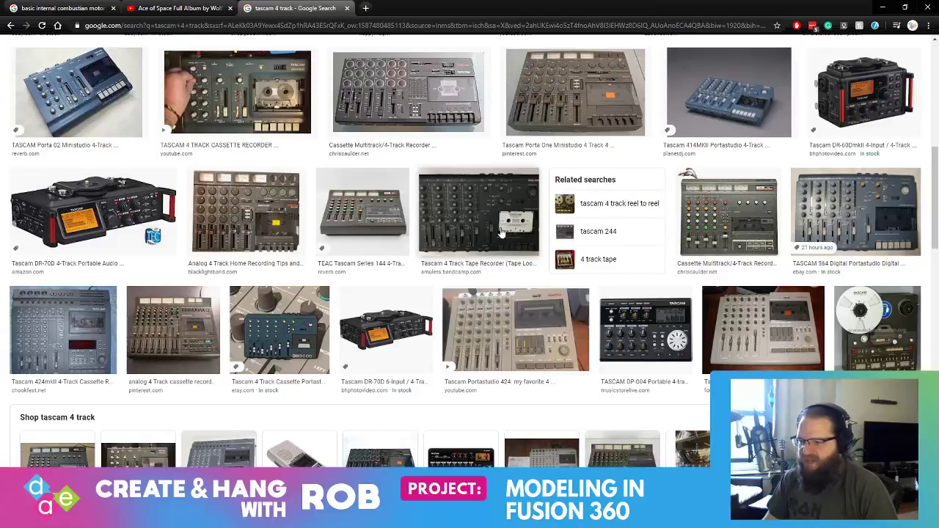
- Narrow the image results to the cassette category and look through the recorder pictures
scroll(257, 137, up, 8)
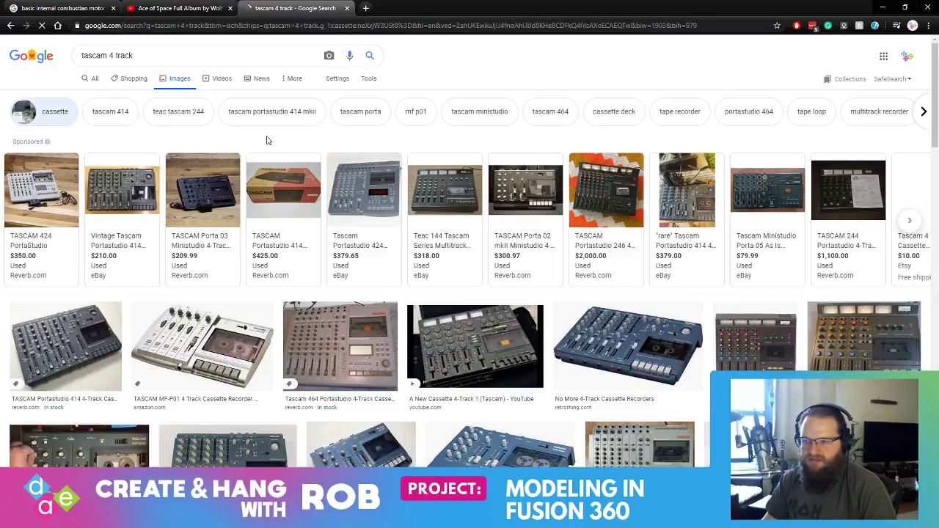
scroll(560, 351, down, 1)
scroll(555, 365, down, 2)
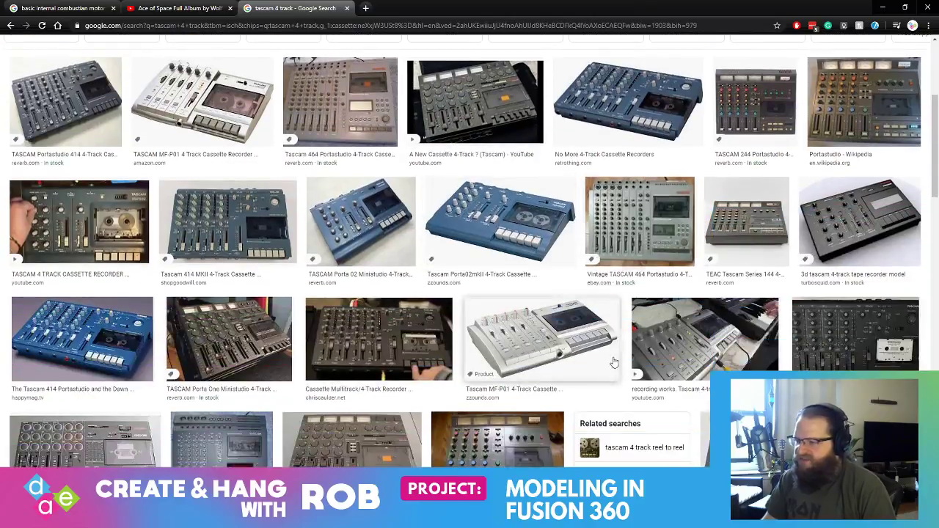
scroll(571, 391, down, 4)
scroll(603, 333, down, 2)
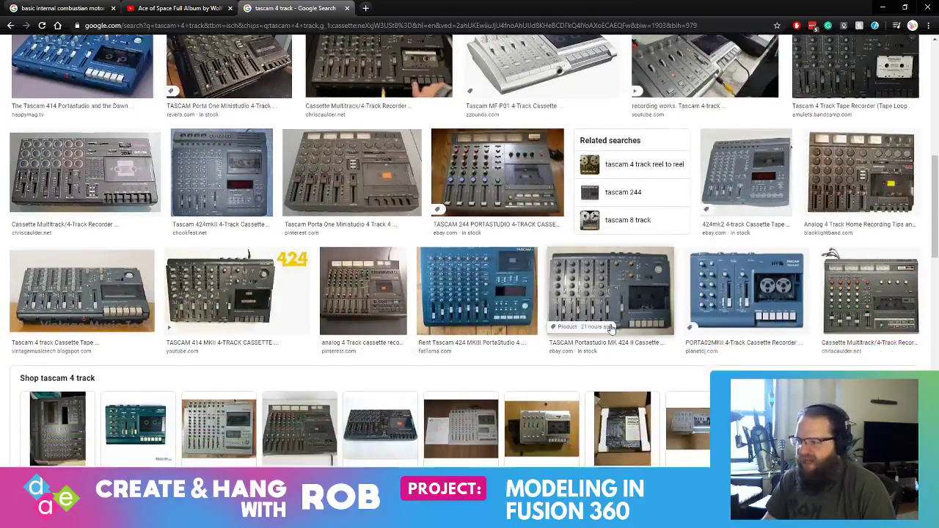
scroll(595, 334, up, 10)
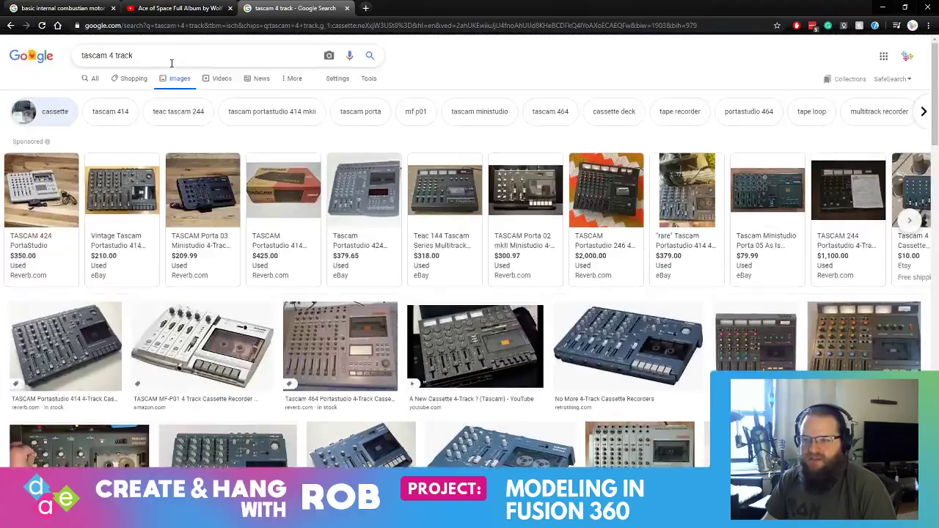
- Search images for "tascam portastudio 4 track cassette recorder" and browse the pictures
text(case)
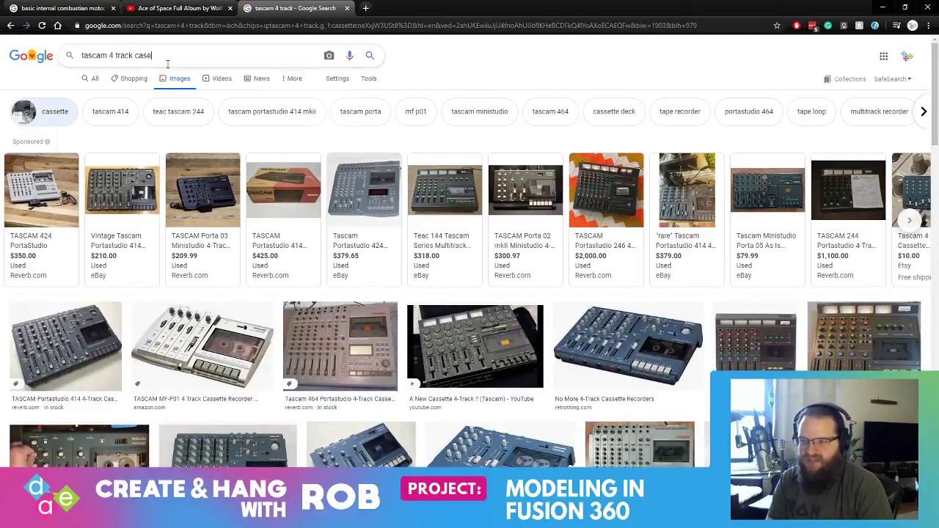
text(t)
key(BackSpace)
key(BackSpace)
text(s)
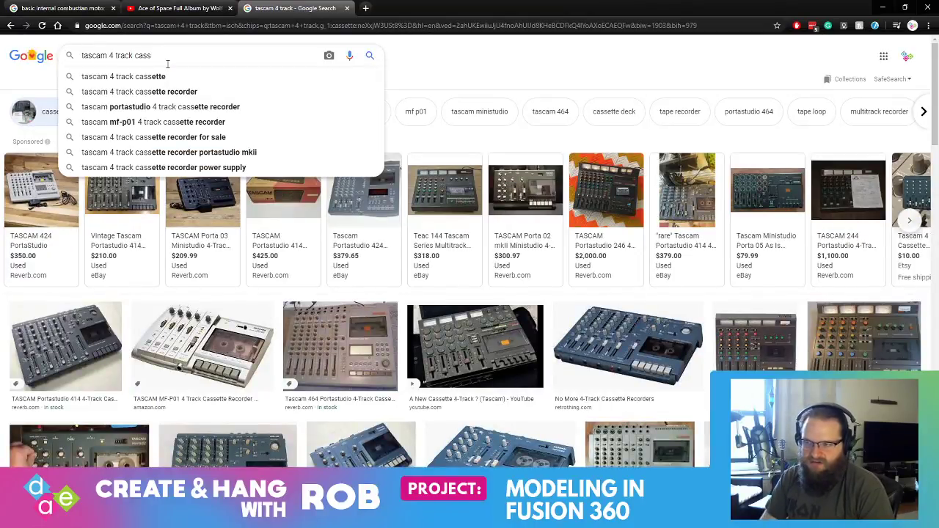
text(ette recorder)
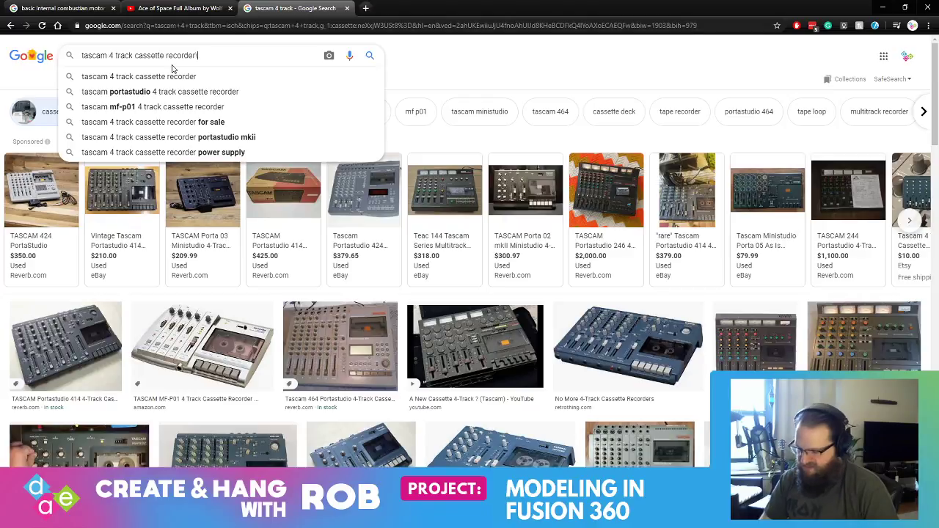
click(160, 92)
scroll(456, 296, down, 2)
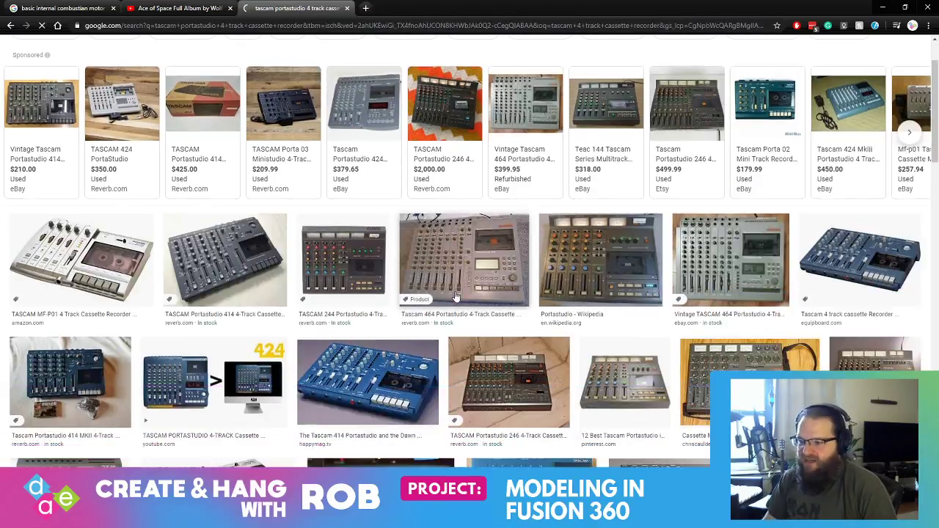
scroll(475, 313, down, 4)
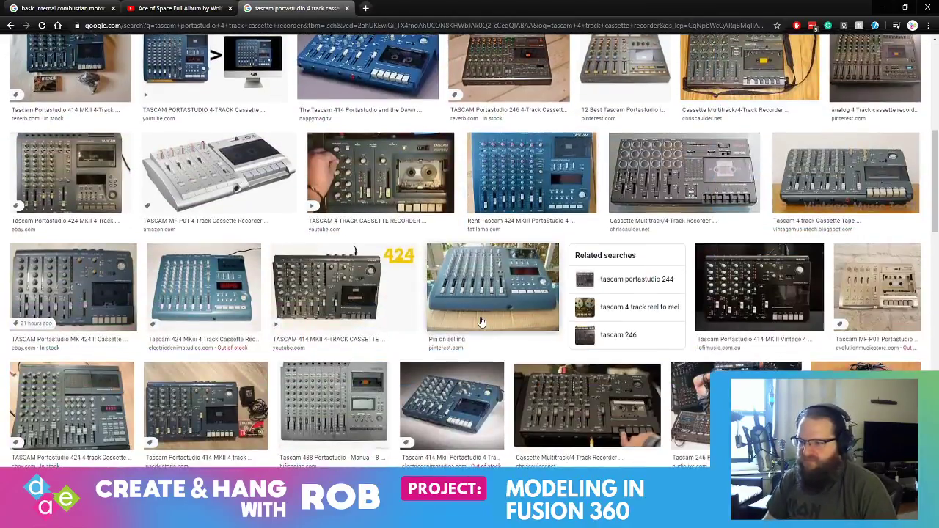
- Look further through the image results for Portastudio recorders and return to the start of the results
scroll(481, 321, down, 10)
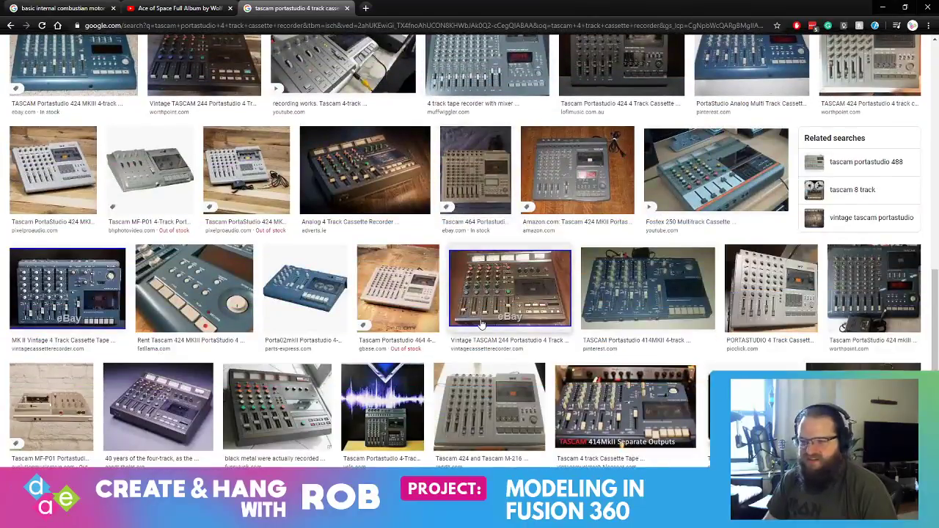
scroll(481, 323, down, 1)
scroll(458, 325, down, 2)
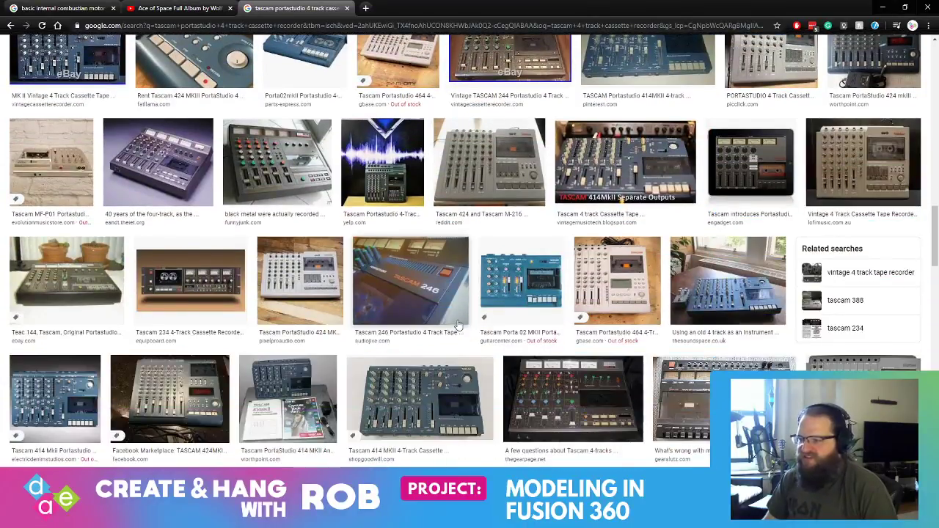
scroll(500, 331, down, 5)
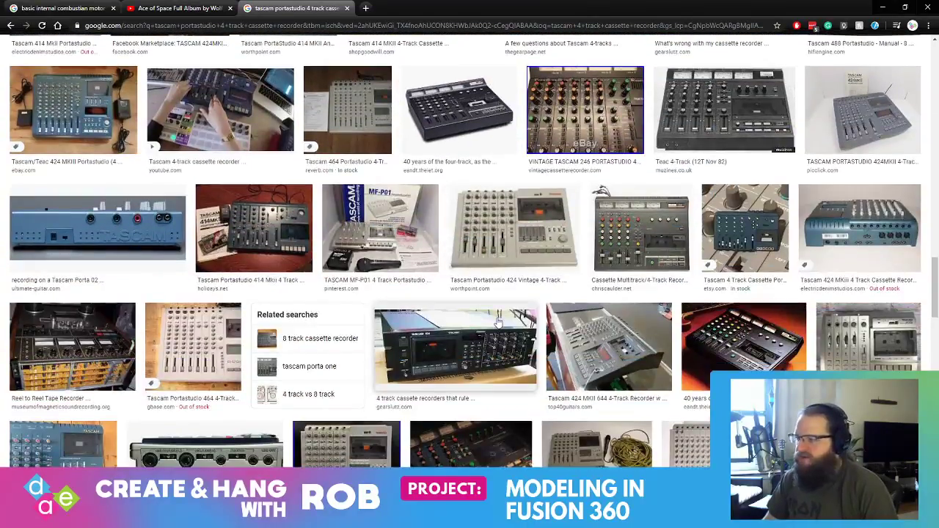
scroll(498, 322, down, 1)
scroll(497, 323, down, 2)
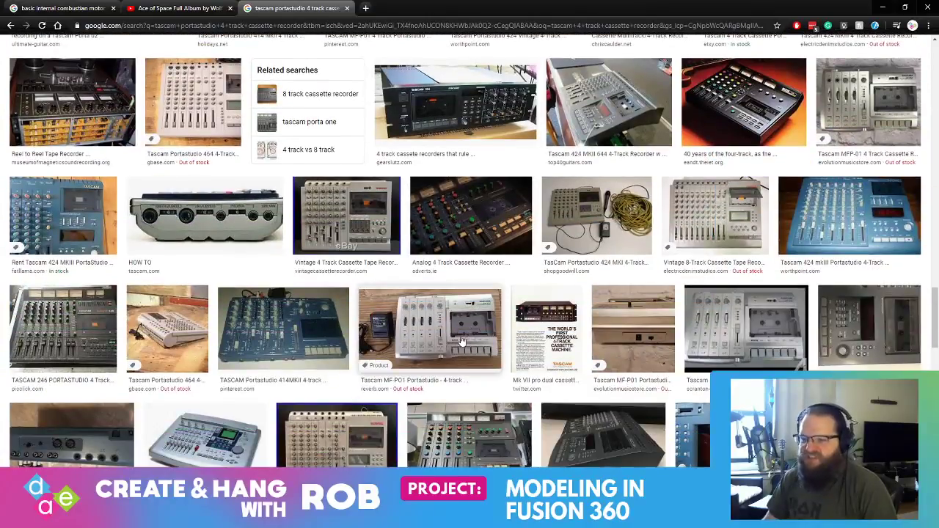
scroll(420, 332, down, 4)
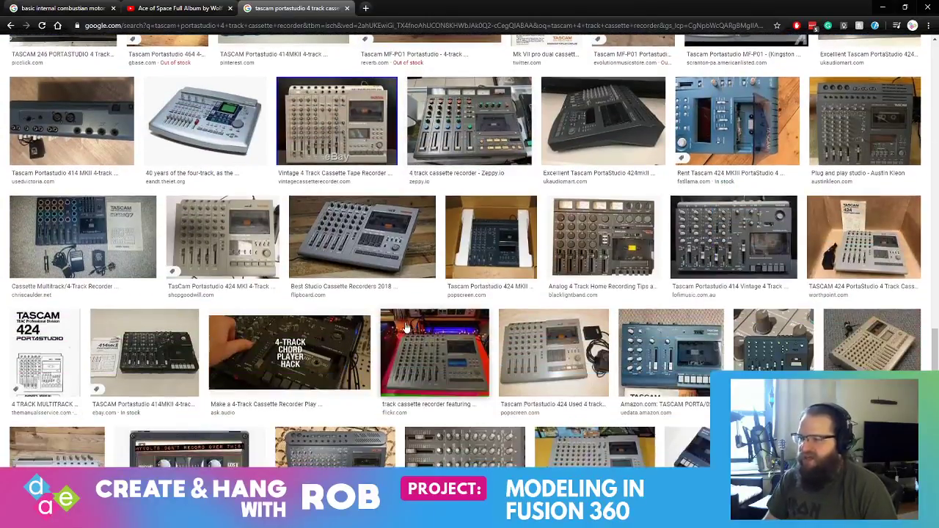
scroll(370, 323, down, 3)
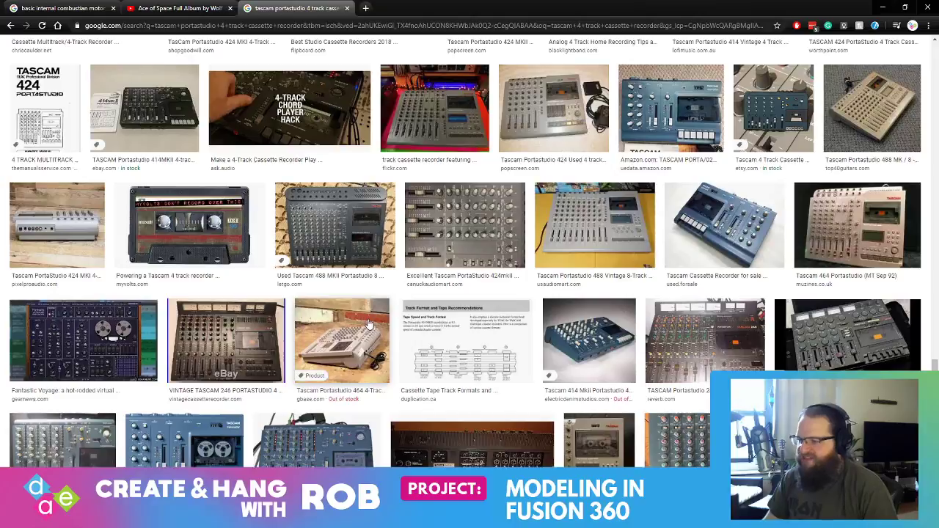
scroll(369, 323, down, 3)
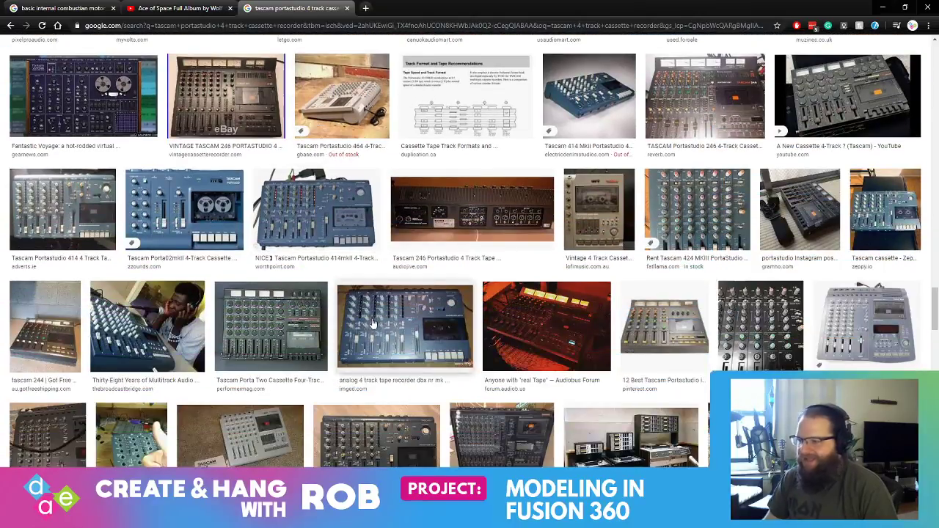
scroll(370, 327, down, 3)
scroll(365, 327, down, 3)
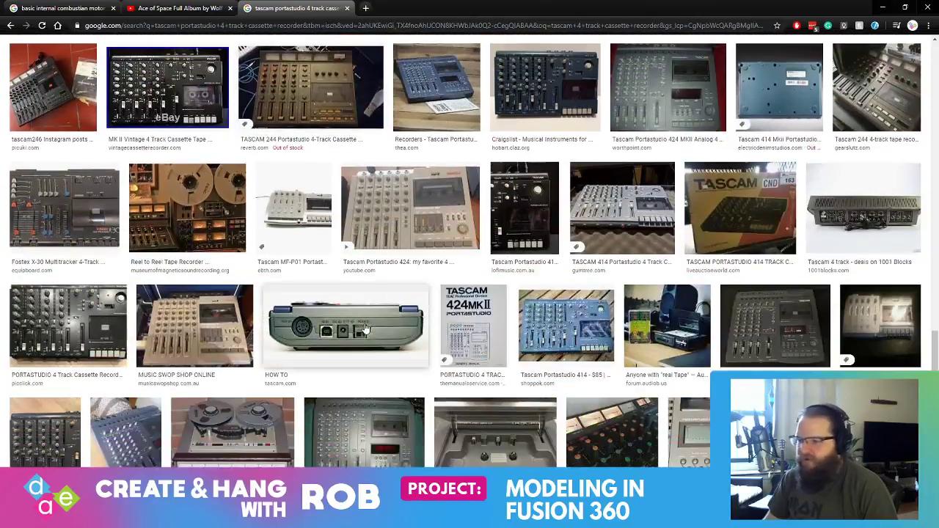
scroll(371, 329, down, 15)
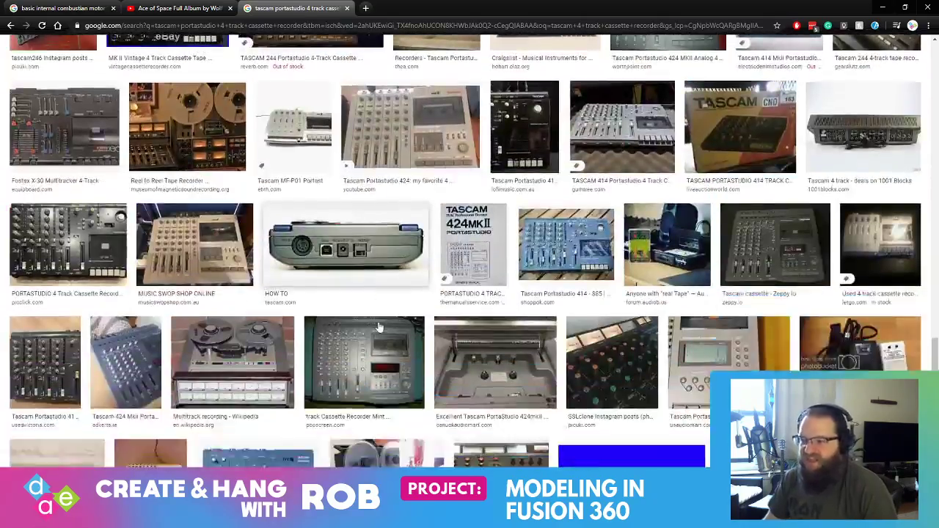
scroll(381, 321, up, 15)
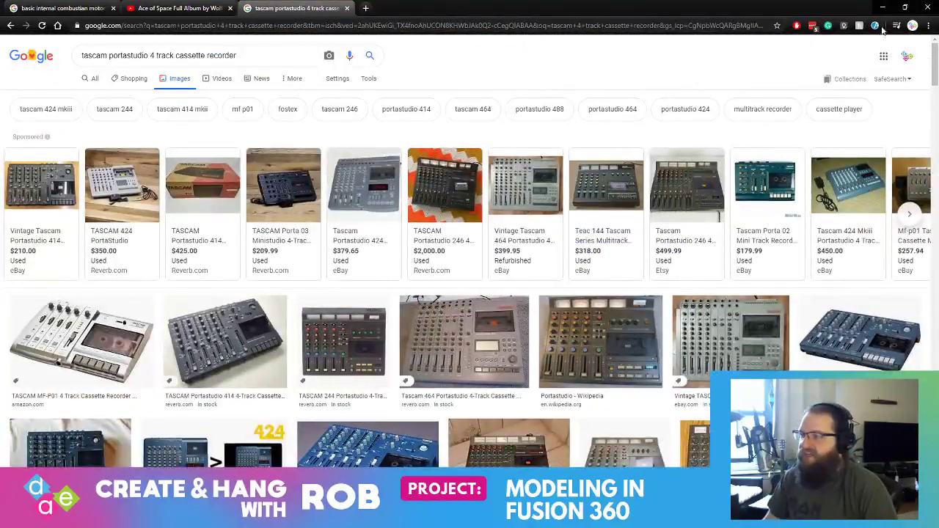
- Switch back to Fusion 360 and inspect the crank wheels, rods and base of the piston model
click(882, 7)
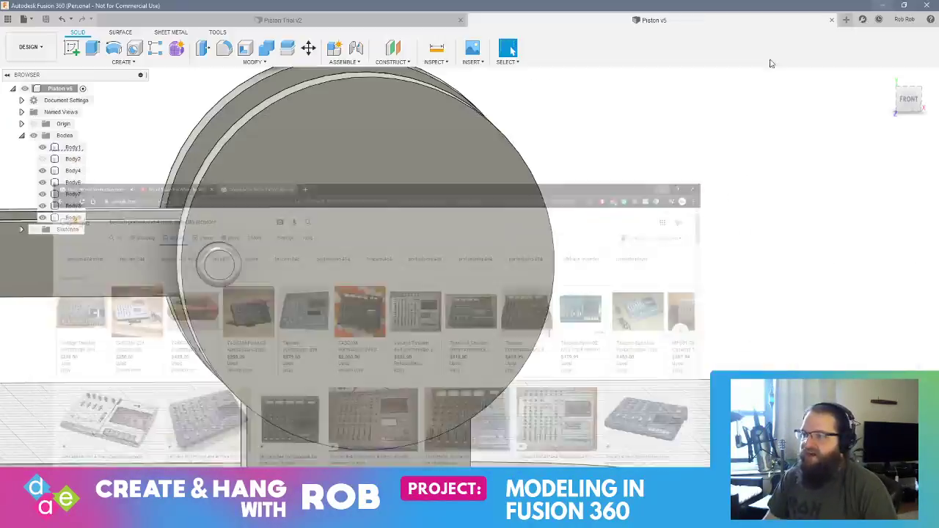
middle_drag(339, 279, 533, 266)
scroll(531, 266, up, 2)
scroll(530, 273, down, 6)
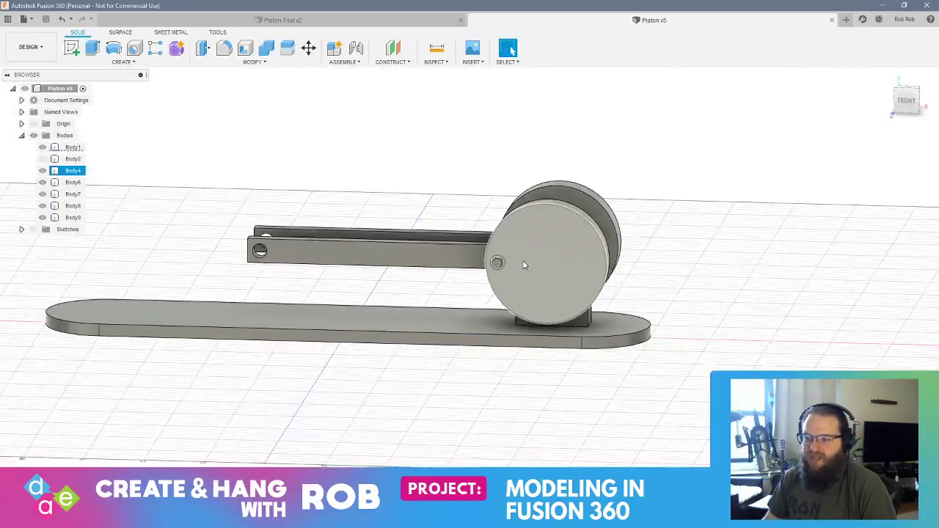
shift+middle_drag(440, 253, 707, 269)
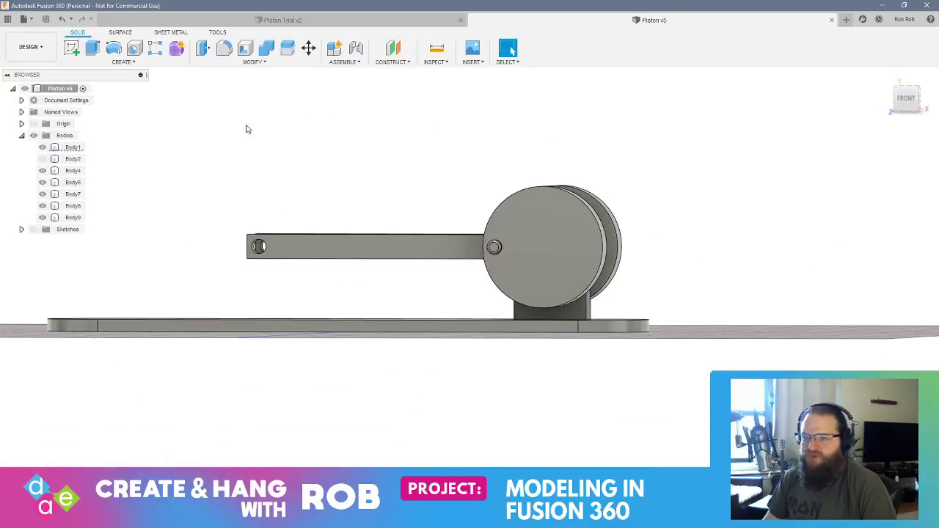
- Sketch a small circle on the front crank wheel's outer face, opposite the rod pin, and finish the sketch
click(72, 56)
click(560, 250)
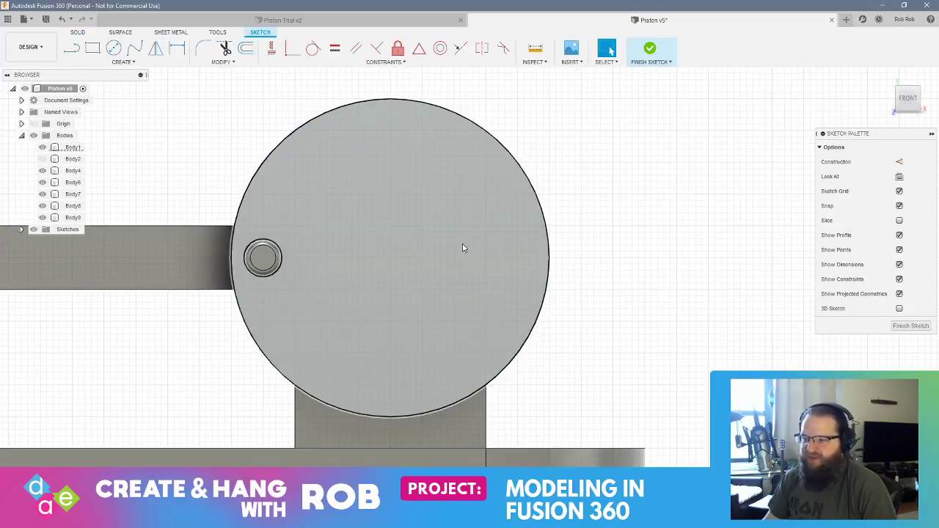
scroll(396, 213, up, 2)
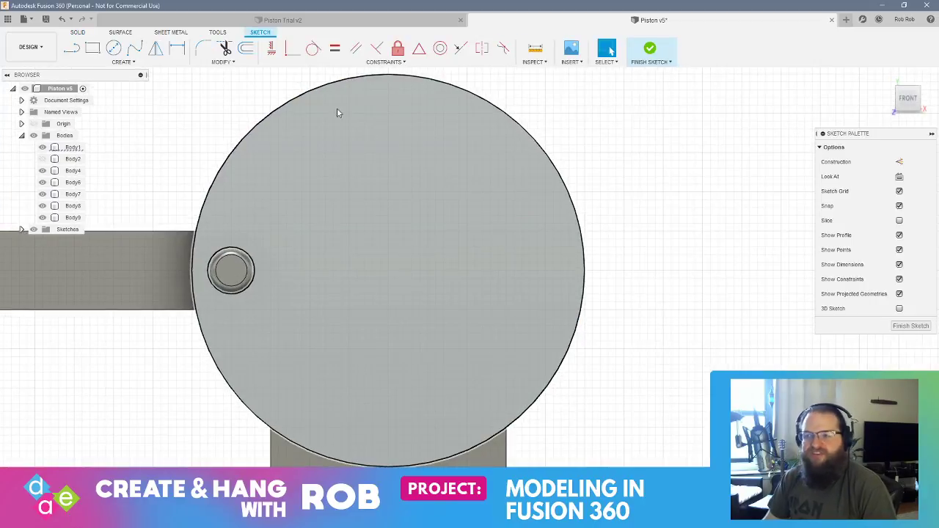
key(c)
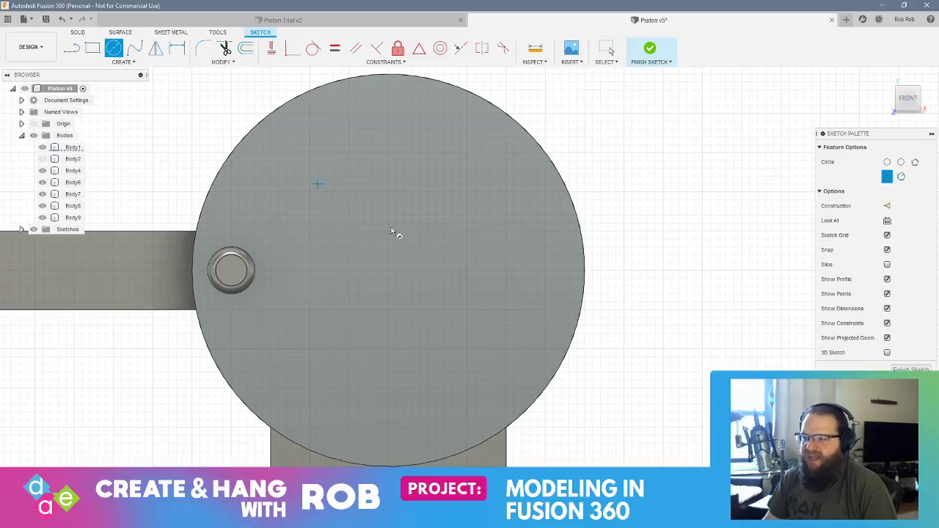
click(505, 271)
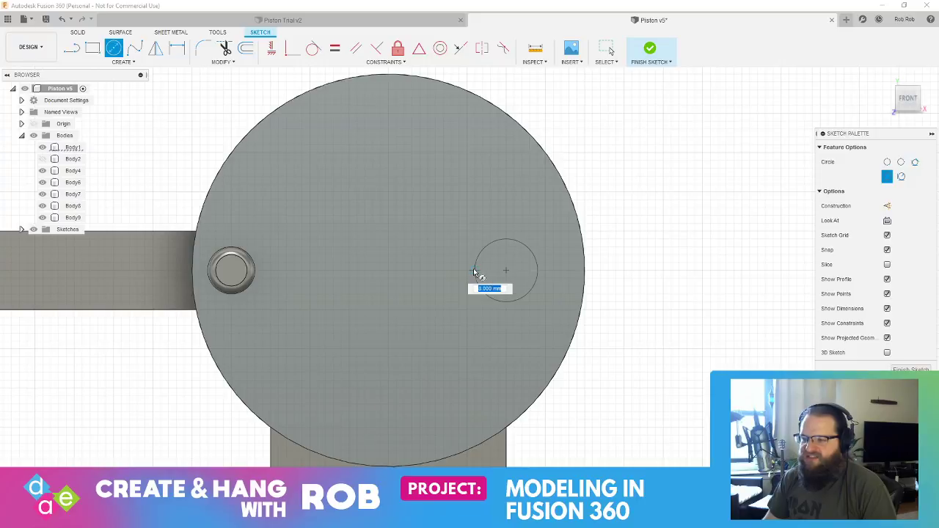
click(470, 272)
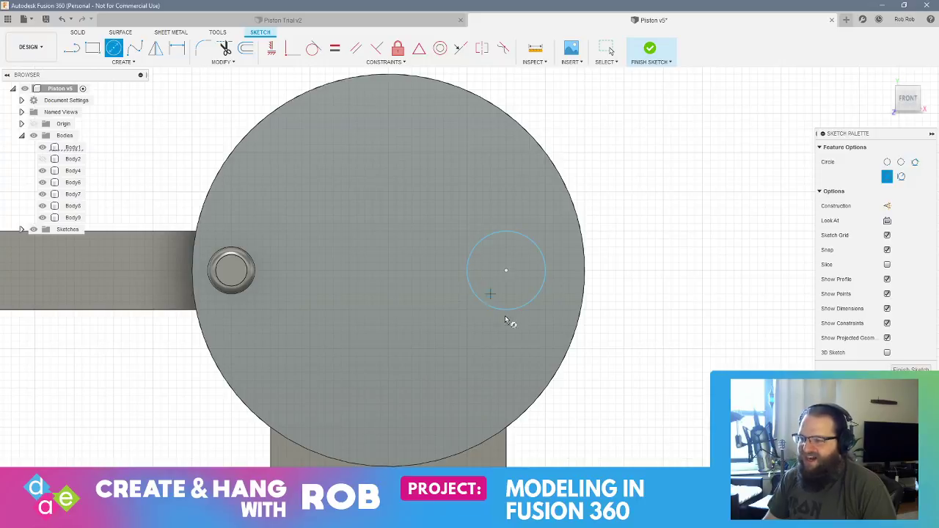
mouse_move(518, 311)
shift+middle_down()
mouse_move(529, 296)
mouse_move(541, 308)
shift+middle_up()
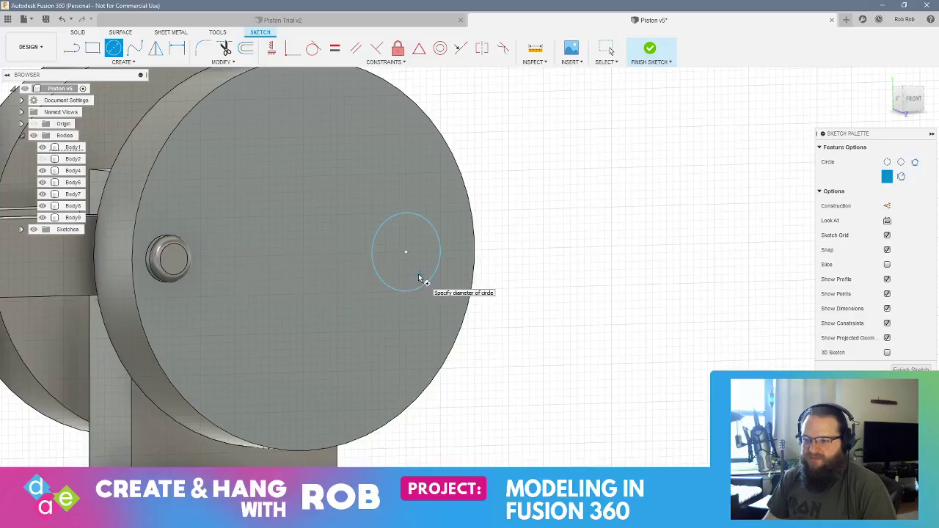
click(419, 277)
key(Escape)
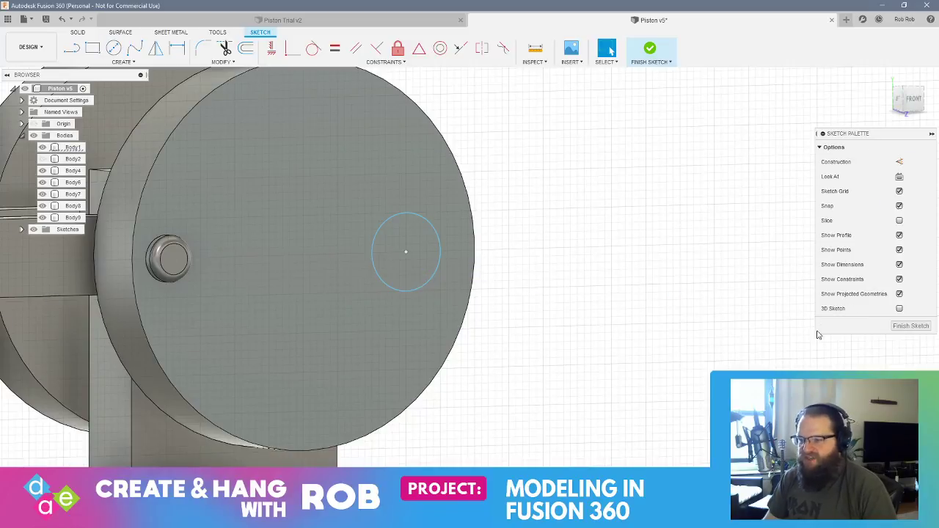
click(914, 329)
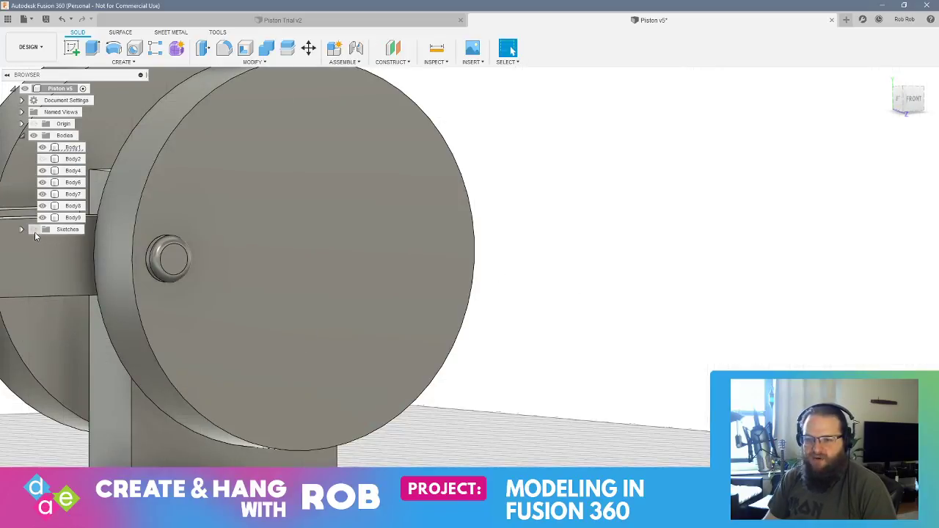
- Show the sketches and extrude the small circle 2 mm outward from the front crank wheel
click(34, 231)
click(421, 269)
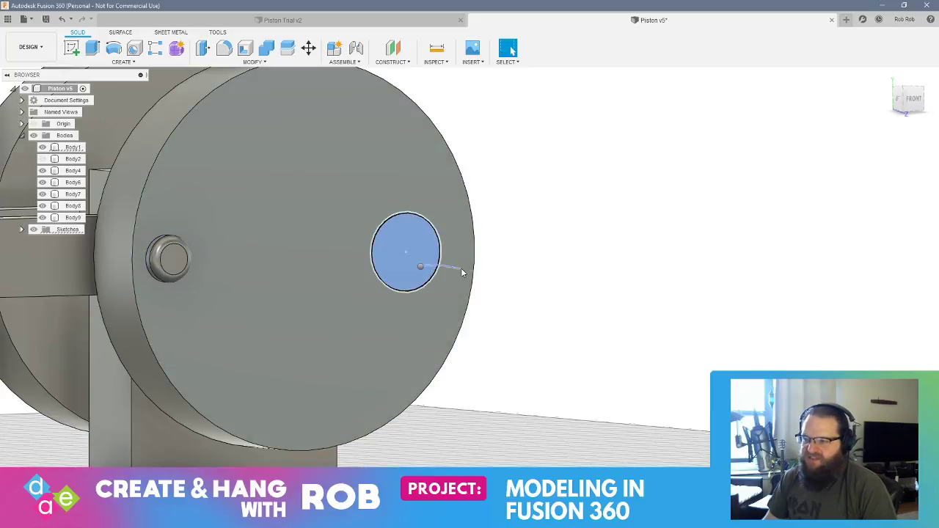
right_drag(462, 273, 474, 227)
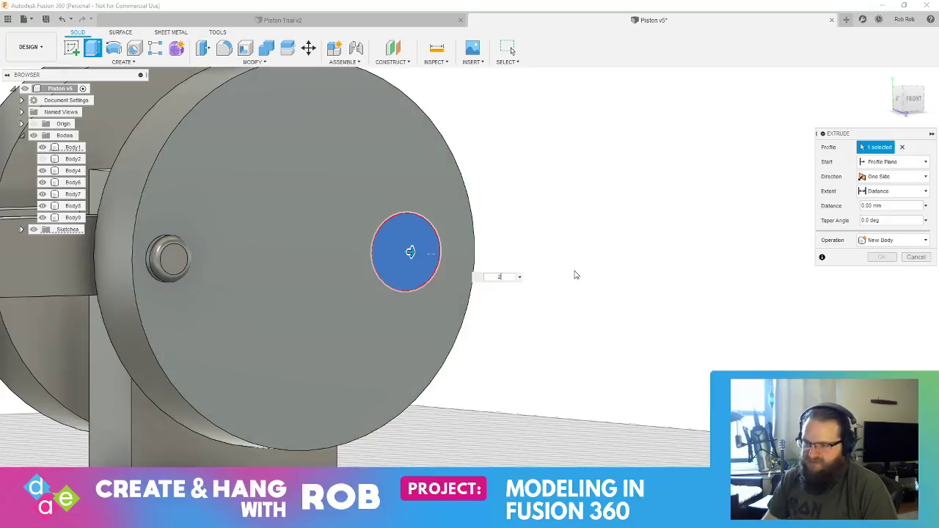
key(Return)
shift+middle_drag(513, 274, 481, 272)
- Start a sketch on the new boss's end face and draw a concentric circle with a 20 mm diameter
click(71, 48)
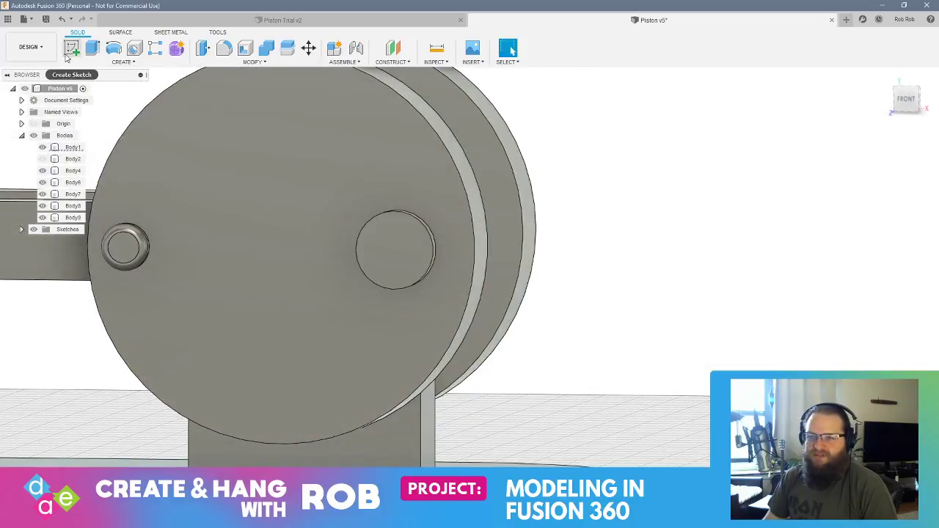
click(409, 254)
click(431, 265)
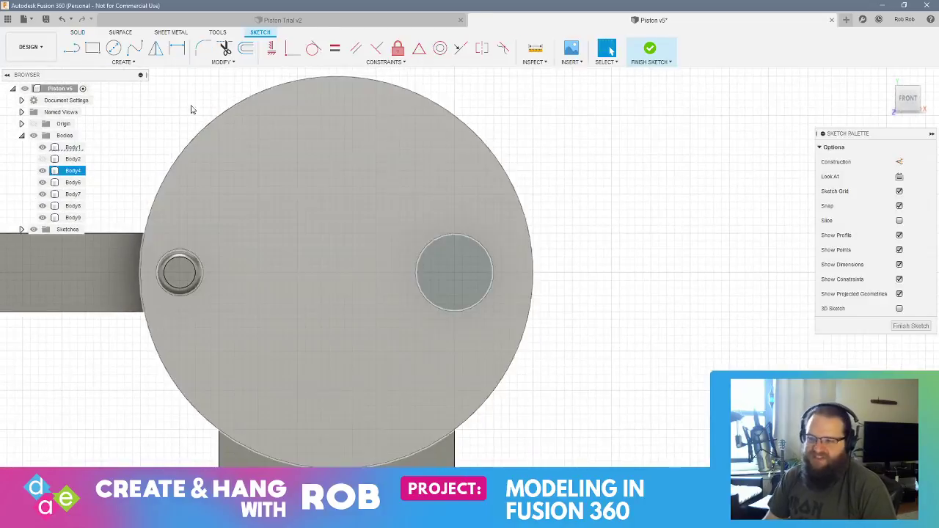
key(c)
click(455, 273)
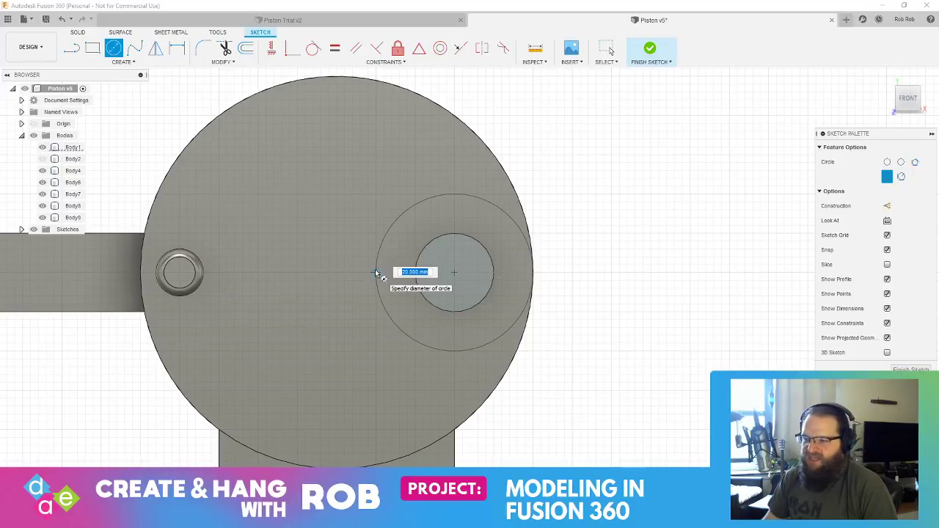
key(Tab)
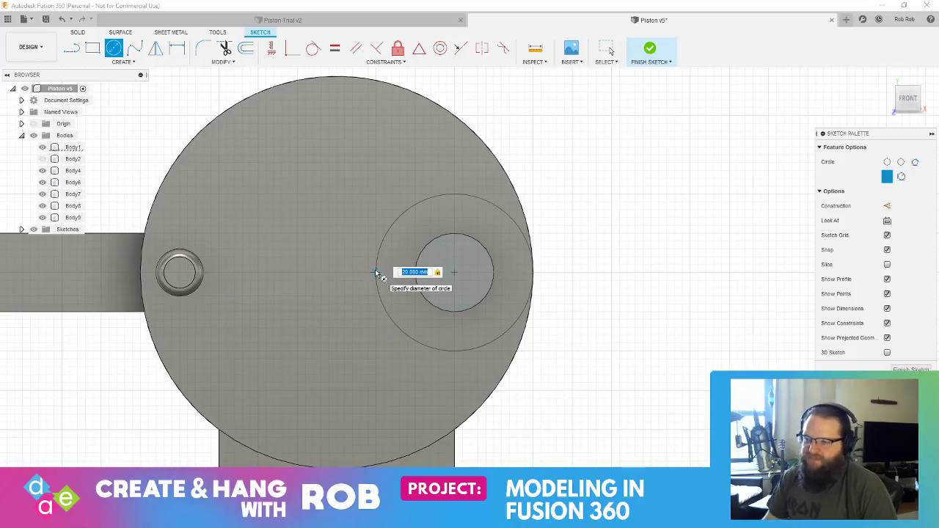
key(Return)
key(Escape)
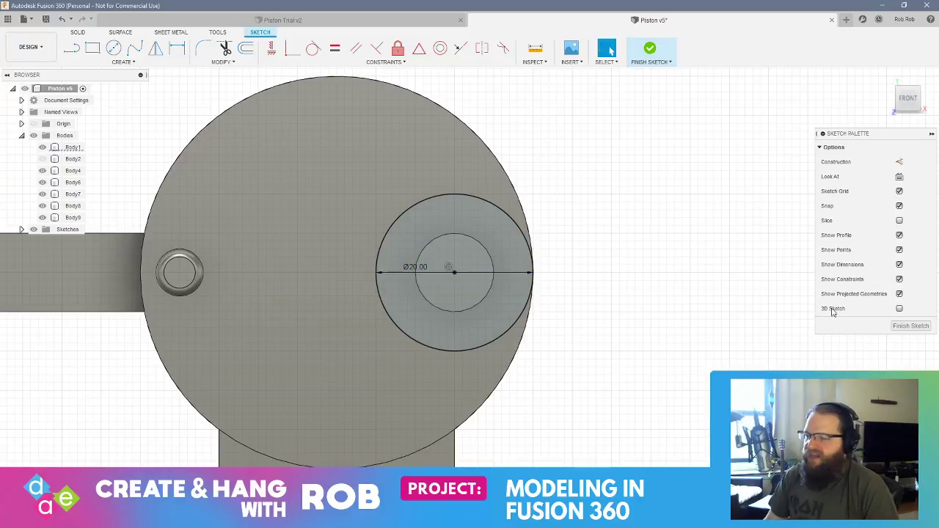
- Extrude the 20 mm circle's ring and inner profile together by 5 mm, joined to the boss
click(466, 318)
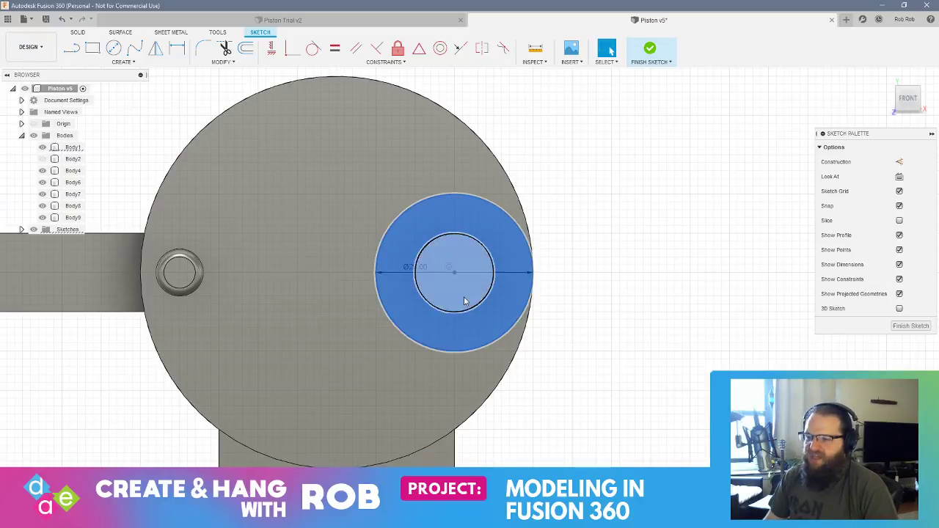
right_click(484, 327)
click(517, 317)
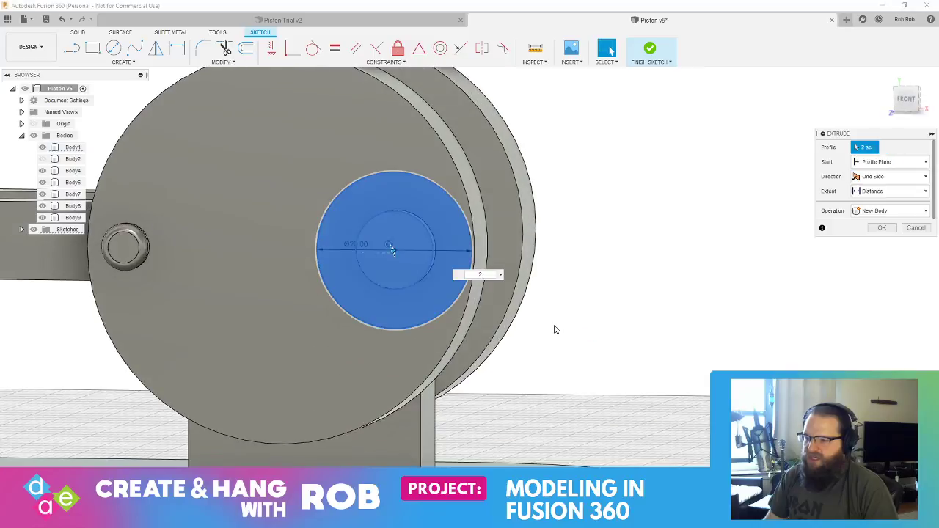
text(5)
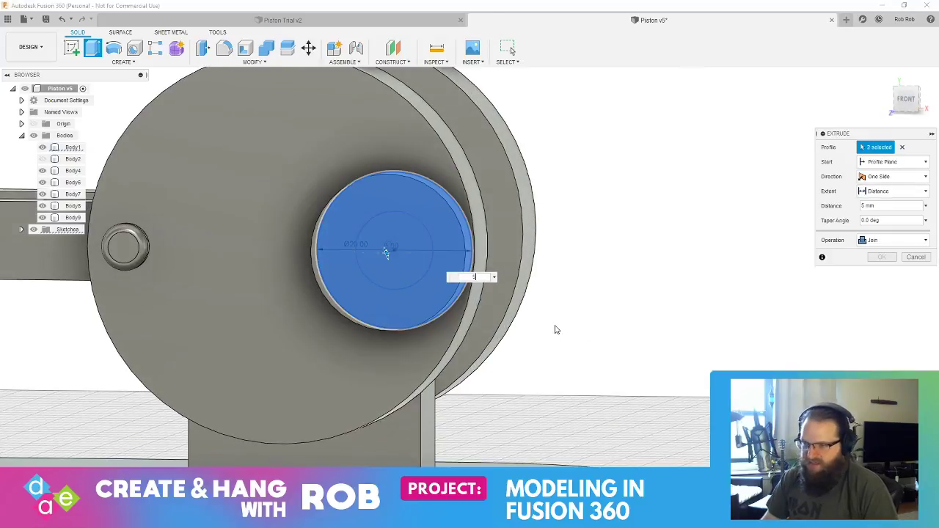
key(Return)
shift+middle_drag(556, 329, 512, 324)
- Undo both extrusions and the 20 mm circle sketch on the front crank wheel
key(ctrl+z)
key(ctrl+z)
key(ctrl+z)
key(ctrl+z)
key(ctrl+z)
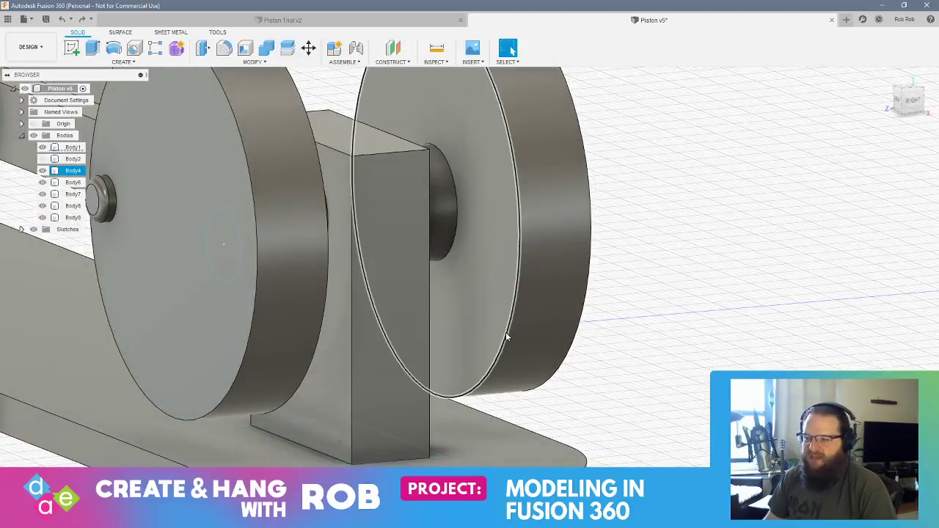
- Save the piston design with the version description "User Saved"
key(ctrl+s)
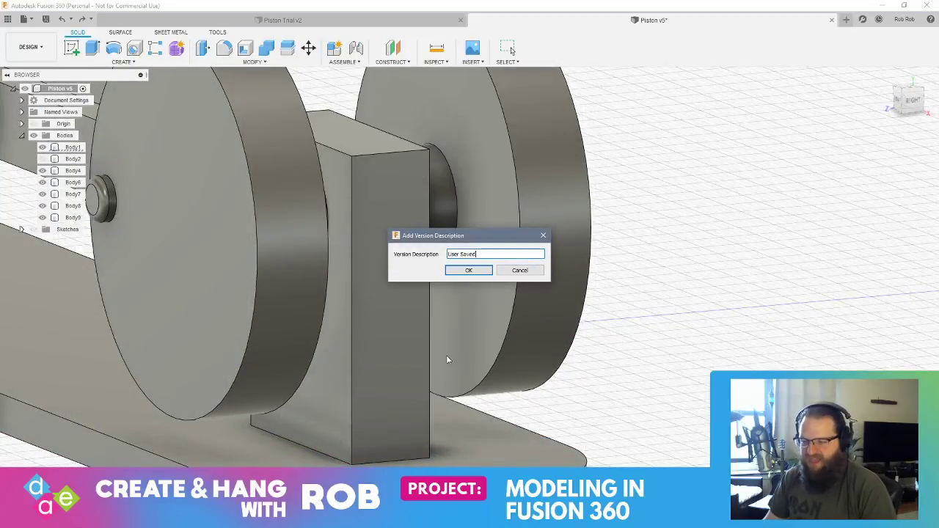
click(476, 273)
scroll(312, 401, up, 3)
scroll(317, 396, down, 8)
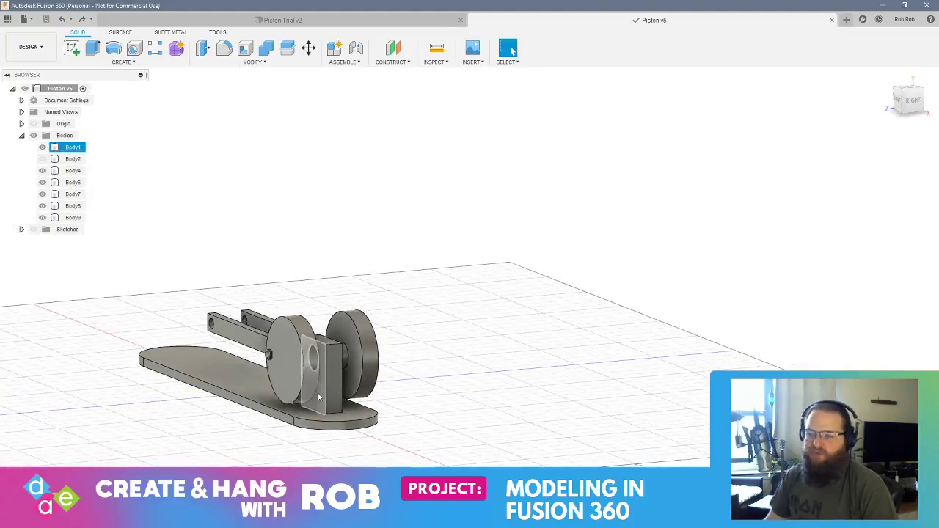
shift+middle_drag(317, 396, 470, 274)
scroll(281, 369, up, 3)
scroll(396, 363, down, 2)
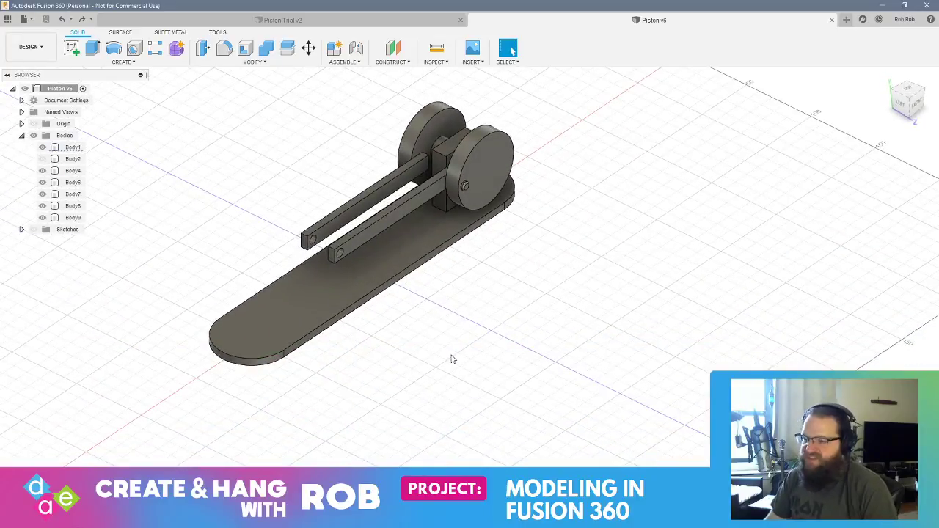
shift+middle_drag(420, 319, 407, 330)
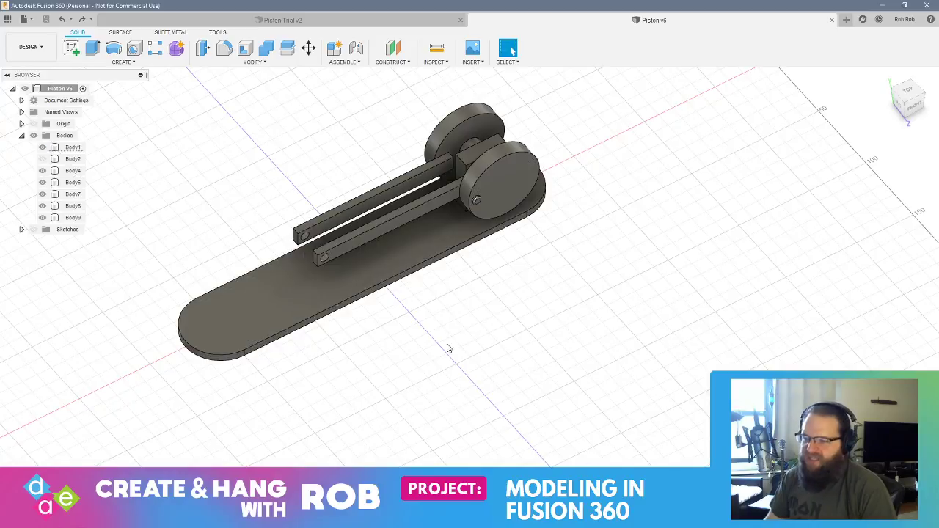
shift+middle_drag(447, 348, 531, 240)
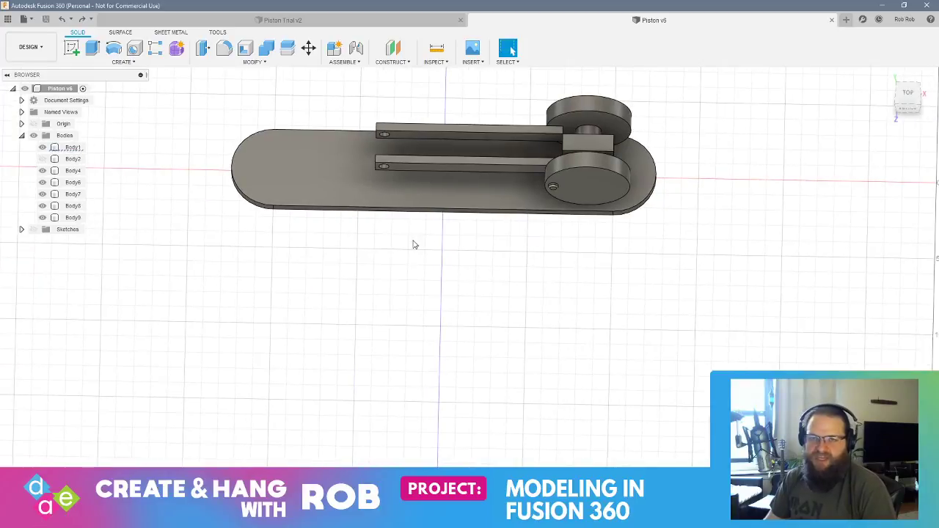
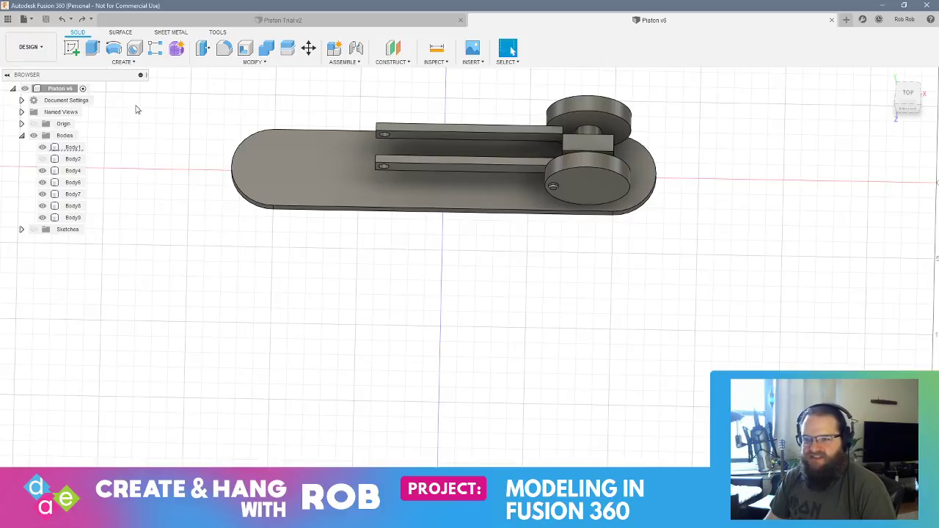
click(71, 48)
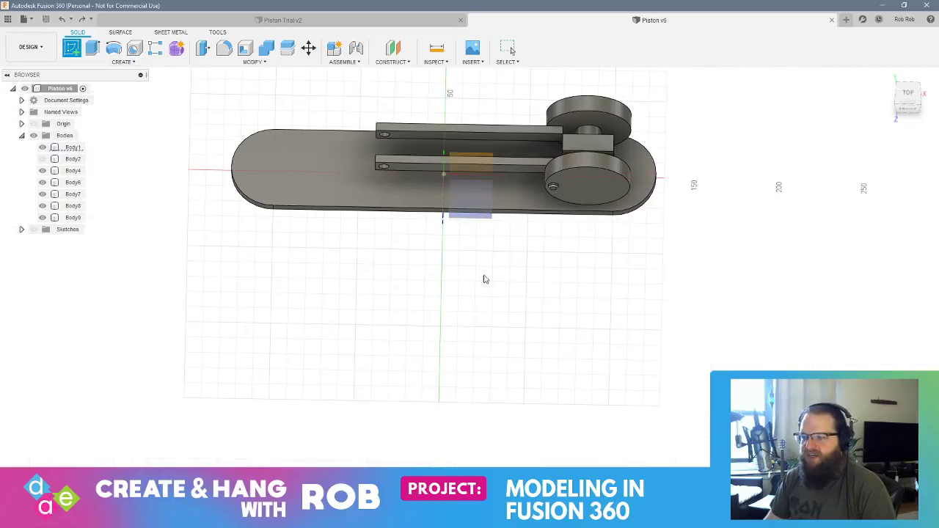
middle_drag(443, 325, 439, 139)
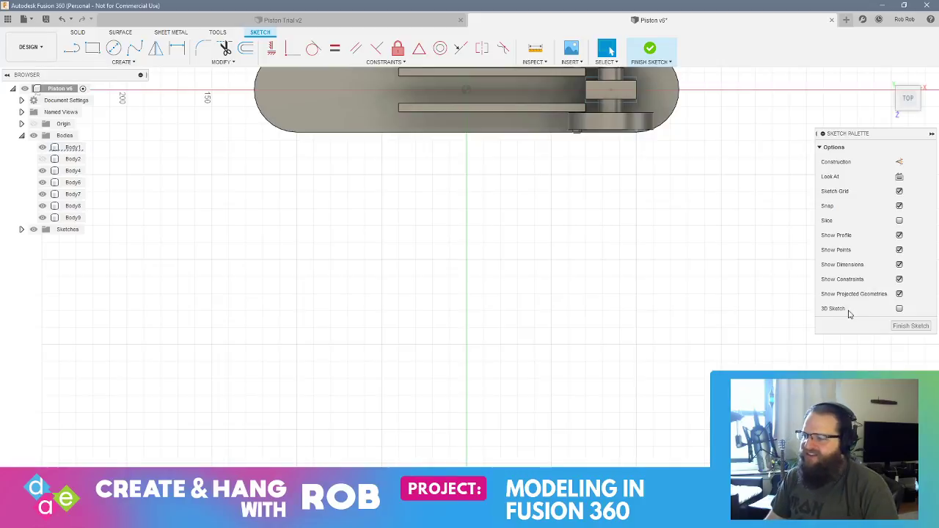
click(909, 326)
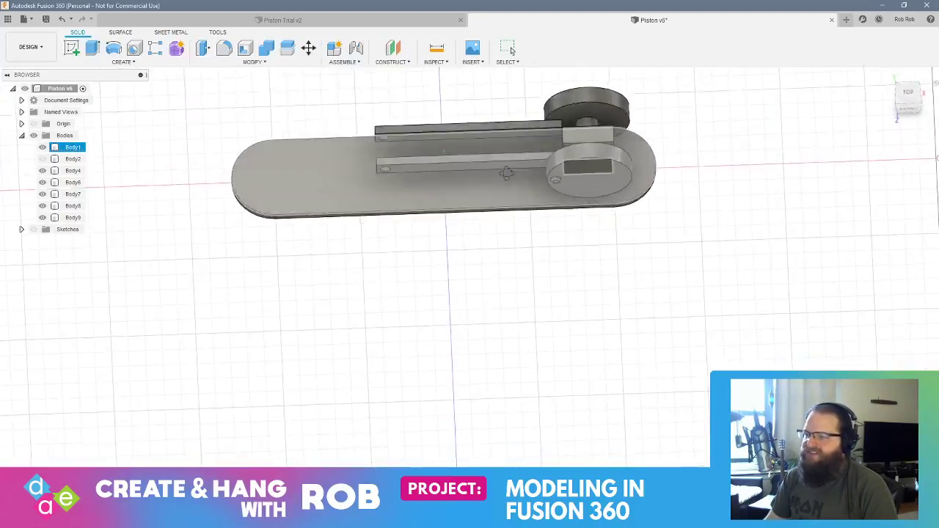
- Identify the rod and wheel bodies by toggling their visibility, and hide the crank wheels (Body4)
middle_drag(401, 388, 343, 295)
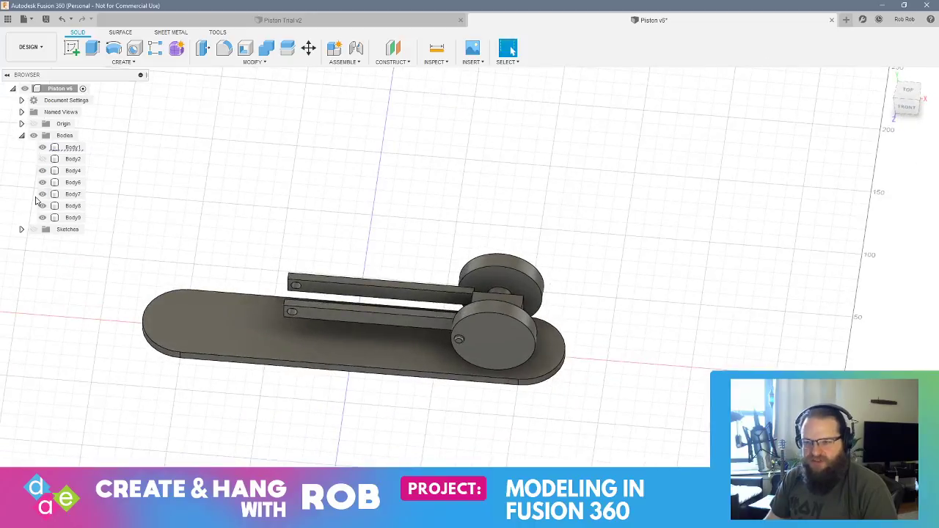
click(42, 195)
click(42, 194)
click(43, 183)
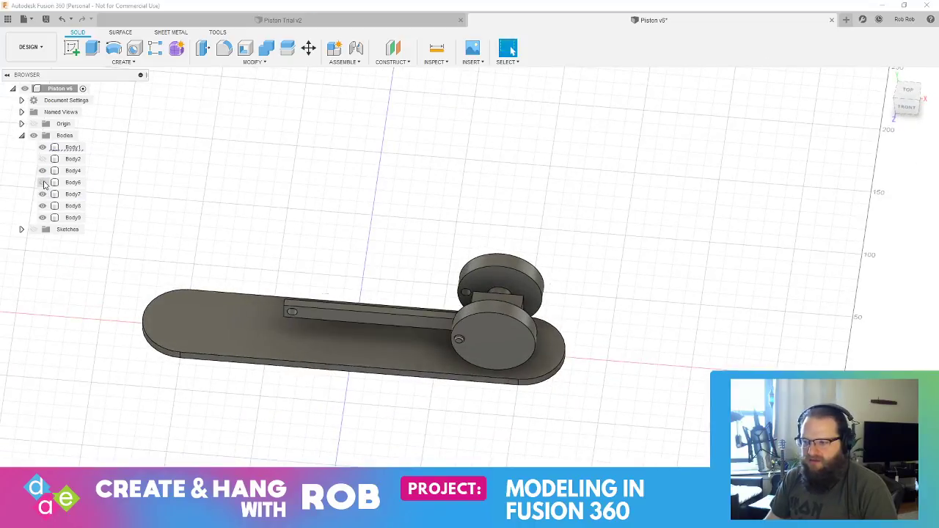
click(42, 183)
click(43, 171)
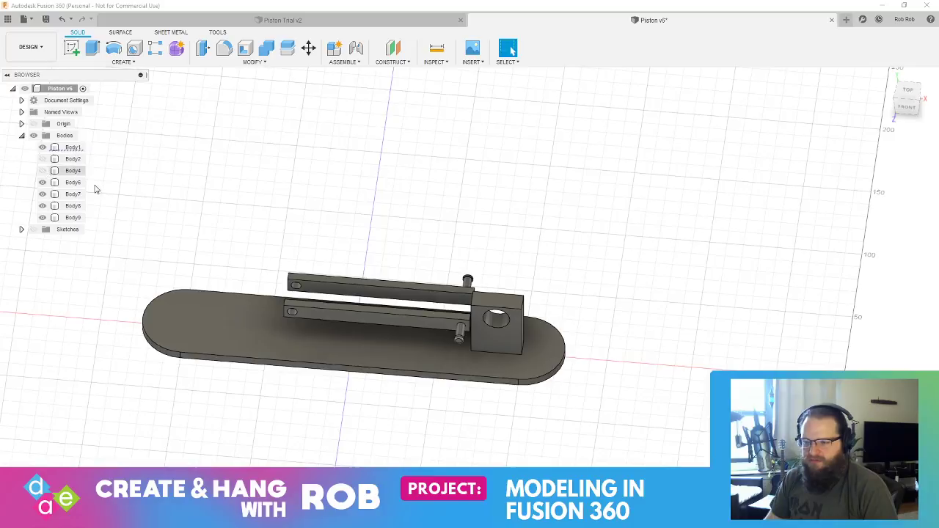
- Start a sketch on the far rod's inner side face and hide the support and pin bodies Body1, Body8 and Body9
shift+middle_drag(579, 374, 419, 370)
scroll(249, 340, down, 2)
scroll(248, 340, up, 6)
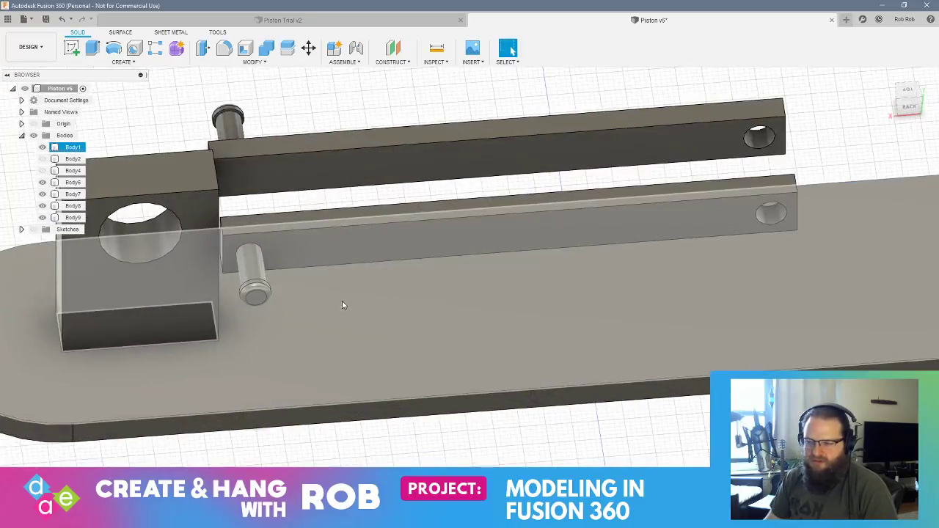
scroll(342, 306, down, 5)
shift+middle_drag(321, 301, 276, 210)
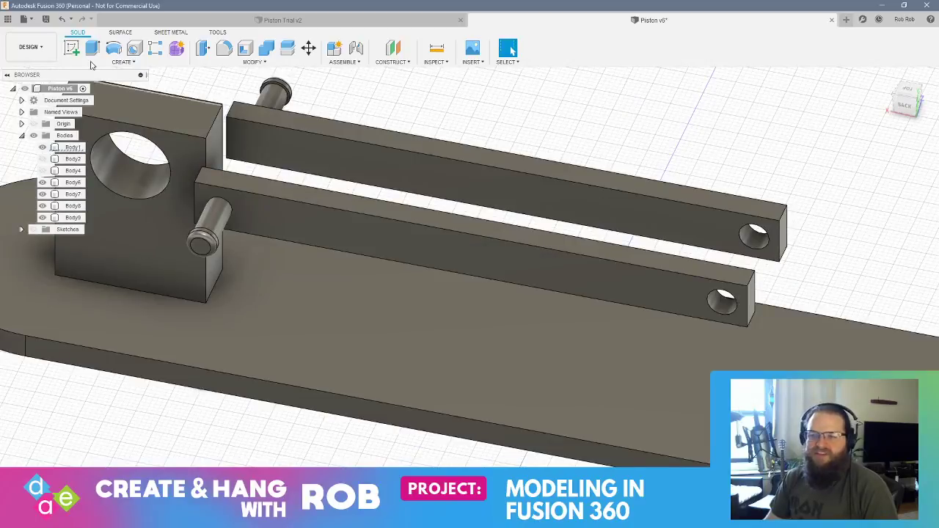
click(71, 48)
click(335, 156)
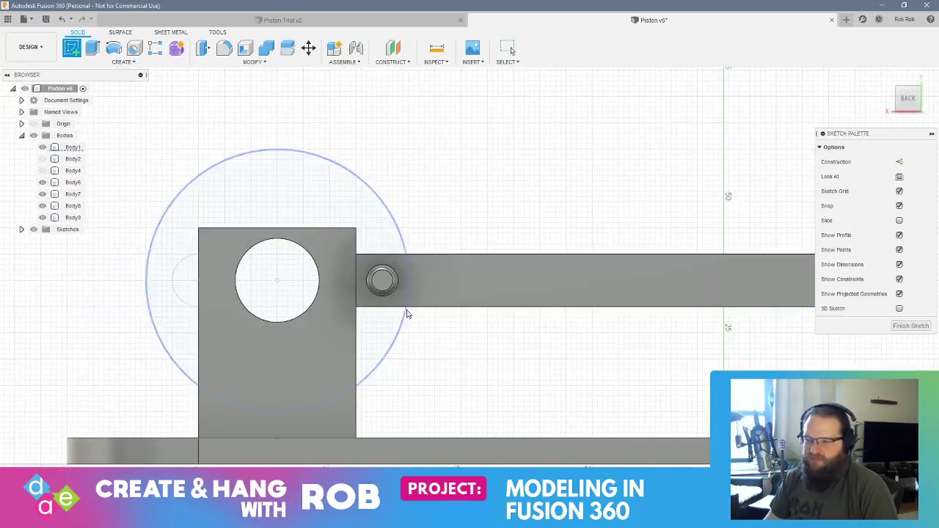
click(42, 158)
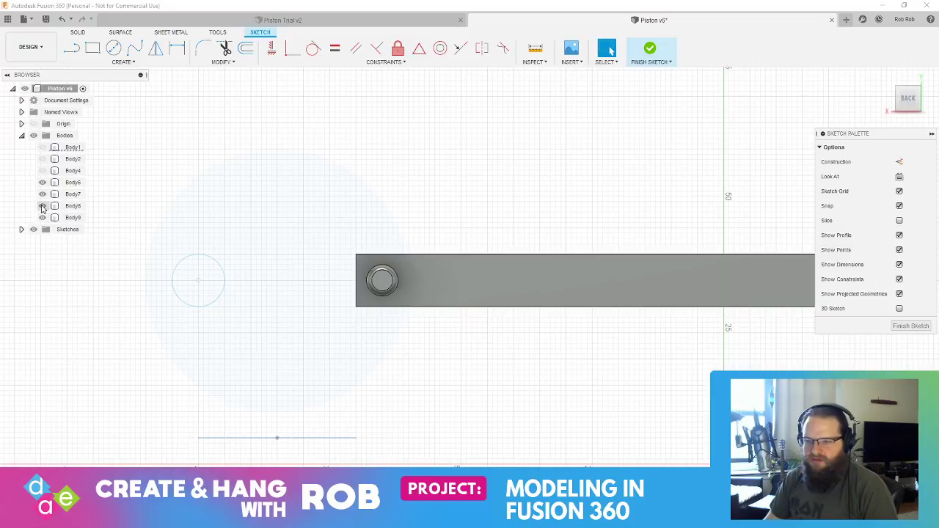
click(41, 218)
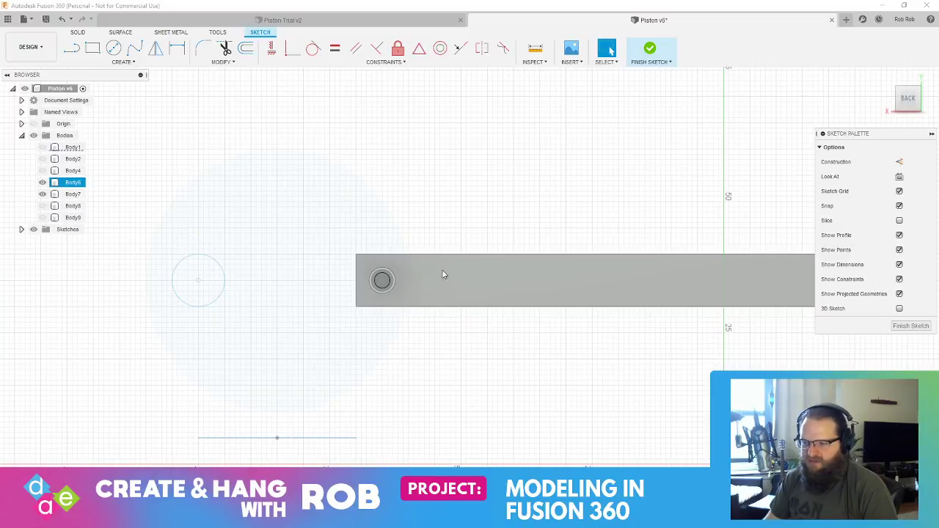
click(375, 265)
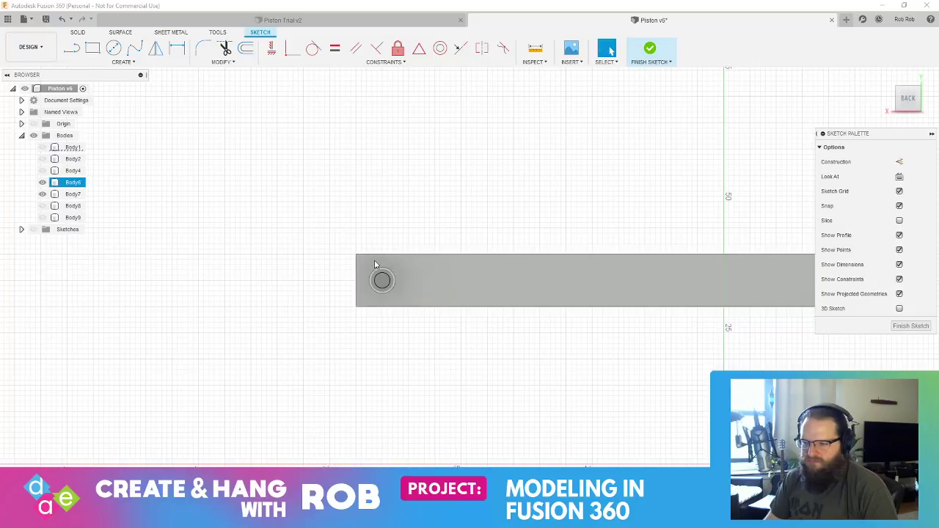
click(349, 212)
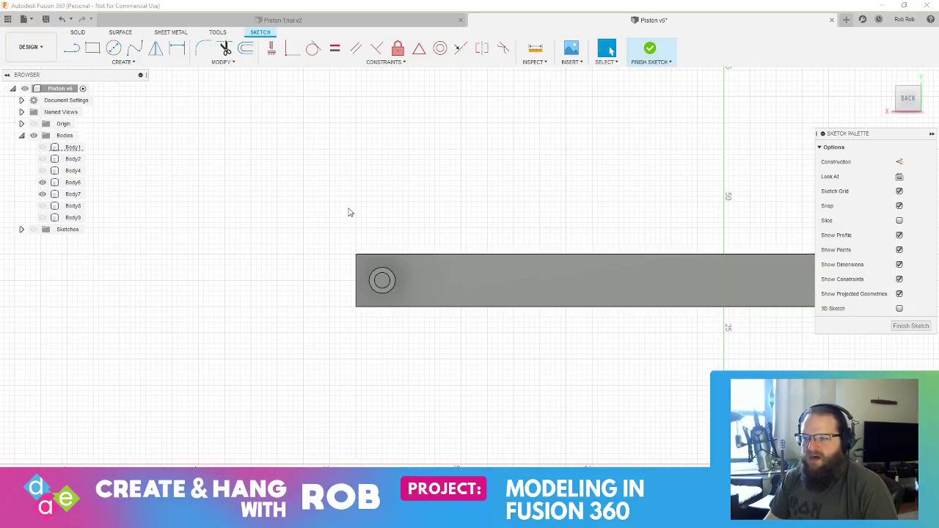
- Draw a center-point semicircular arc around the pin, from the rod's upper edge to its lower edge, and finish the sketch
click(105, 63)
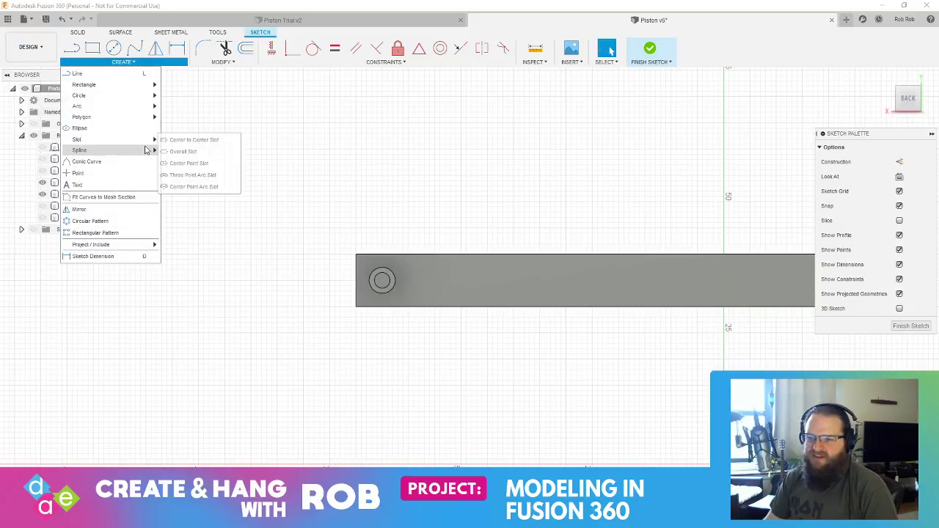
click(177, 107)
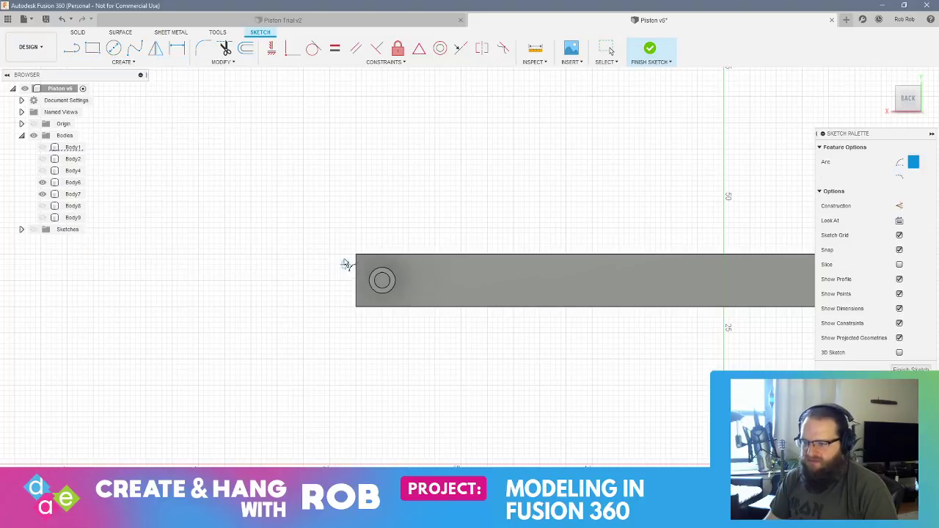
scroll(351, 260, up, 3)
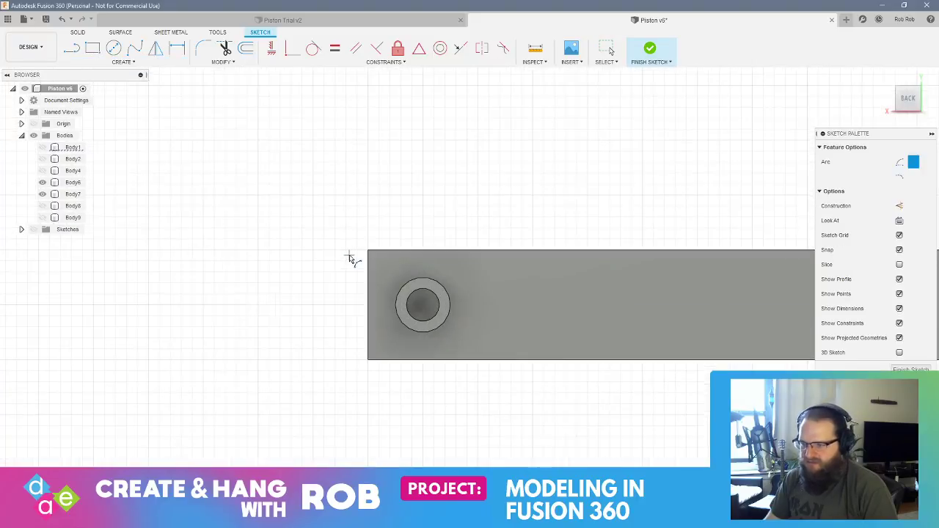
click(424, 254)
click(422, 361)
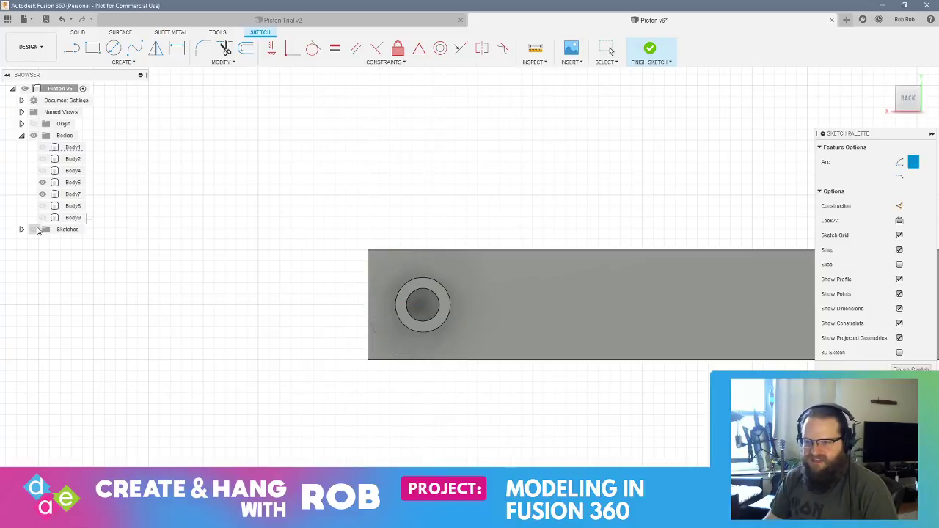
click(910, 369)
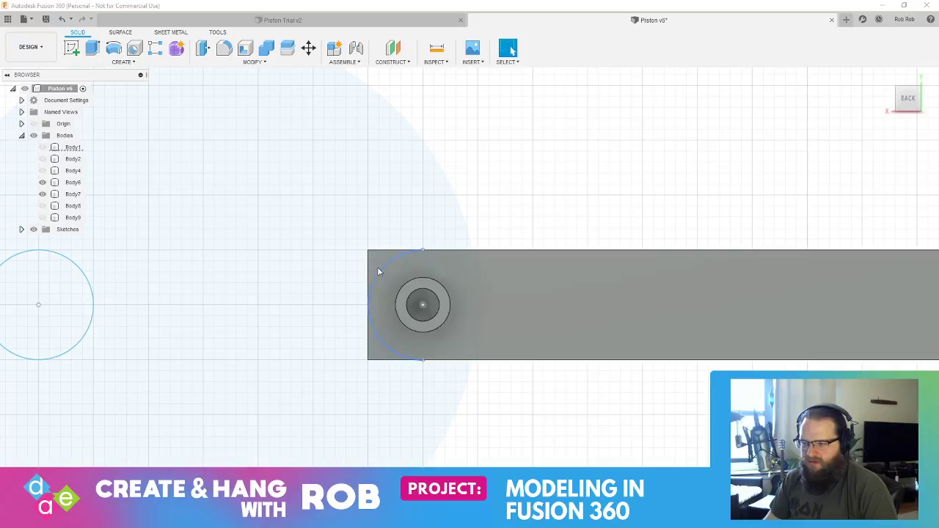
- Show the sketches with their full list and try to select the corner region outside the arc at the rod's end
click(377, 267)
scroll(378, 260, up, 3)
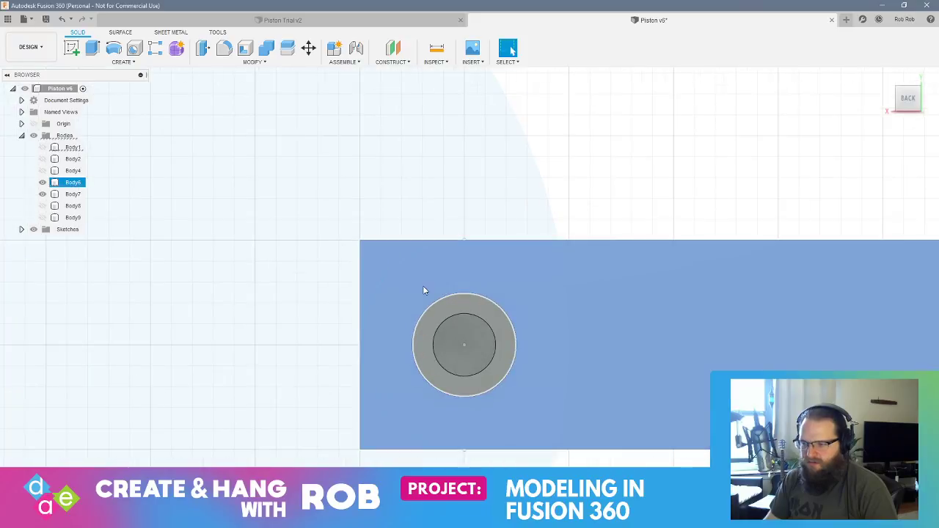
scroll(417, 286, down, 2)
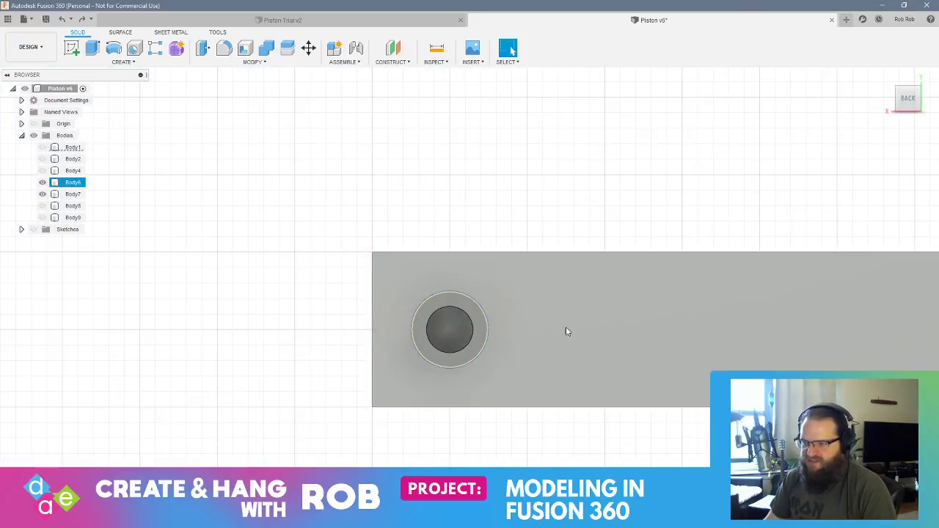
click(559, 331)
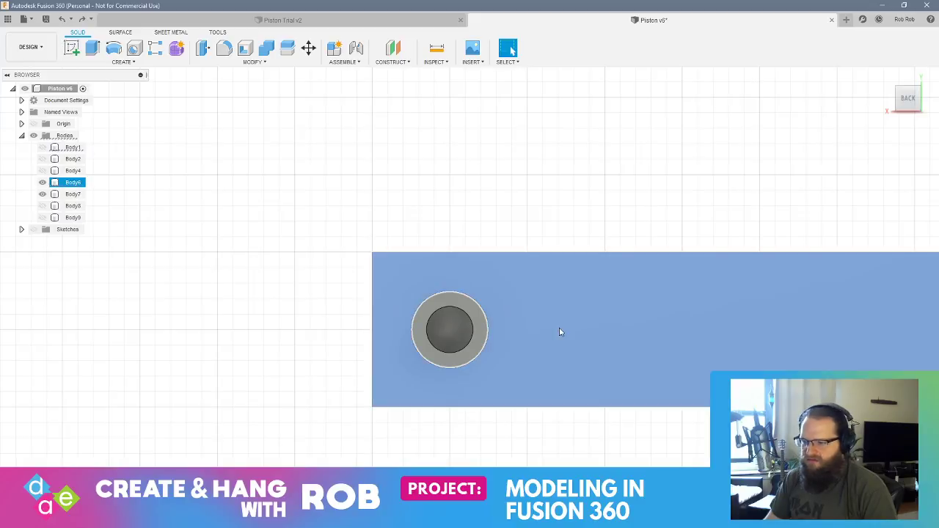
click(32, 231)
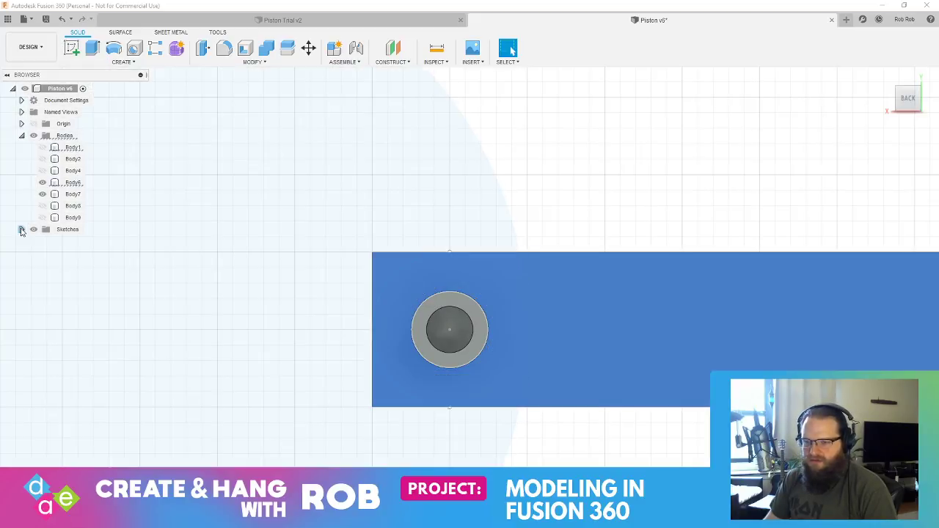
click(21, 229)
scroll(59, 294, down, 1)
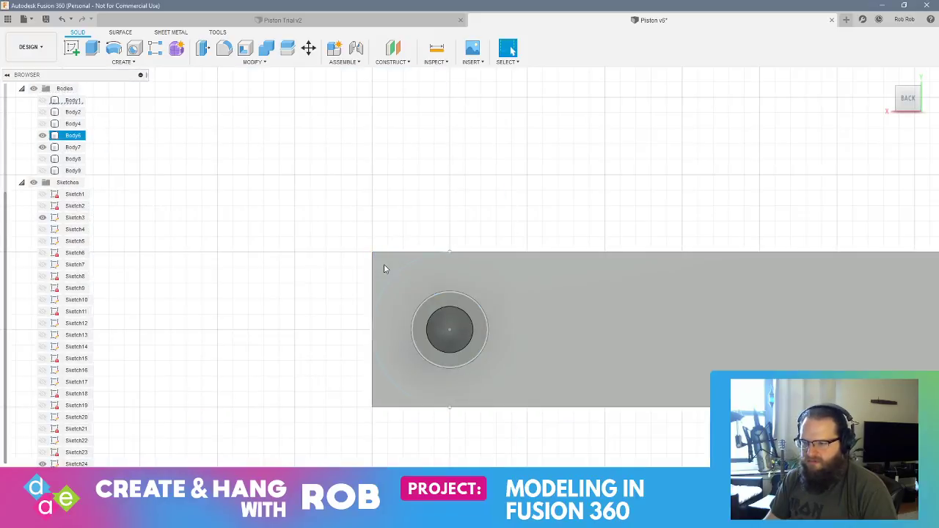
scroll(403, 287, up, 3)
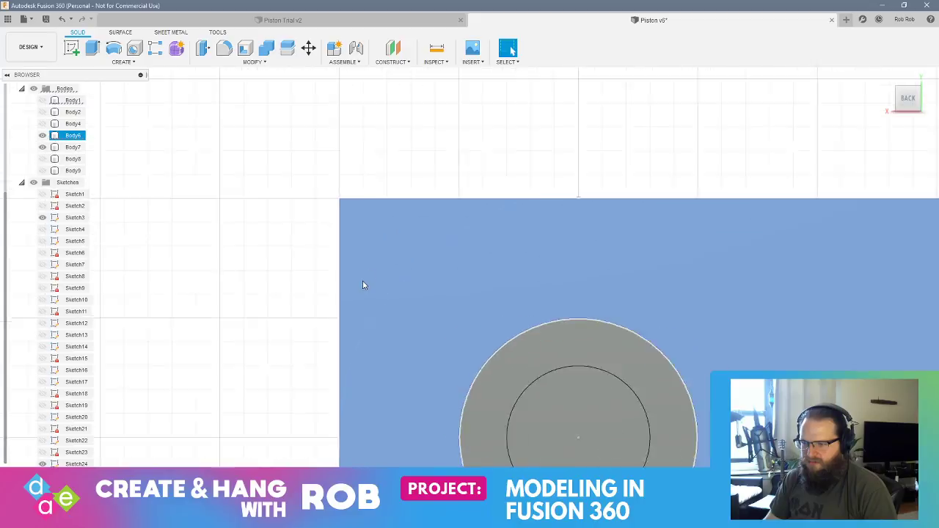
- Sketch a center-point semicircular arc around the pin on the near rod's side face, from upper to lower edge, and finish the sketch
scroll(363, 285, down, 4)
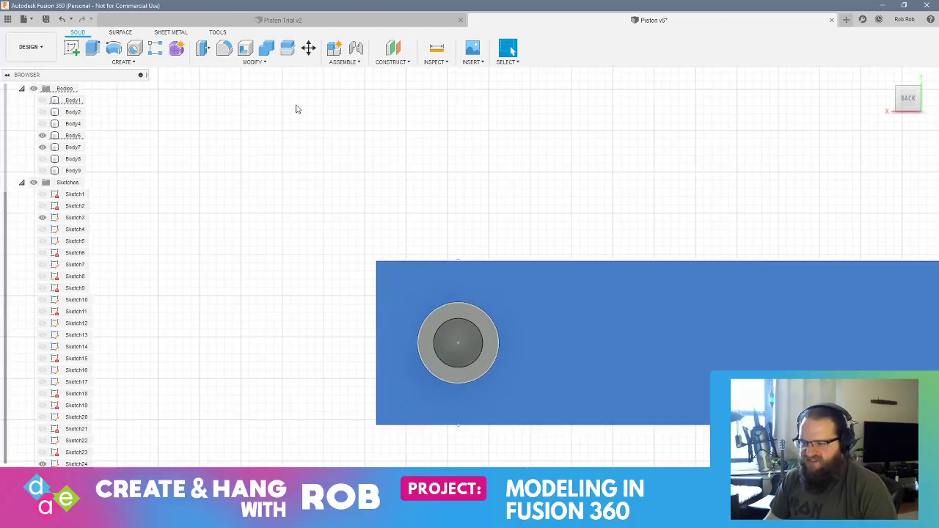
click(73, 50)
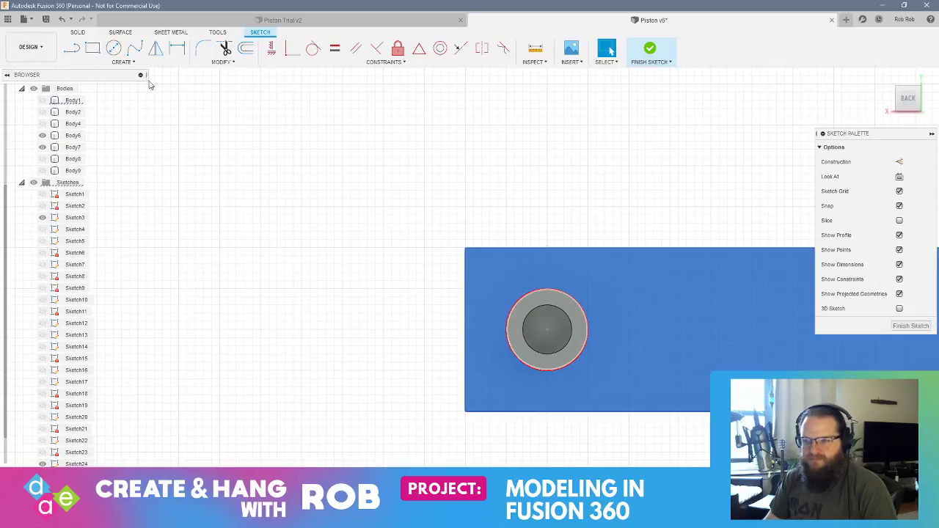
click(124, 61)
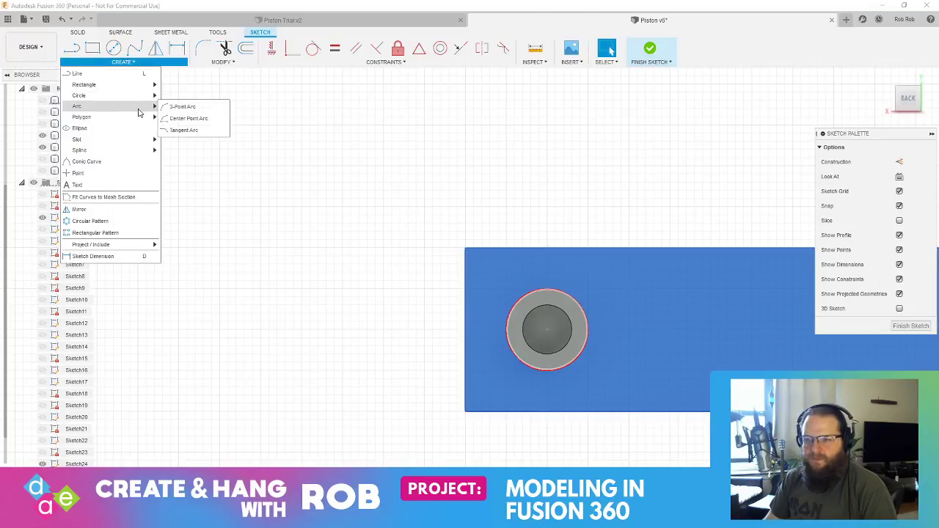
click(188, 118)
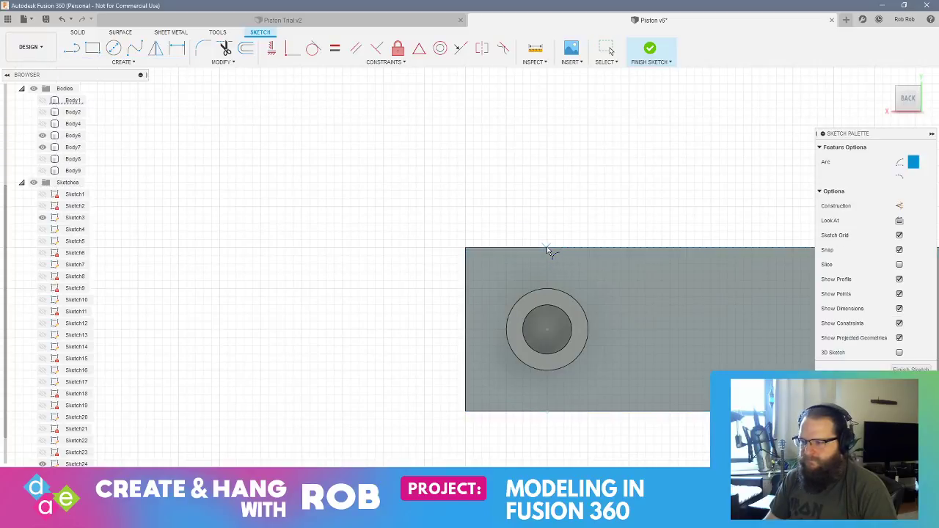
click(547, 250)
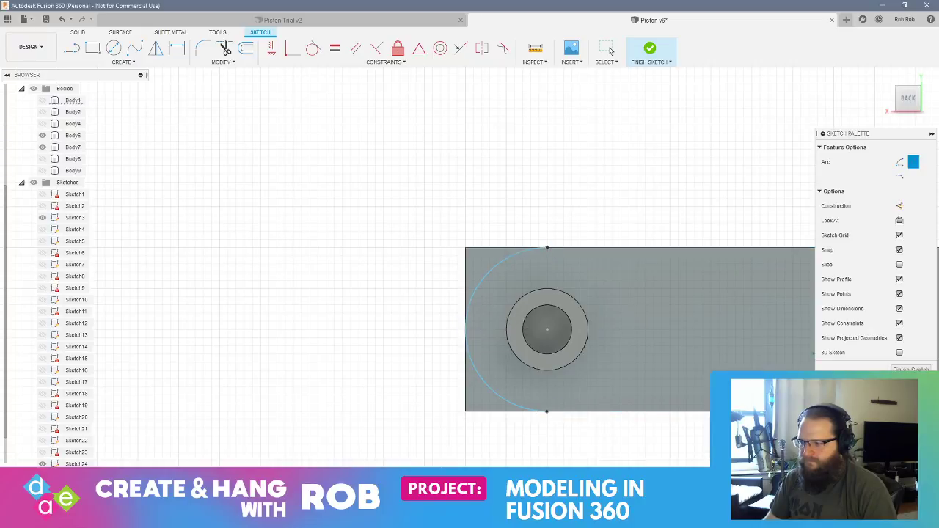
click(910, 370)
- Cut away the two corner regions outside the arc at the near rod's end with an extrusion of -8.5 mm
click(389, 274)
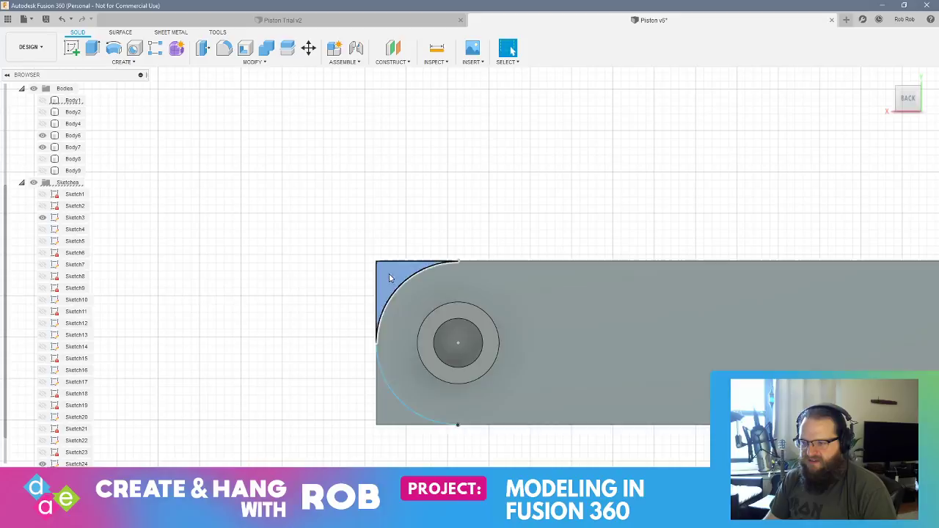
right_click(382, 403)
click(422, 387)
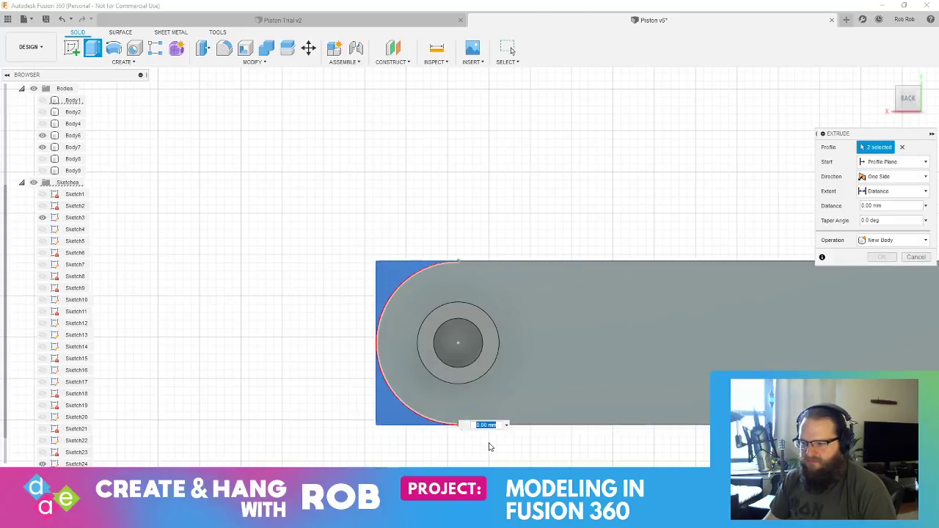
shift+middle_drag(683, 348, 726, 350)
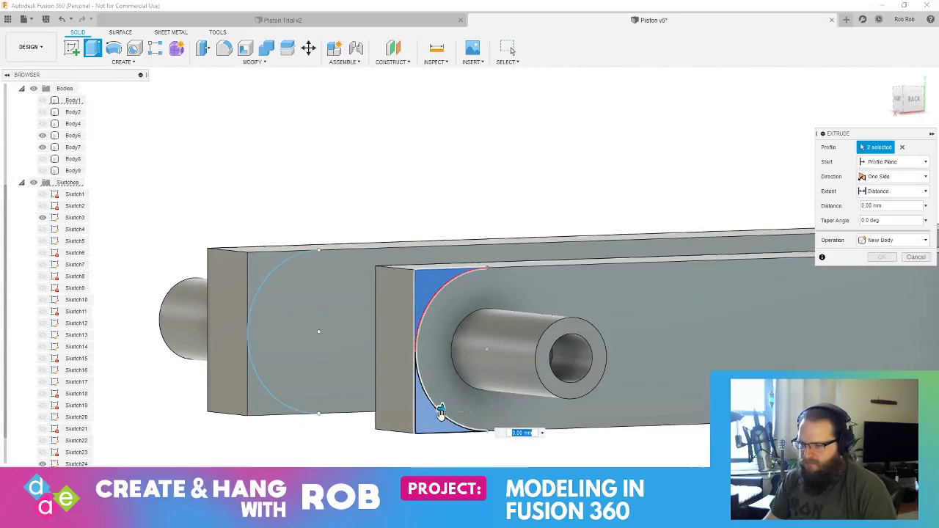
drag(440, 412, 379, 400)
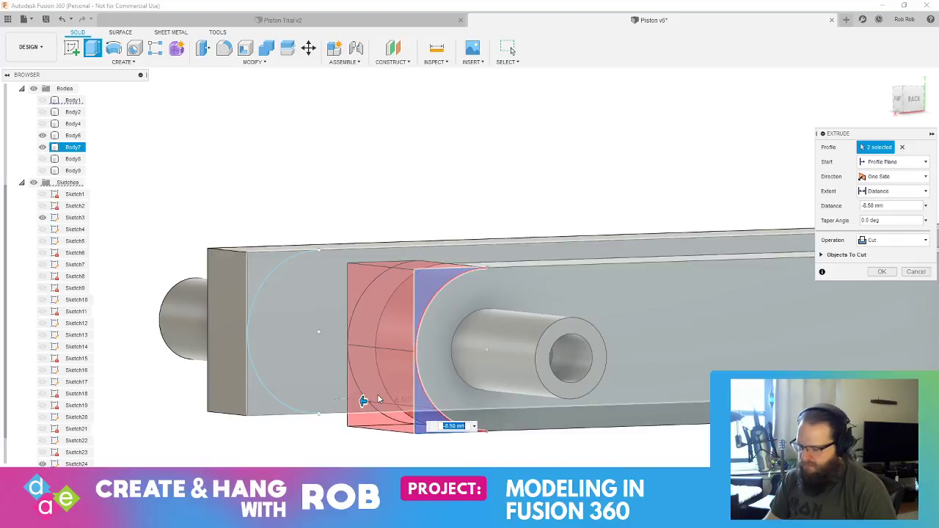
key(Return)
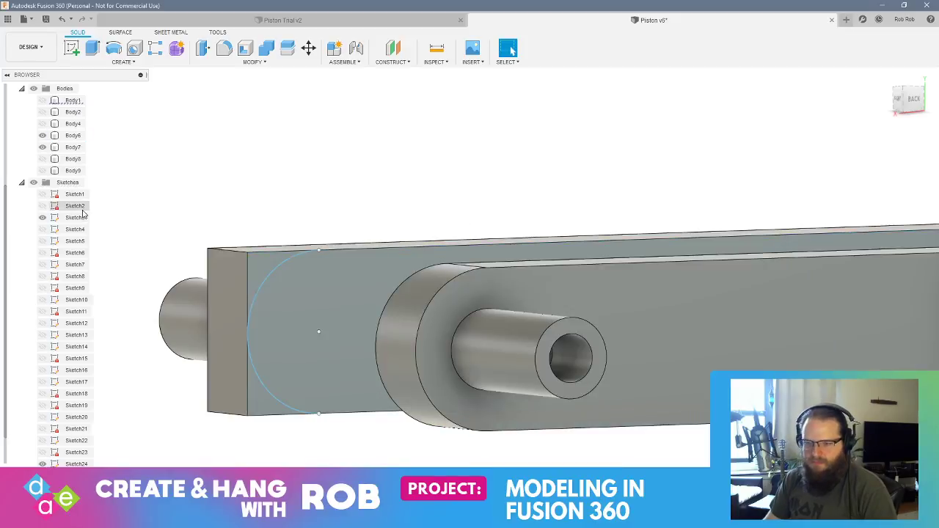
- Collapse the sketch list and show the hidden bodies Body8, Body9, Body1, Body2 and Body4
click(20, 182)
click(42, 205)
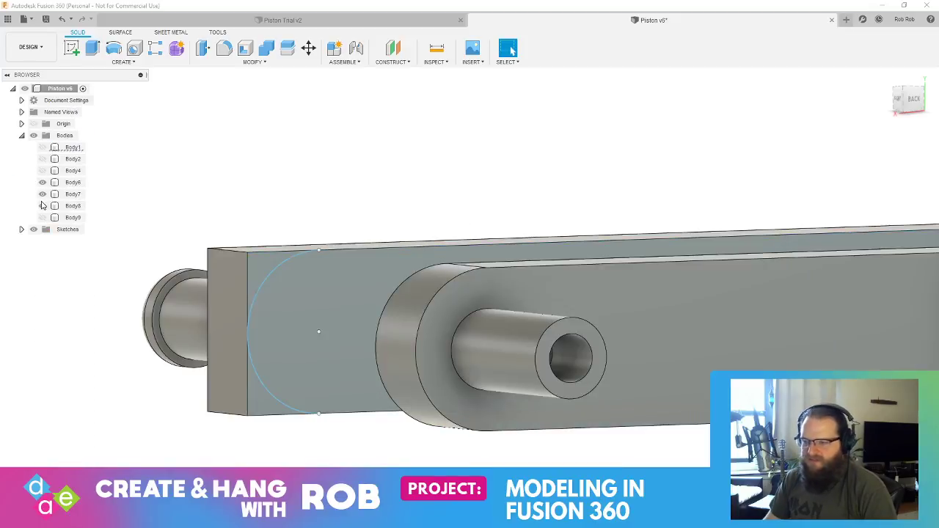
click(41, 218)
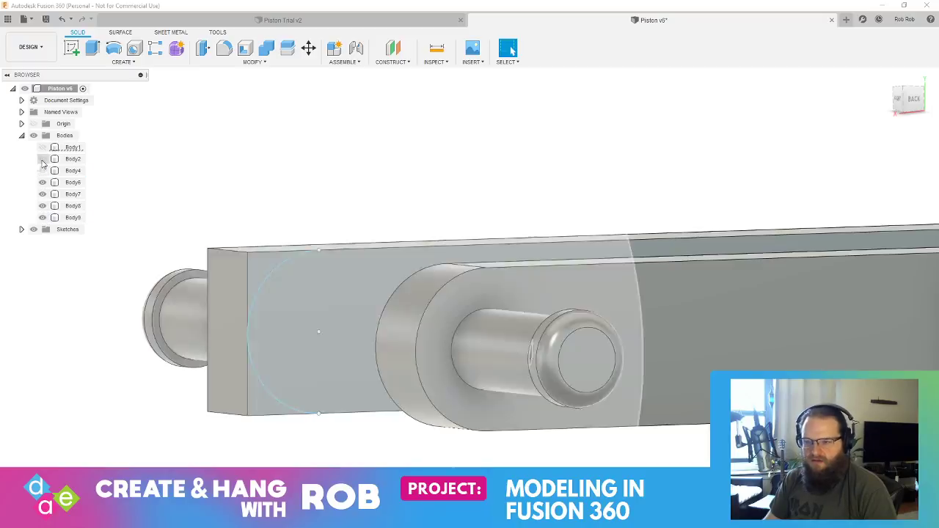
click(41, 148)
click(42, 147)
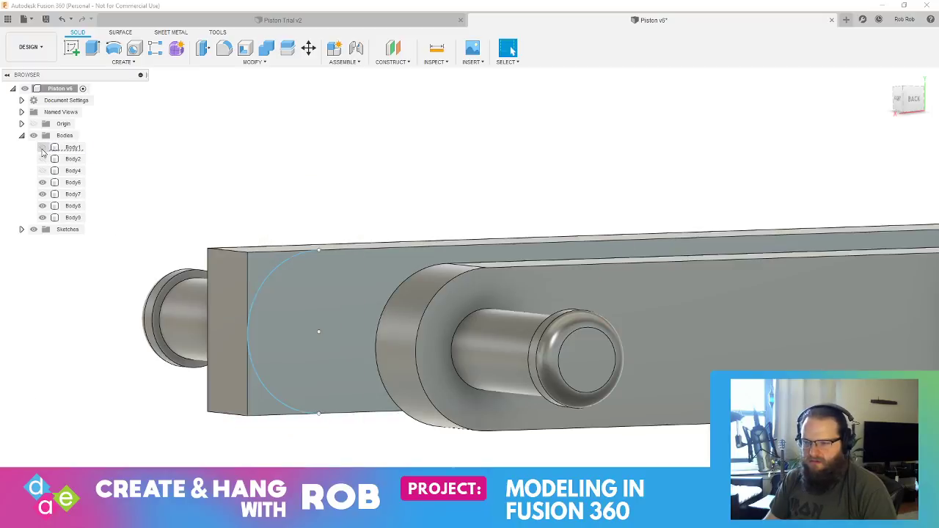
click(42, 147)
click(42, 159)
click(43, 171)
scroll(159, 202, up, 2)
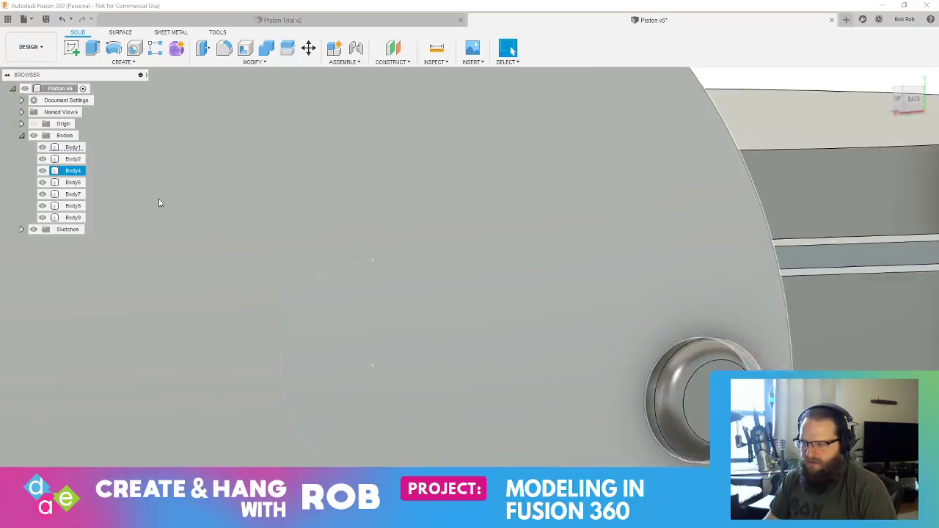
scroll(159, 202, down, 5)
scroll(157, 203, down, 3)
shift+middle_drag(147, 183, 159, 210)
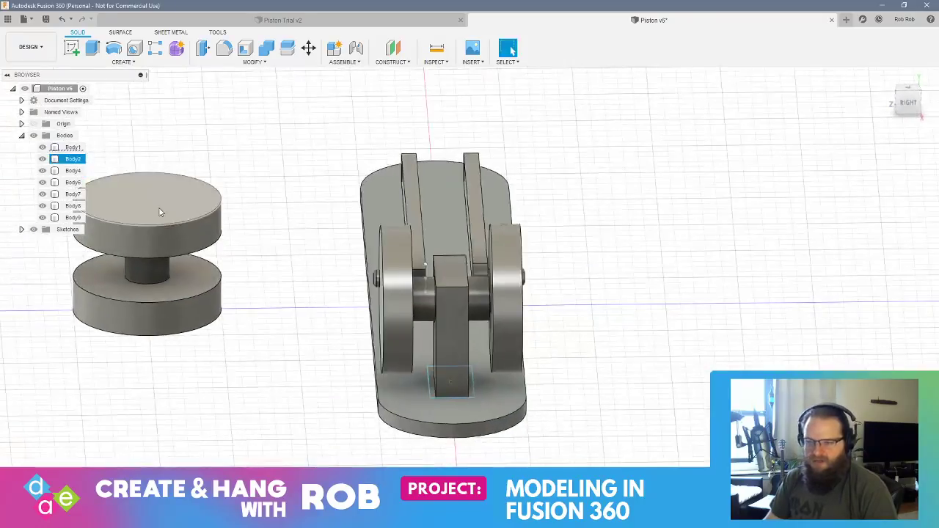
- Hide the spare double-wheel body Body2 beside the mechanism and delete it
click(41, 159)
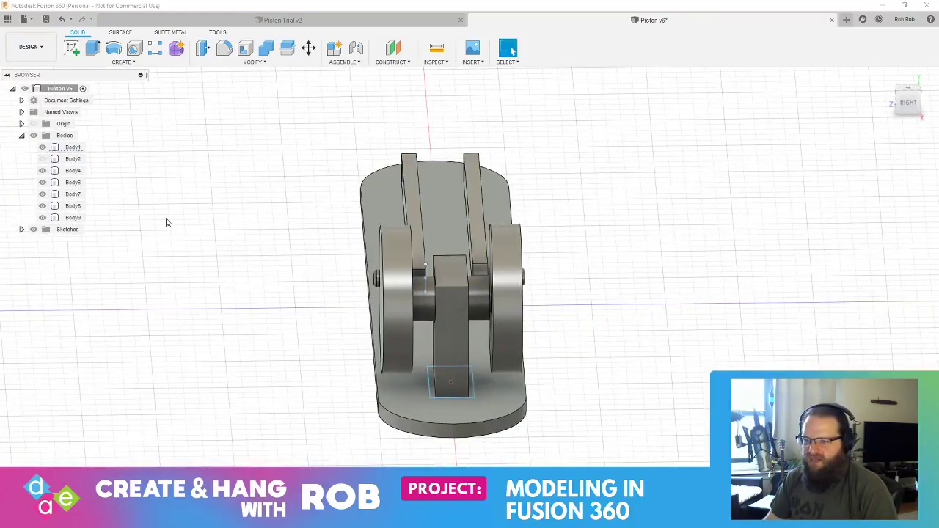
right_click(69, 162)
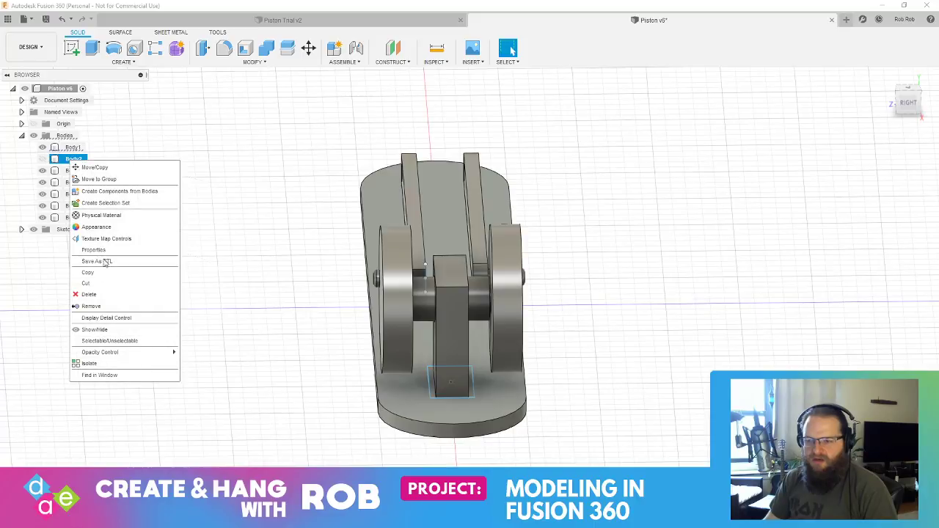
click(100, 294)
click(435, 280)
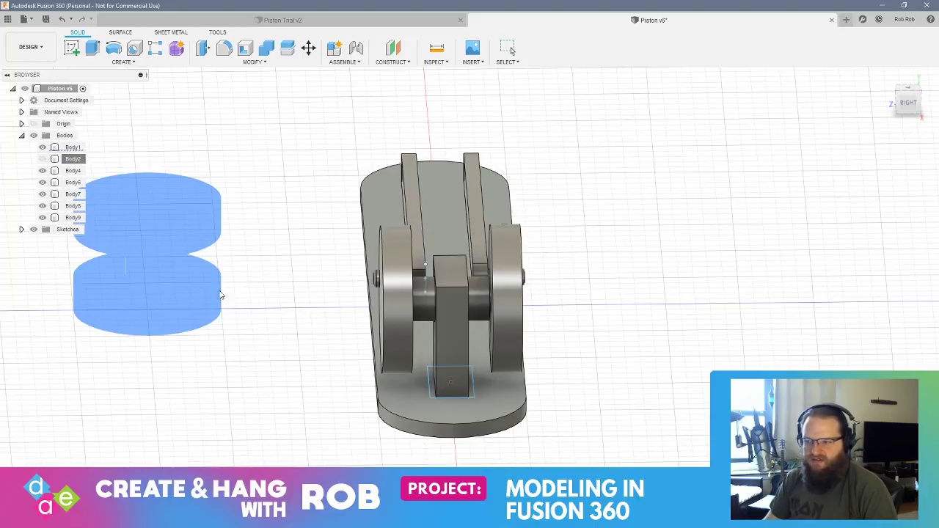
shift+middle_drag(222, 296, 96, 264)
- Delete the leftover single-wheel body Body3 beside the mechanism
click(110, 253)
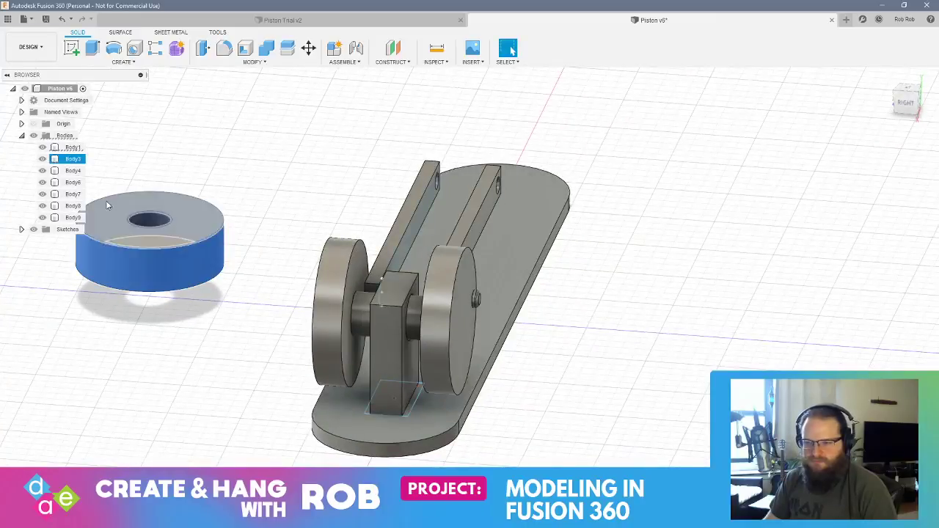
right_click(74, 163)
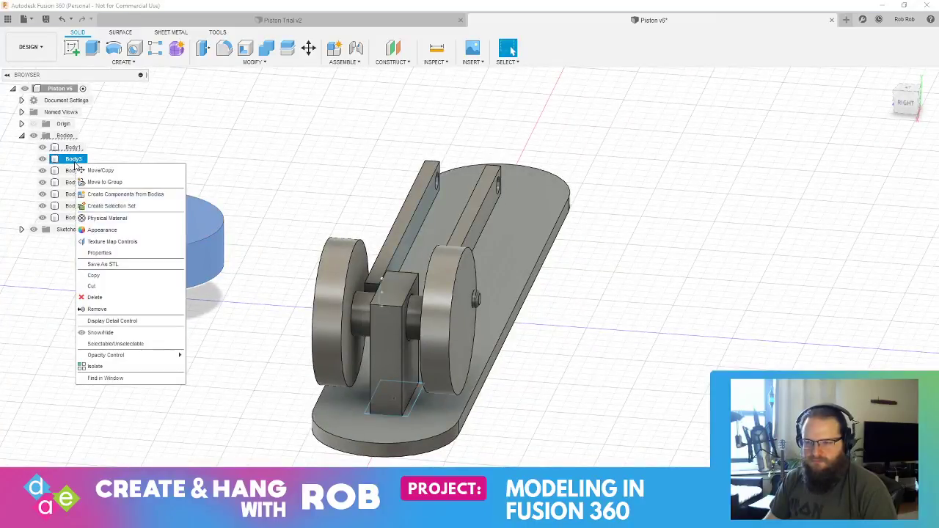
click(96, 297)
click(436, 280)
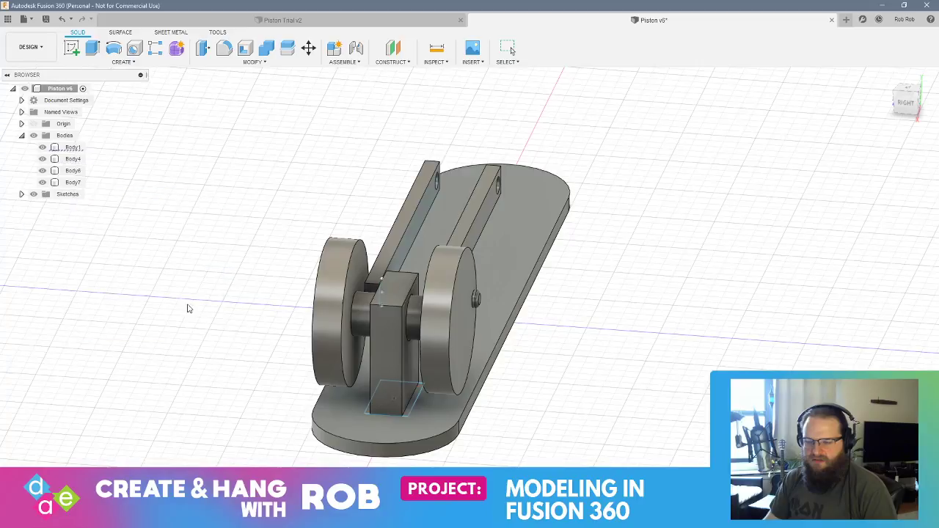
- Cut away the two corner regions outside the arc at the far rod's end with an extrusion of -5 mm
click(73, 147)
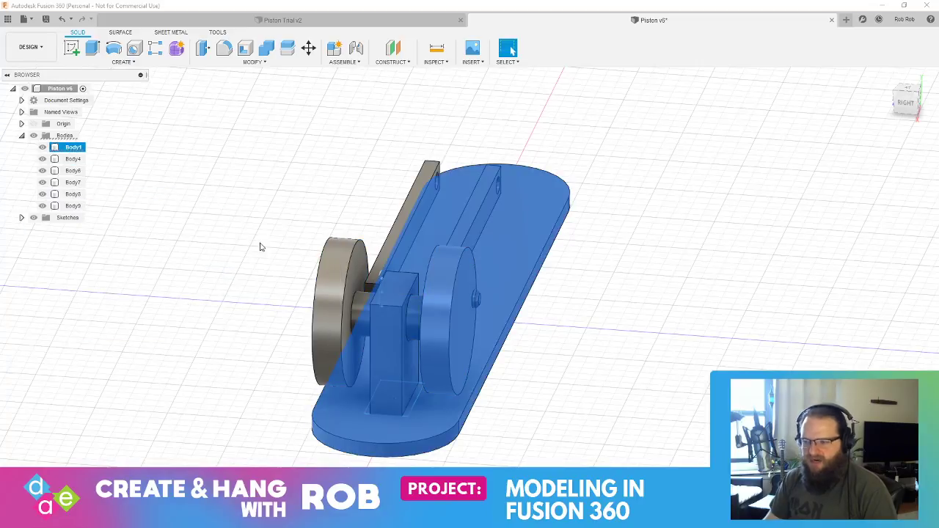
shift+middle_drag(600, 366, 506, 377)
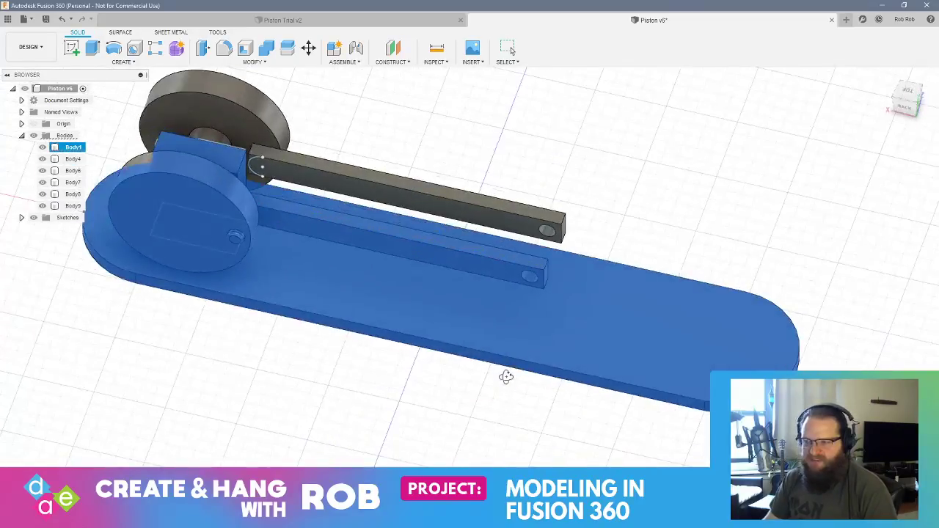
scroll(277, 174, up, 5)
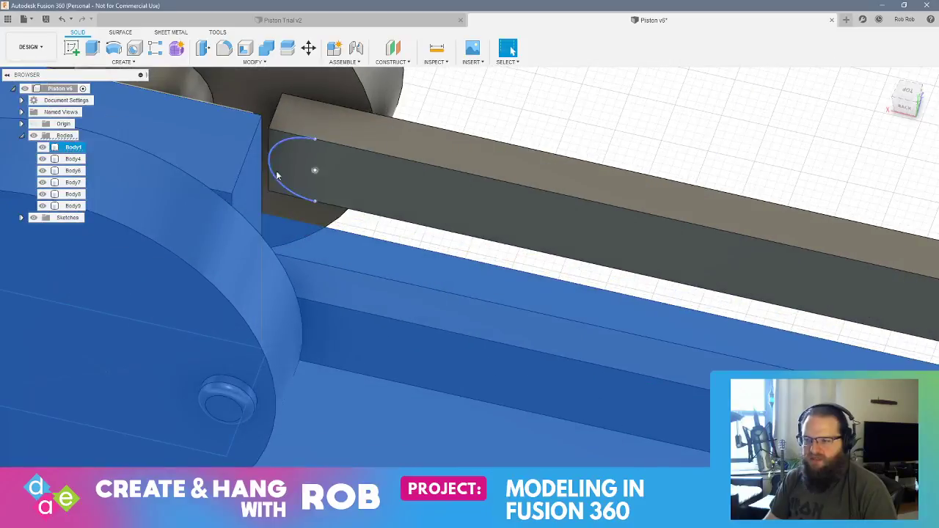
click(277, 146)
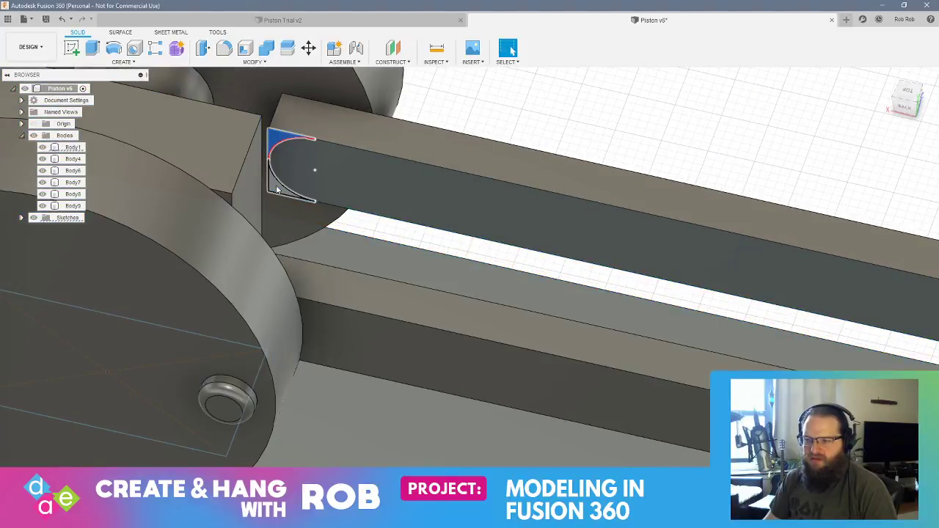
right_click(277, 189)
click(326, 176)
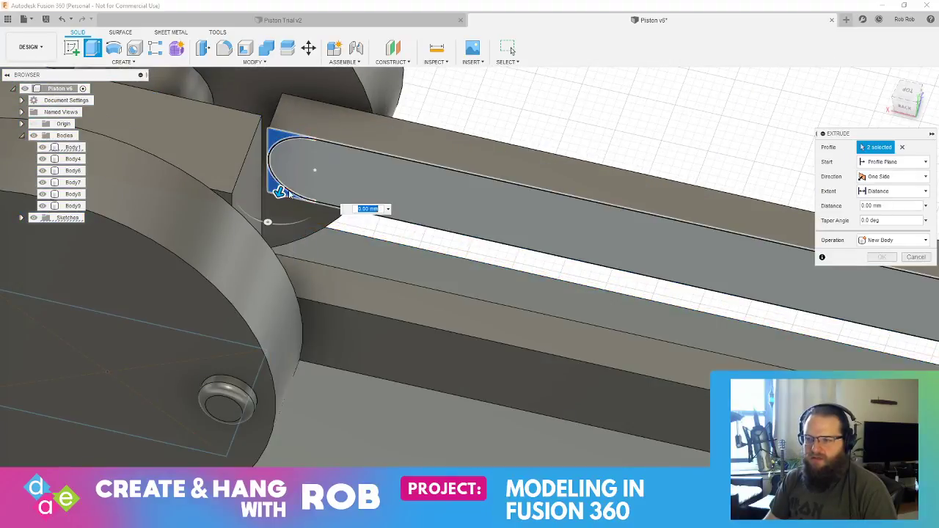
drag(279, 191, 288, 165)
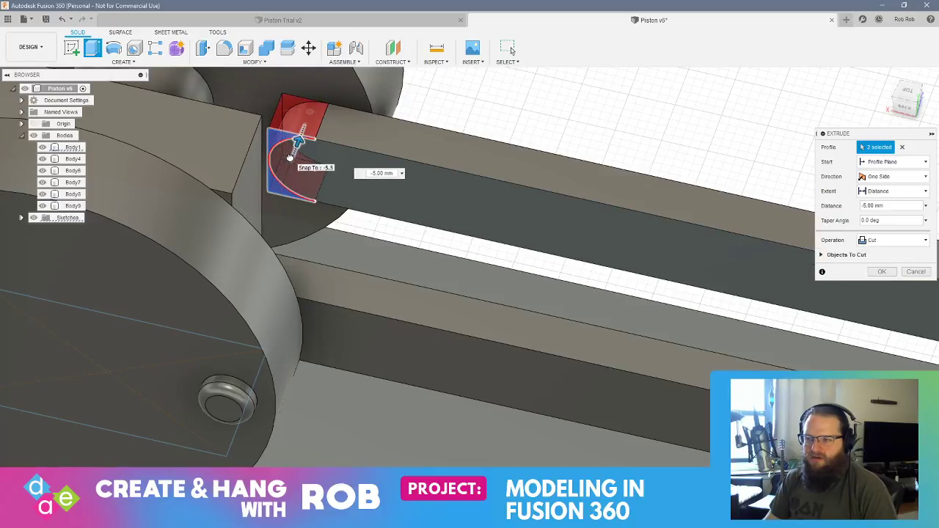
key(Return)
- Hide Body4, Body6, Body7, Body8 and Body9 to isolate the support Body1
scroll(388, 198, up, 1)
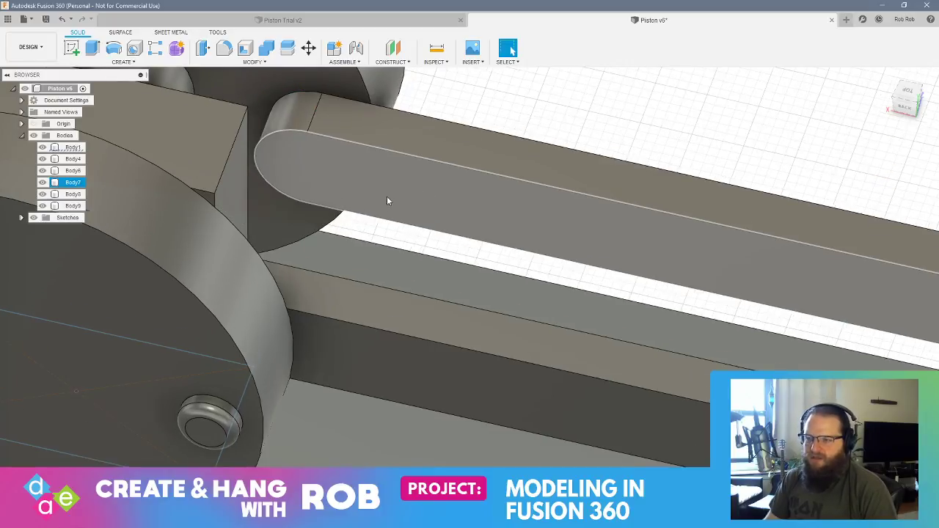
shift+middle_drag(387, 200, 394, 272)
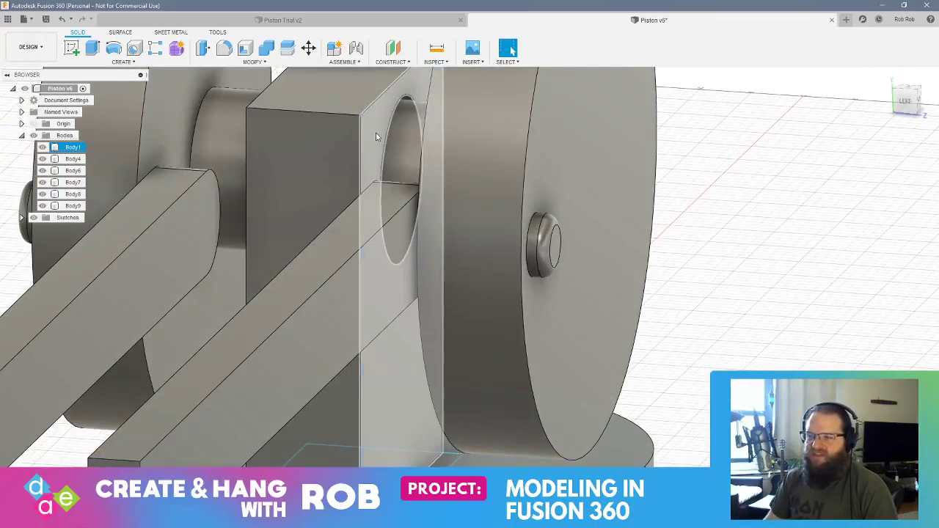
click(377, 134)
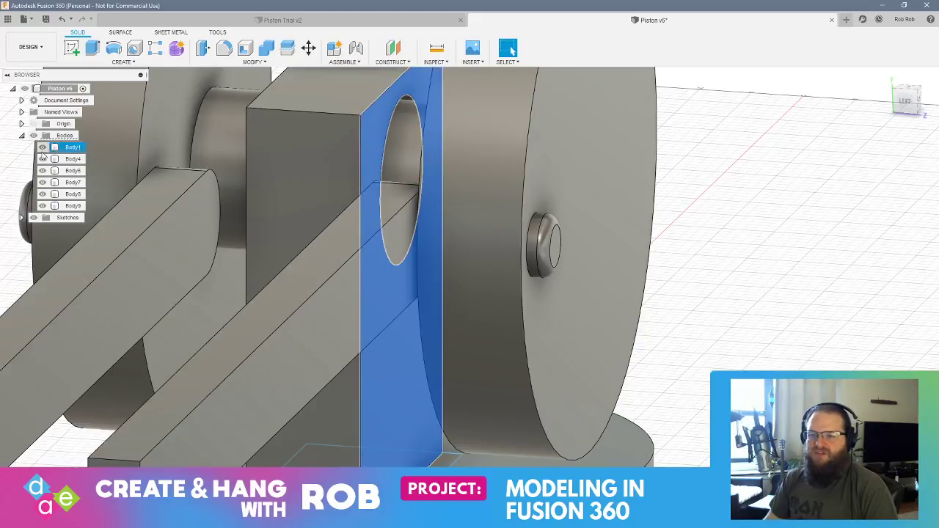
click(42, 193)
click(42, 182)
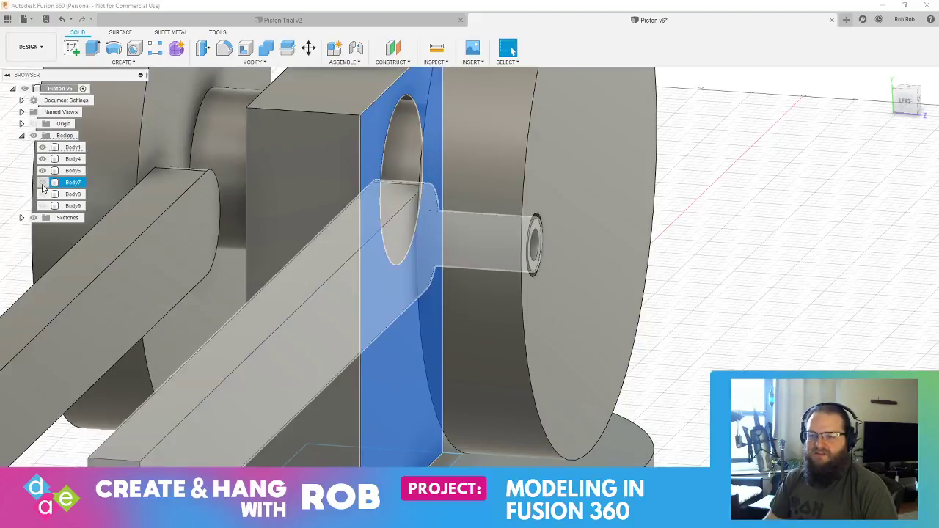
click(42, 170)
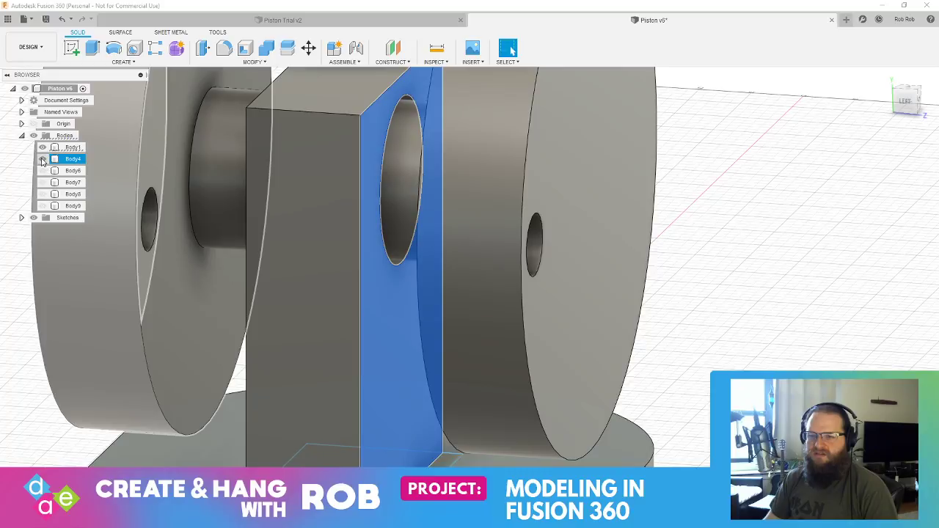
click(42, 159)
- Sketch a 30 mm wide three-point arc over the hole on the support's face, from side edge to side edge and touching the upper edge, and finish the sketch
shift+middle_drag(416, 233, 365, 312)
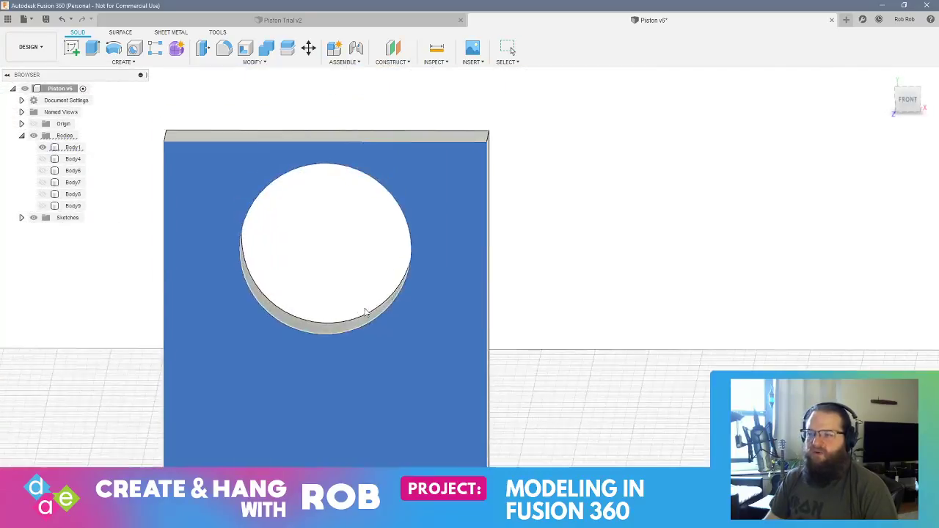
click(329, 146)
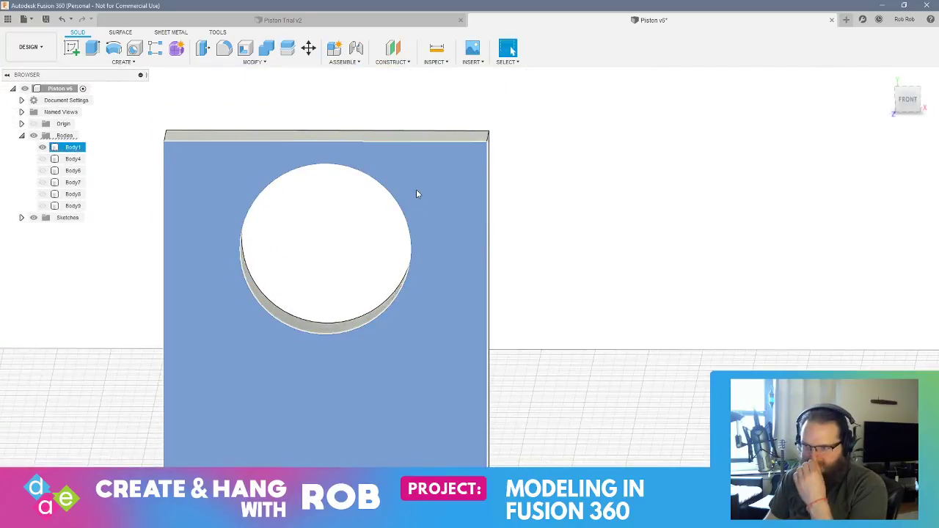
click(416, 194)
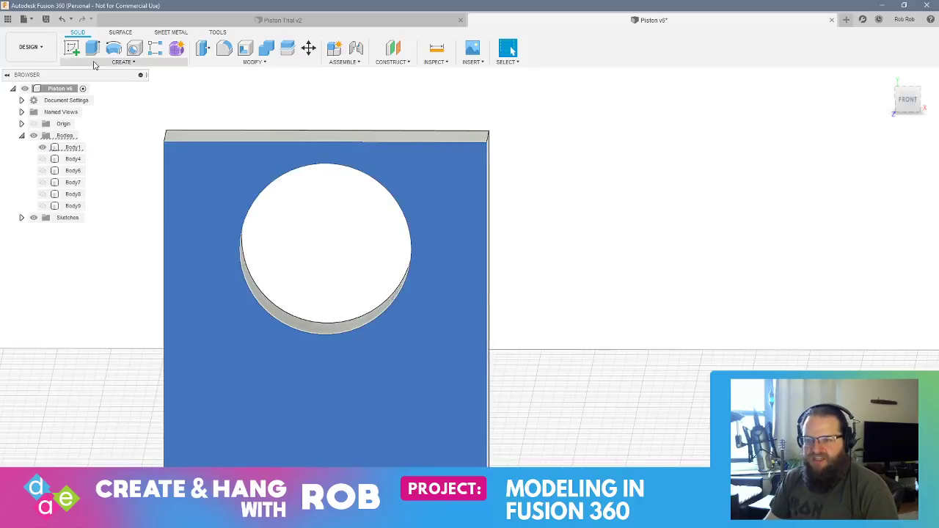
click(72, 48)
click(547, 273)
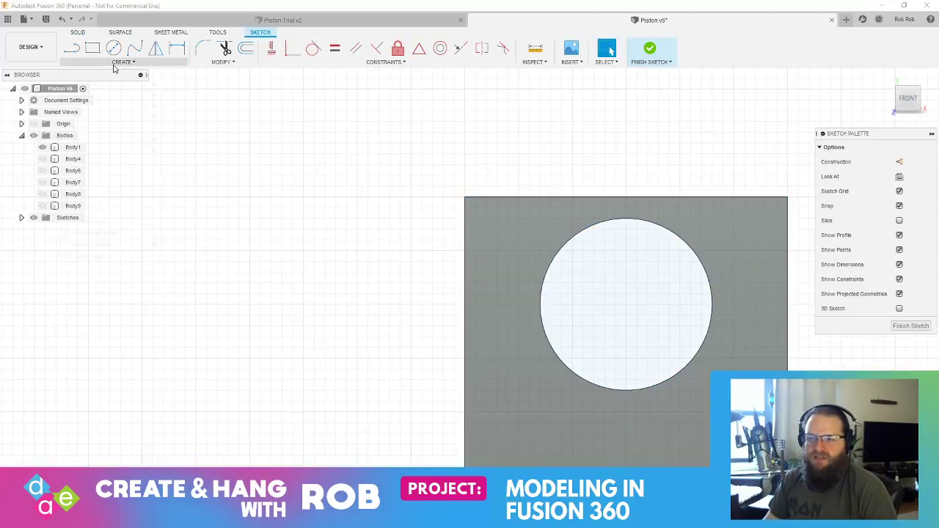
click(116, 65)
mouse_move(139, 107)
click(197, 108)
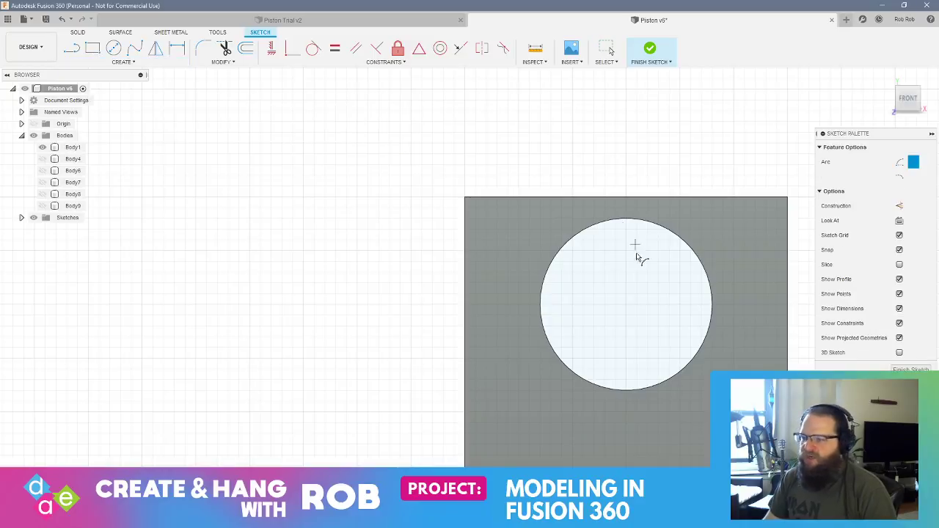
click(466, 306)
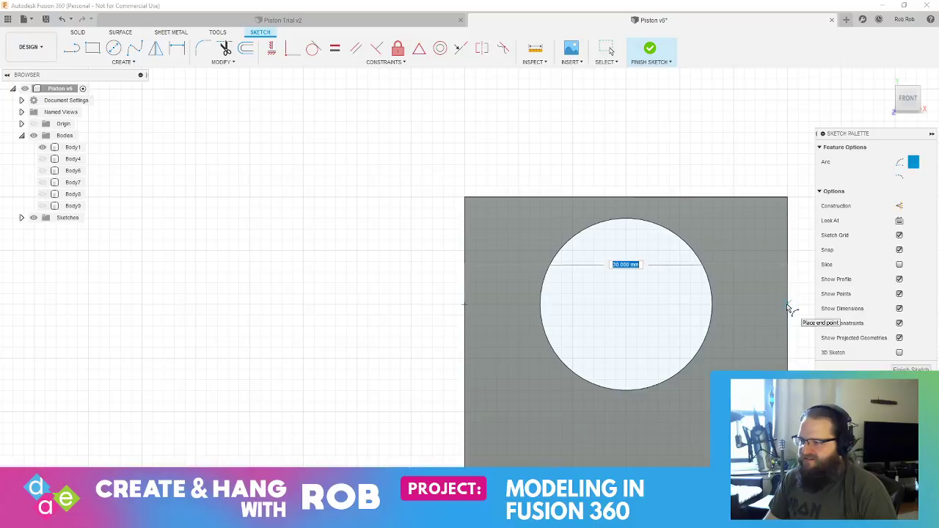
click(789, 305)
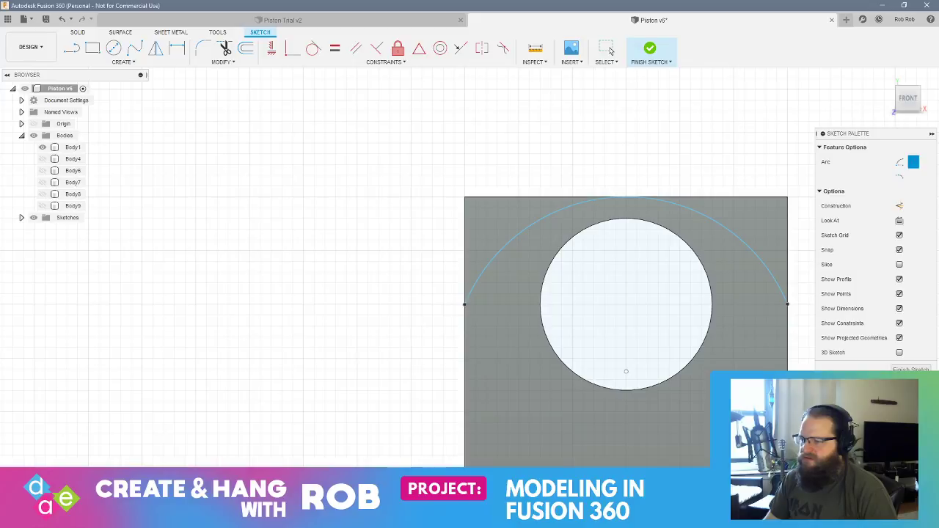
click(650, 49)
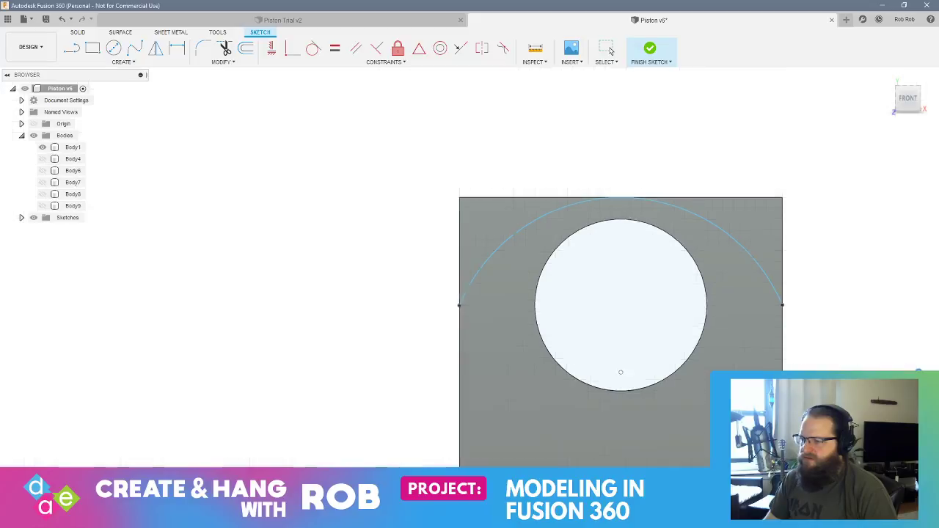
- Cut away the two corner regions outside the arc at the support's top with an extrusion of -22 mm
click(196, 151)
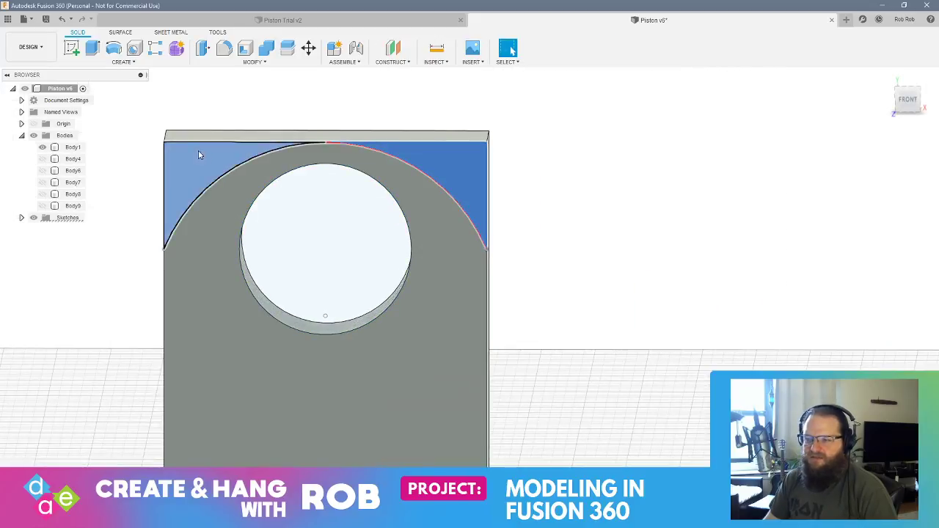
right_click(199, 151)
click(234, 138)
shift+middle_drag(708, 288, 535, 136)
drag(444, 122, 689, 146)
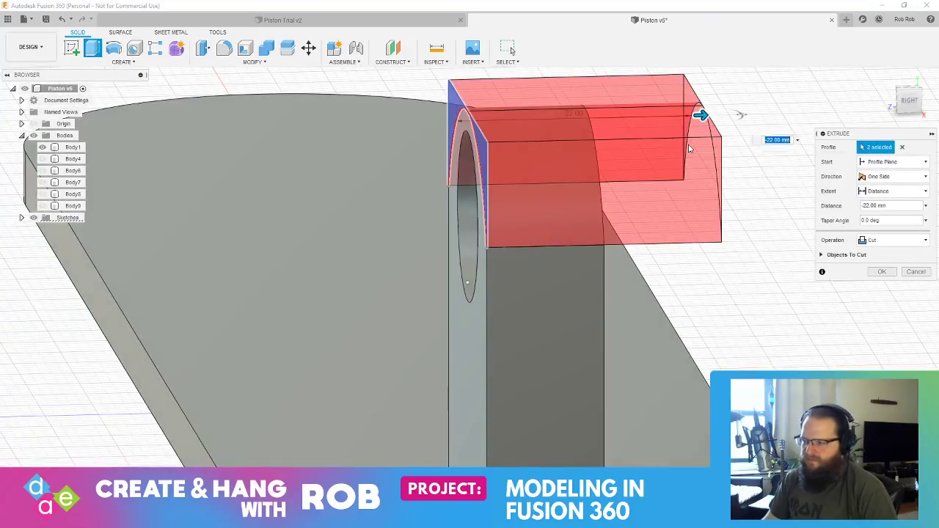
key(Return)
shift+middle_drag(433, 192, 270, 333)
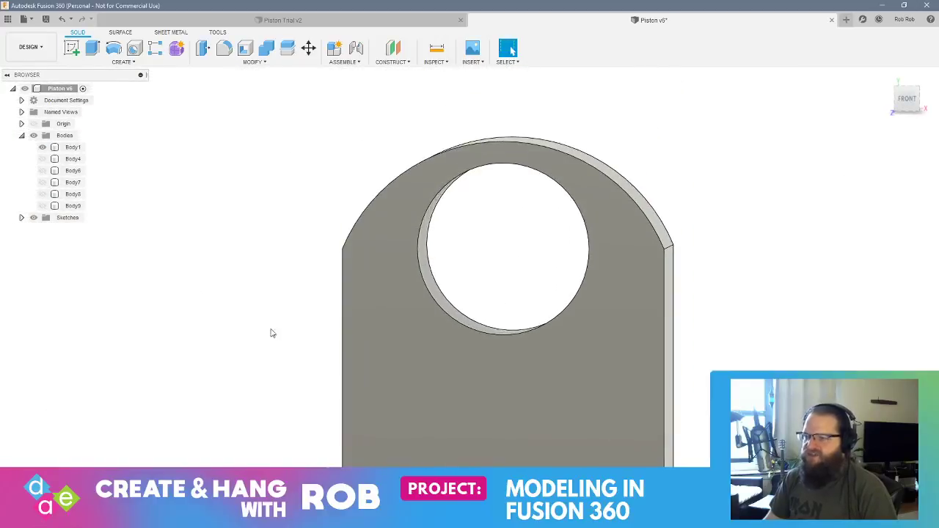
- Show Body4, Body6, Body7, Body8 and Body9 again alongside the support
click(42, 159)
click(43, 171)
click(42, 183)
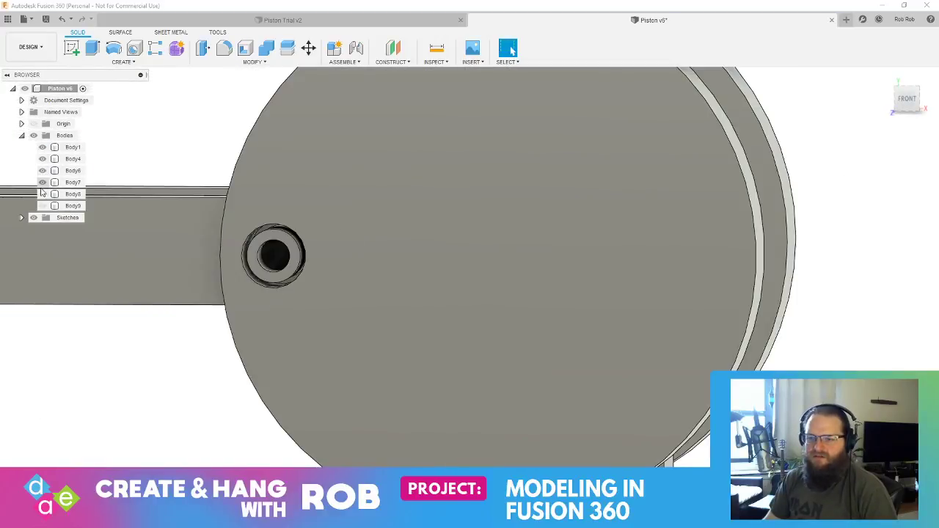
click(42, 195)
click(43, 207)
shift+middle_drag(555, 284, 488, 294)
shift+middle_drag(492, 295, 476, 294)
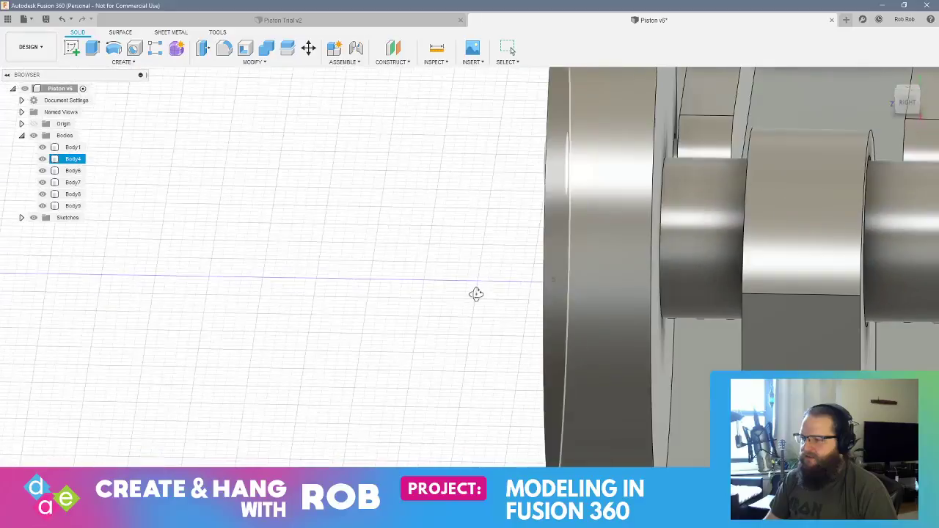
- Examine how the axle between the two crank wheels sits in the rounded support
key(Escape)
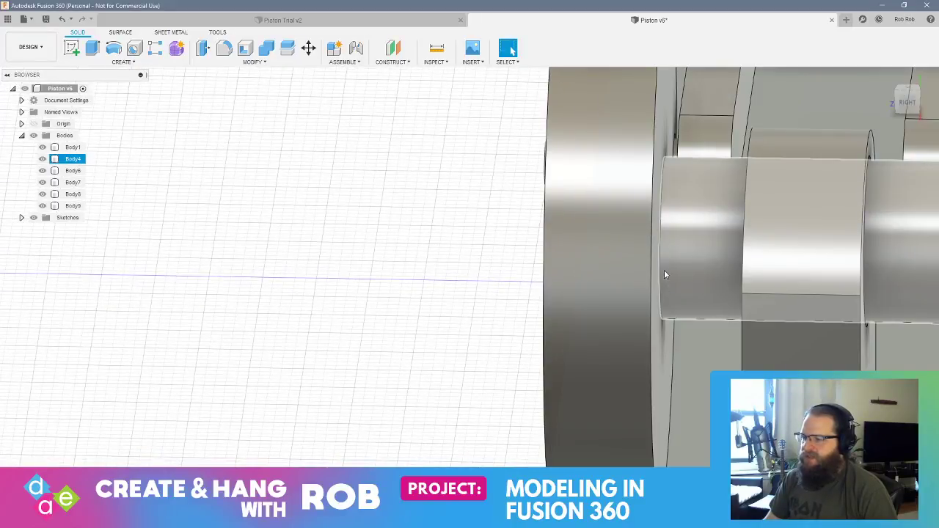
shift+middle_drag(664, 273, 702, 284)
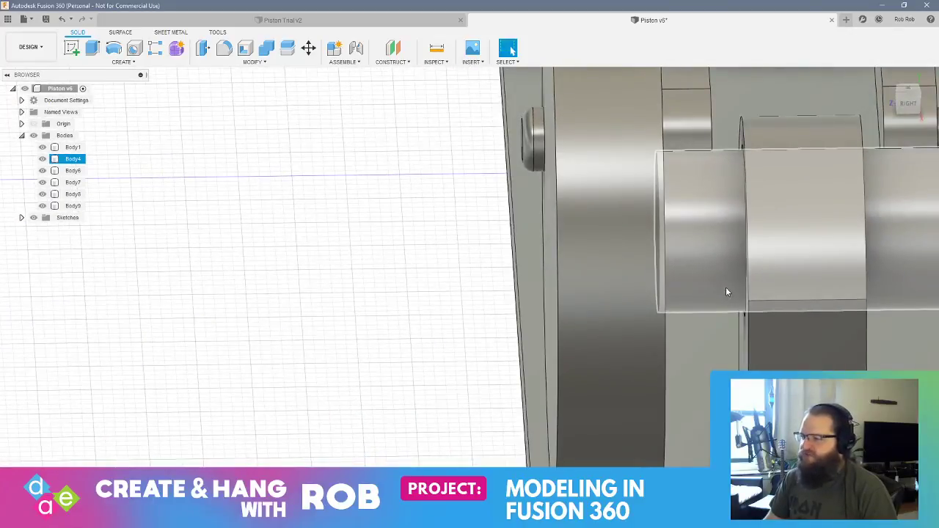
scroll(758, 350, down, 5)
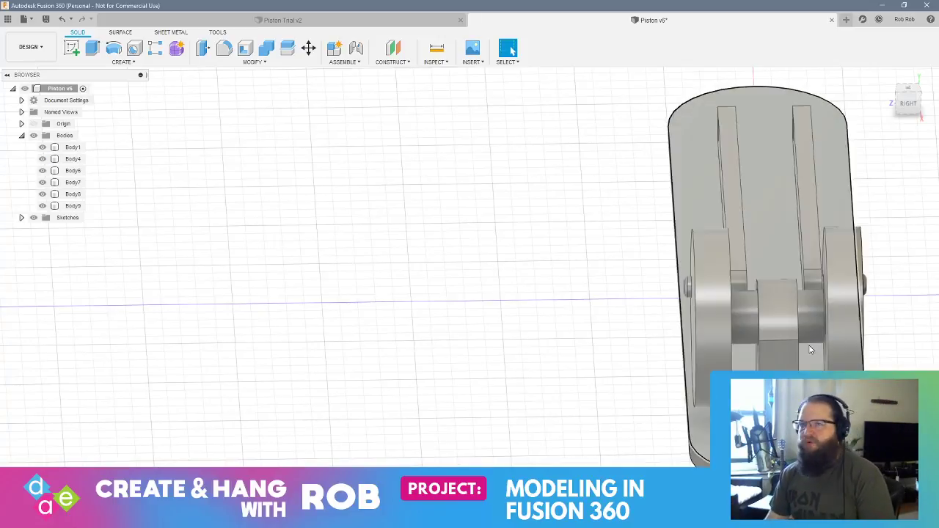
click(750, 341)
click(748, 314)
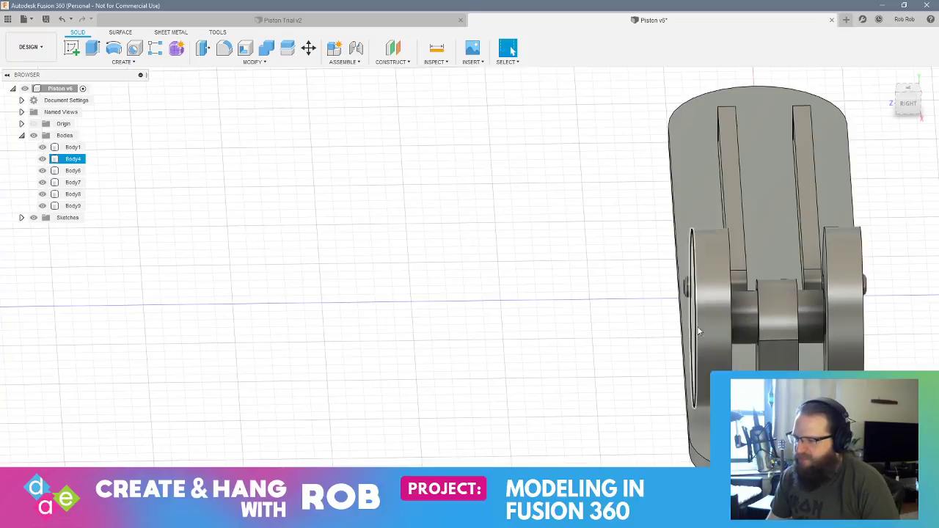
middle_drag(748, 318, 725, 322)
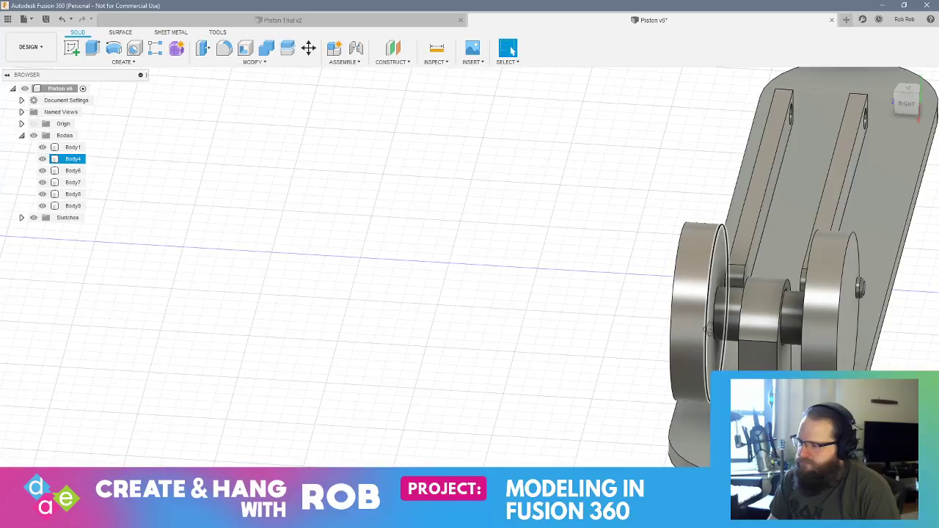
shift+middle_drag(696, 319, 509, 319)
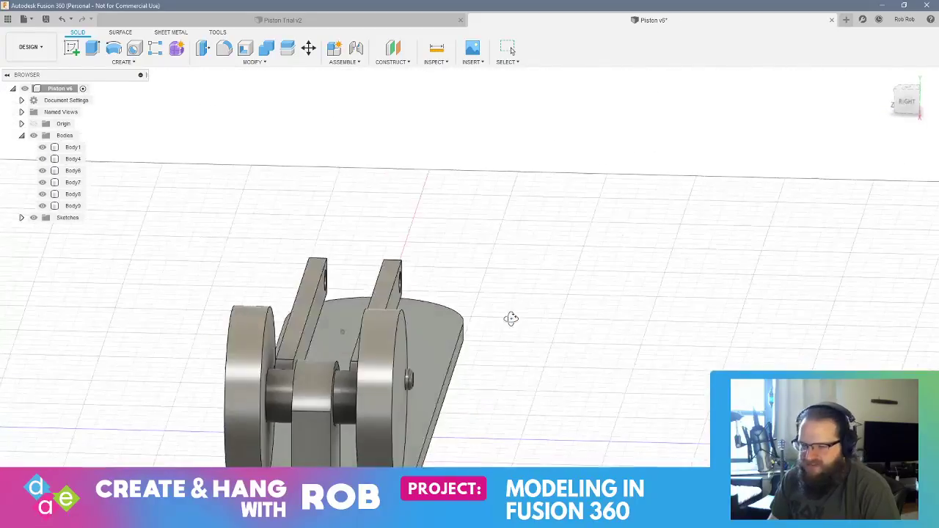
shift+middle_drag(403, 378, 460, 359)
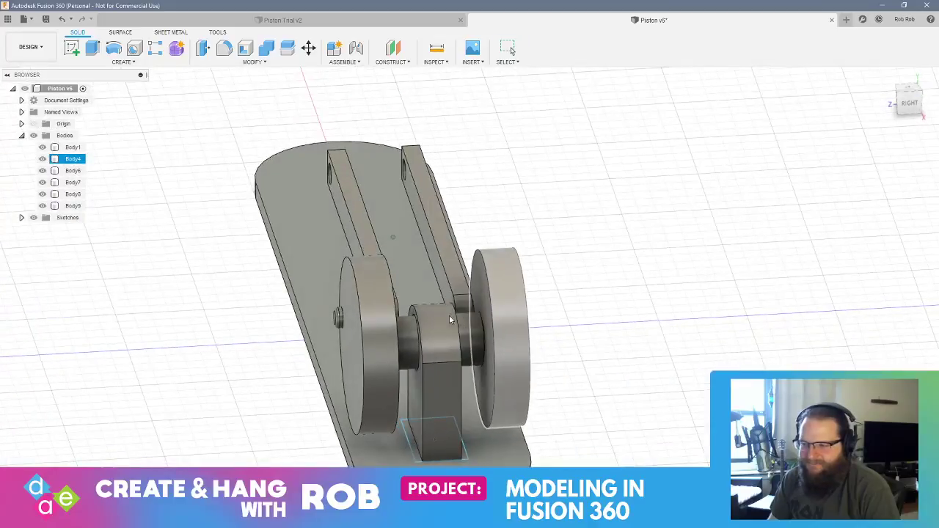
click(453, 376)
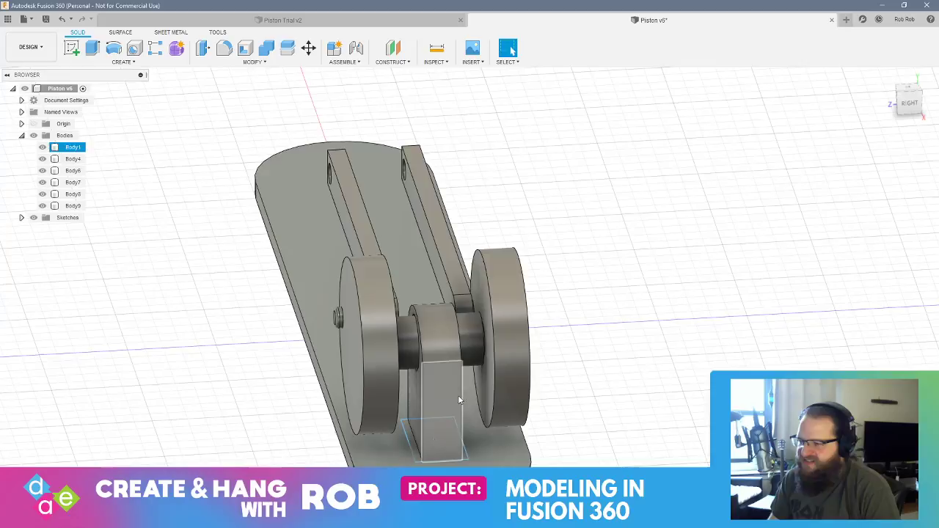
click(502, 372)
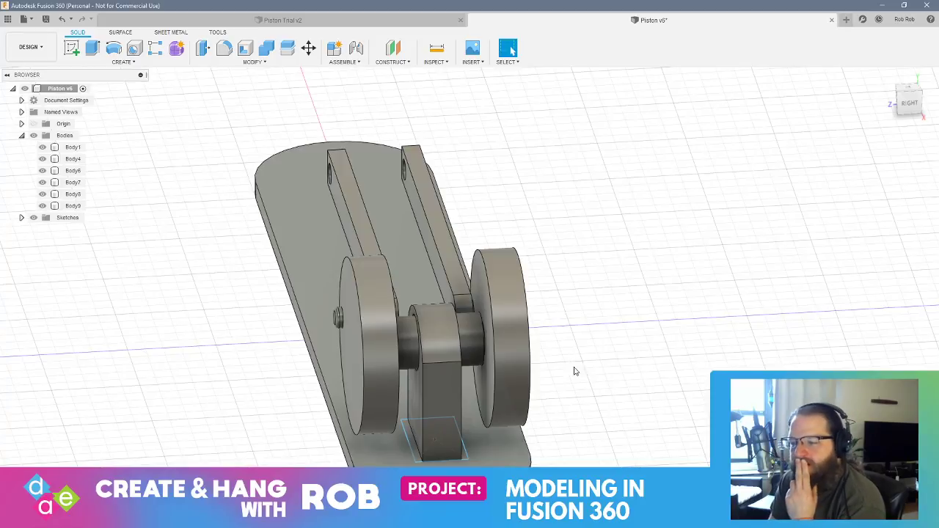
- Examine the rods, pins and crank wheels from the front, above and the side to check how they fit together
click(468, 307)
shift+middle_drag(366, 330, 317, 361)
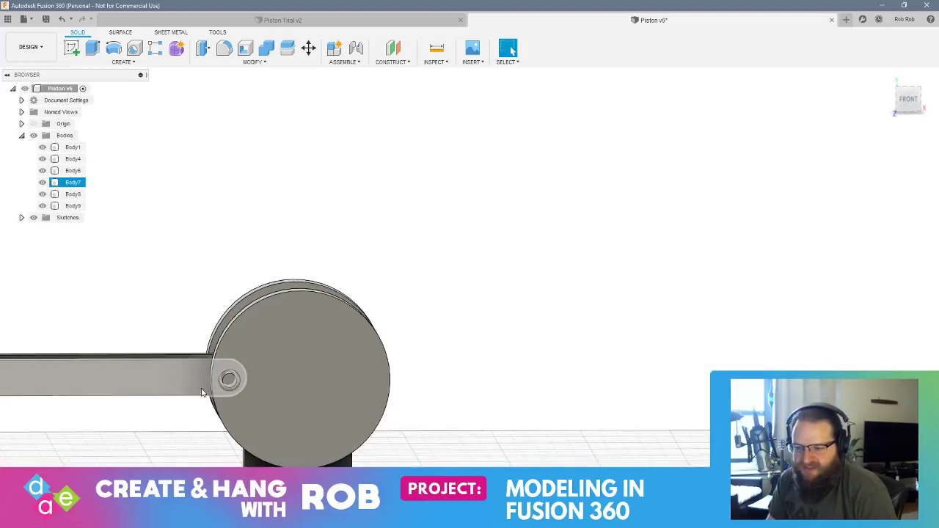
shift+middle_drag(177, 390, 248, 449)
click(248, 449)
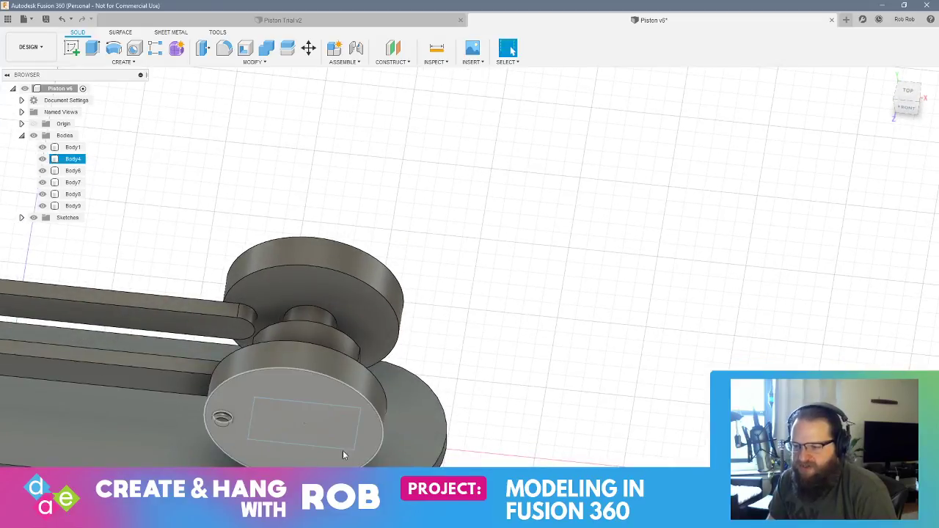
shift+middle_drag(342, 454, 479, 446)
click(479, 445)
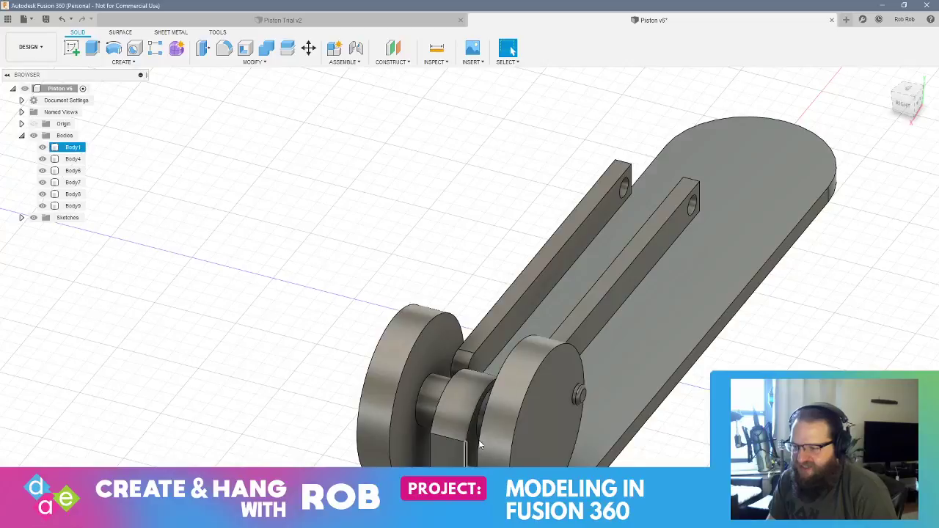
click(519, 349)
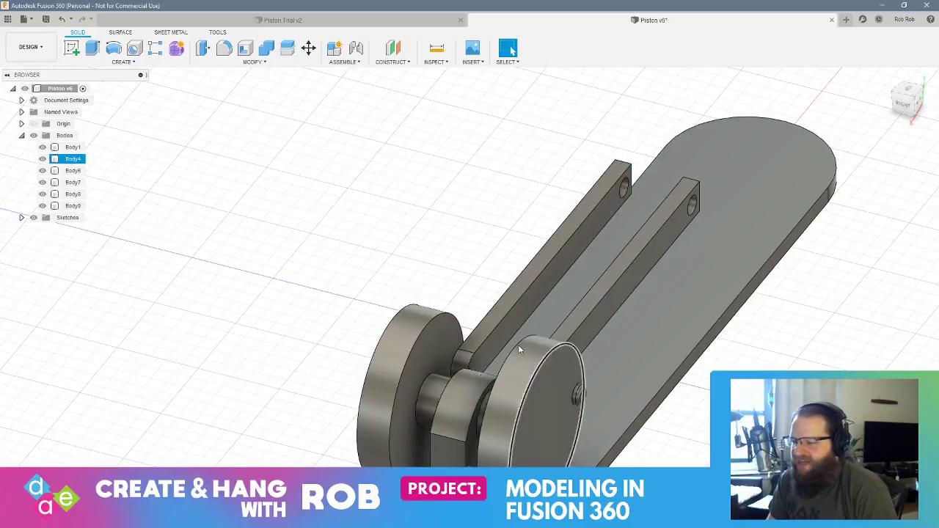
shift+middle_drag(519, 349, 529, 330)
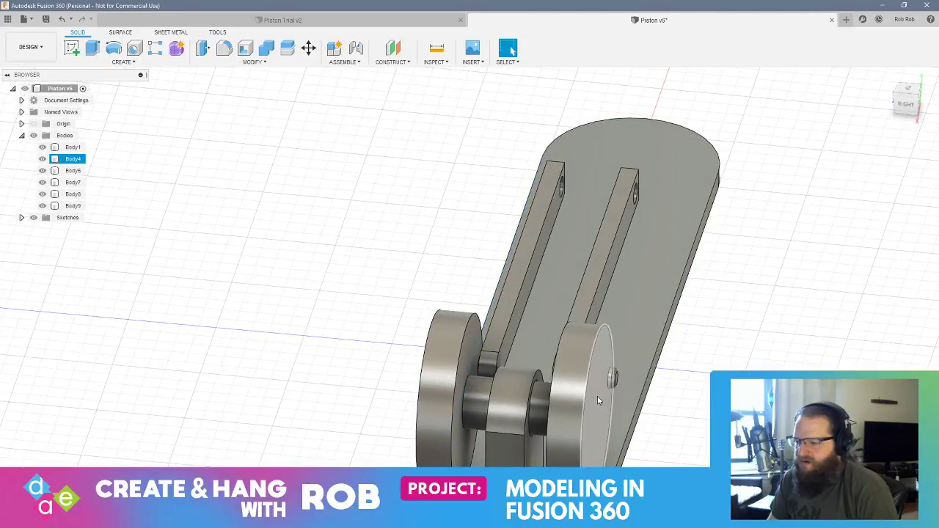
scroll(604, 395, up, 2)
scroll(603, 393, down, 5)
shift+middle_drag(602, 396, 617, 390)
scroll(576, 403, up, 6)
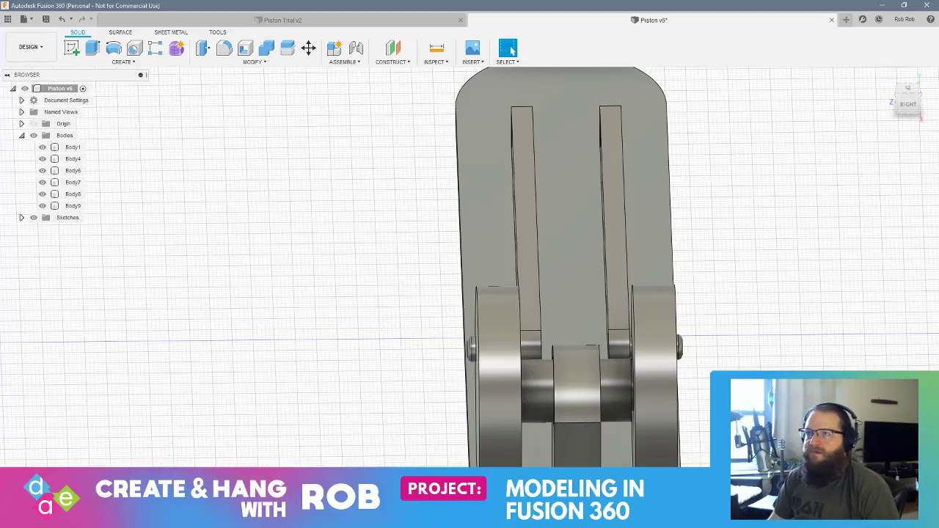
shift+middle_drag(570, 385, 494, 258)
shift+middle_drag(603, 301, 616, 271)
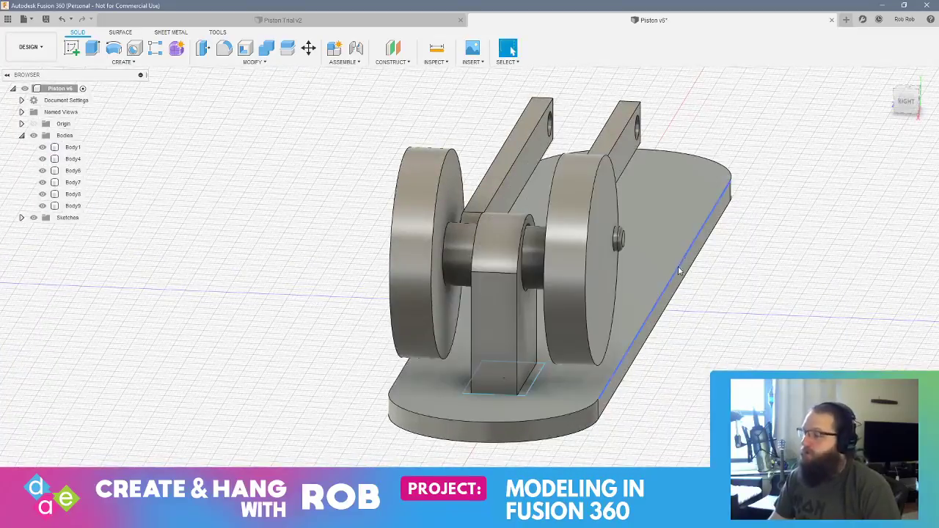
mouse_move(678, 267)
shift+middle_down()
mouse_move(650, 235)
mouse_move(647, 255)
mouse_move(604, 237)
mouse_move(600, 247)
mouse_move(624, 256)
mouse_move(669, 123)
mouse_move(631, 223)
mouse_move(639, 212)
mouse_move(681, 275)
shift+middle_up()
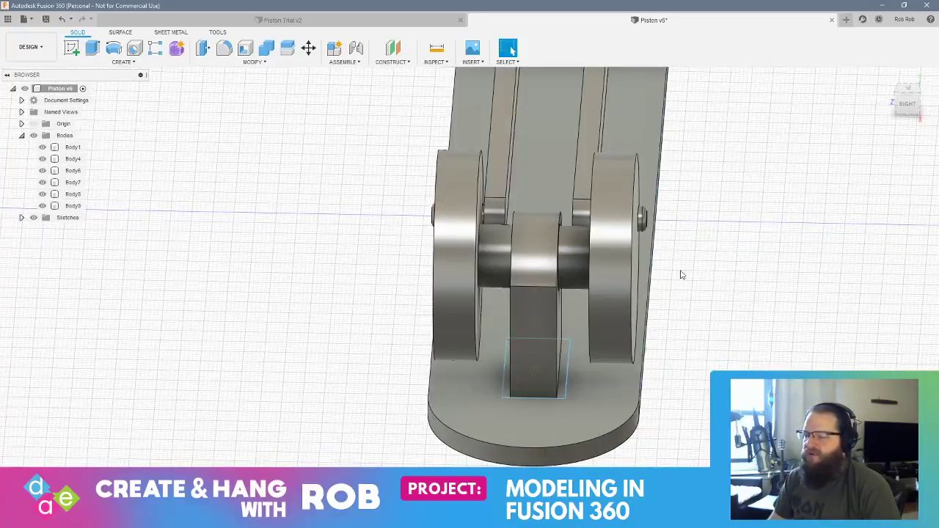
- Hide Body9, Body8 and Body6, and check which parts Body7 and Body4 are by toggling their visibility
click(42, 207)
click(42, 194)
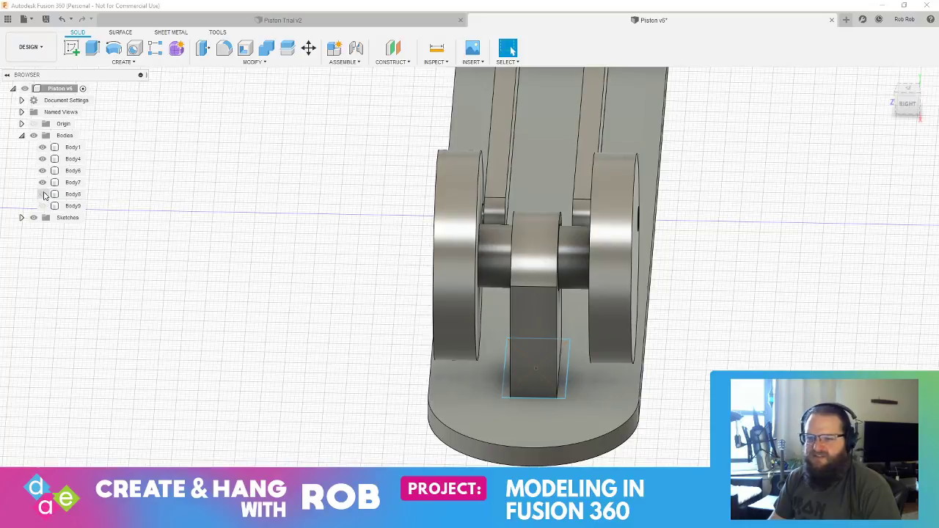
click(43, 182)
click(43, 182)
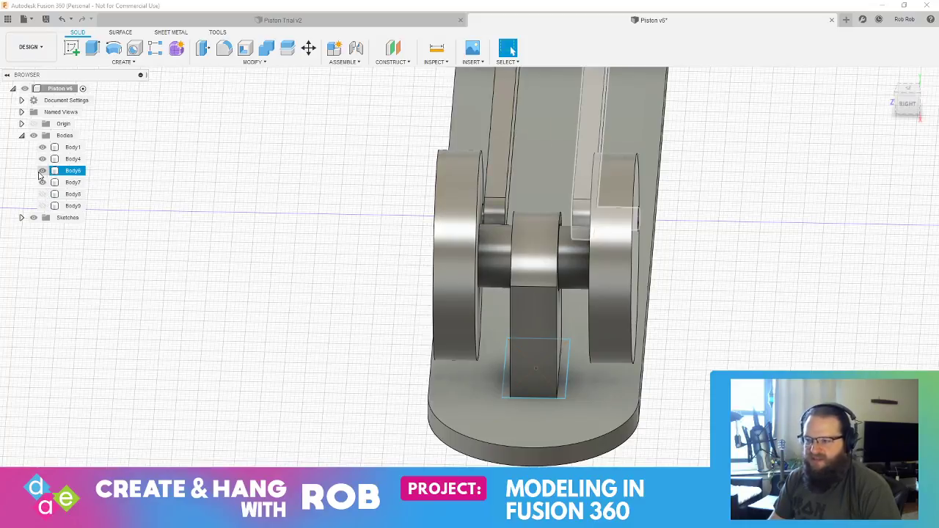
click(43, 170)
click(43, 159)
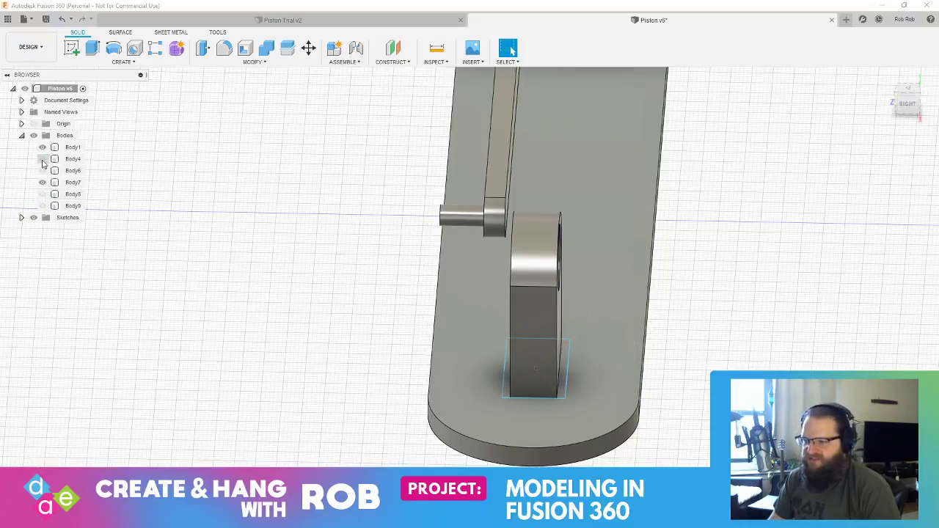
click(42, 159)
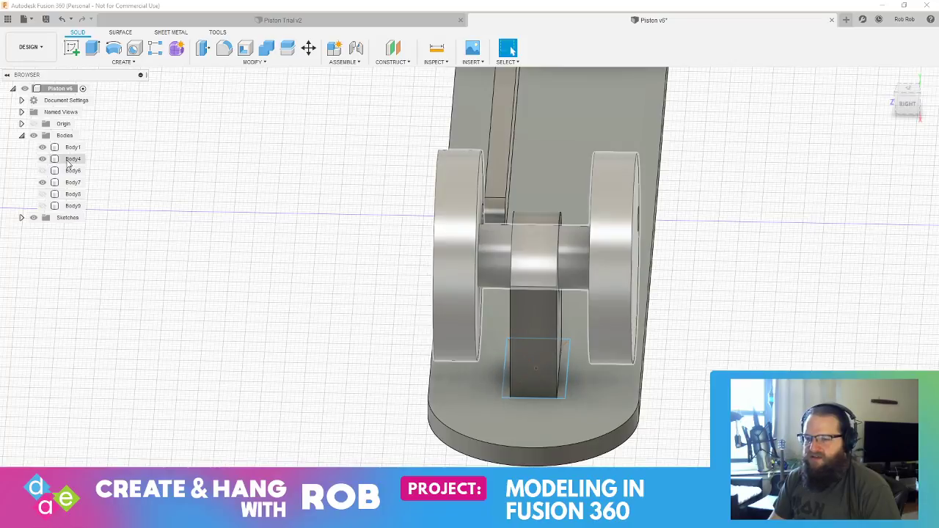
click(67, 161)
click(68, 162)
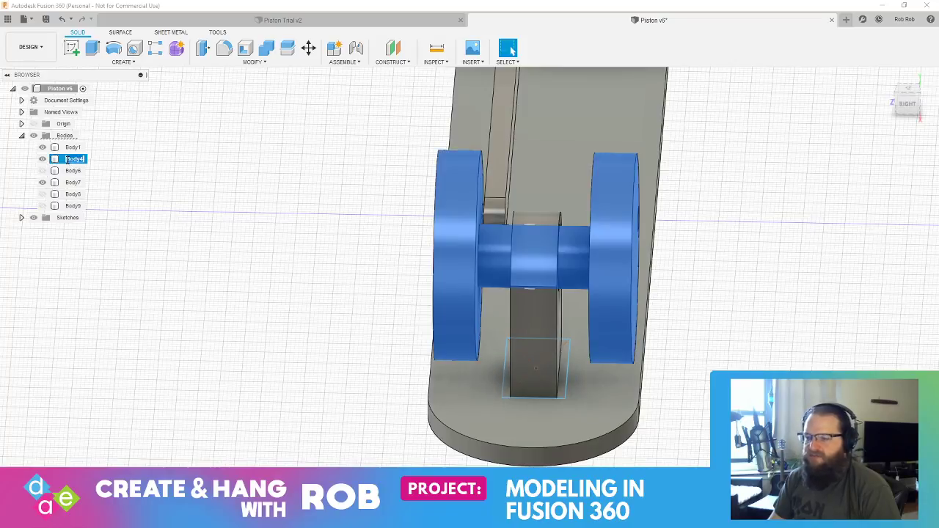
click(99, 162)
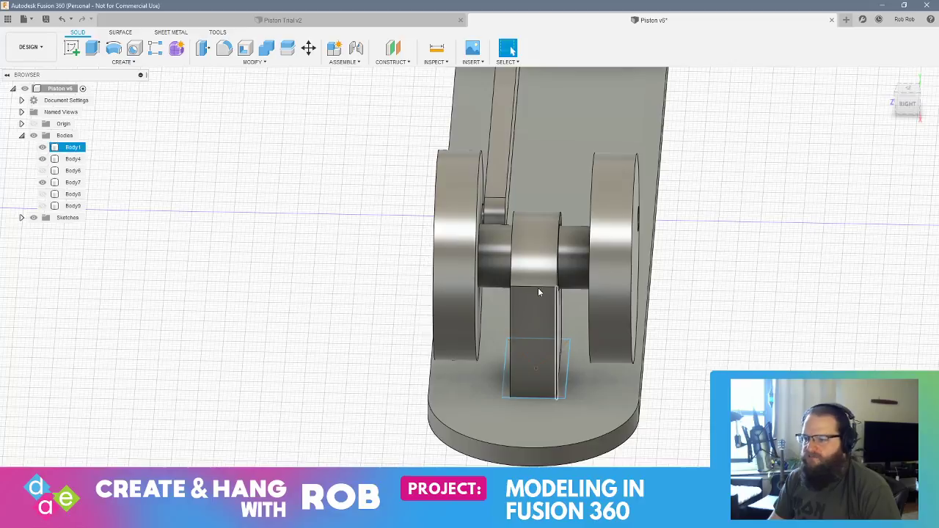
shift+middle_drag(637, 286, 616, 273)
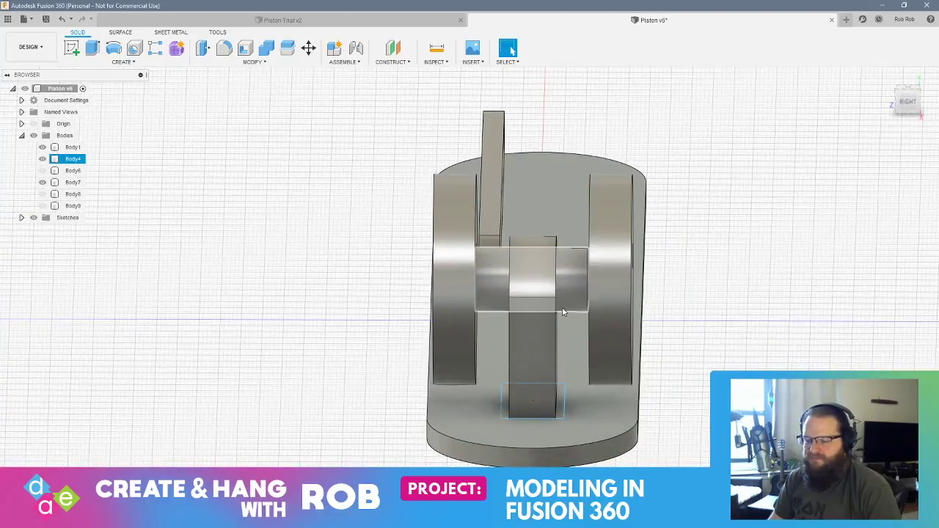
- Switch to the web browser and examine the crank and connecting rod diagrams in the basic internal combustion motor image results
key(alt+Tab)
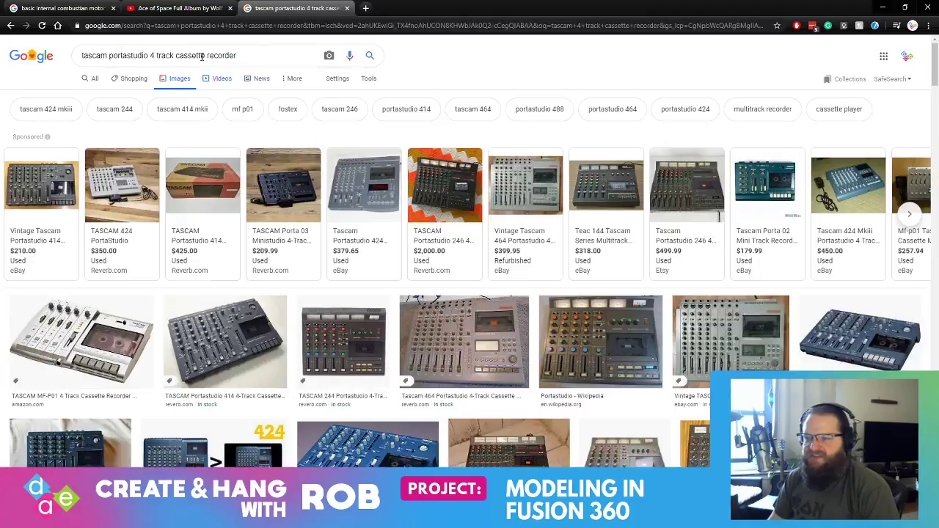
click(176, 8)
click(62, 8)
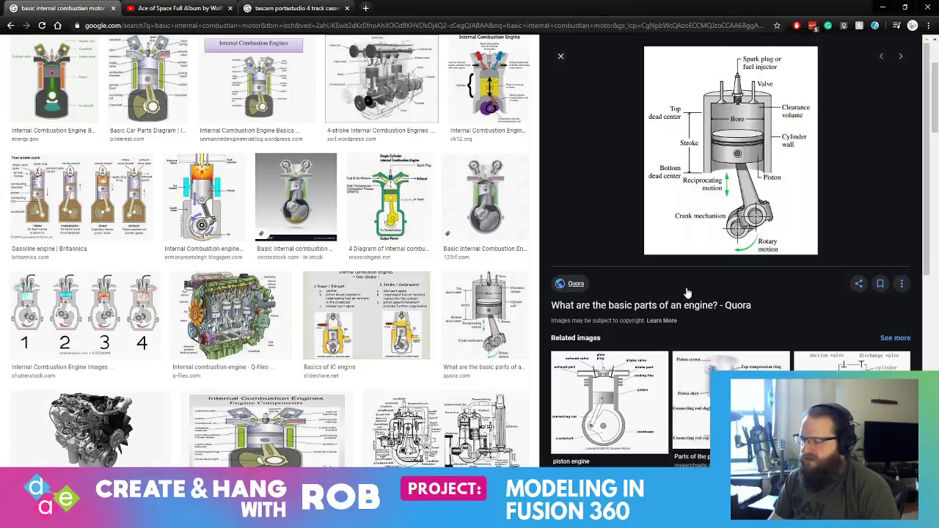
click(714, 301)
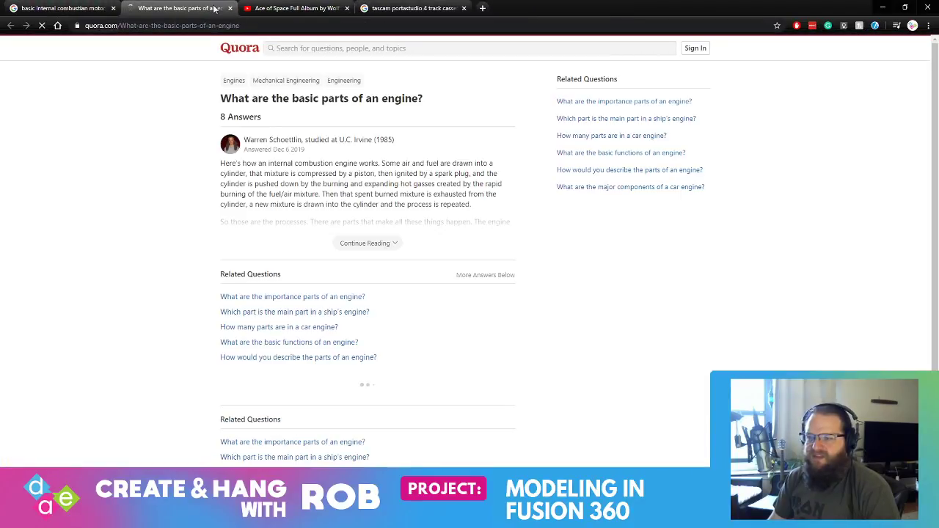
click(227, 8)
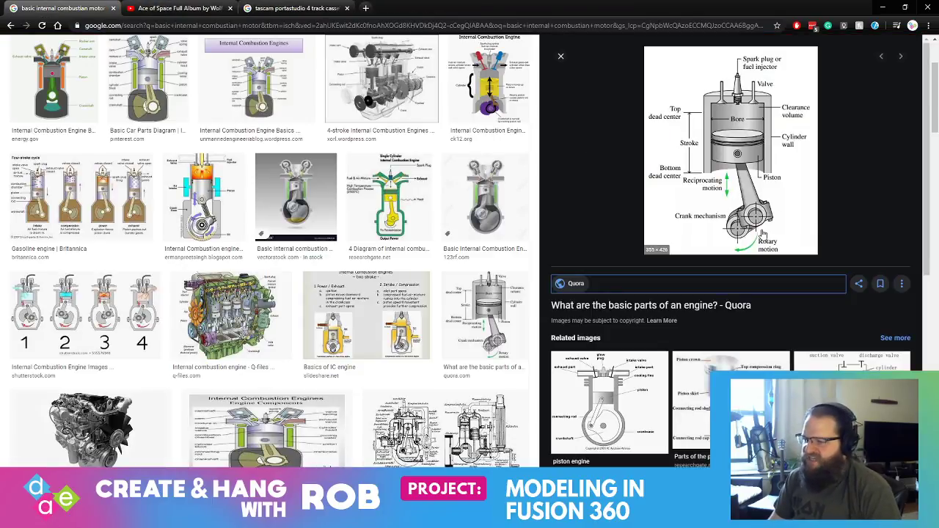
click(615, 415)
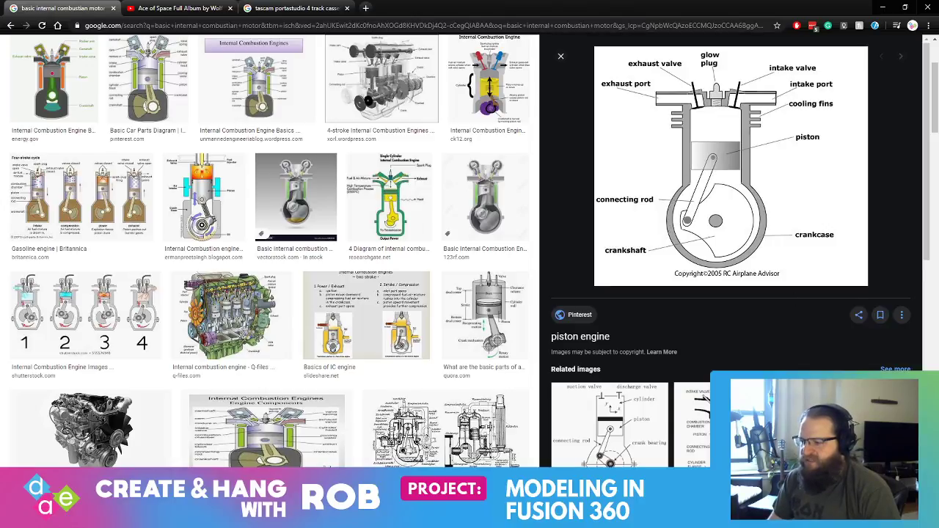
key(Right)
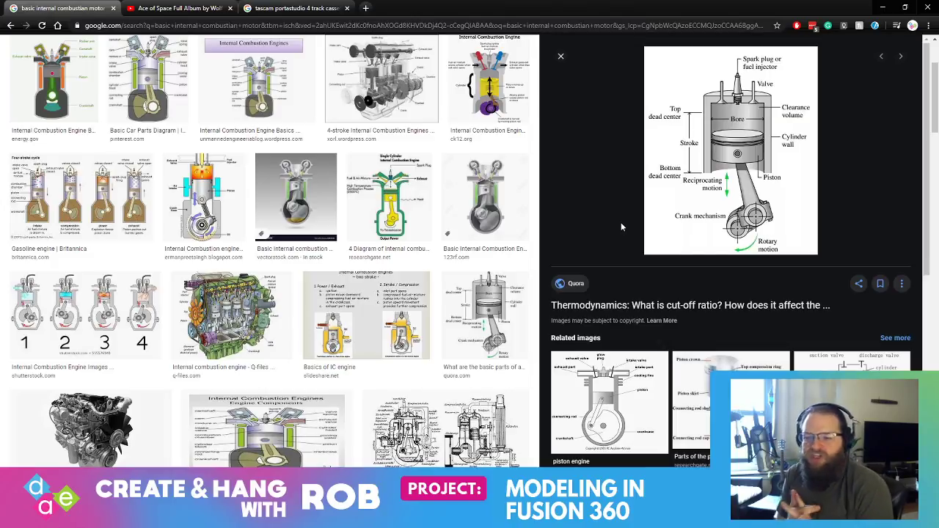
- Open the numbered four-stage engine cycle image and the related four stroke gasoline engine diagram to examine their piston and crank positions
click(37, 322)
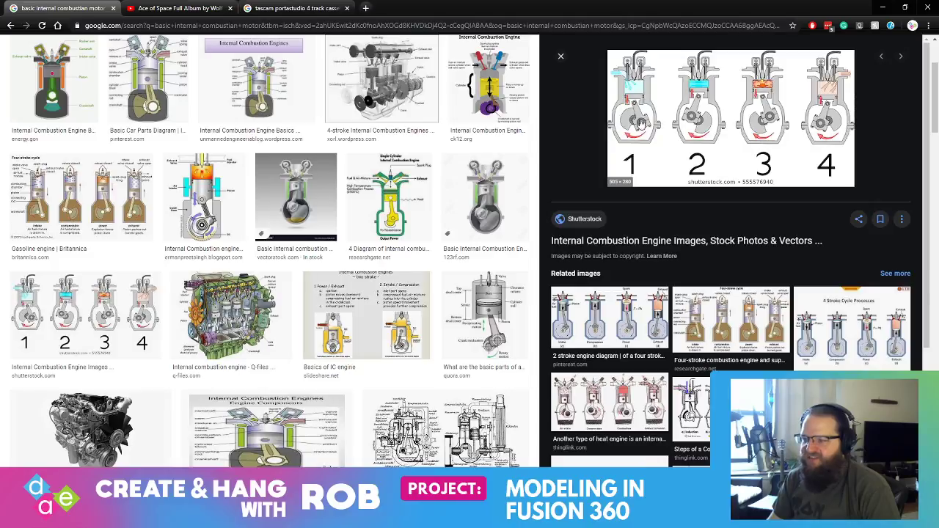
click(619, 322)
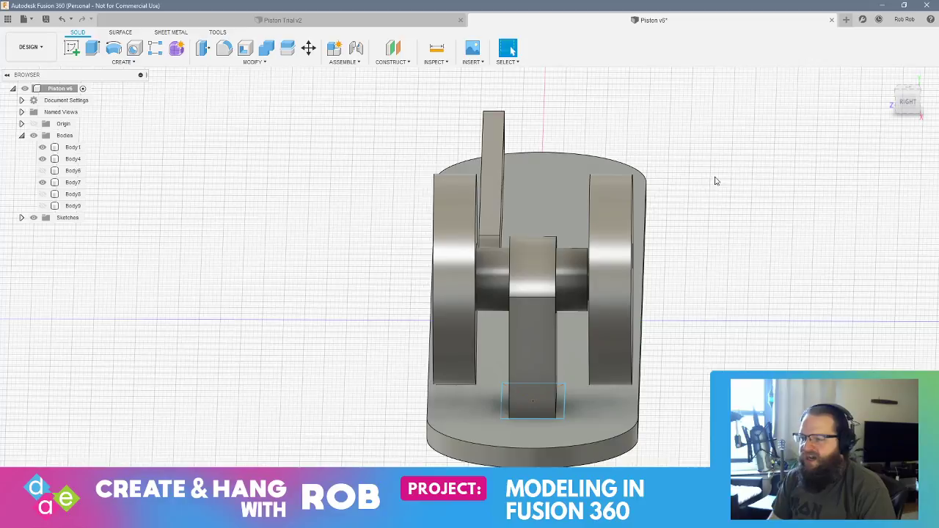
- Switch to Fusion 360 and examine the axle between the crank wheels, the rounded support and the pin on the outer wheel face
mouse_move(721, 197)
shift+middle_down()
mouse_move(690, 202)
mouse_move(738, 193)
mouse_move(627, 217)
mouse_move(511, 50)
mouse_move(751, 209)
mouse_move(734, 227)
mouse_move(744, 233)
mouse_move(694, 226)
mouse_move(580, 244)
mouse_move(592, 217)
shift+middle_up()
shift+middle_drag(577, 215, 583, 225)
click(583, 225)
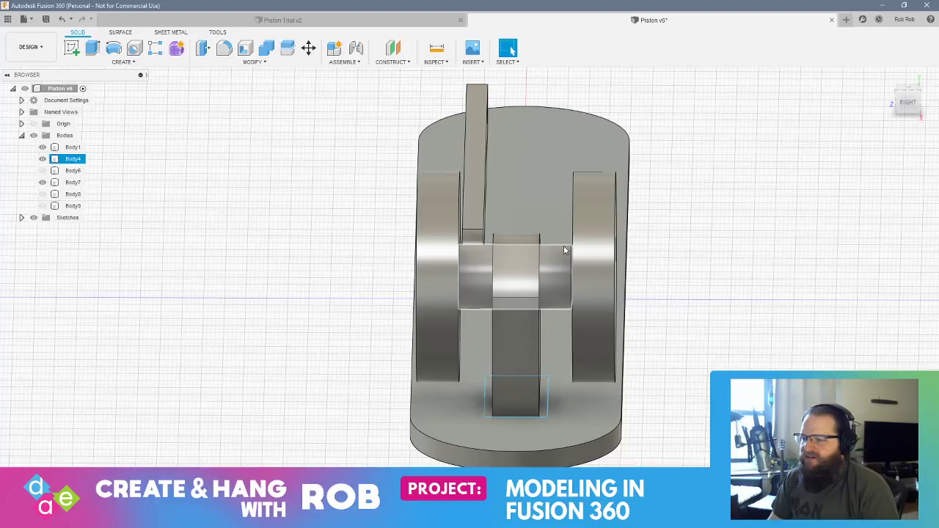
click(401, 212)
shift+middle_drag(425, 227, 506, 246)
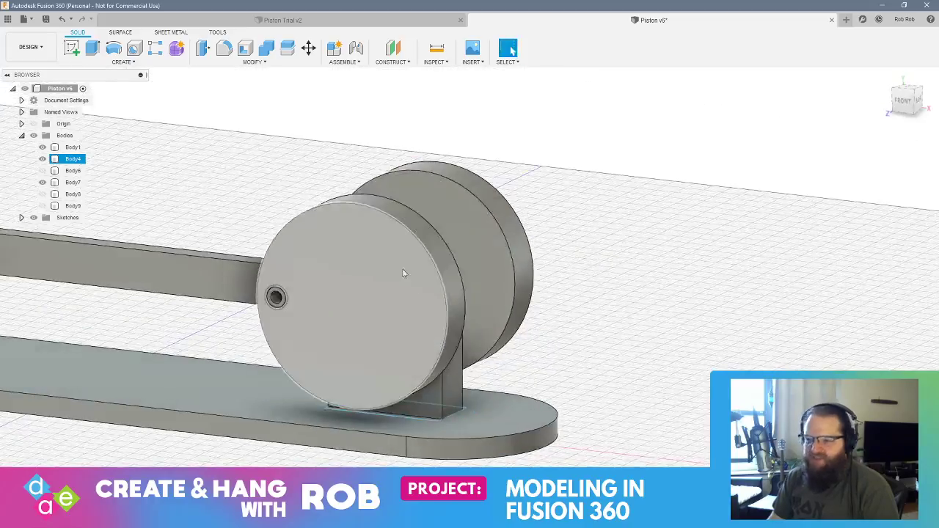
shift+middle_drag(383, 299, 330, 281)
shift+middle_drag(570, 276, 589, 264)
click(481, 290)
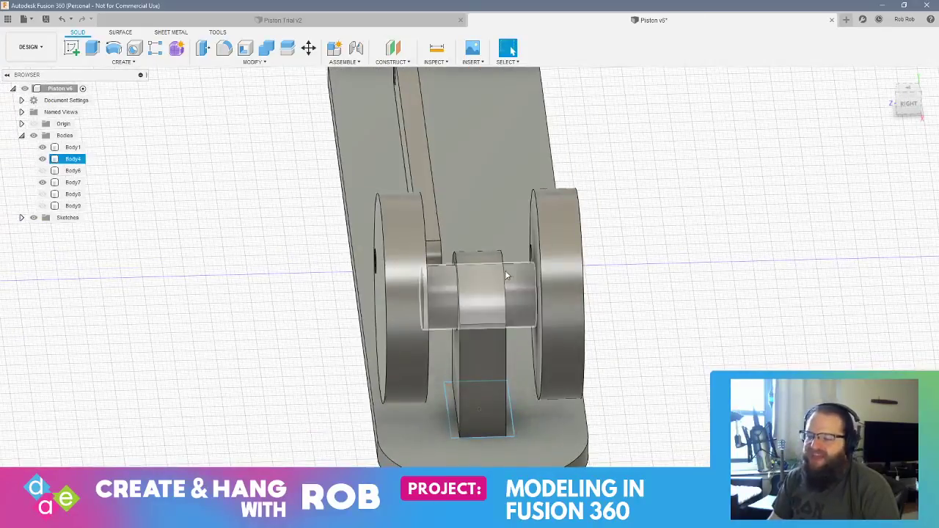
shift+middle_drag(383, 281, 671, 172)
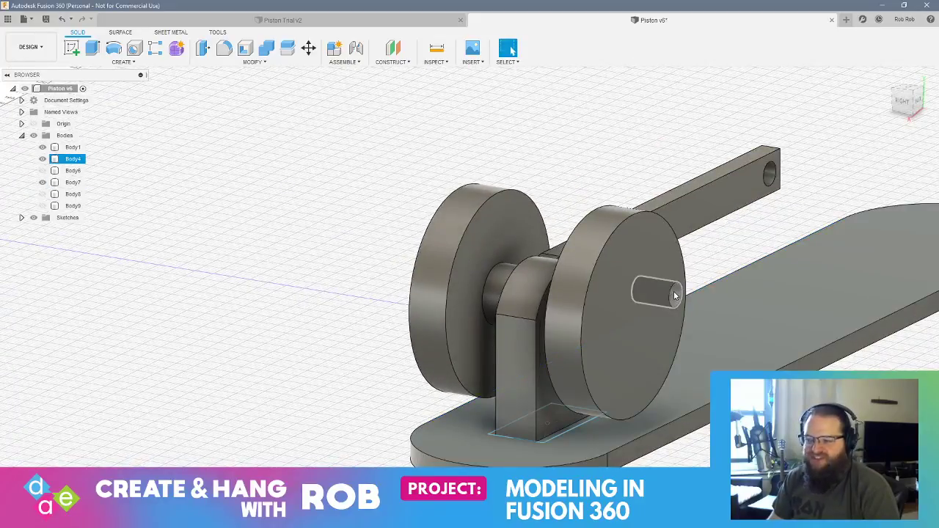
click(703, 319)
shift+middle_drag(703, 320, 623, 352)
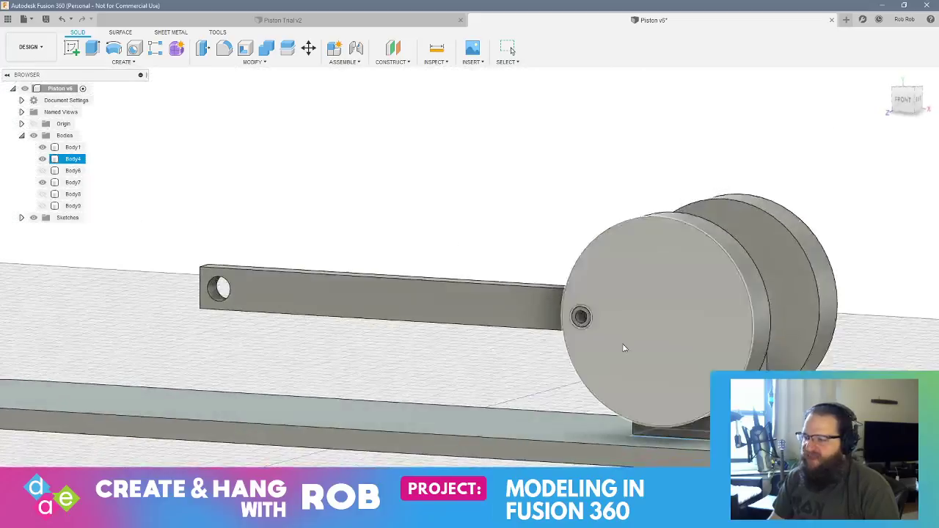
- Examine how the rod meets the crank wheels and extends over the base, viewing it from the back, end and front
shift+middle_drag(734, 347, 320, 288)
scroll(418, 325, up, 2)
scroll(415, 327, down, 3)
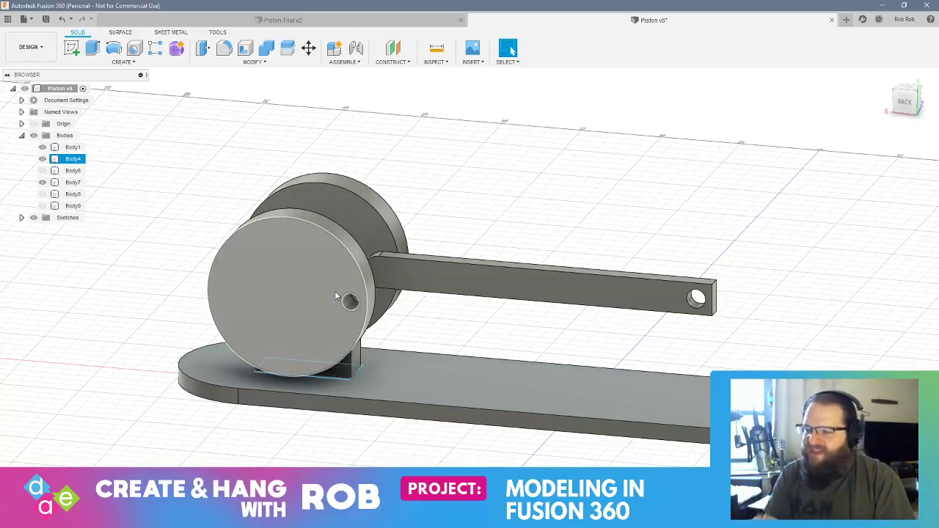
shift+middle_drag(644, 297, 583, 294)
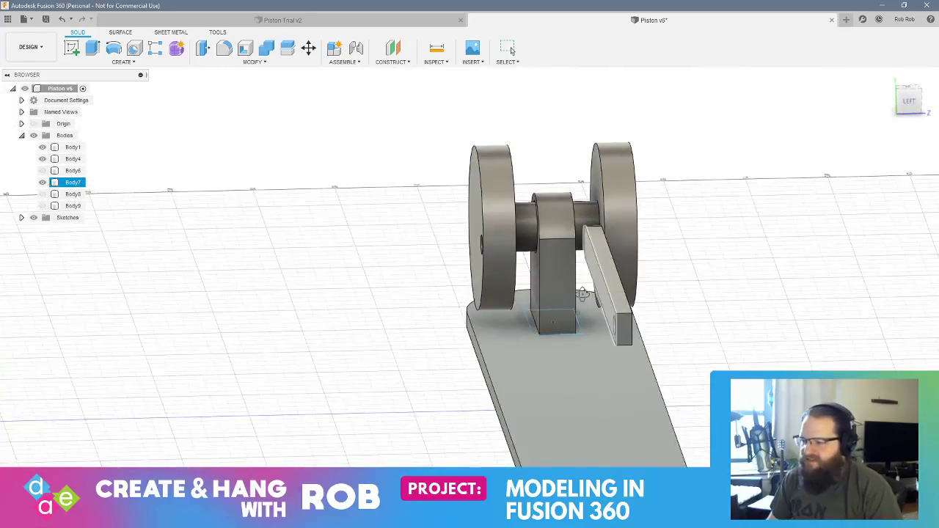
key(Escape)
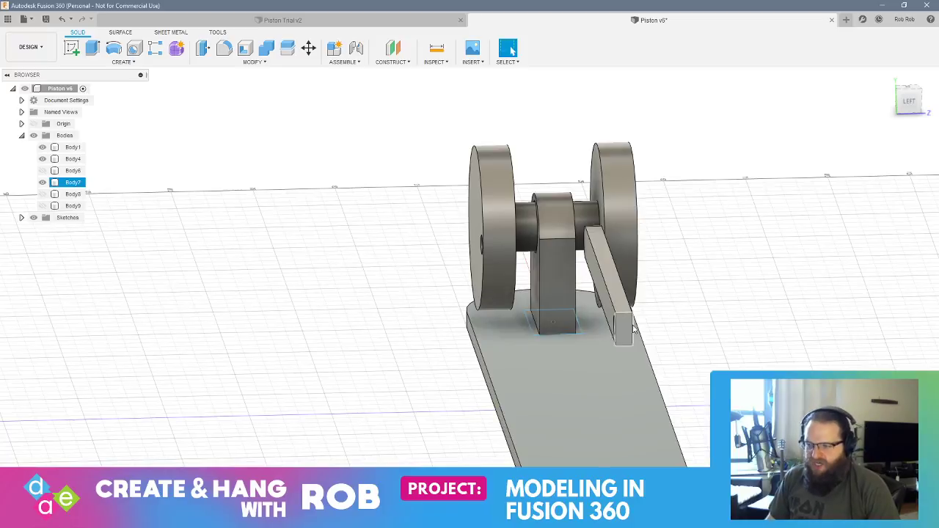
shift+middle_drag(697, 317, 587, 312)
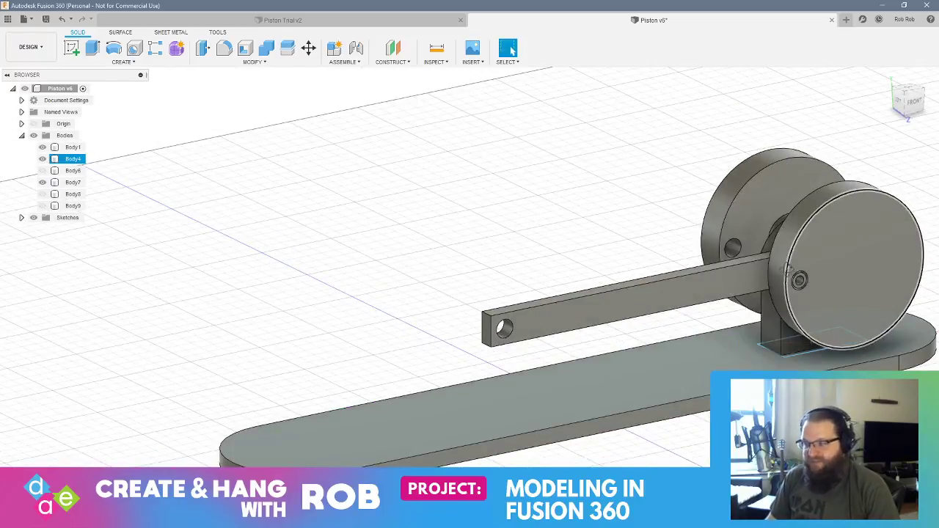
shift+middle_drag(780, 272, 800, 266)
shift+middle_drag(620, 308, 394, 365)
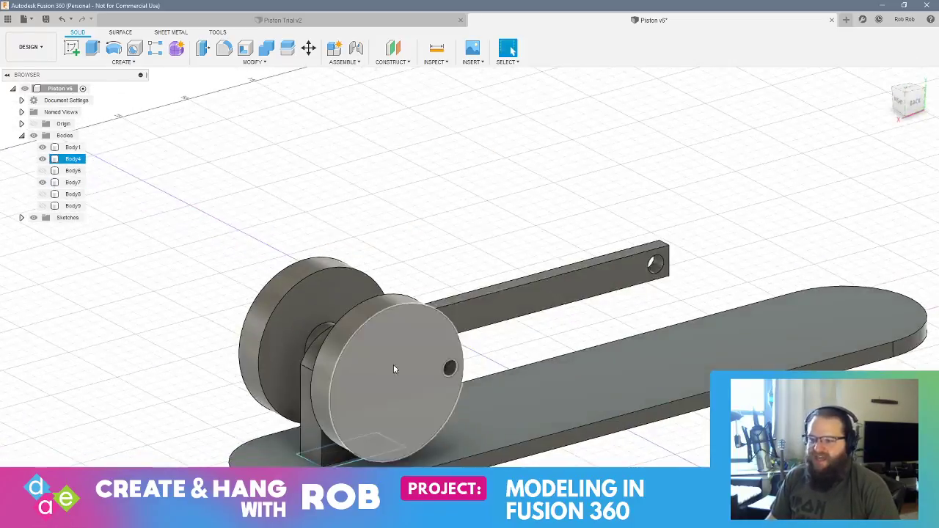
shift+middle_drag(314, 398, 613, 378)
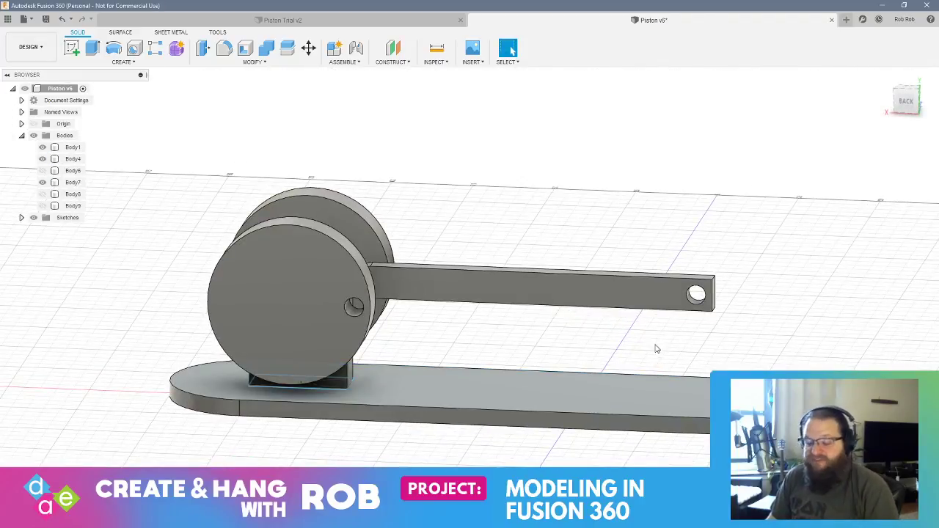
shift+middle_drag(673, 330, 442, 321)
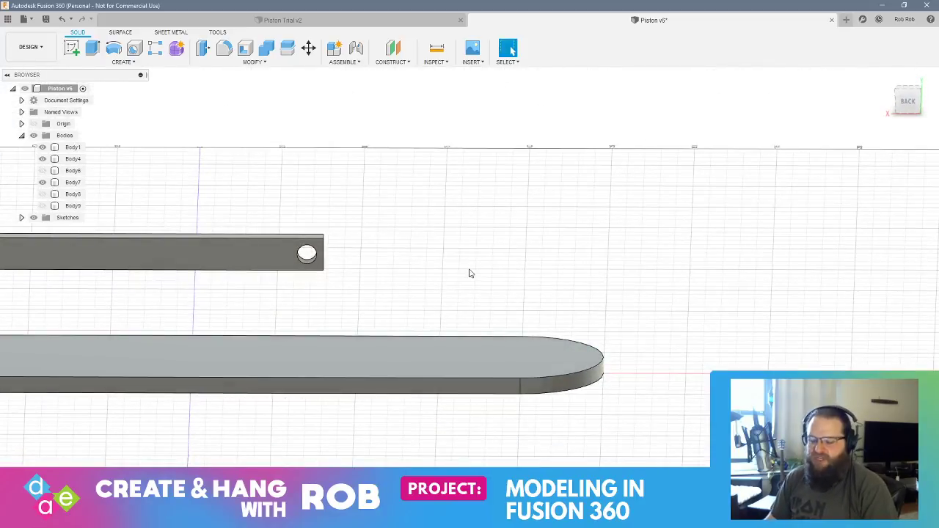
- Switch to the web browser and compare the four stroke diagram with the VectorStock engine image to study the piston and connecting rod
key(alt+Tab)
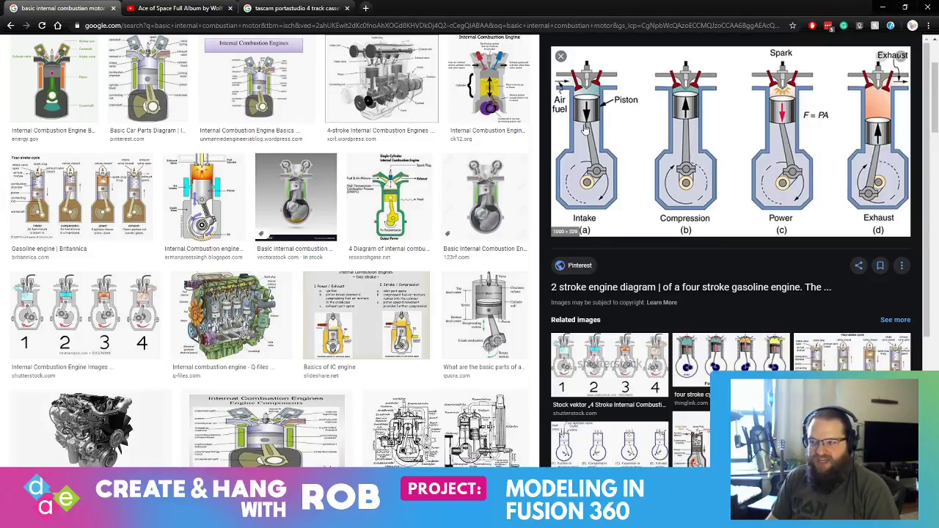
click(309, 198)
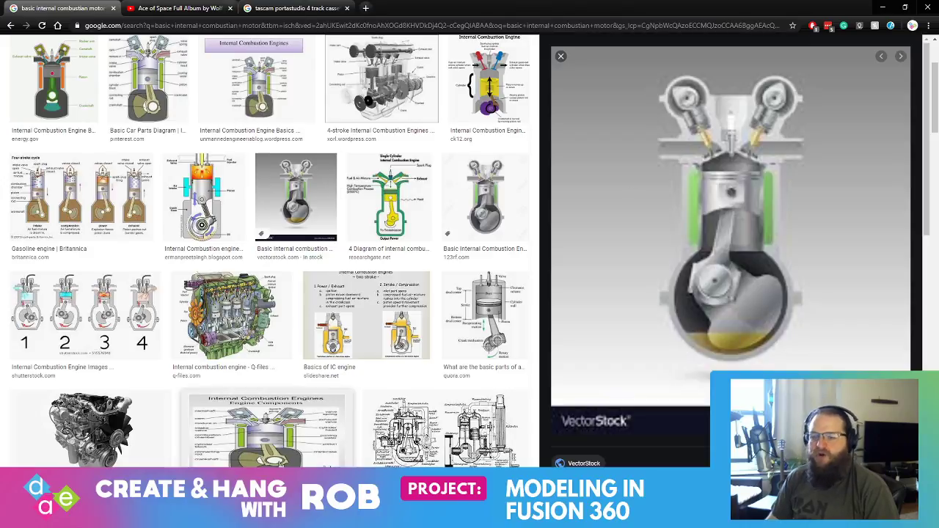
- Switch back to Fusion 360 and examine the space around the rod's free end hole above the base from the back and front
key(alt+Tab)
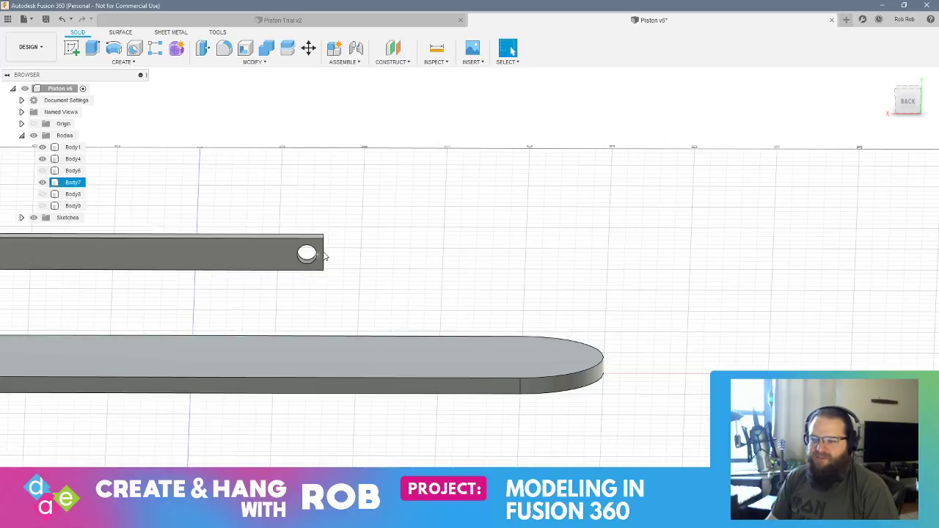
shift+middle_drag(342, 320, 358, 298)
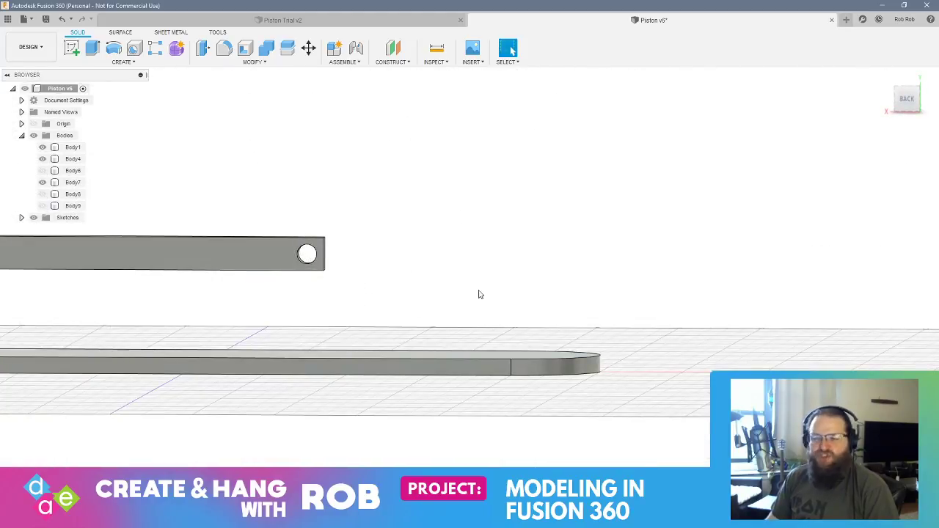
shift+middle_drag(472, 292, 629, 290)
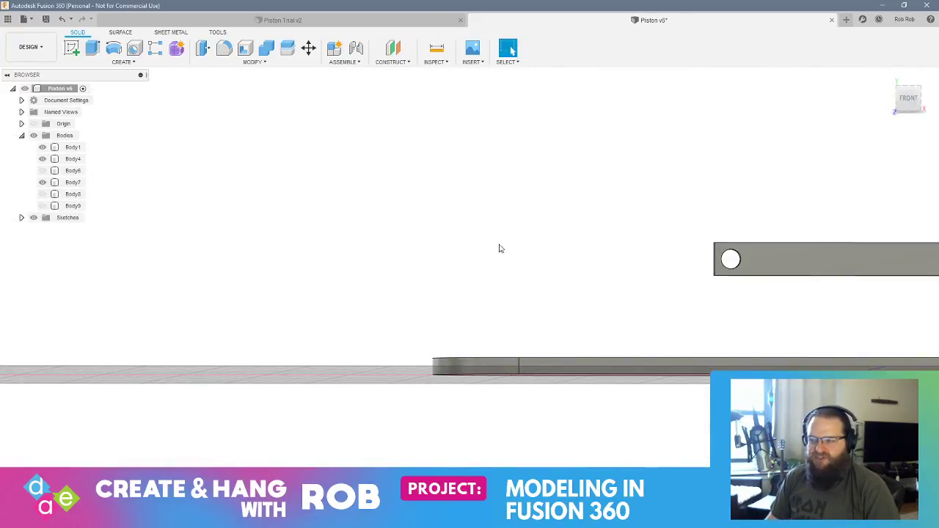
mouse_move(712, 314)
shift+middle_down()
mouse_move(668, 313)
mouse_move(726, 322)
mouse_move(692, 300)
mouse_move(744, 301)
mouse_move(702, 306)
shift+middle_up()
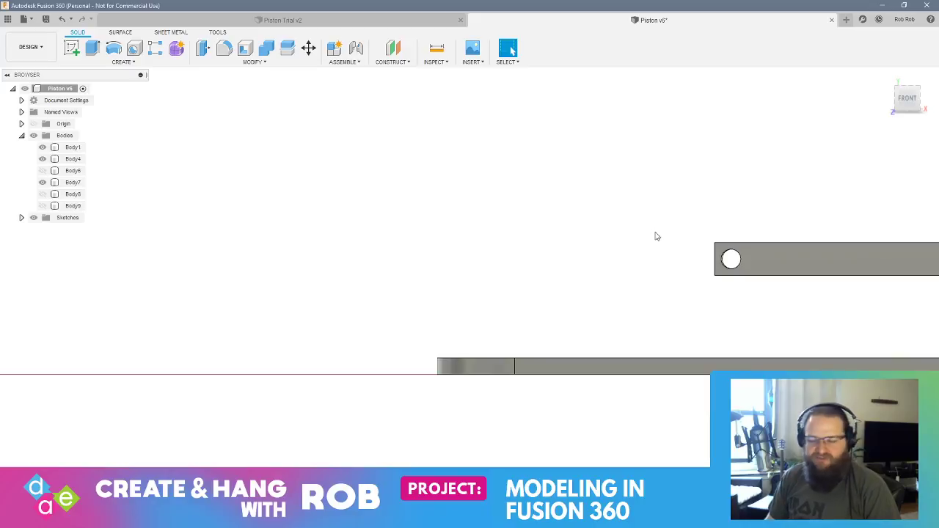
shift+middle_drag(657, 236, 591, 408)
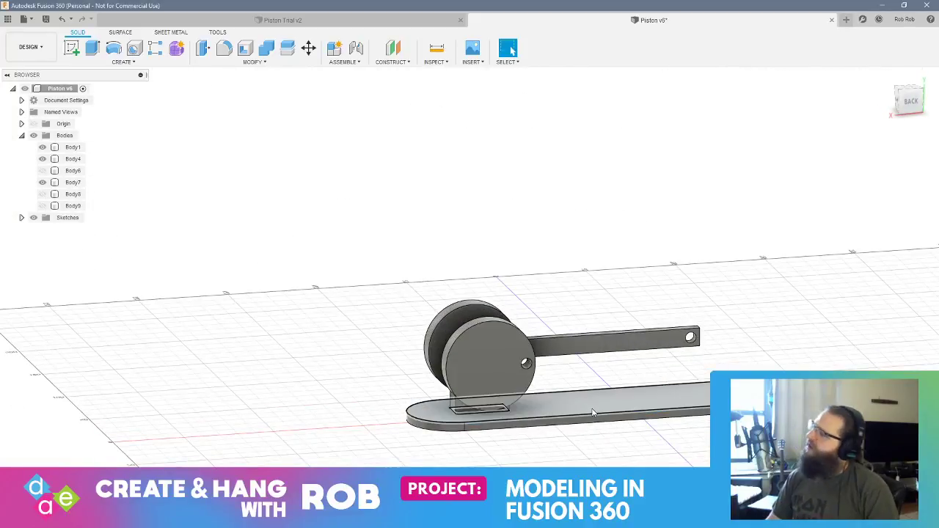